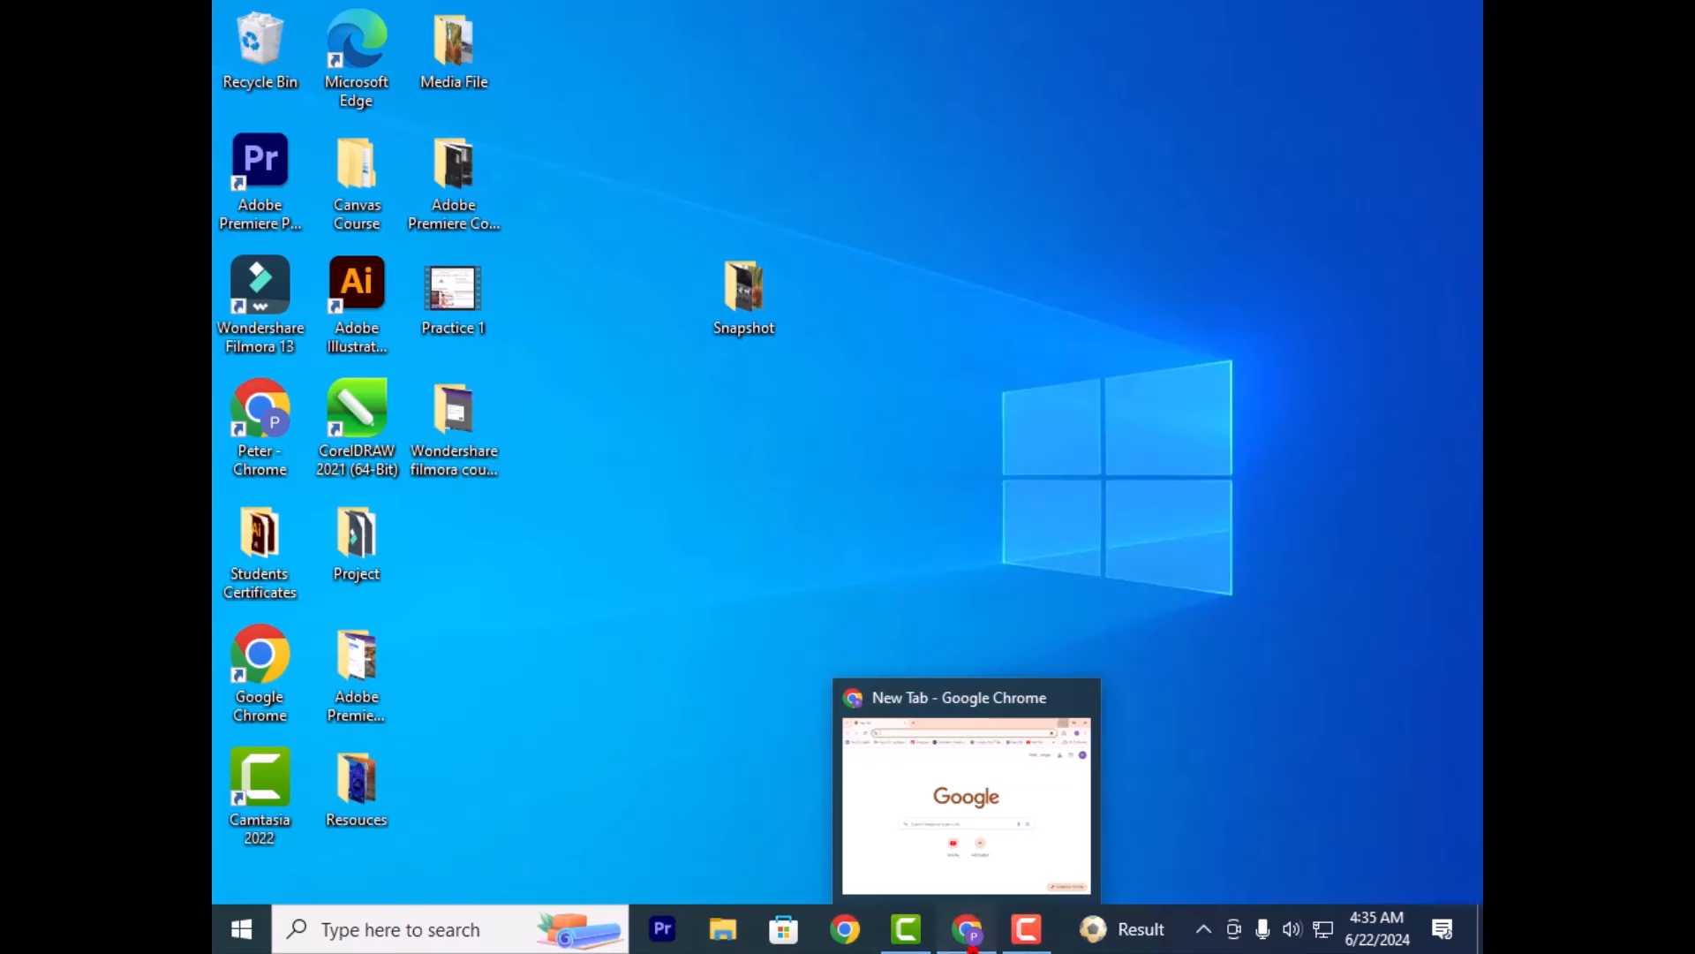
# Switch to Google Chrome and search the web for "capcut download pc"
pyautogui.click(971, 935)
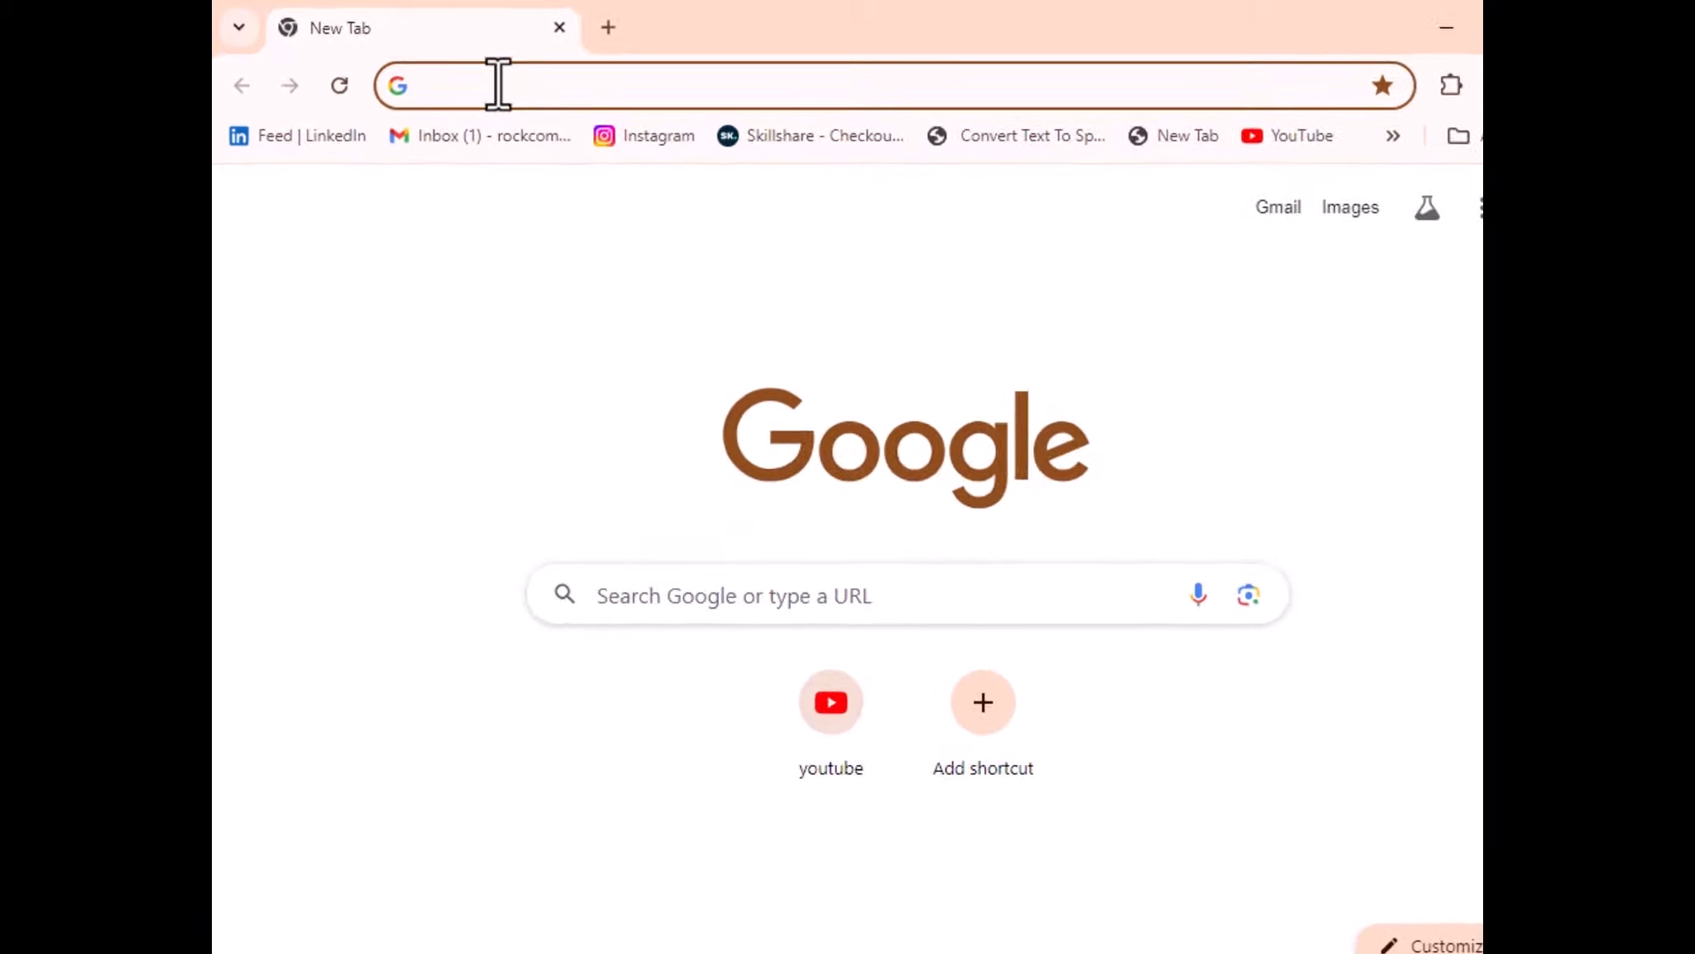
pyautogui.write('c')
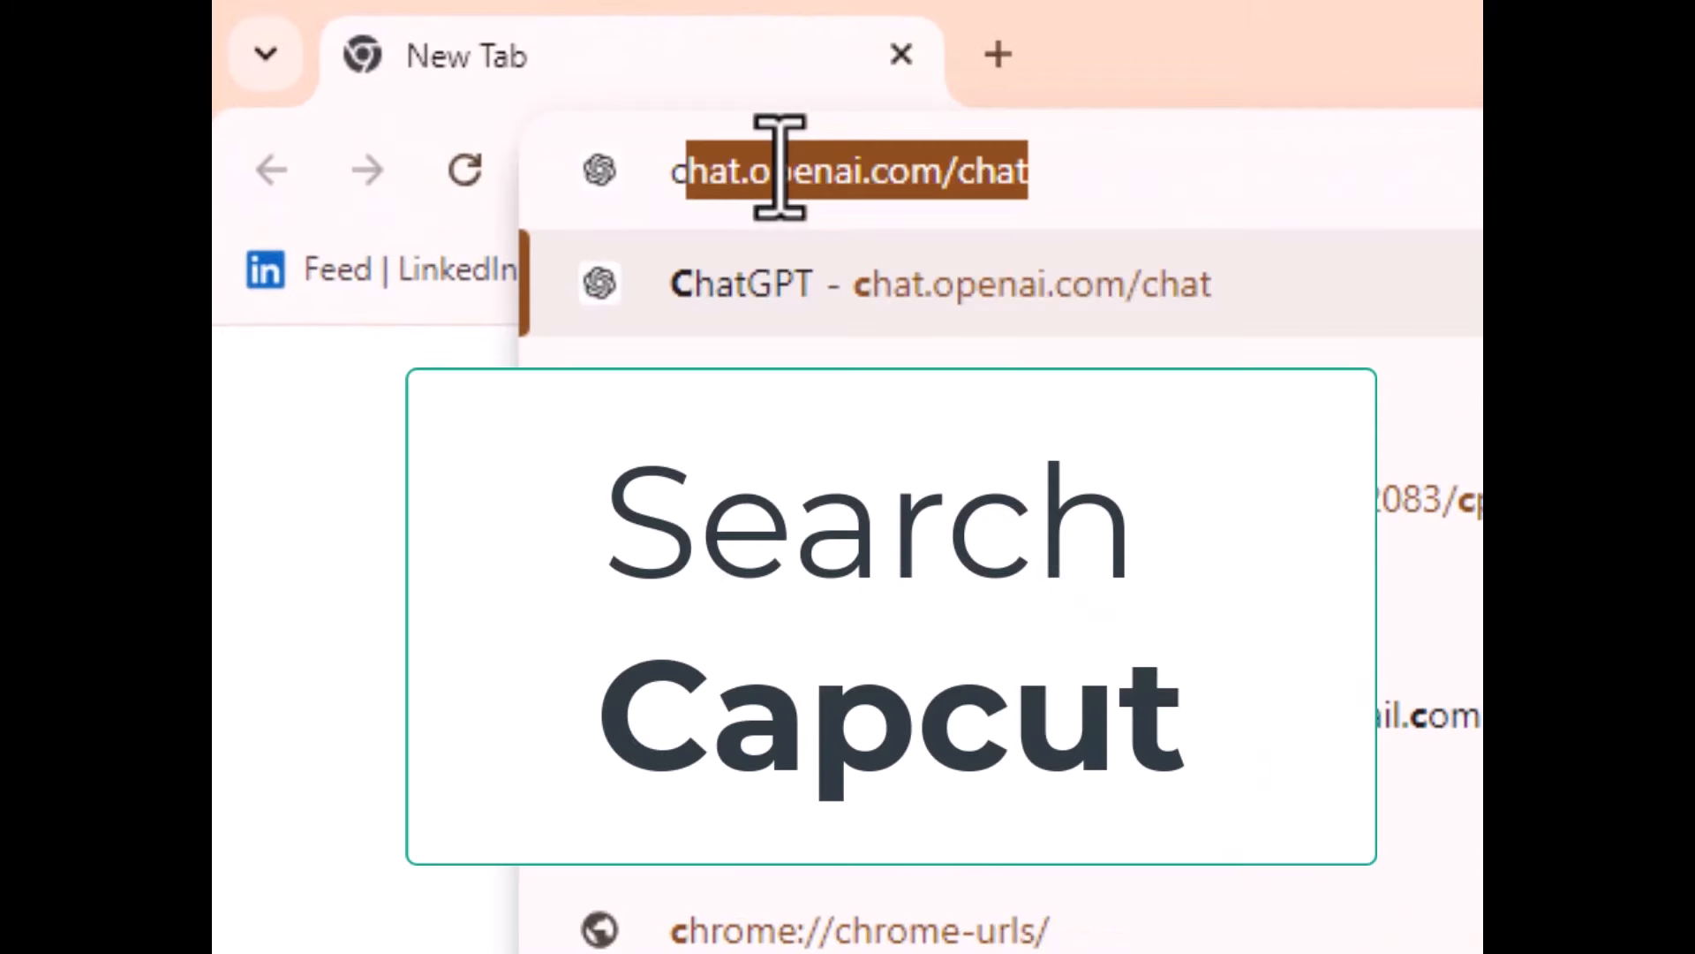
pyautogui.write('apcut')
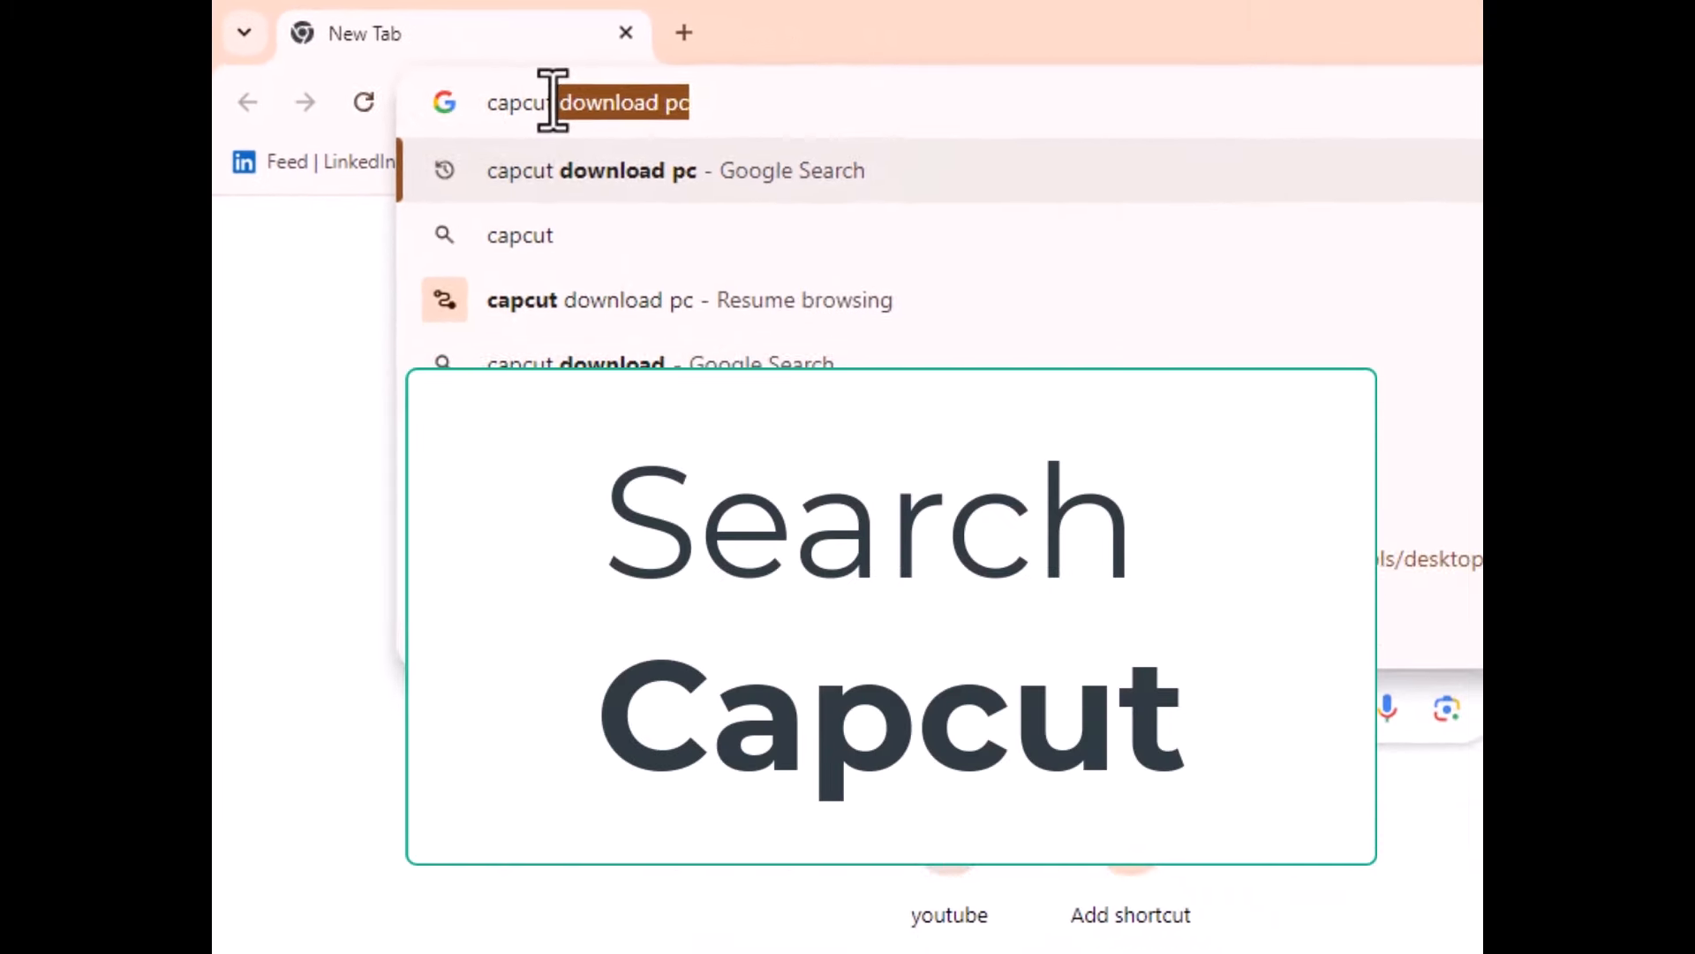
pyautogui.press('Return')
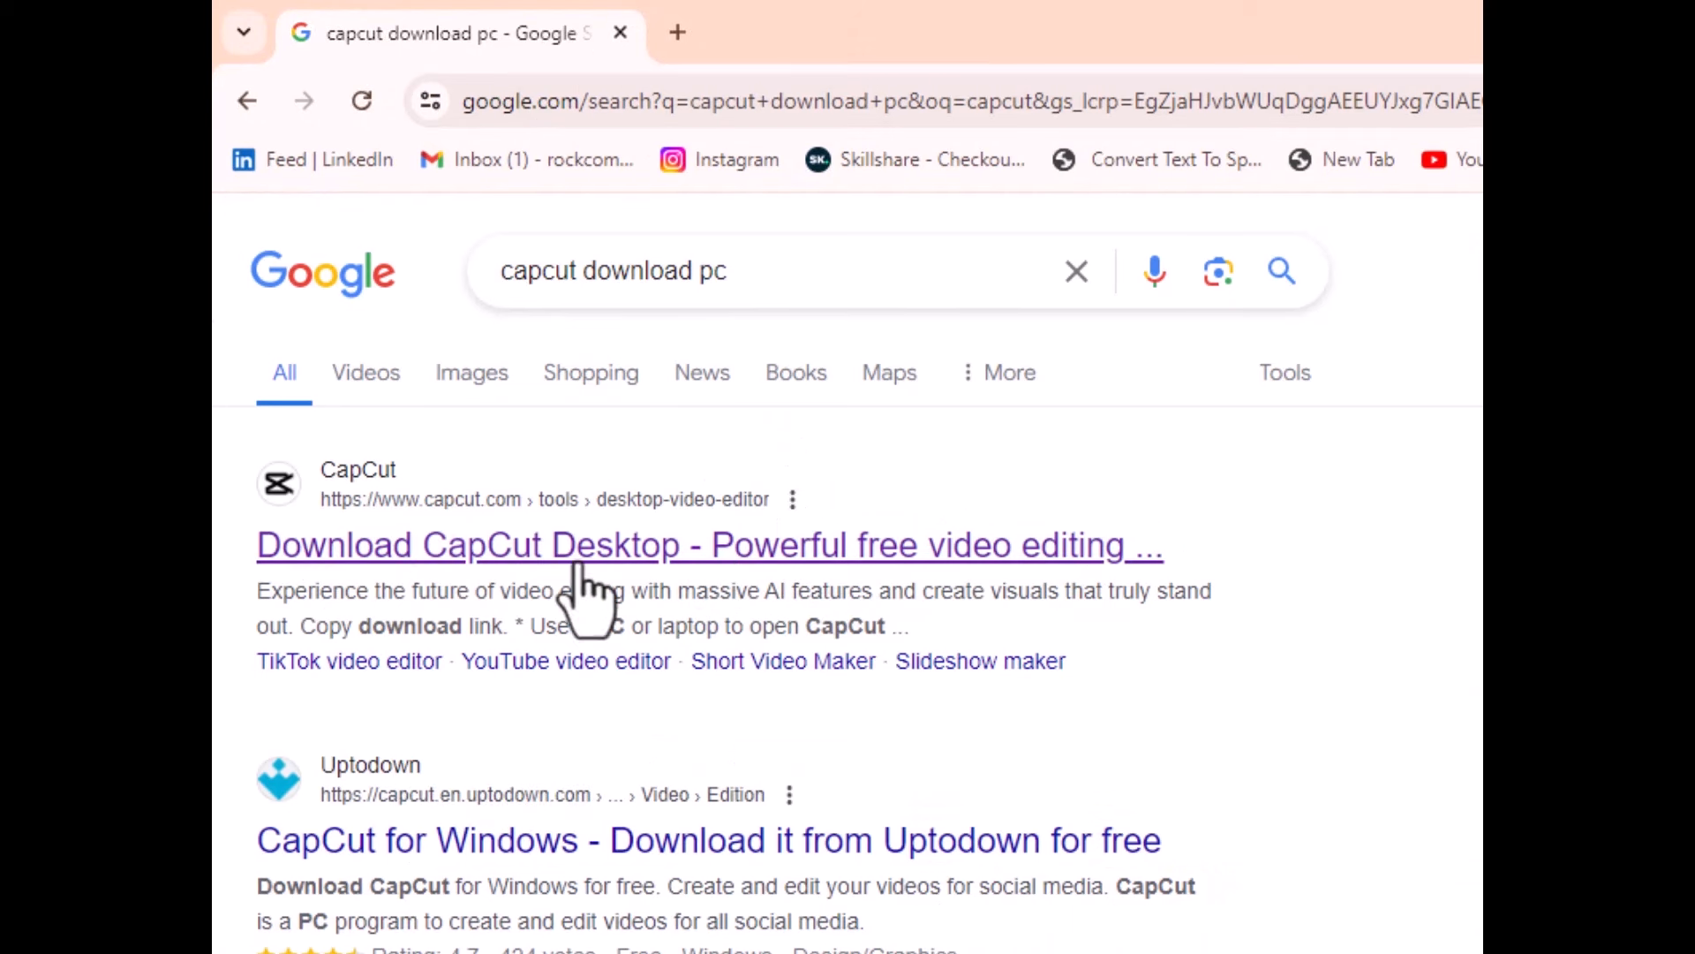
# Download the free CapCut desktop installer from the official CapCut website and keep the blocked unverified file
pyautogui.click(637, 547)
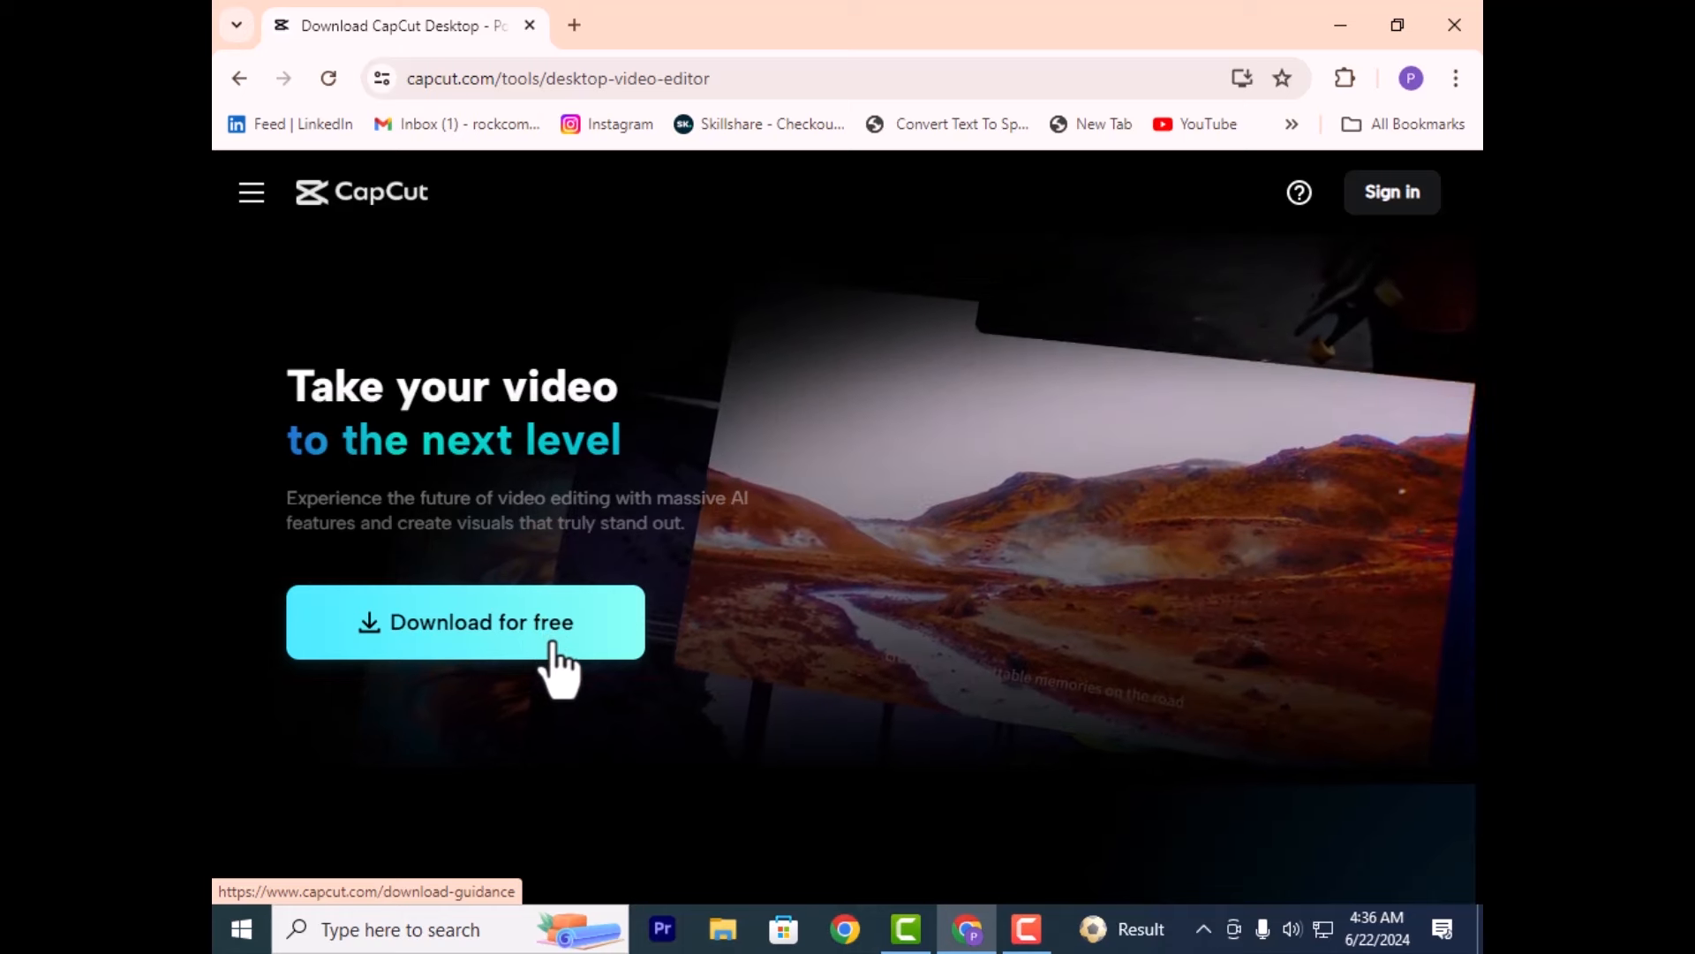
pyautogui.click(554, 653)
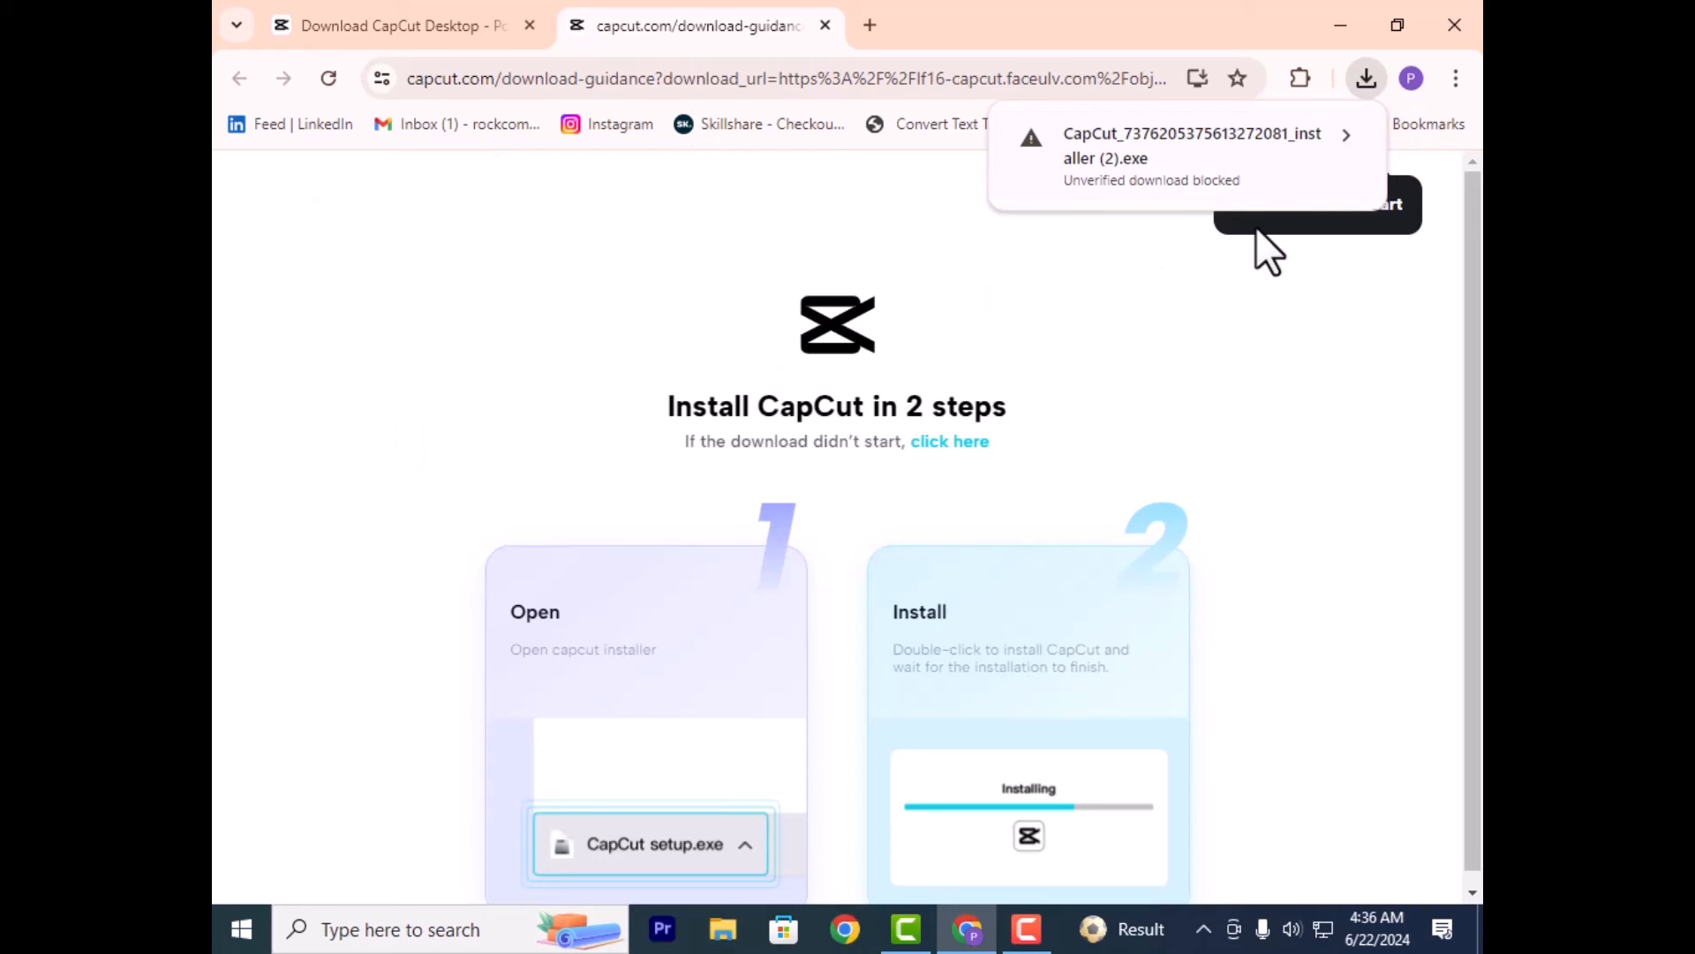
pyautogui.click(1249, 167)
pyautogui.click(1269, 313)
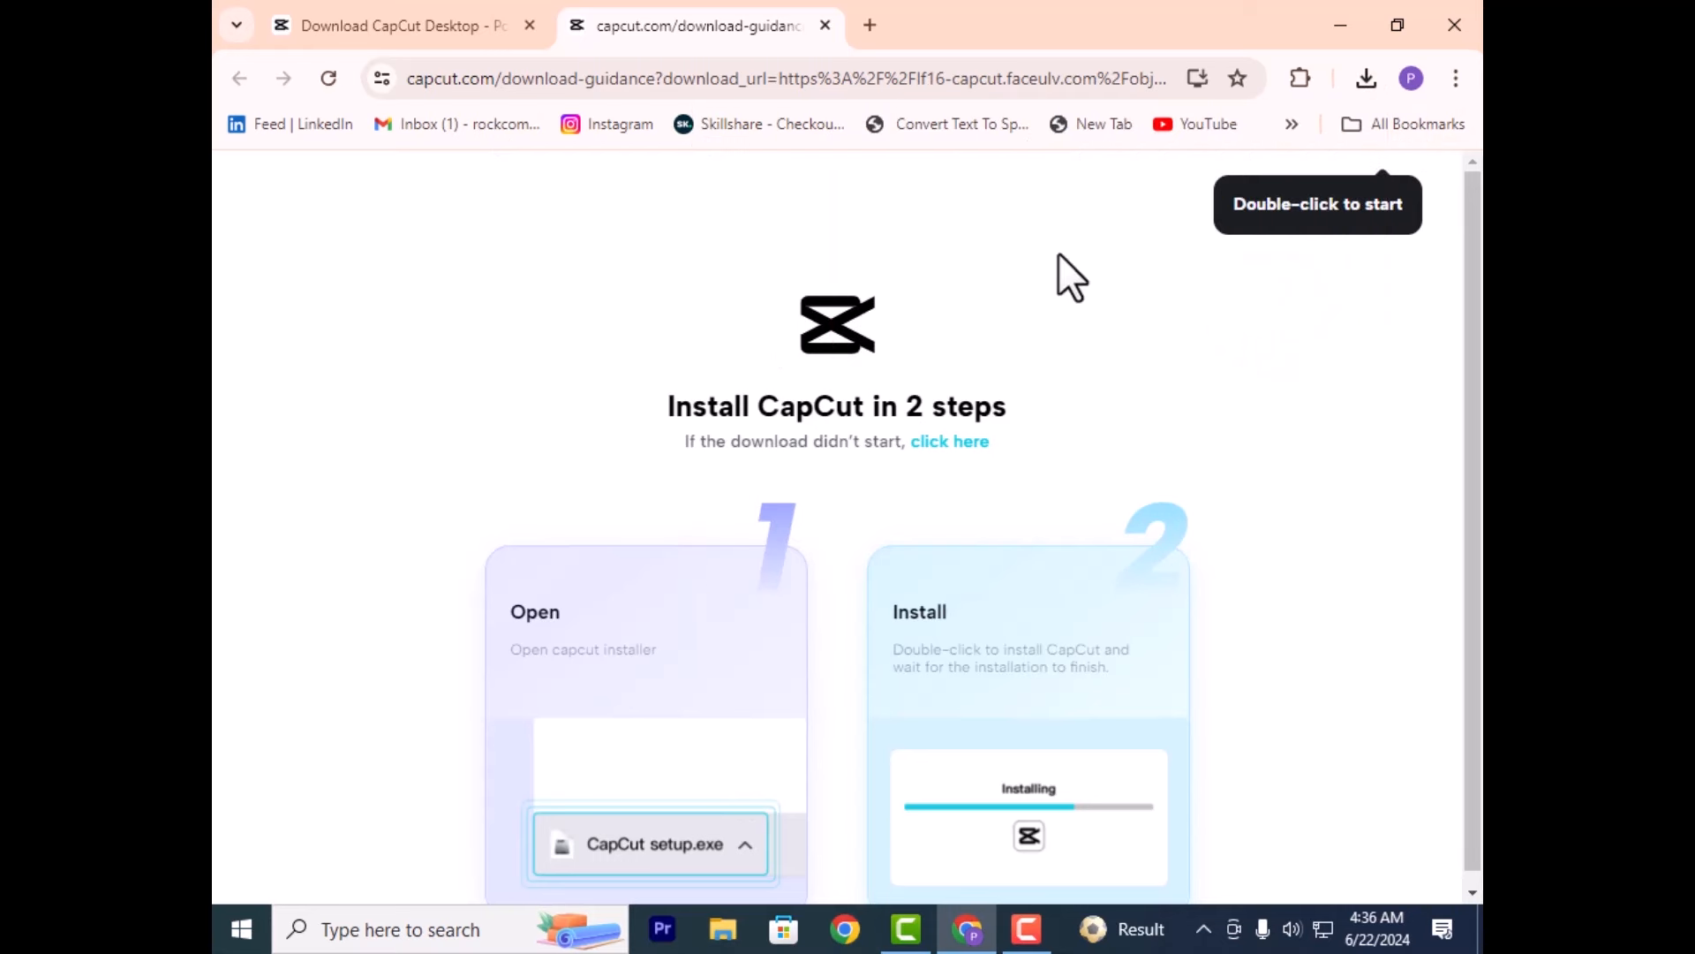
# Show the downloaded CapCut installer in its folder and run it to install the program
pyautogui.click(1367, 83)
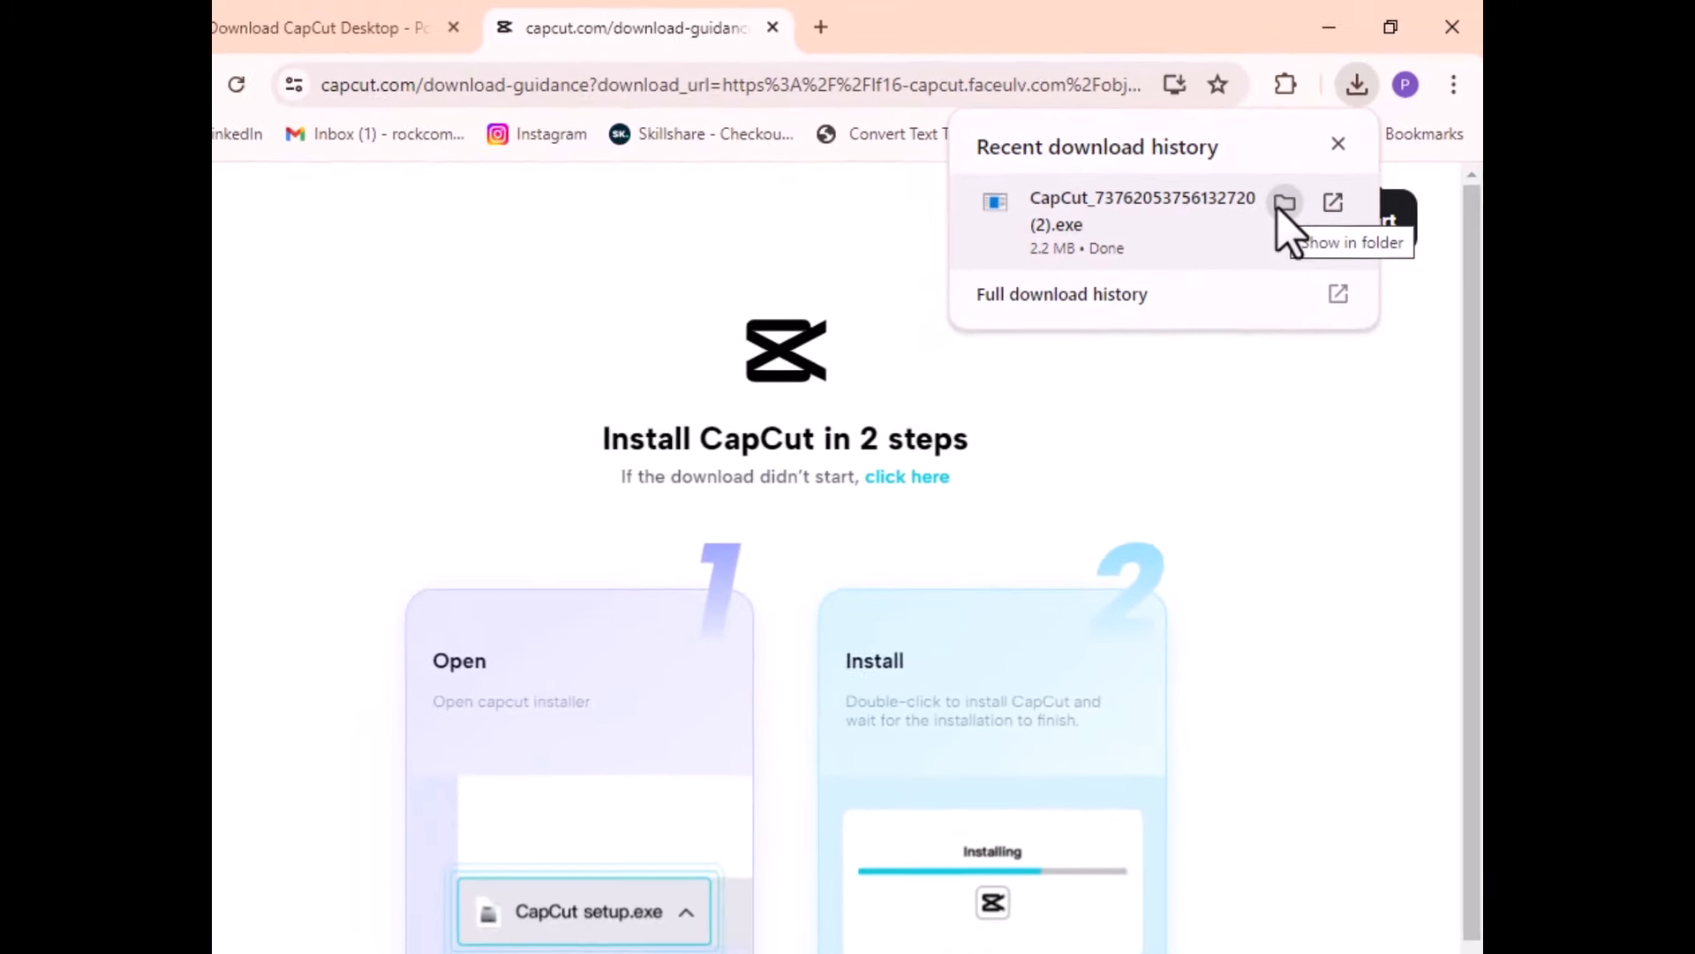
pyautogui.click(1285, 203)
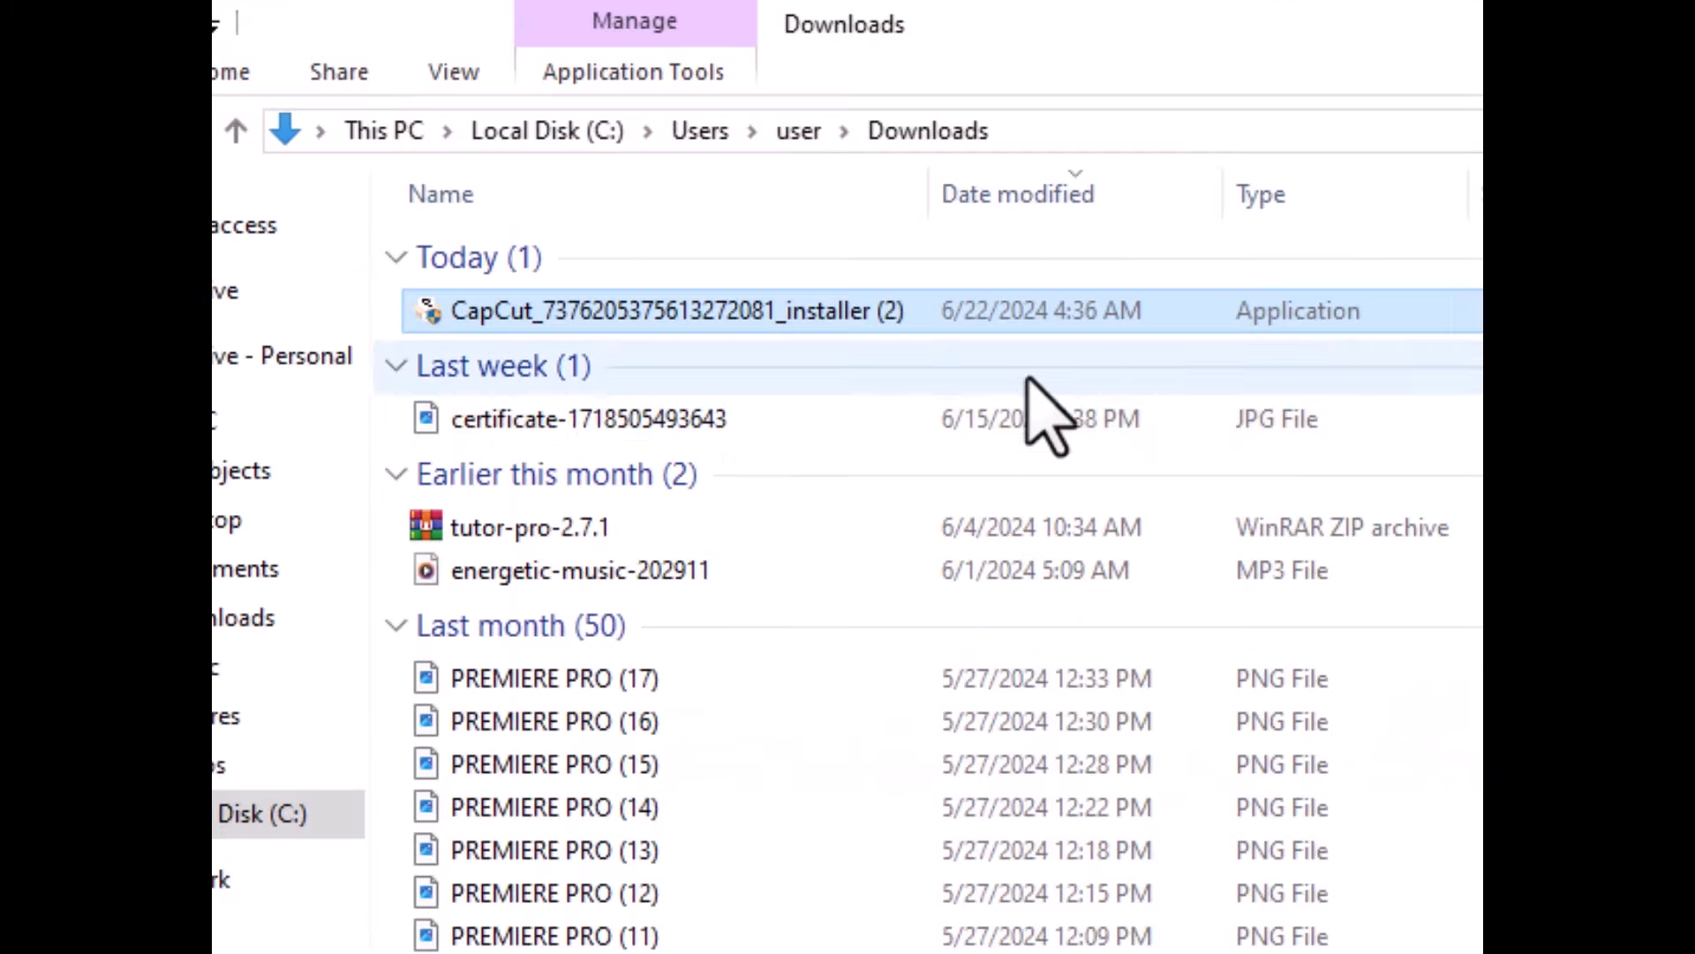
pyautogui.doubleClick(729, 317)
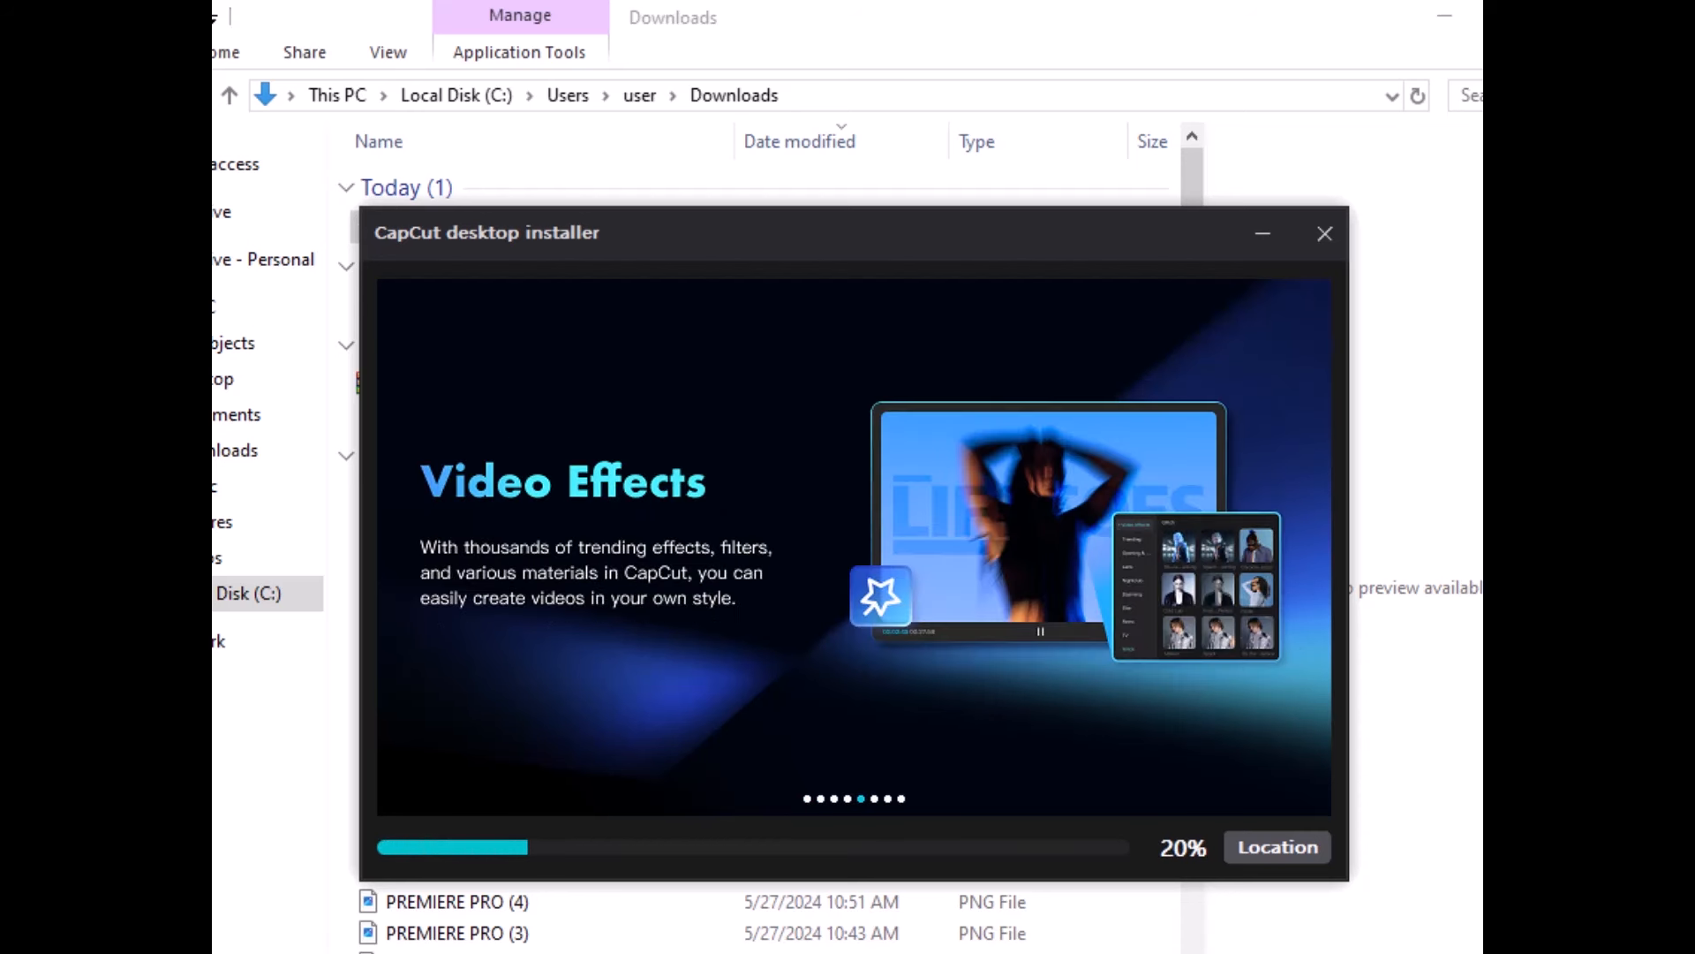
# Accept CapCut's Terms of Service and Privacy Policy and maximize the CapCut window
pyautogui.click(878, 299)
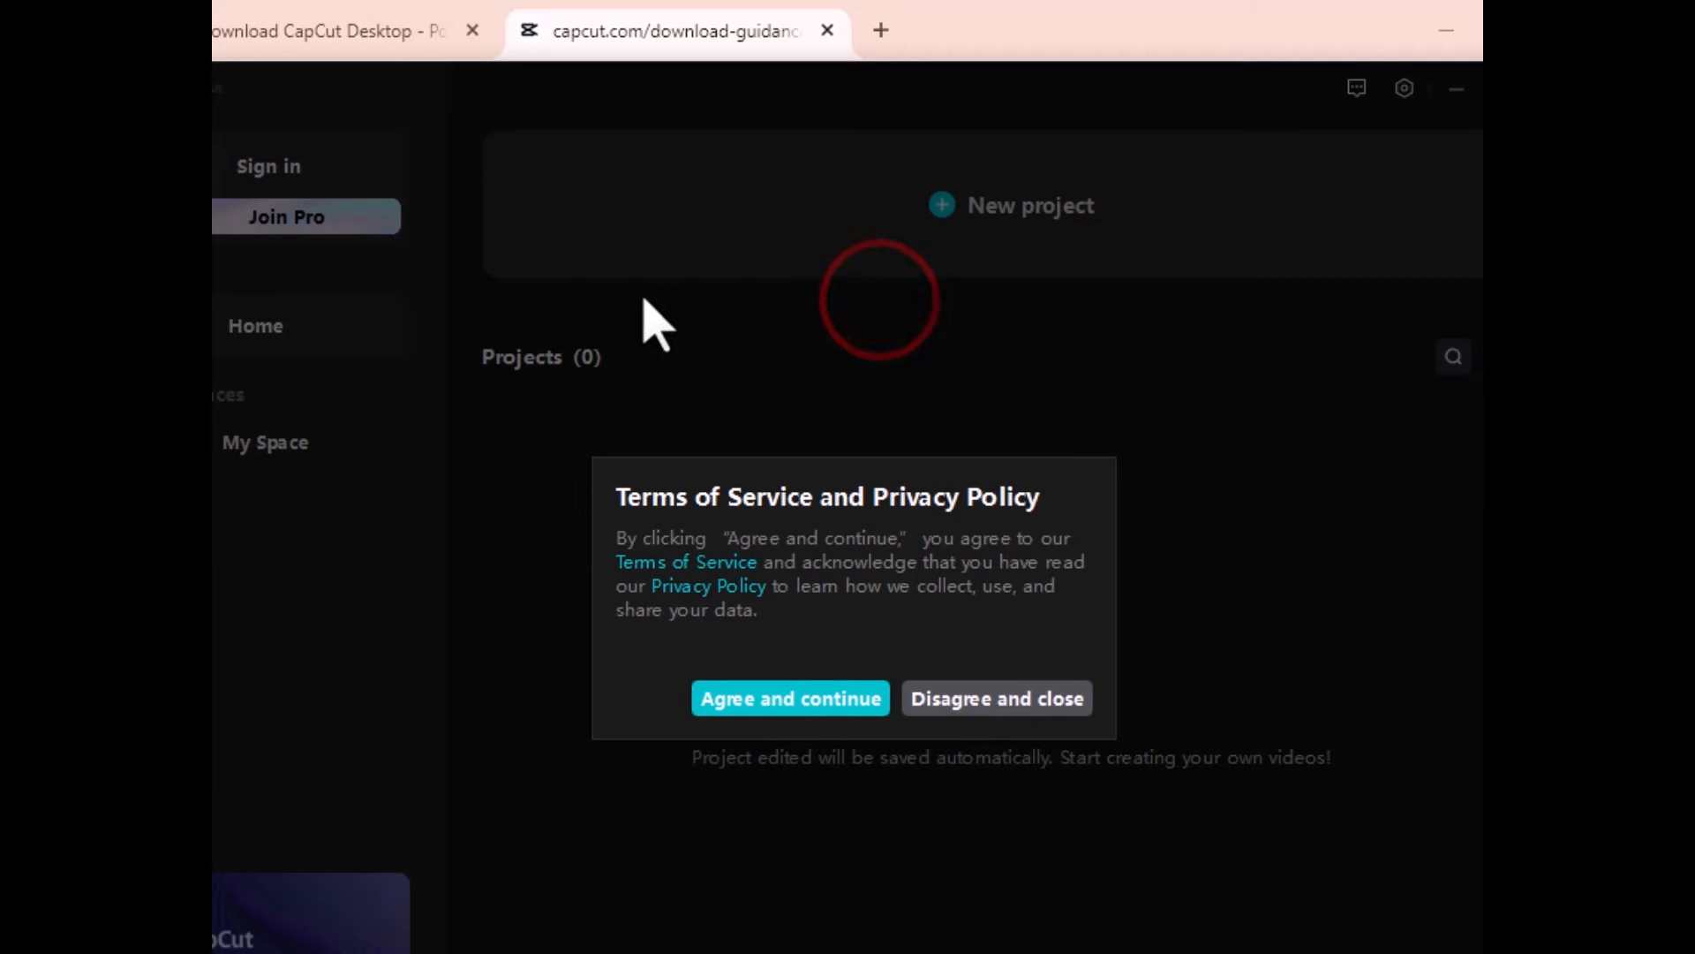
pyautogui.click(644, 295)
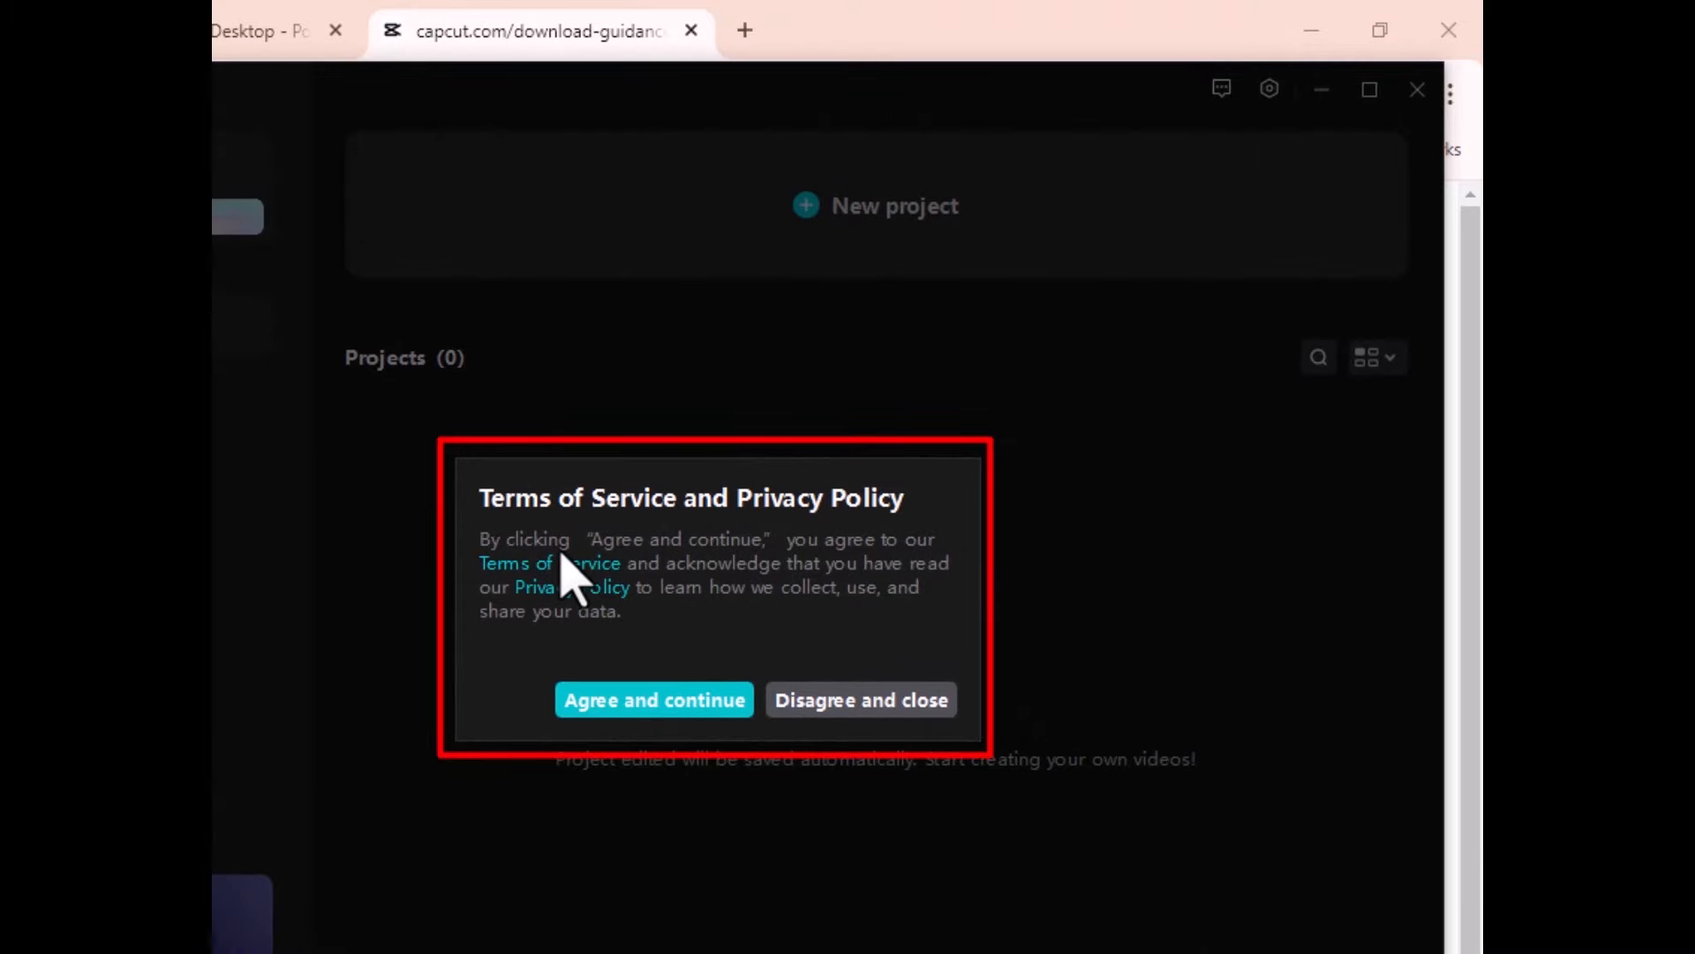
pyautogui.click(639, 706)
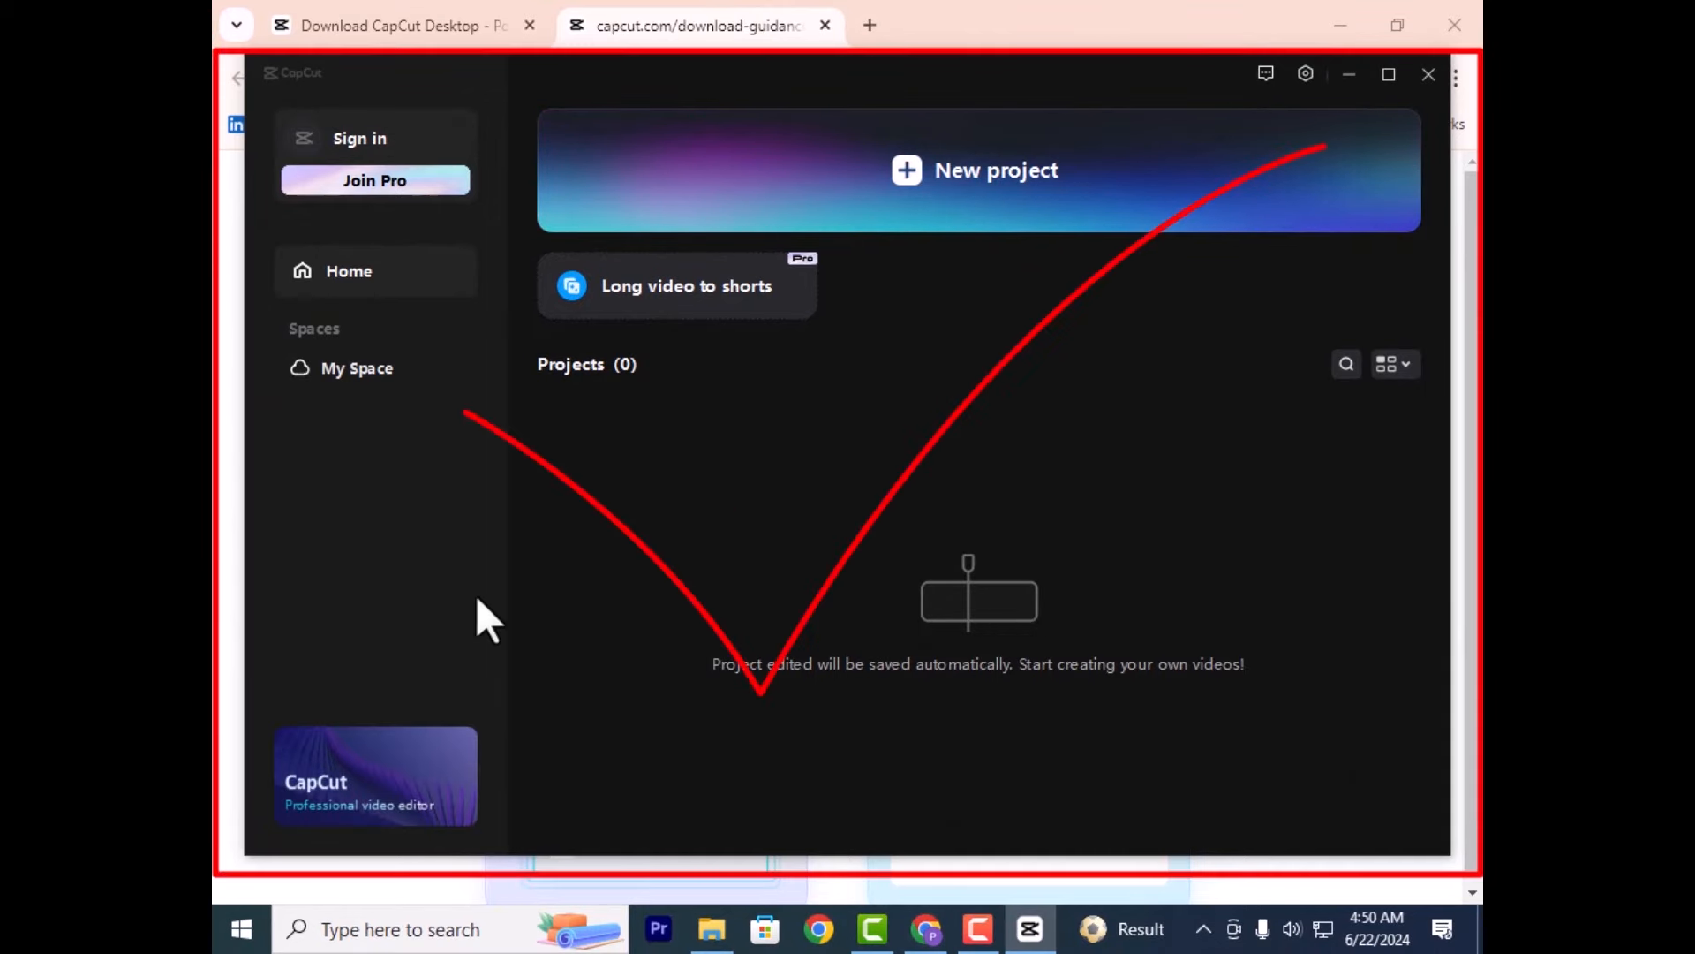
pyautogui.click(1396, 78)
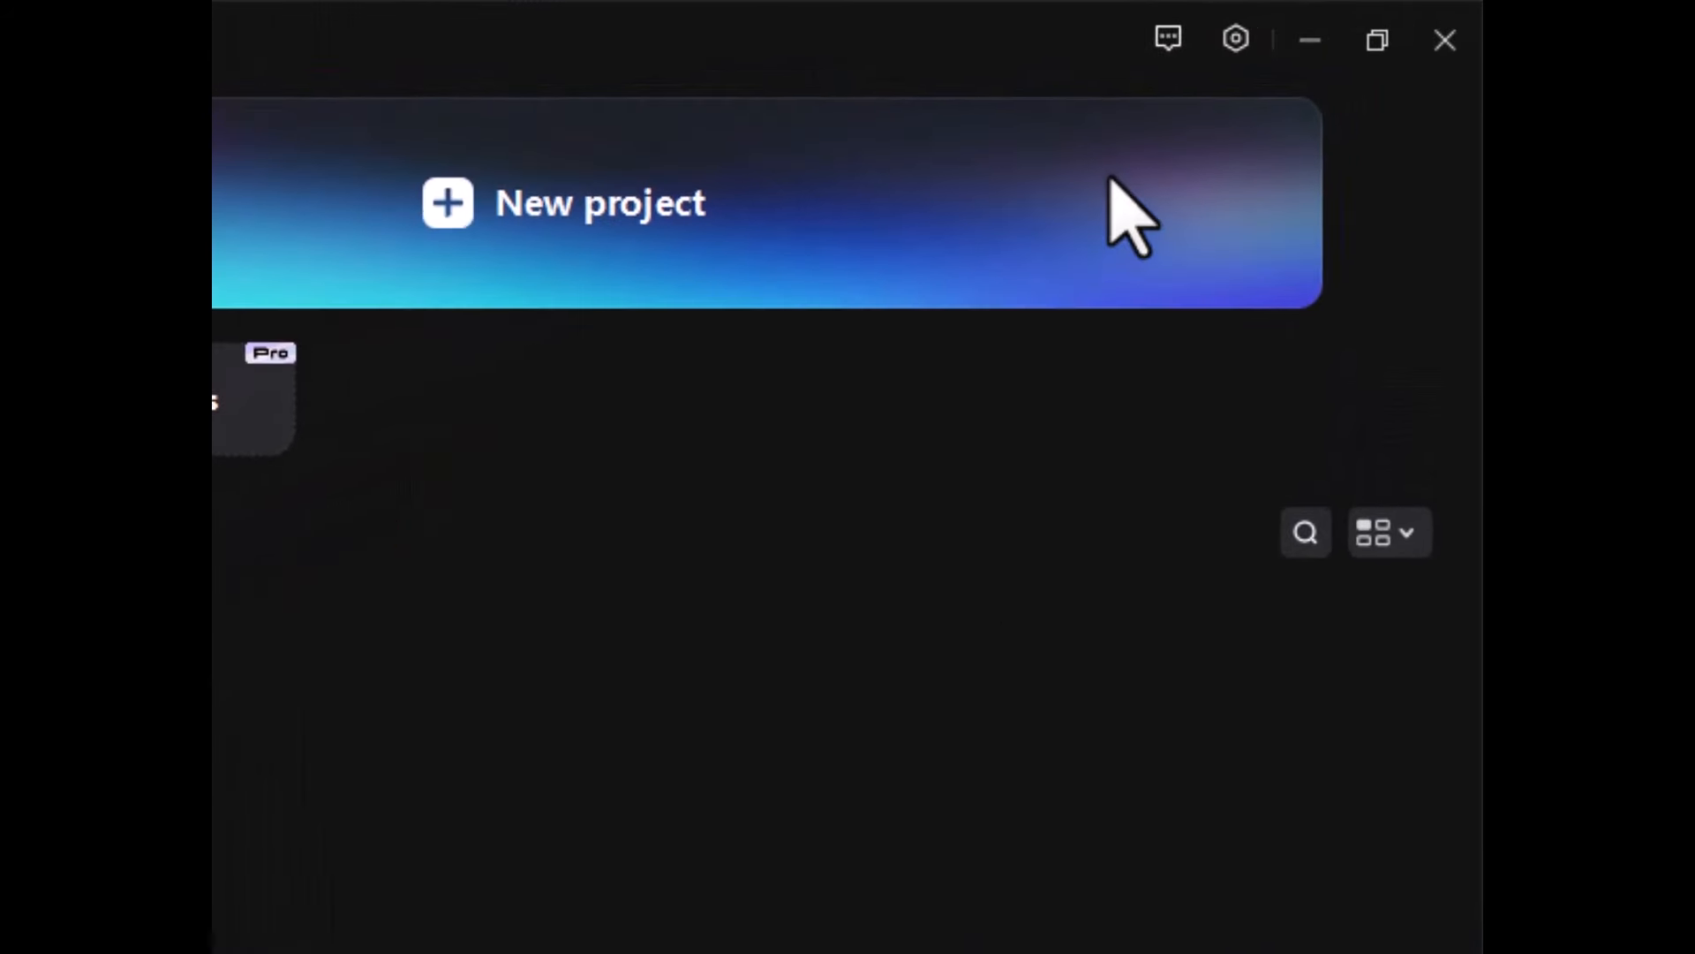
# Open CapCut's settings and review the project save path, the cache management choices and the Edit options
pyautogui.click(1233, 44)
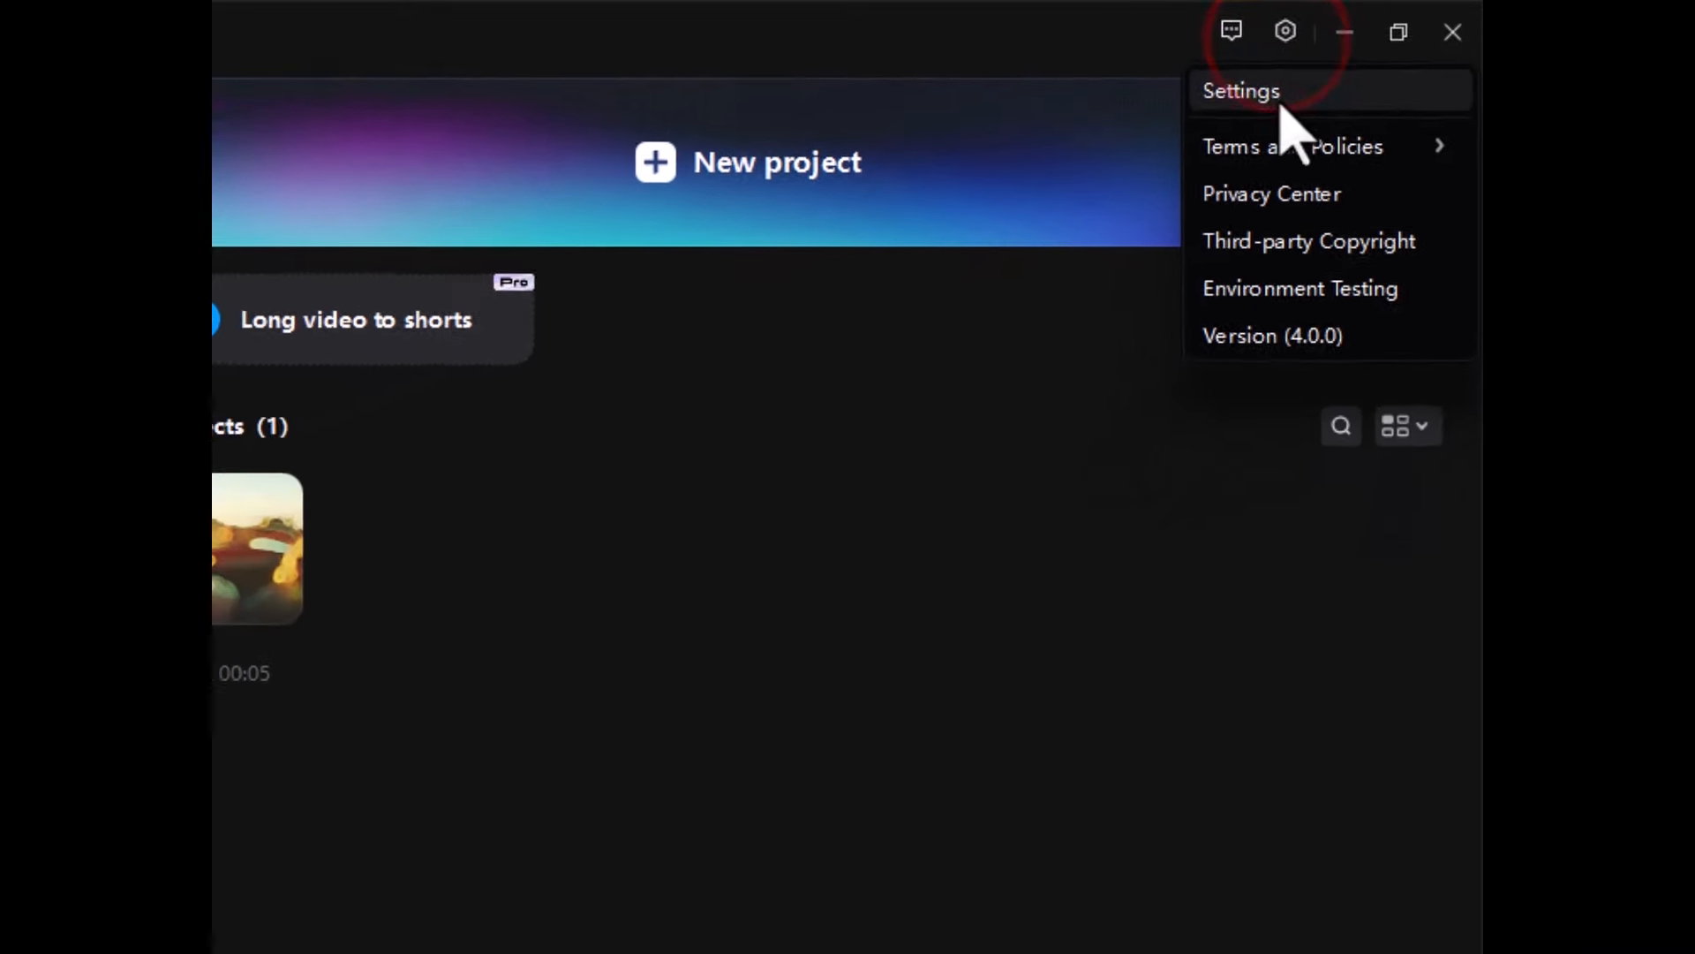
pyautogui.click(1240, 111)
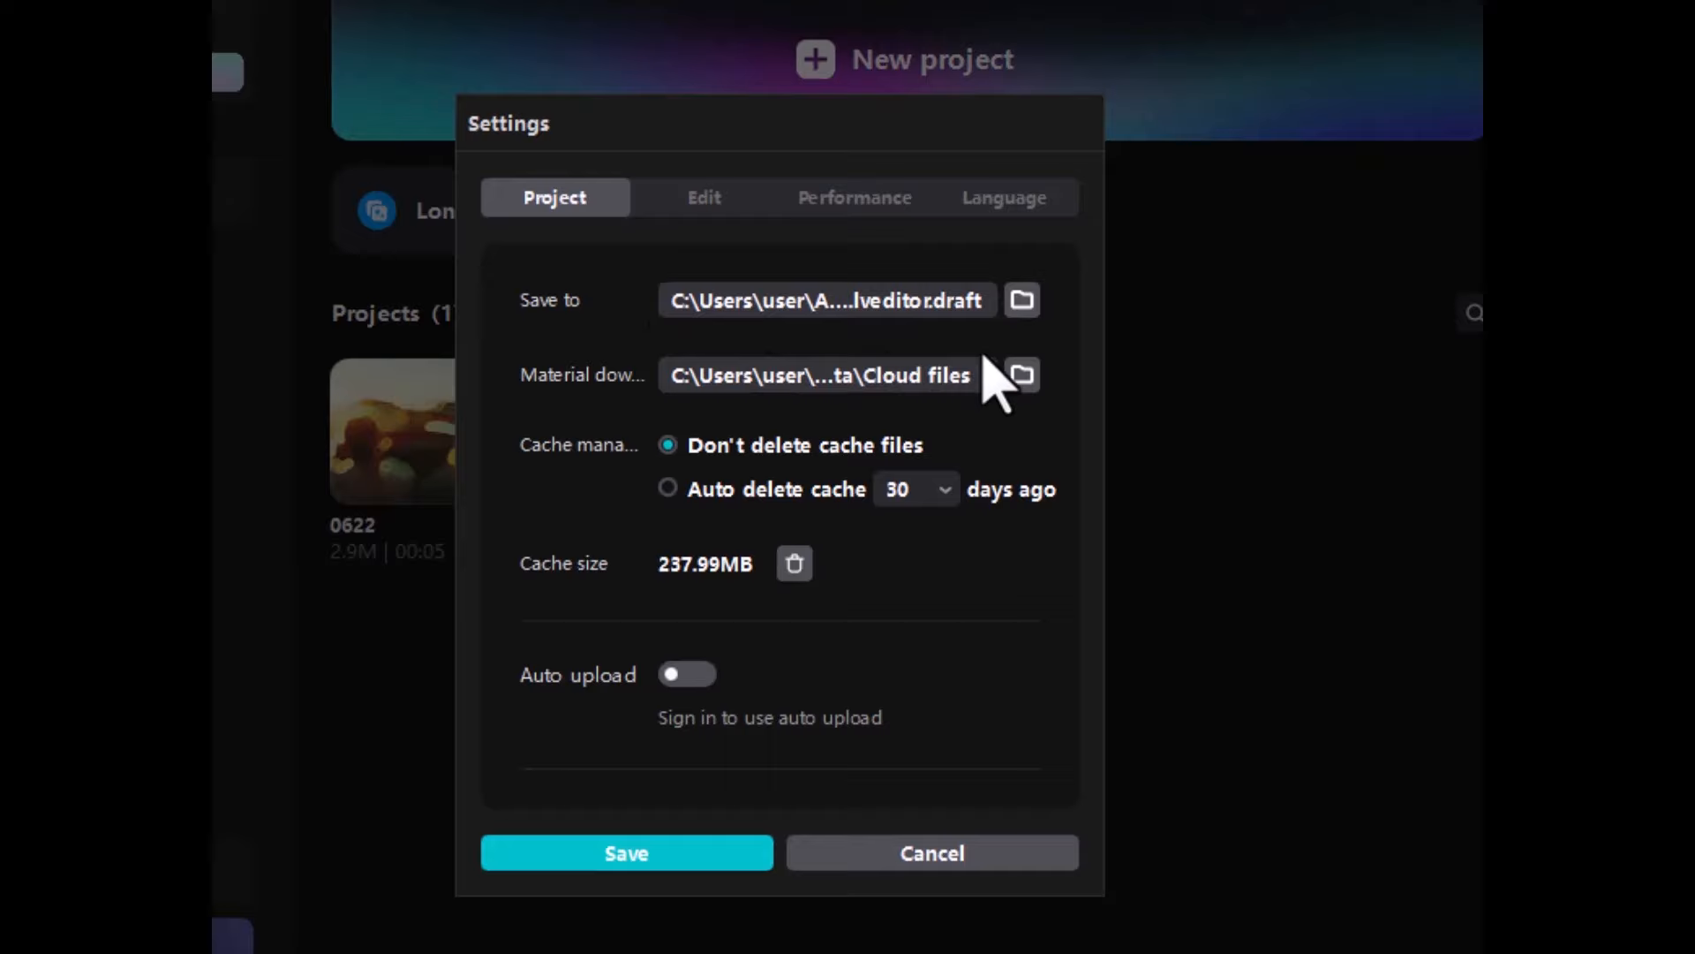
pyautogui.click(1021, 300)
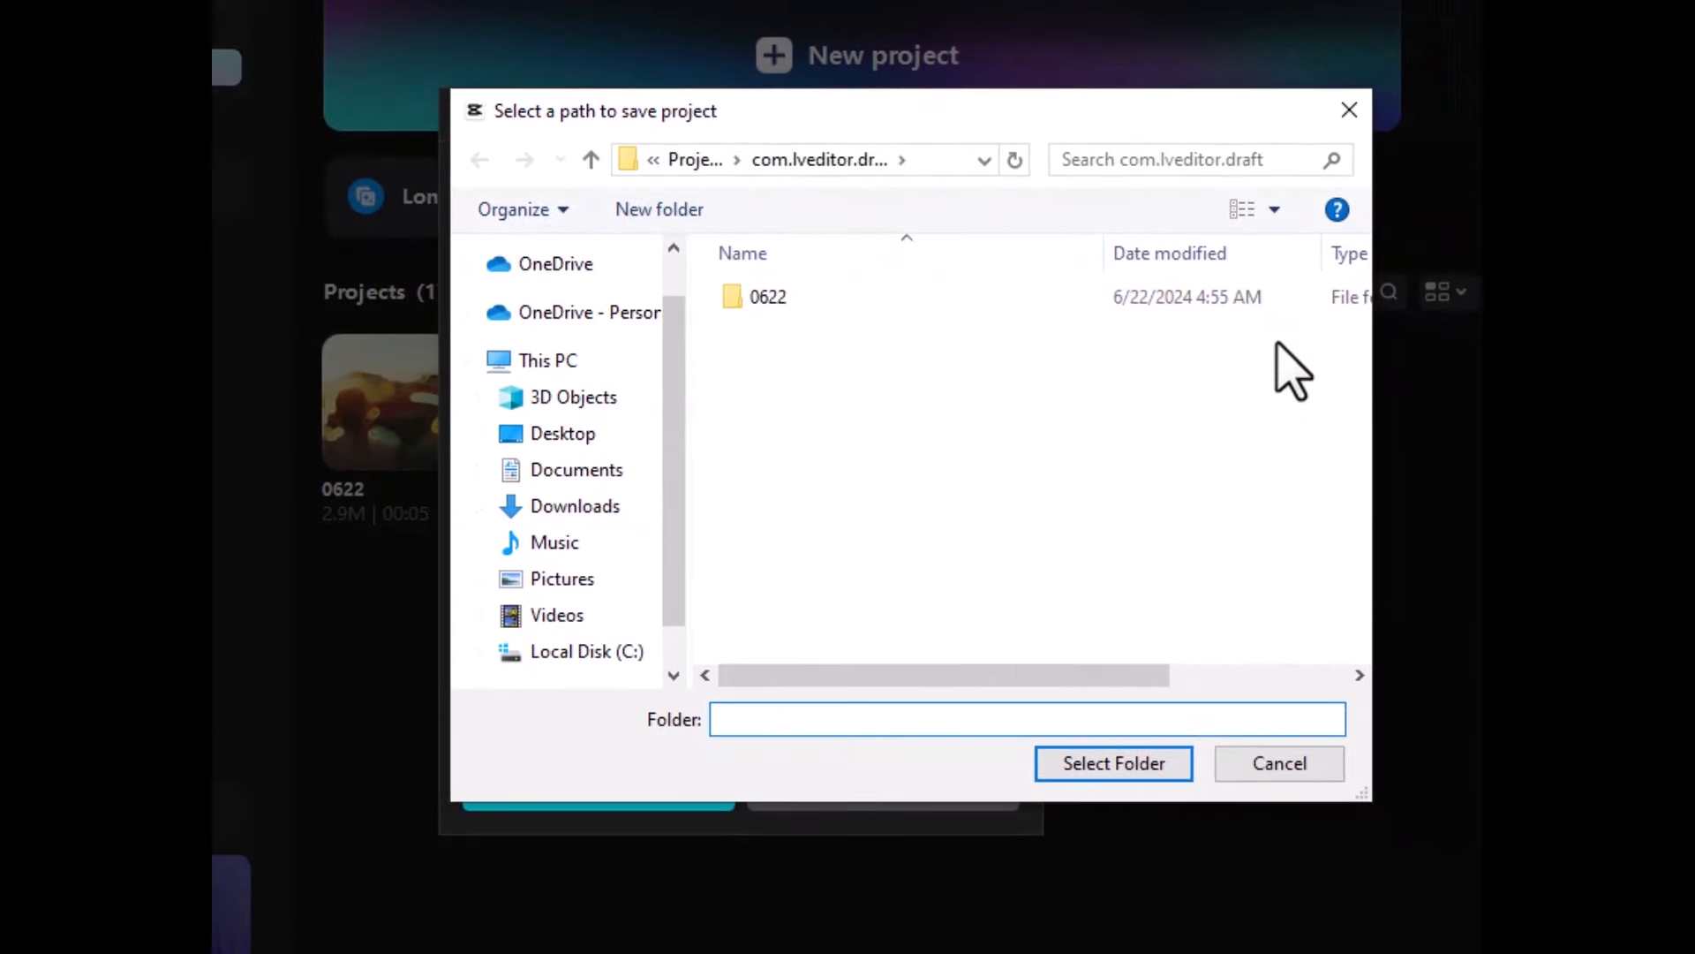
pyautogui.click(1349, 109)
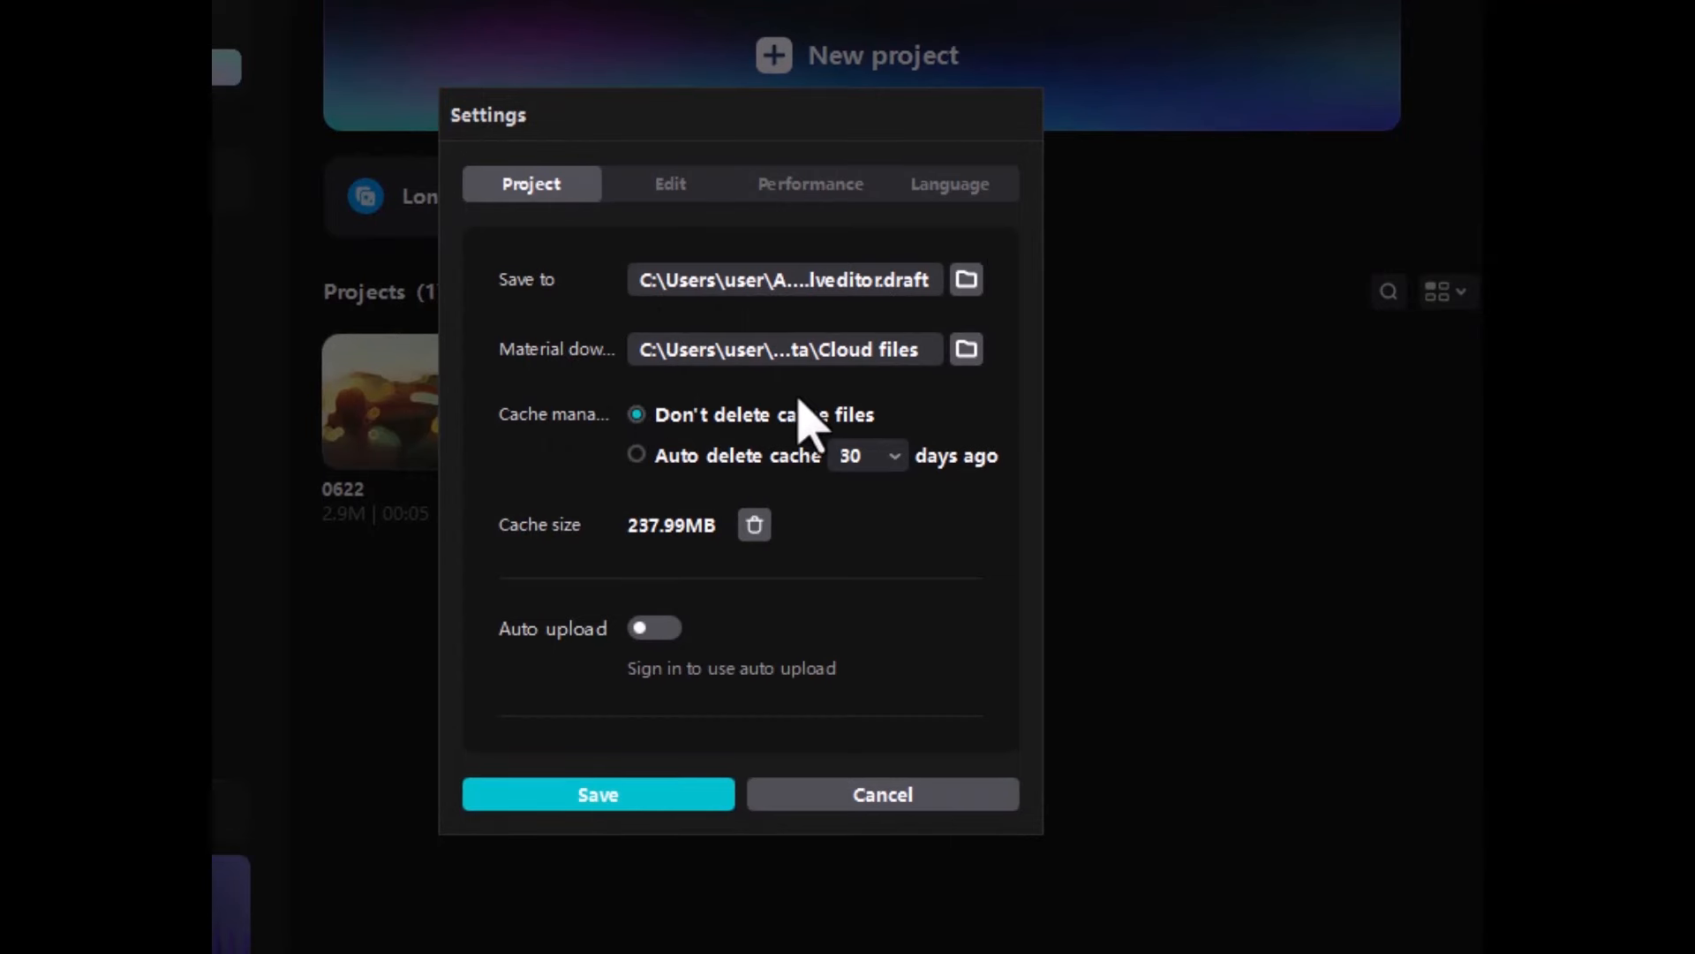
pyautogui.click(906, 459)
pyautogui.click(906, 465)
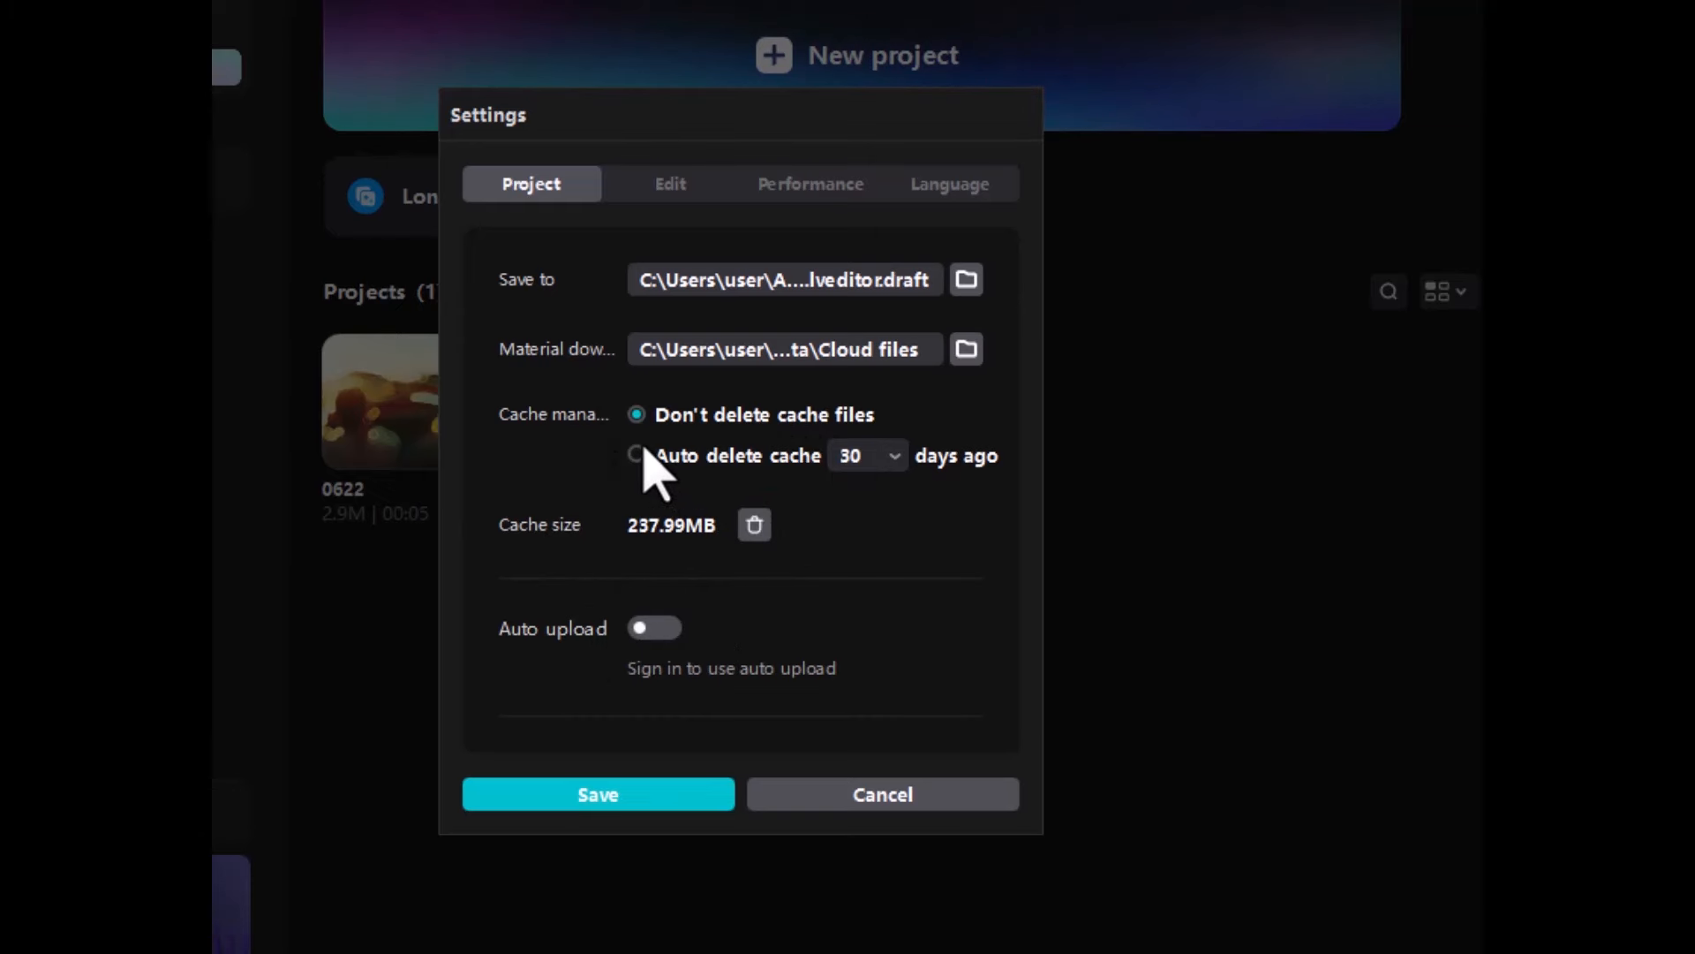
pyautogui.click(673, 185)
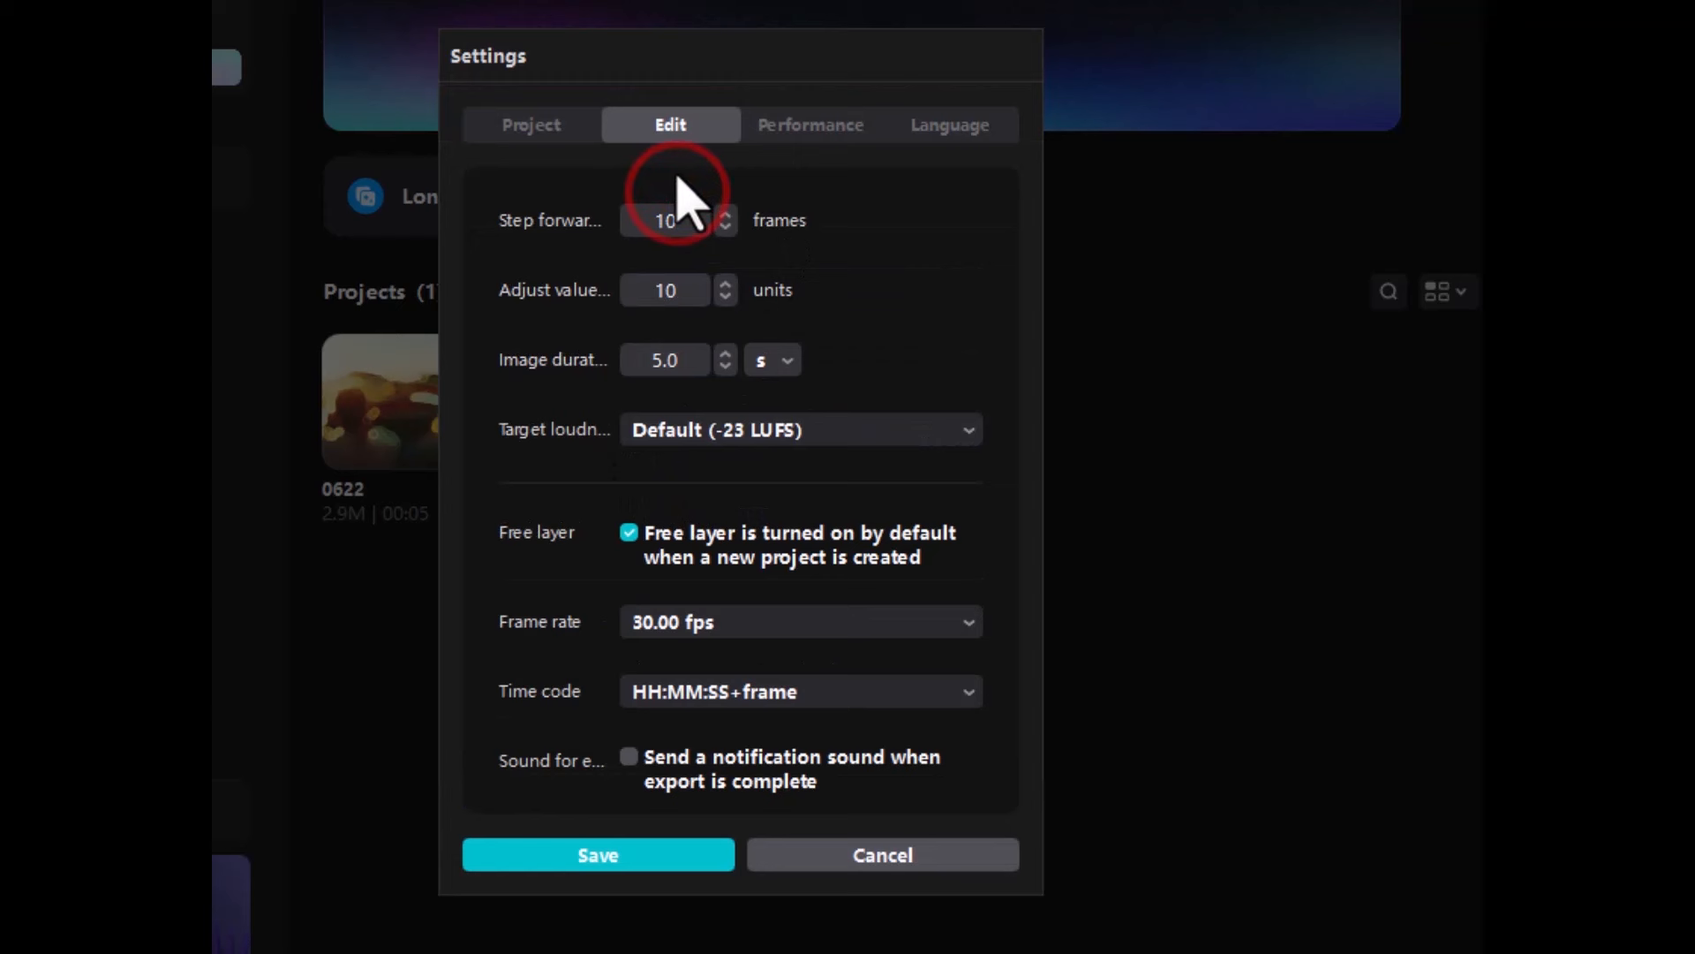
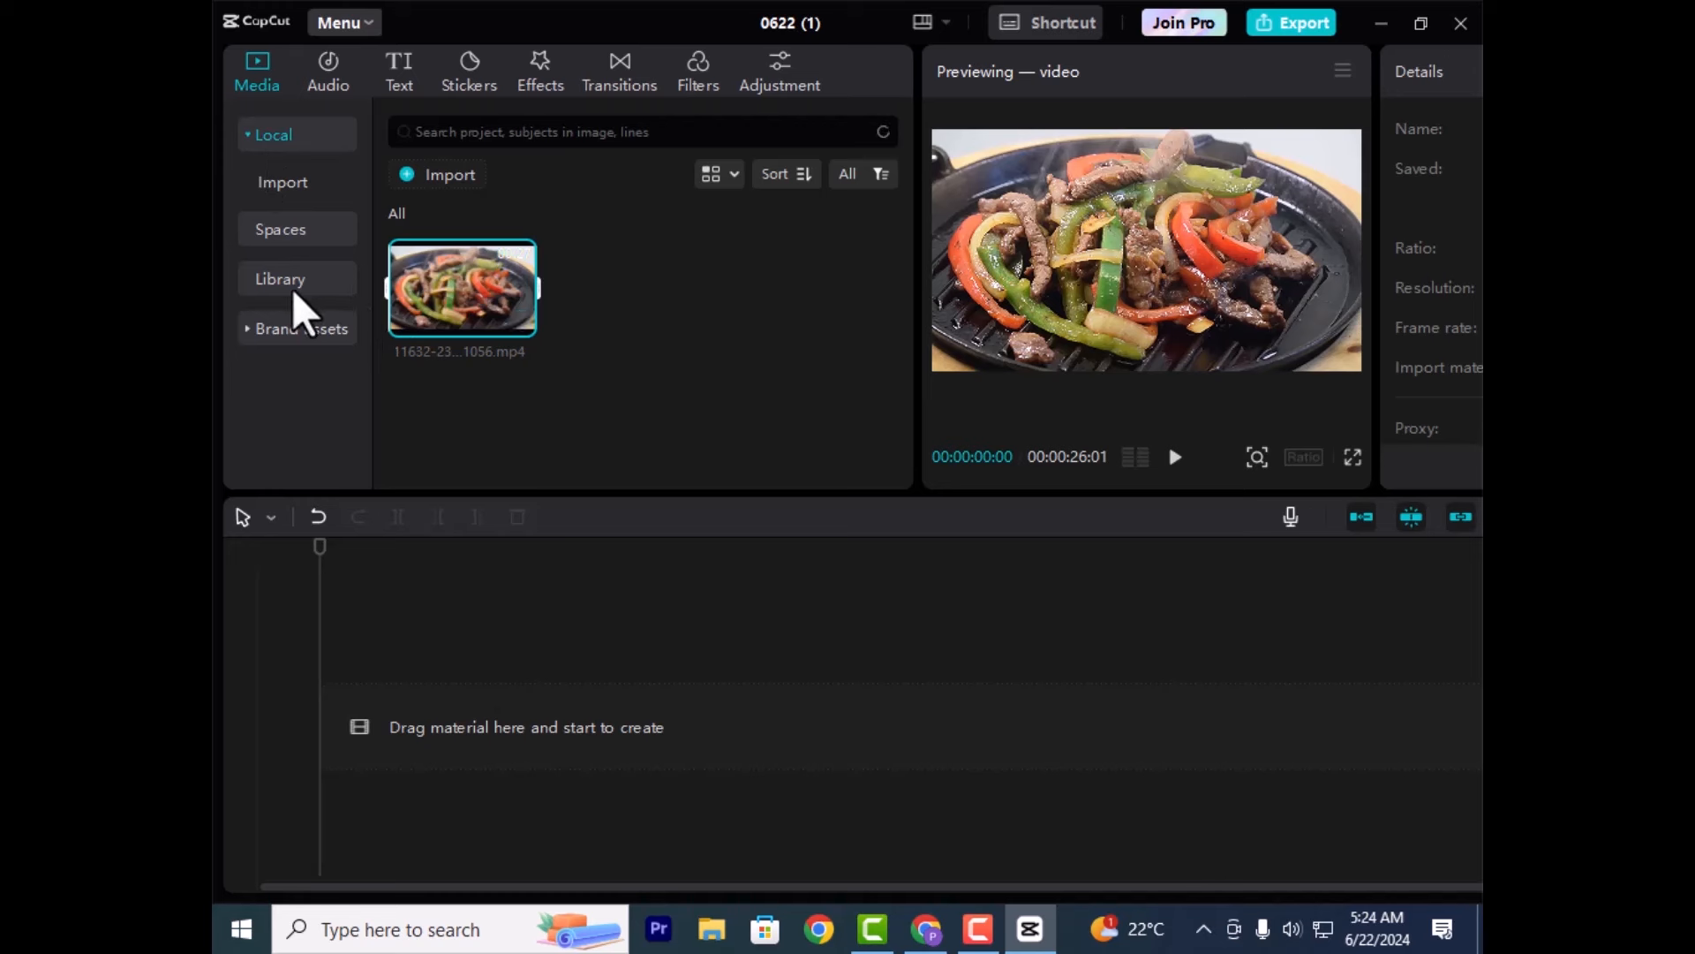
# Browse the audio library, including the Vlog music tracks, sound effects, extracted audio, TikTok and brand music sections
pyautogui.click(328, 75)
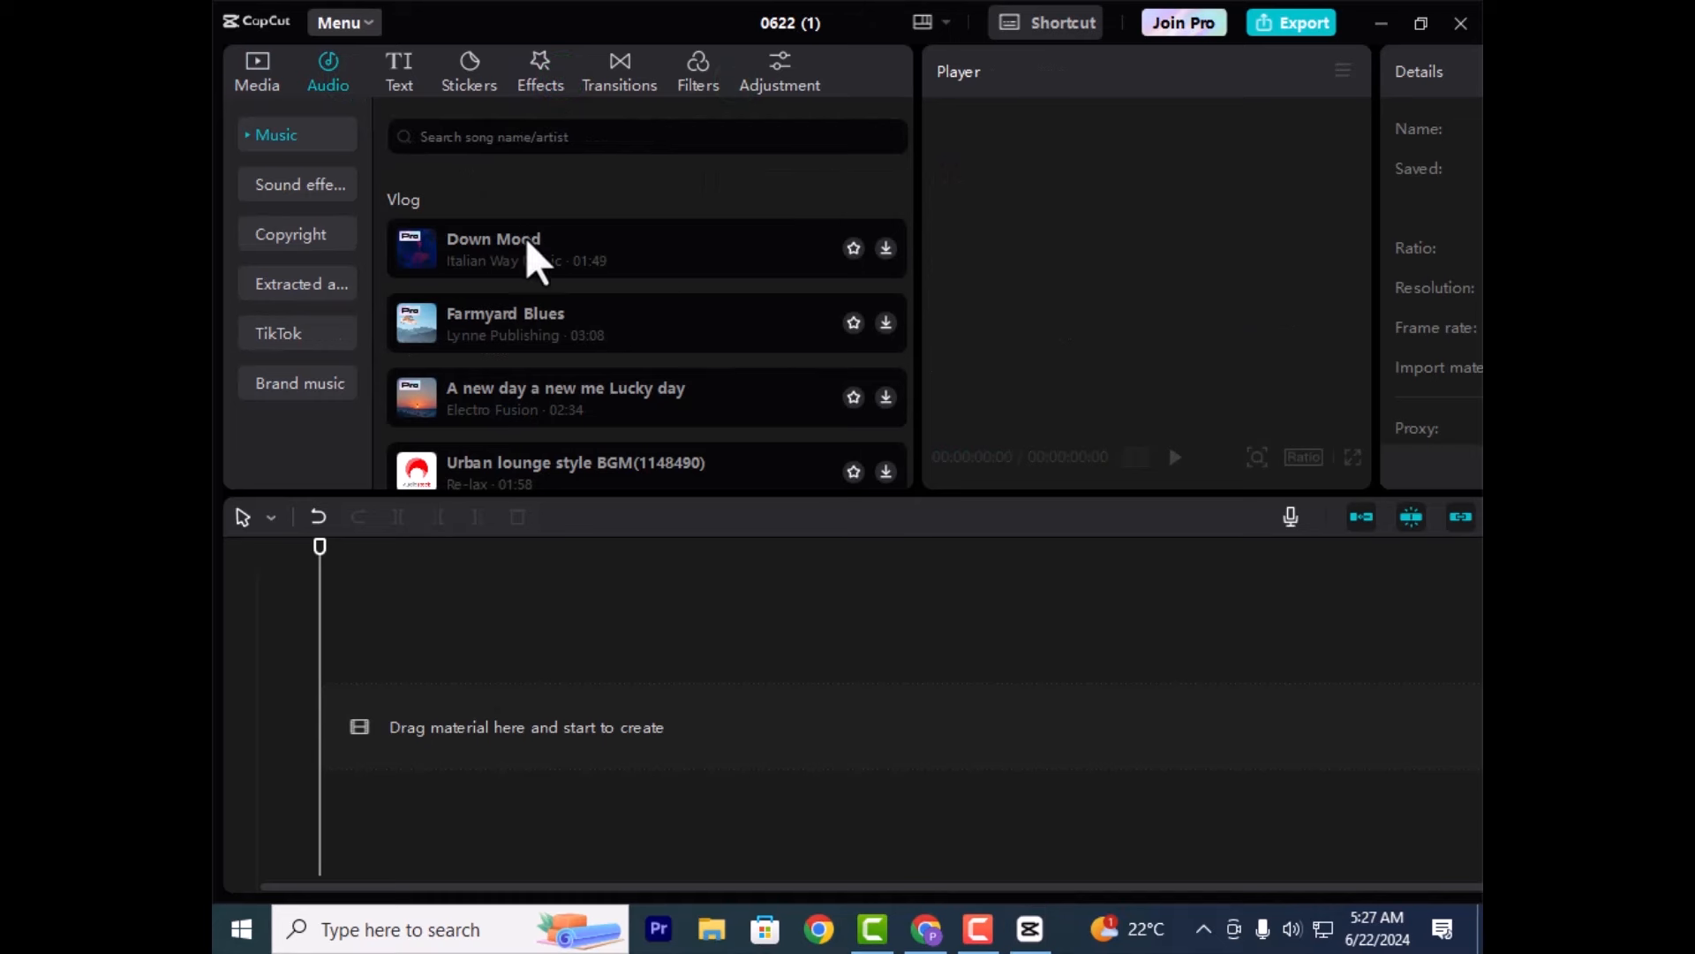
pyautogui.scroll(-15, 528, 243)
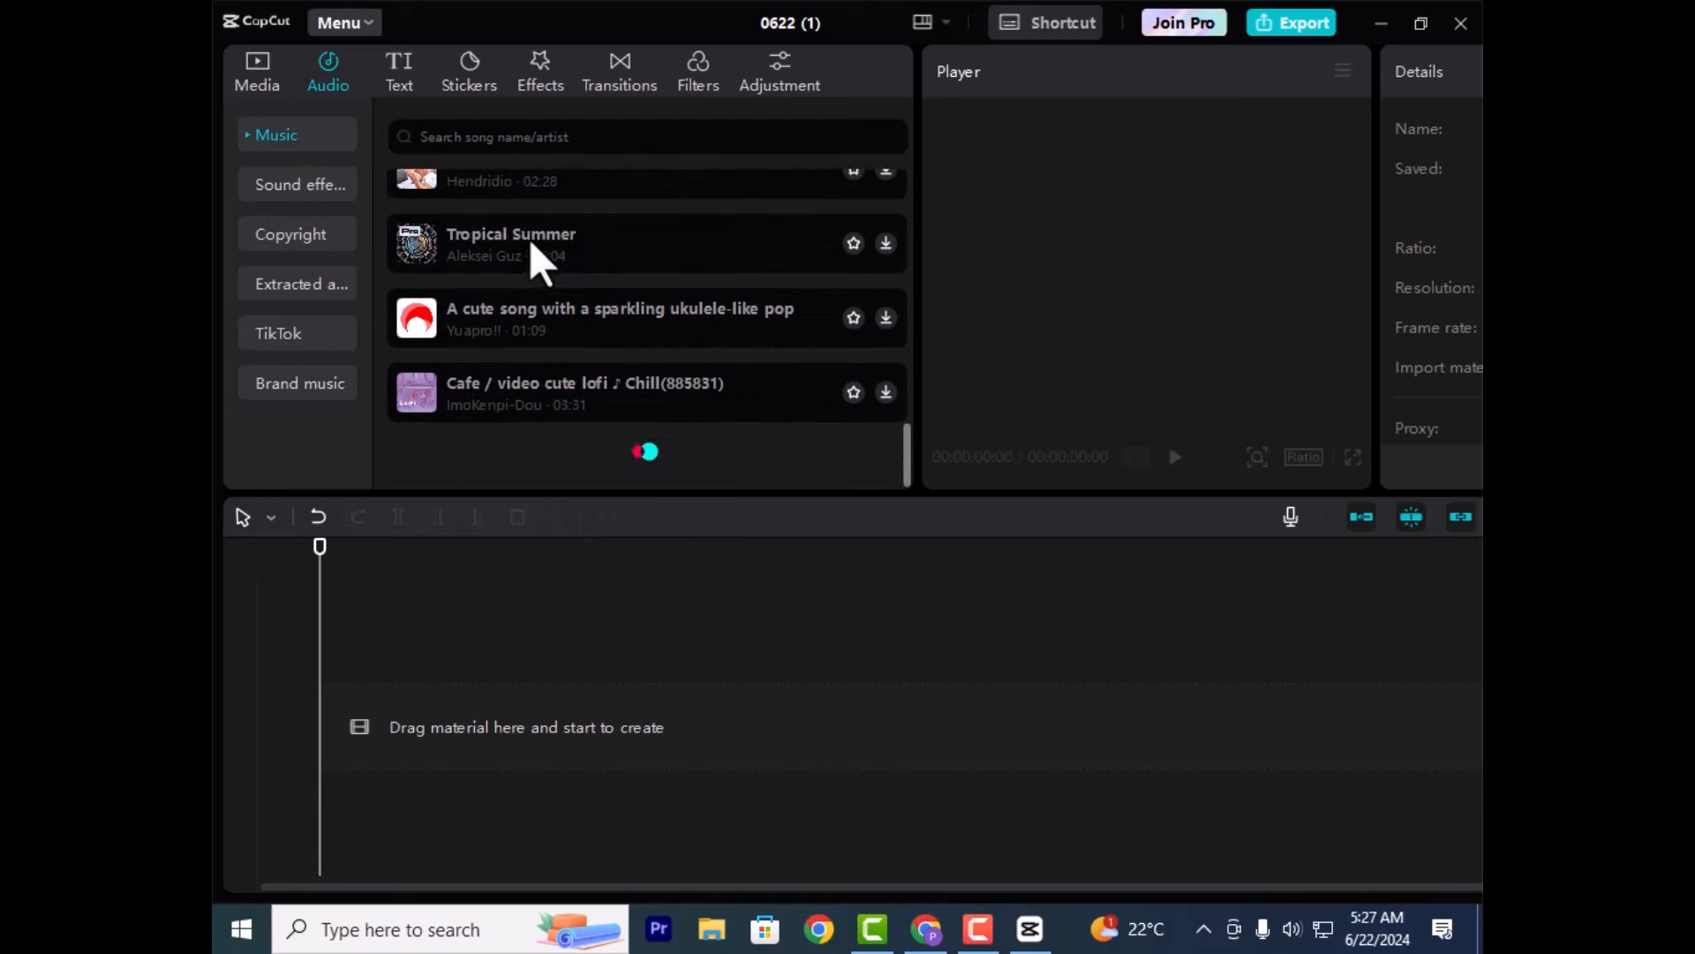
pyautogui.scroll(-3, 528, 238)
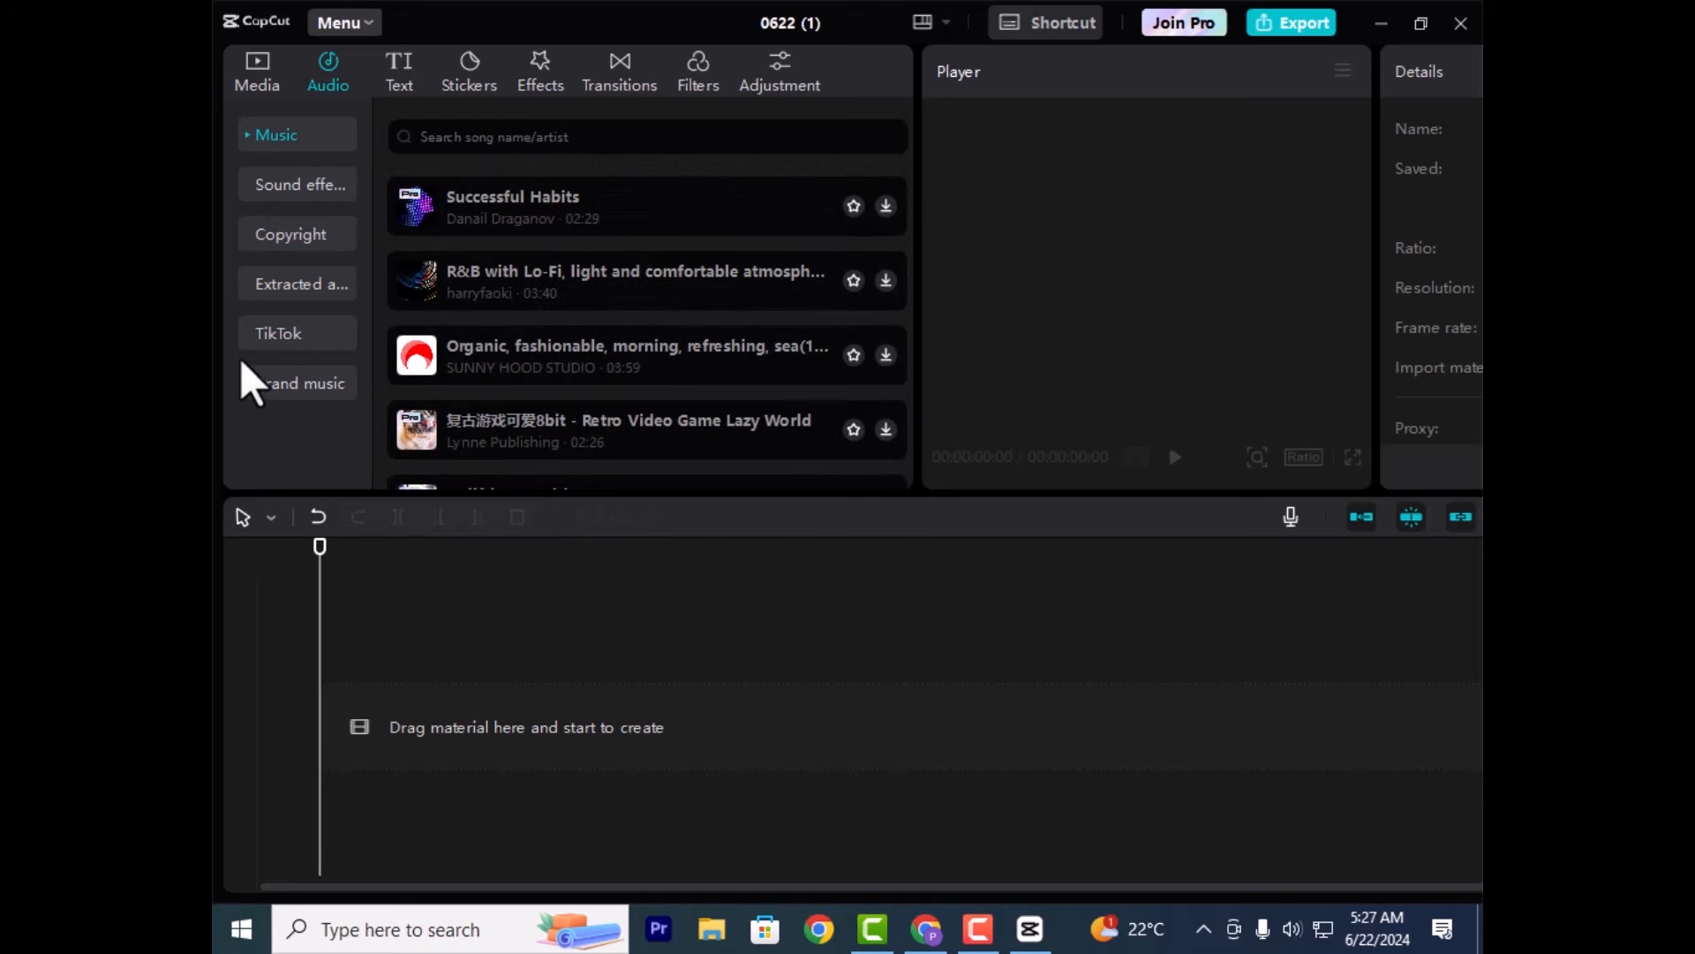
pyautogui.click(280, 183)
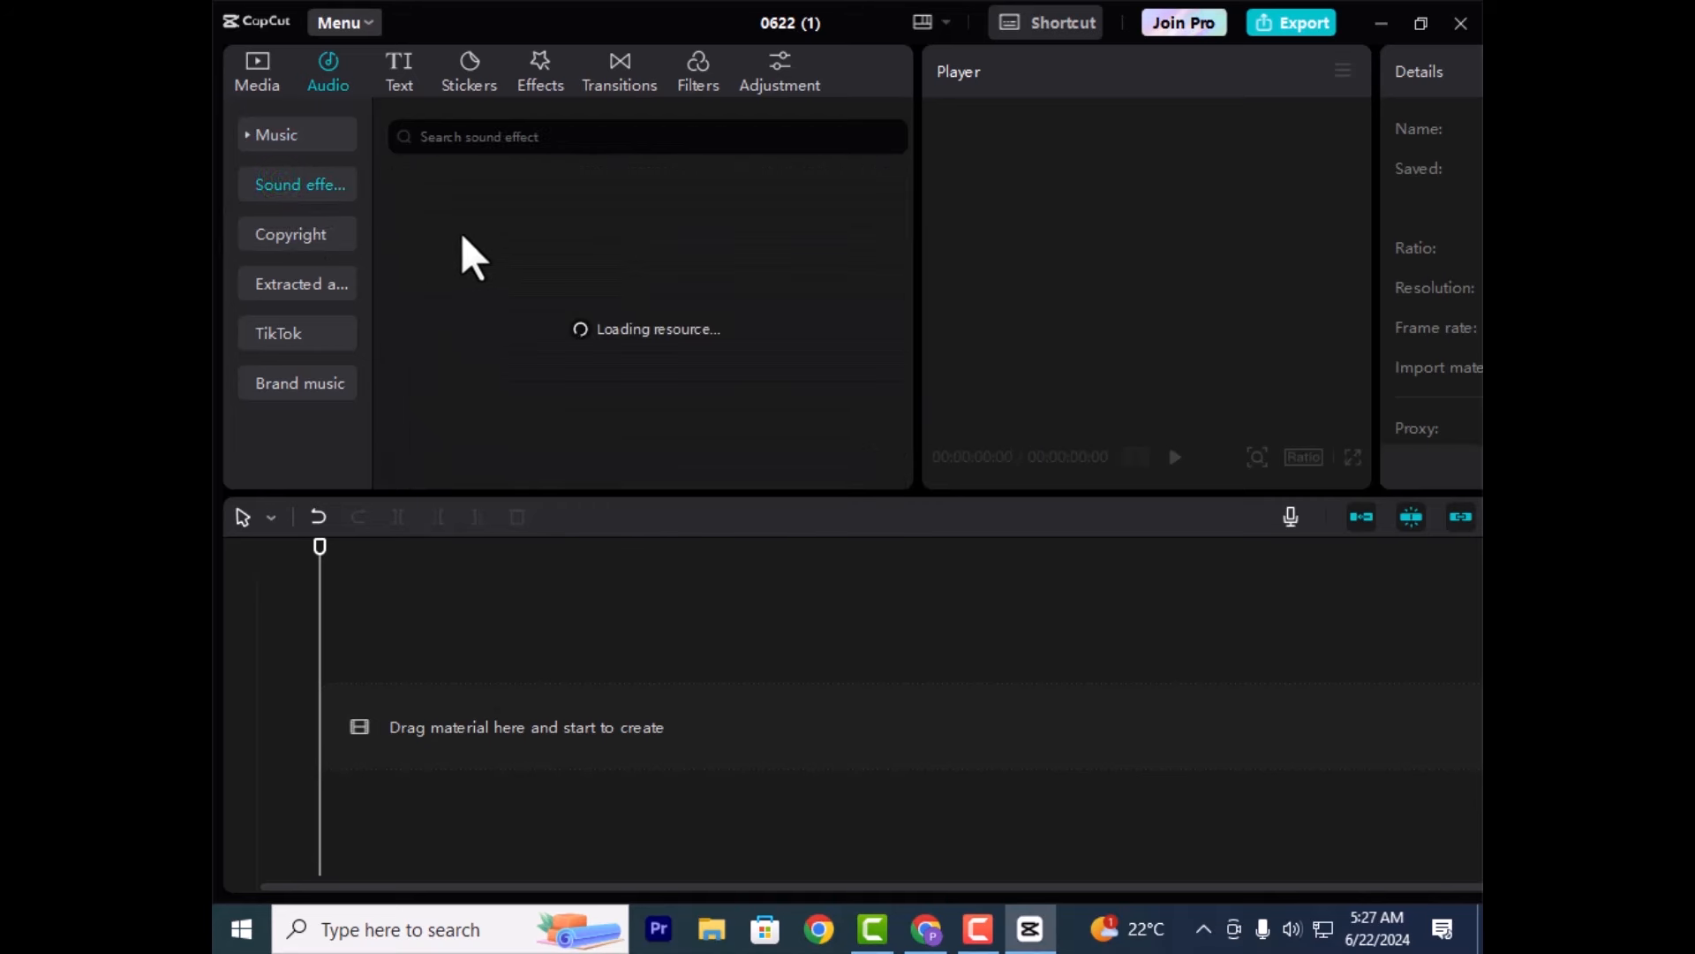
pyautogui.click(314, 286)
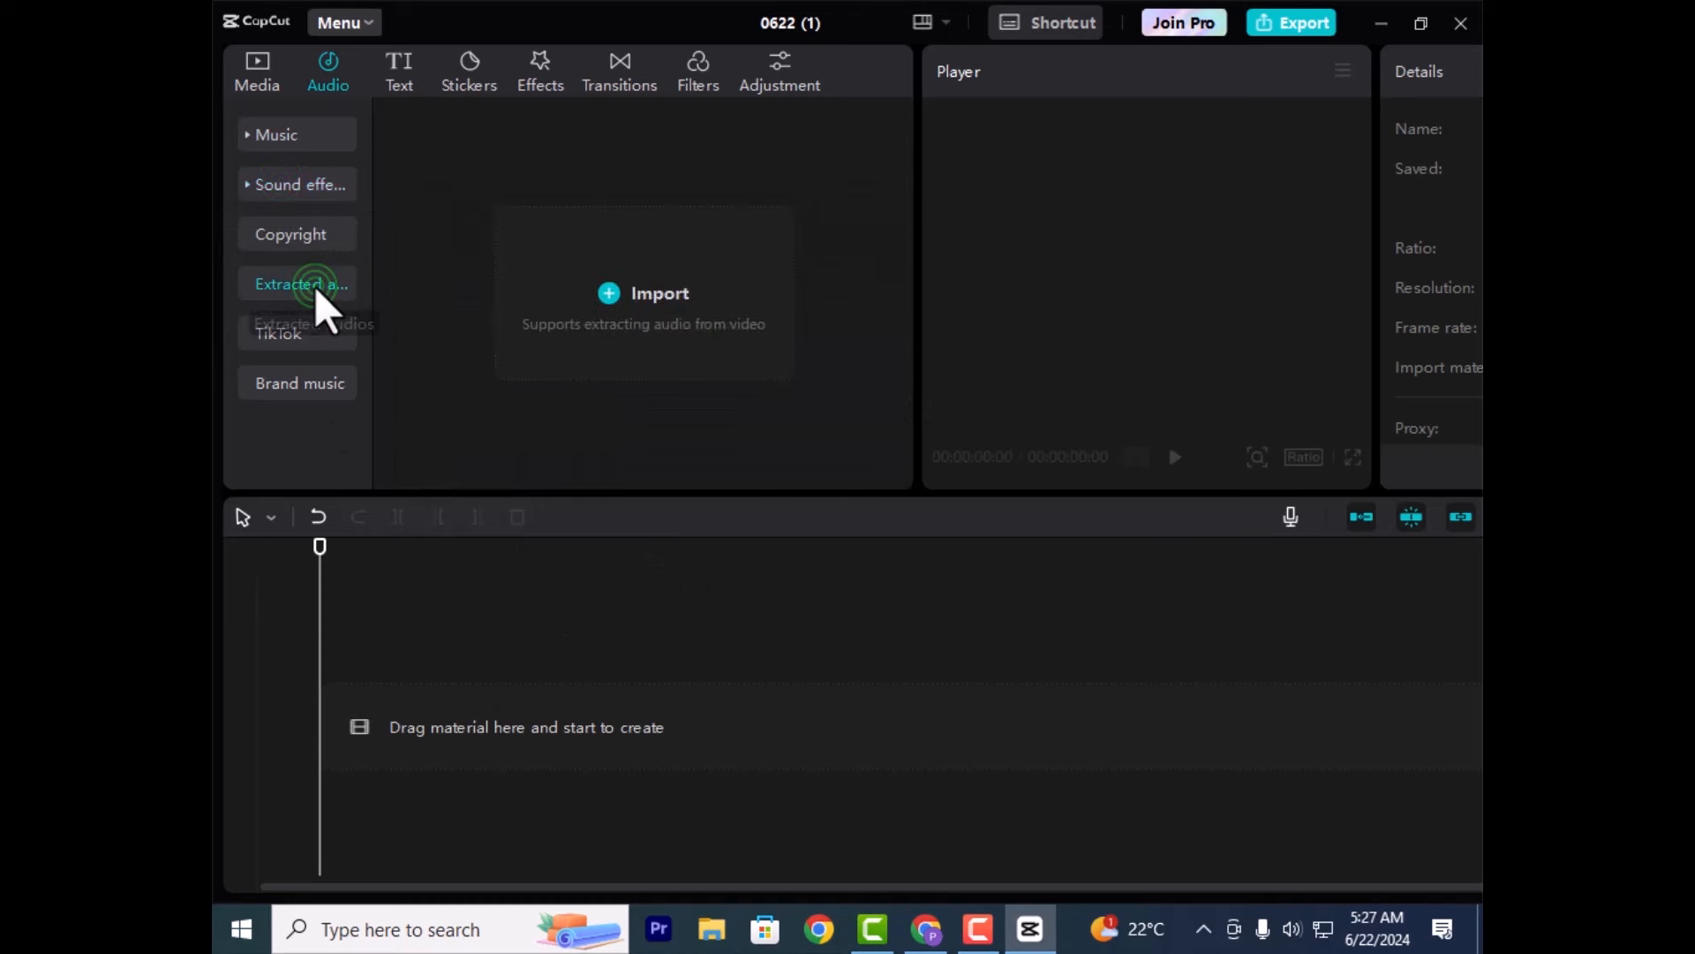
pyautogui.click(299, 336)
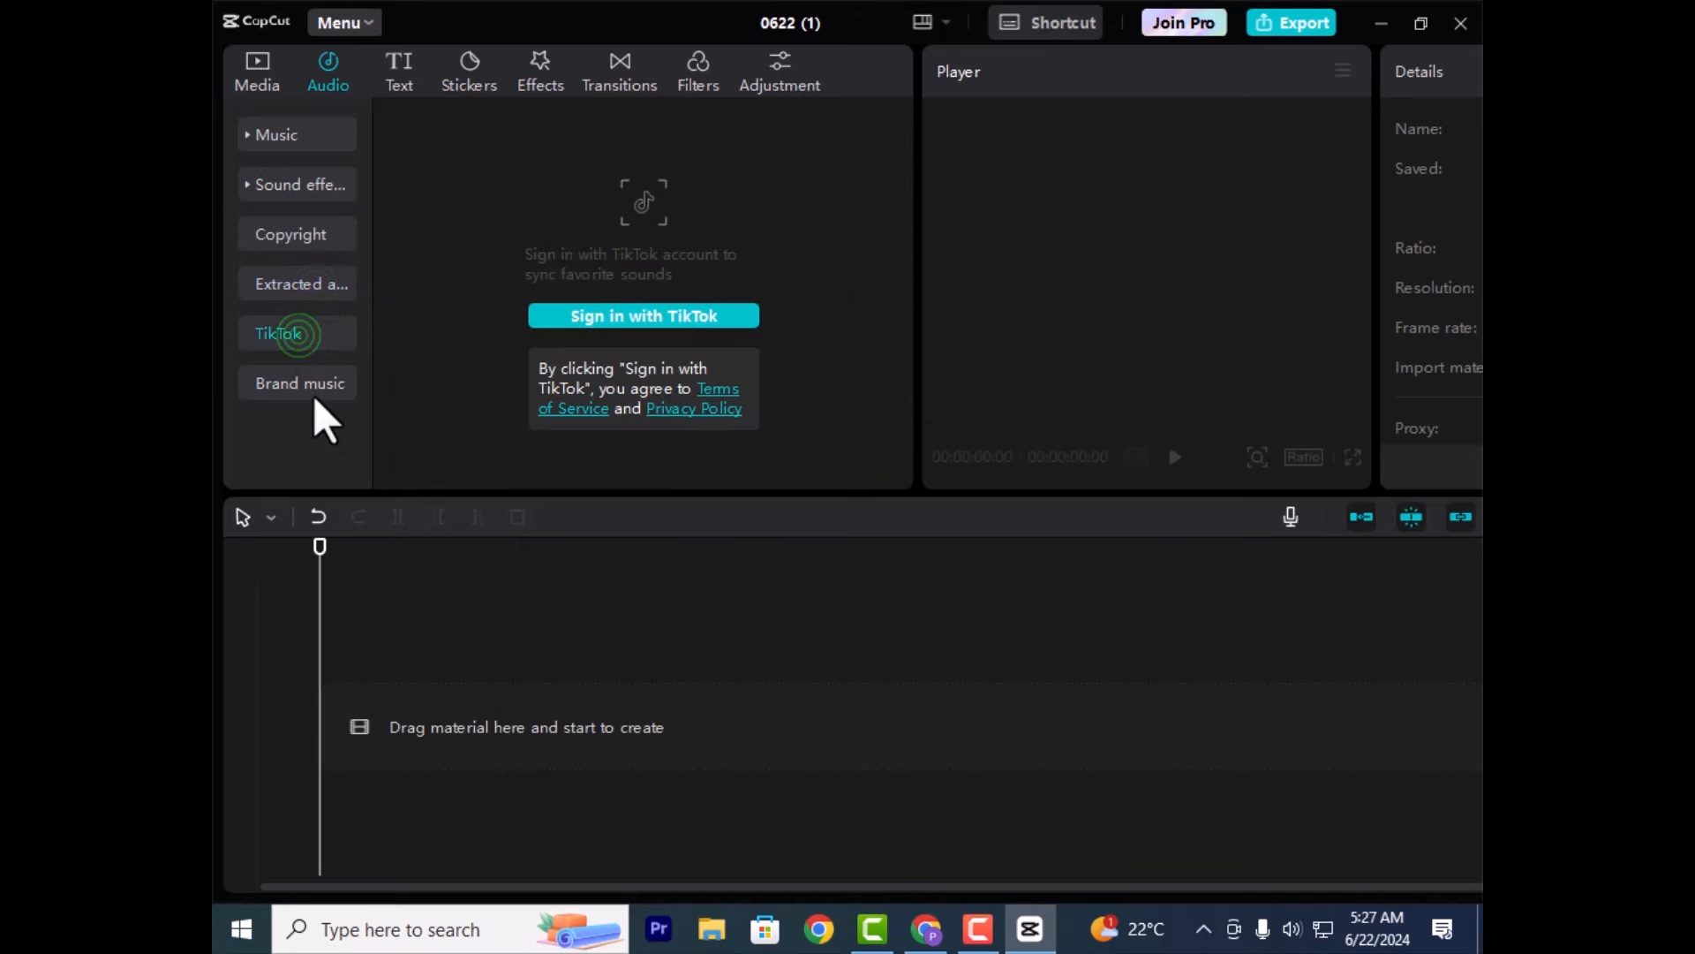
pyautogui.click(305, 374)
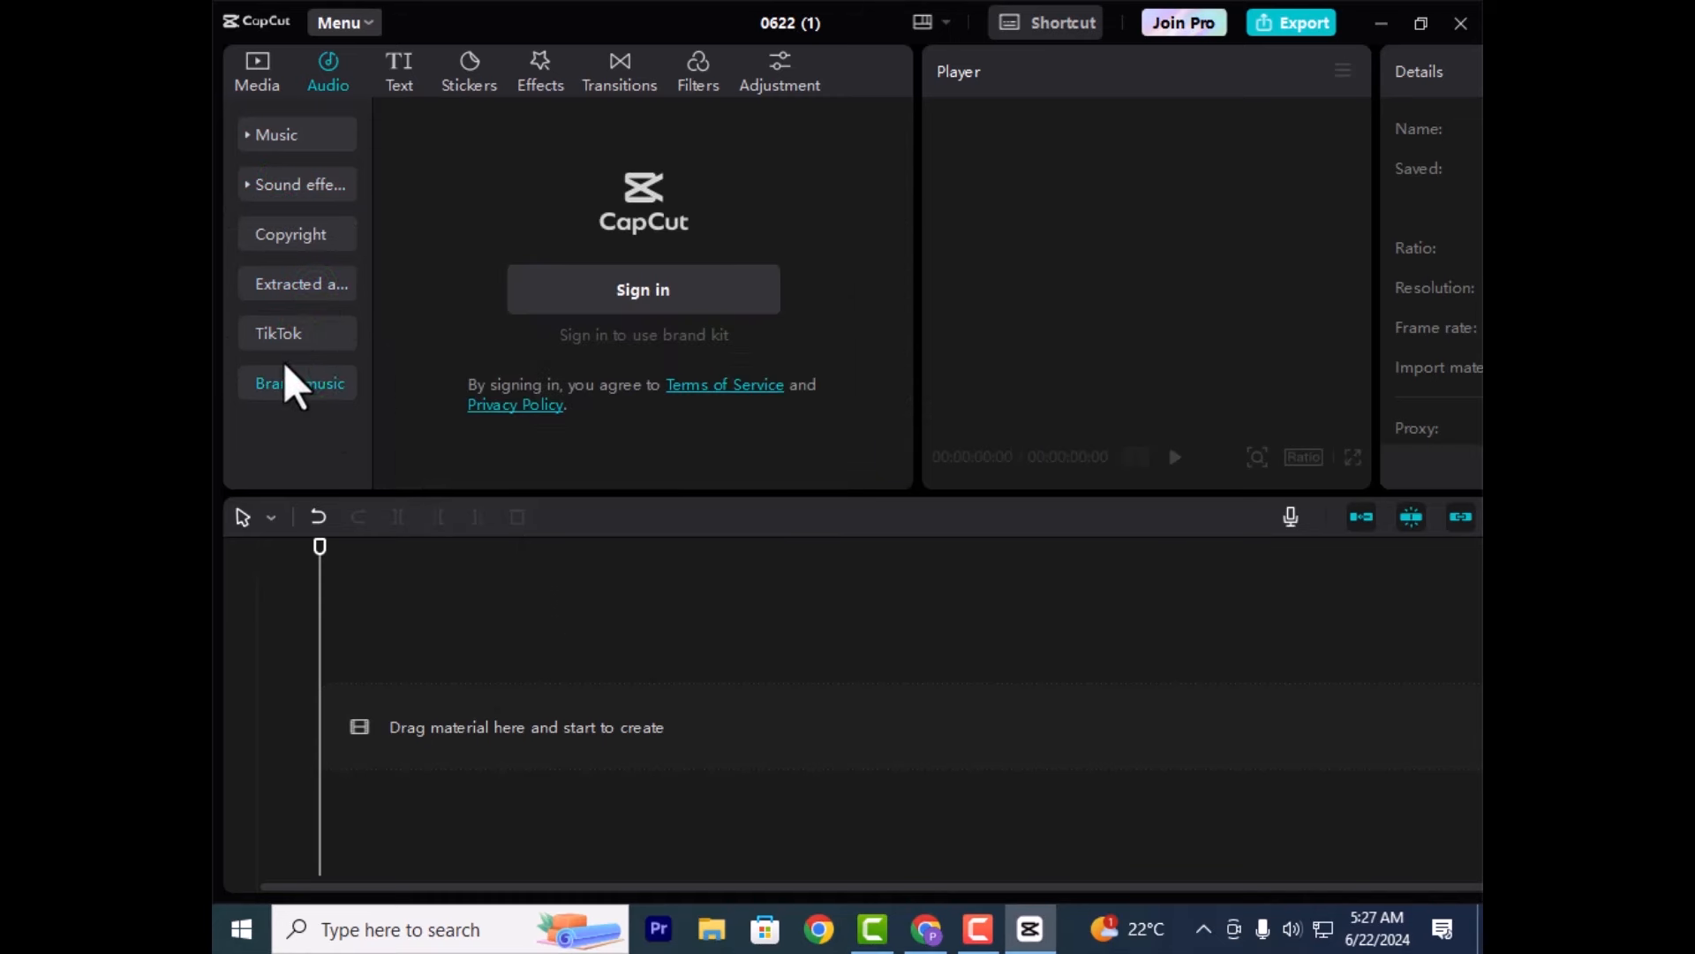
pyautogui.click(274, 341)
pyautogui.click(292, 390)
pyautogui.click(274, 341)
pyautogui.click(302, 387)
pyautogui.click(293, 135)
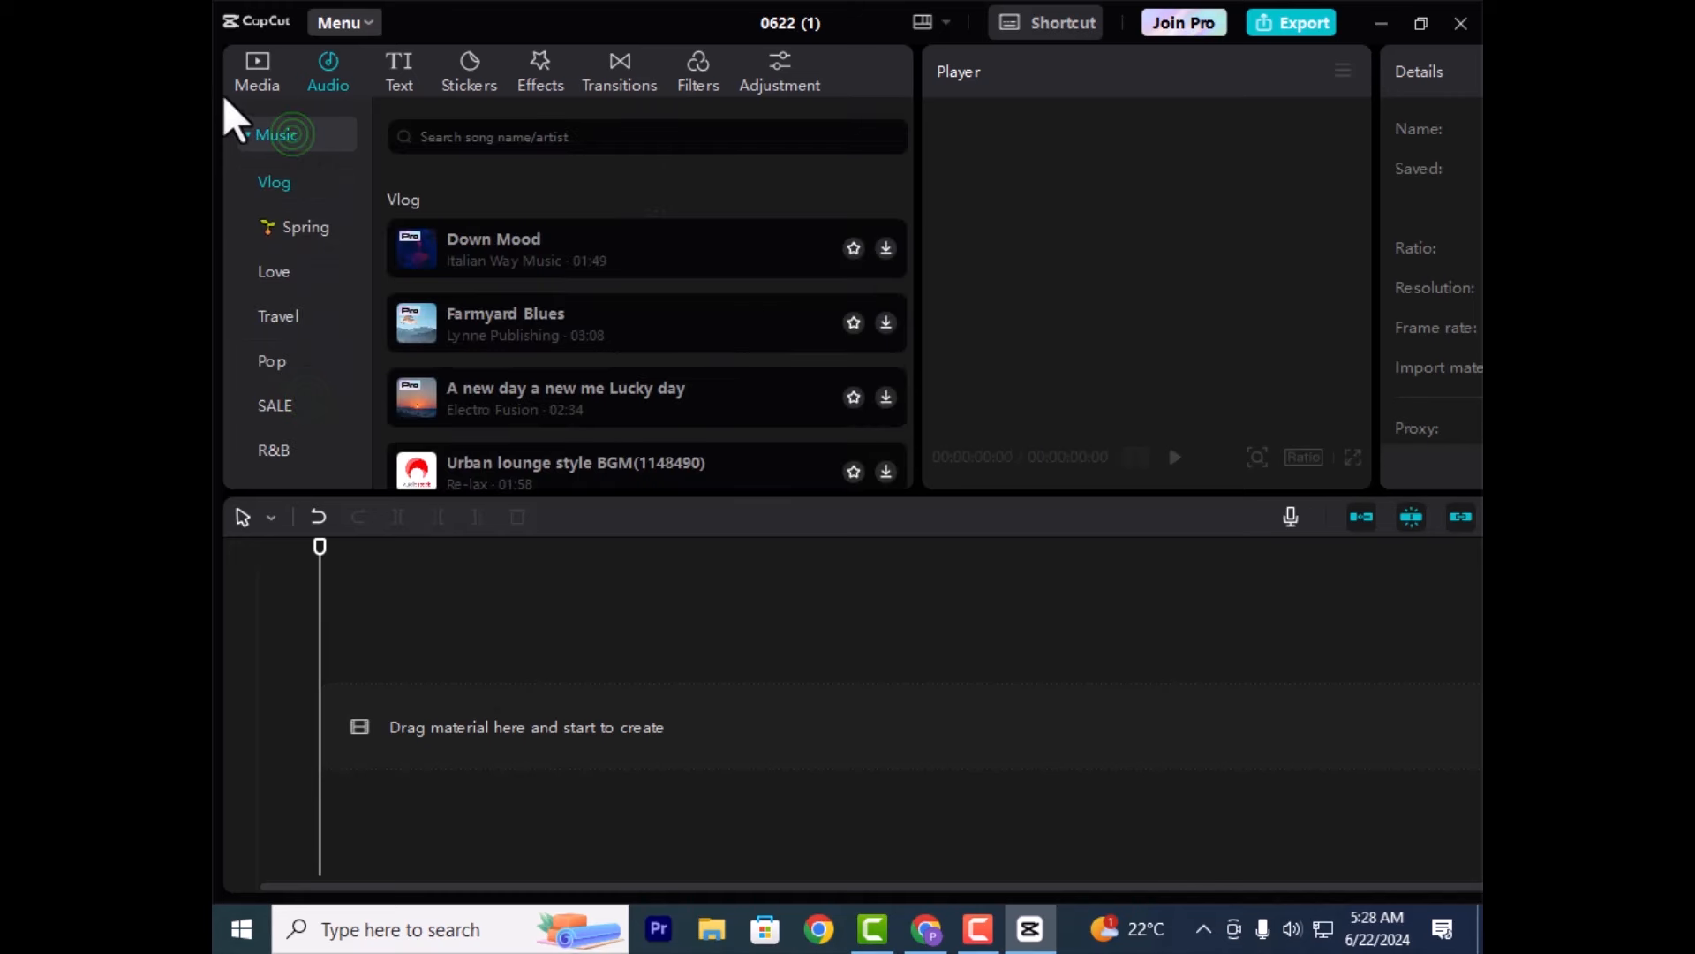
pyautogui.scroll(-3, 585, 353)
pyautogui.scroll(3, 605, 393)
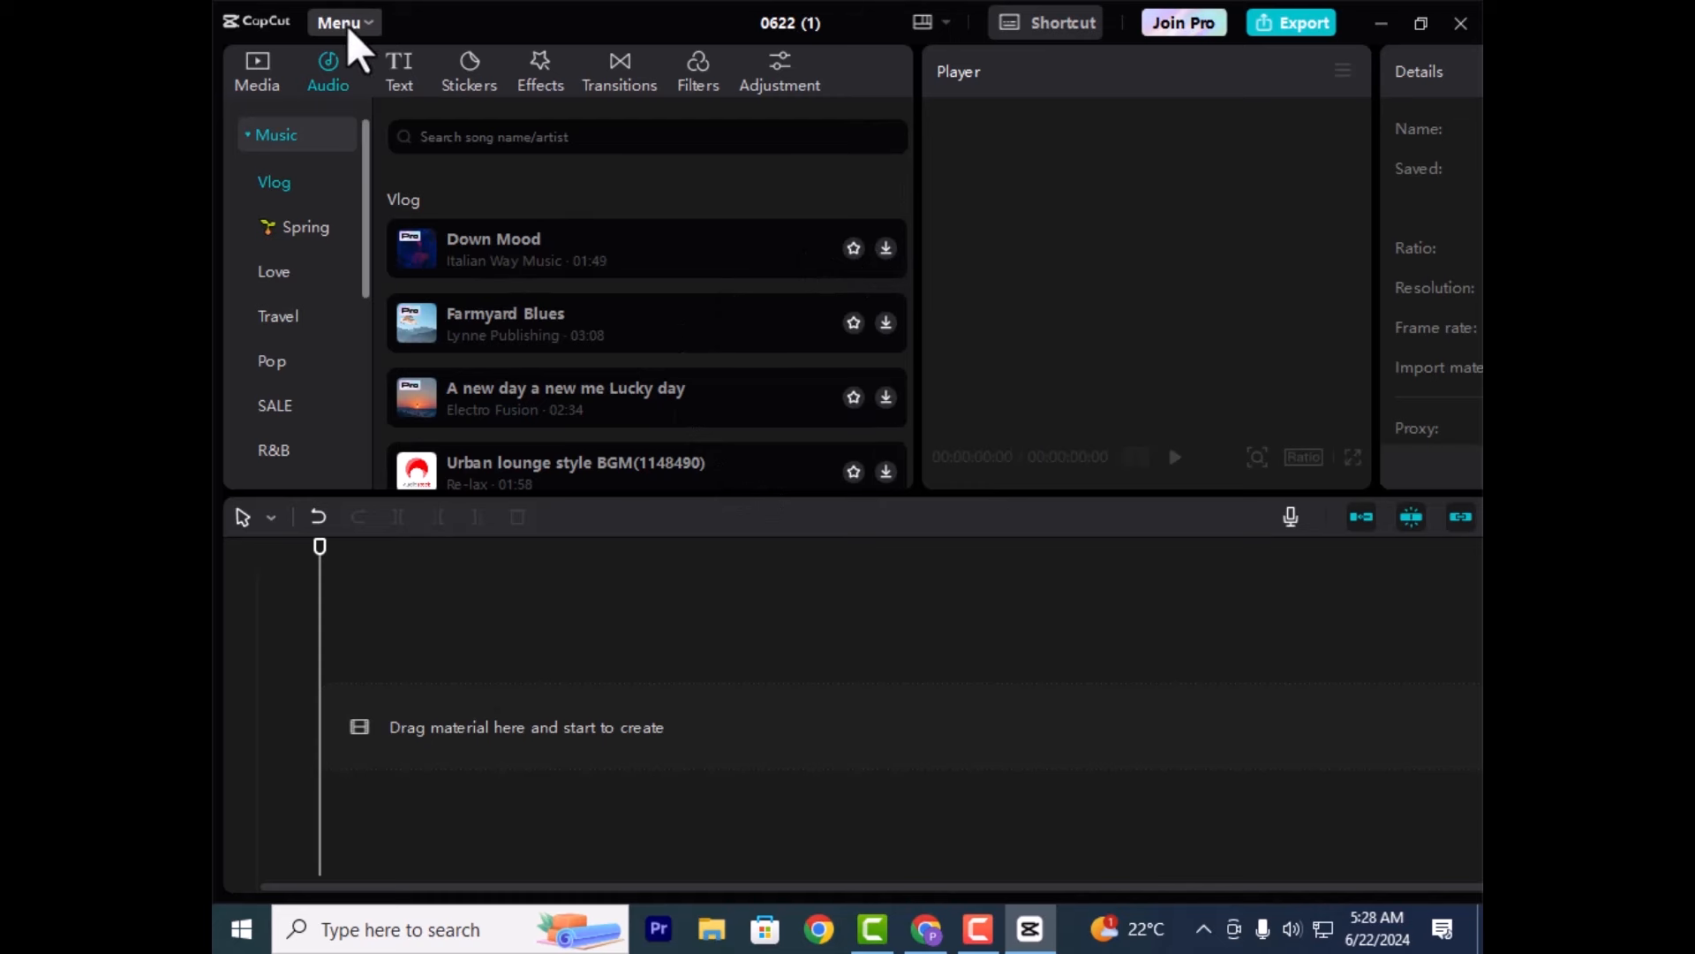
# Browse the text library, including the default text, text effects and text templates
pyautogui.click(399, 60)
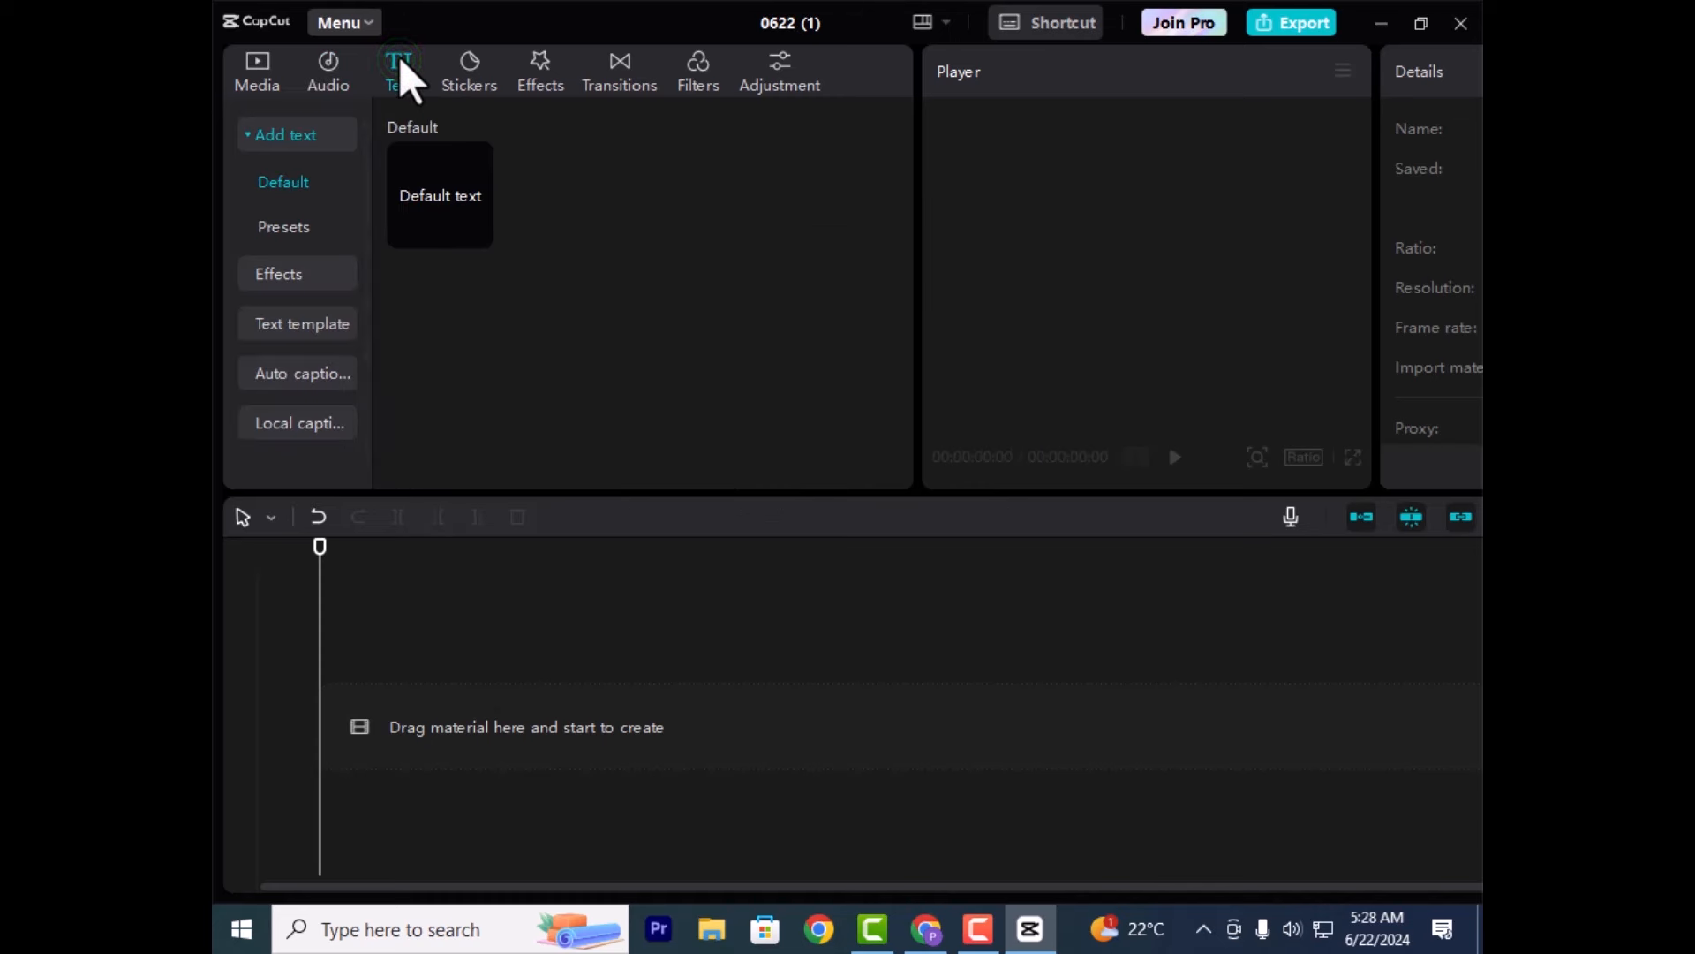
pyautogui.click(329, 271)
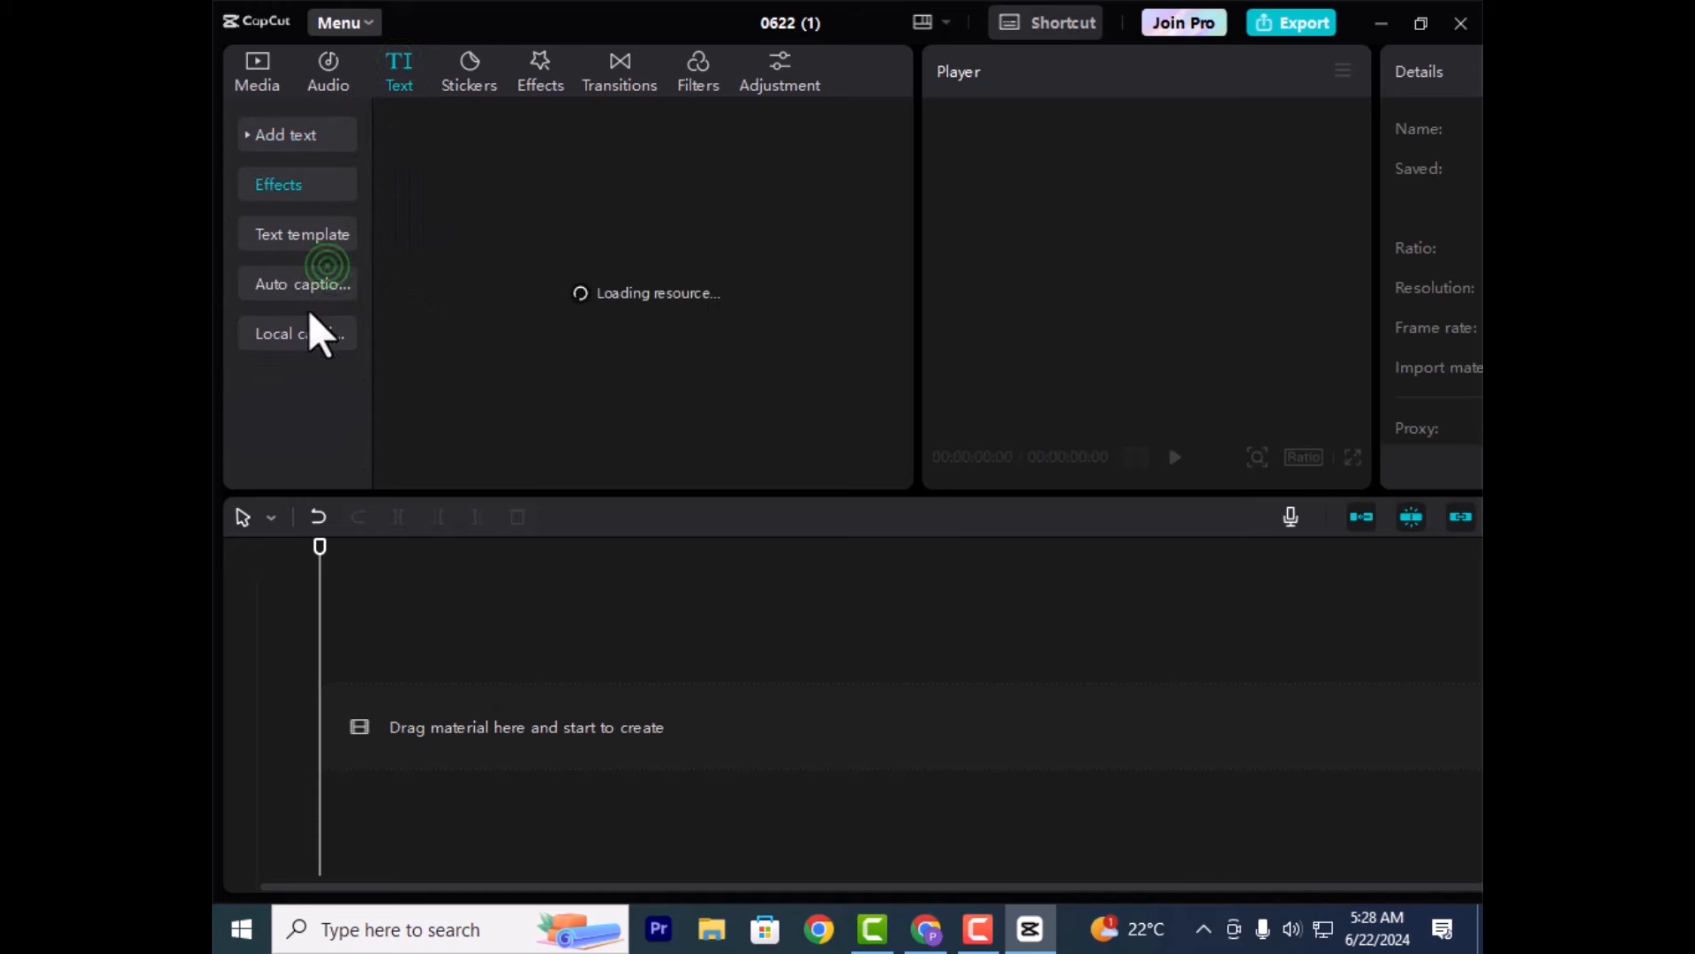
pyautogui.click(321, 240)
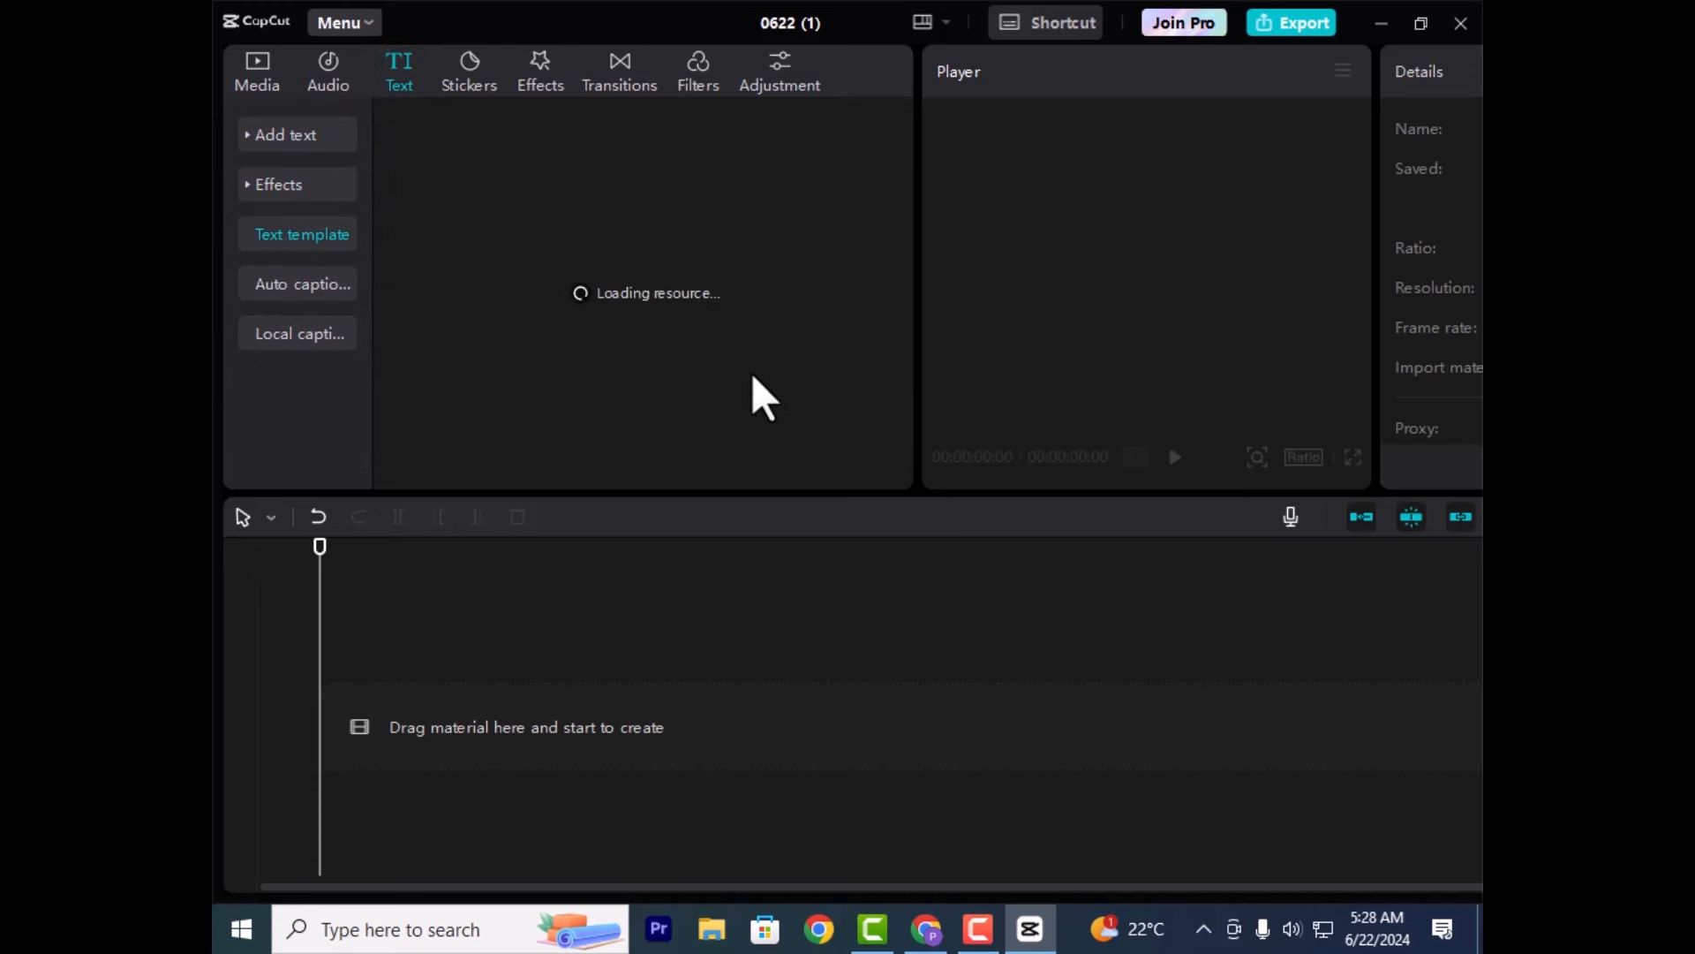
# Browse the sticker, effect, transition, filter and adjustment libraries, and revisit the effect, text and audio libraries
pyautogui.click(468, 80)
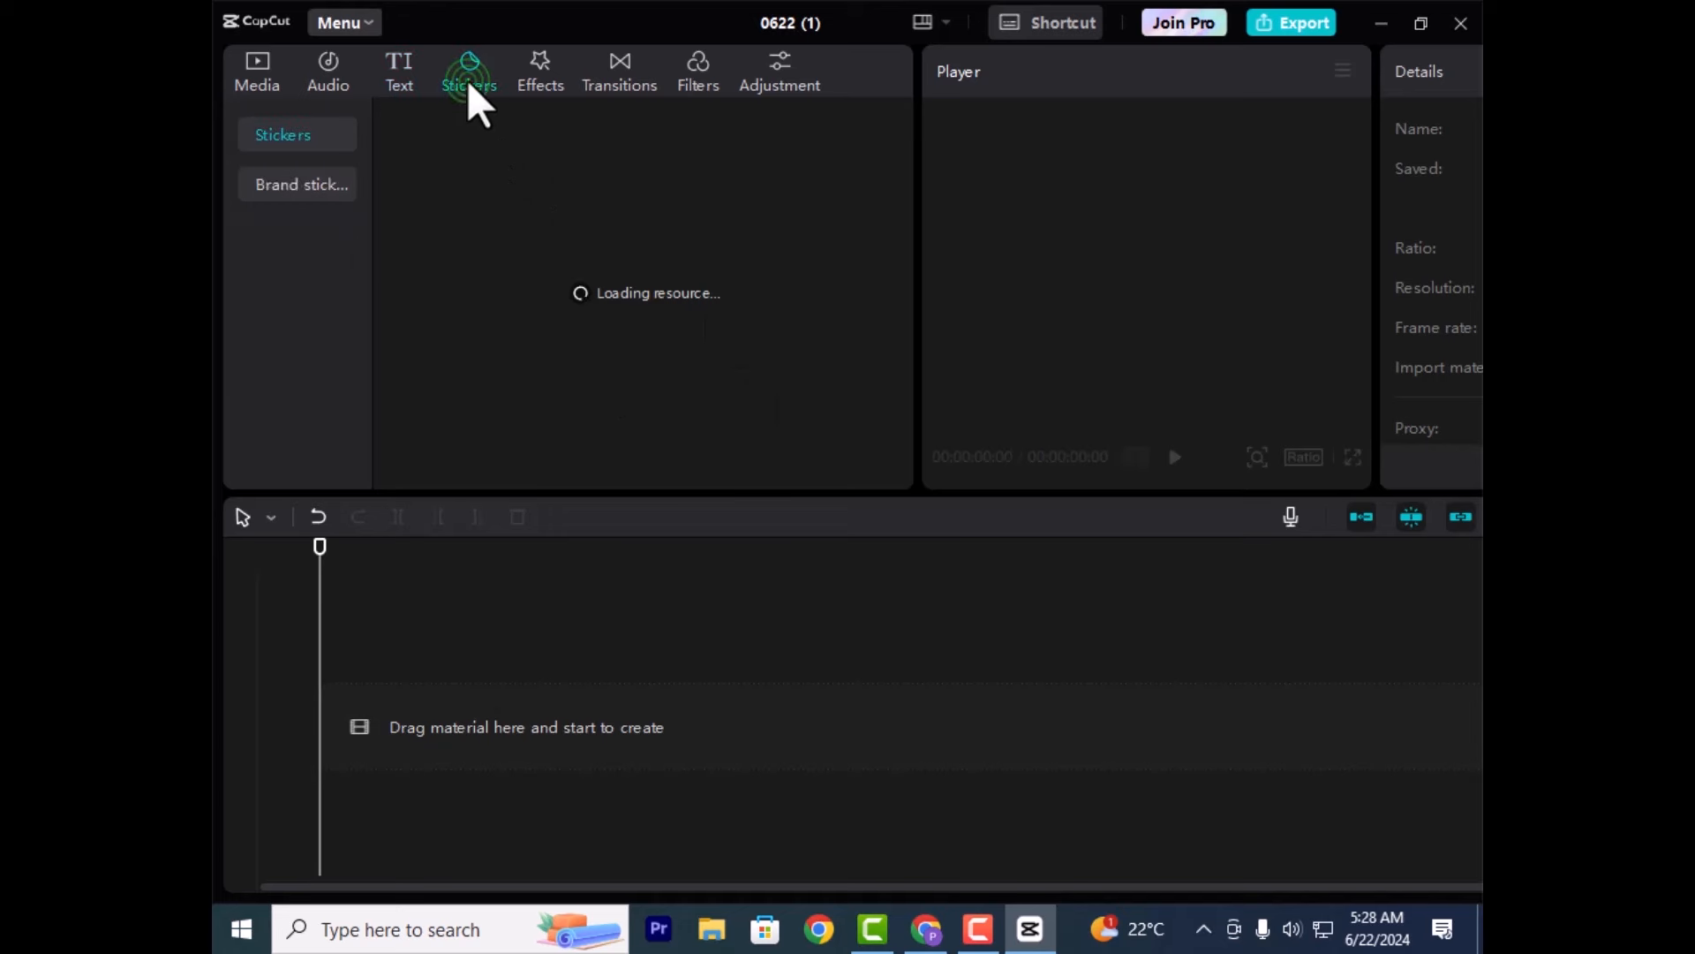
pyautogui.click(549, 84)
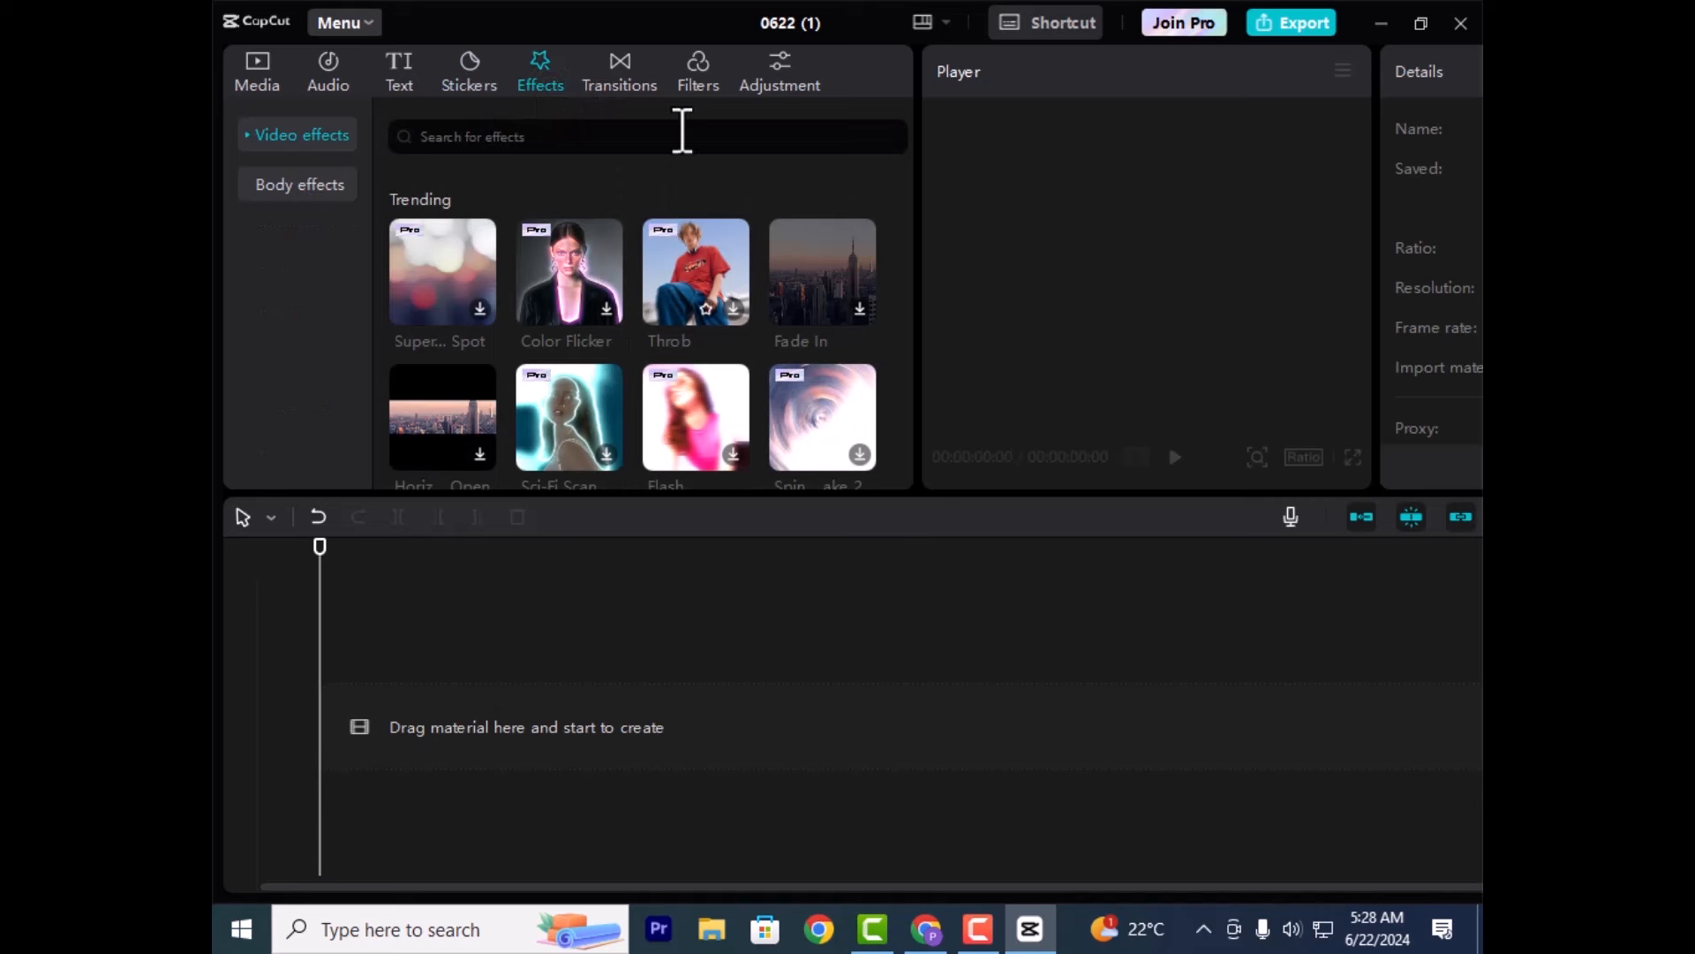
pyautogui.click(622, 71)
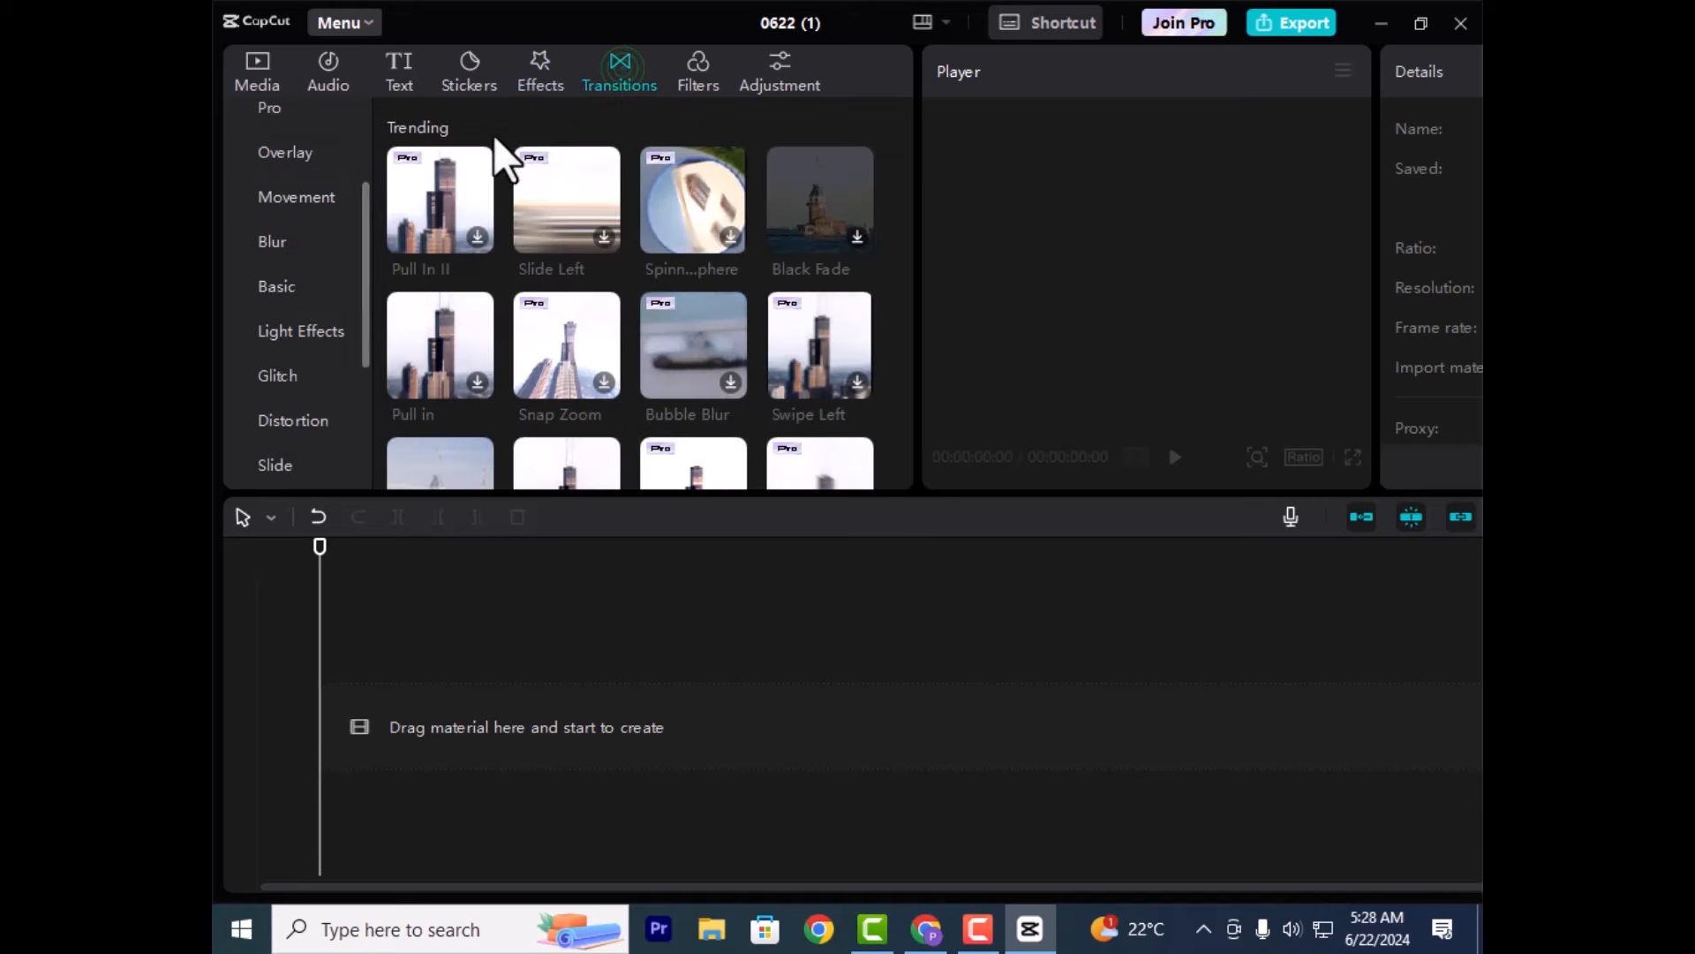
pyautogui.click(701, 70)
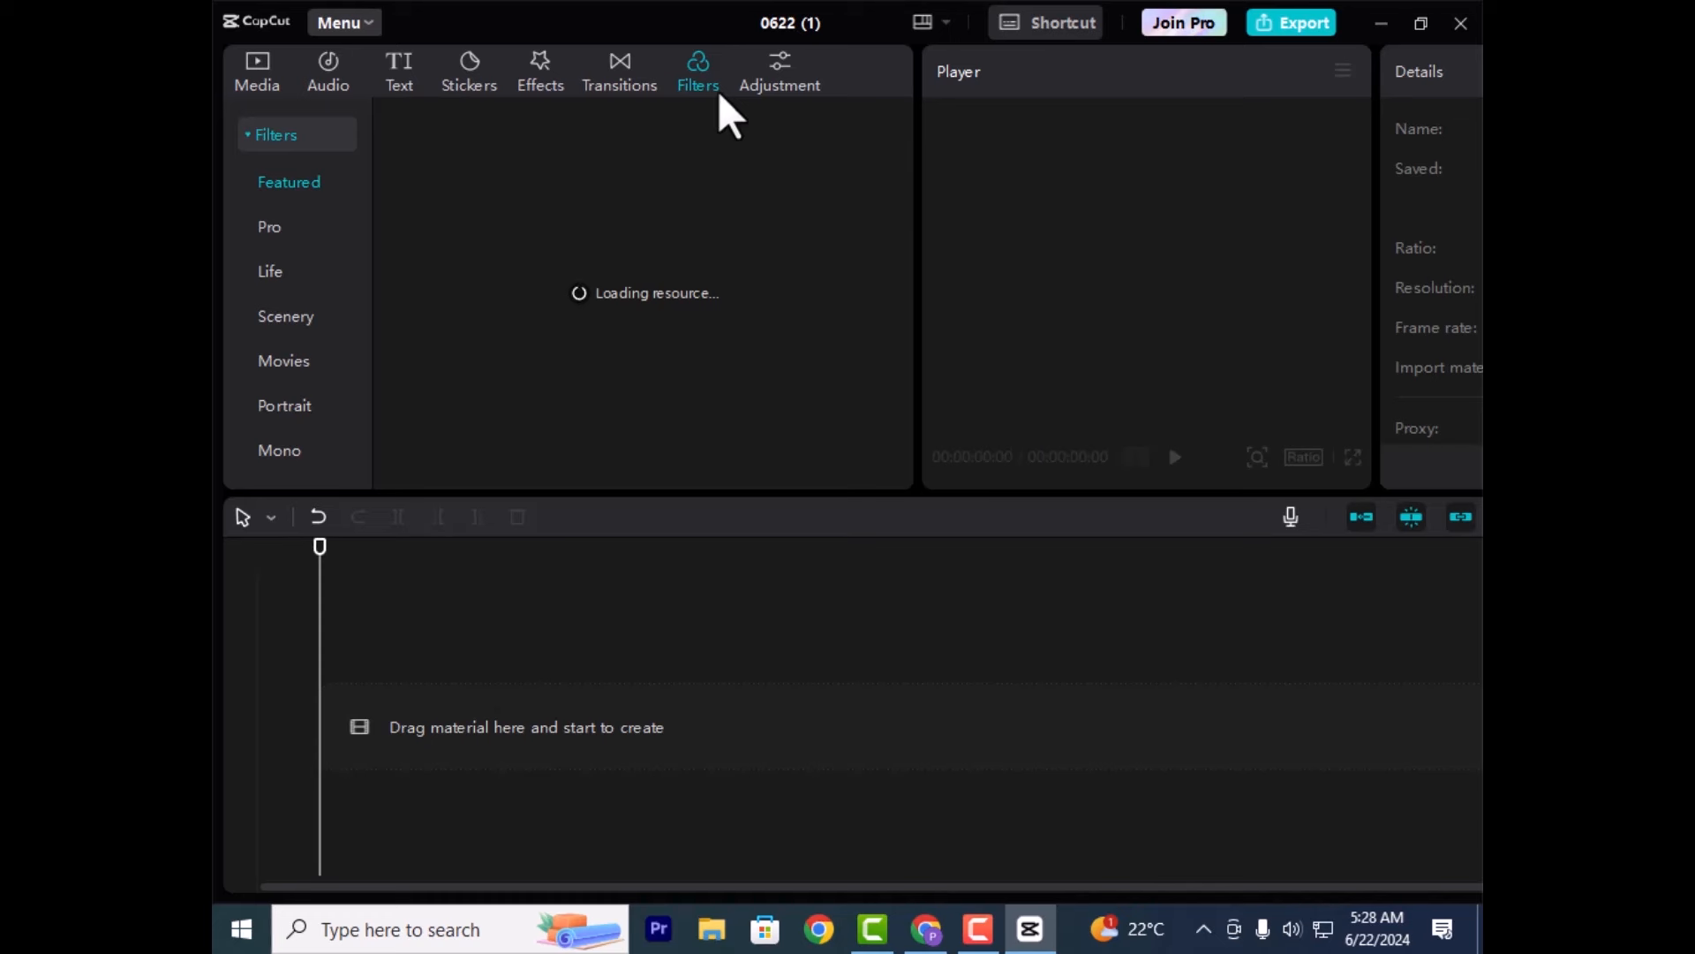
pyautogui.click(779, 74)
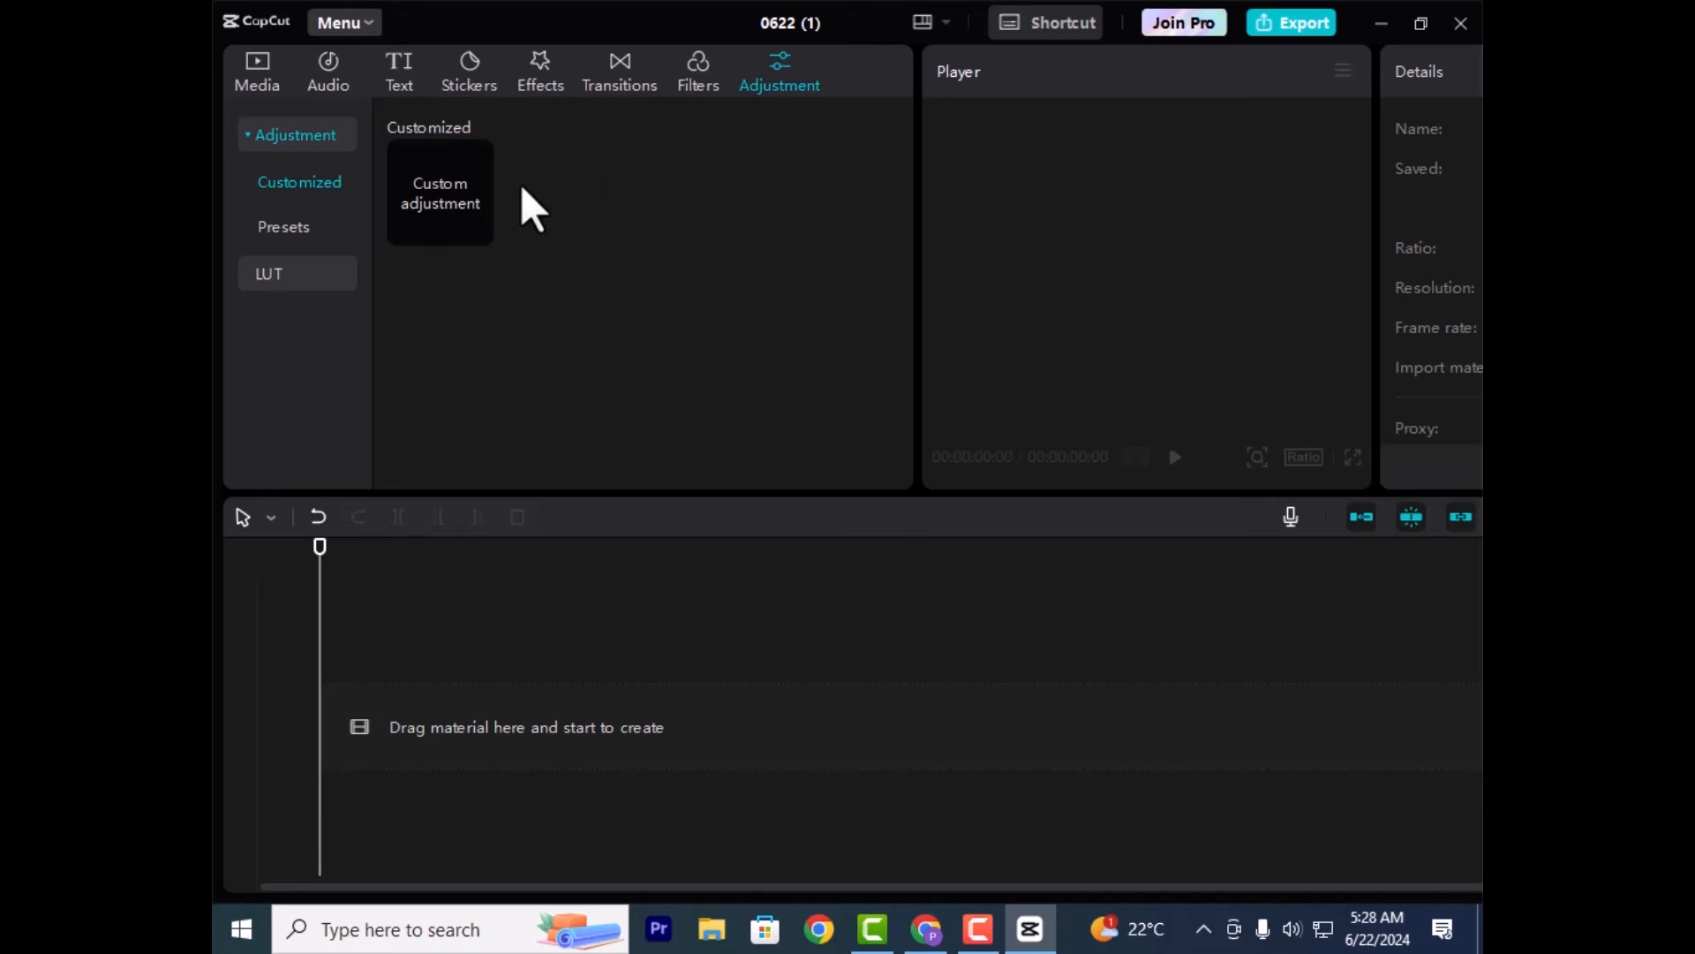
pyautogui.click(477, 77)
pyautogui.click(536, 69)
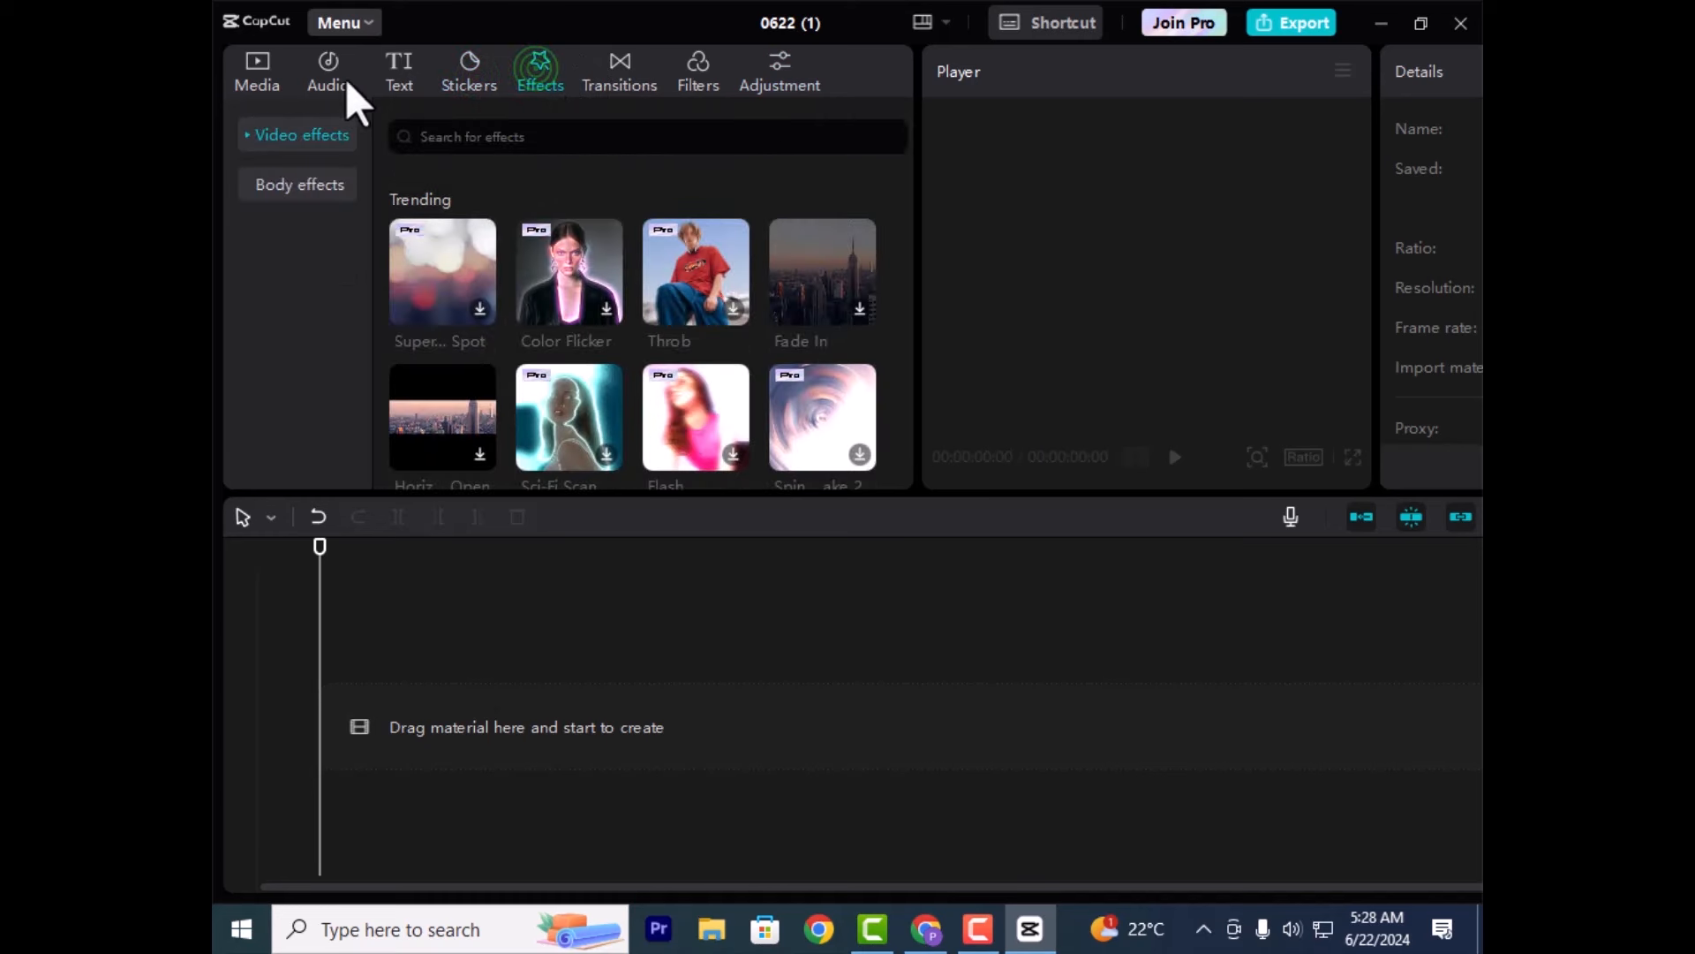
pyautogui.click(403, 66)
pyautogui.click(337, 67)
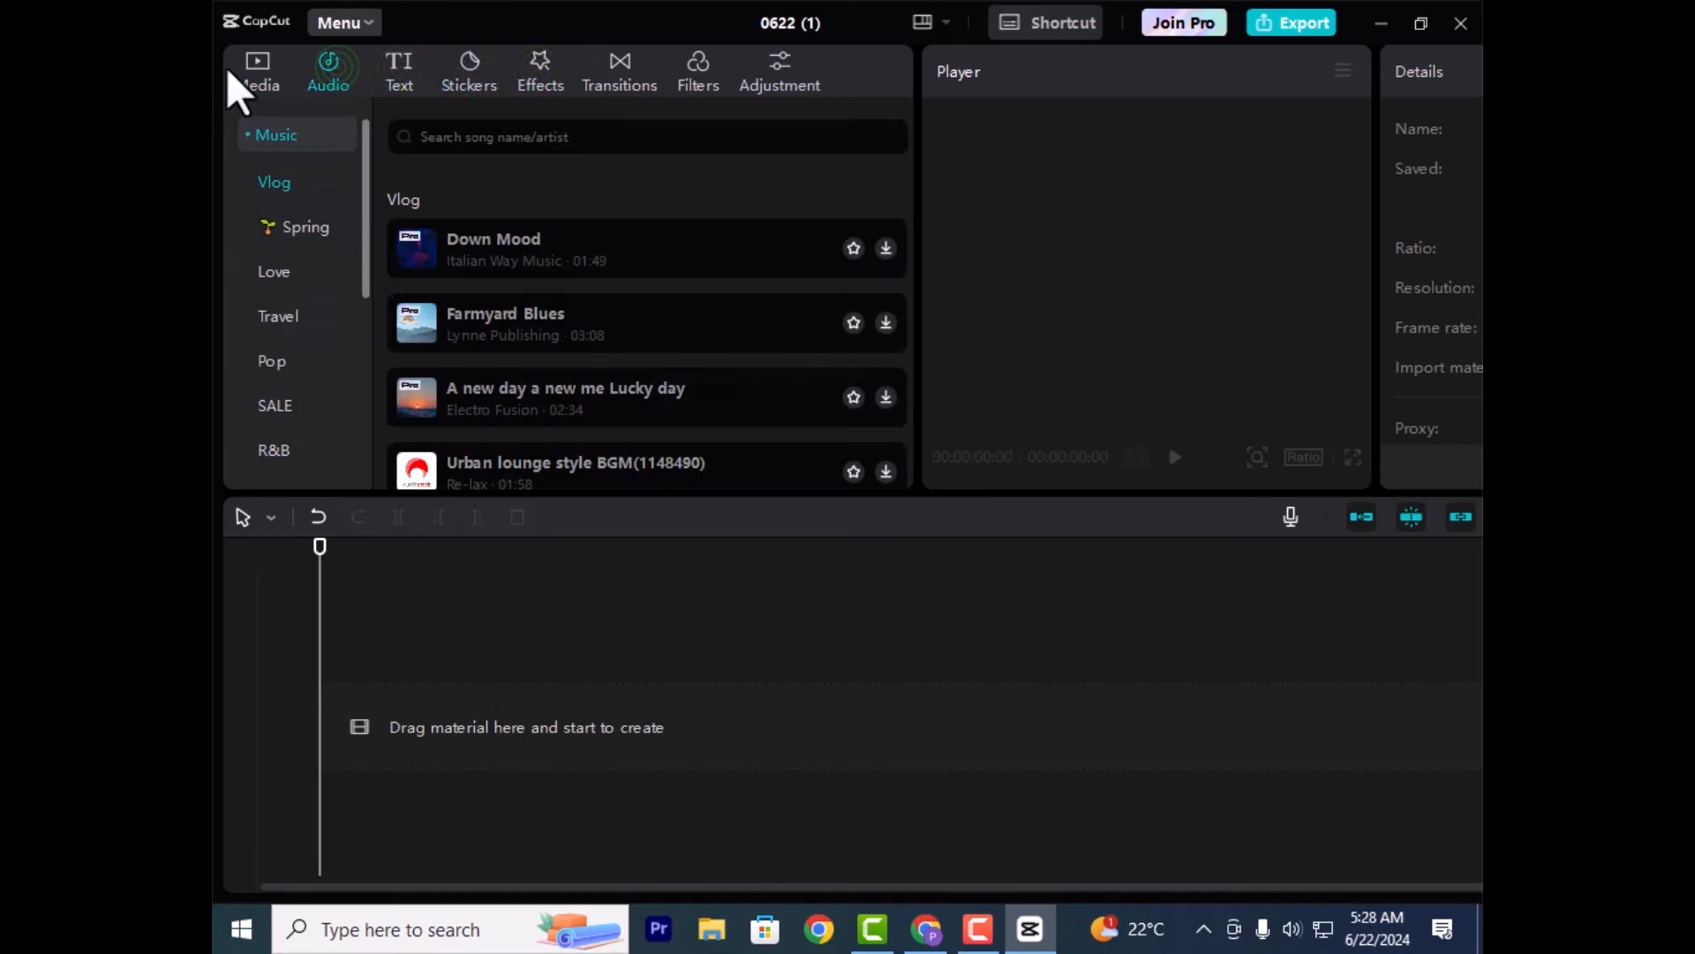
# Preview the local beef and peppers clip in the player and try the preview zoom slider
pyautogui.click(256, 78)
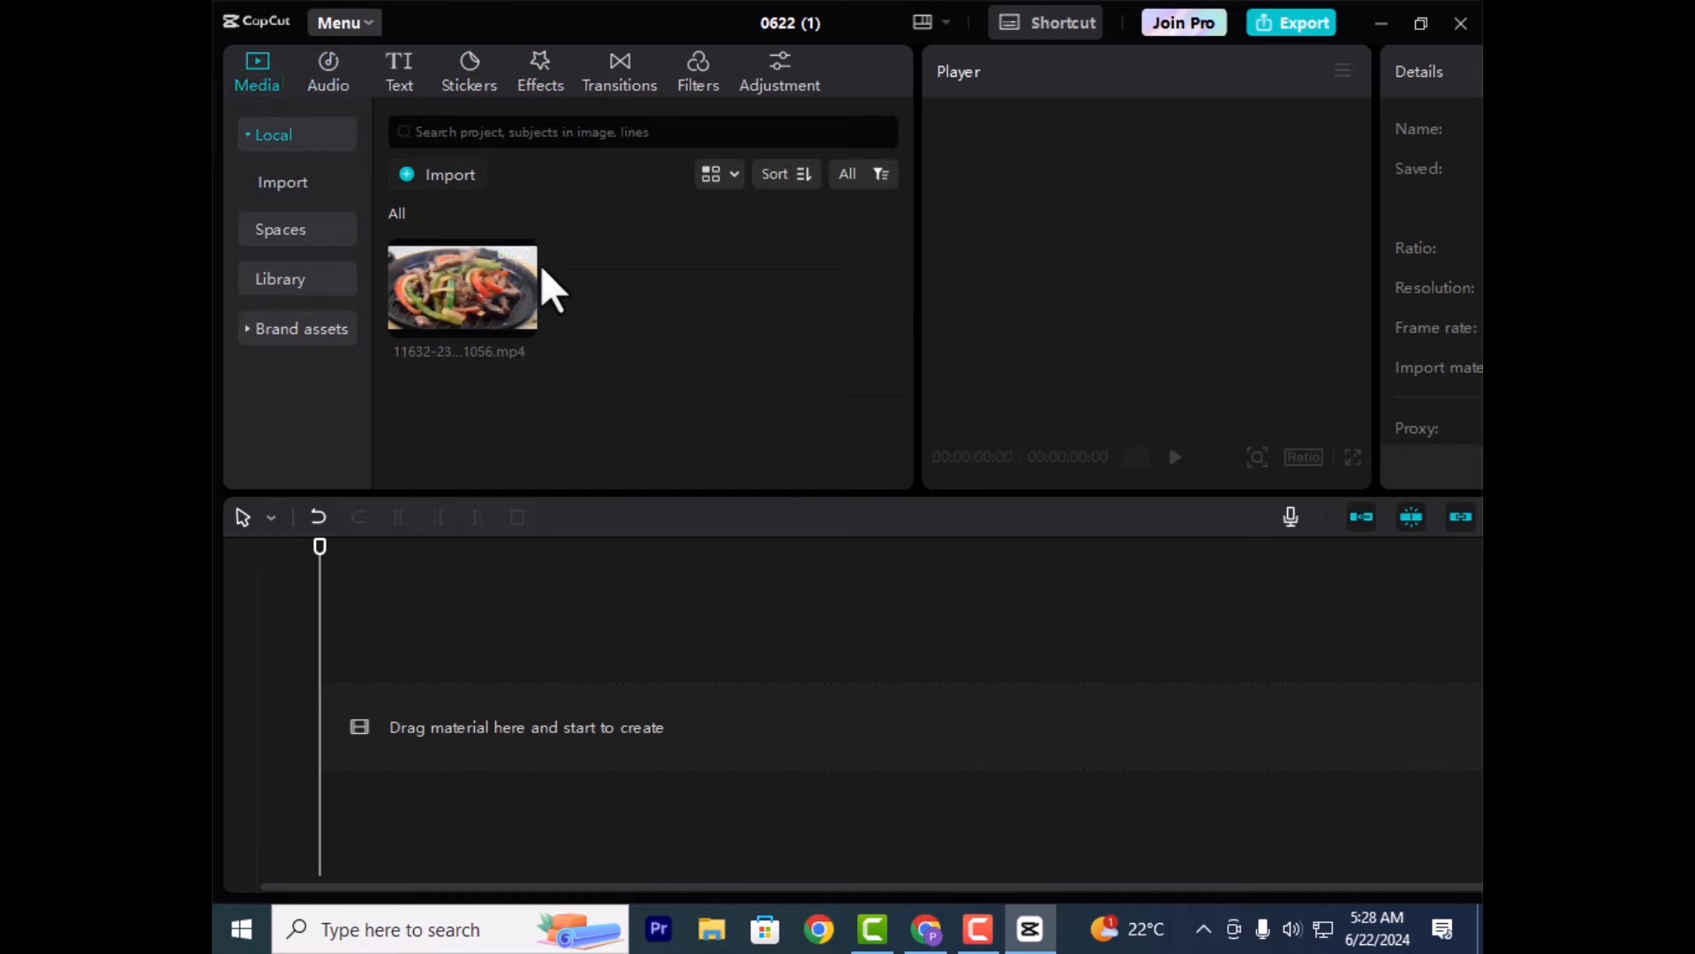
pyautogui.click(461, 293)
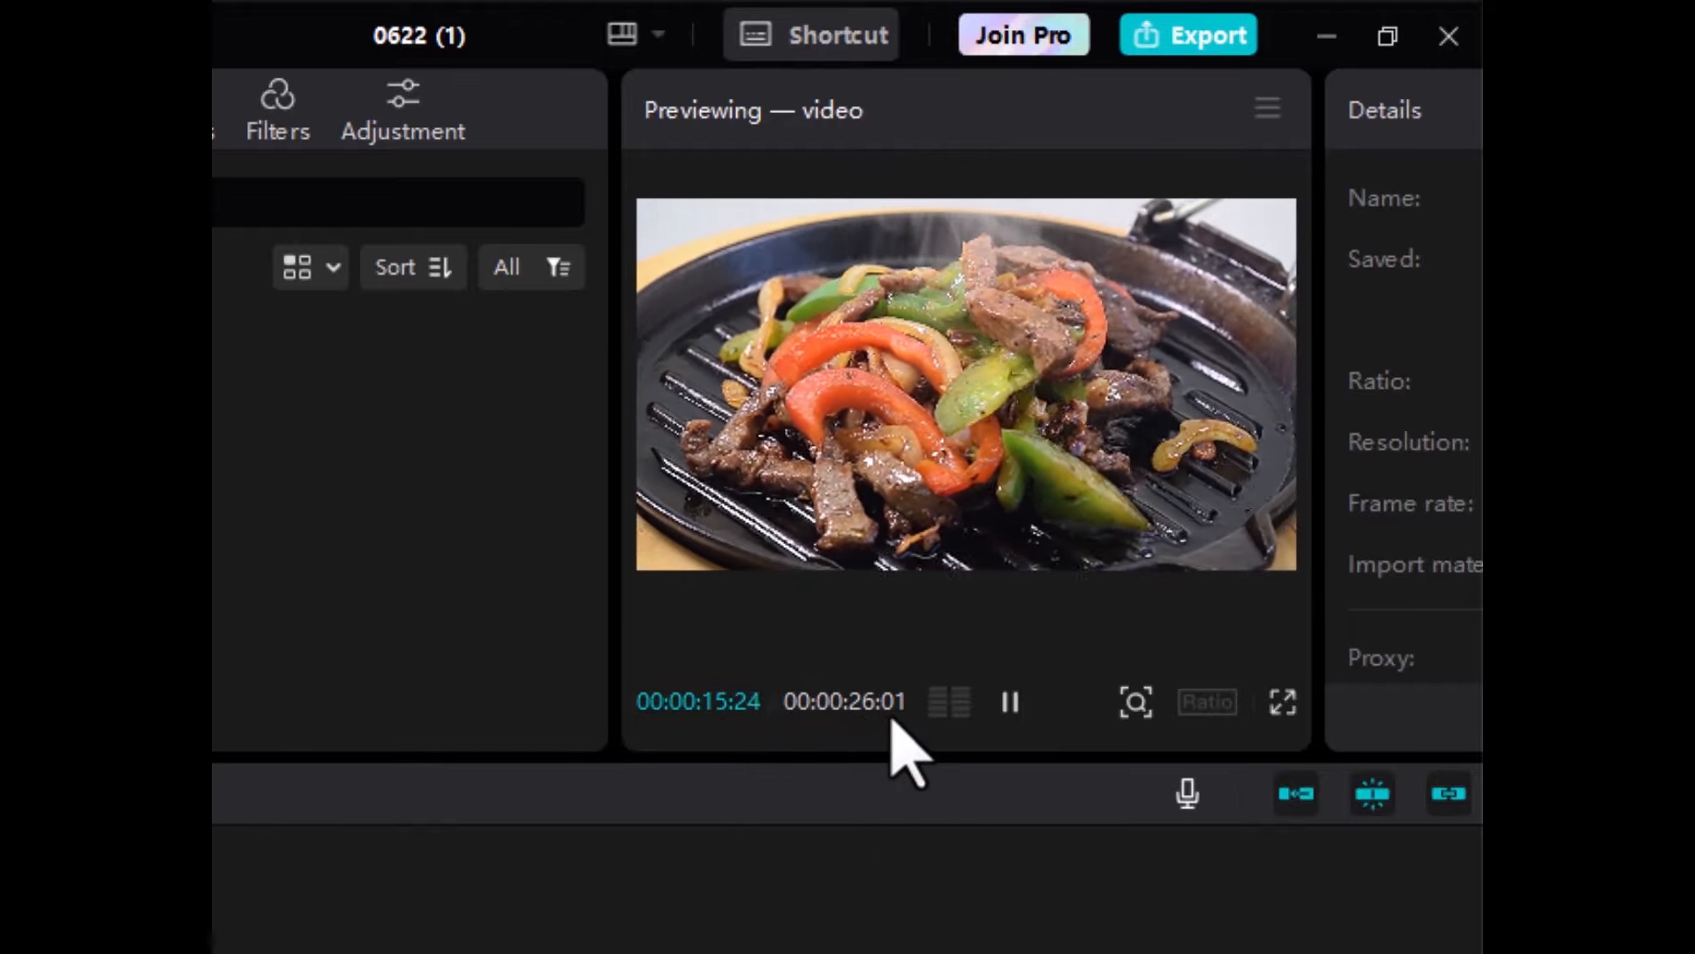
pyautogui.click(1136, 704)
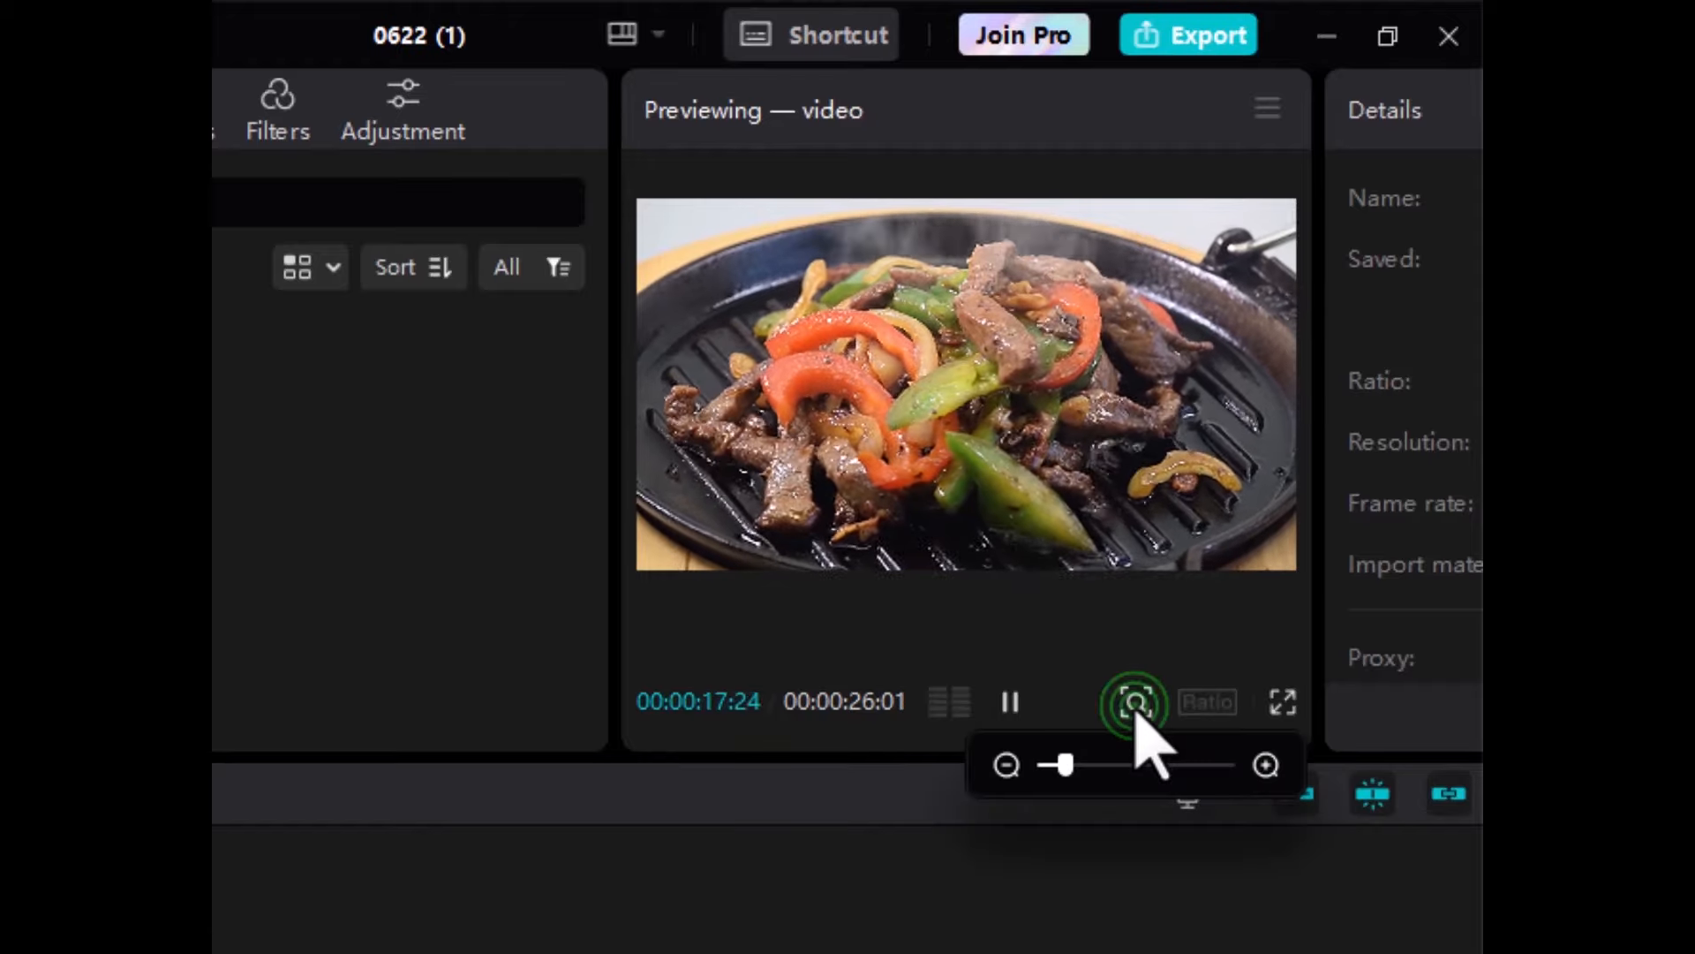
pyautogui.click(1072, 765)
pyautogui.moveTo(1075, 770); pyautogui.dragTo(1086, 851)
pyautogui.press('space')
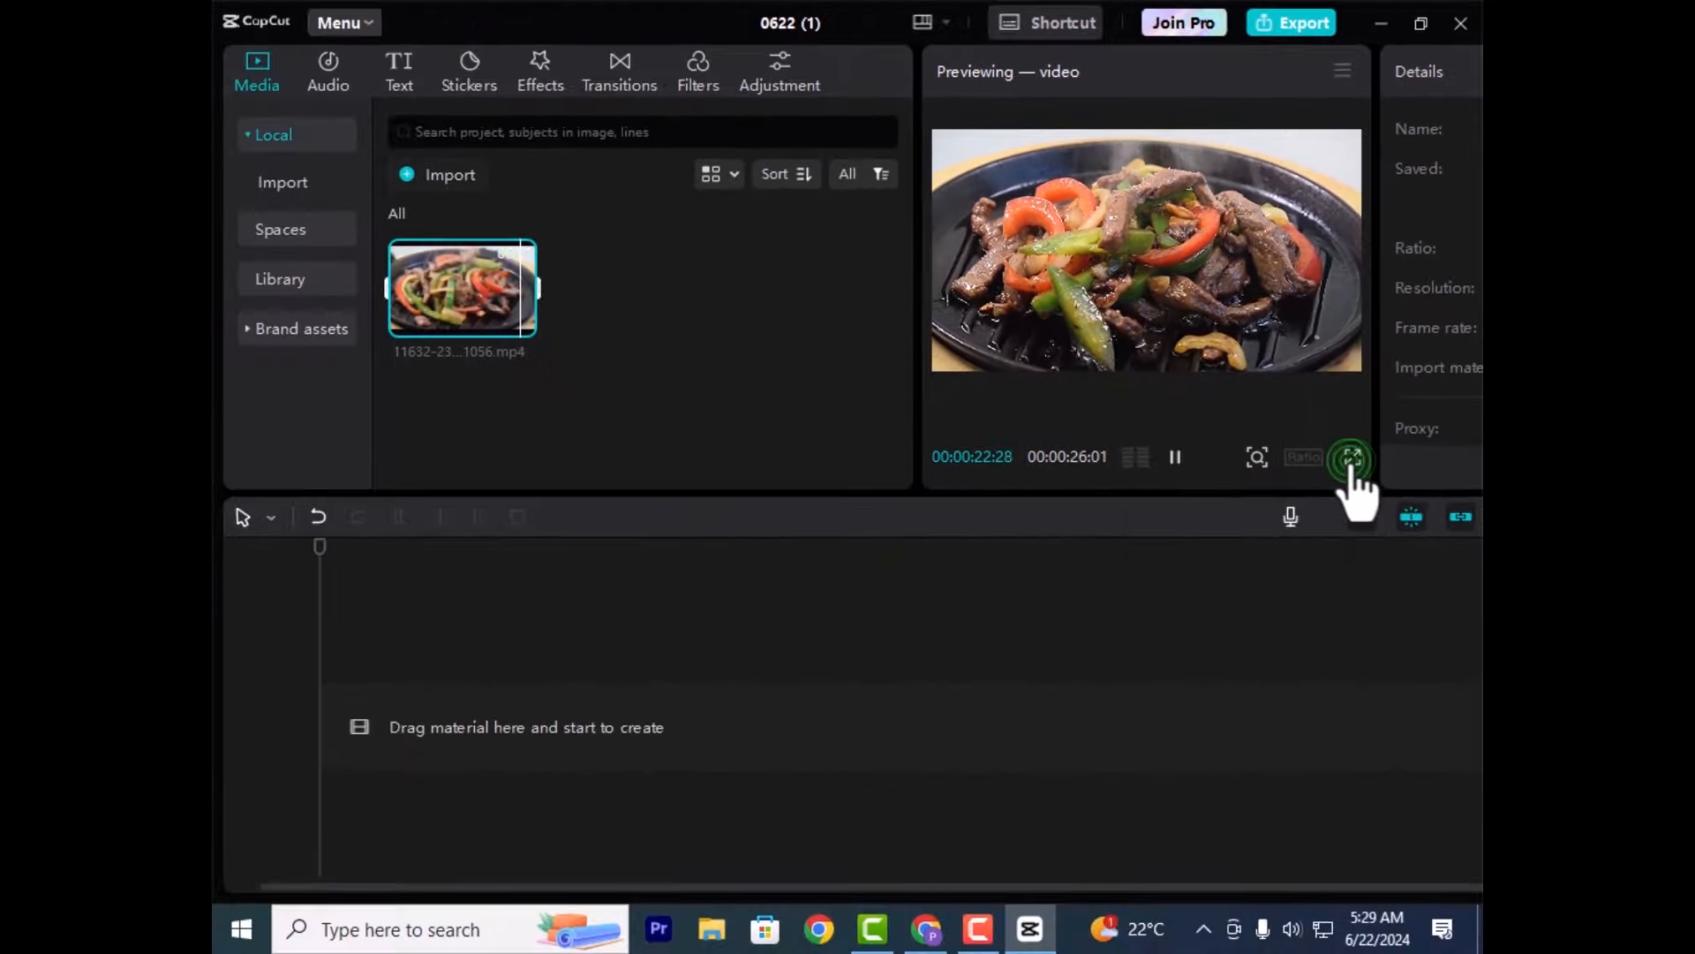
# Try the player's full-screen view, and play and pause the previewed clip
pyautogui.click(1286, 691)
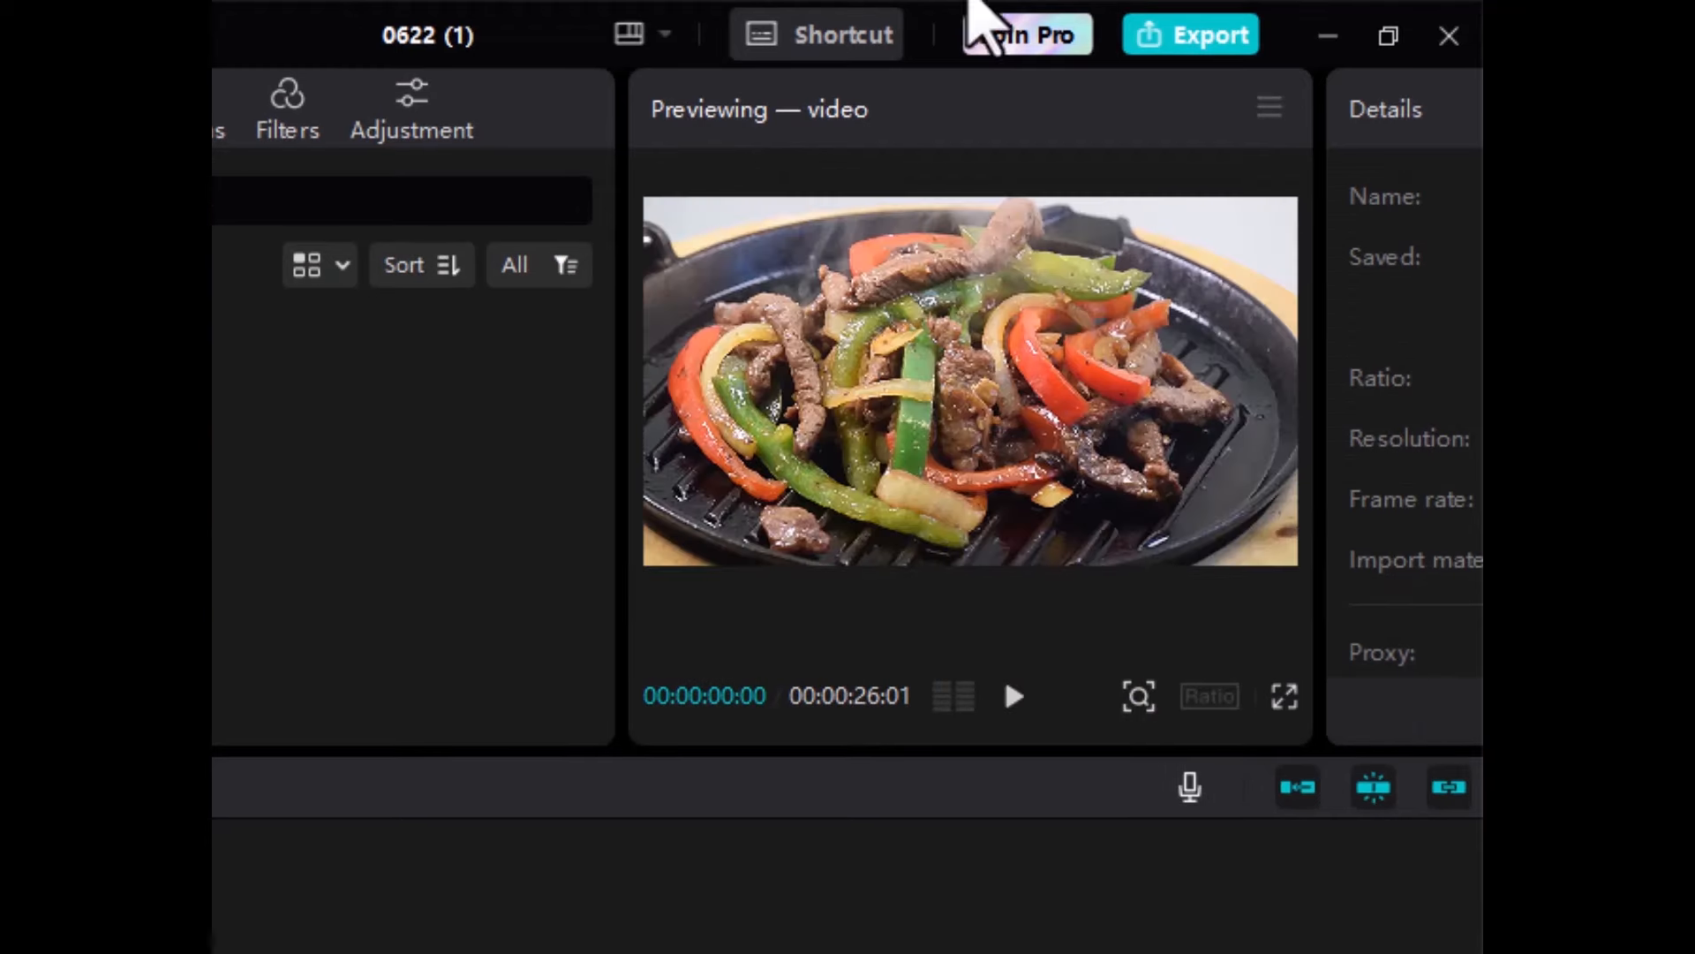
pyautogui.click(1012, 704)
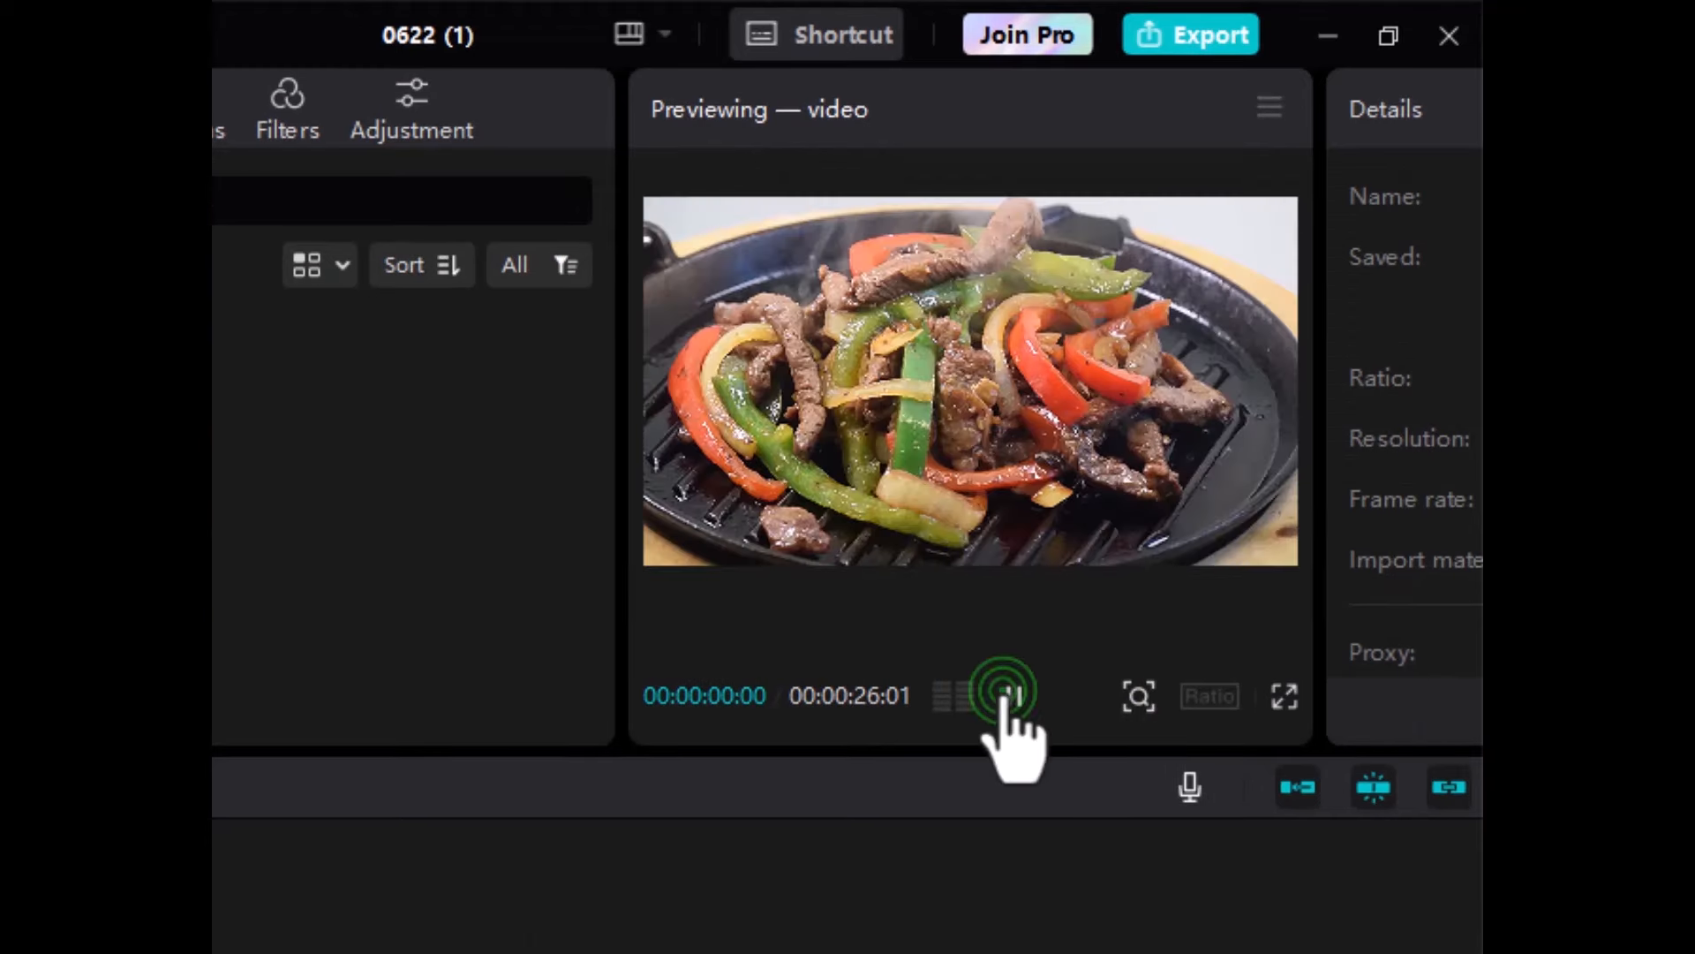
pyautogui.click(1012, 710)
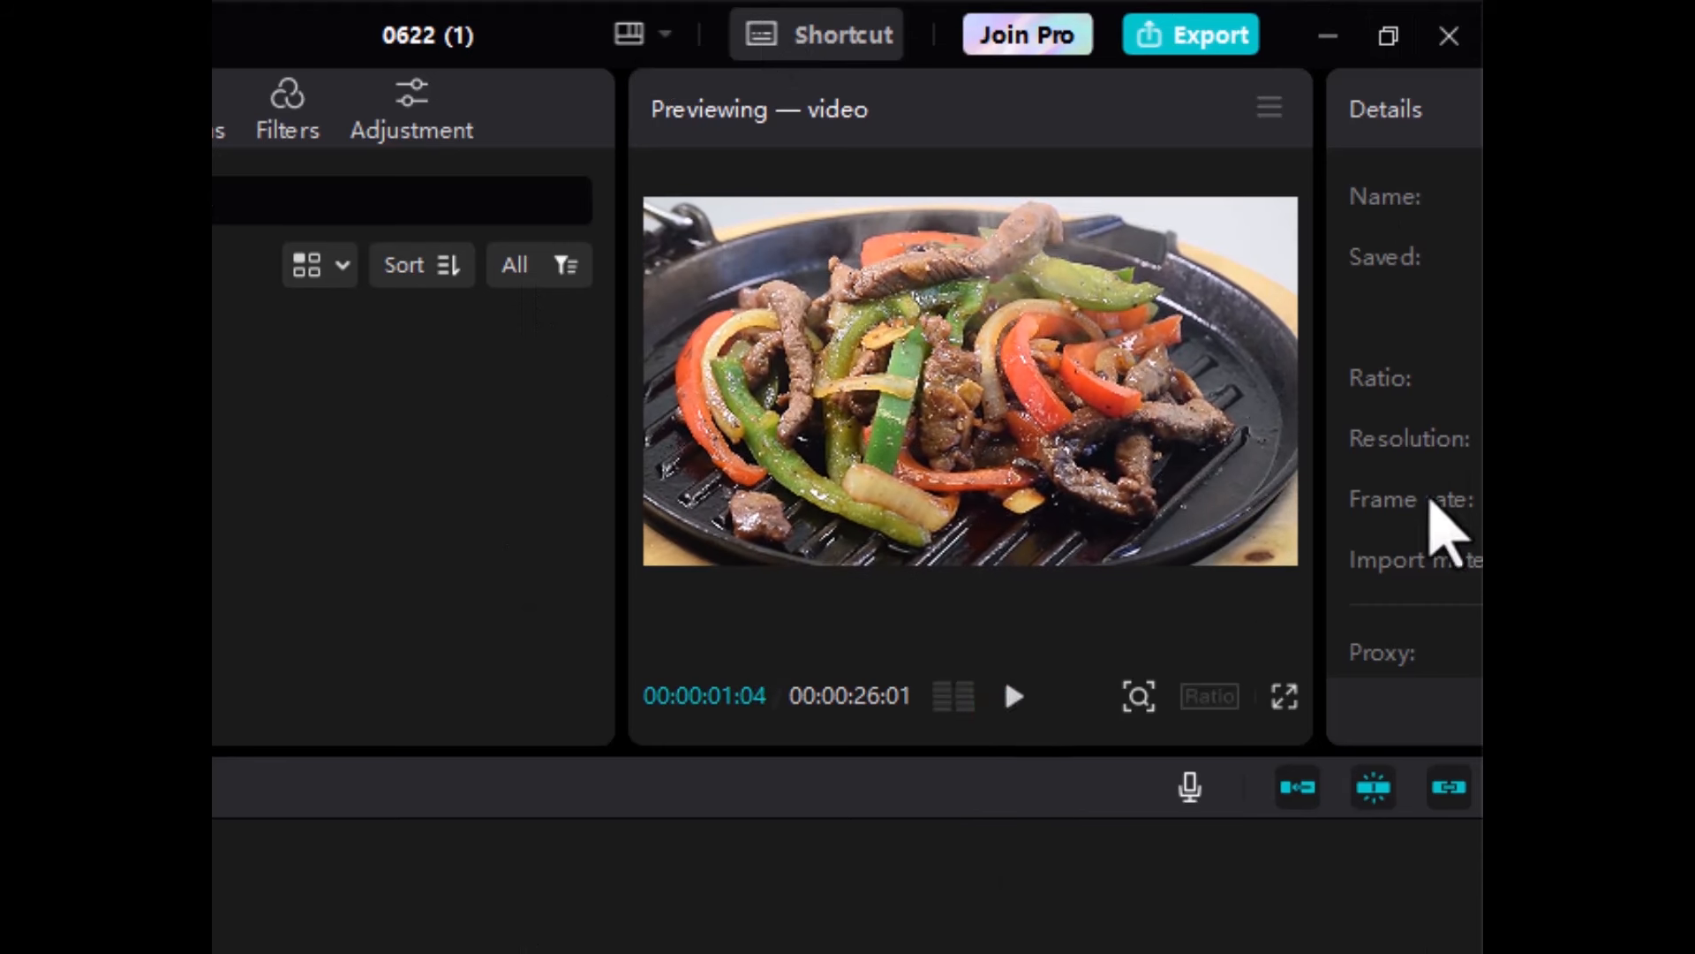
pyautogui.click(1319, 305)
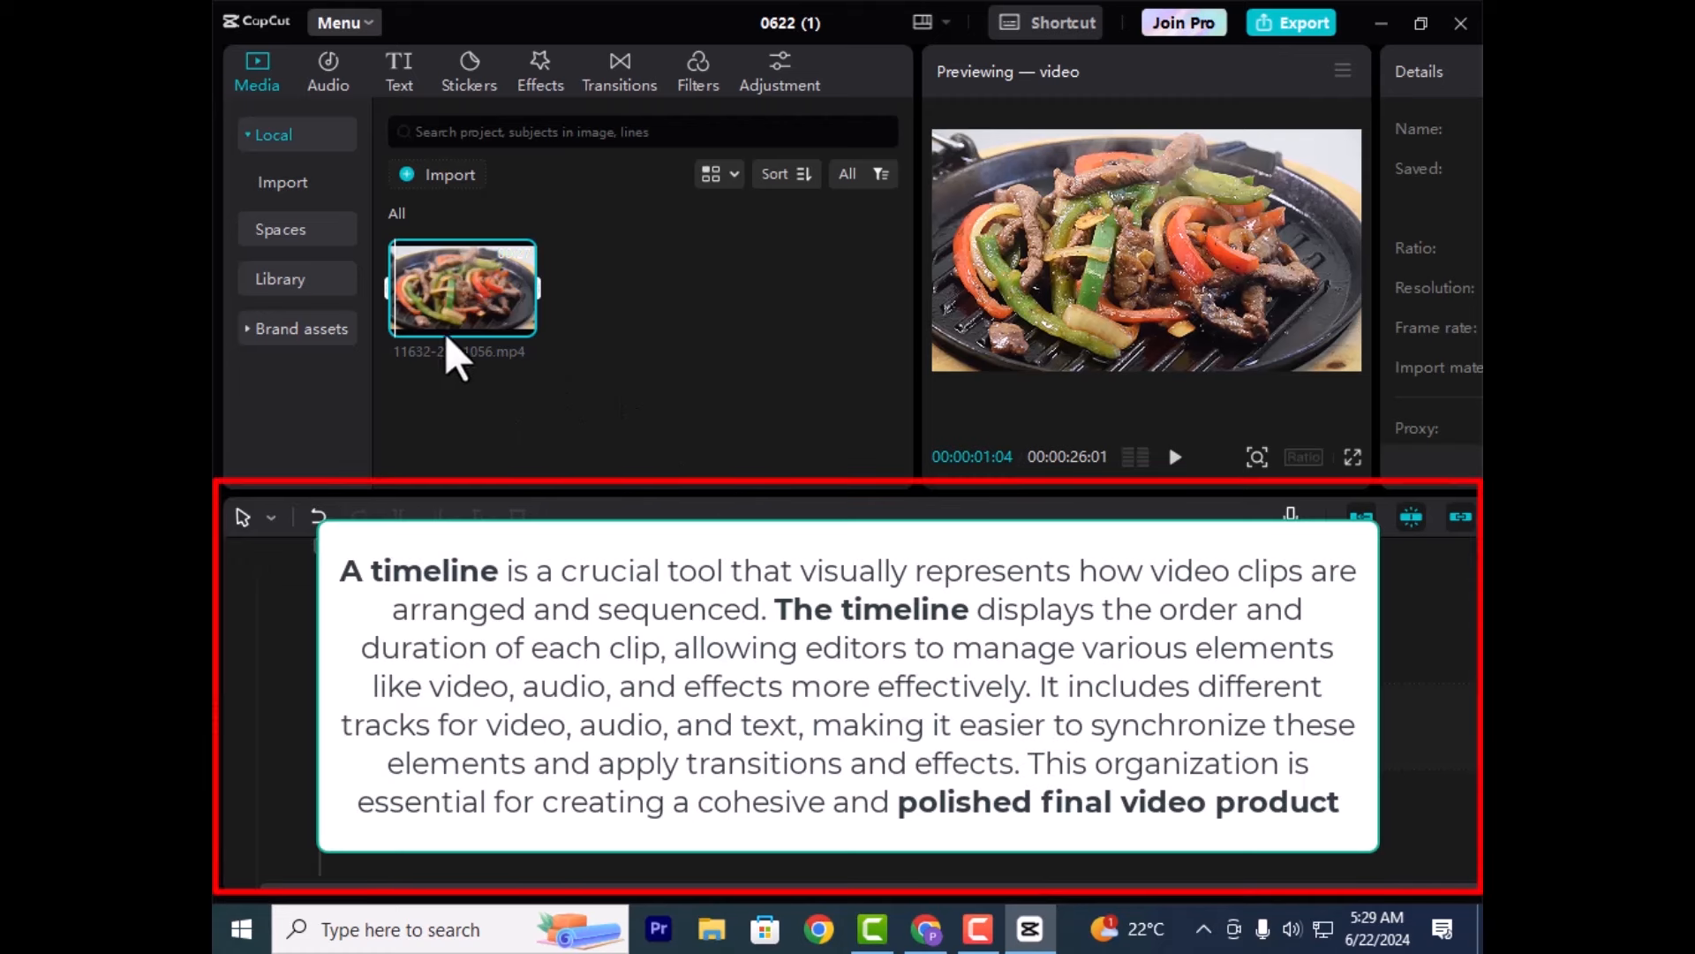
# Place the beef and peppers clip on the empty timeline and delete it from the track
pyautogui.moveTo(465, 274)
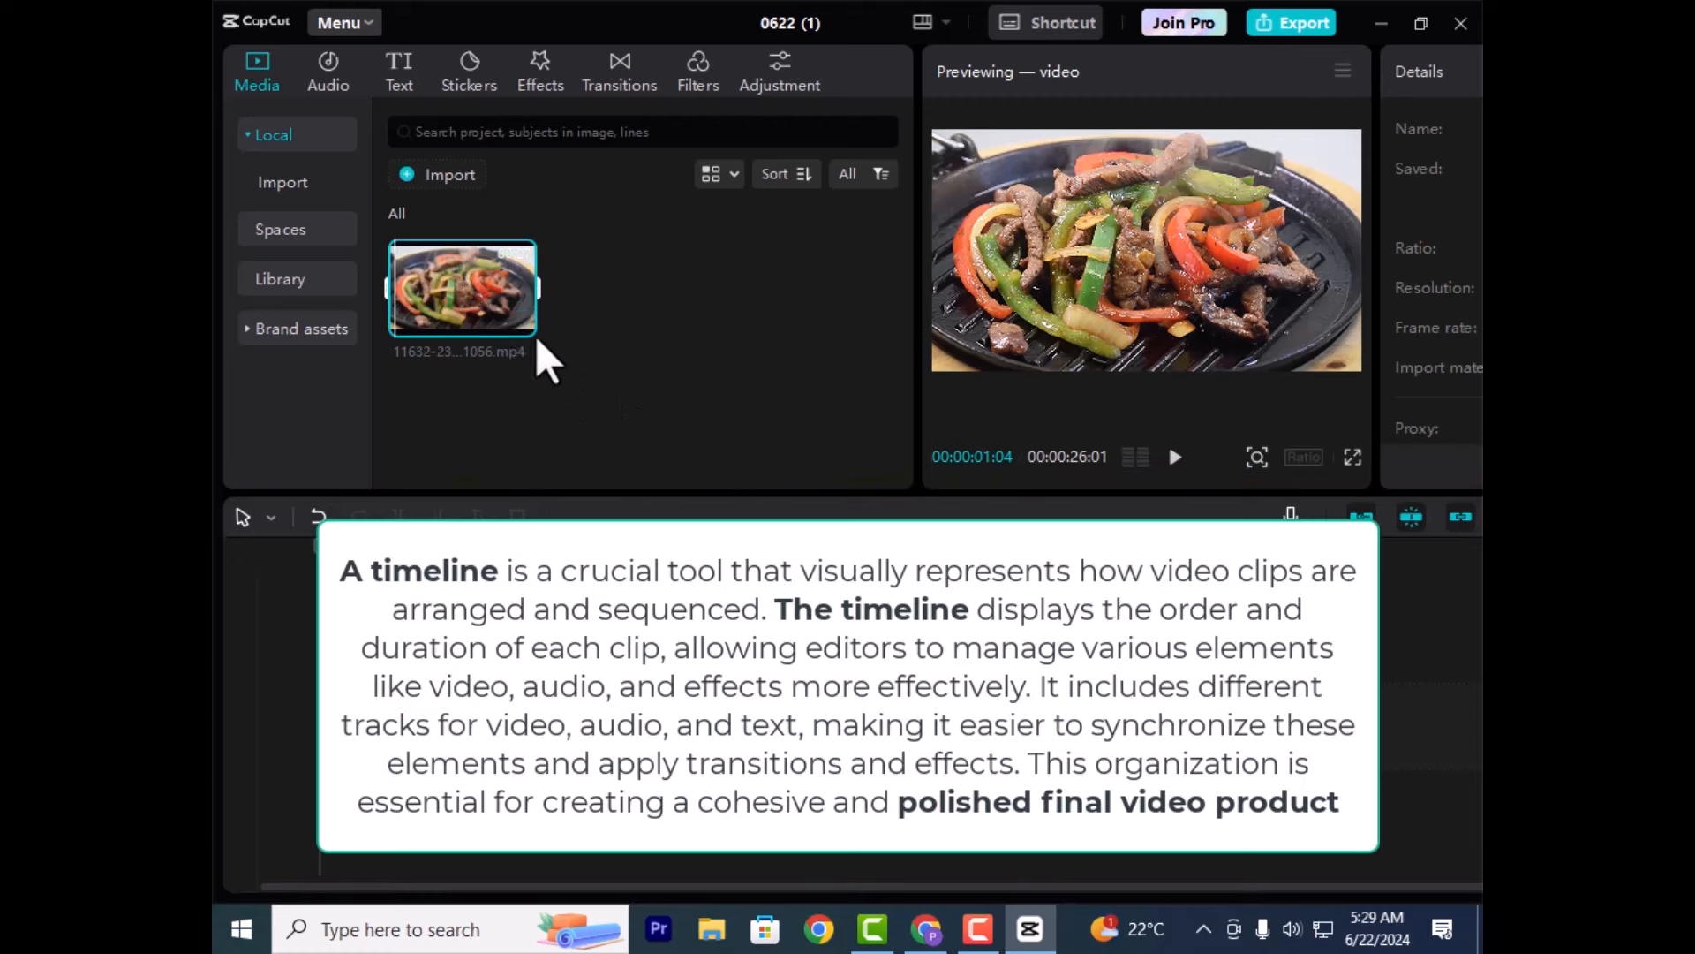
pyautogui.moveTo(485, 297); pyautogui.dragTo(348, 704)
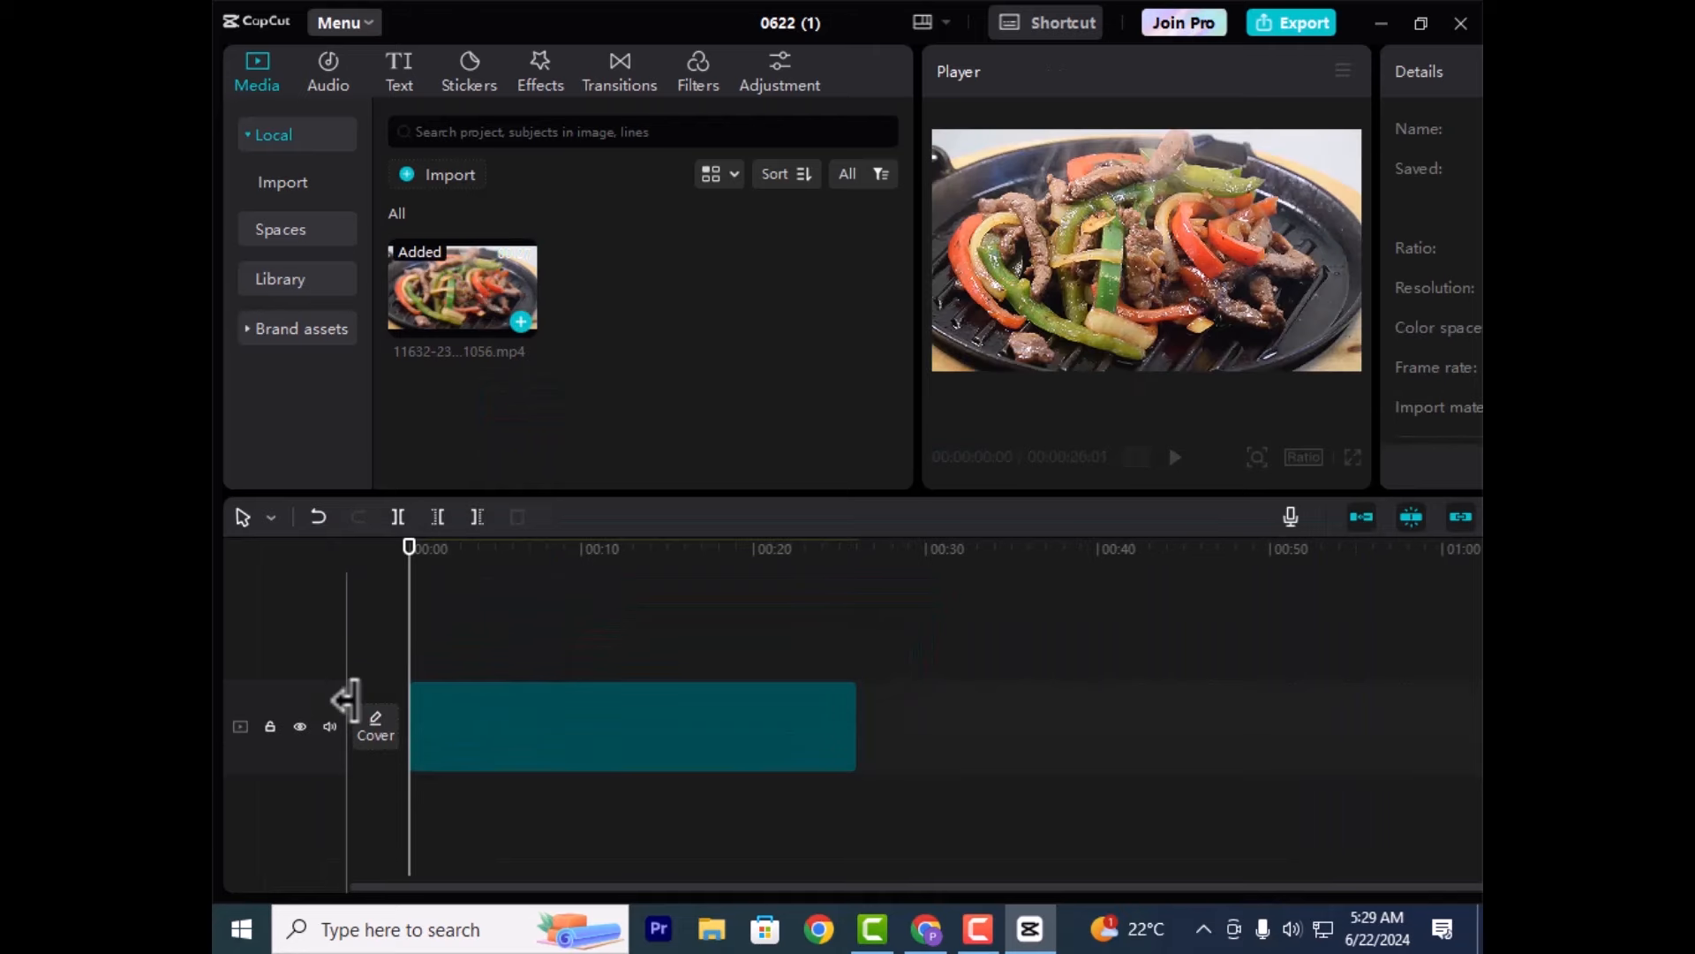
pyautogui.click(484, 747)
pyautogui.press('Delete')
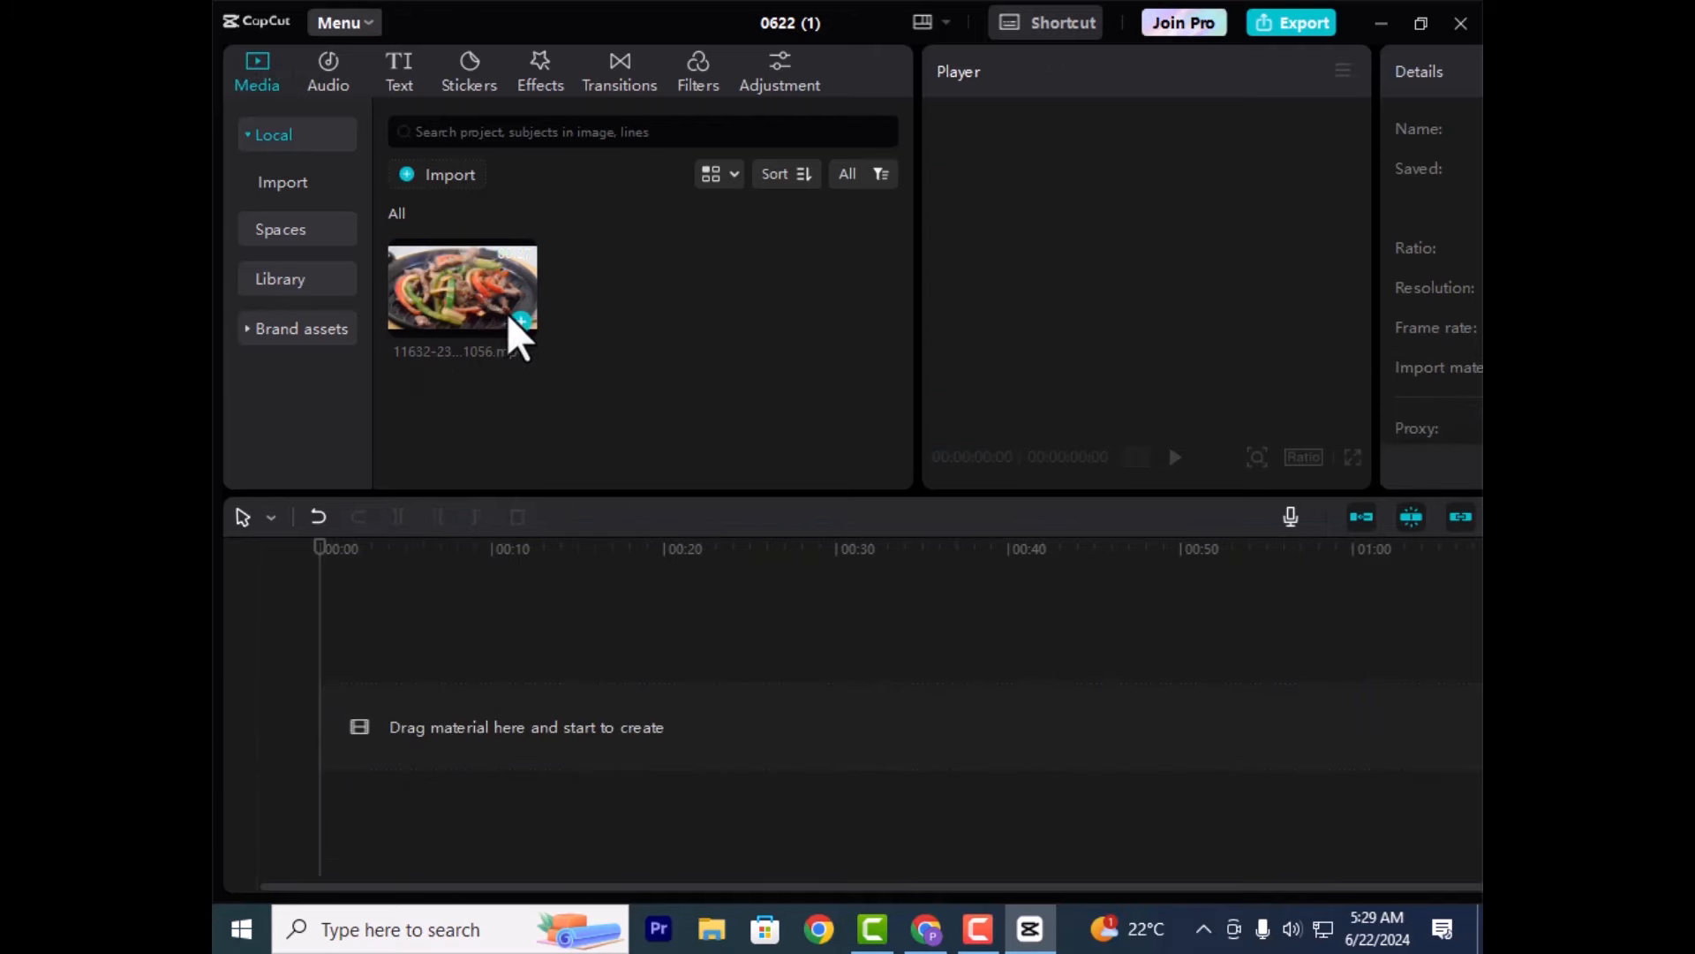
pyautogui.click(532, 298)
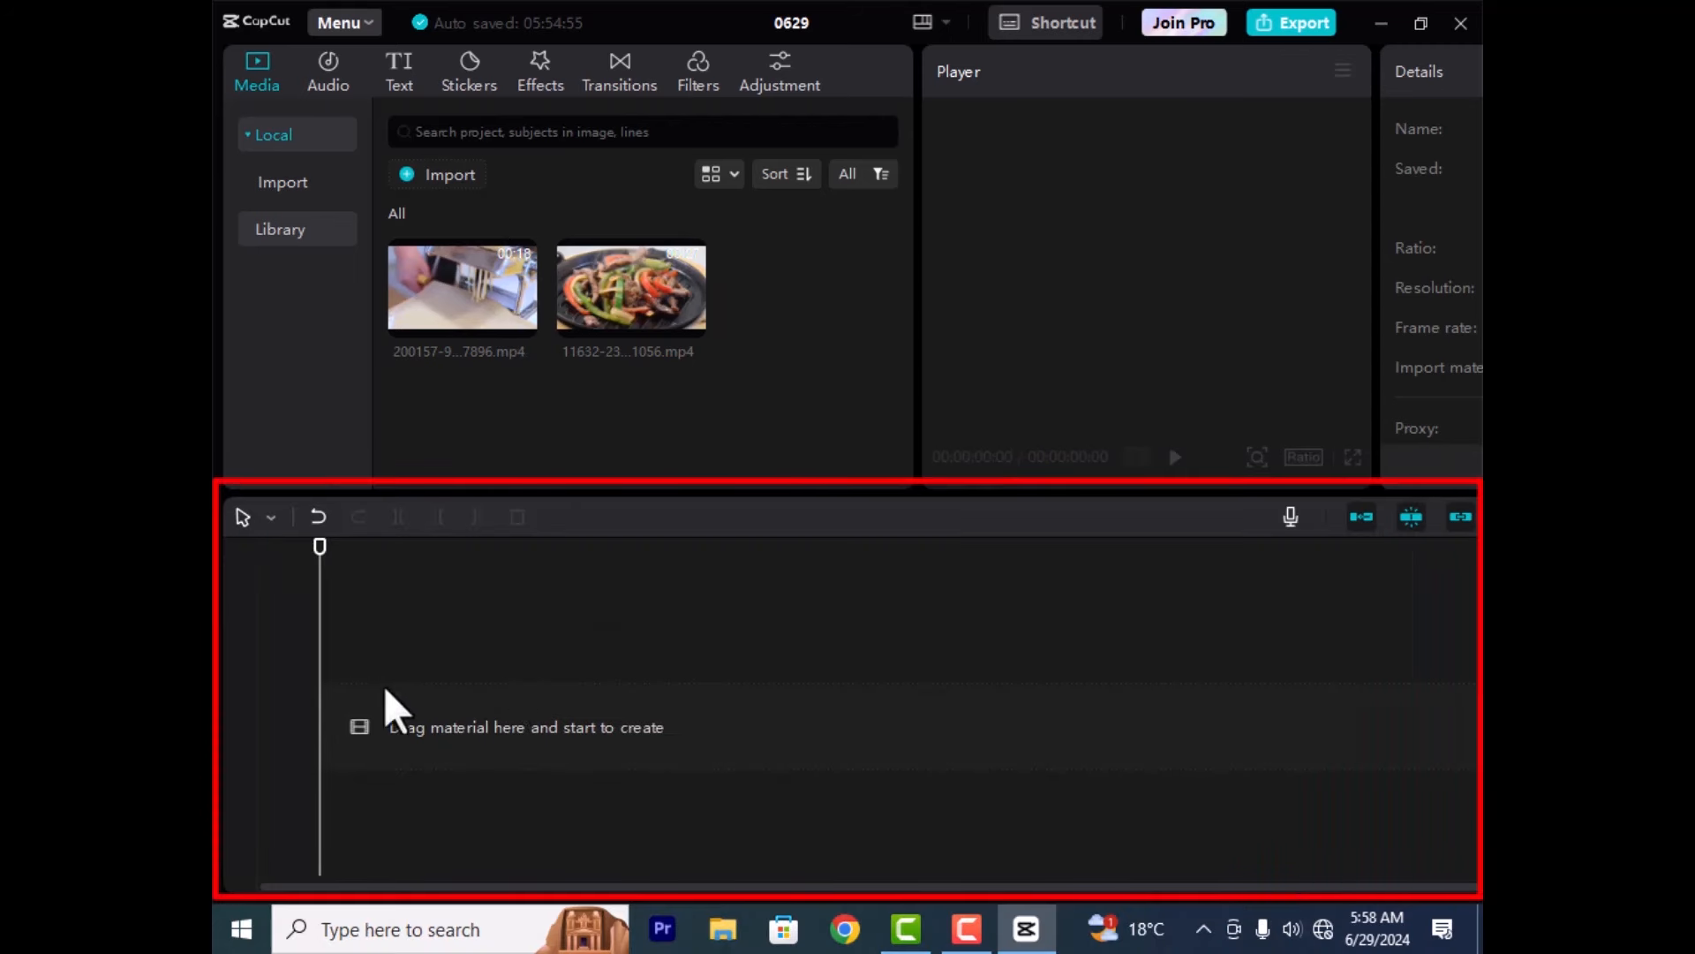
# Place the pasta clip 200157-912127896.mp4 at the start of project 0629's timeline and select it
pyautogui.moveTo(494, 304)
pyautogui.mouseDown()
pyautogui.moveTo(489, 536)
pyautogui.moveTo(429, 688)
pyautogui.mouseUp()
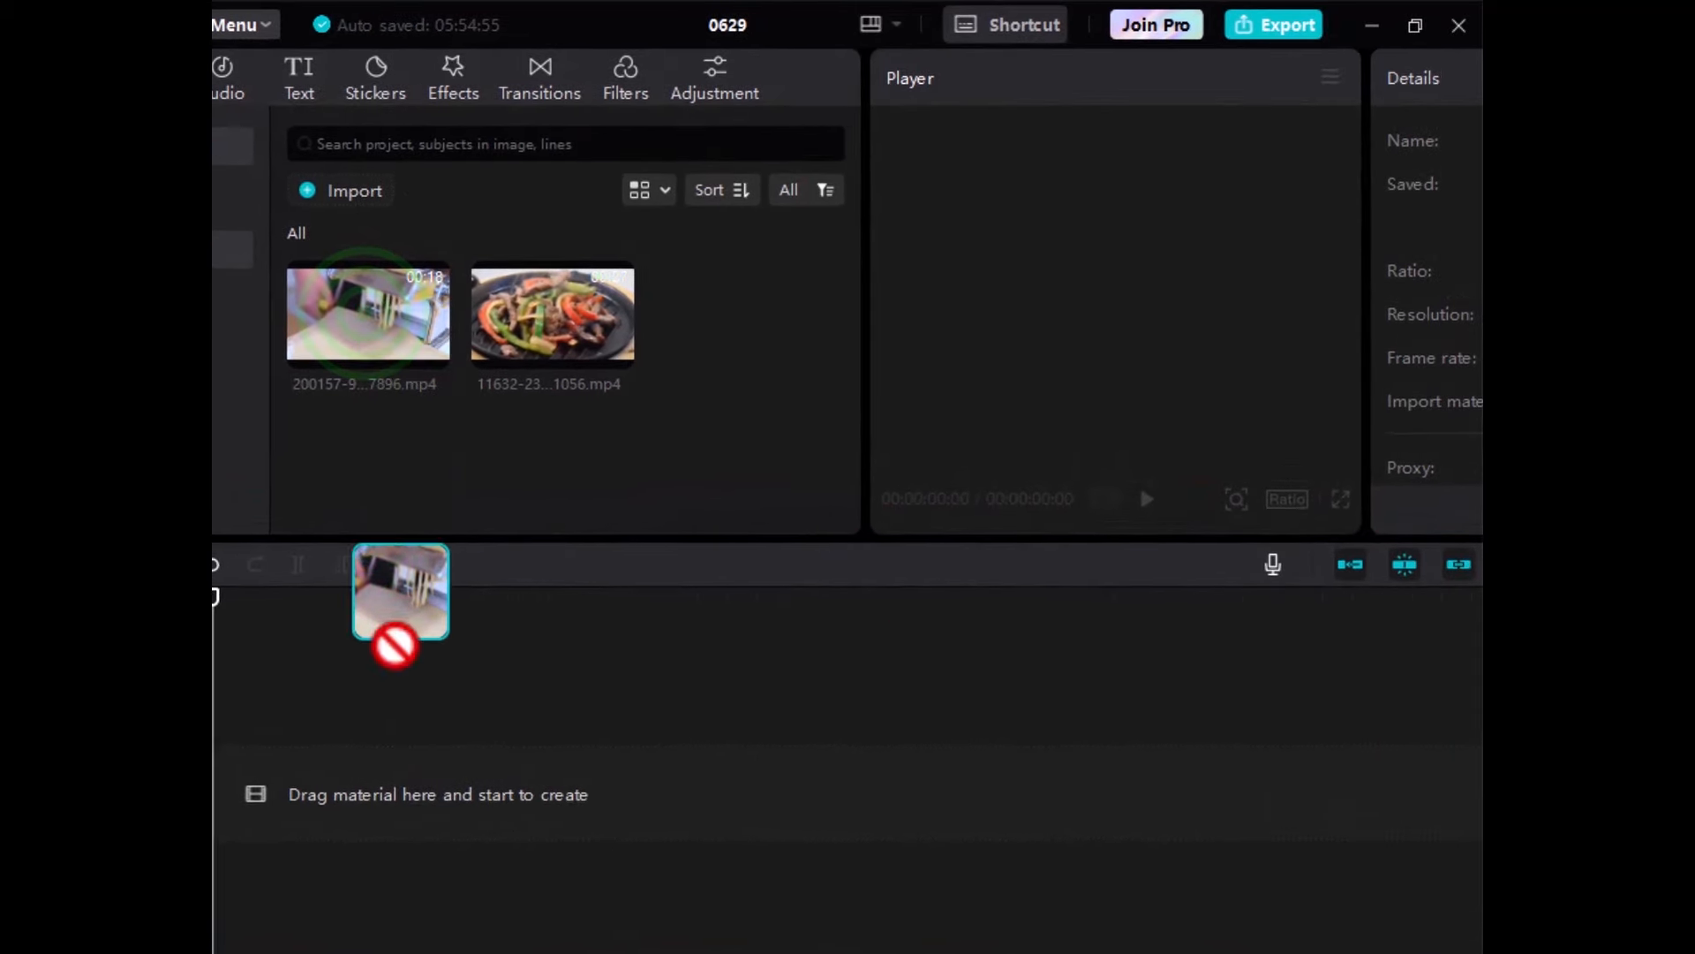
pyautogui.moveTo(332, 752); pyautogui.dragTo(309, 807)
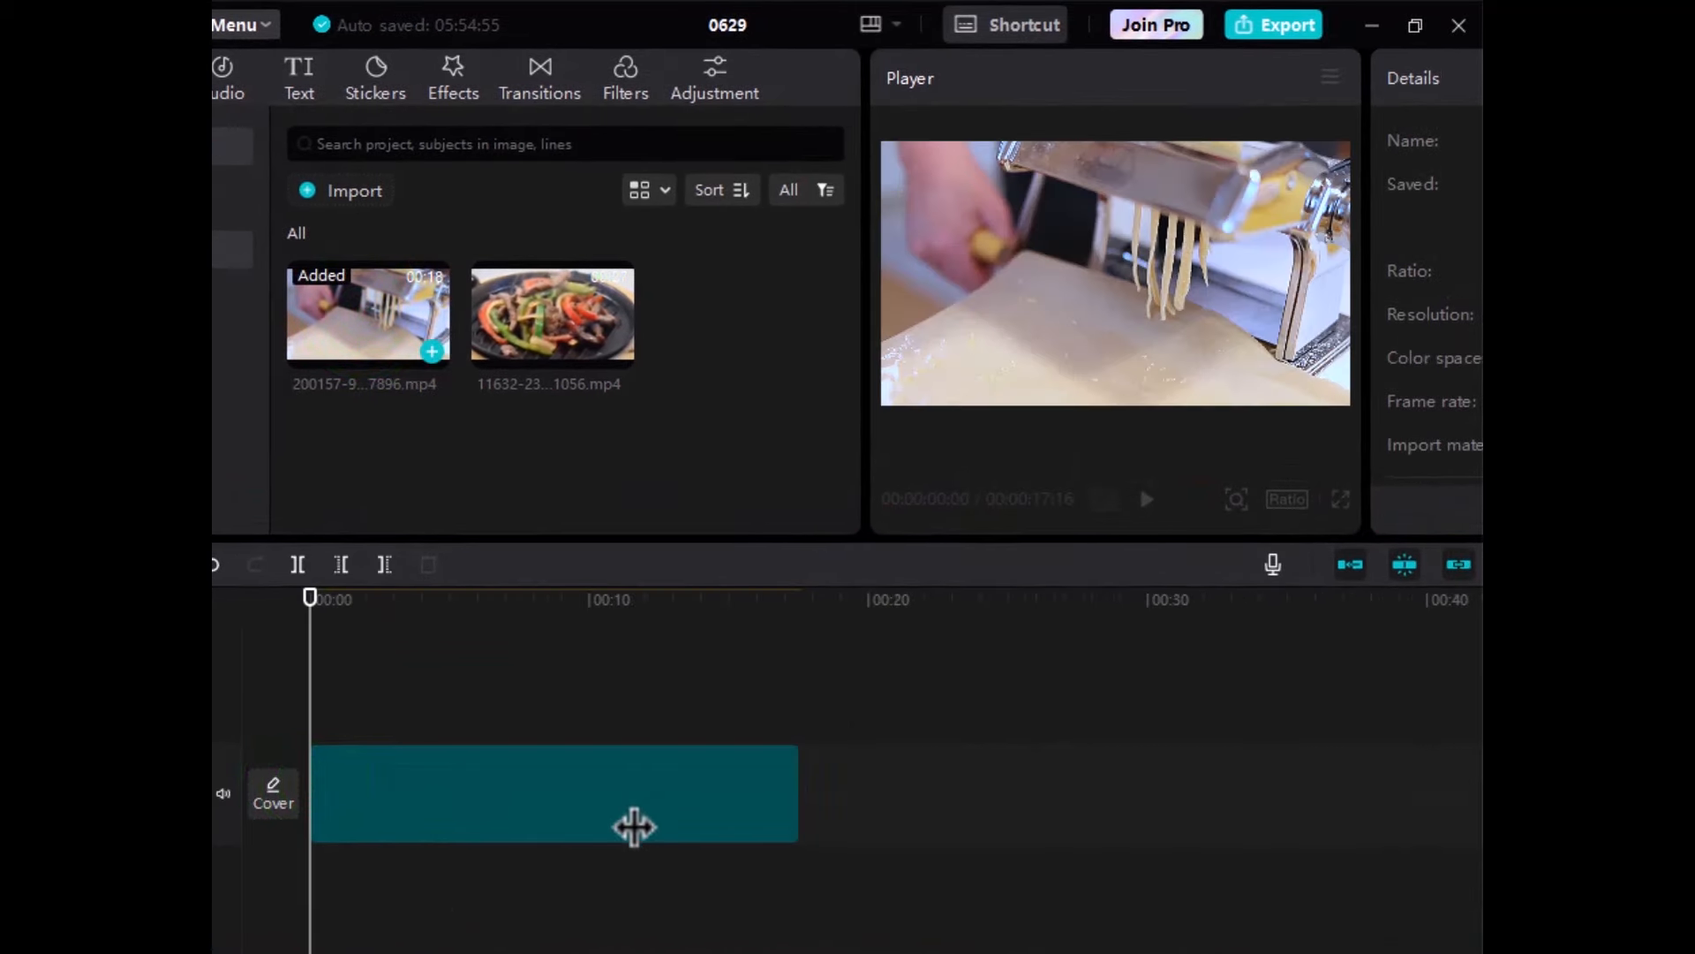
pyautogui.click(629, 817)
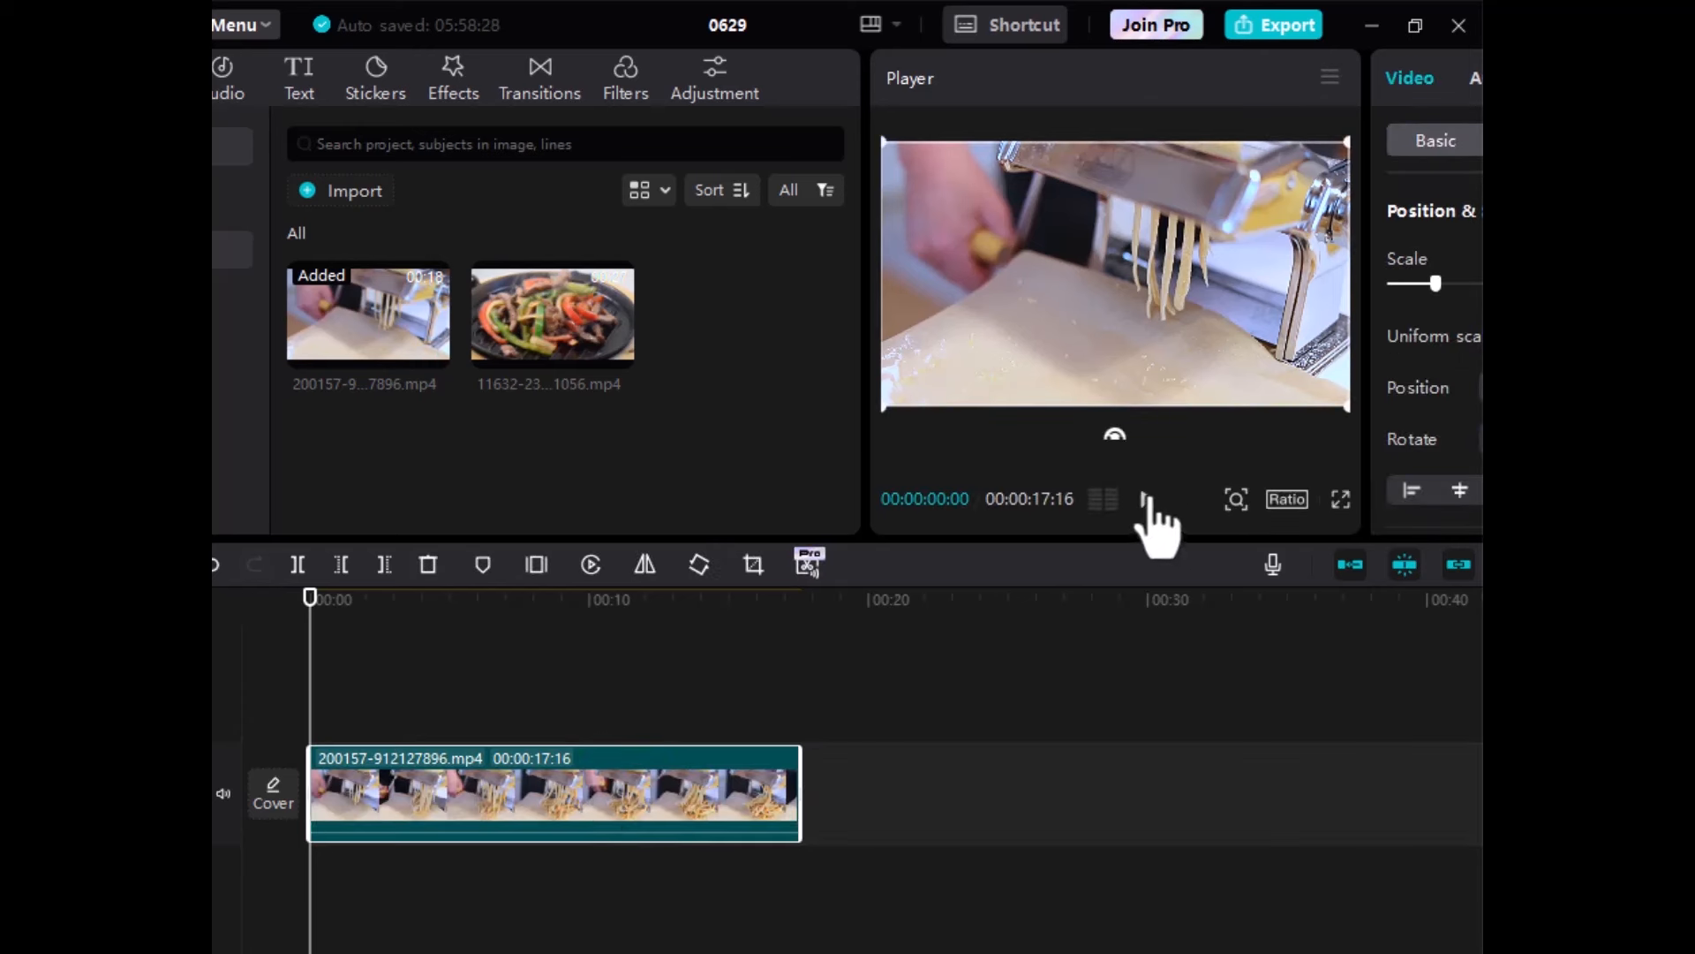
# Play and pause the pasta clip, move the playhead back near its start, and play it again to 00:00:08:05
pyautogui.click(1146, 500)
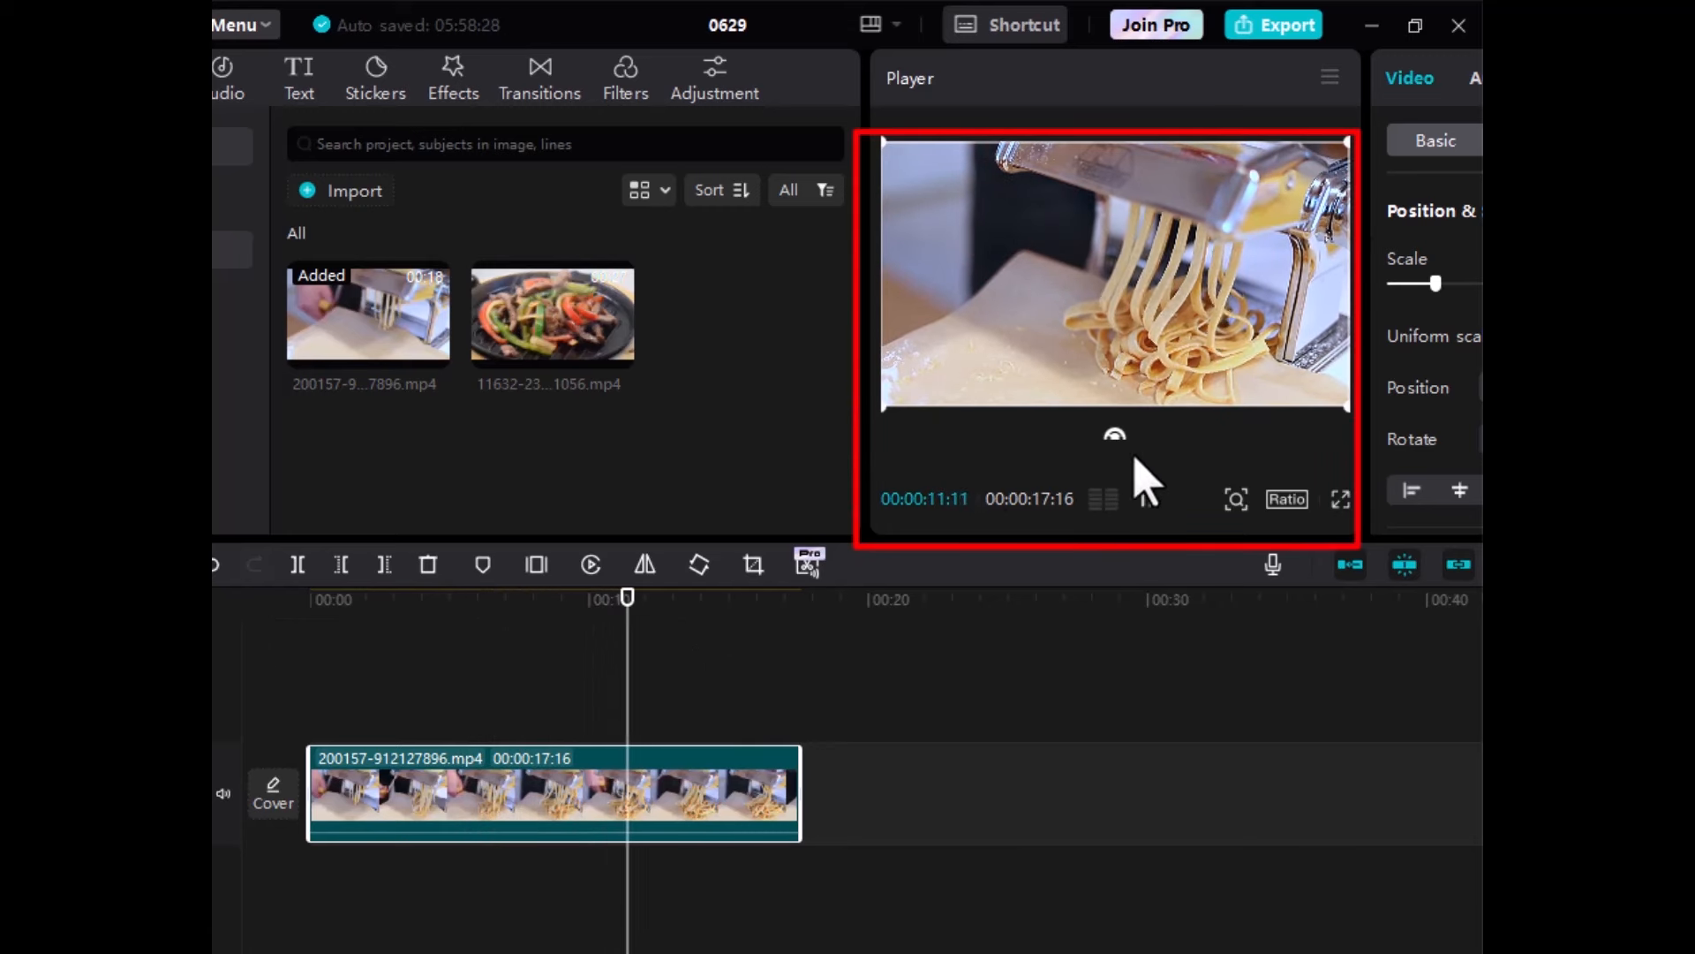
pyautogui.click(1146, 499)
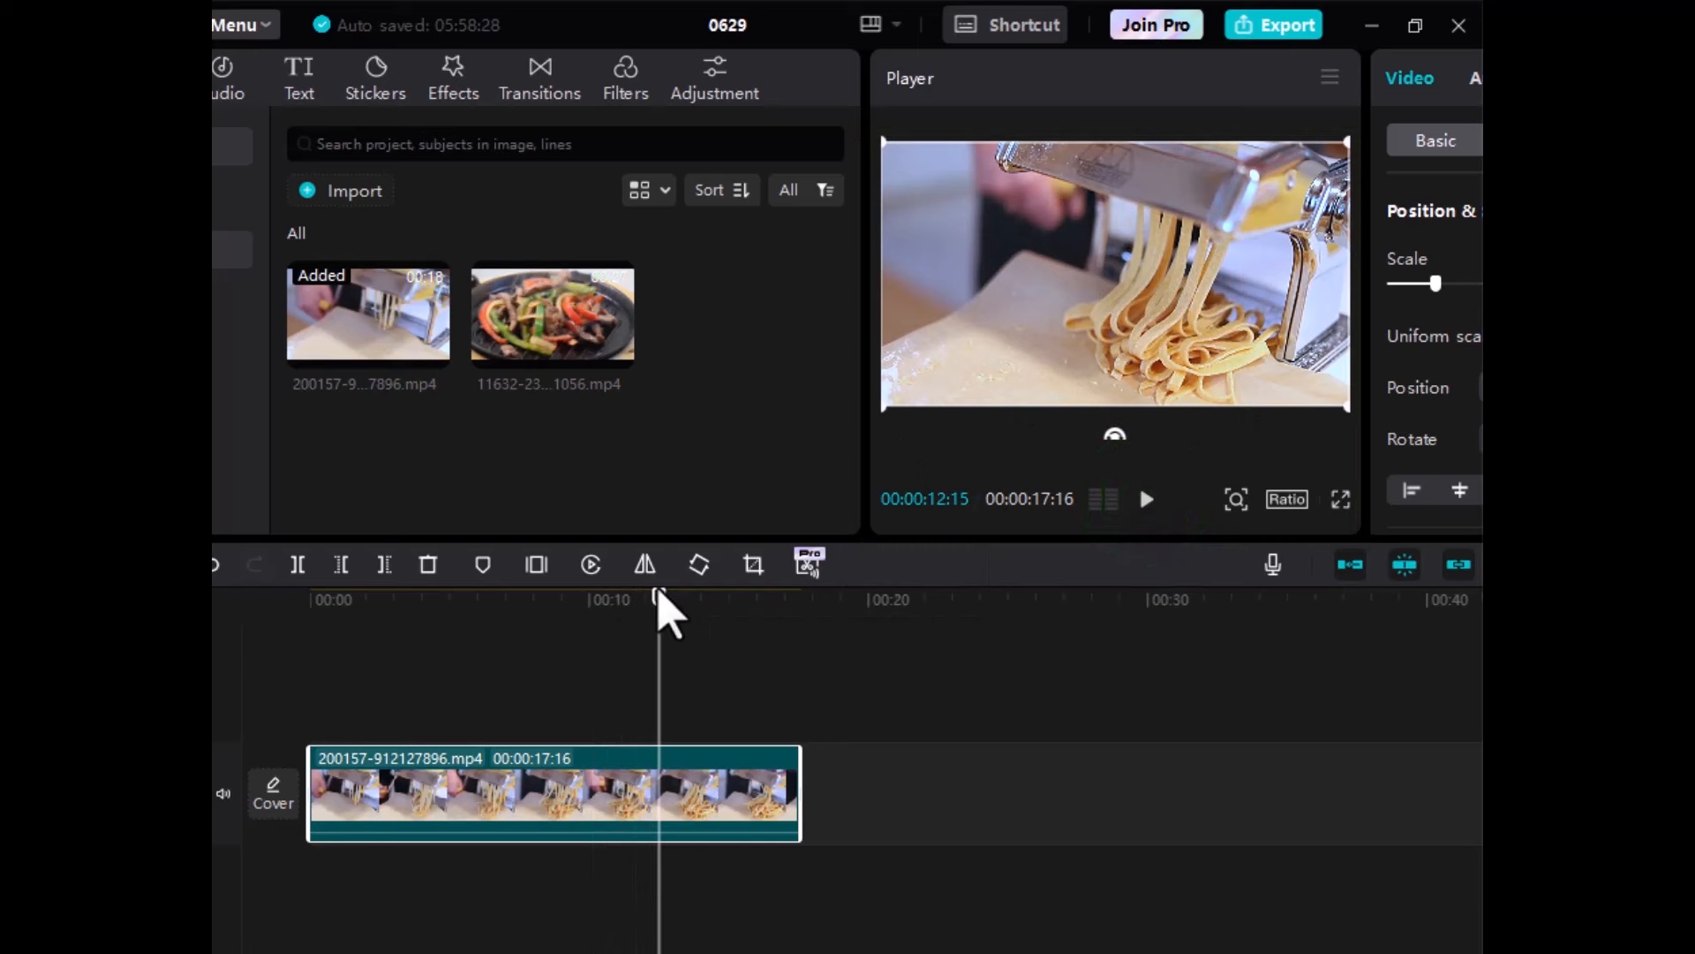
pyautogui.moveTo(658, 599); pyautogui.dragTo(527, 636)
pyautogui.moveTo(364, 629)
pyautogui.mouseDown()
pyautogui.moveTo(319, 620)
pyautogui.moveTo(344, 623)
pyautogui.moveTo(347, 656)
pyautogui.mouseUp()
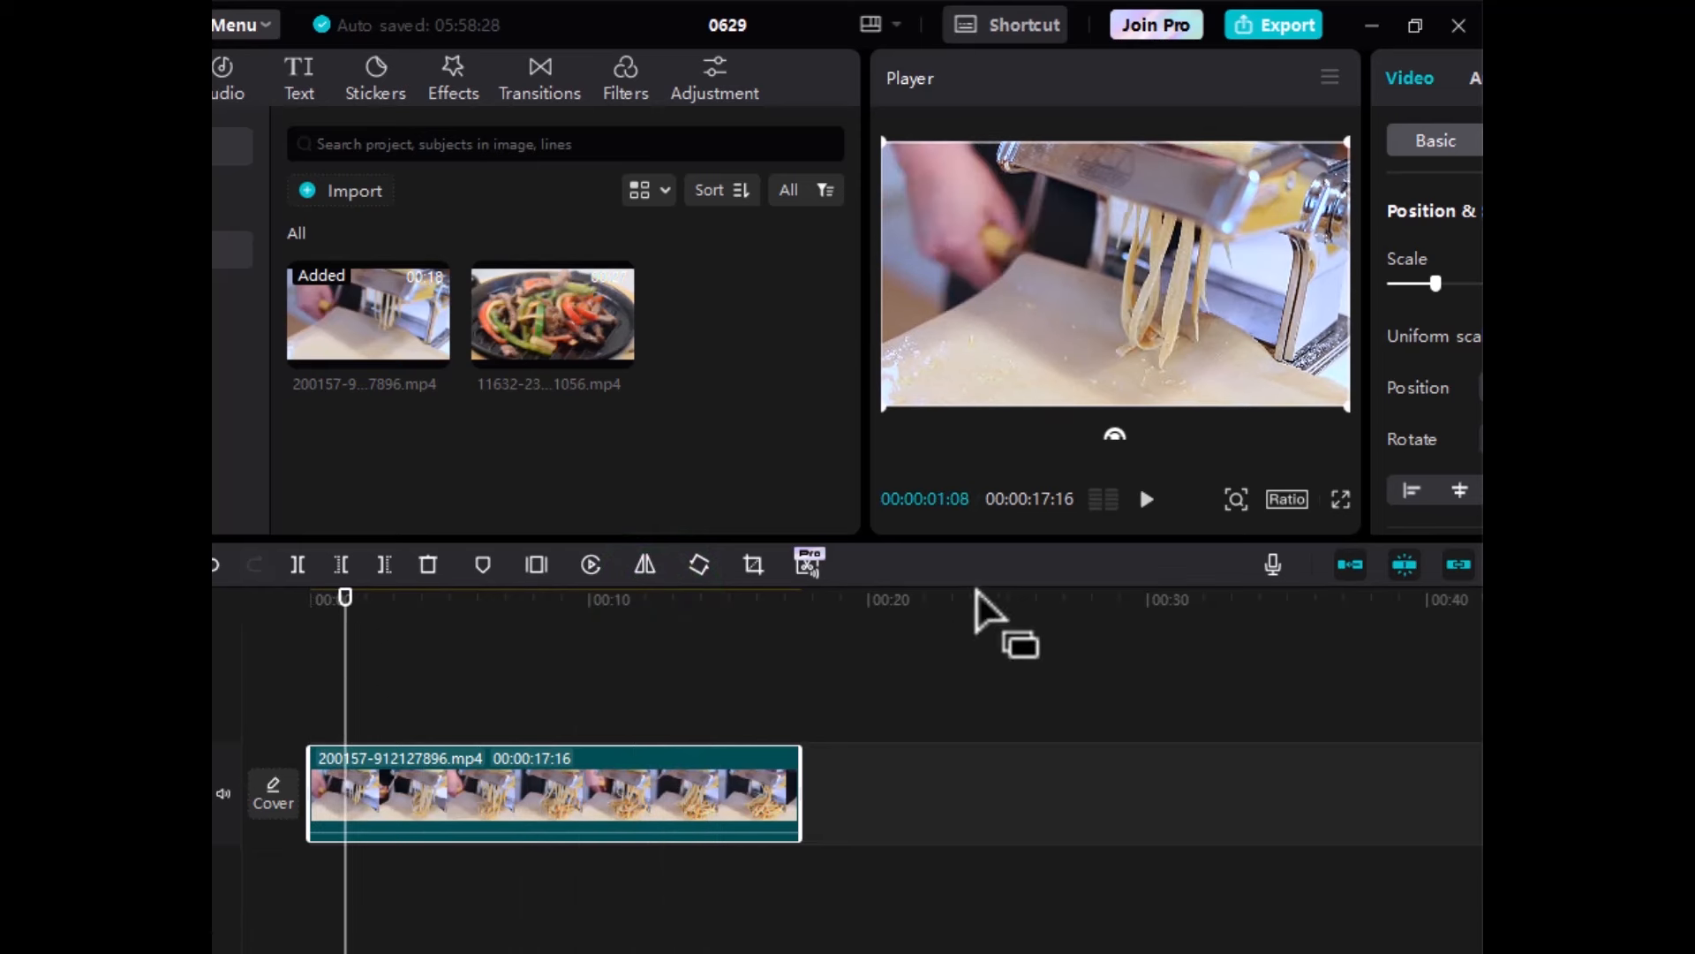
pyautogui.press('space')
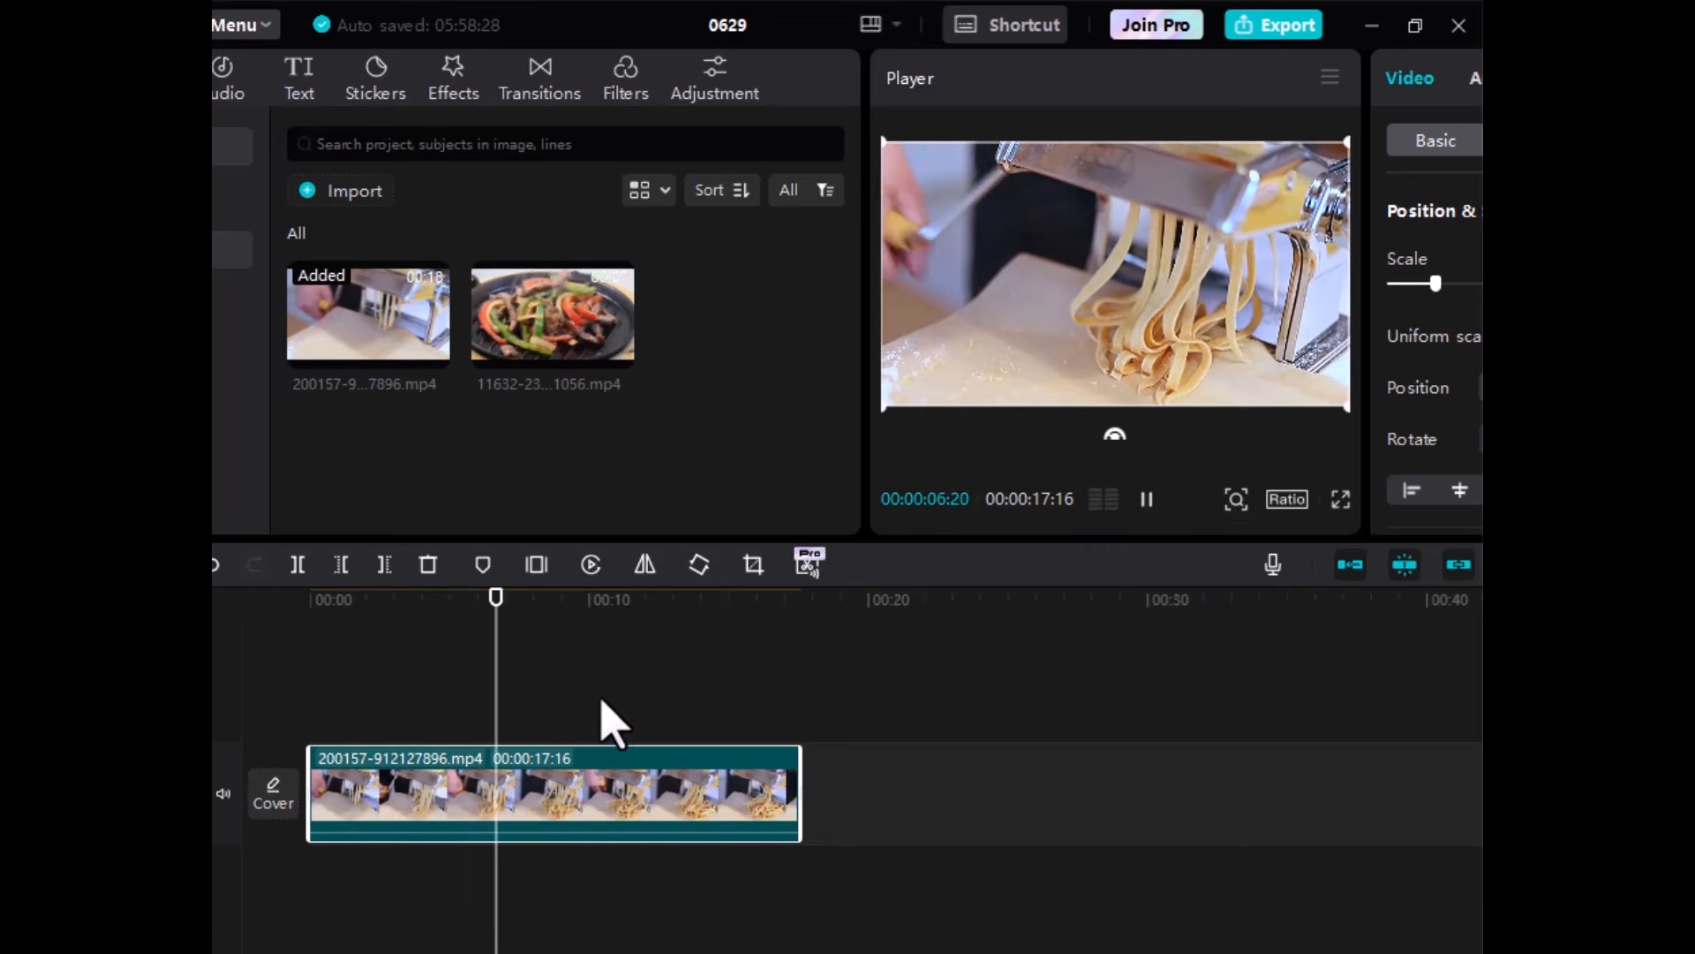
pyautogui.press('space')
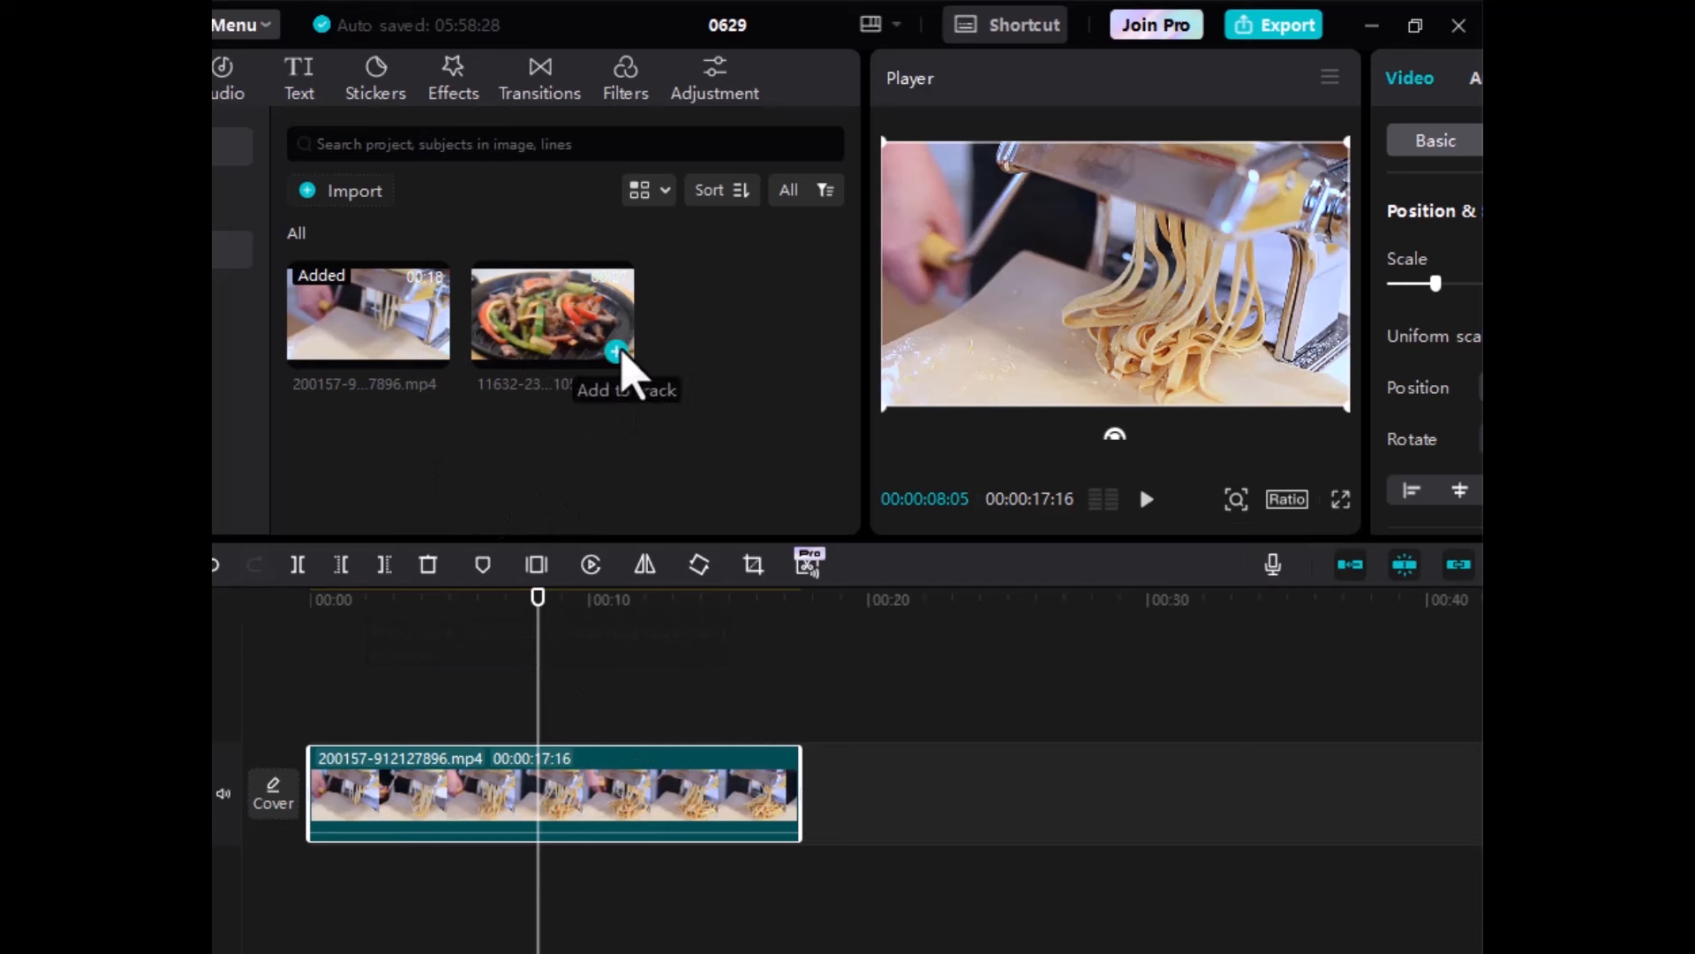
# Place the beef and peppers clip on a second track above the pasta clip and delete it
pyautogui.moveTo(626, 359); pyautogui.dragTo(500, 698)
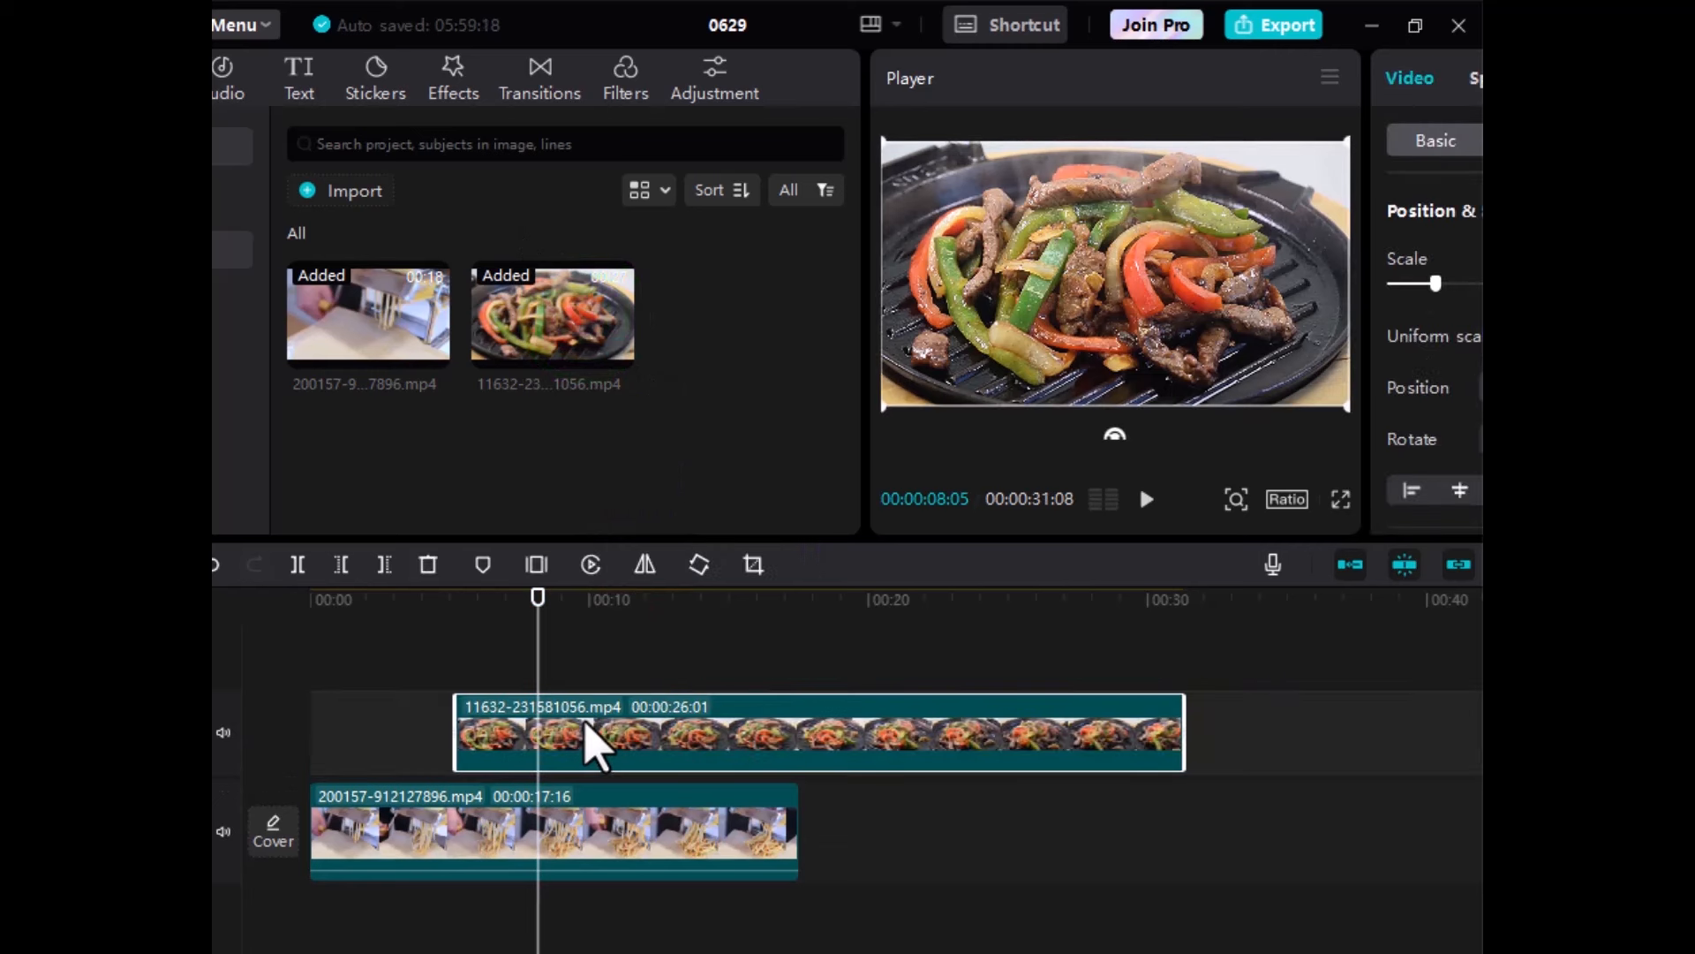
pyautogui.press('Delete')
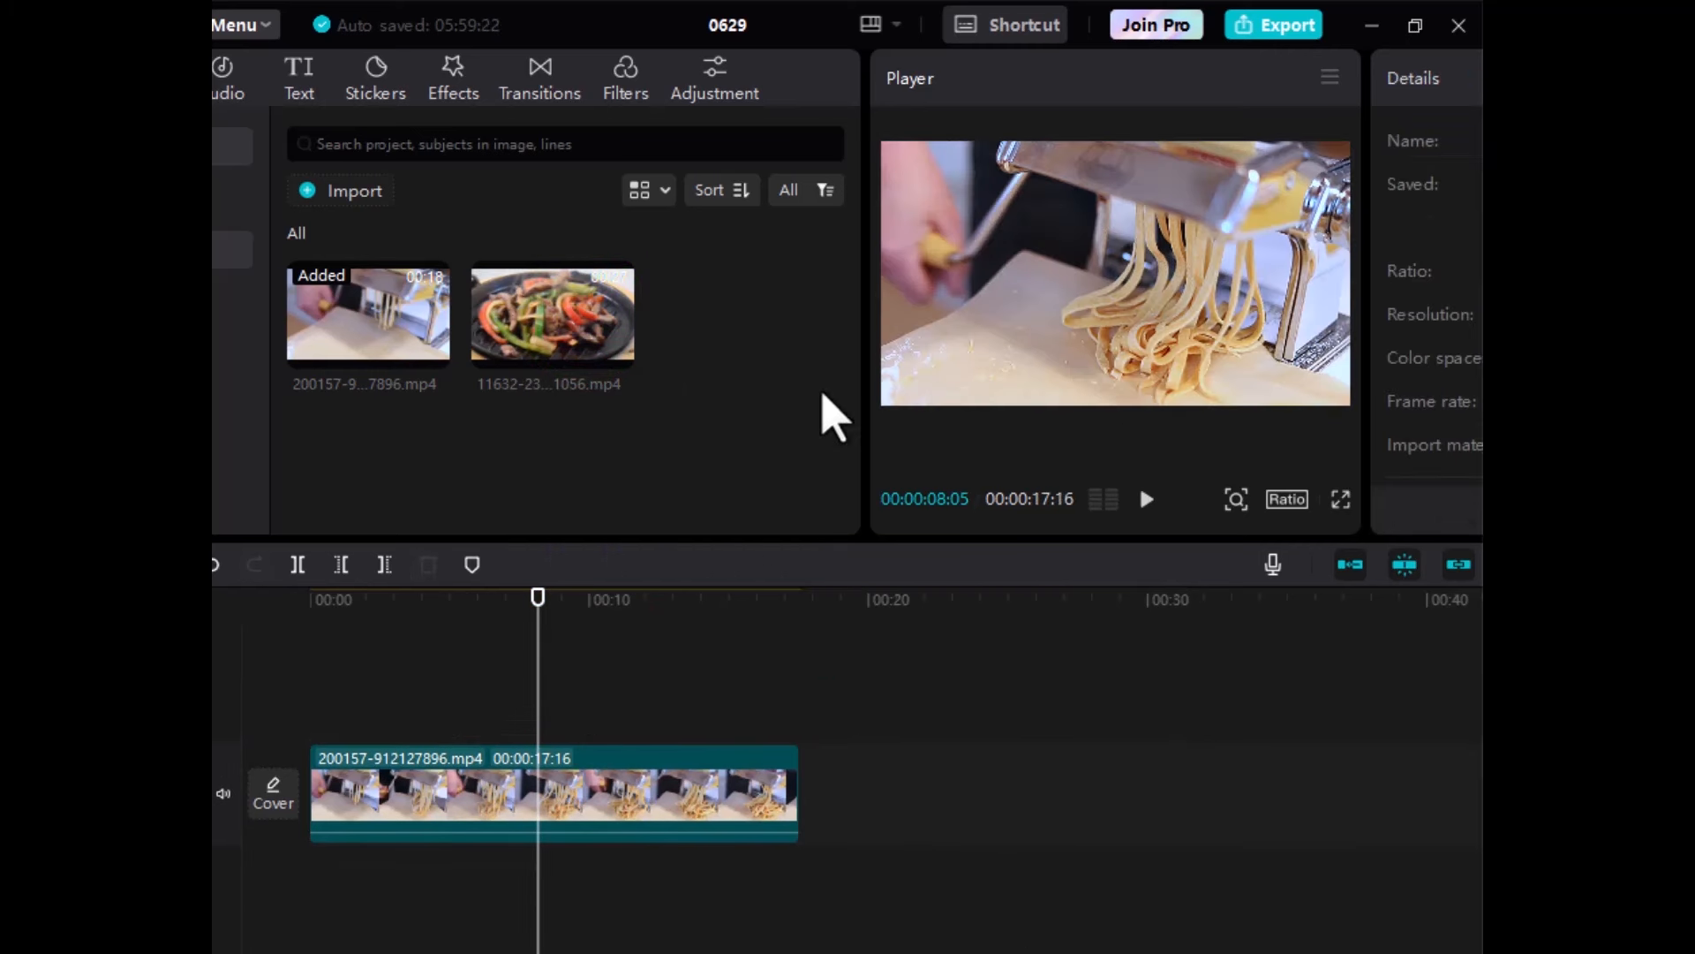
# Add the clip 11632-231581056.mp4 to the main track and move it directly after the pasta clip
pyautogui.moveTo(618, 358)
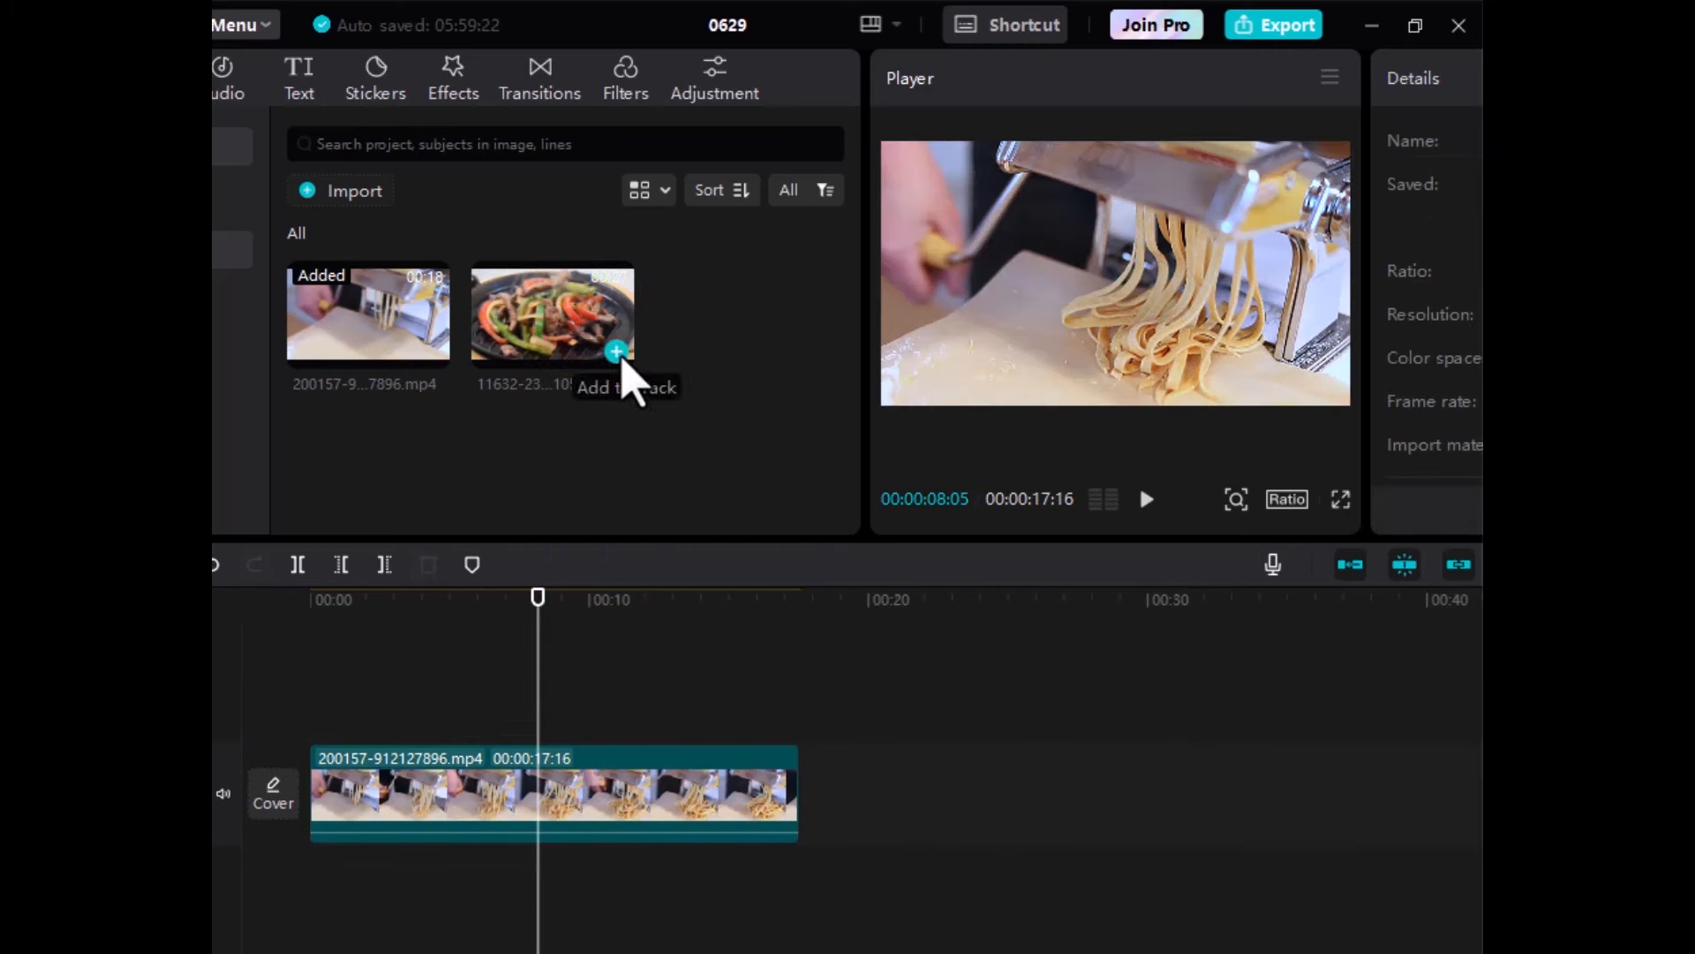
pyautogui.click(617, 351)
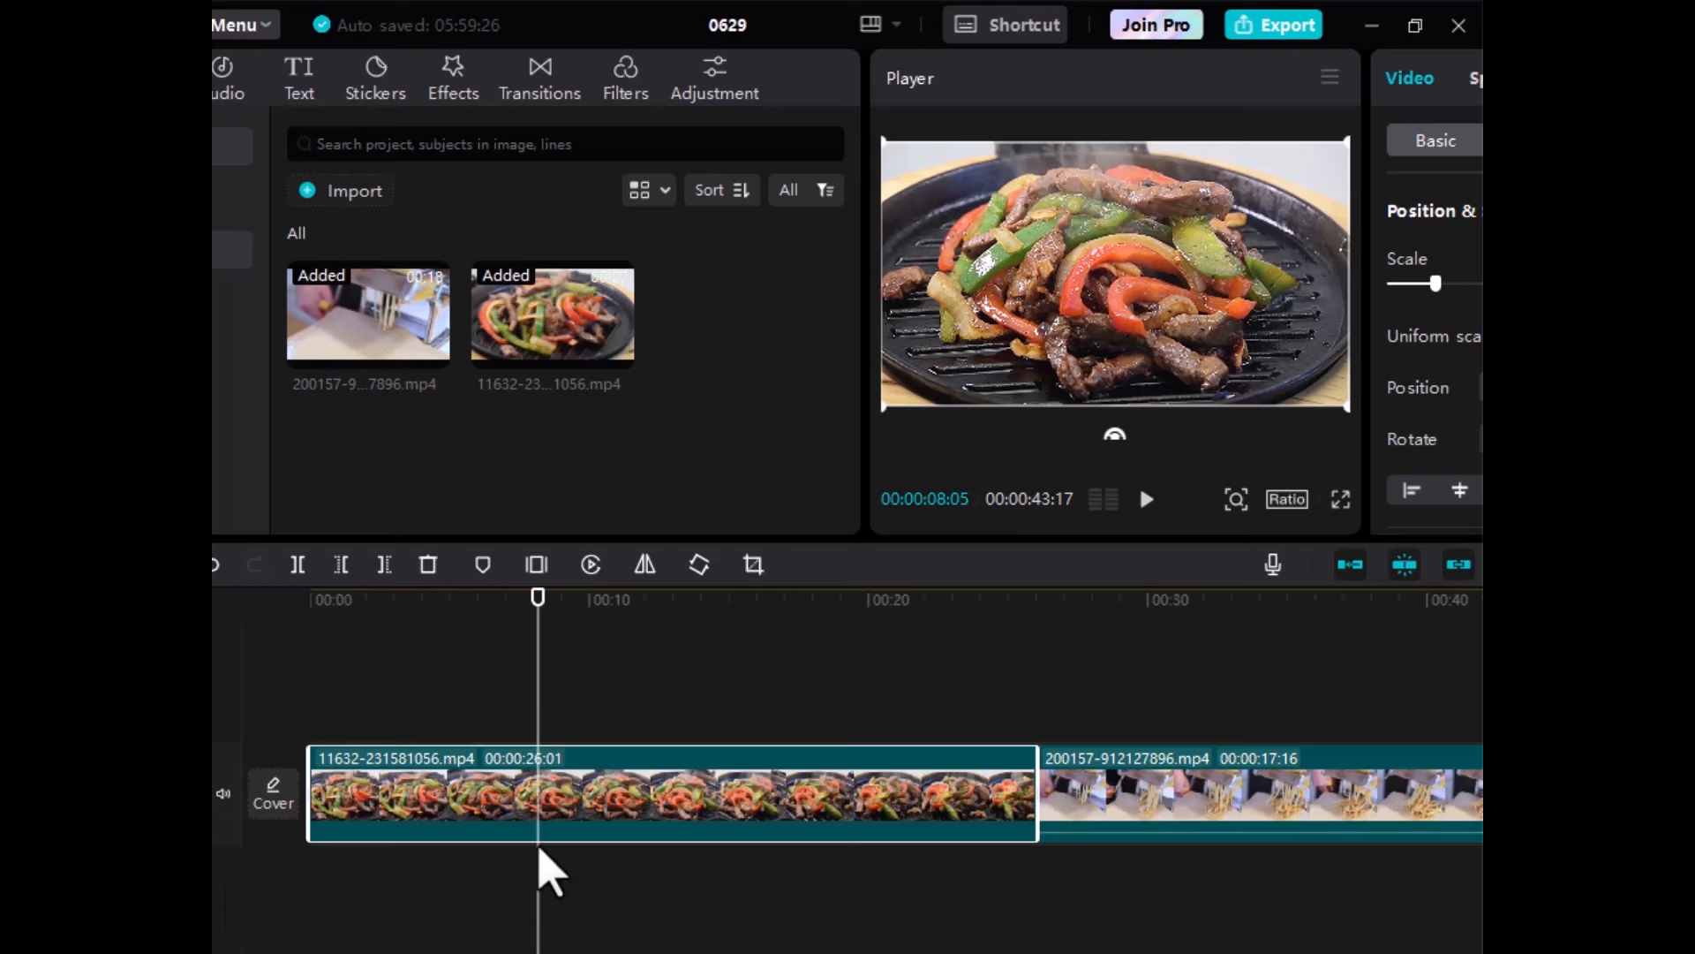
pyautogui.moveTo(709, 803); pyautogui.dragTo(1062, 822)
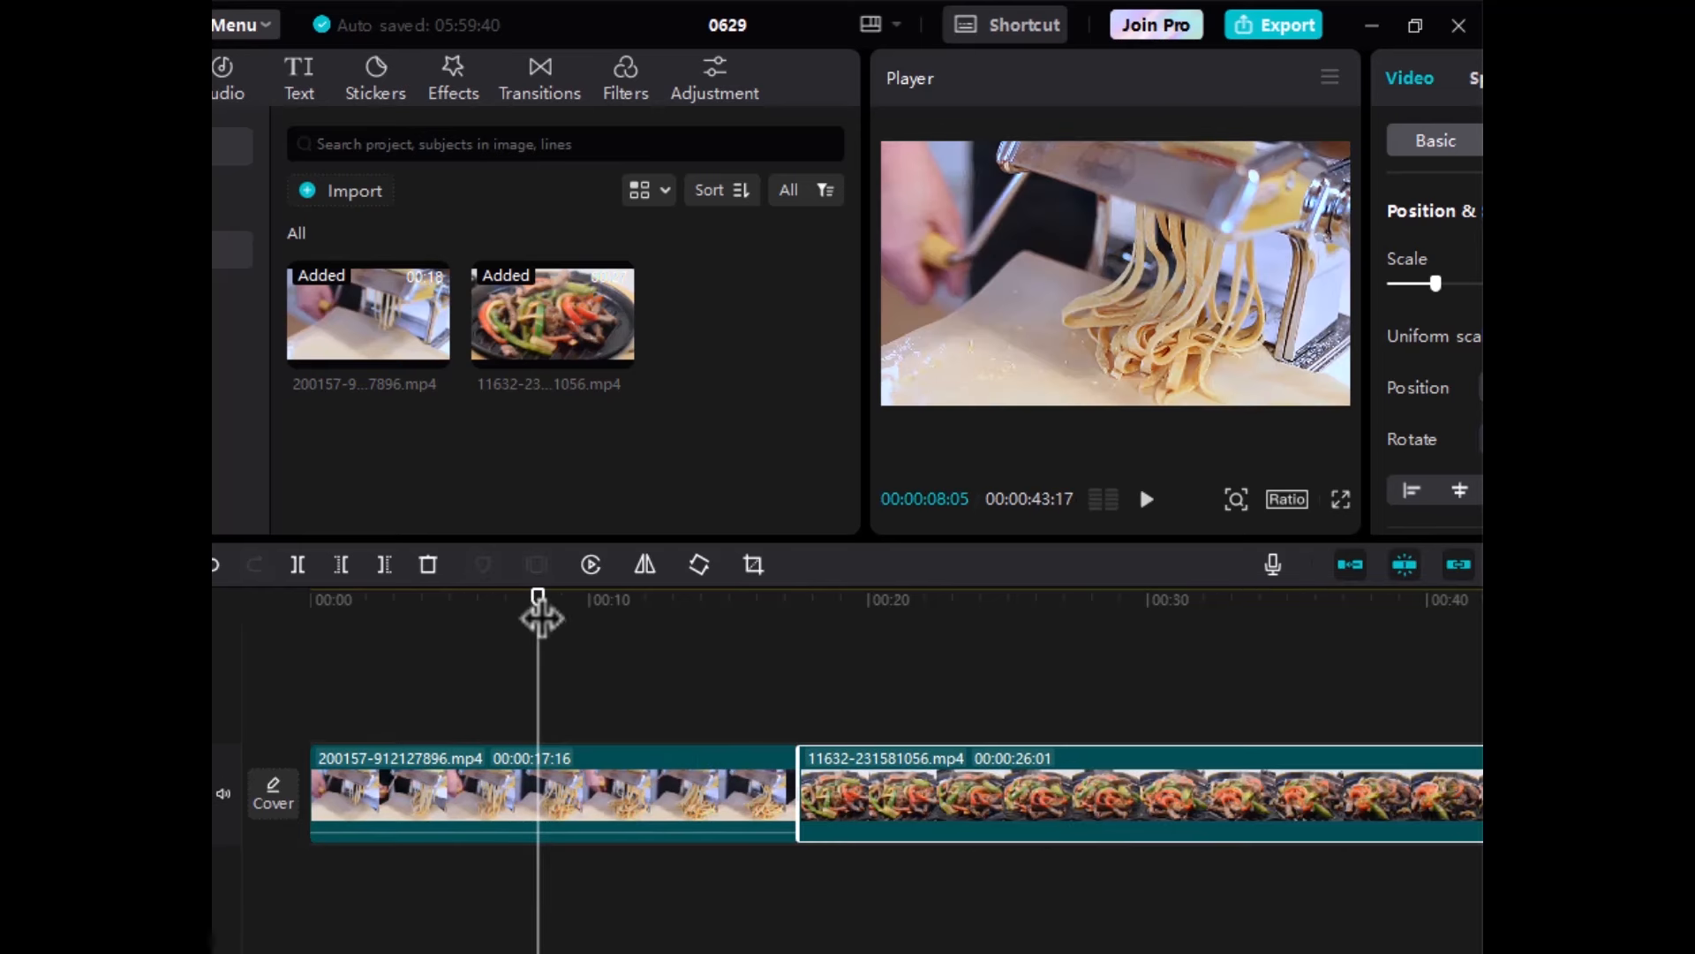
# Scrub the playhead along the pasta clip to just before its end and clear the clip selection
pyautogui.moveTo(526, 587)
pyautogui.mouseDown()
pyautogui.moveTo(738, 650)
pyautogui.moveTo(680, 613)
pyautogui.moveTo(491, 605)
pyautogui.moveTo(522, 594)
pyautogui.moveTo(538, 618)
pyautogui.mouseUp()
pyautogui.click(673, 658)
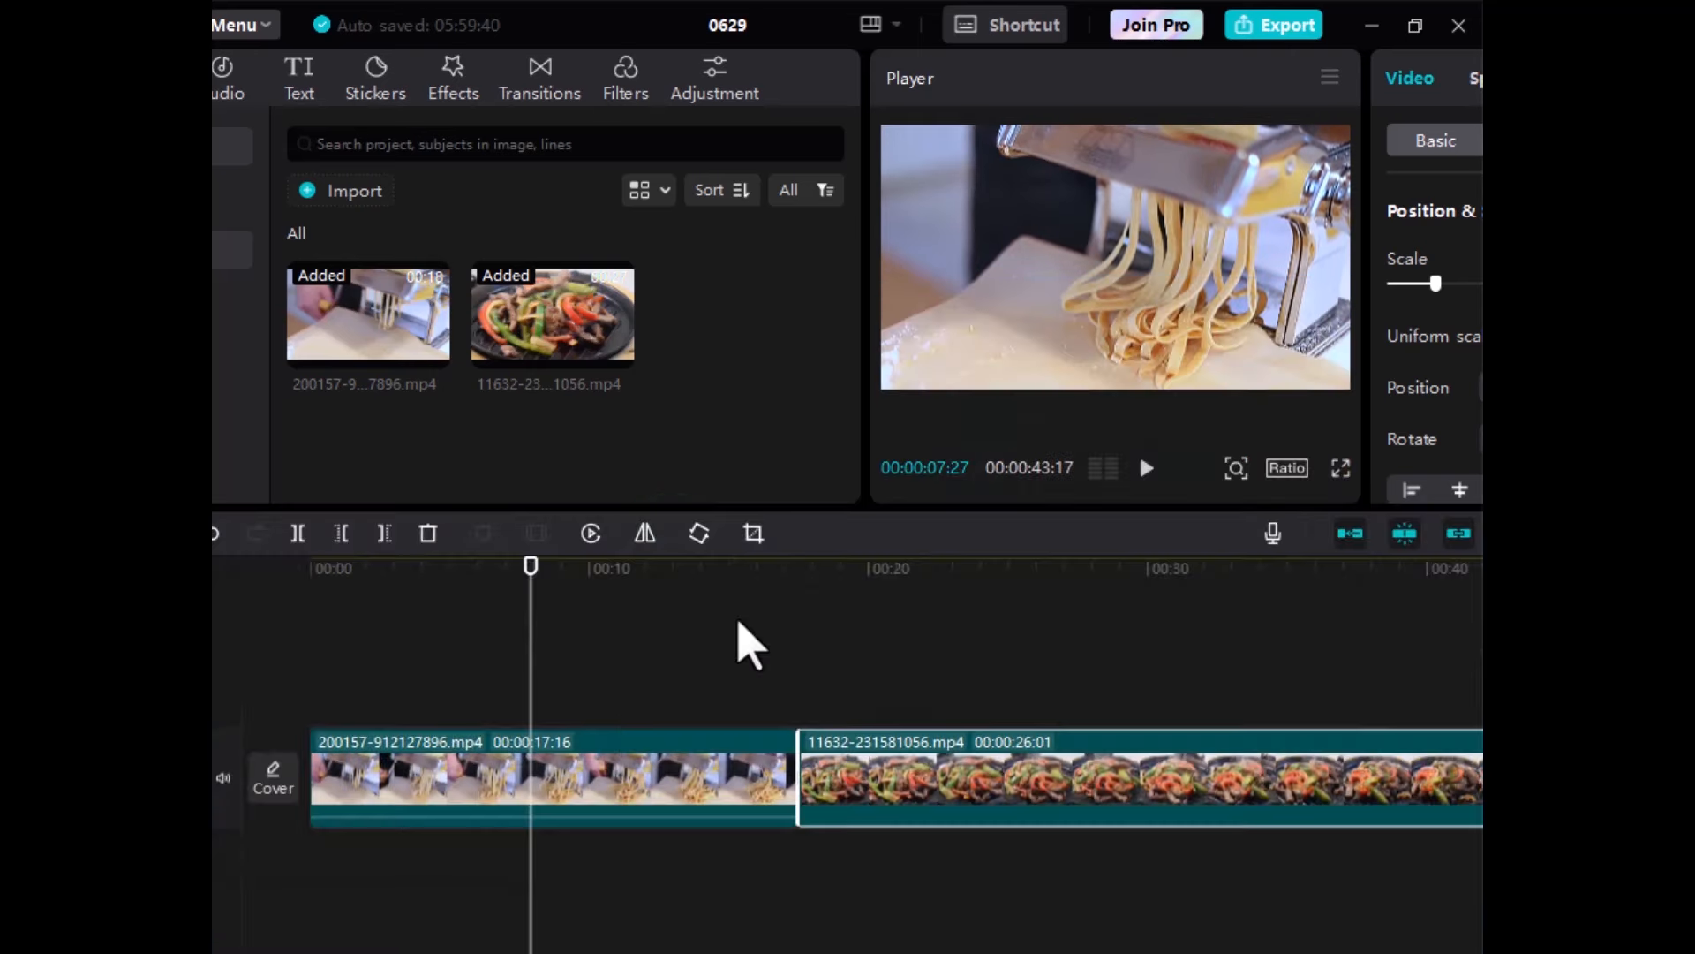
pyautogui.click(738, 618)
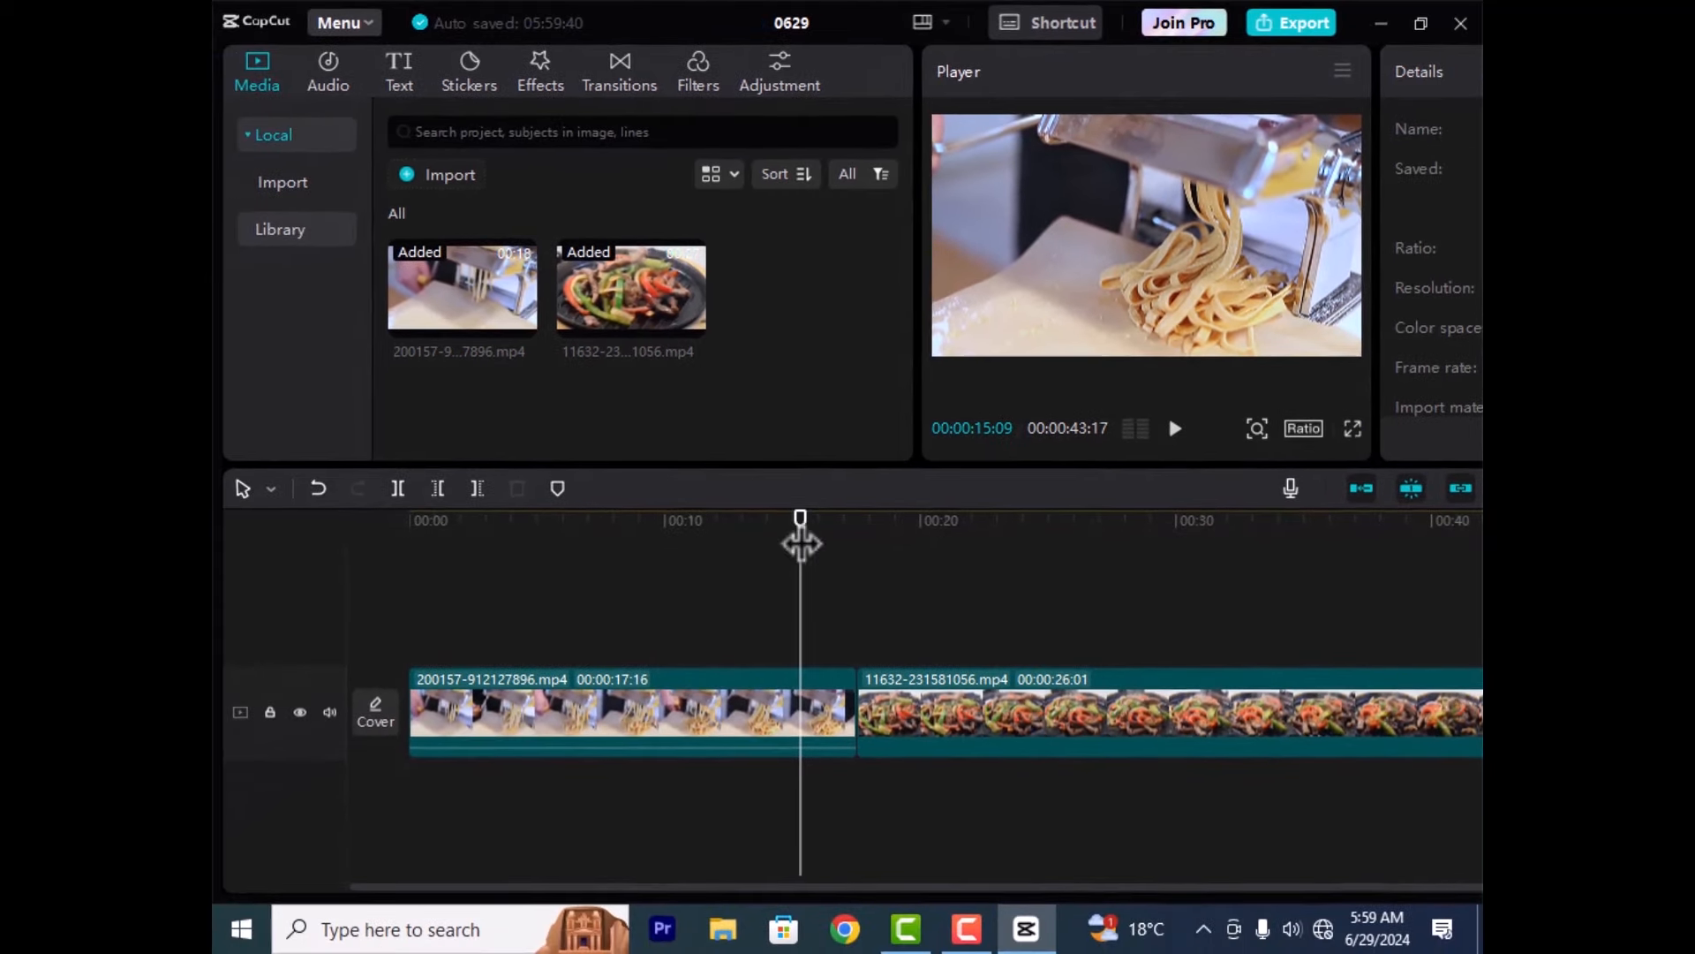
pyautogui.moveTo(801, 545)
pyautogui.mouseDown()
pyautogui.moveTo(905, 594)
pyautogui.moveTo(829, 571)
pyautogui.moveTo(901, 578)
pyautogui.moveTo(799, 568)
pyautogui.mouseUp()
# Move the clip 11632-231581056.mp4 to a second track above the pasta clip and play the overlap to 00:00:18:14
pyautogui.moveTo(1027, 729); pyautogui.dragTo(636, 647)
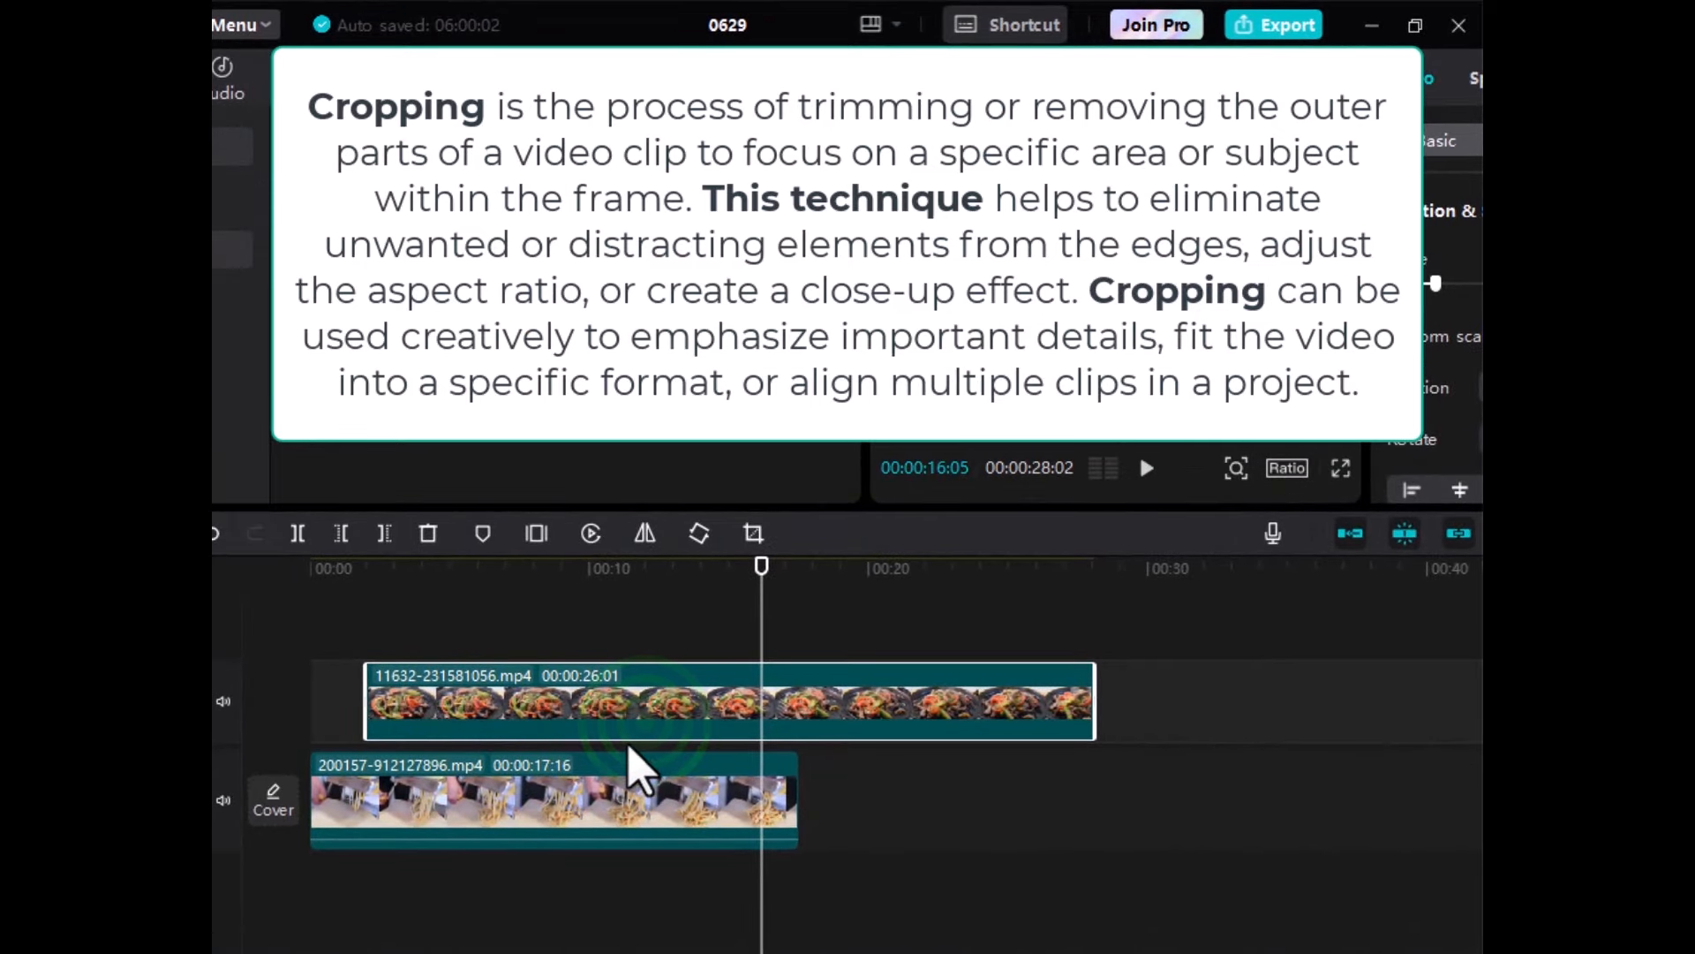
pyautogui.press('space')
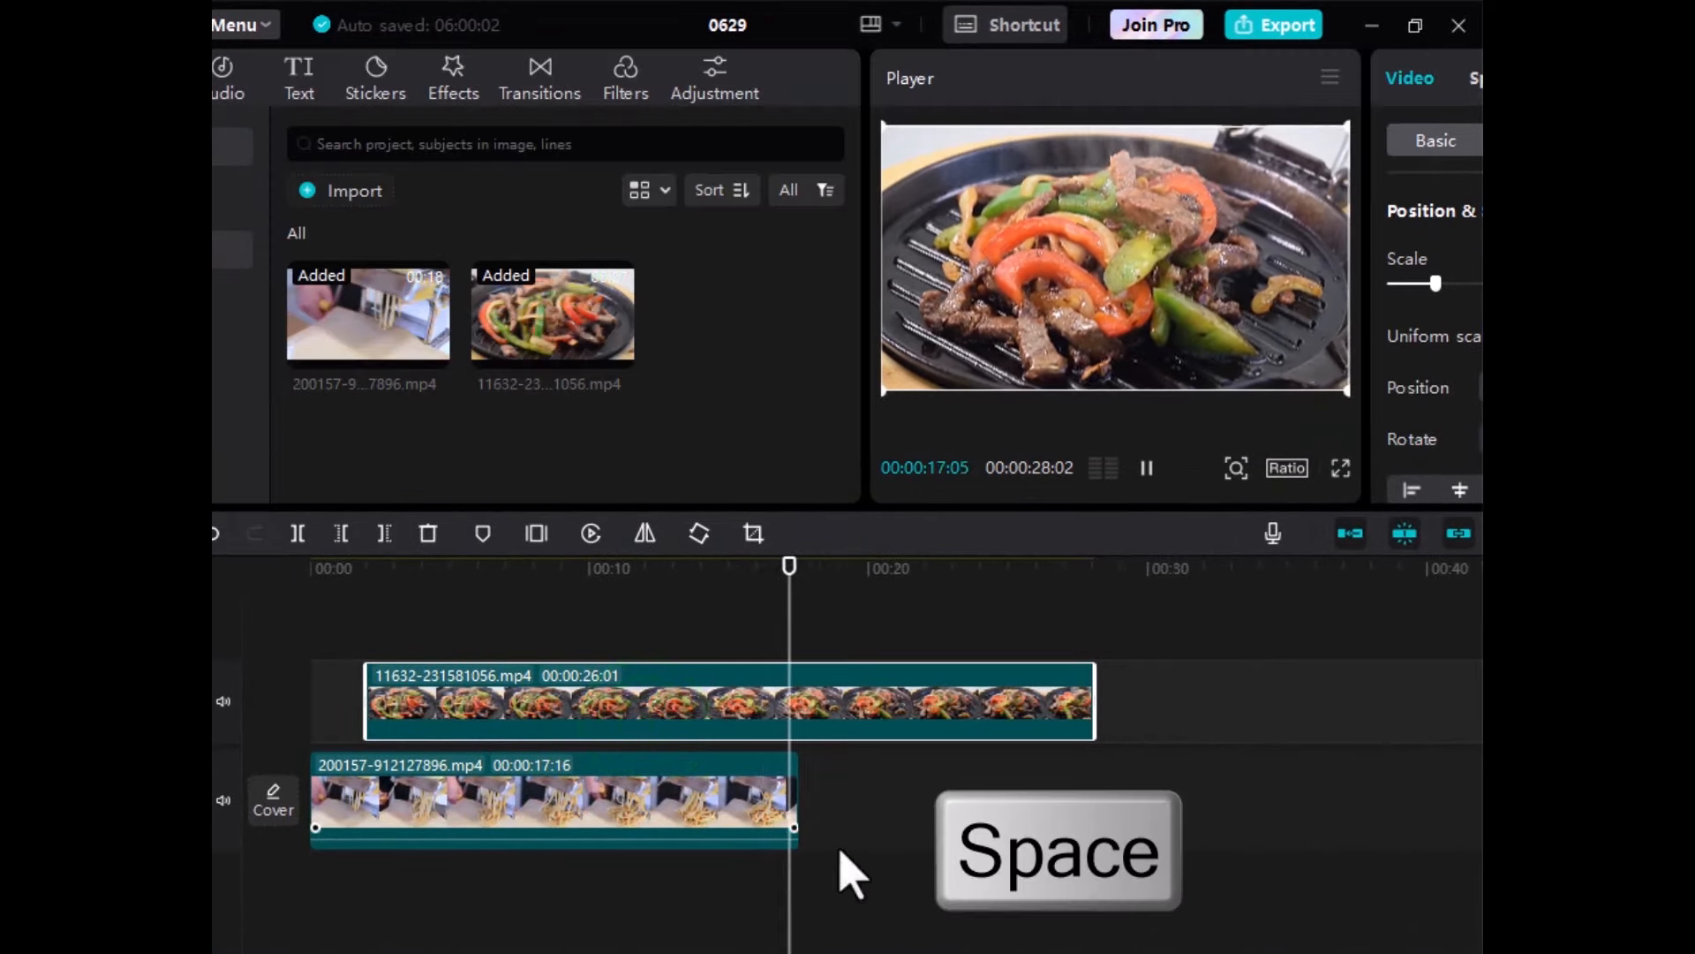
pyautogui.click(1134, 487)
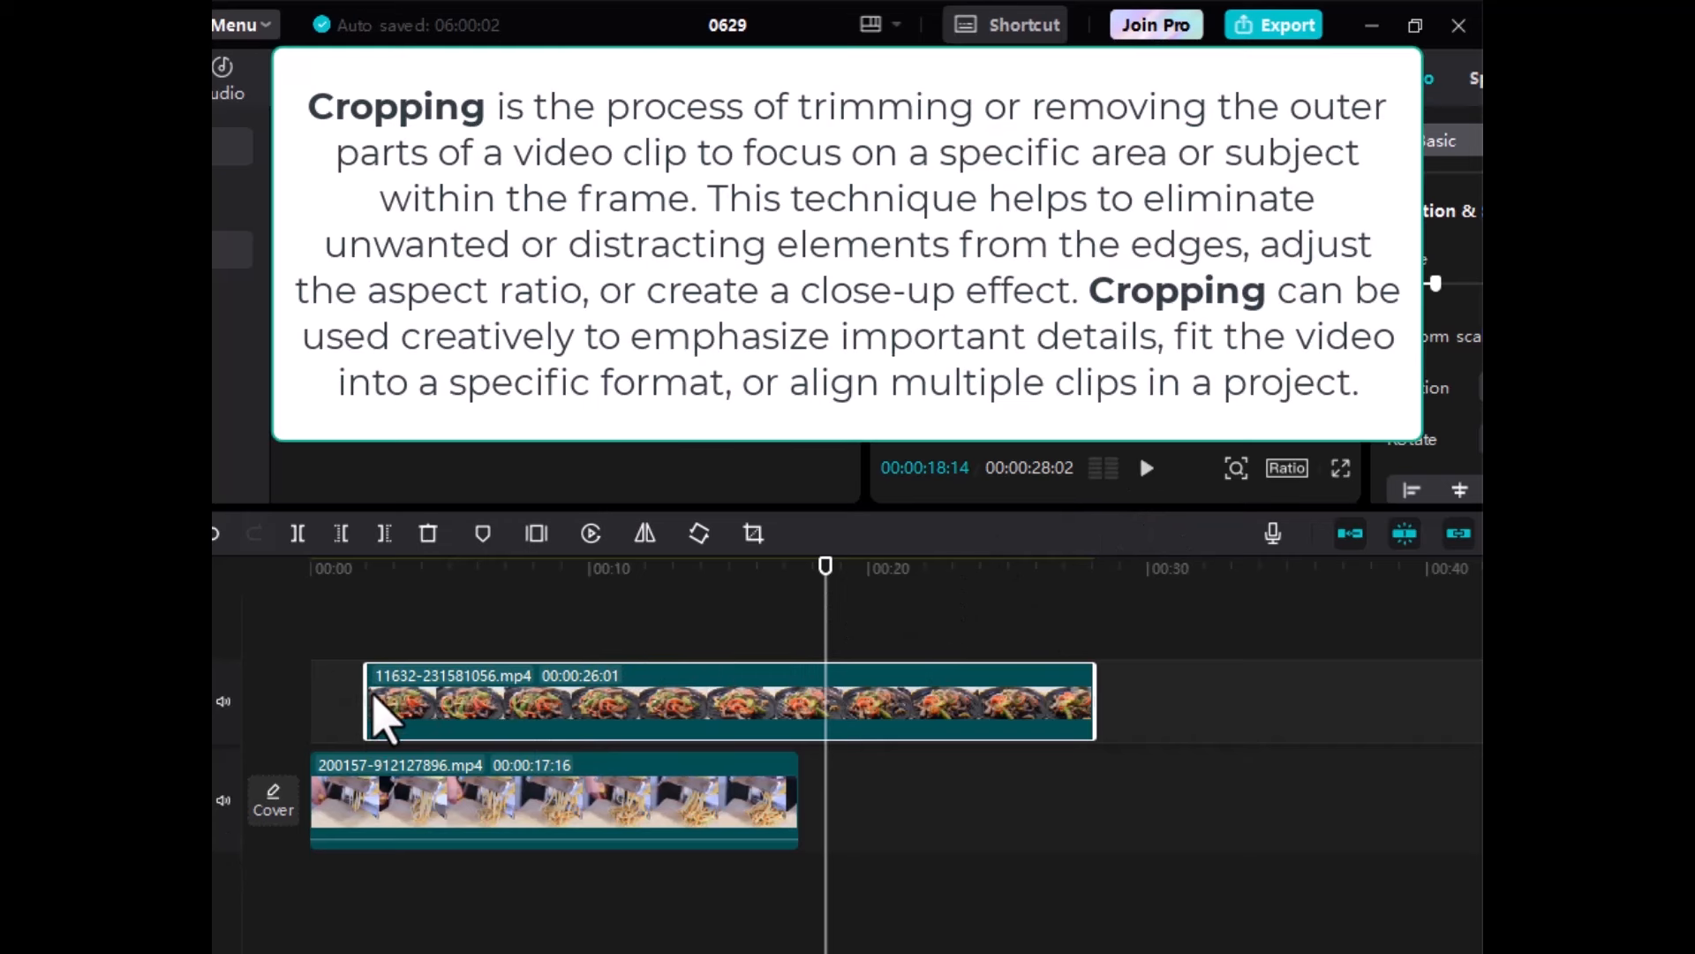
# Trim both ends of the upper beef and peppers clip to a piece about 5 seconds long over the pasta clip and play across it
pyautogui.moveTo(369, 706); pyautogui.dragTo(736, 758)
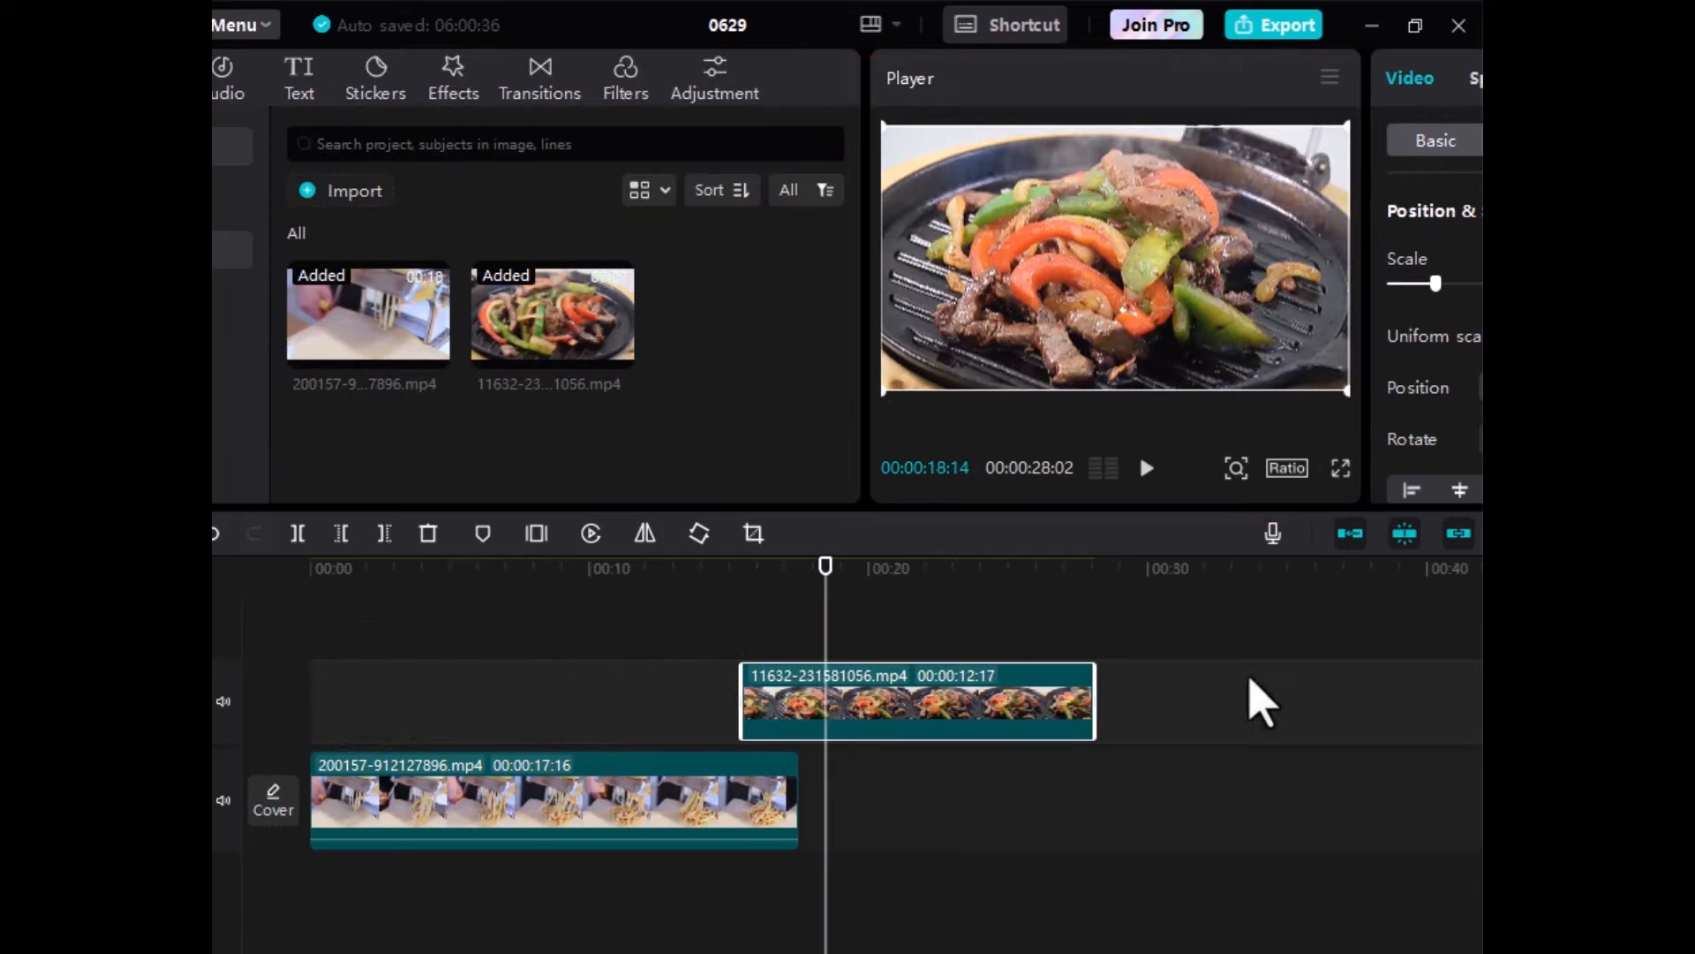
pyautogui.moveTo(1097, 711); pyautogui.dragTo(576, 717)
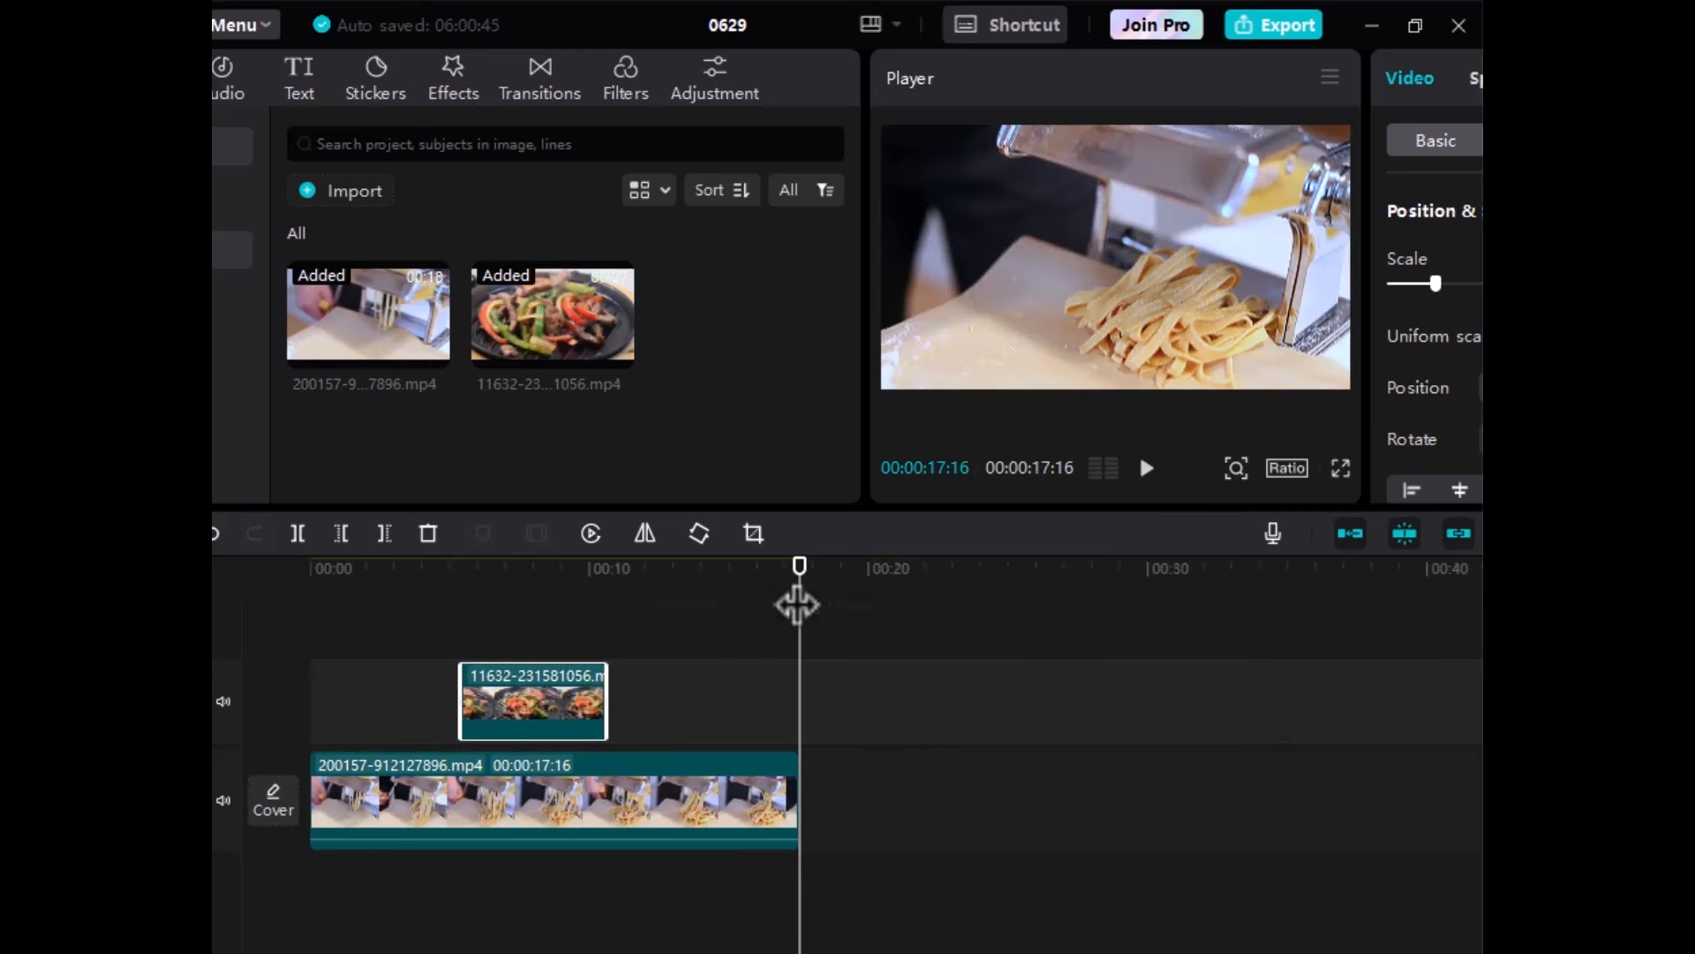
pyautogui.moveTo(805, 590); pyautogui.dragTo(465, 606)
pyautogui.press('space')
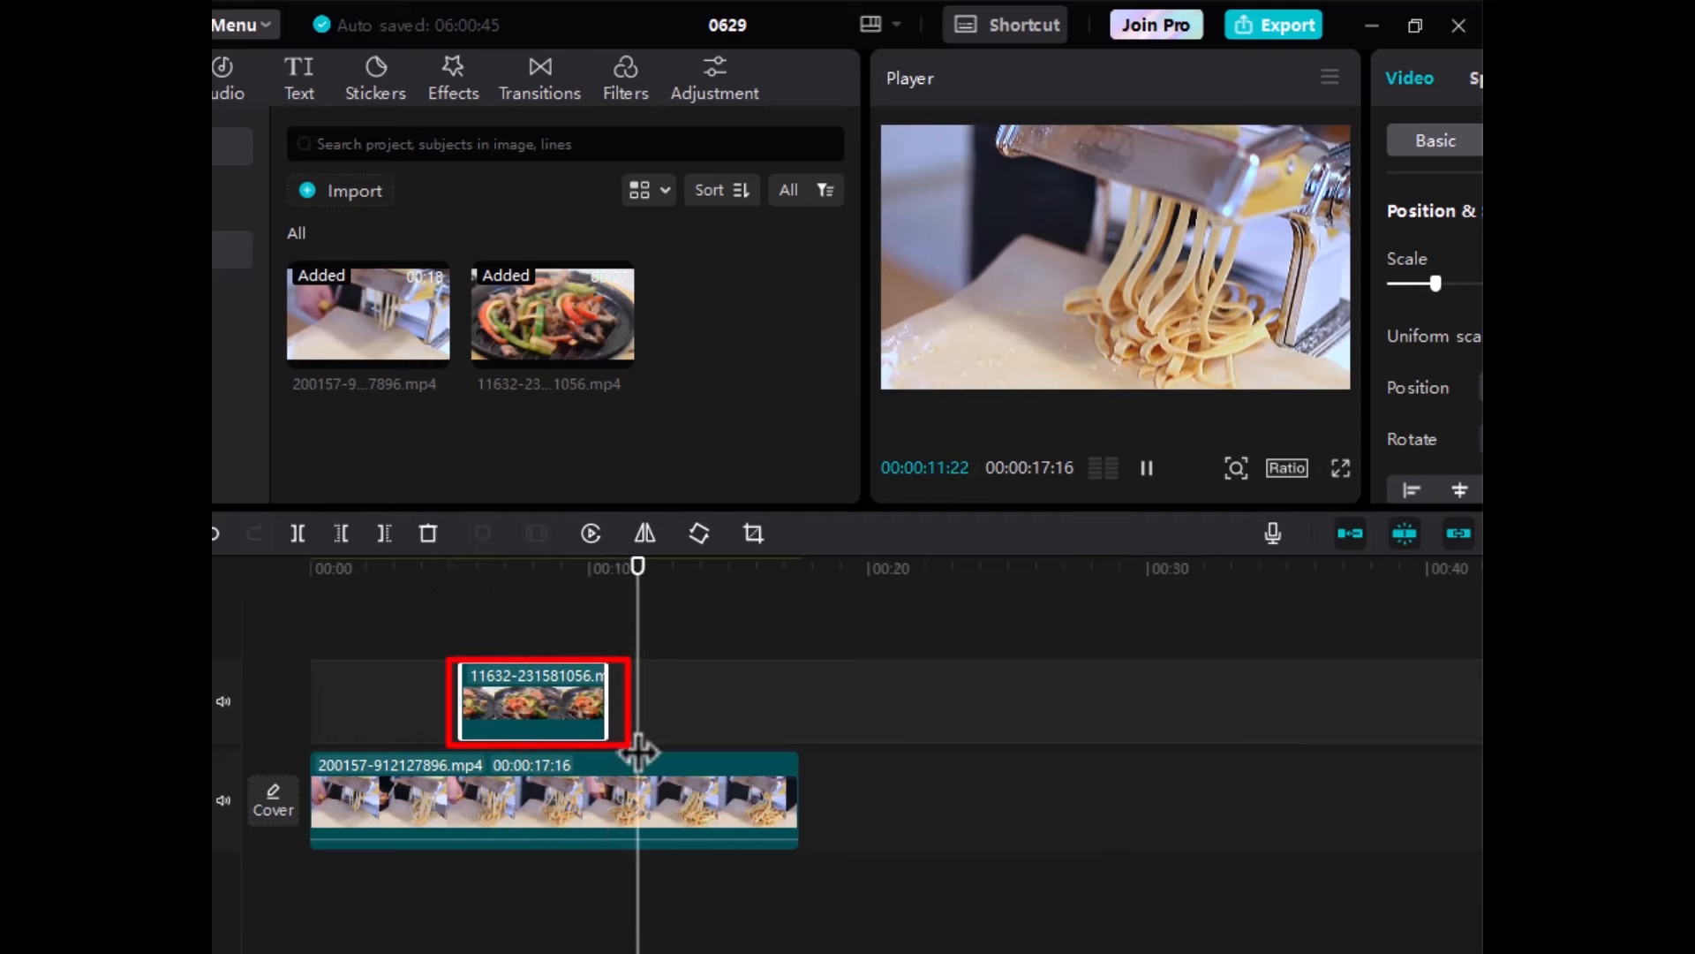
pyautogui.press('space')
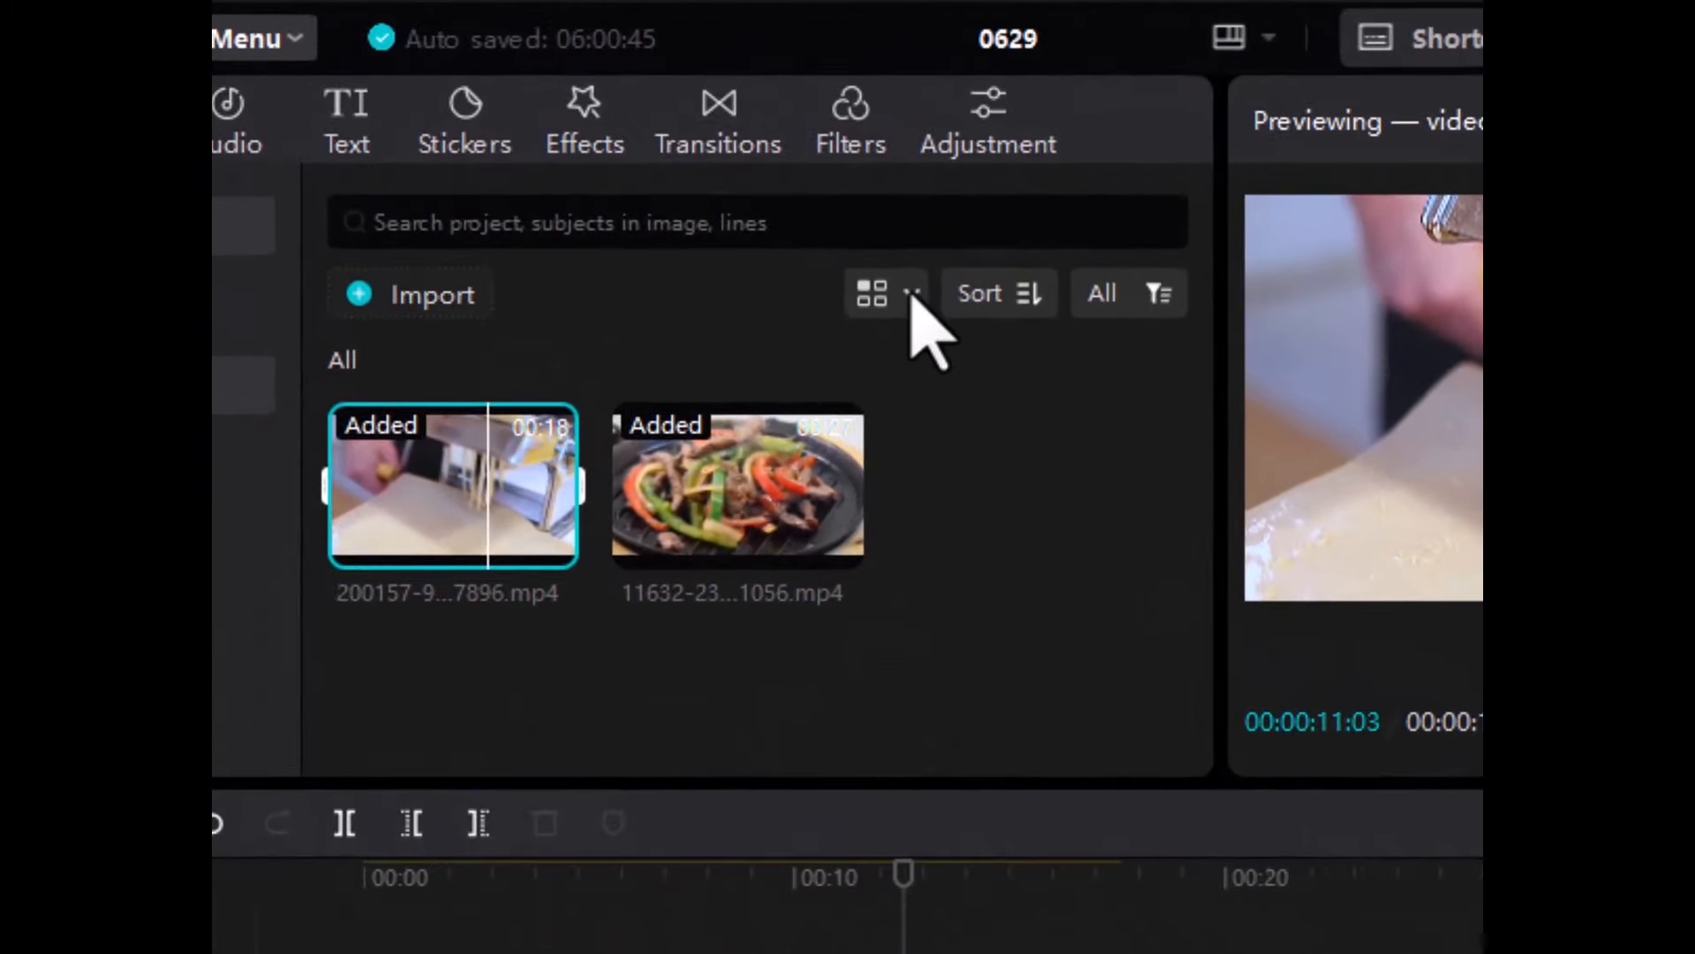
# Switch the imported media display to List and select the pasta clip 200157-912127896.mp4 there
pyautogui.click(912, 295)
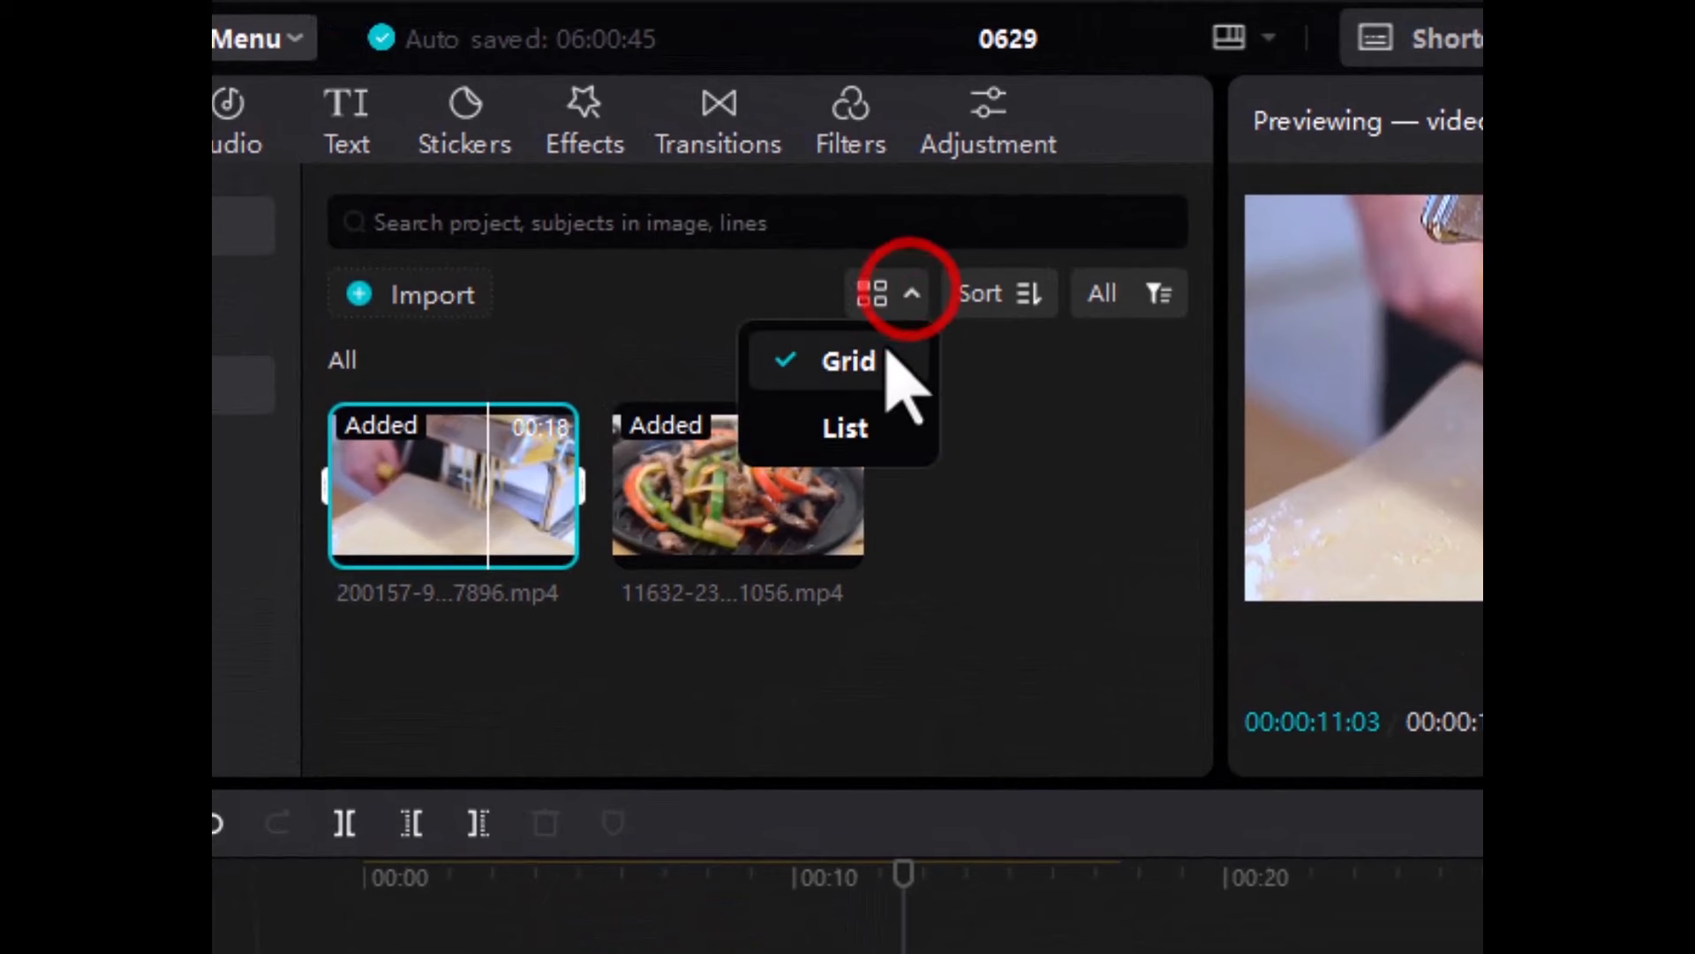
pyautogui.click(849, 433)
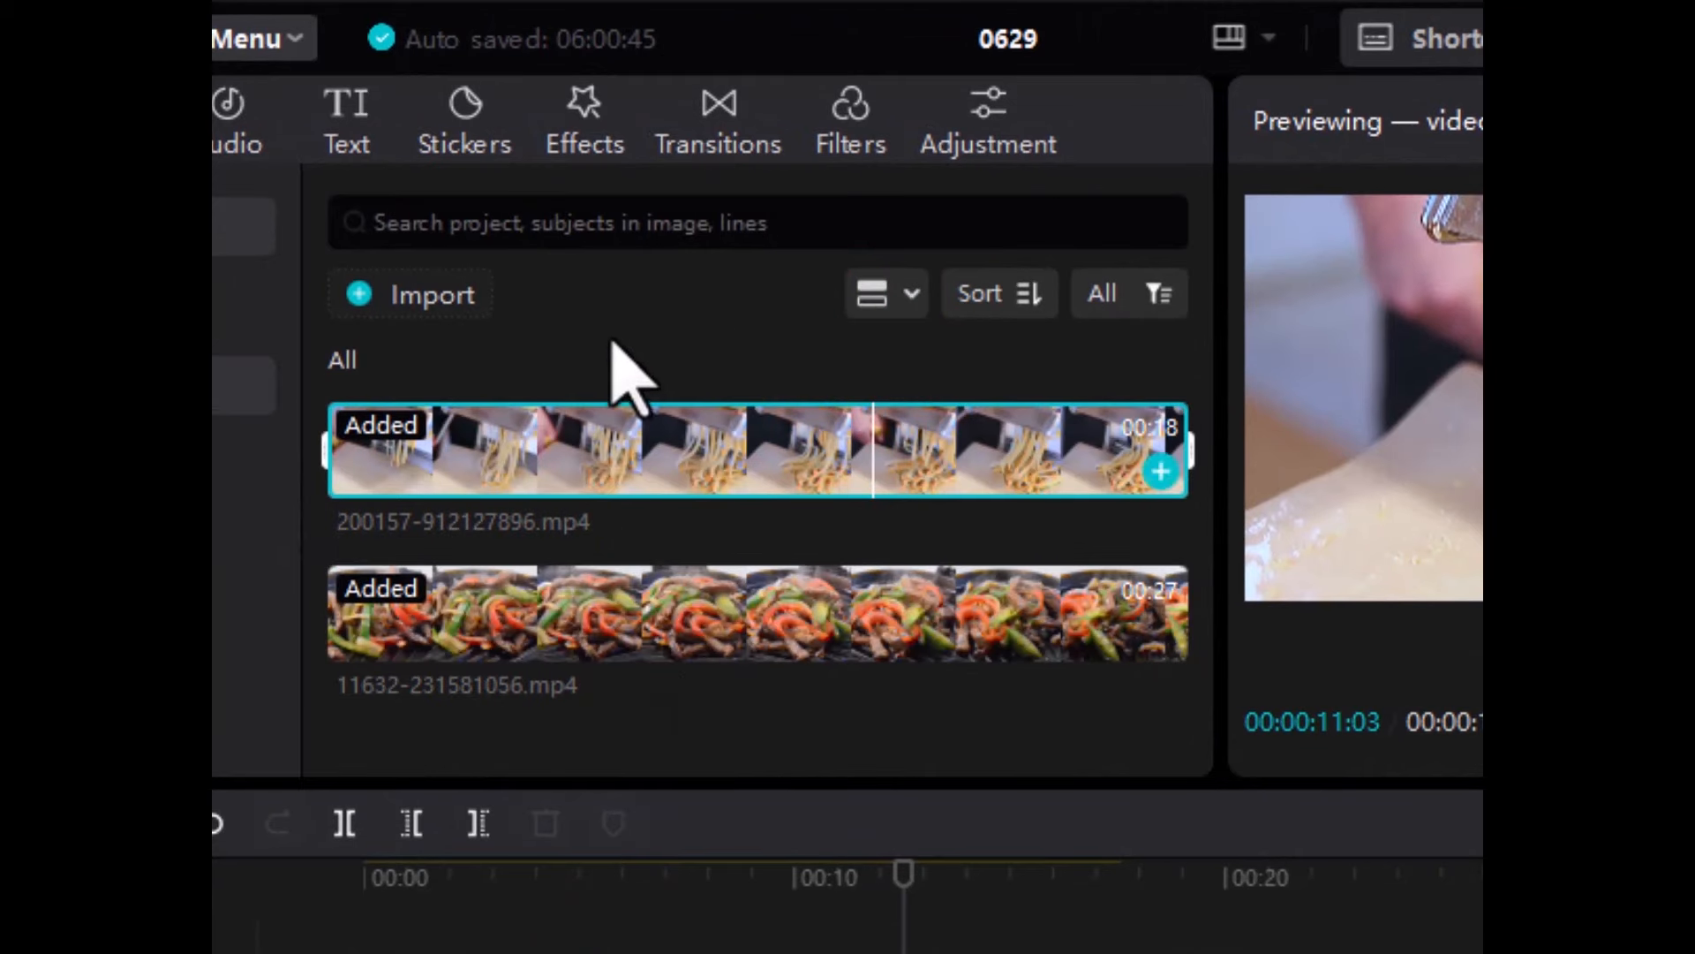
pyautogui.click(697, 455)
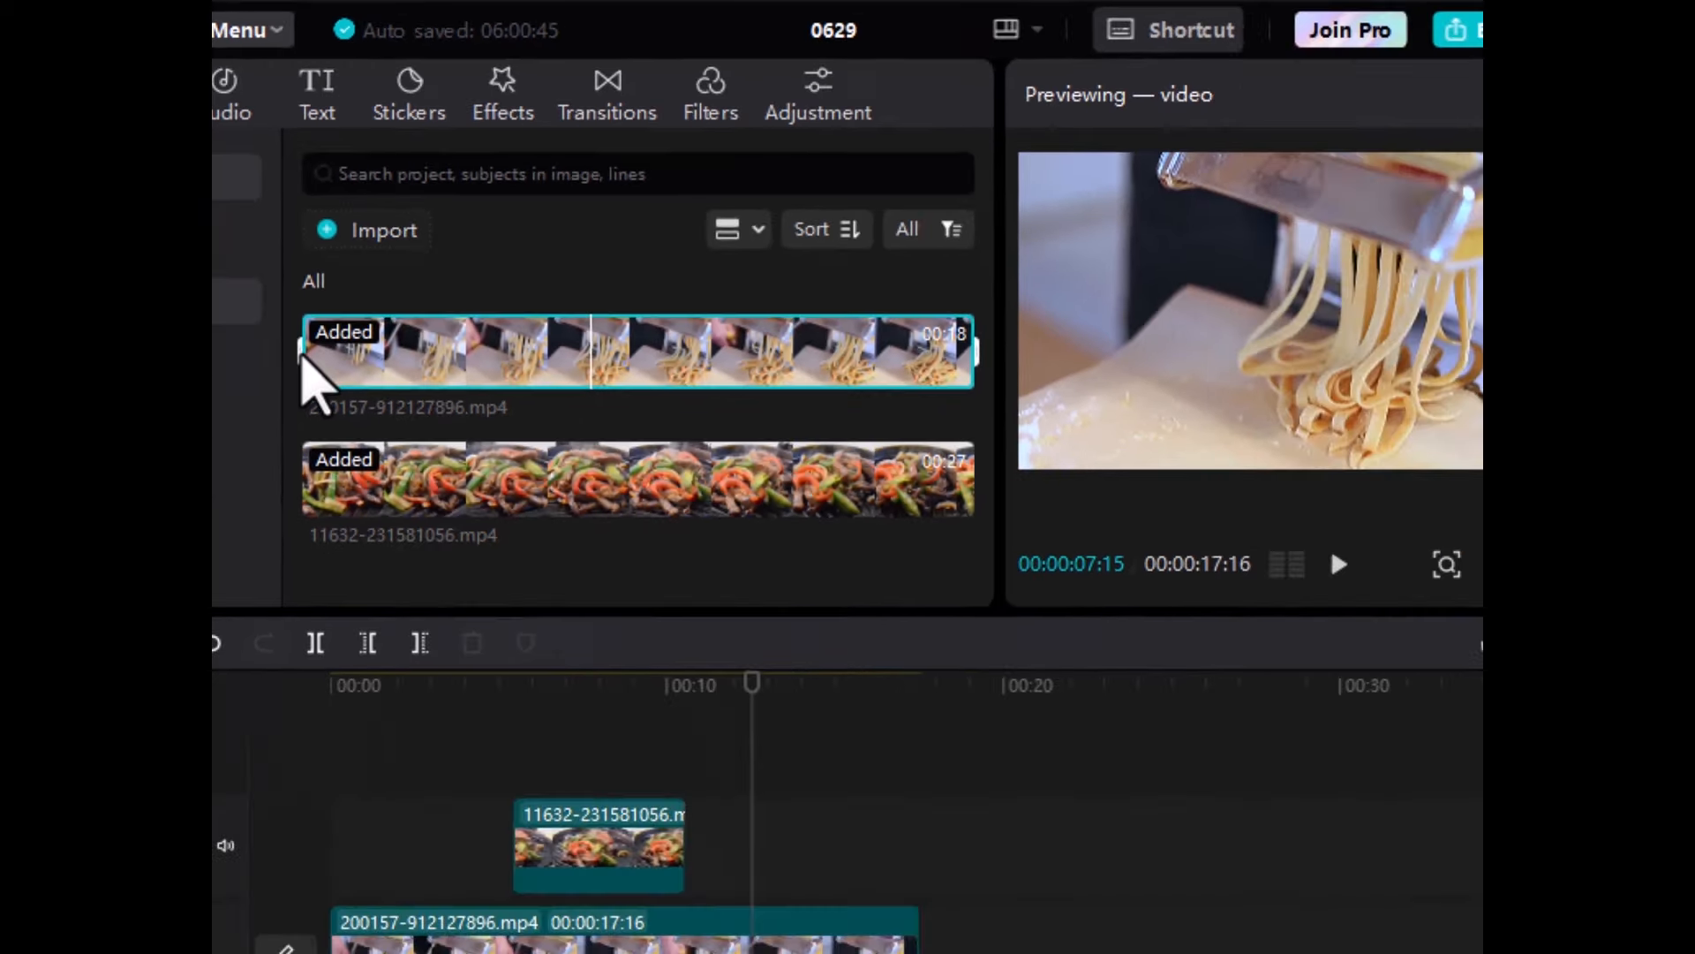
# Mark the range from 00:00:06:11 to 00:00:10:21 of the pasta clip in the media library
pyautogui.moveTo(328, 451); pyautogui.dragTo(395, 479)
pyautogui.moveTo(341, 338); pyautogui.dragTo(511, 391)
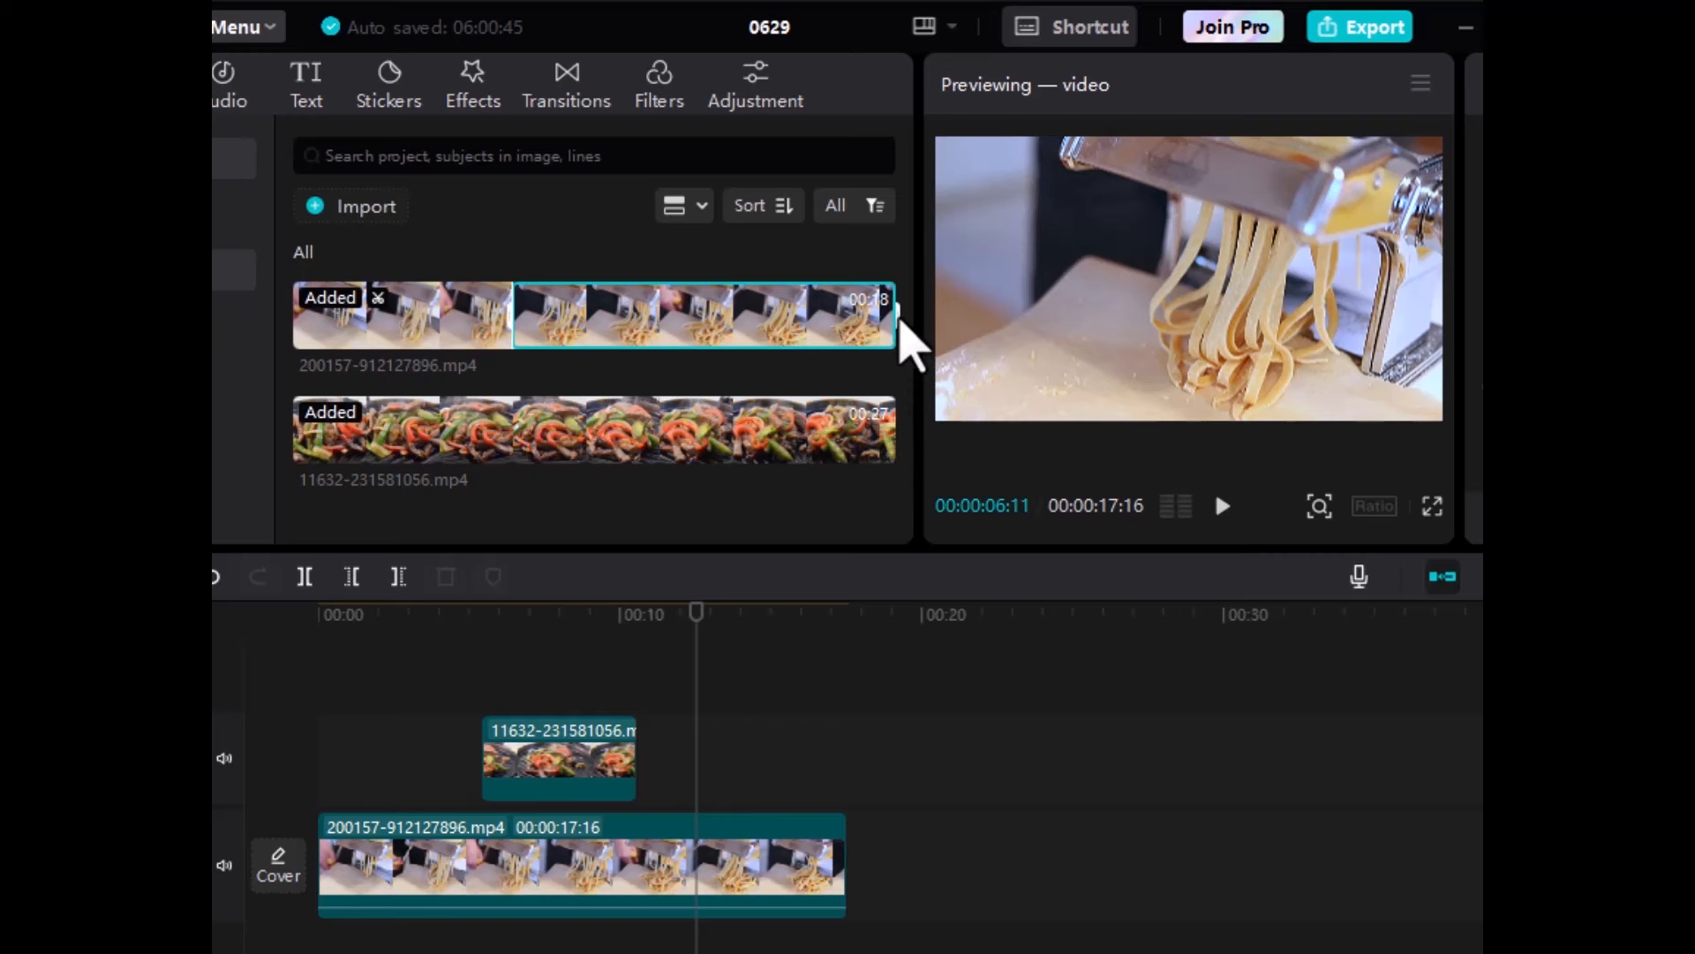
pyautogui.moveTo(894, 322); pyautogui.dragTo(661, 311)
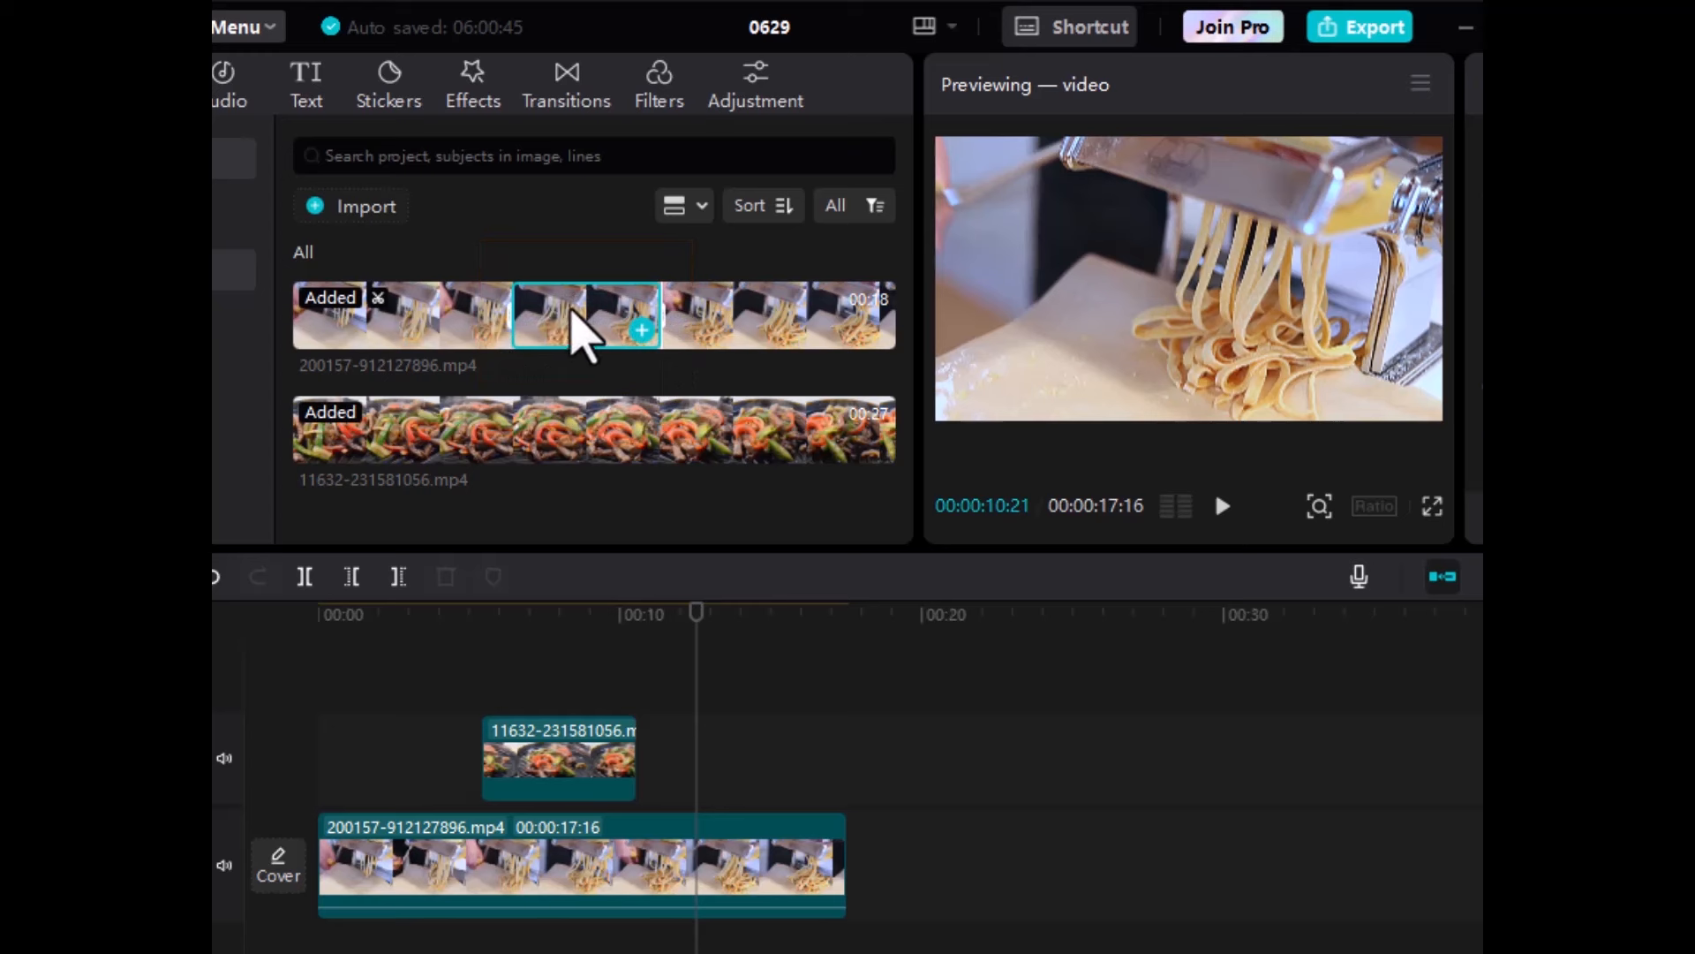
# Place the marked pasta section on the upper track at 00:00:12:16, after the beef and peppers piece, and play it
pyautogui.moveTo(596, 331); pyautogui.dragTo(764, 768)
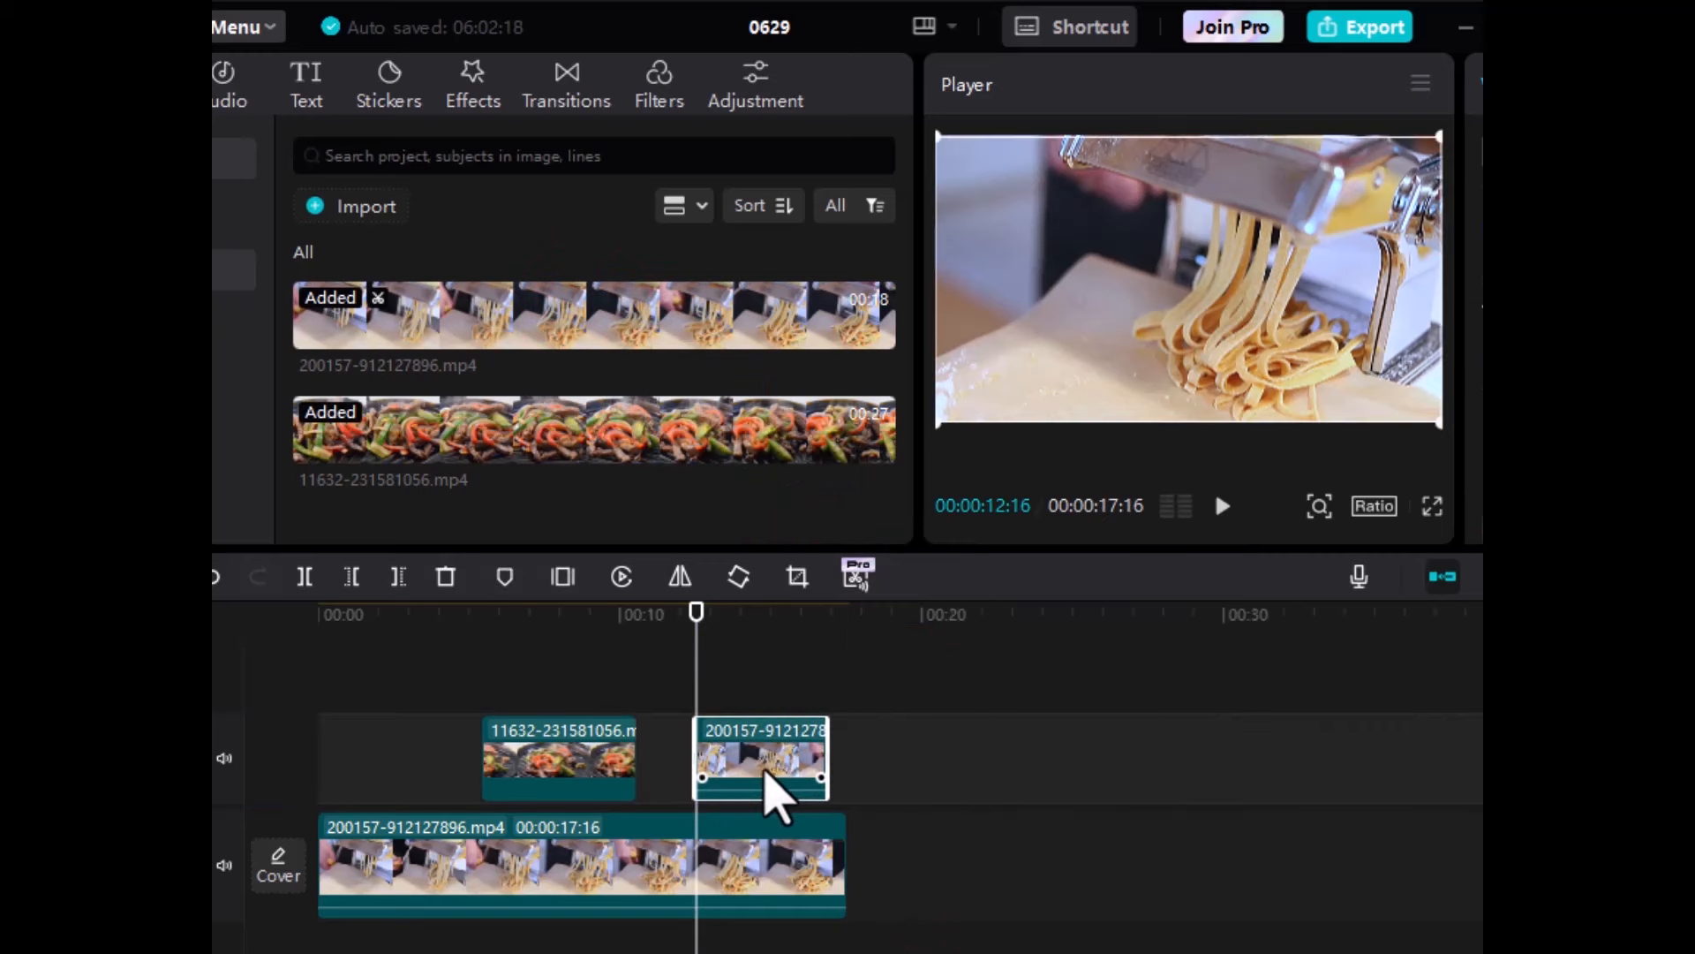
pyautogui.press('space')
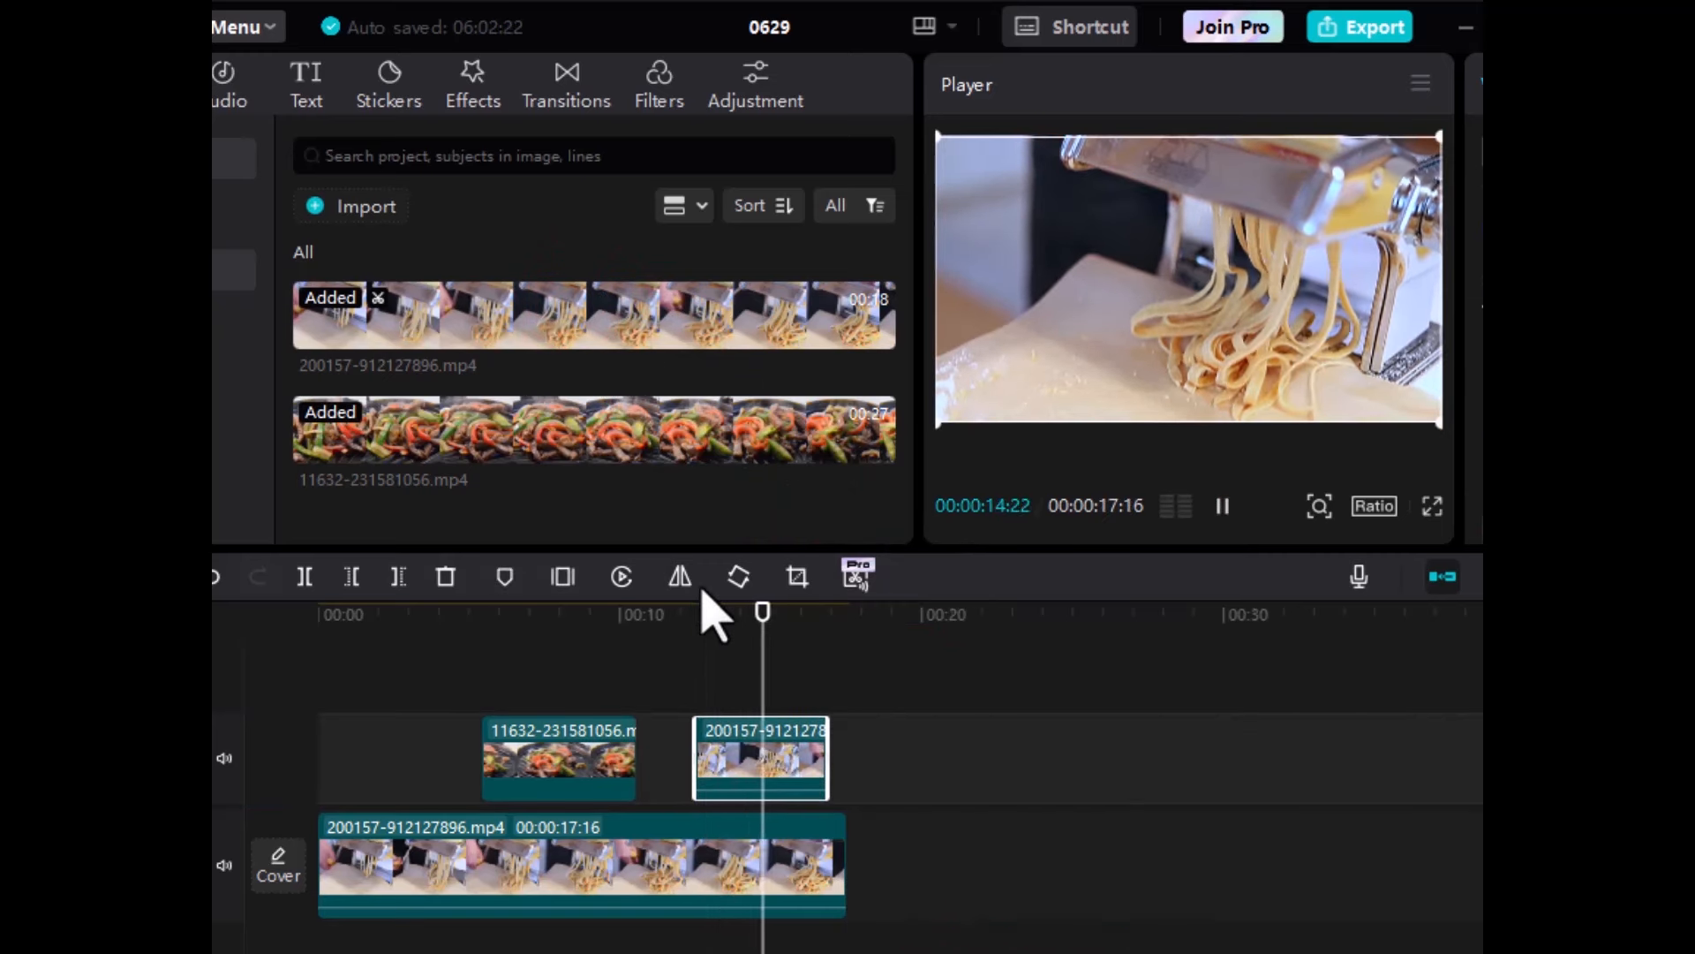
pyautogui.press('space')
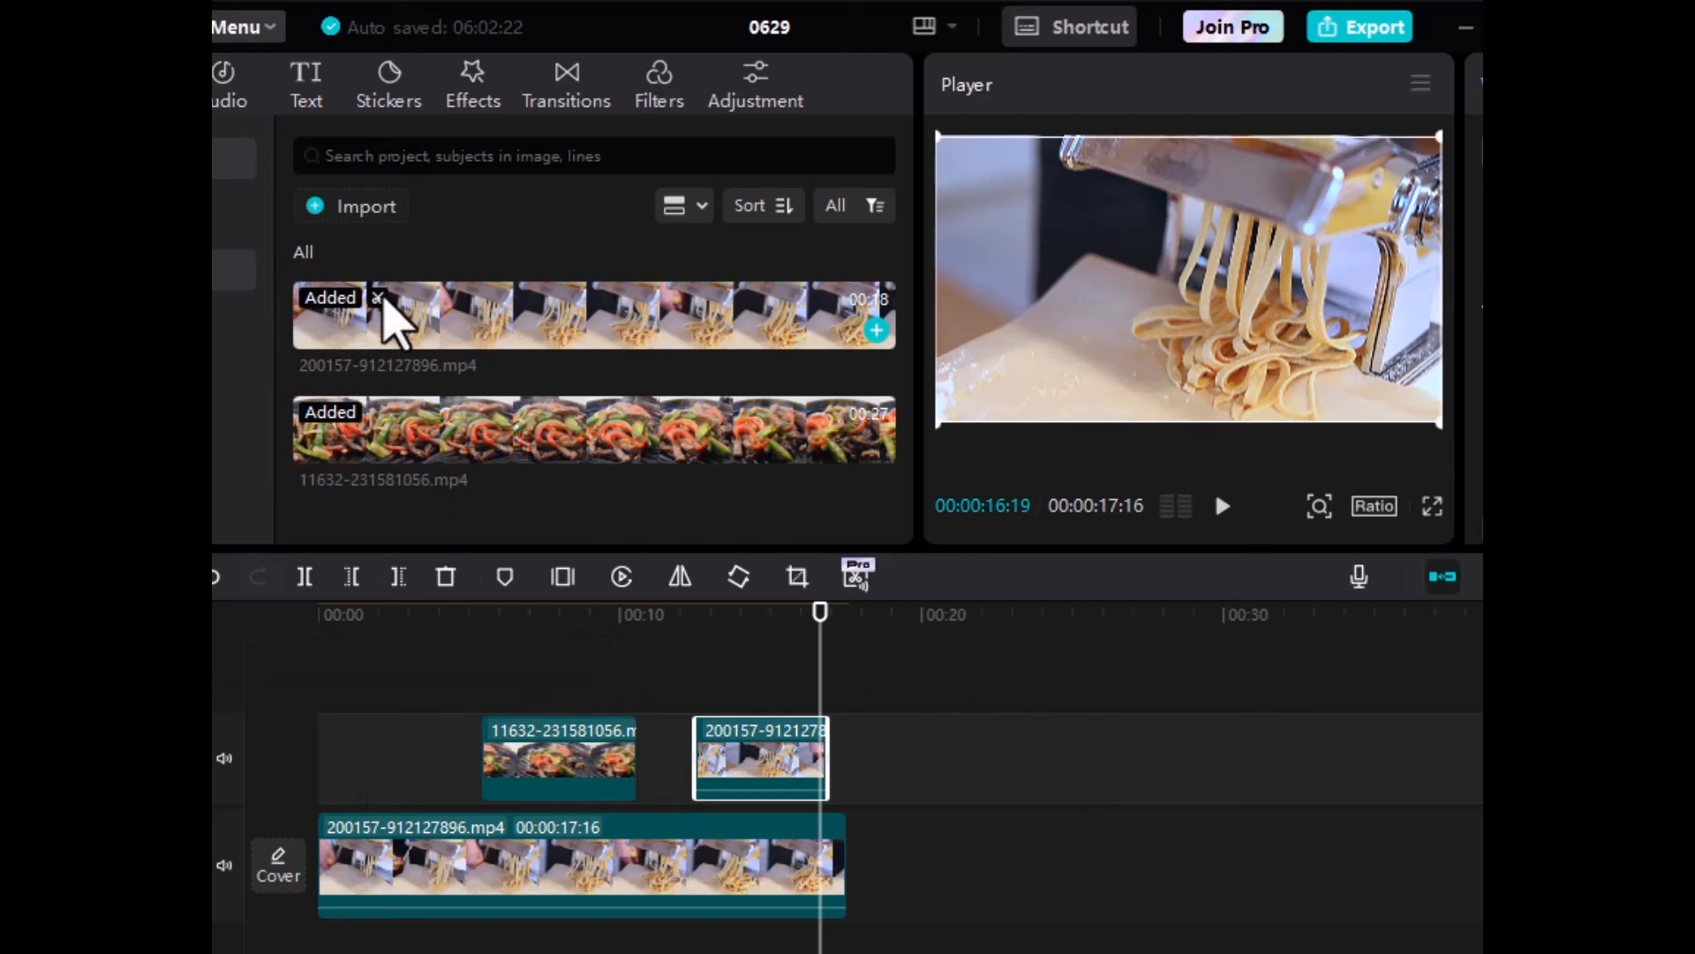
# Clear the marked range of the pasta clip in the media library so its full length is selected
pyautogui.click(488, 303)
pyautogui.click(477, 315)
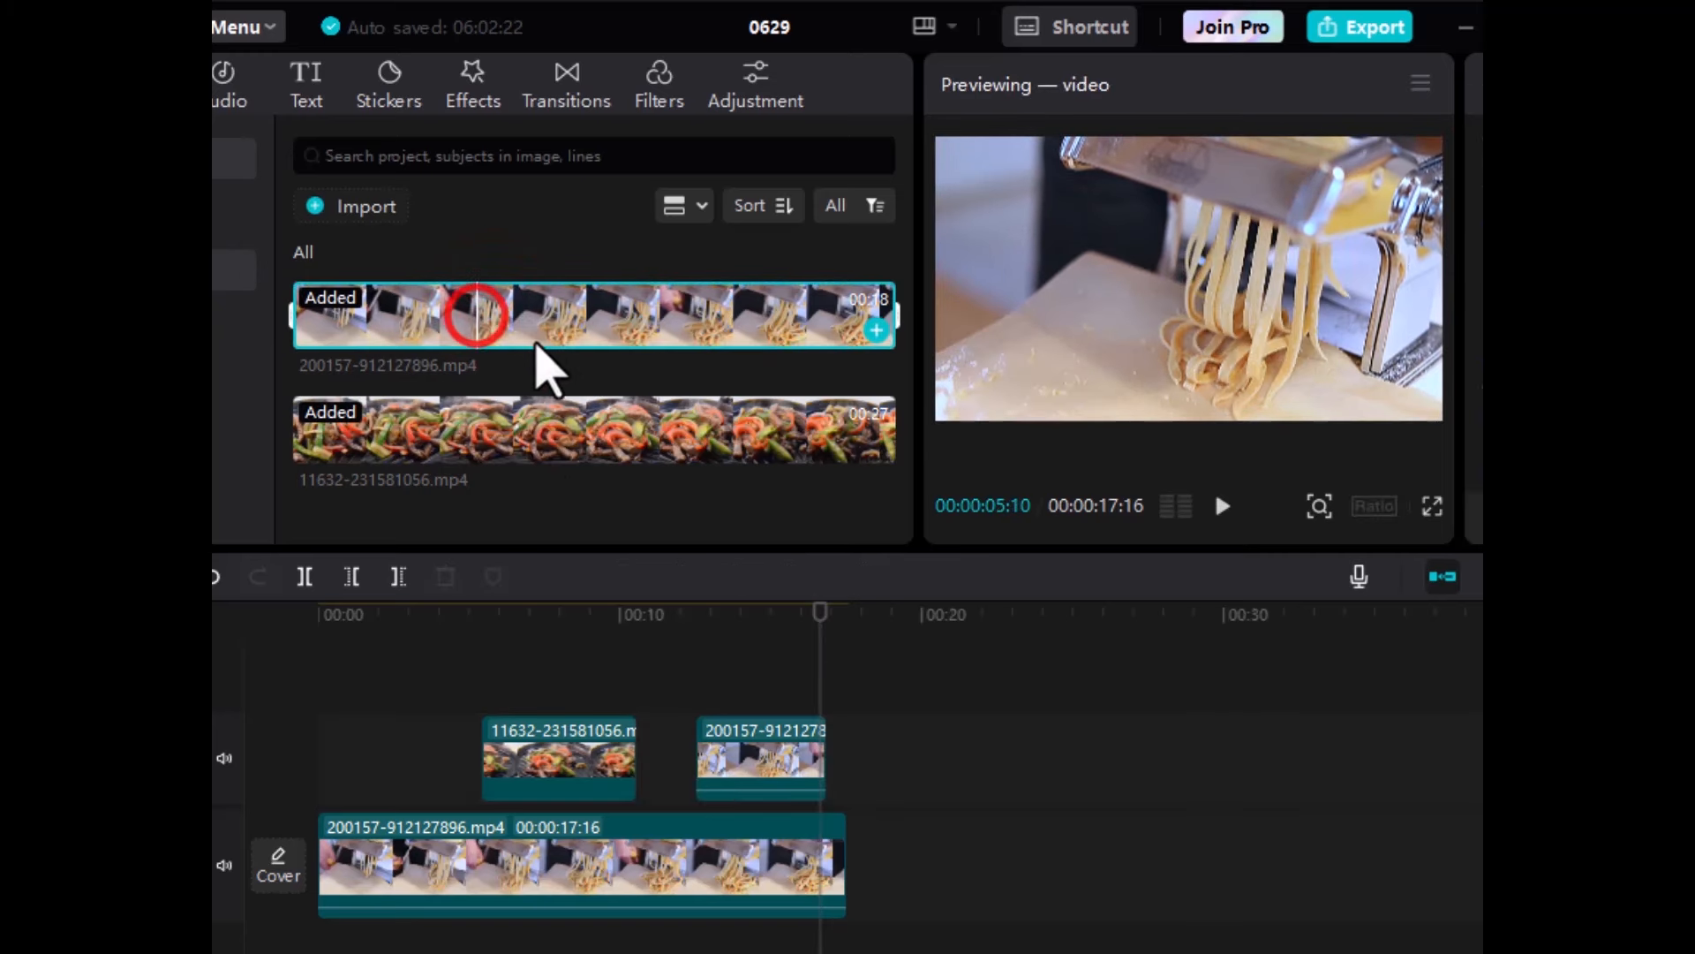
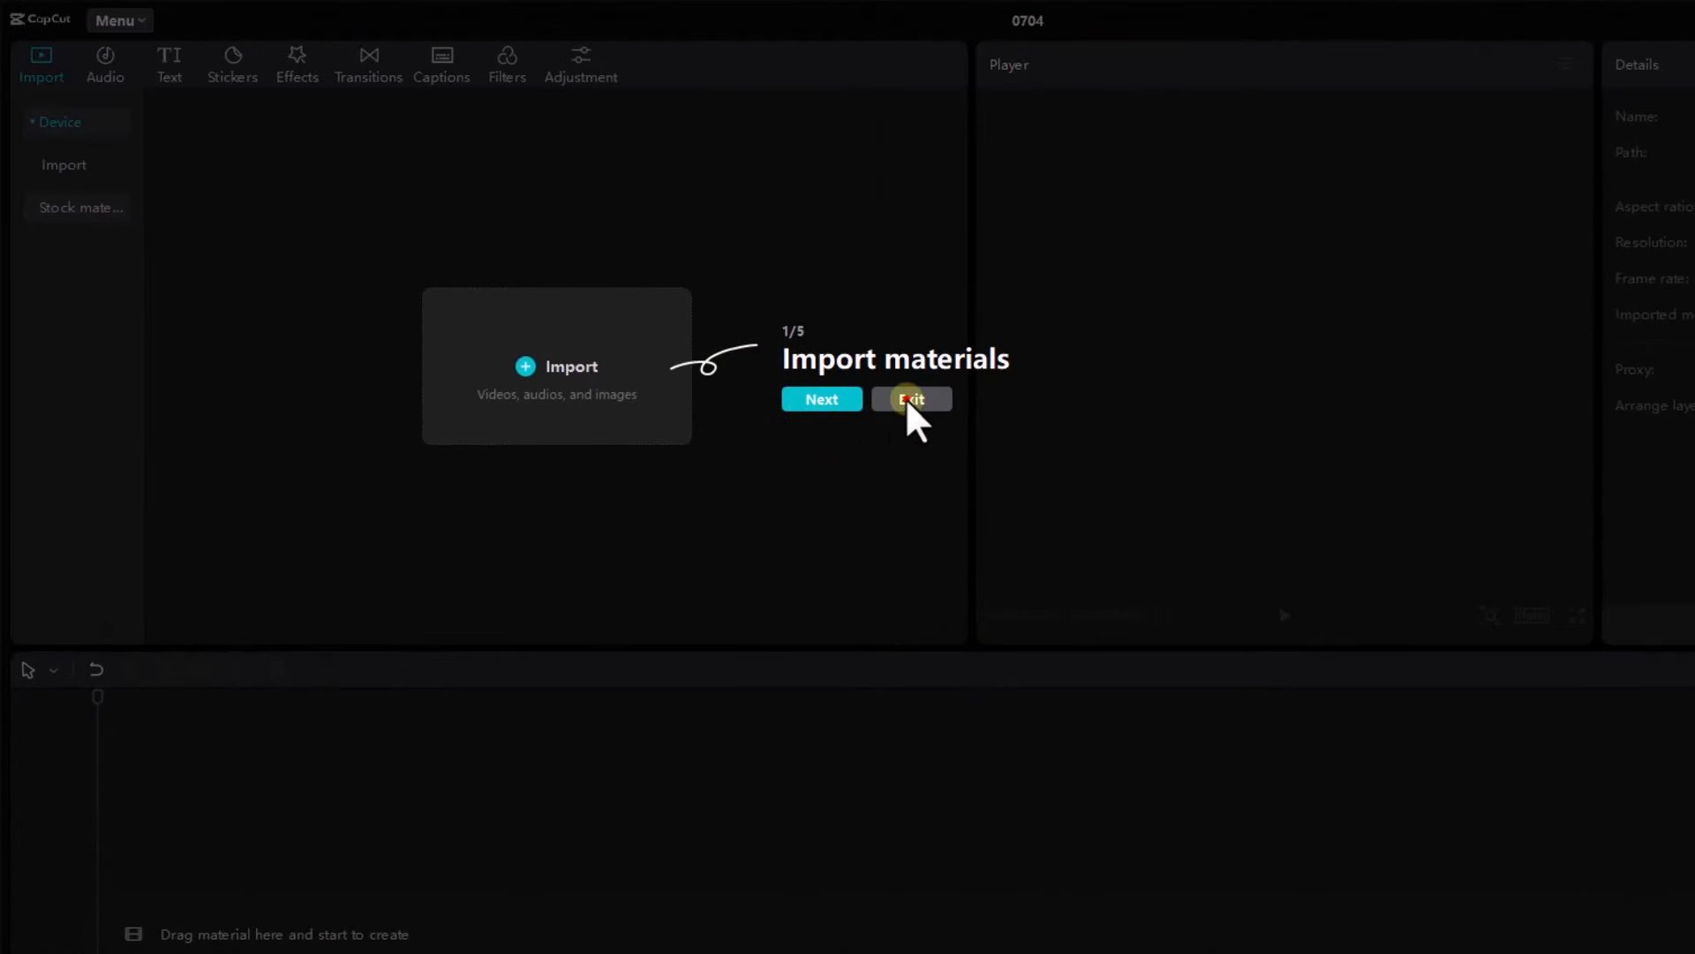
pyautogui.click(909, 400)
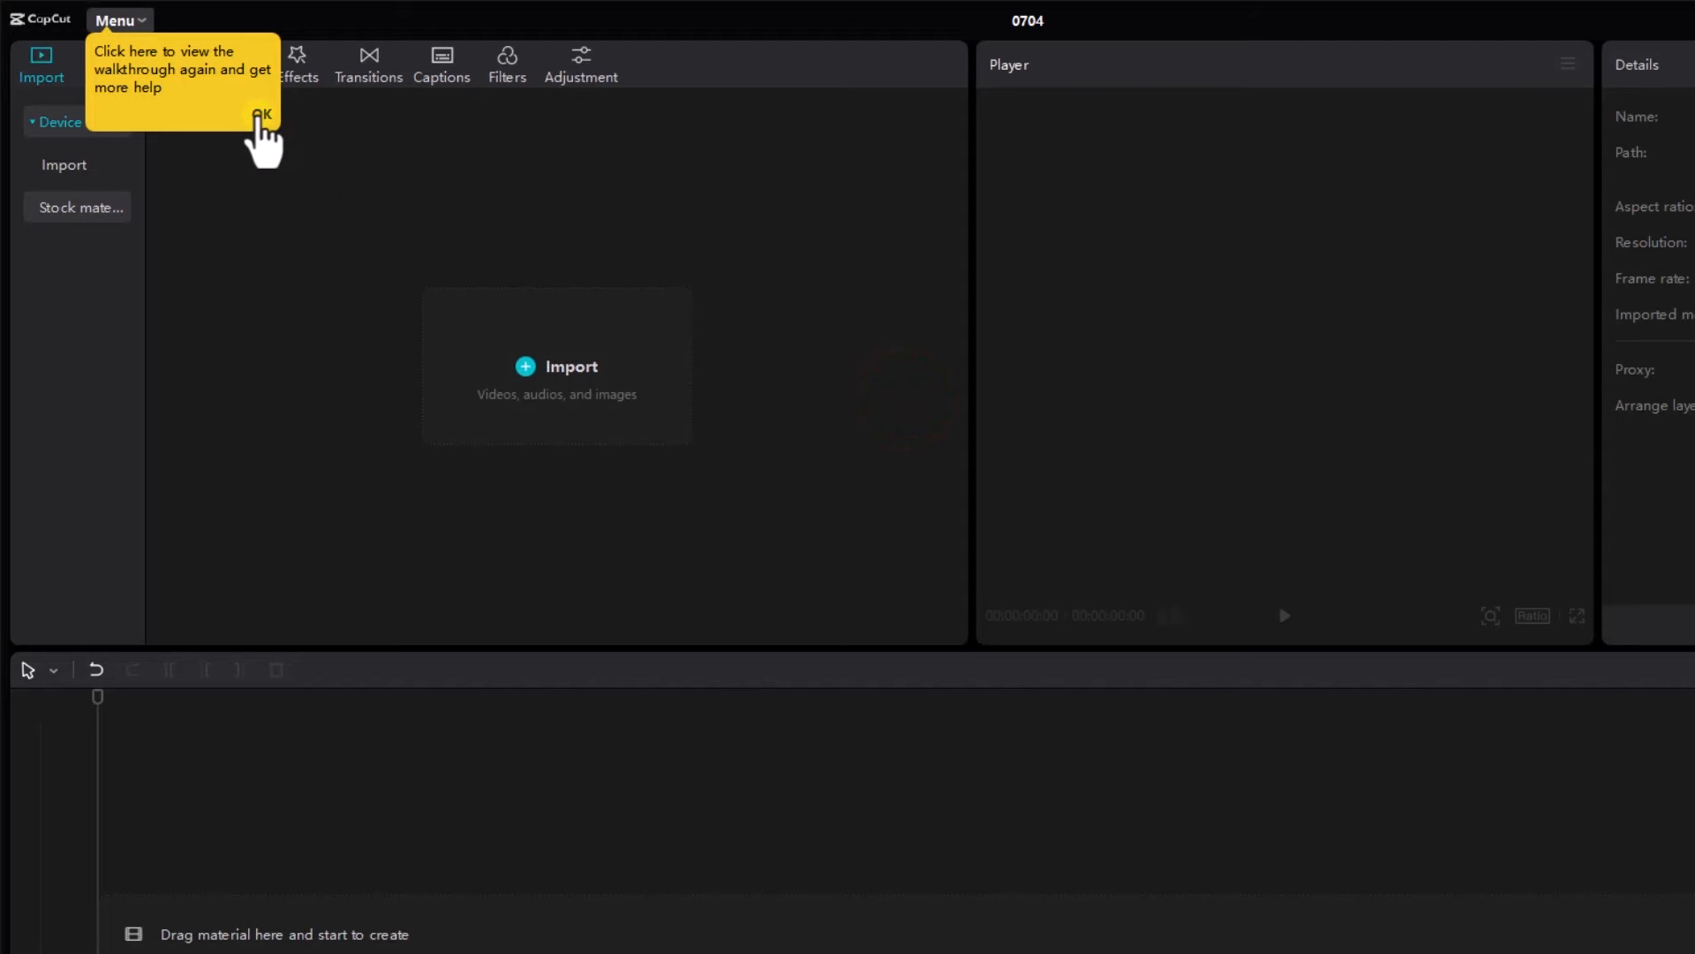
pyautogui.click(261, 115)
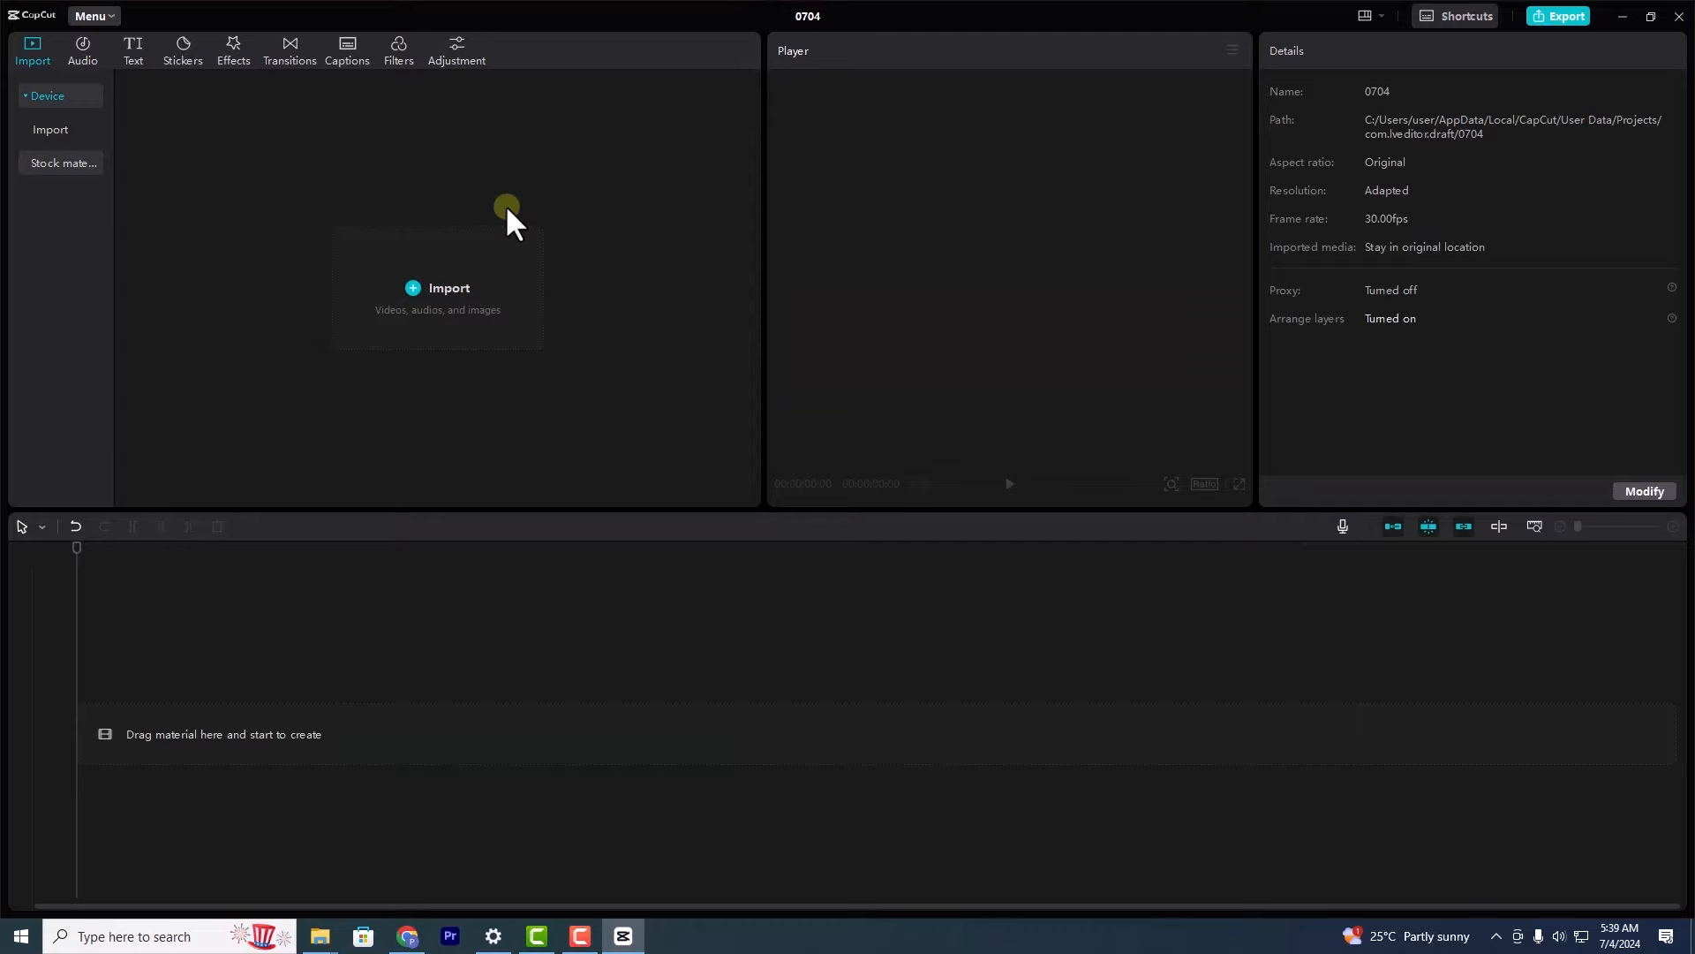
pyautogui.click(607, 418)
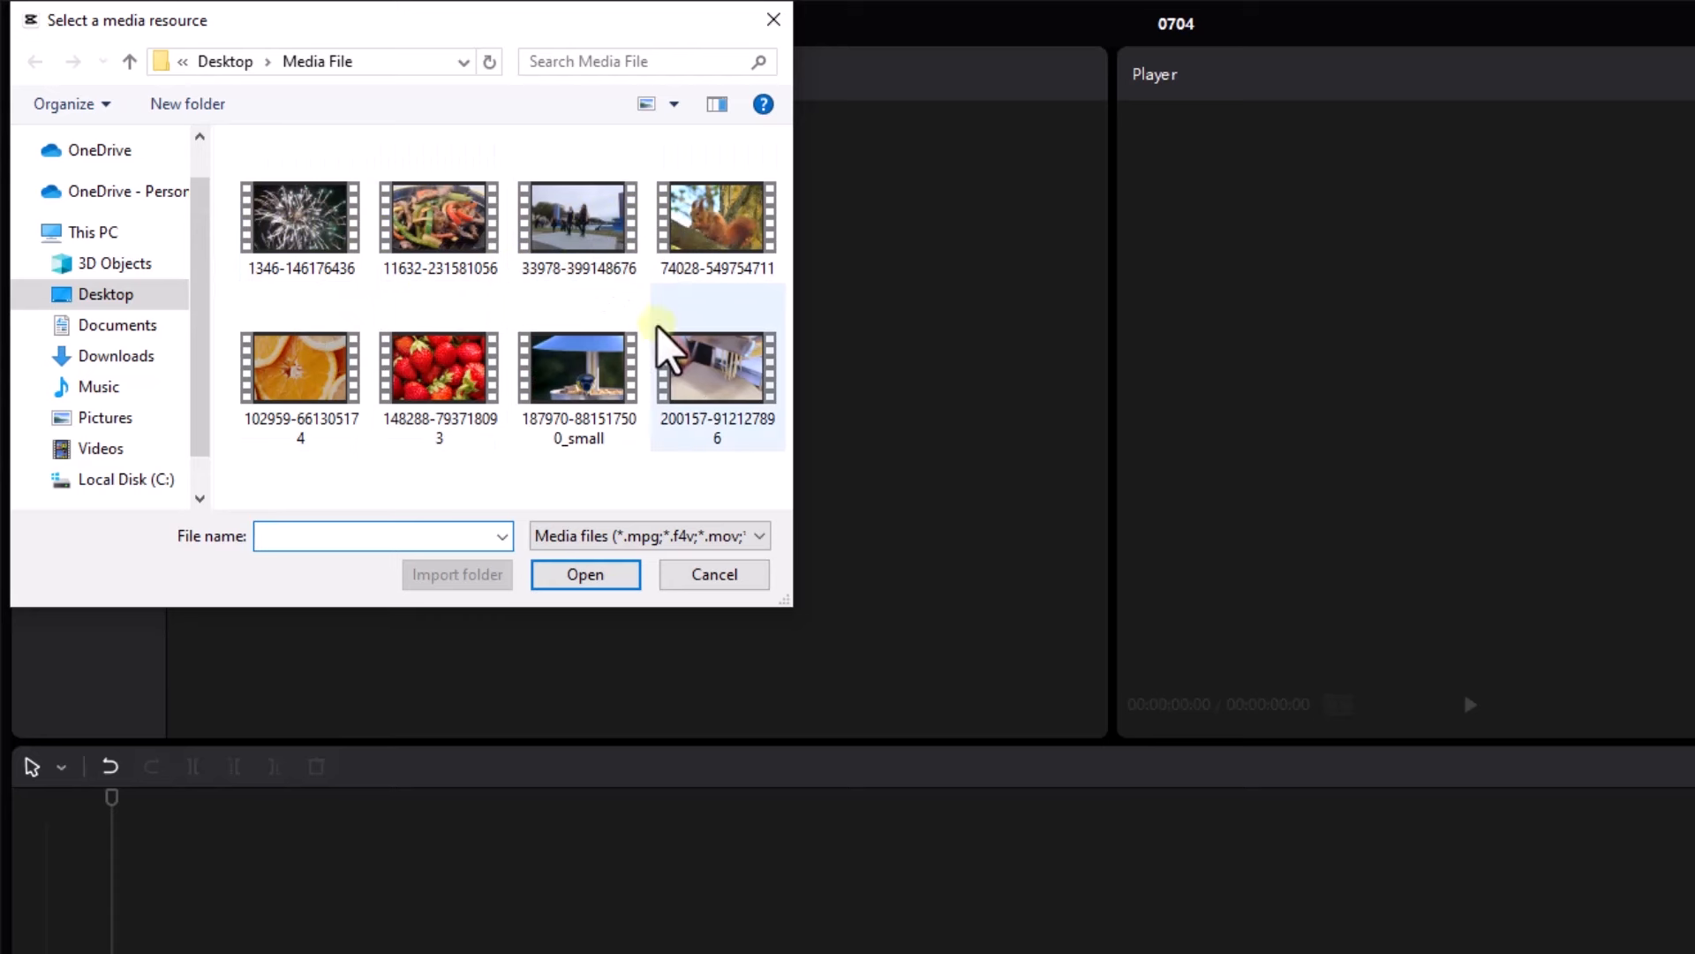
pyautogui.click(693, 354)
pyautogui.click(597, 574)
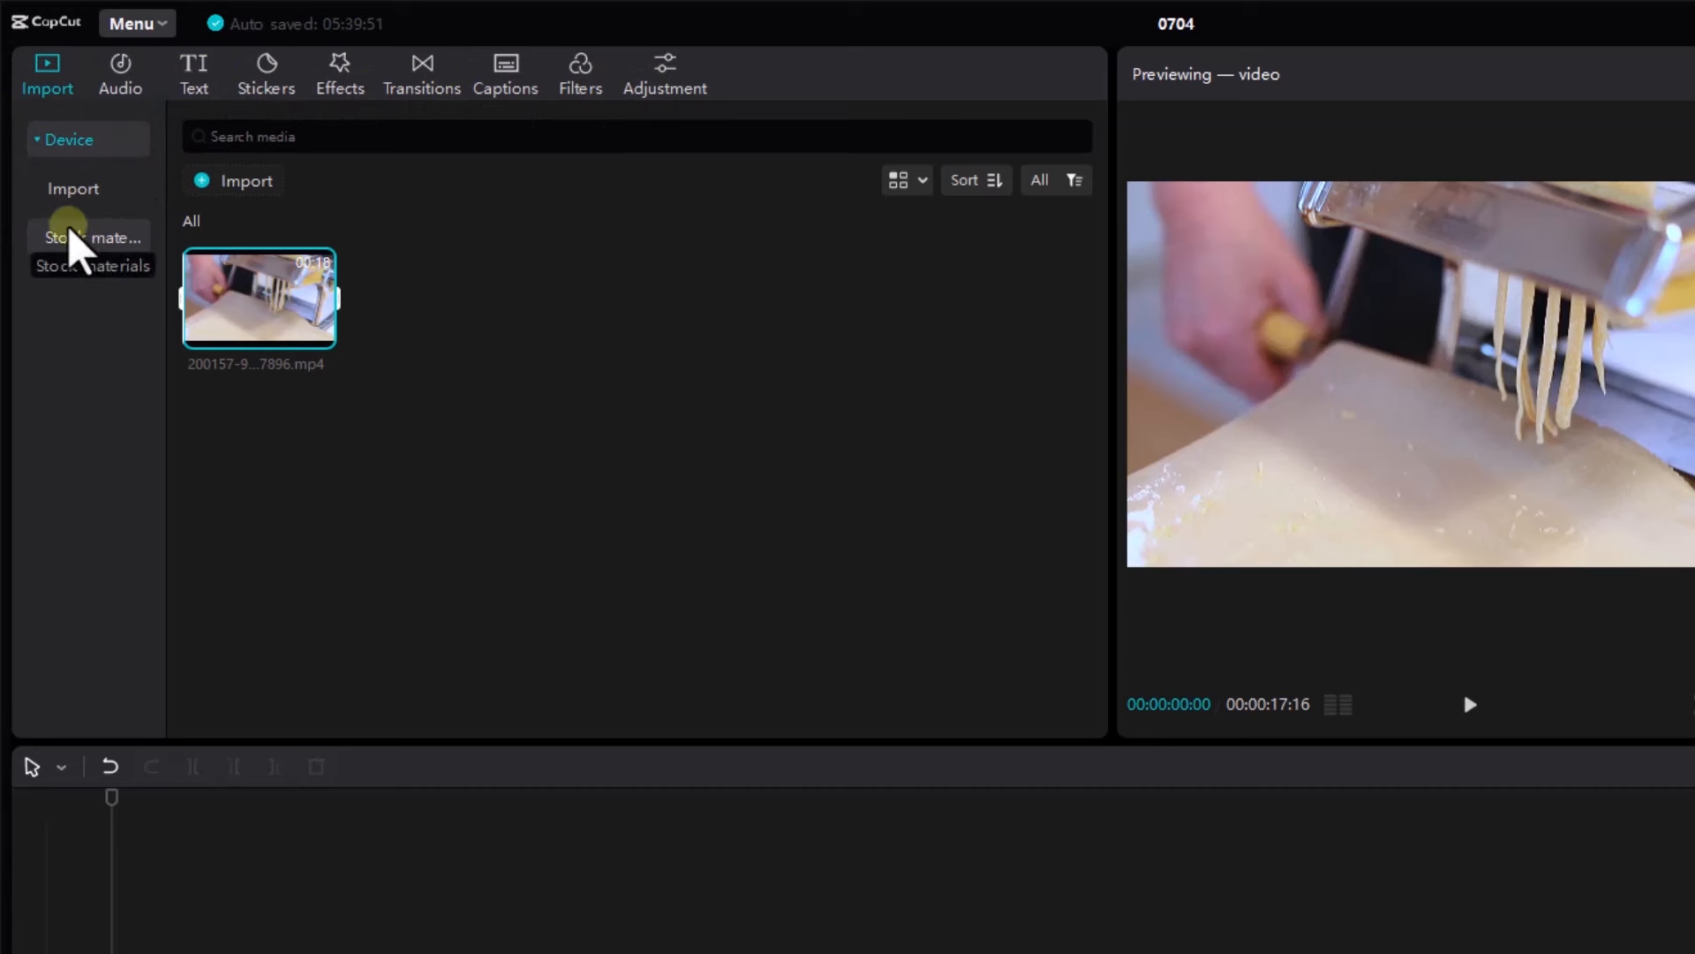
# Review the Device media category and browse the trending clips among the stock materials
pyautogui.click(69, 140)
pyautogui.click(65, 141)
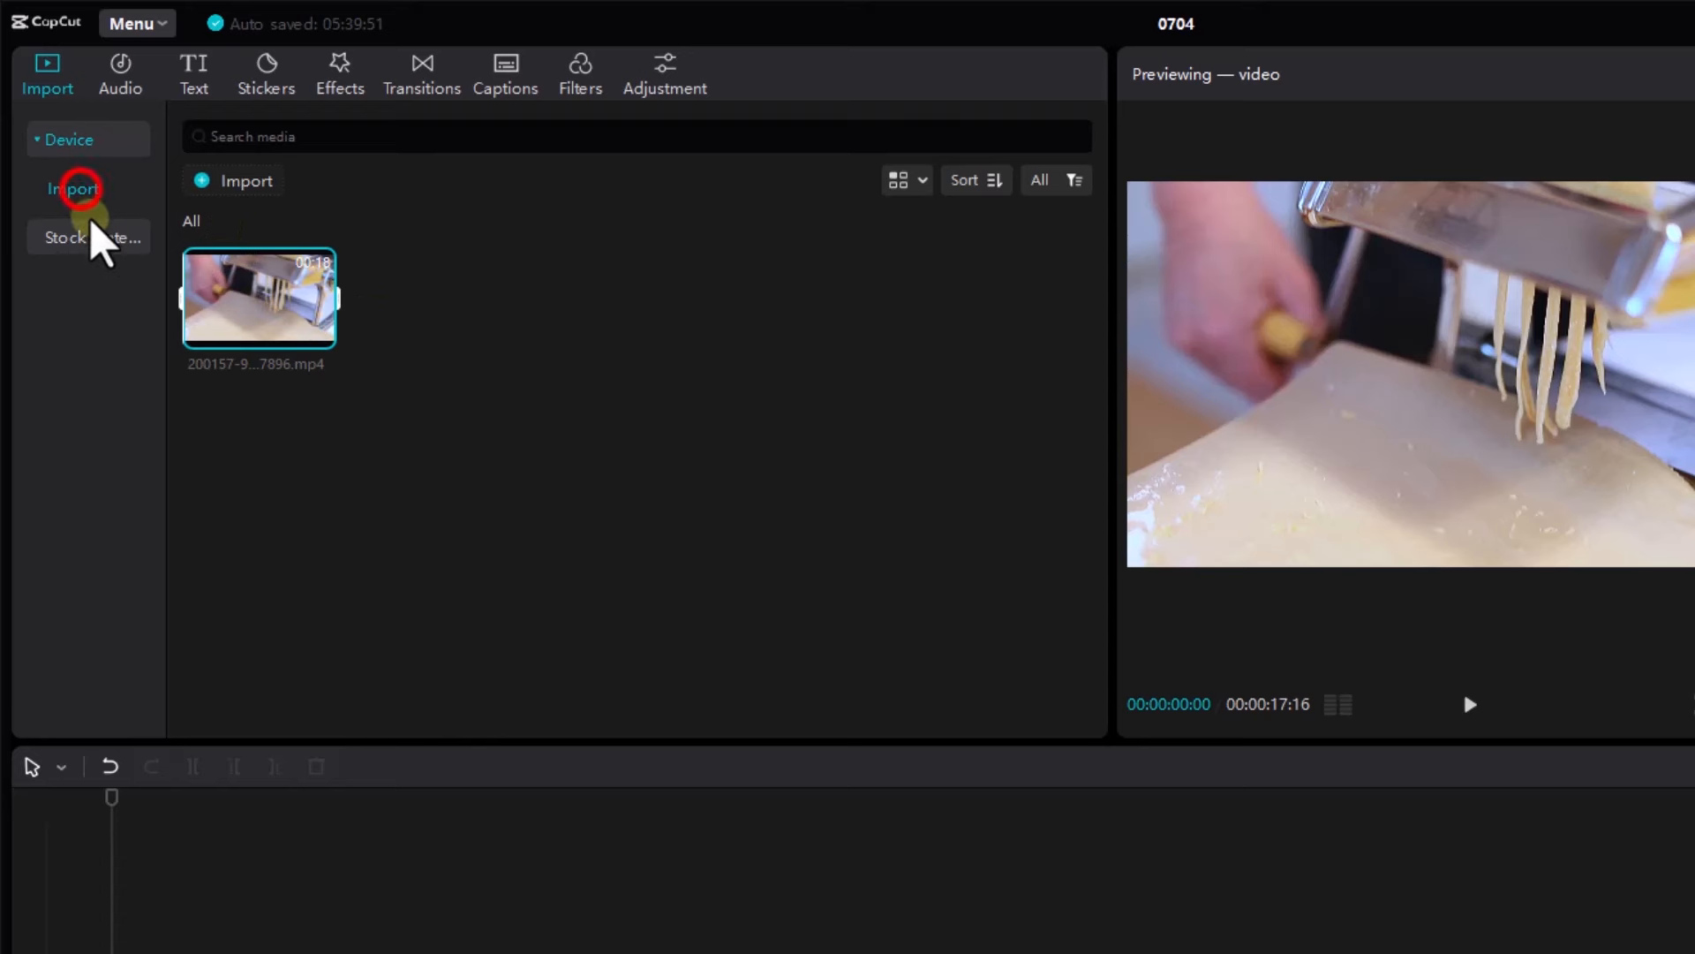
pyautogui.click(106, 245)
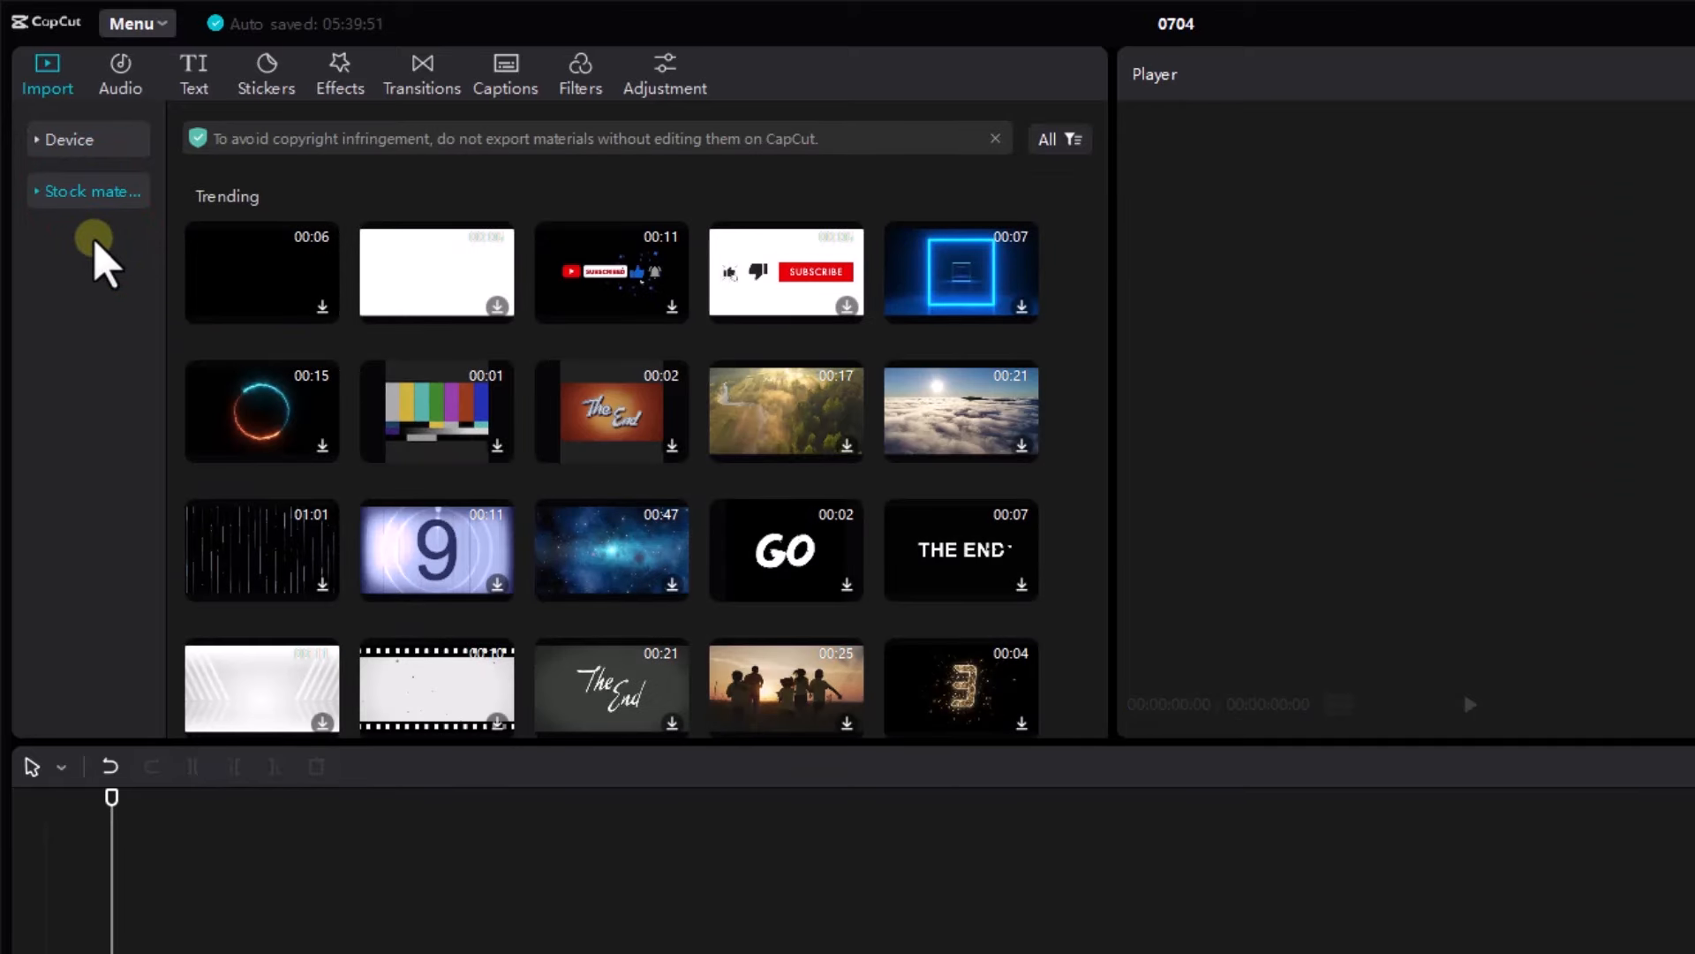
pyautogui.scroll(-2, 353, 379)
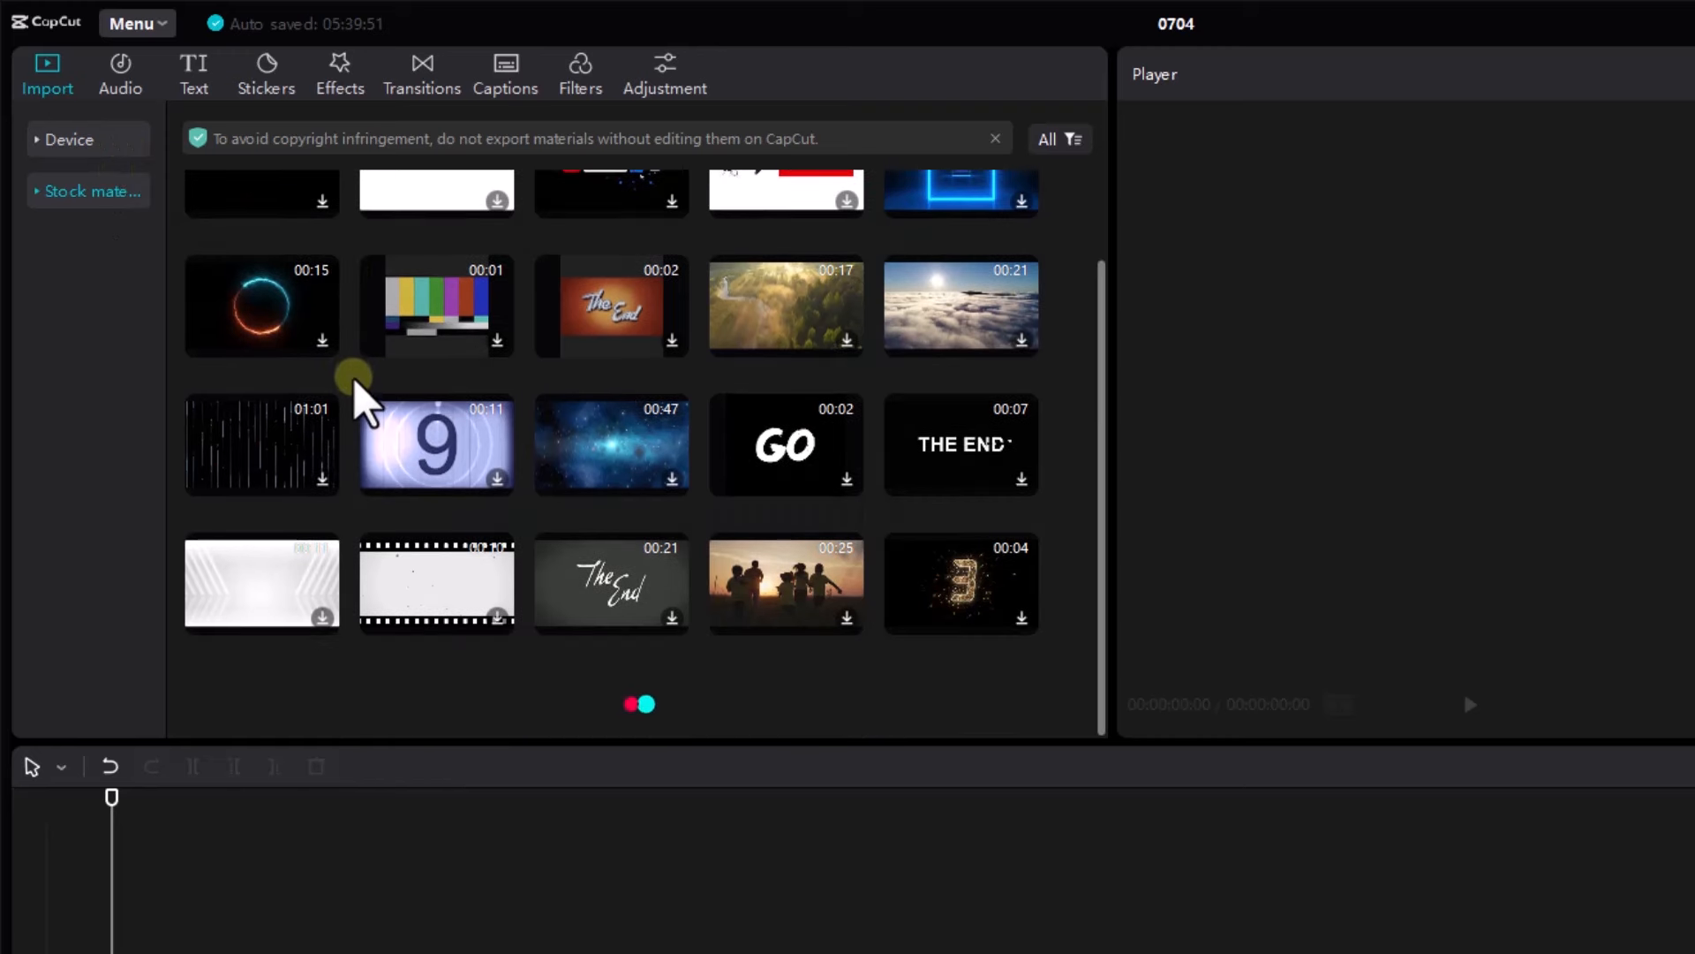
pyautogui.scroll(-3, 693, 480)
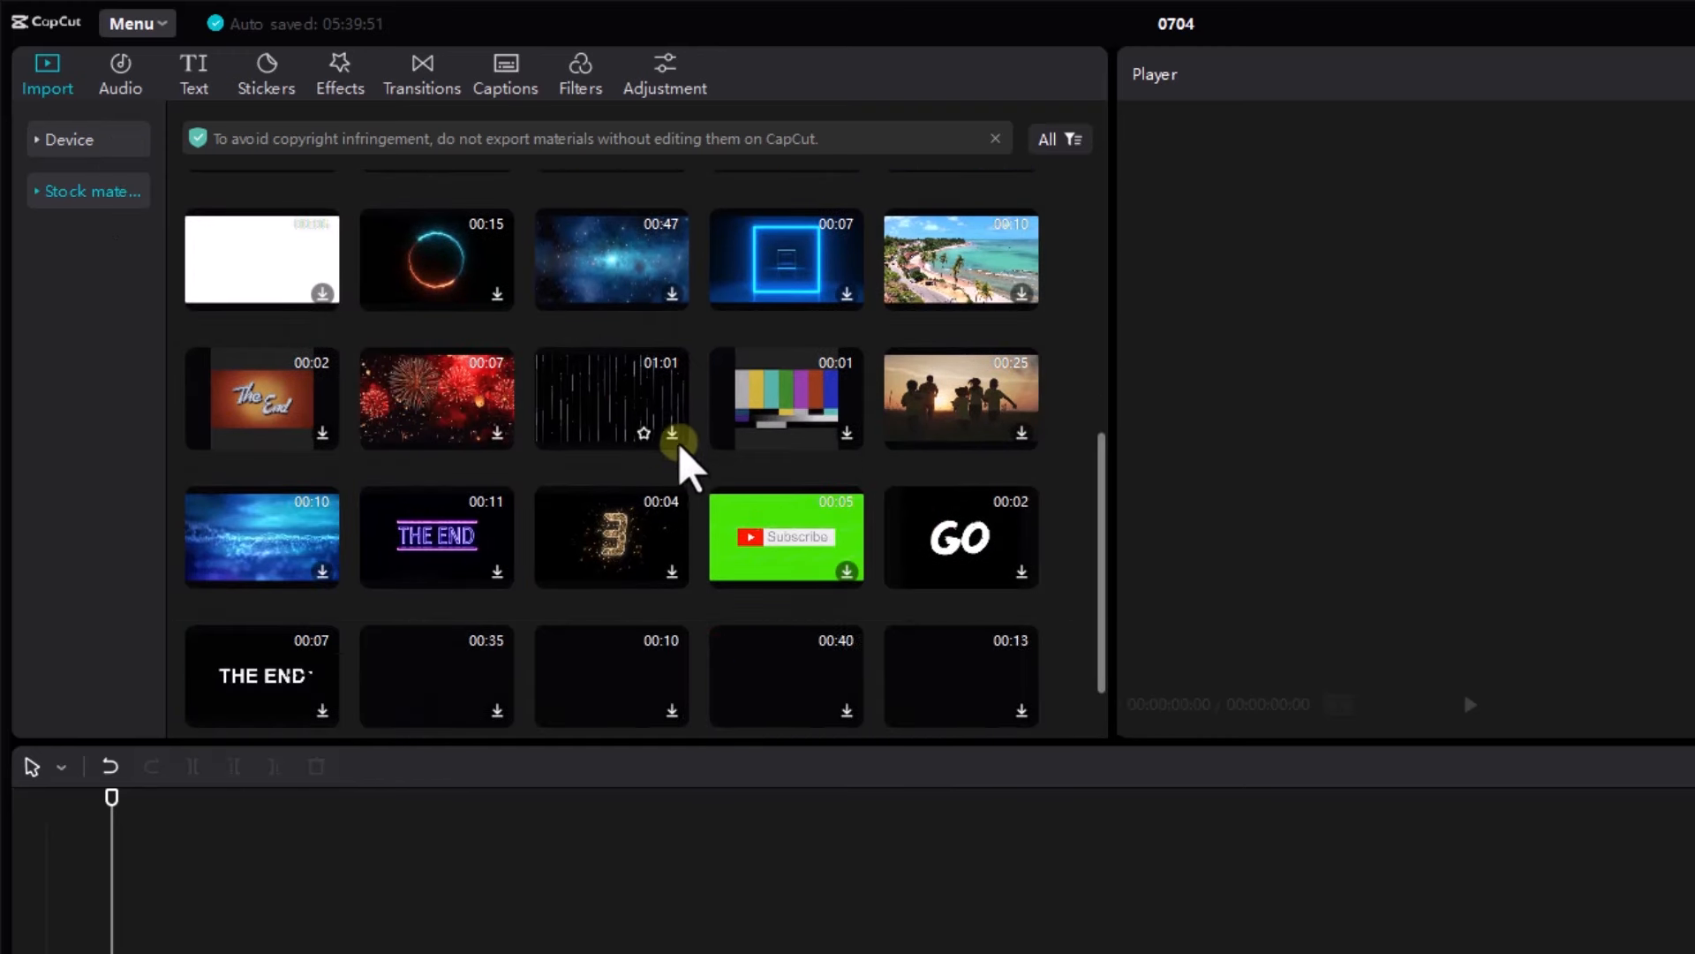
pyautogui.scroll(5, 673, 437)
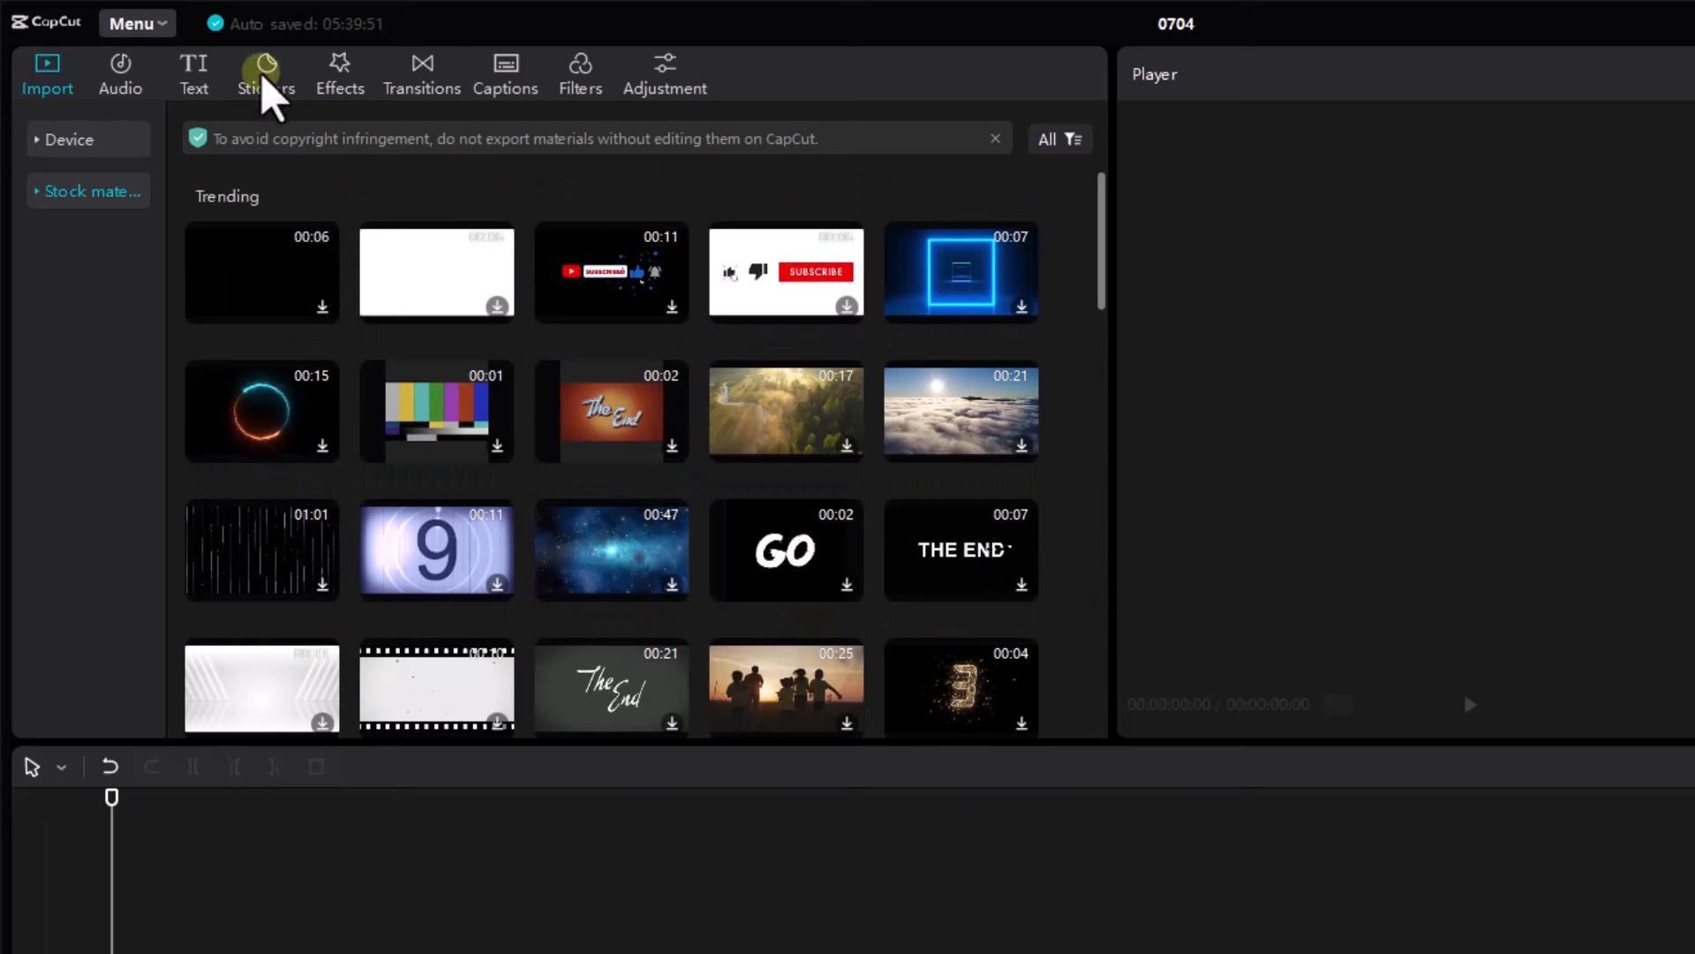
# Browse the Vlog music tracks in the audio library
pyautogui.click(122, 78)
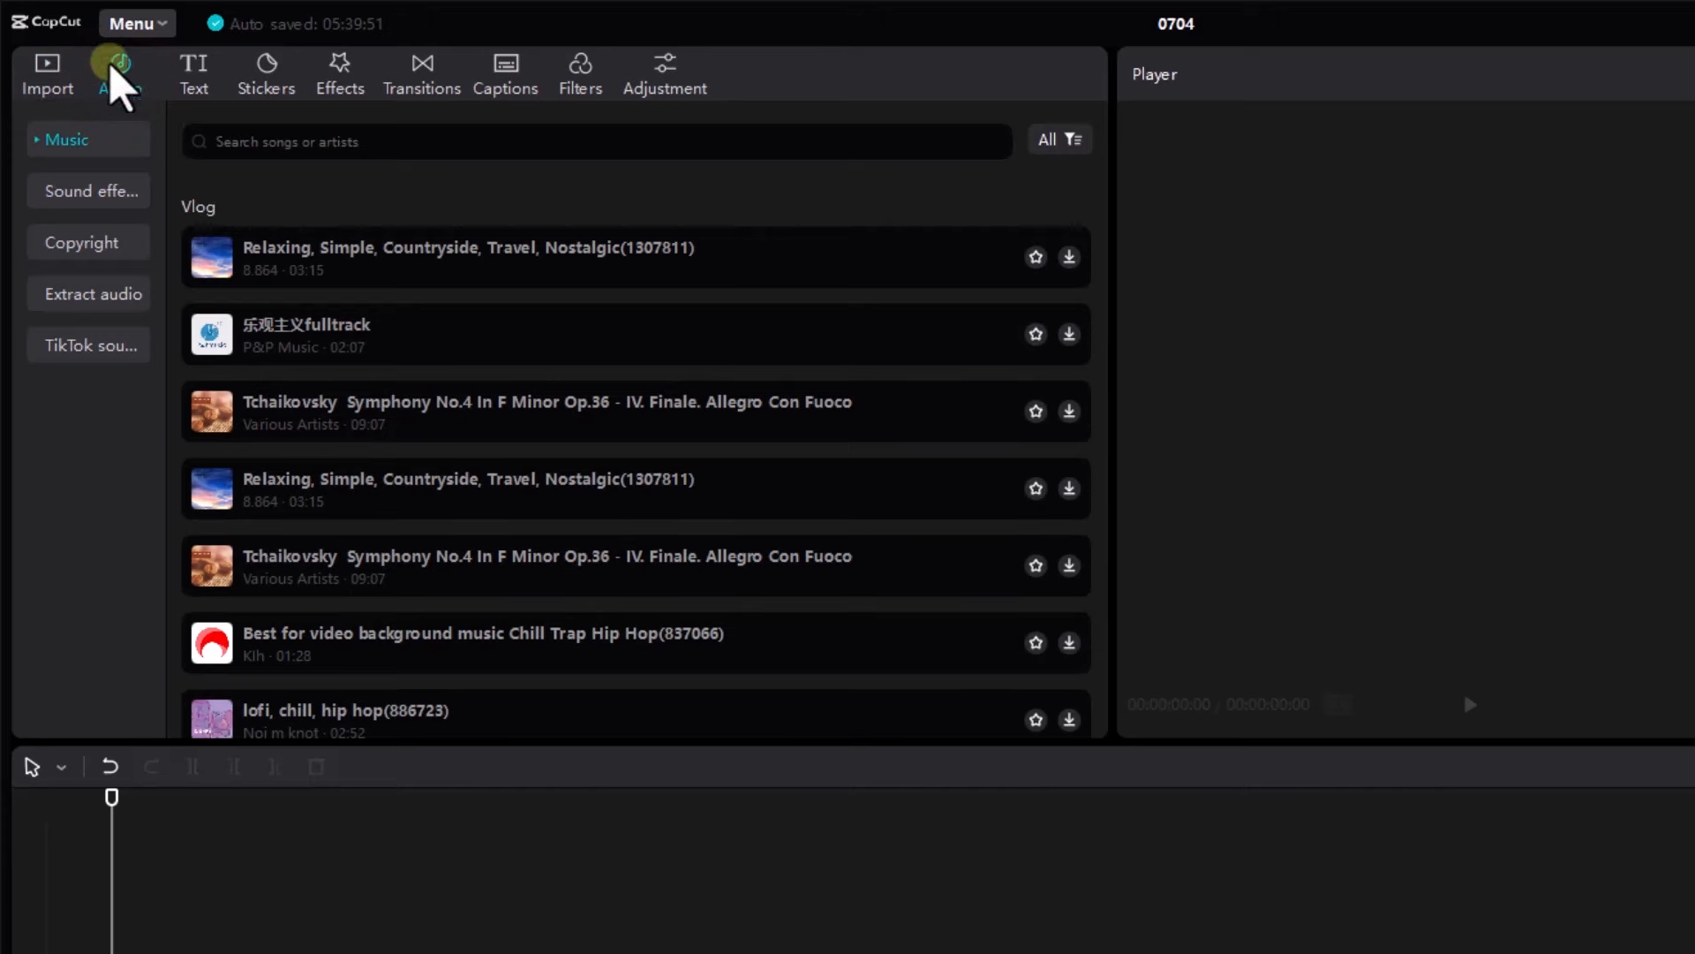
pyautogui.scroll(-5, 554, 248)
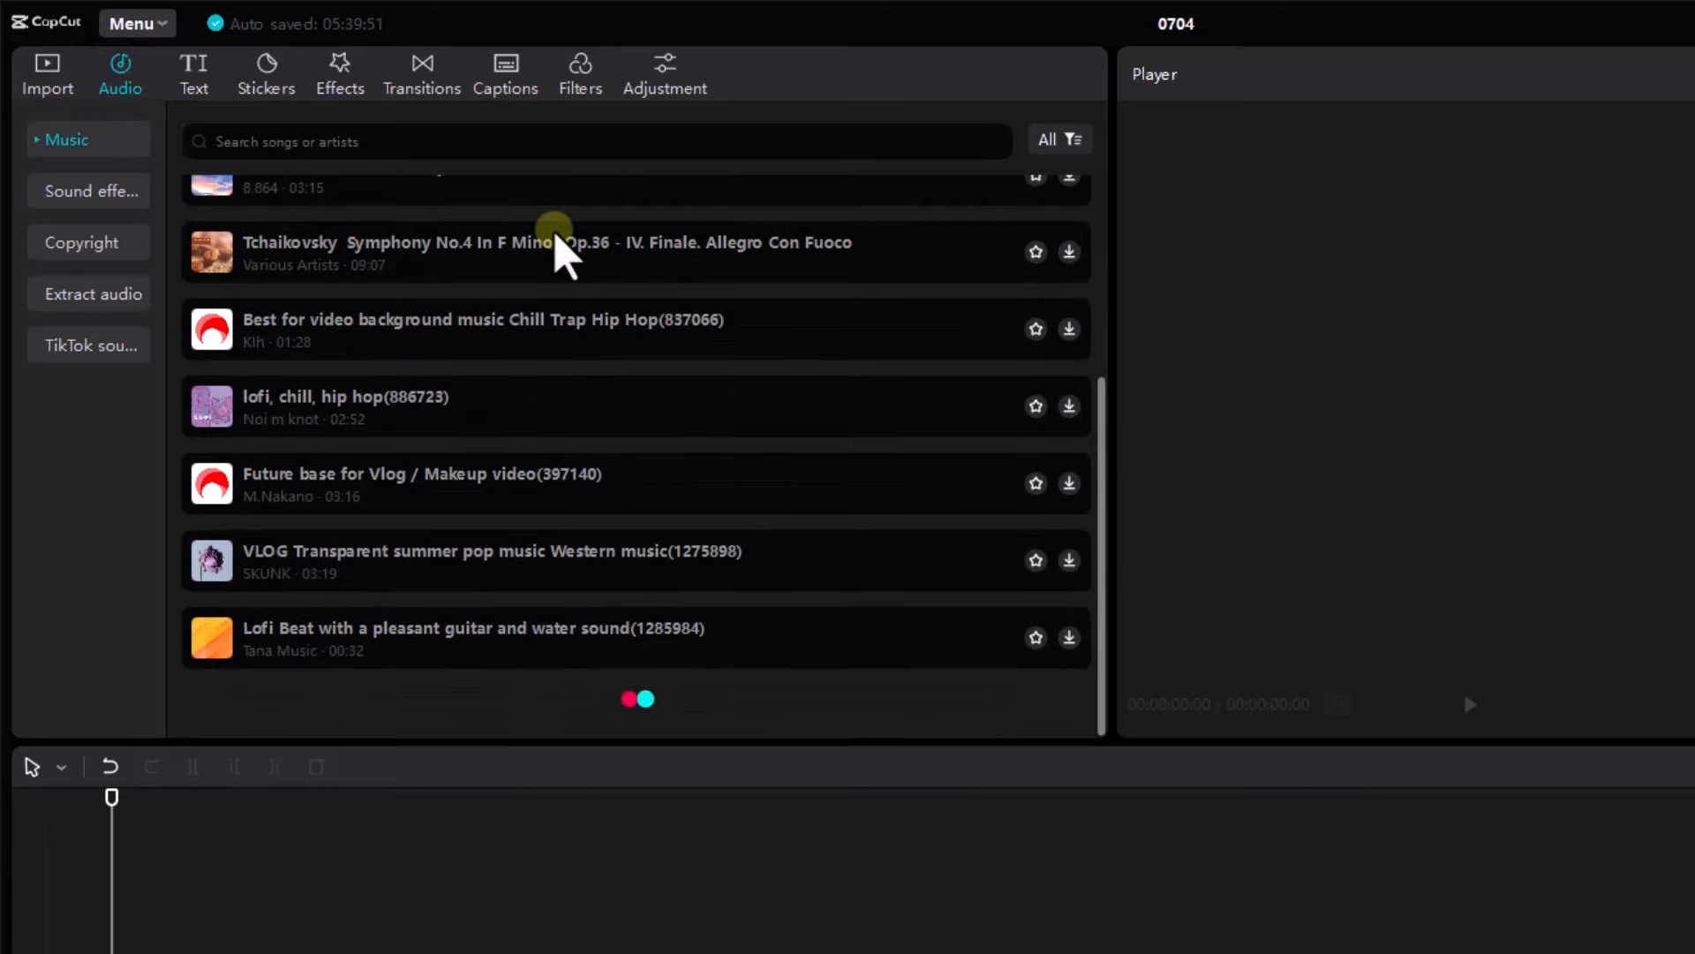
pyautogui.scroll(-4, 547, 232)
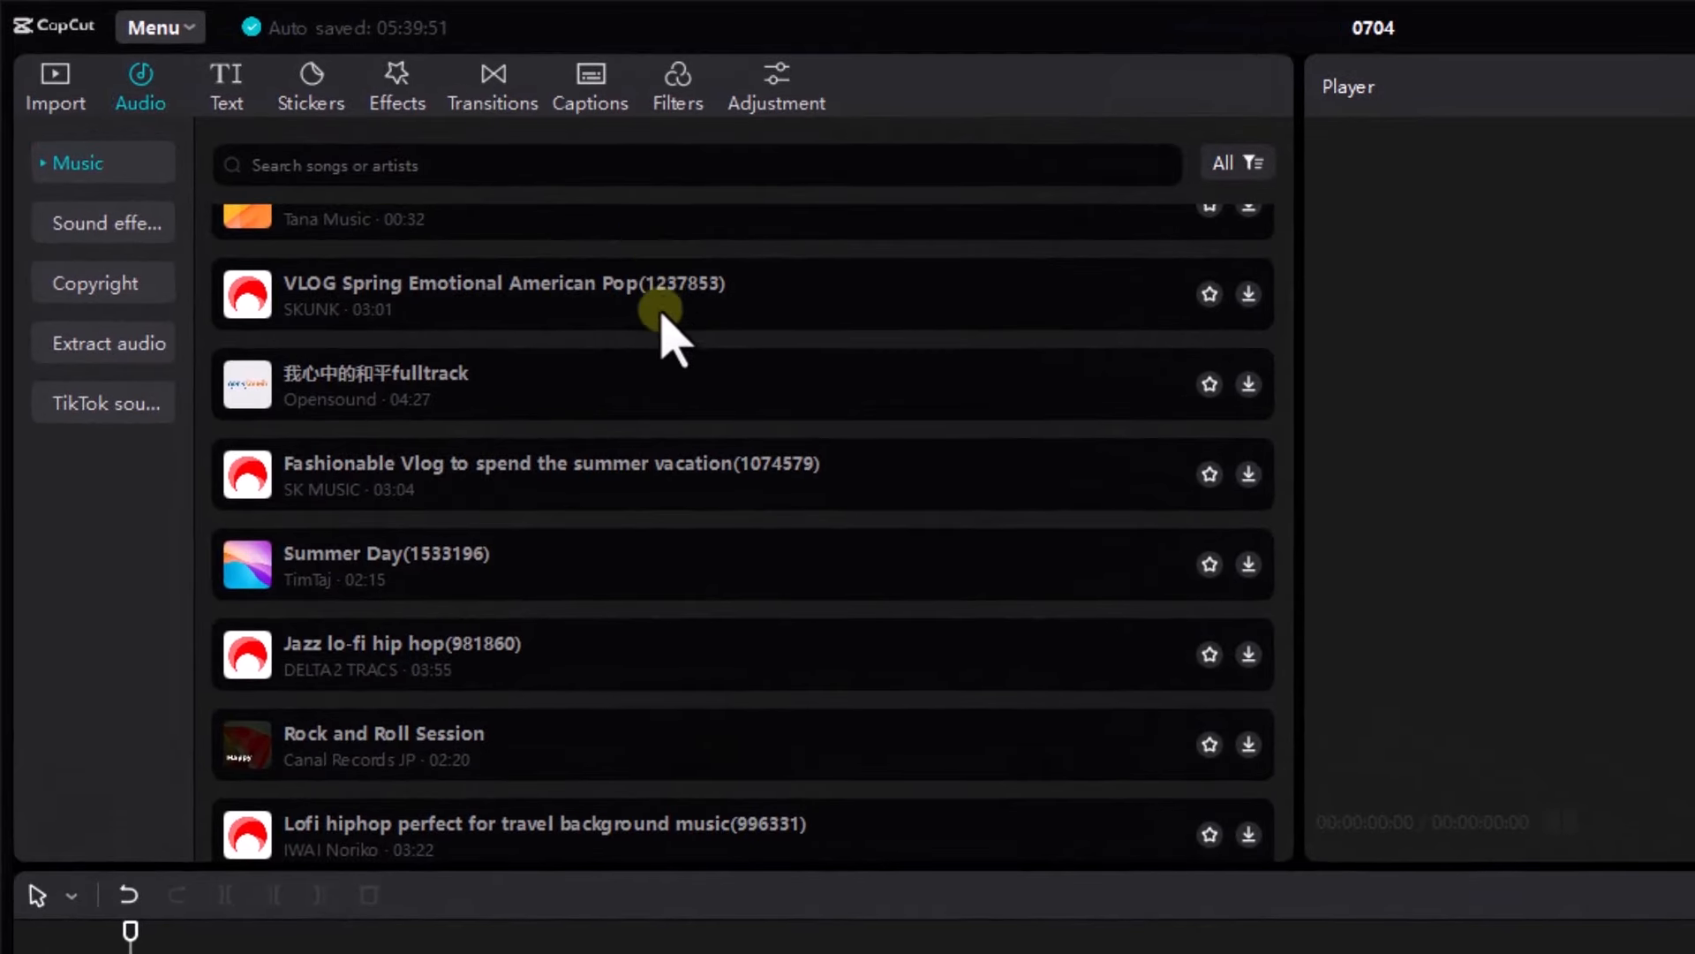
pyautogui.scroll(5, 565, 275)
pyautogui.scroll(4, 661, 322)
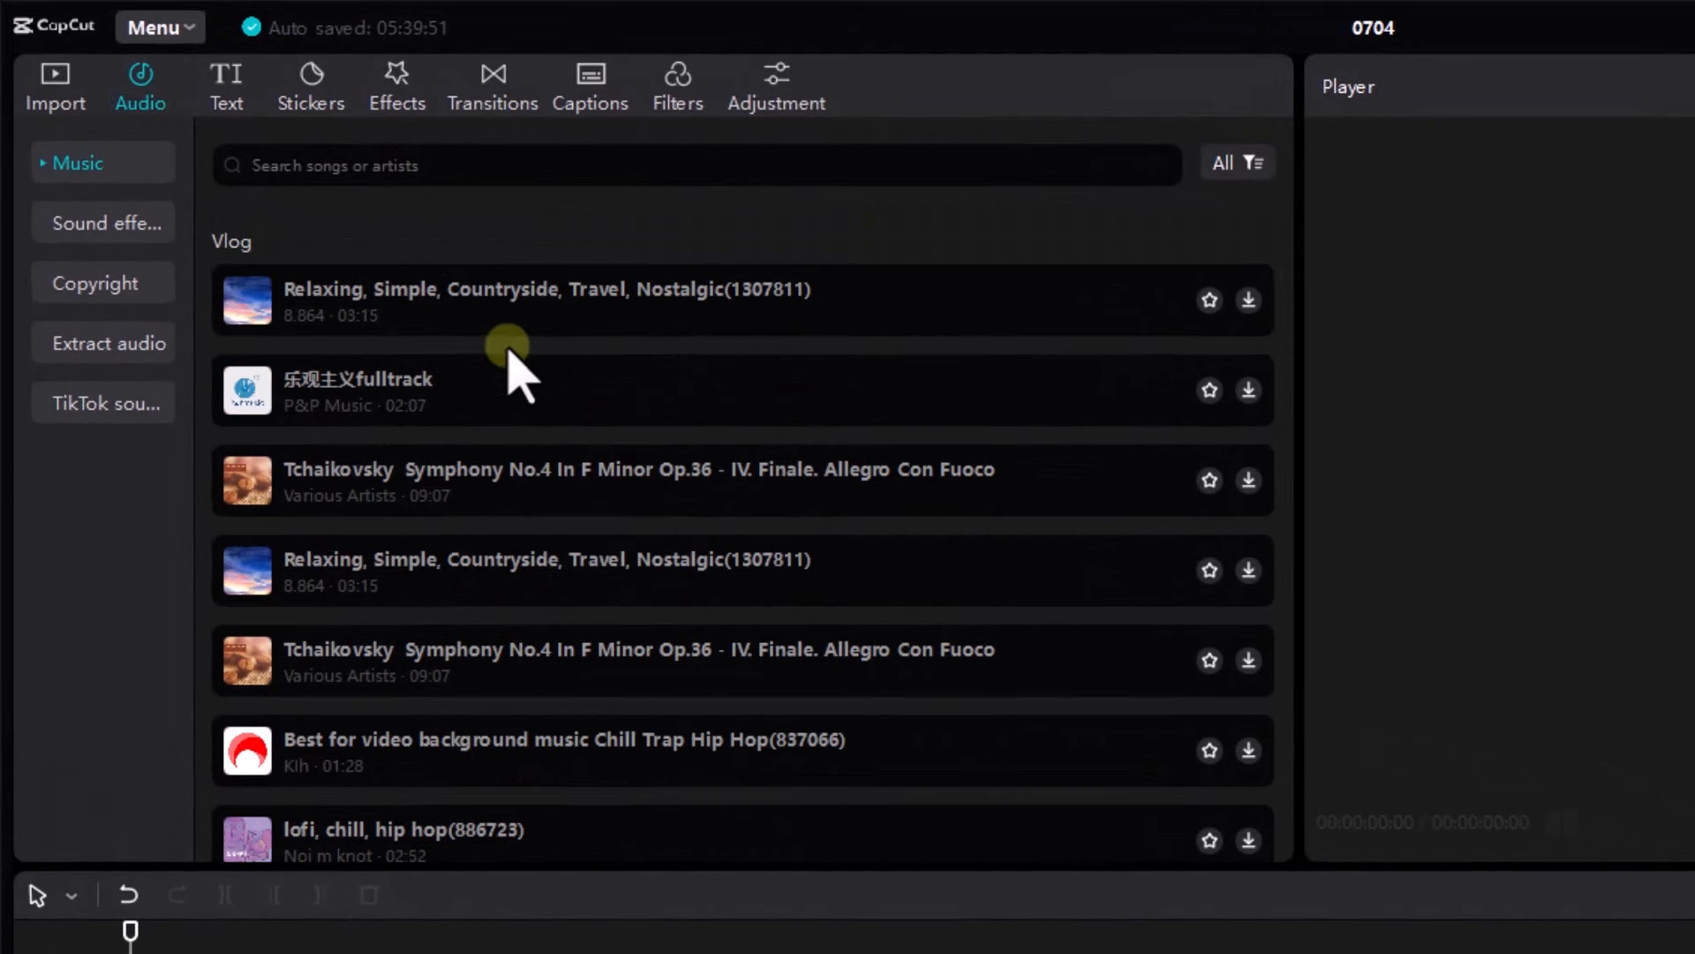
# Browse the text library's default text, AI generated text, trending text effects and text templates
pyautogui.click(223, 102)
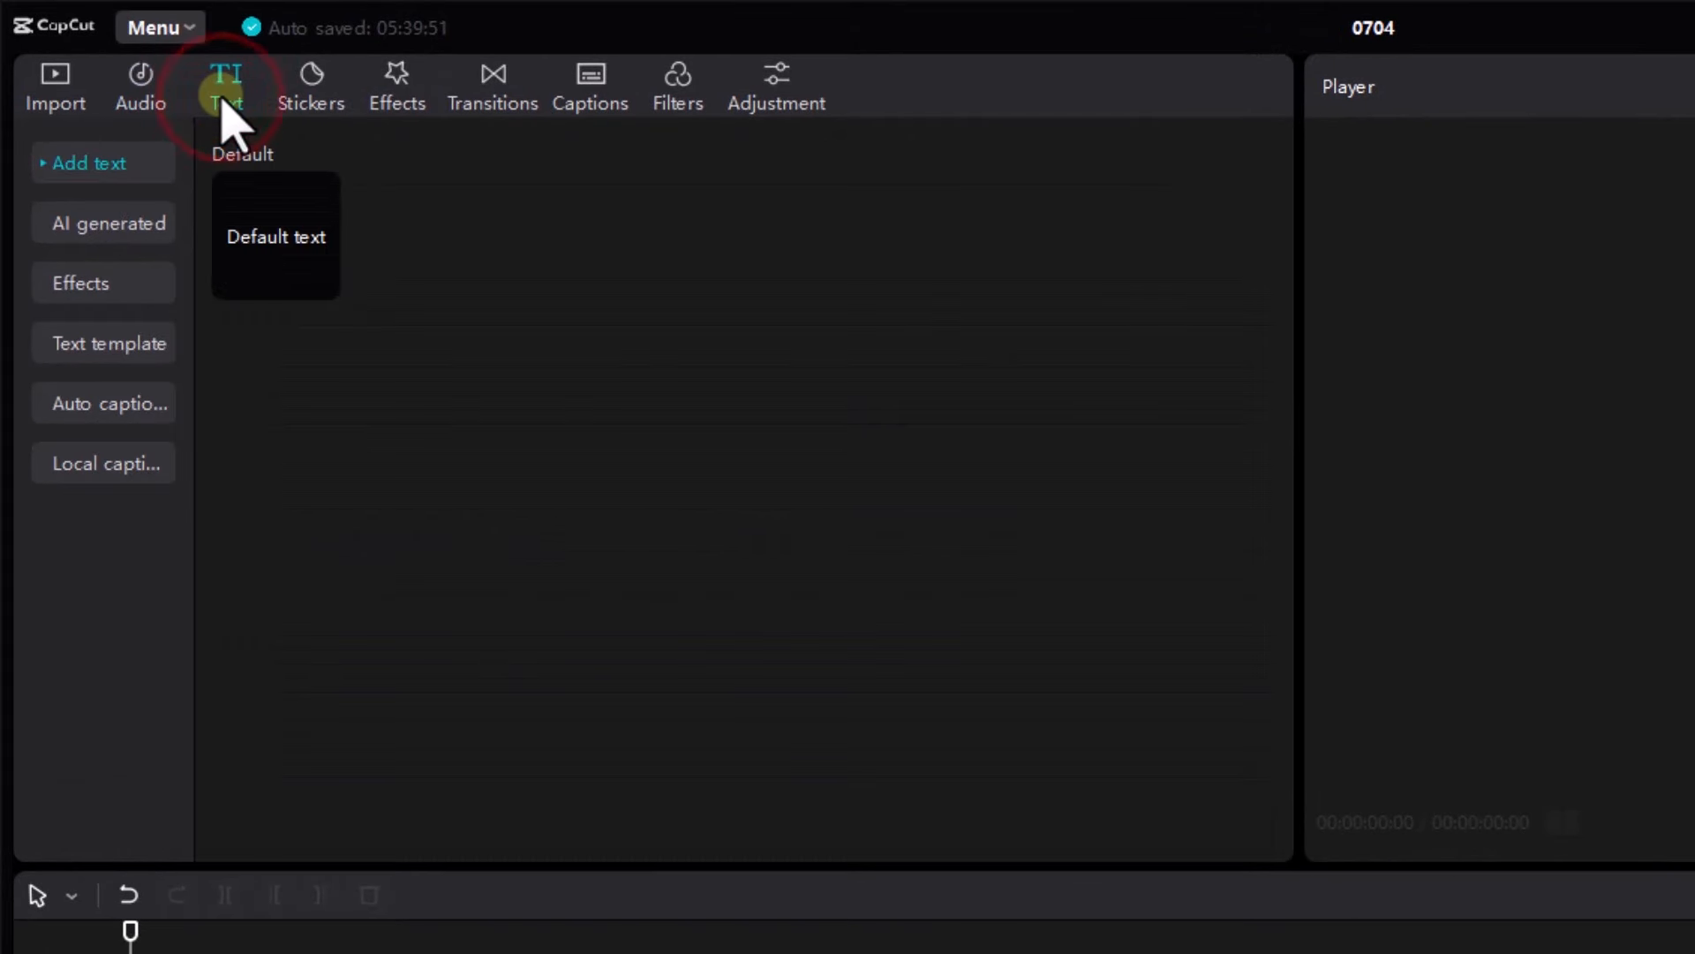
pyautogui.click(99, 215)
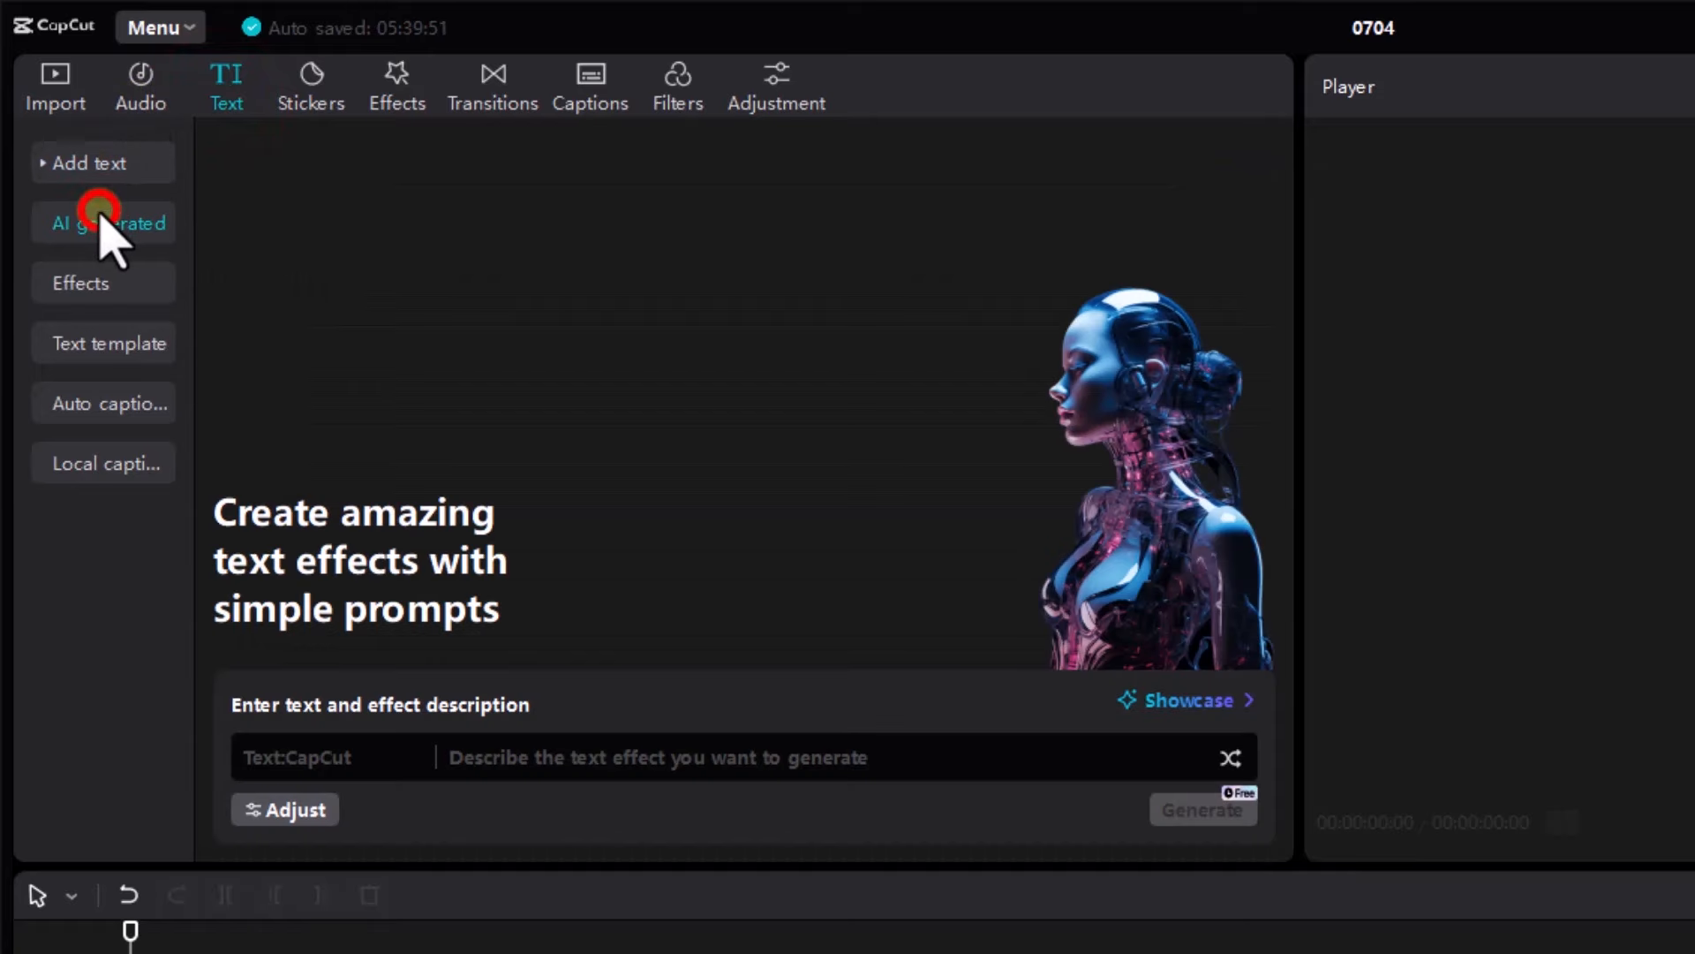
pyautogui.click(112, 282)
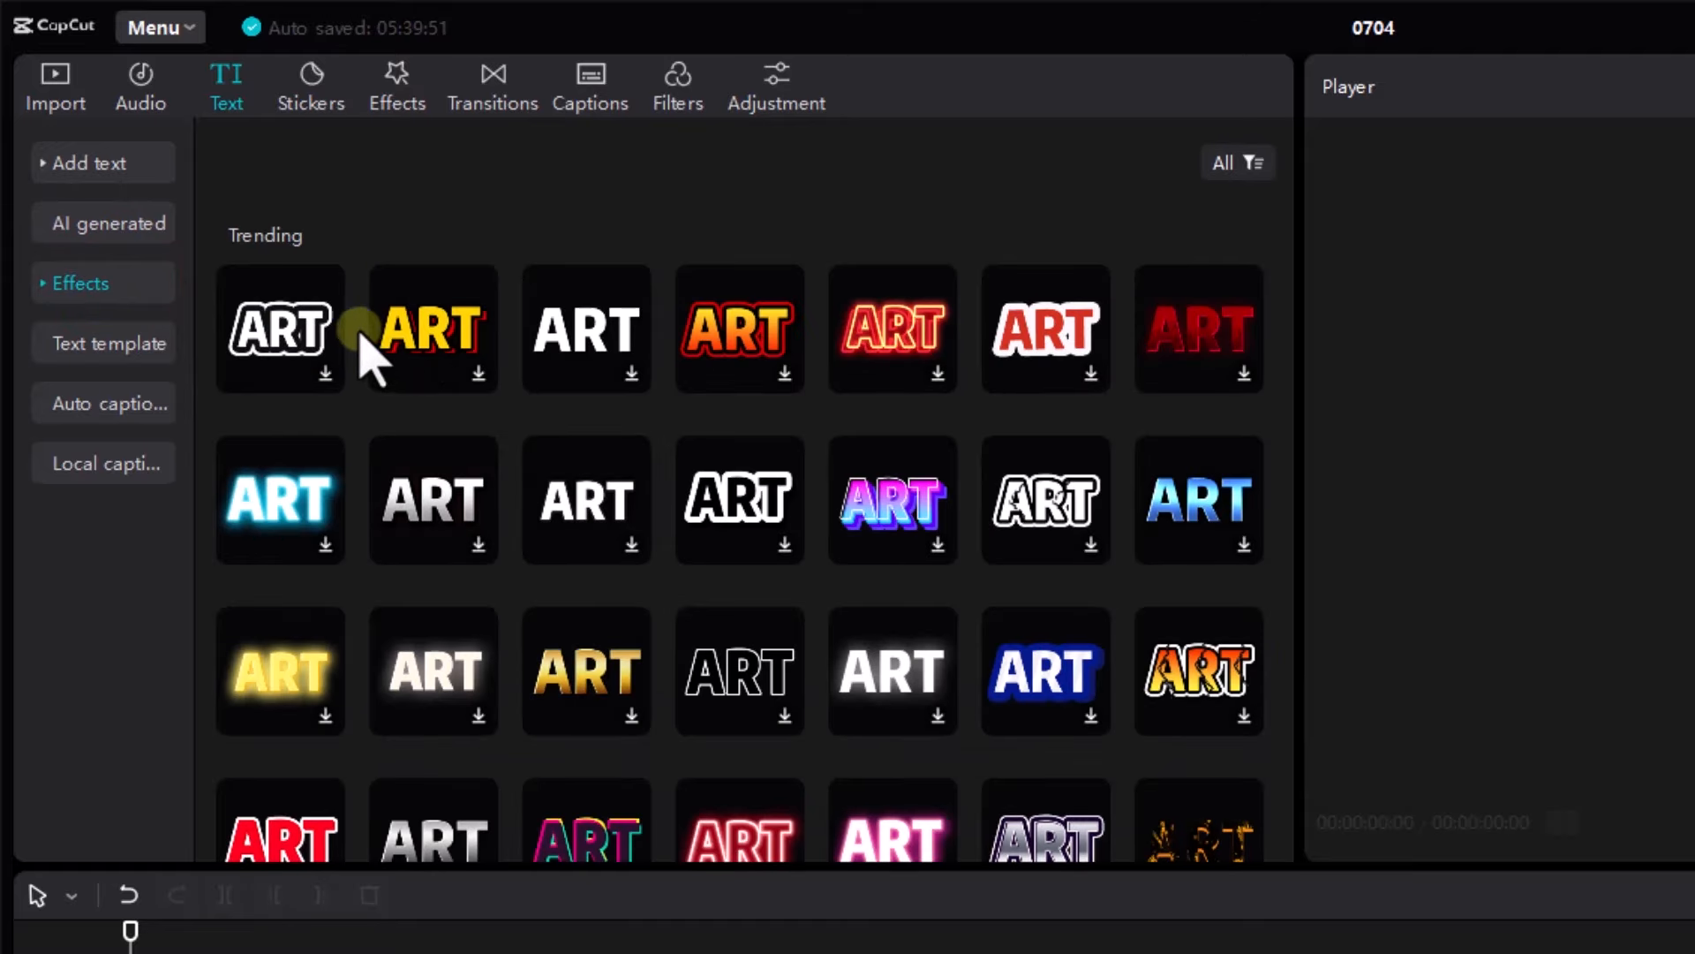
pyautogui.click(76, 347)
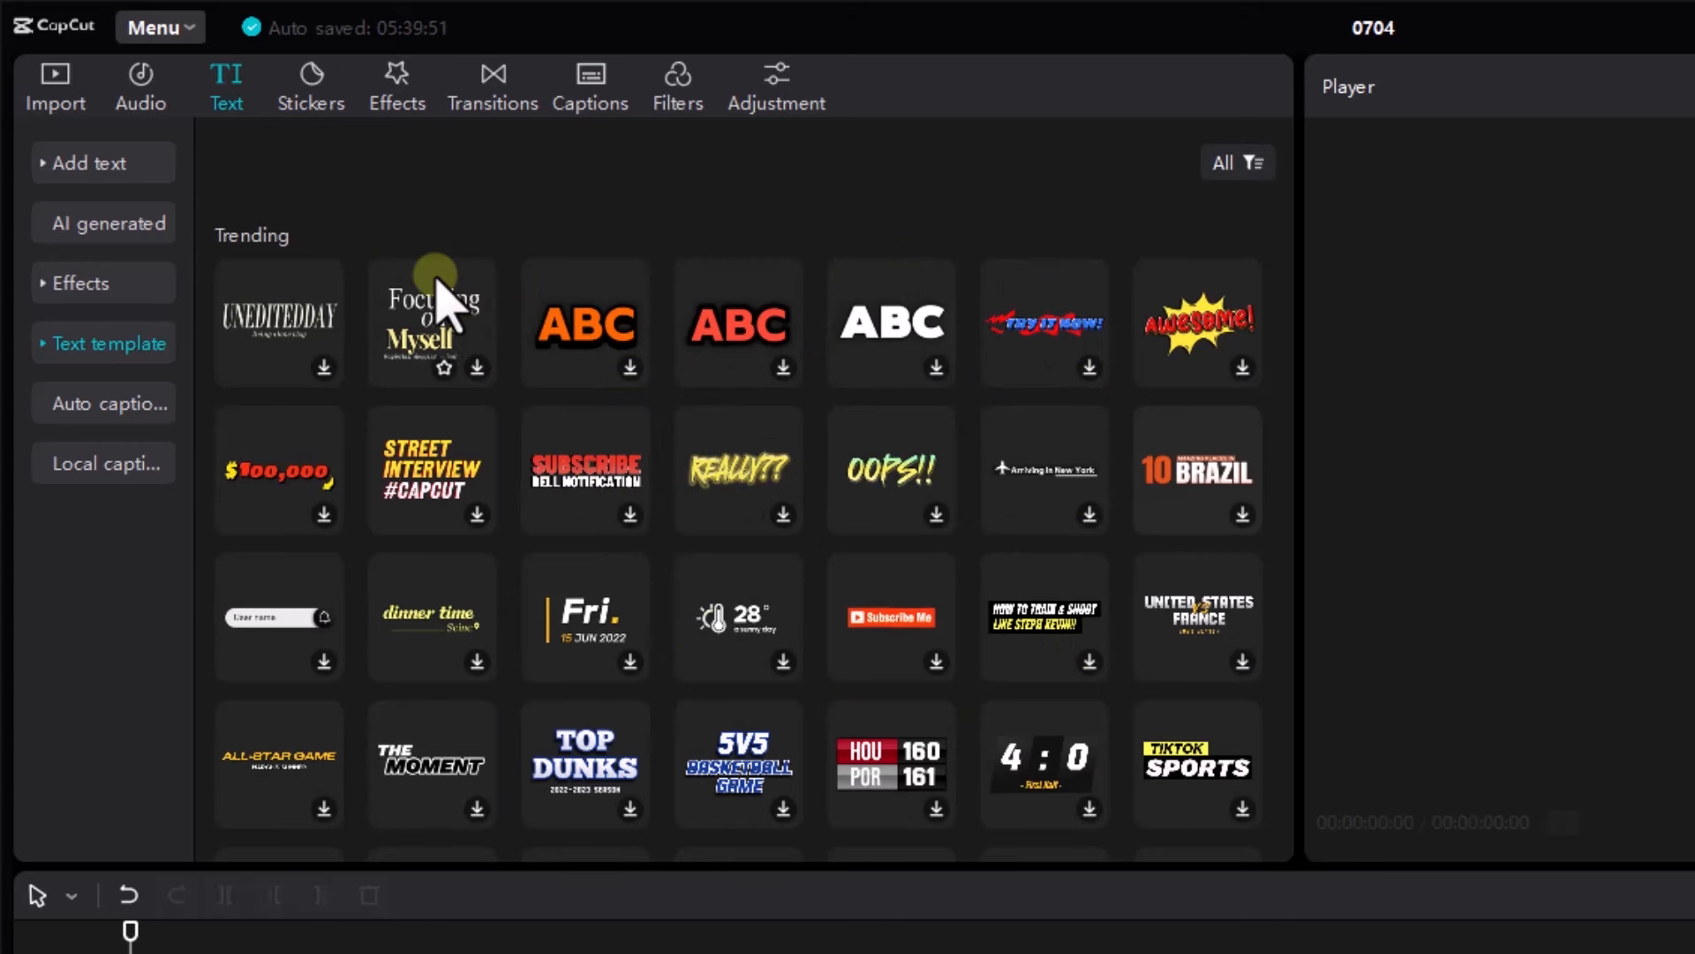
# Browse the trending stickers and the trending video effects
pyautogui.click(313, 97)
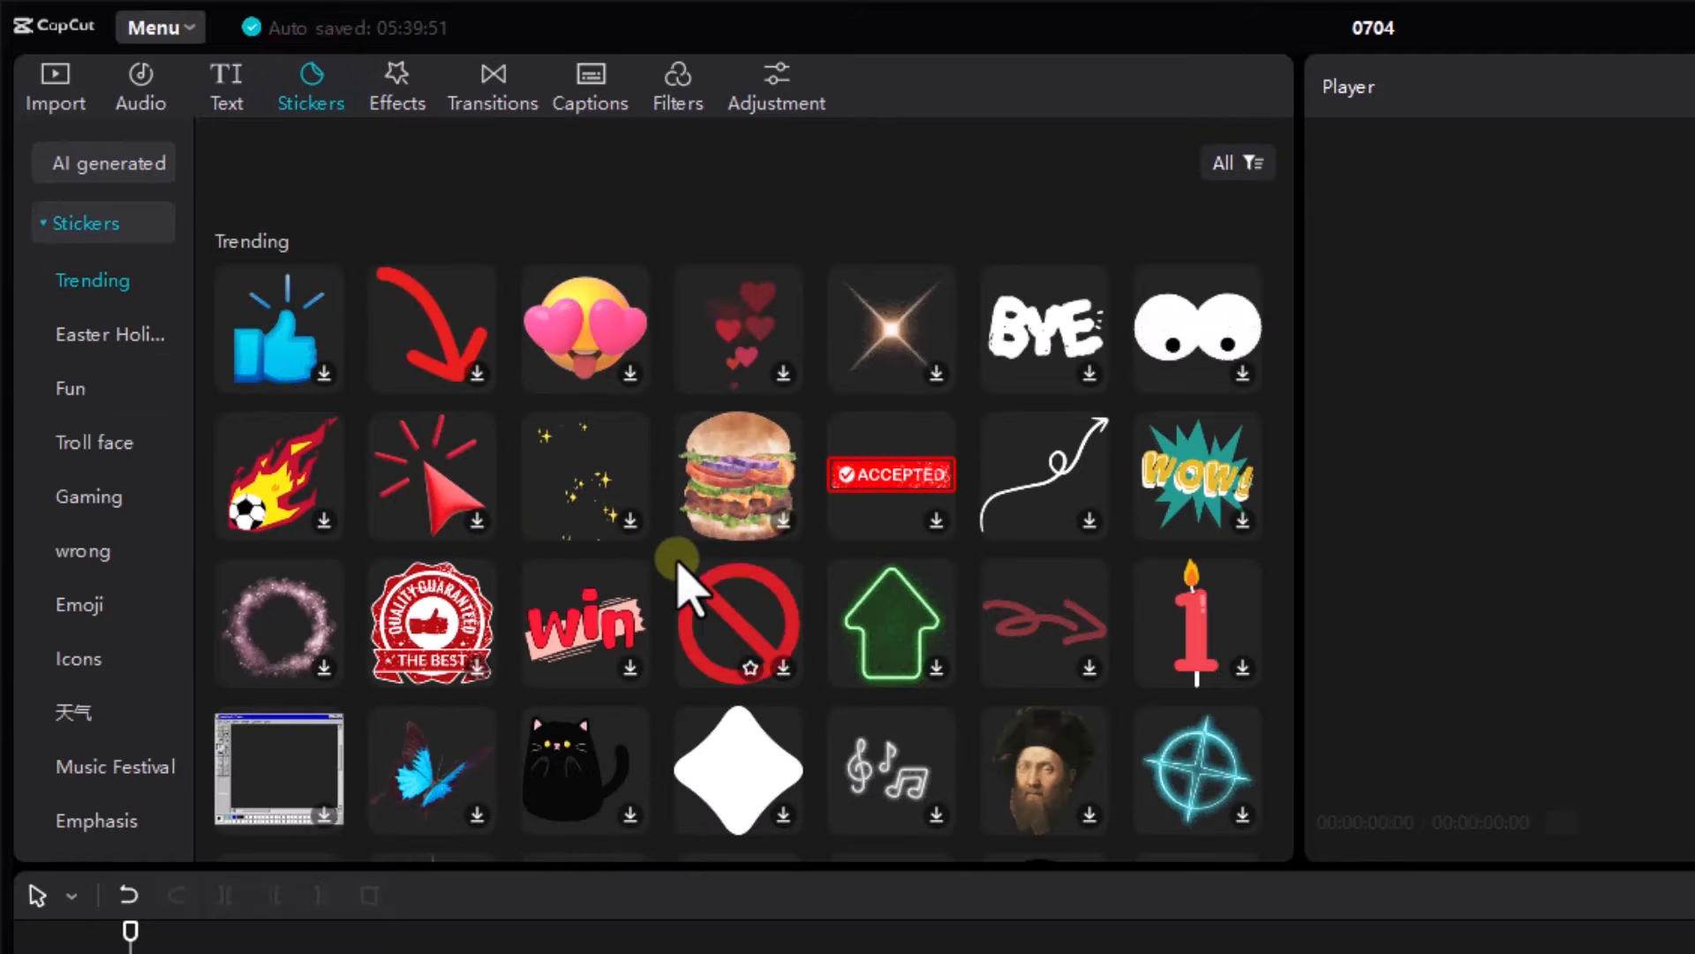
pyautogui.click(404, 88)
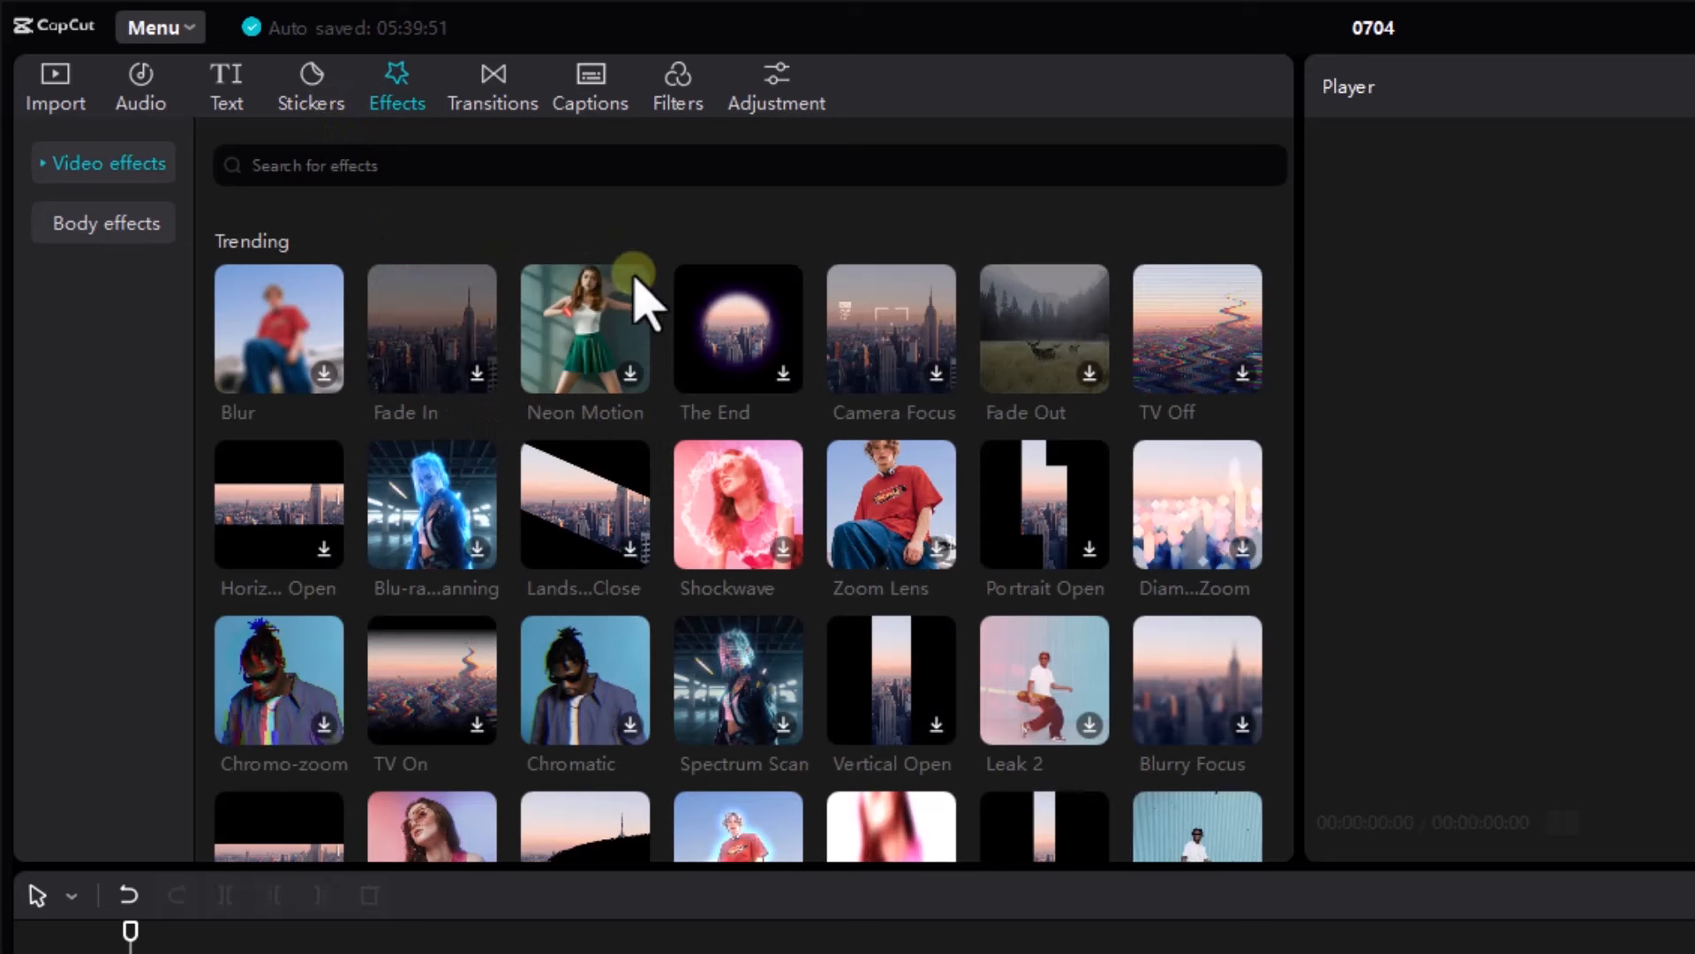
pyautogui.scroll(-2, 586, 367)
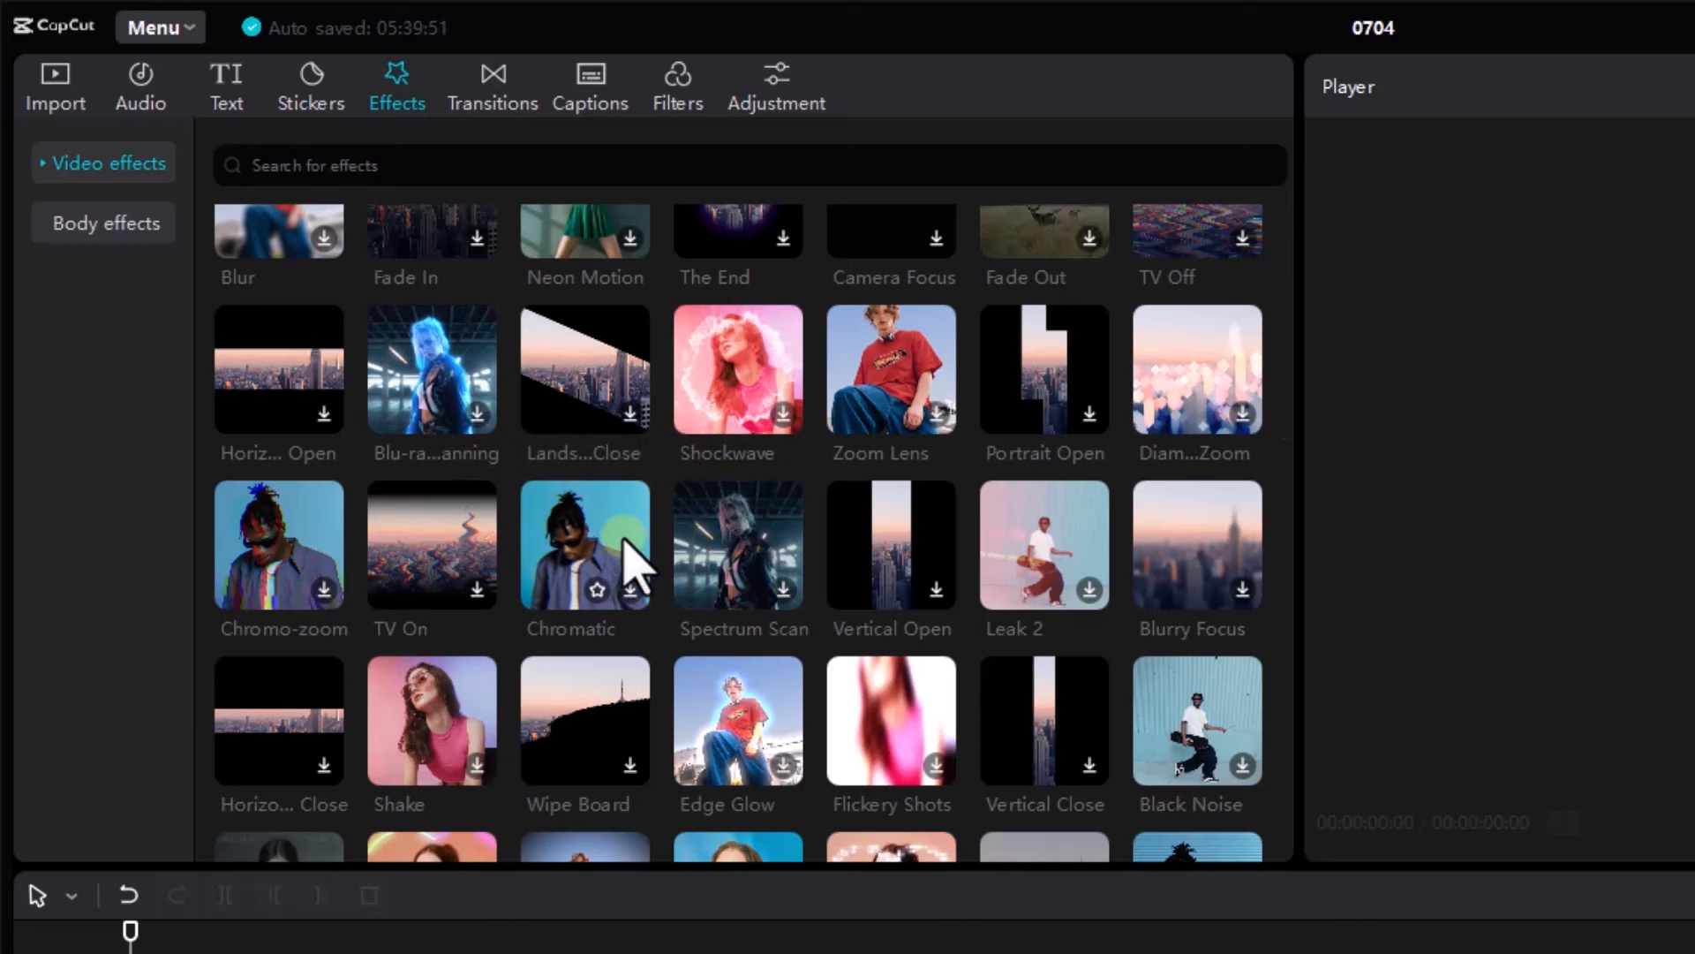
# Browse the trending transitions, the auto captions settings and the featured filters
pyautogui.click(496, 89)
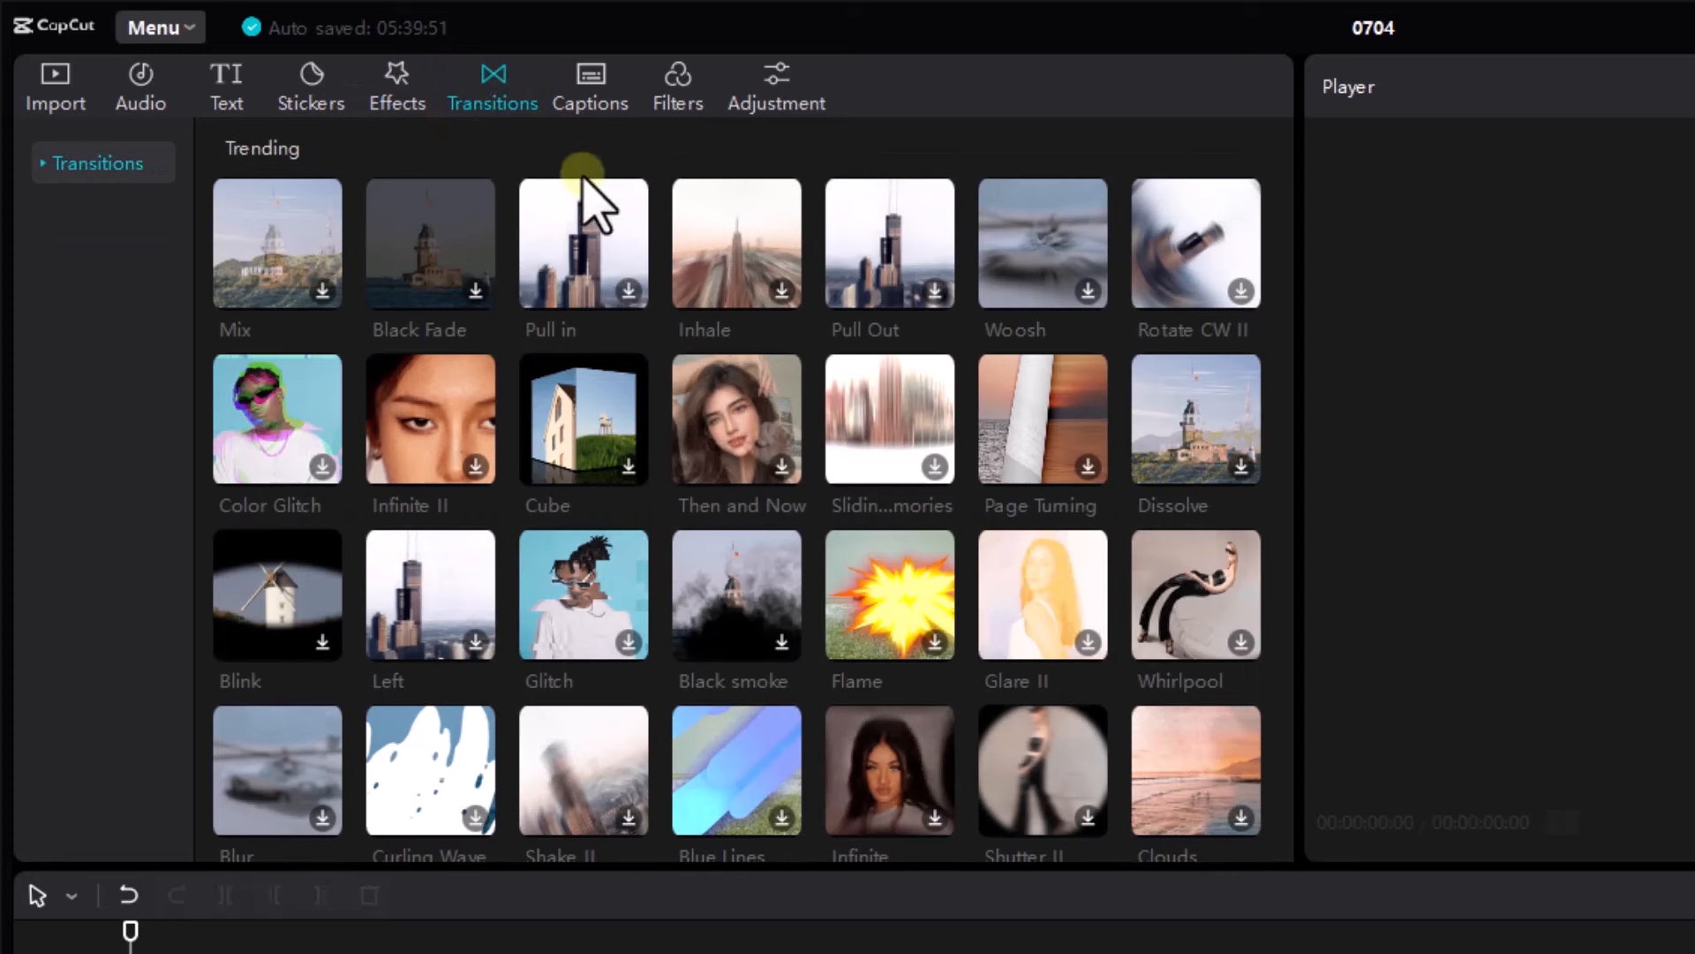
pyautogui.scroll(-3, 565, 335)
pyautogui.scroll(-3, 540, 335)
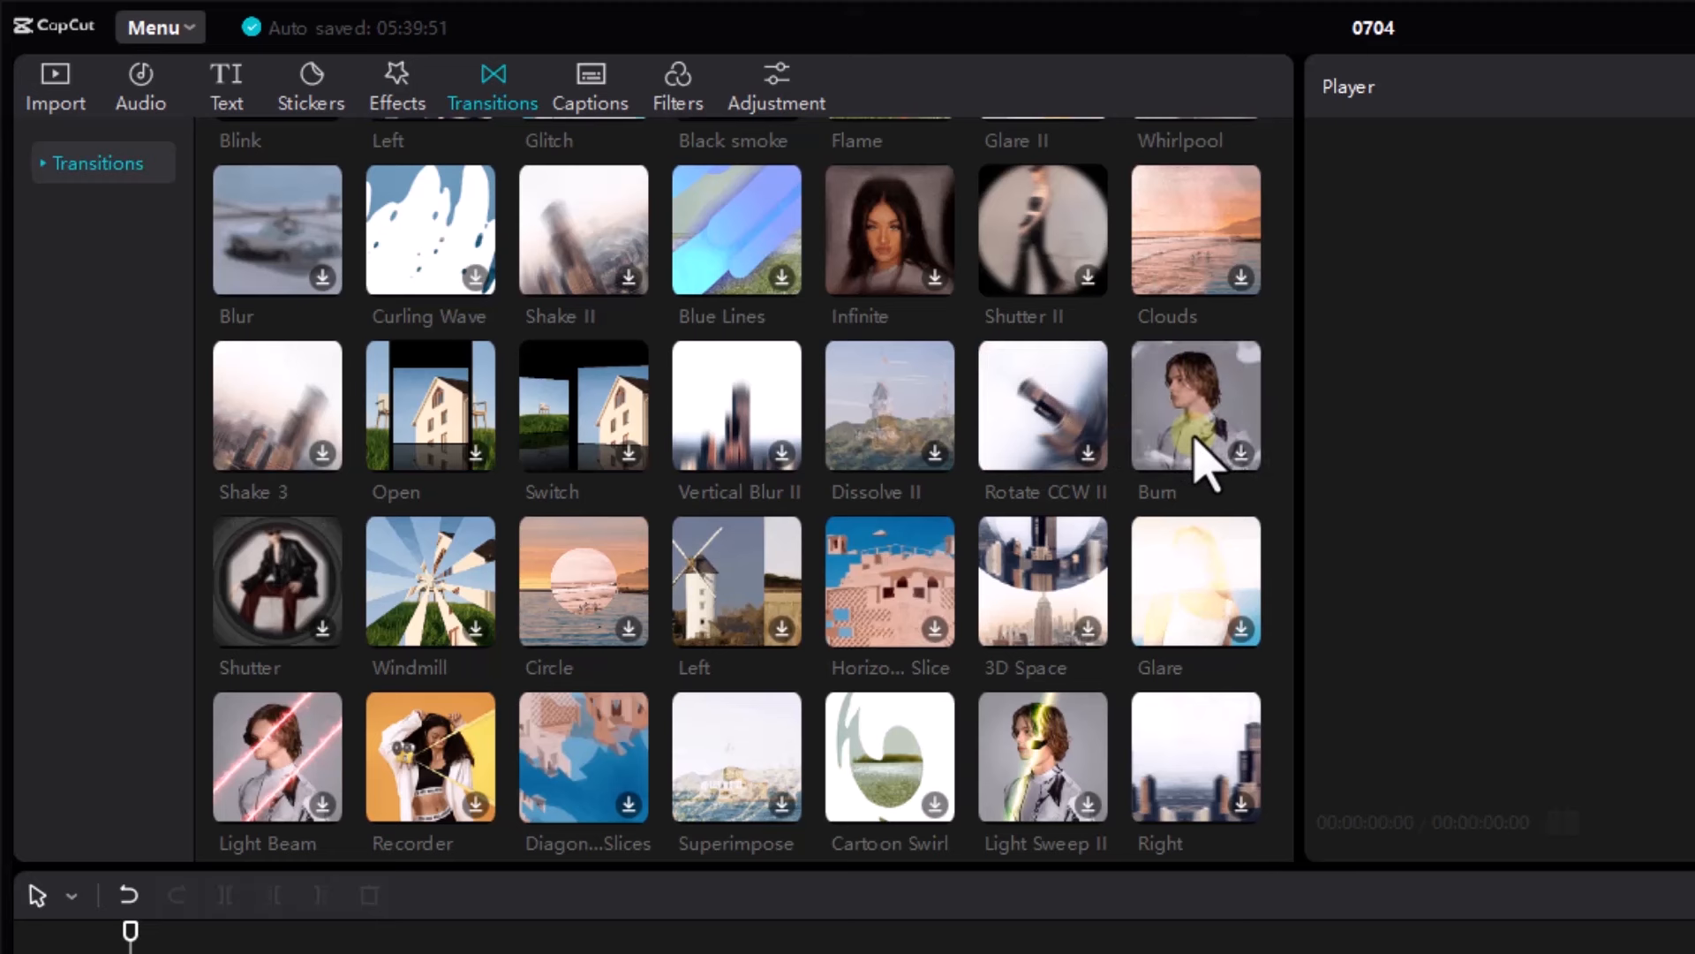
pyautogui.click(597, 103)
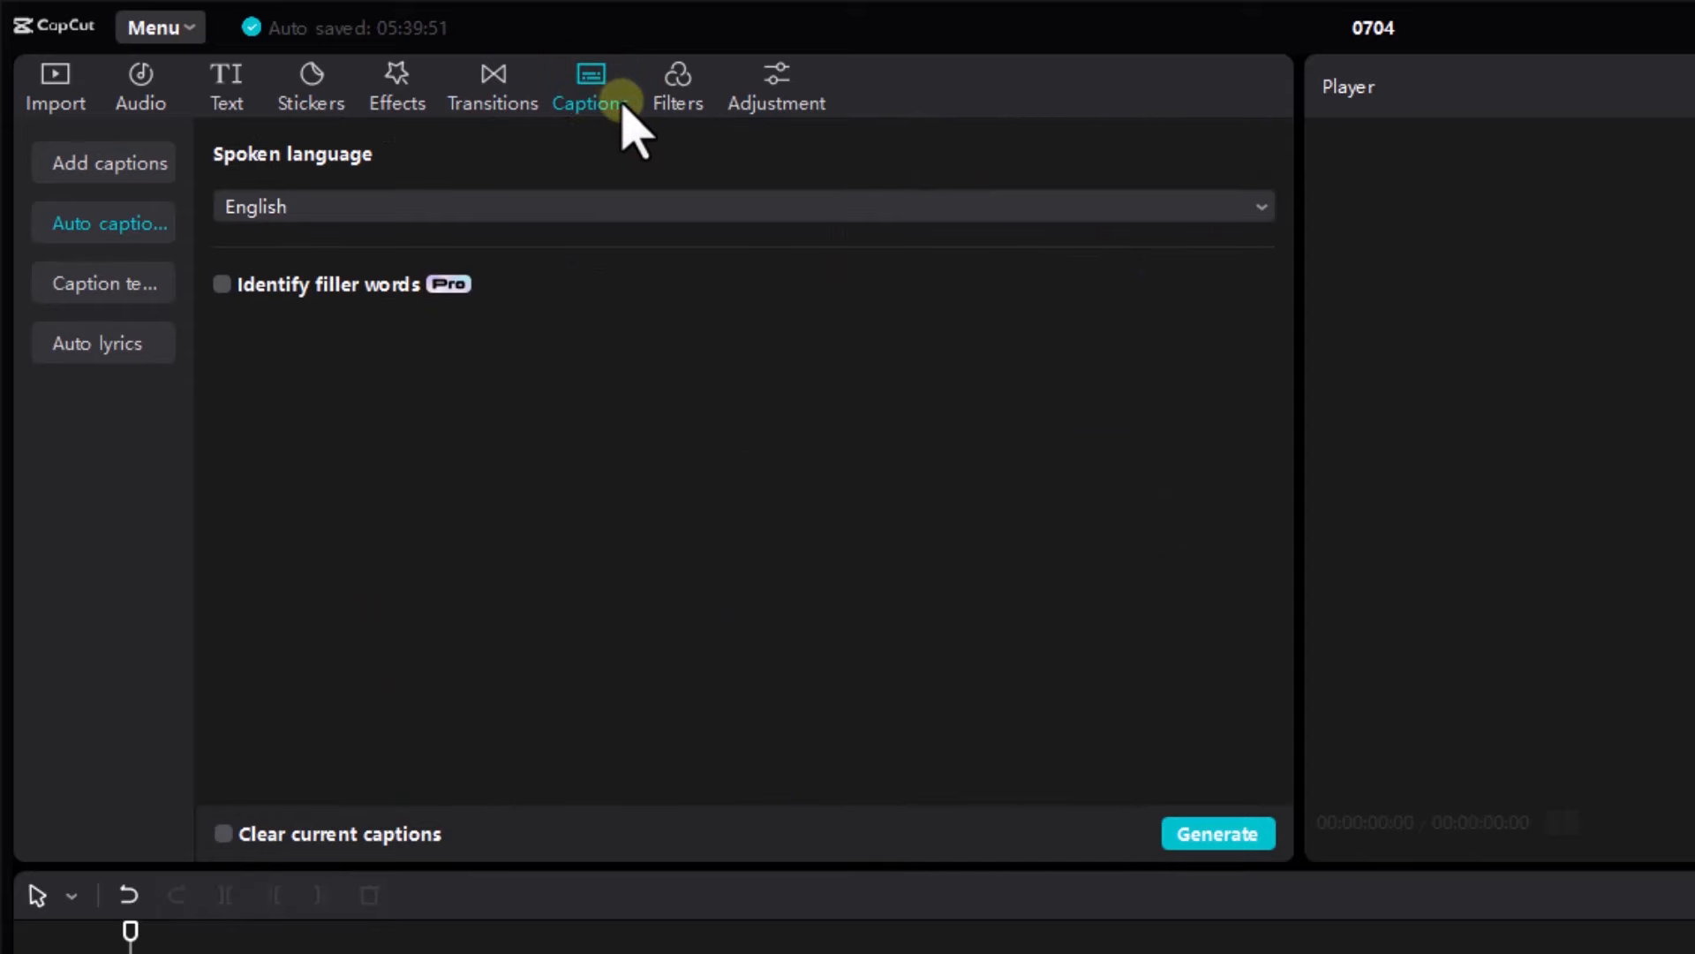
pyautogui.click(675, 97)
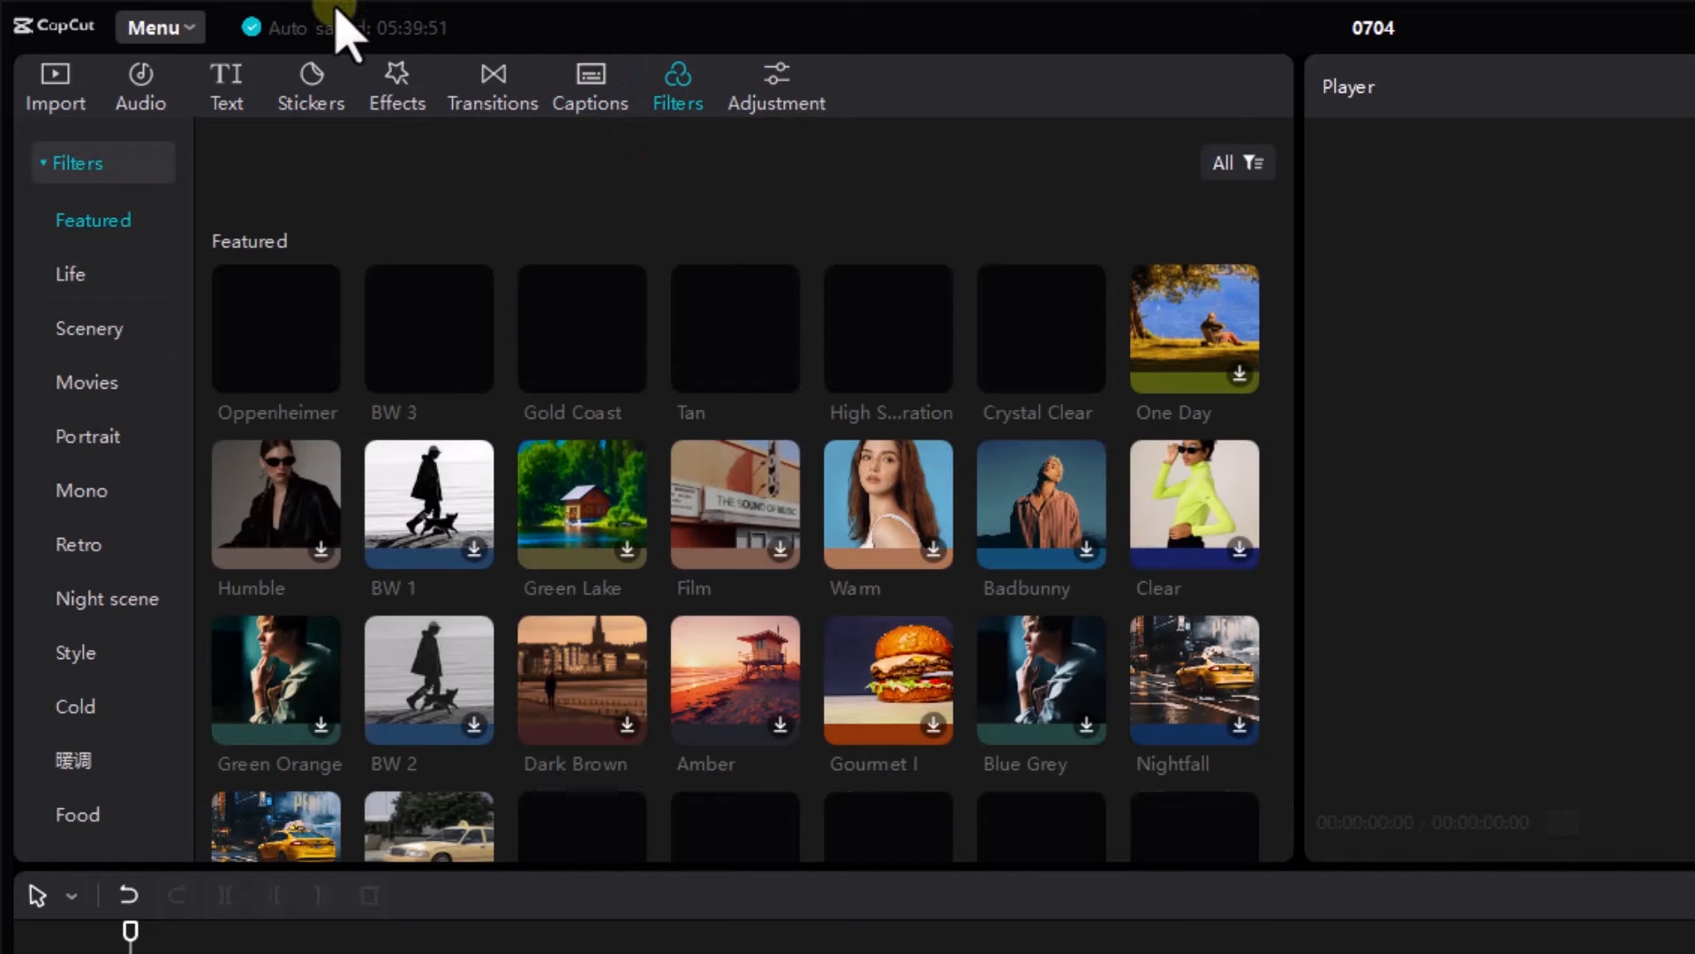
# Return to the imported device media, review its sorting options and switch the media display from grid to list
pyautogui.click(53, 88)
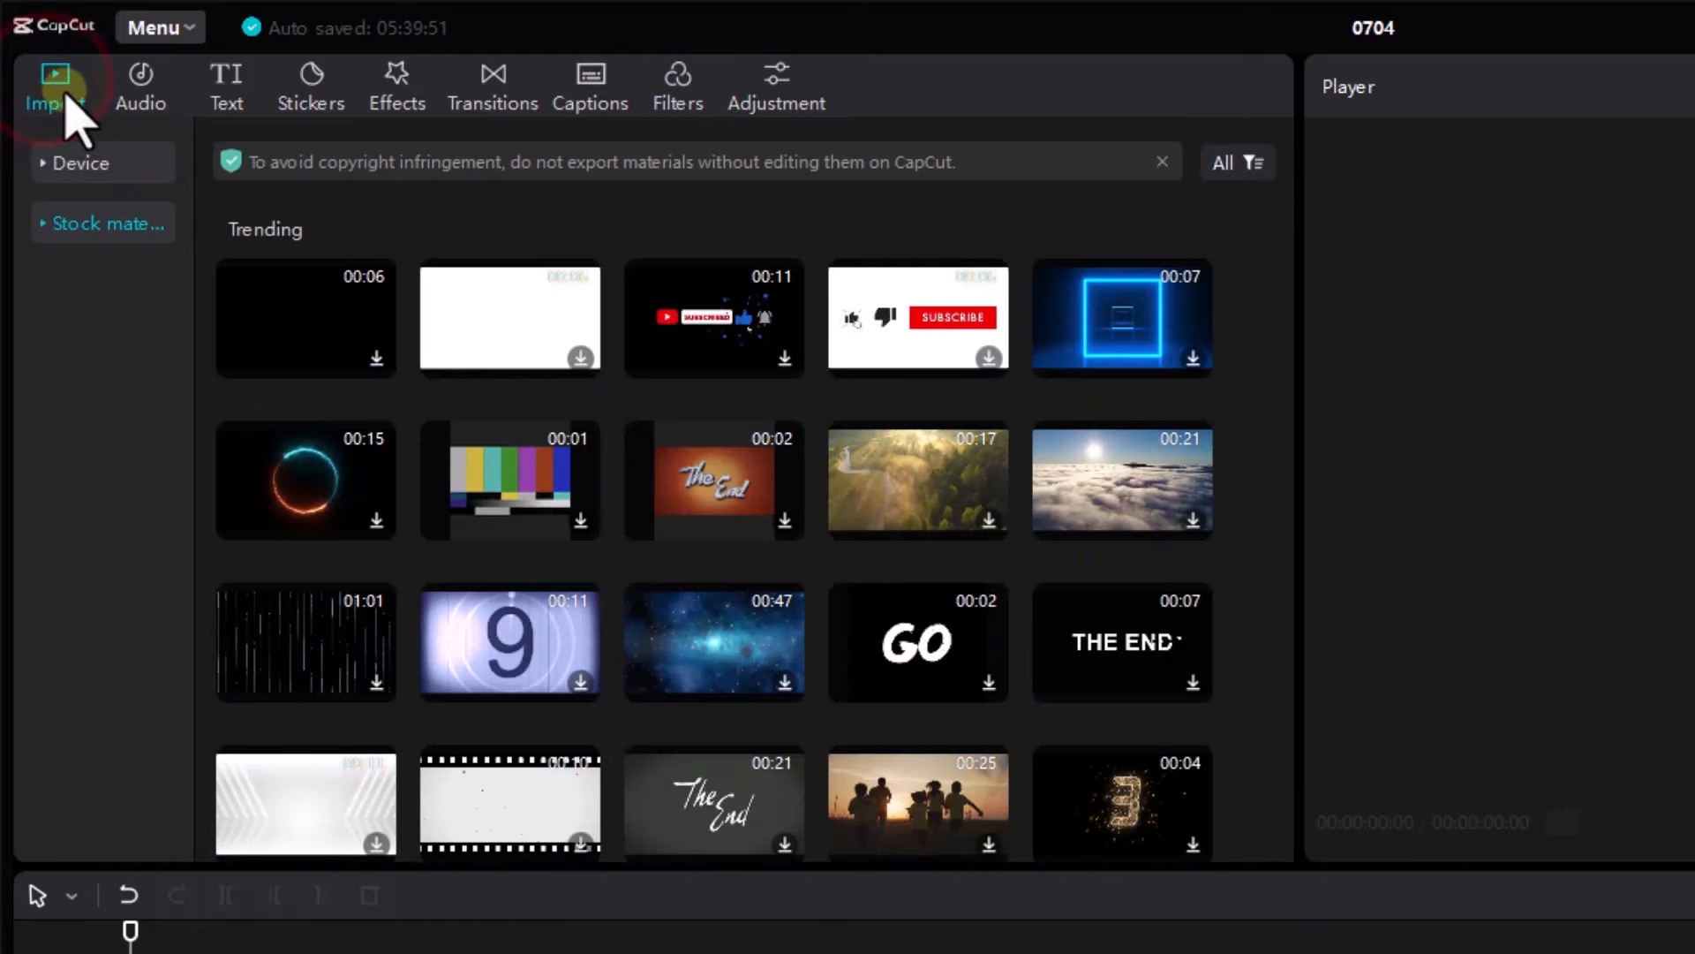
pyautogui.click(123, 163)
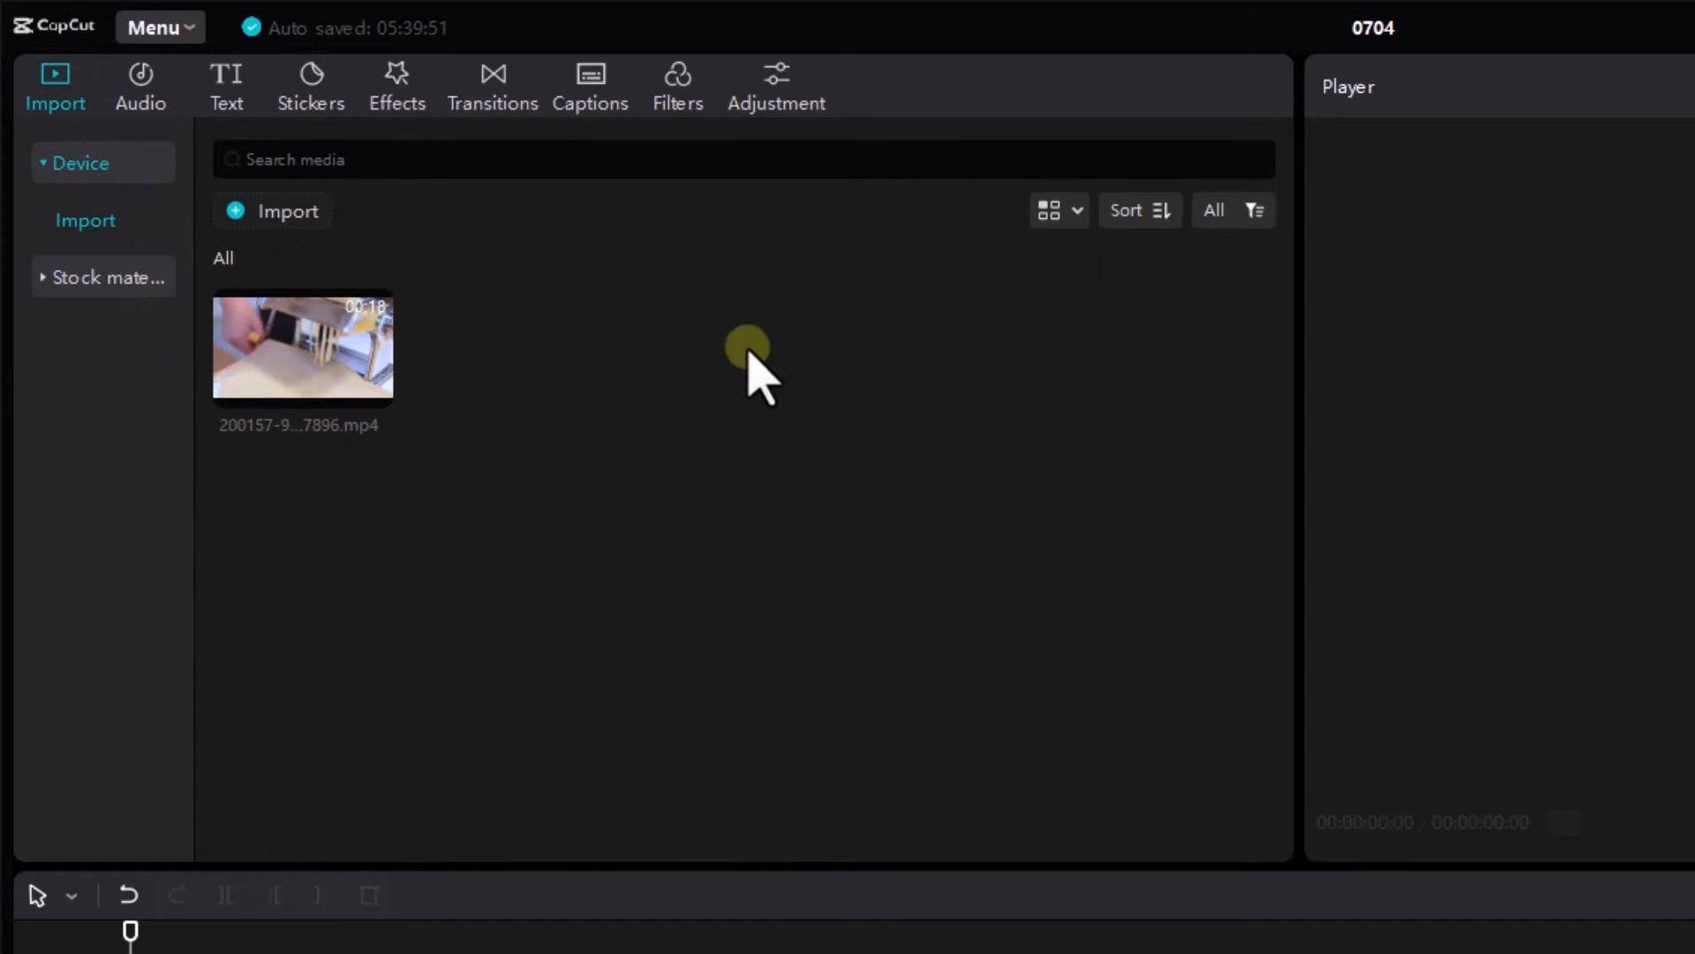
pyautogui.click(1158, 212)
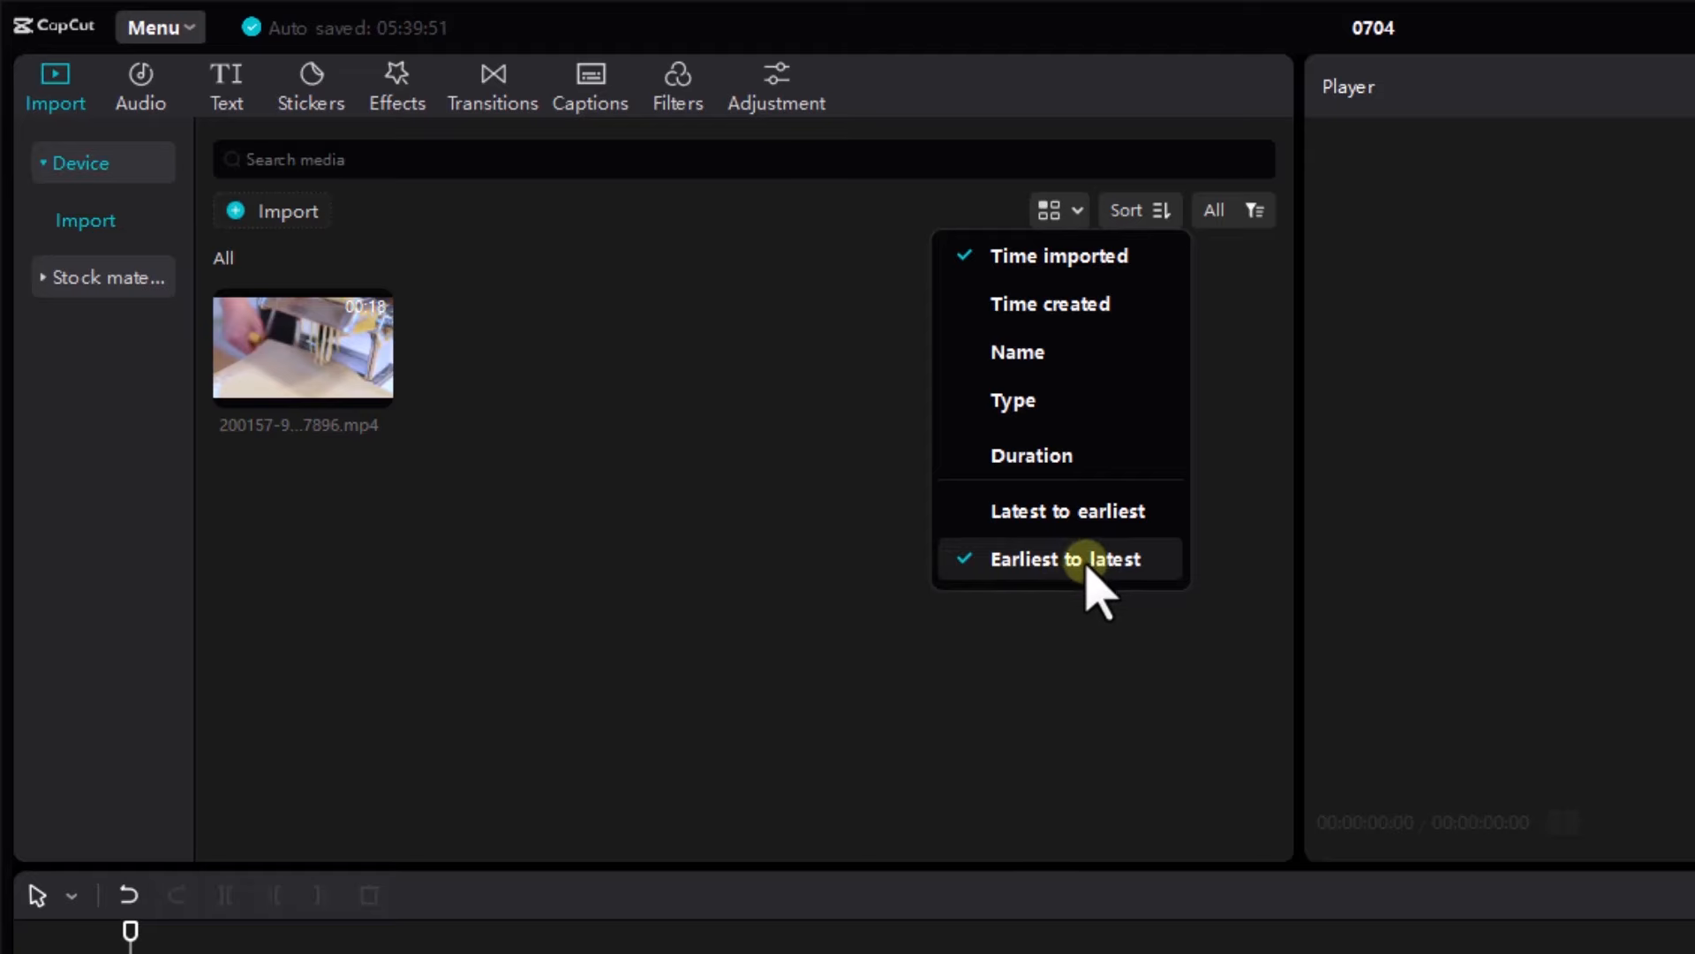
pyautogui.click(1049, 605)
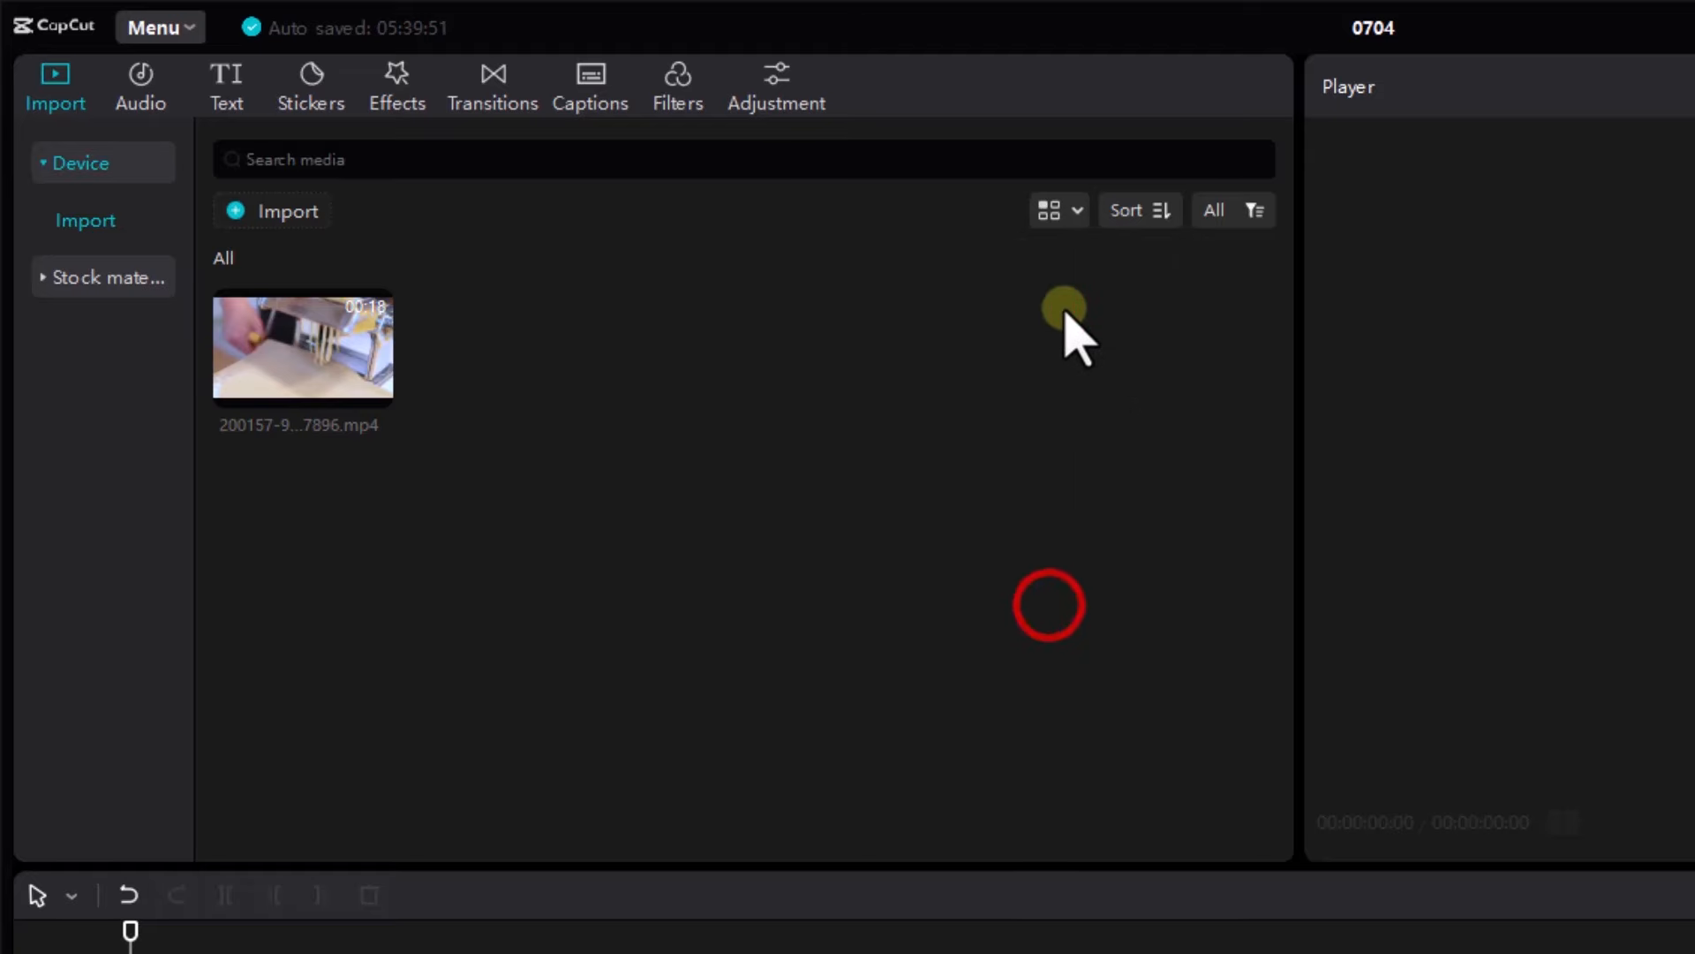
pyautogui.click(1078, 210)
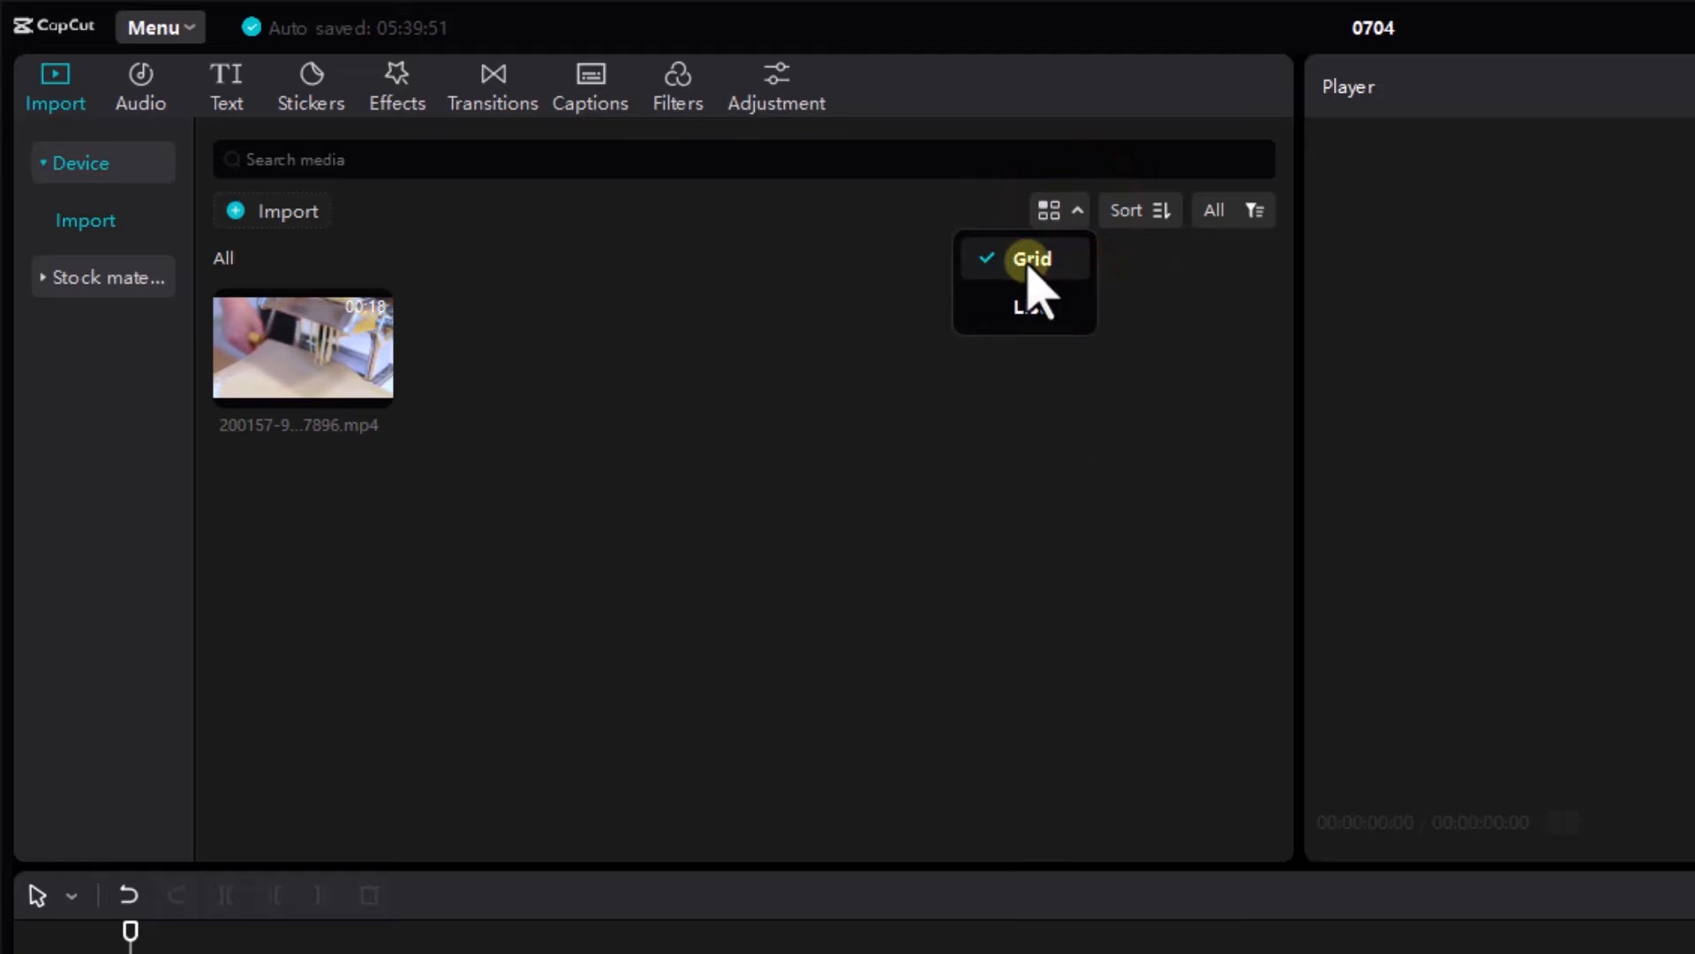
pyautogui.click(1030, 307)
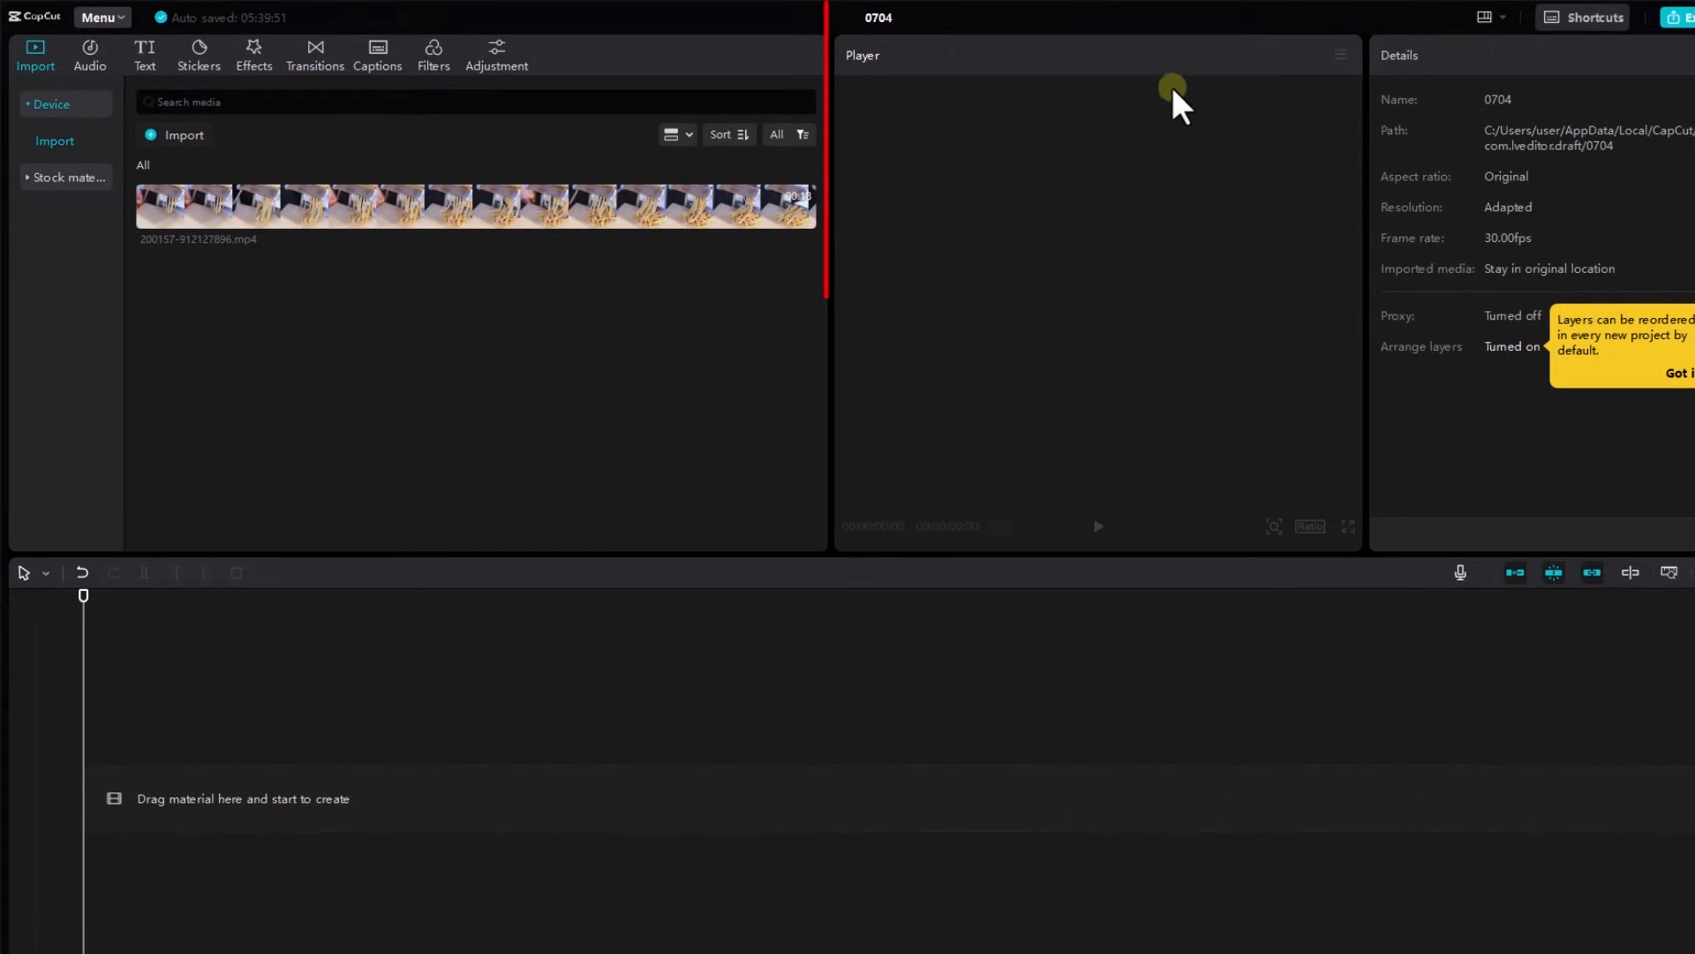
# Play the pasta clip from the media library in the player, pause it and check the preview zoom slider
pyautogui.click(589, 217)
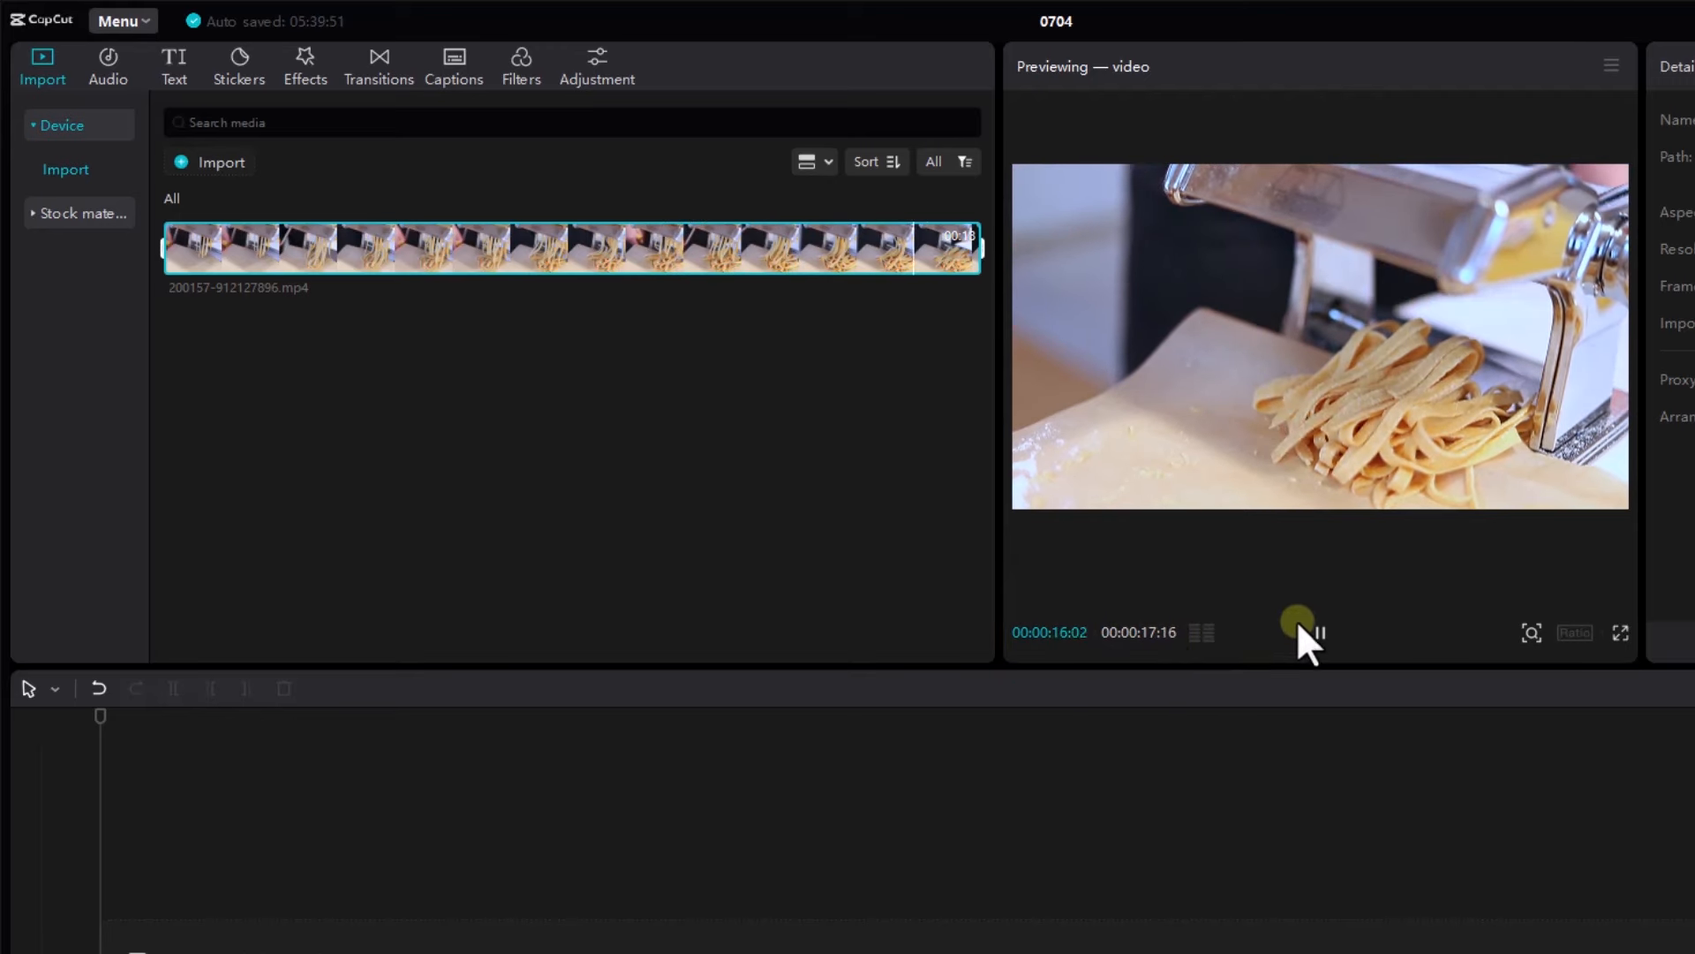
pyautogui.click(1317, 632)
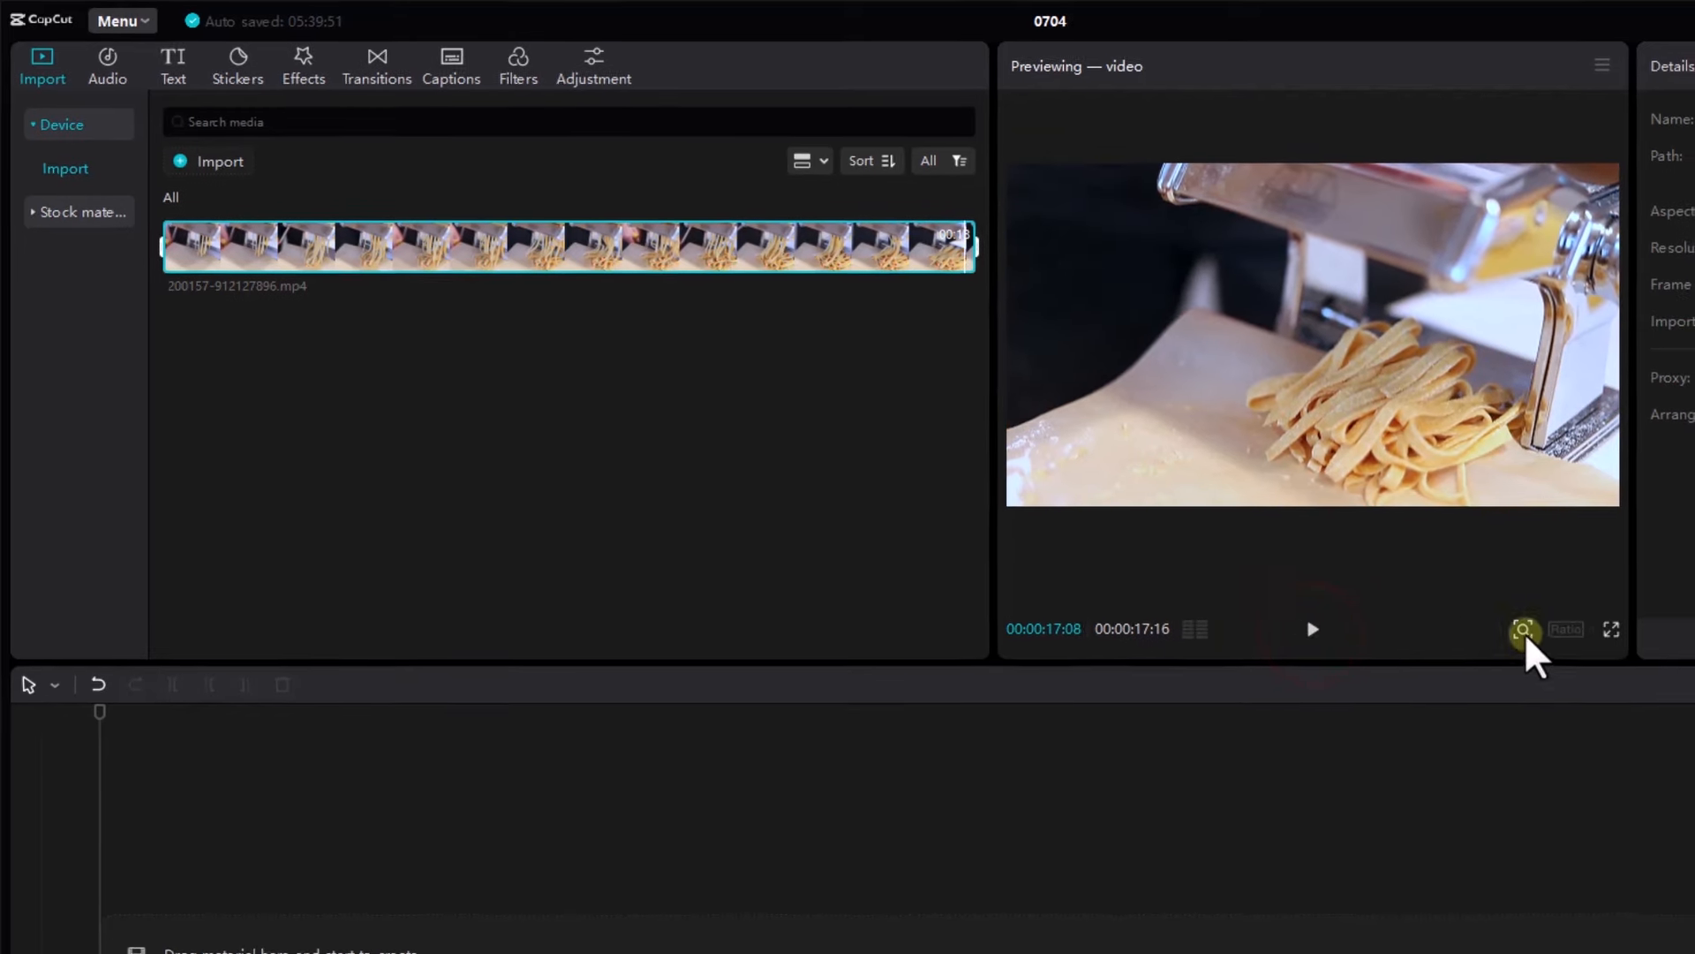
pyautogui.click(1518, 626)
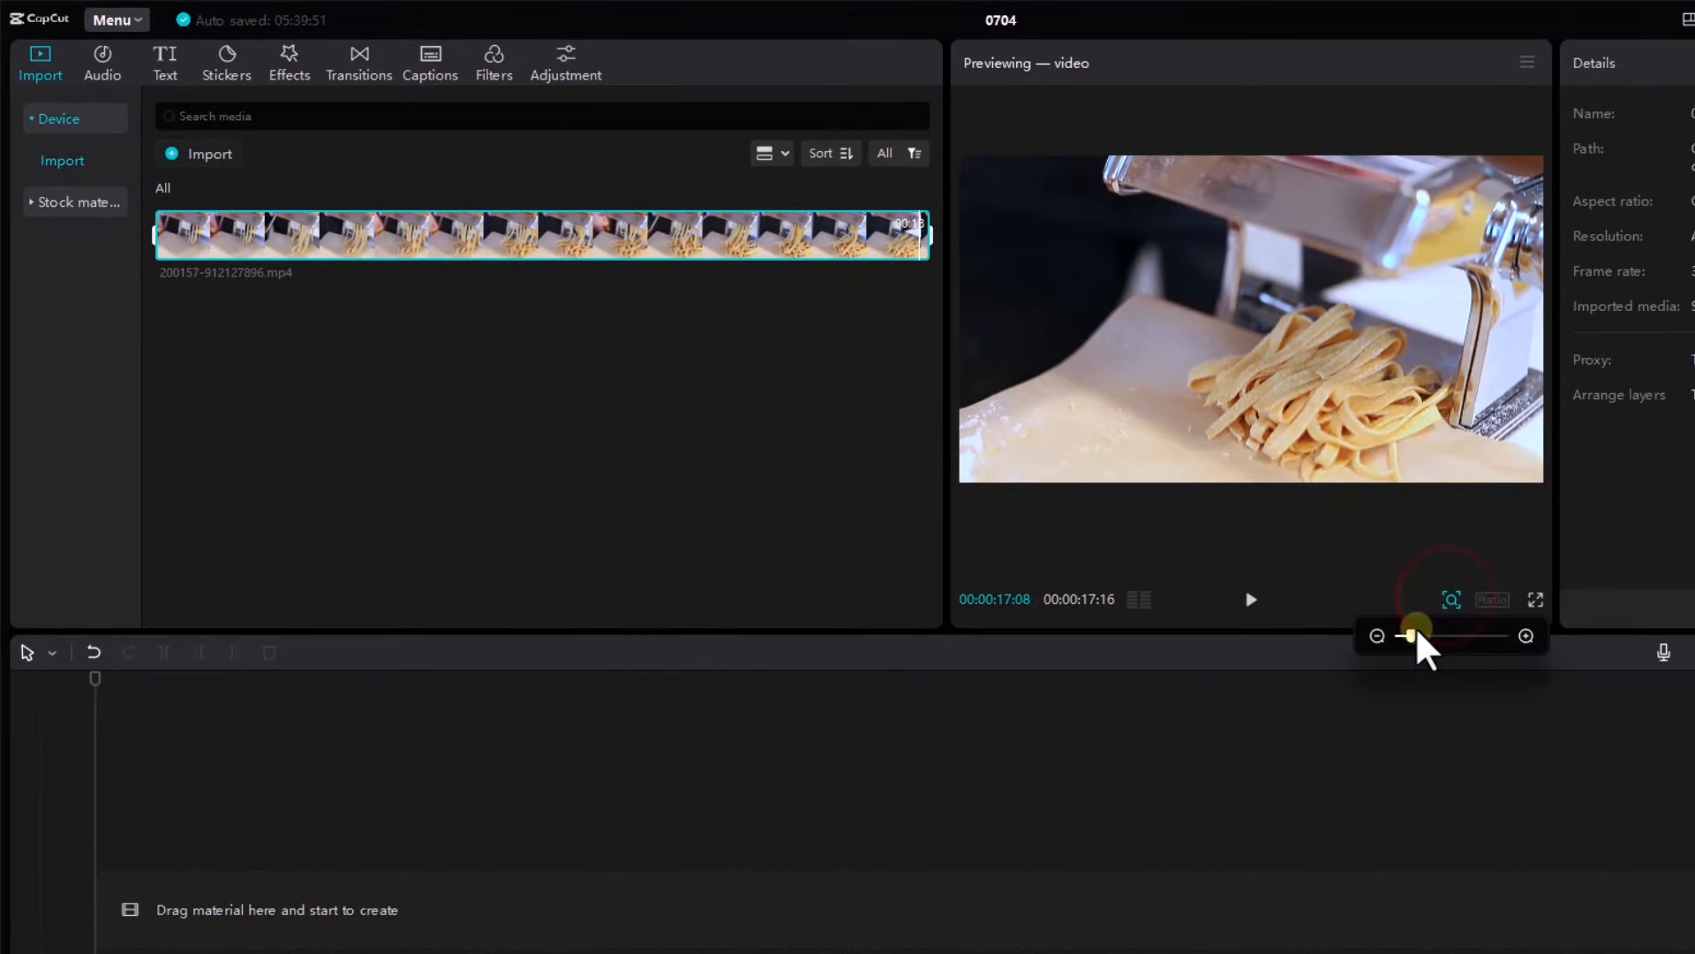
pyautogui.moveTo(1412, 638)
pyautogui.mouseDown()
pyautogui.moveTo(1462, 649)
pyautogui.moveTo(1412, 659)
pyautogui.mouseUp()
pyautogui.click(1448, 600)
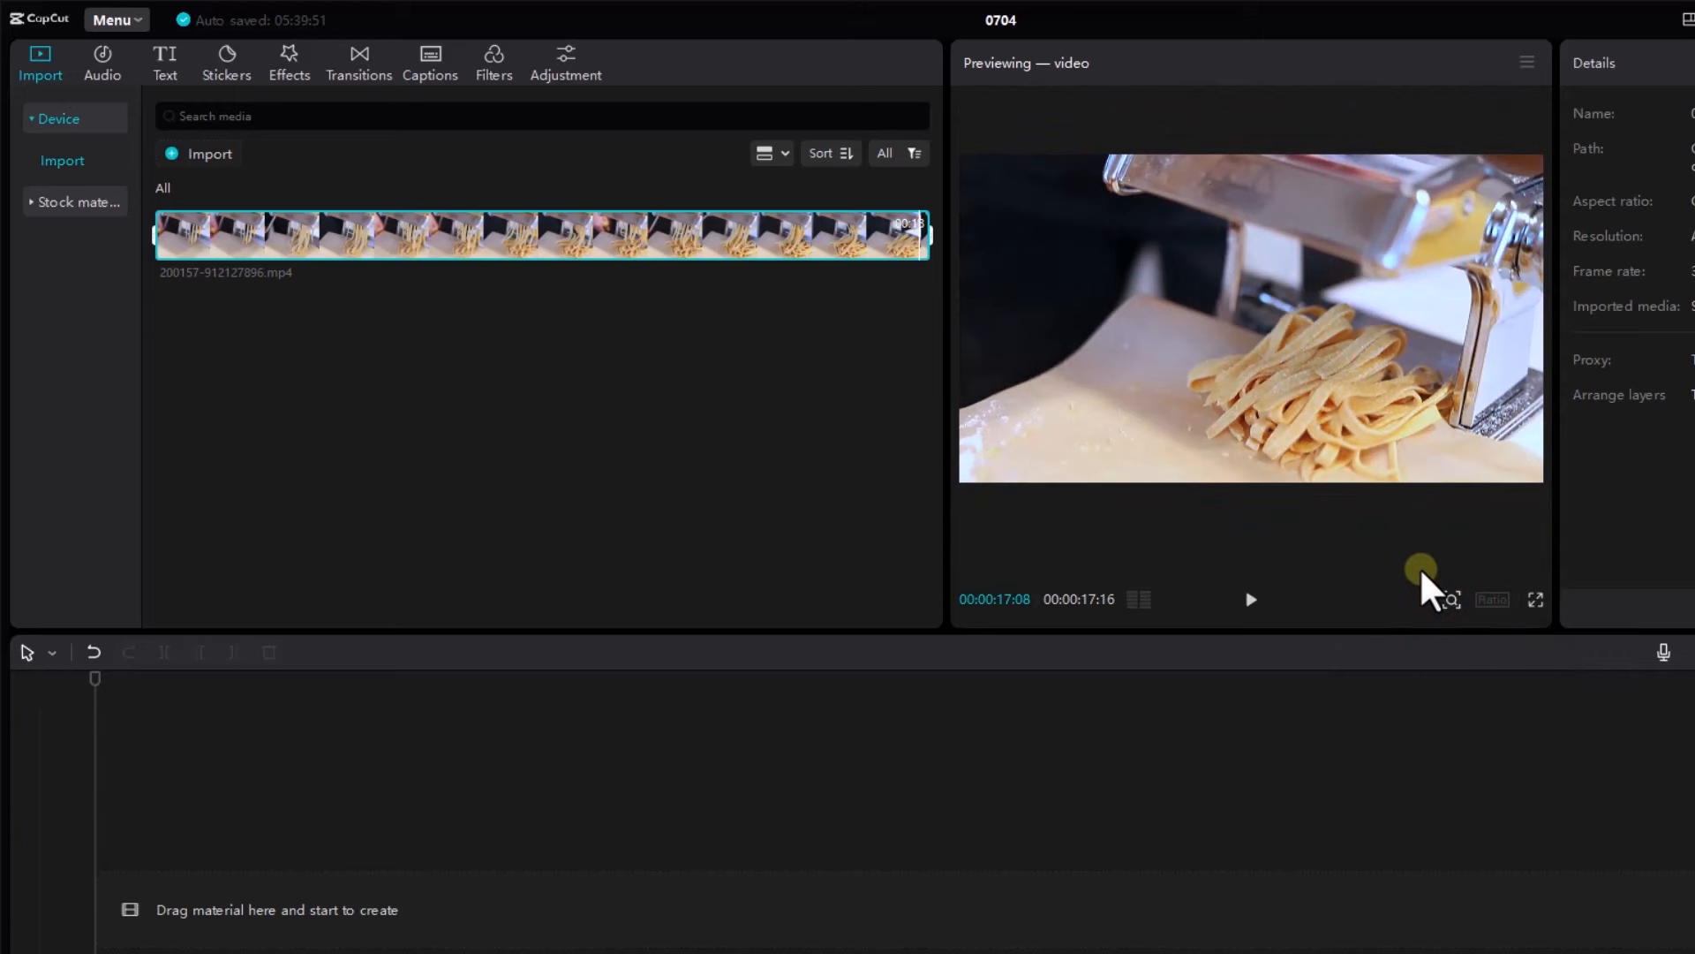
# View the pasta clip preview in full screen and return to the editor, twice
pyautogui.click(1536, 602)
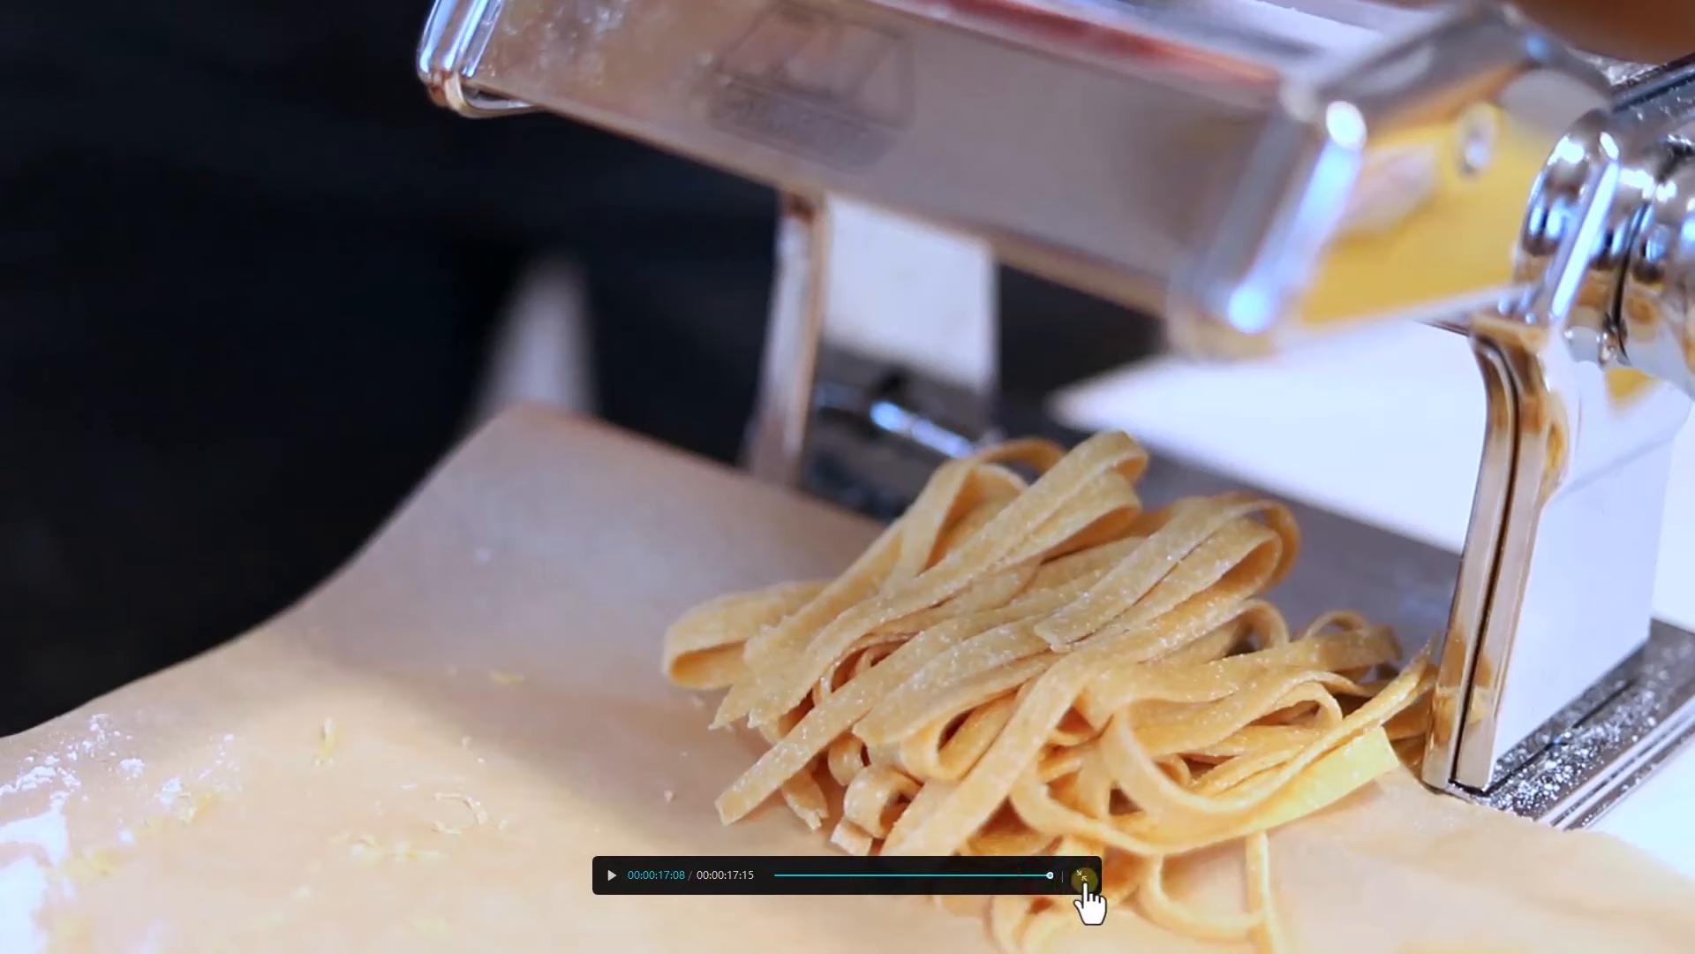
pyautogui.click(1082, 876)
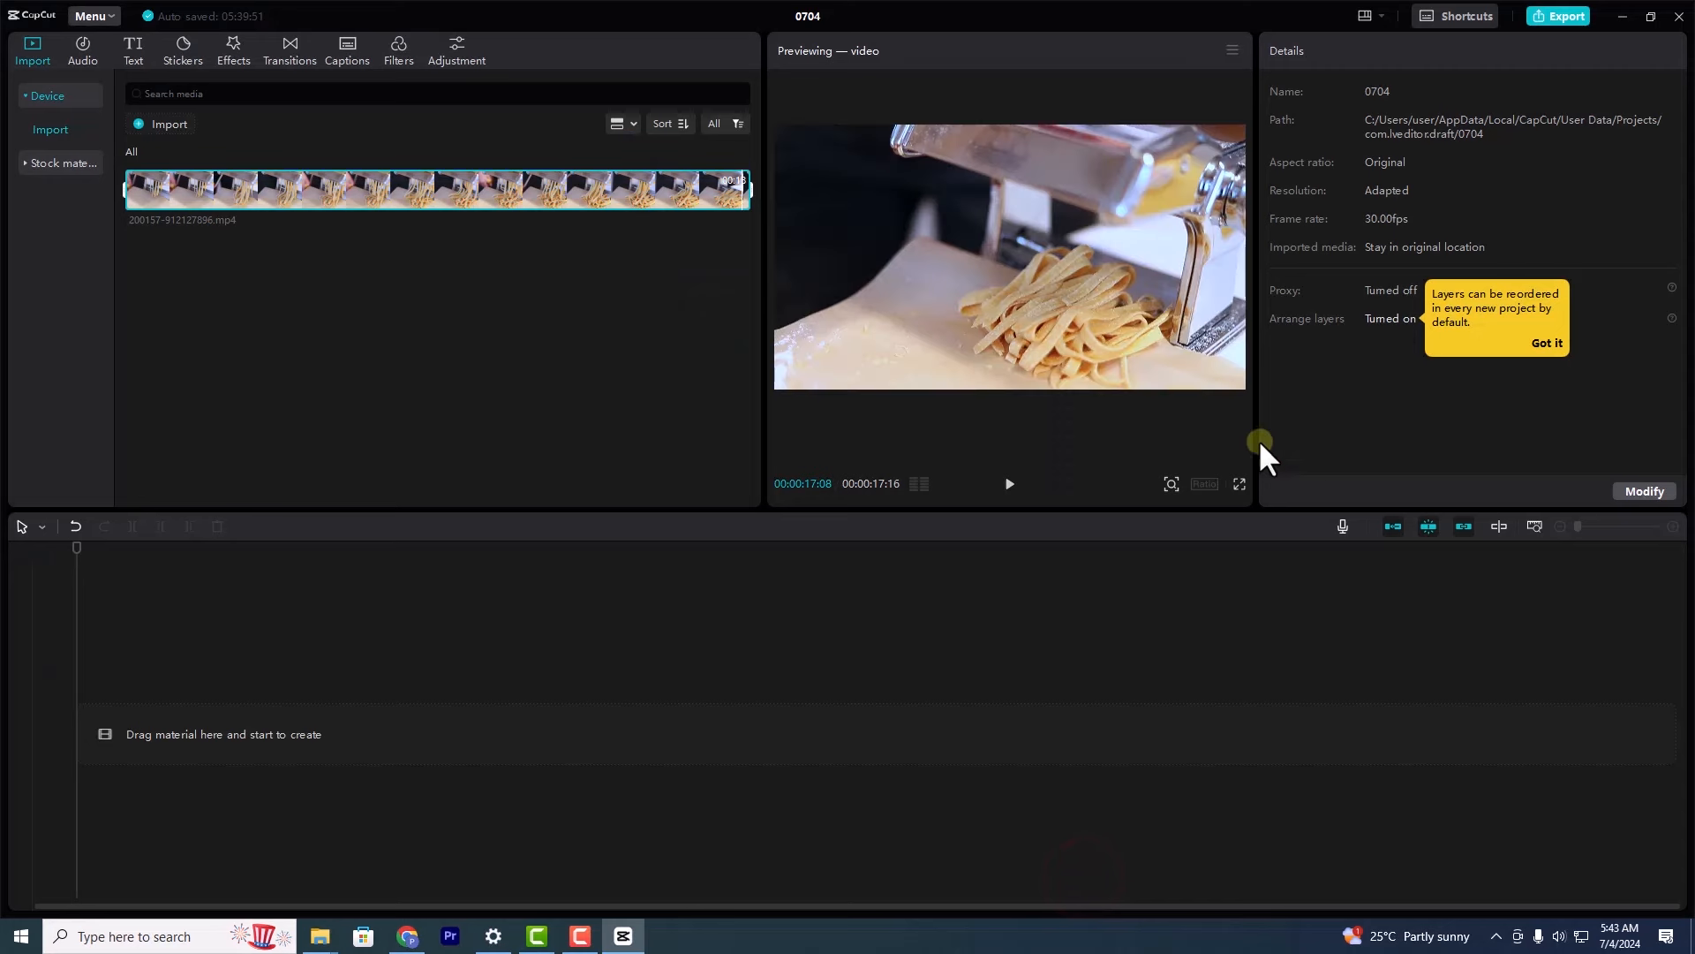
pyautogui.click(1240, 485)
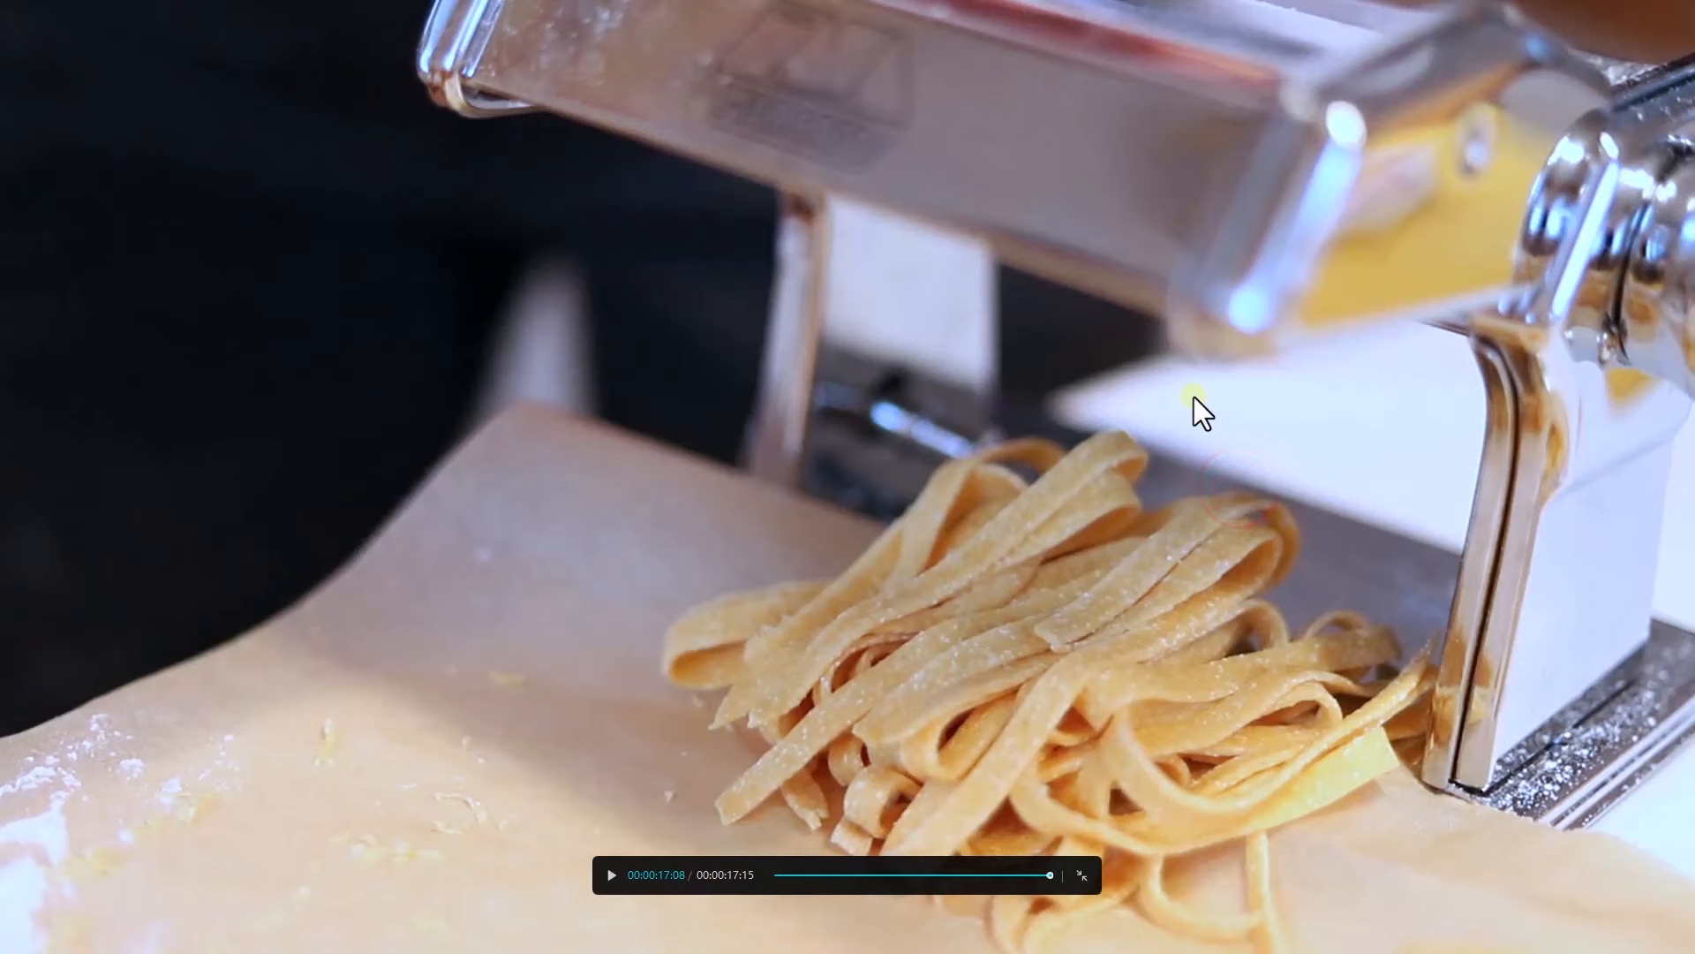
pyautogui.press('Escape')
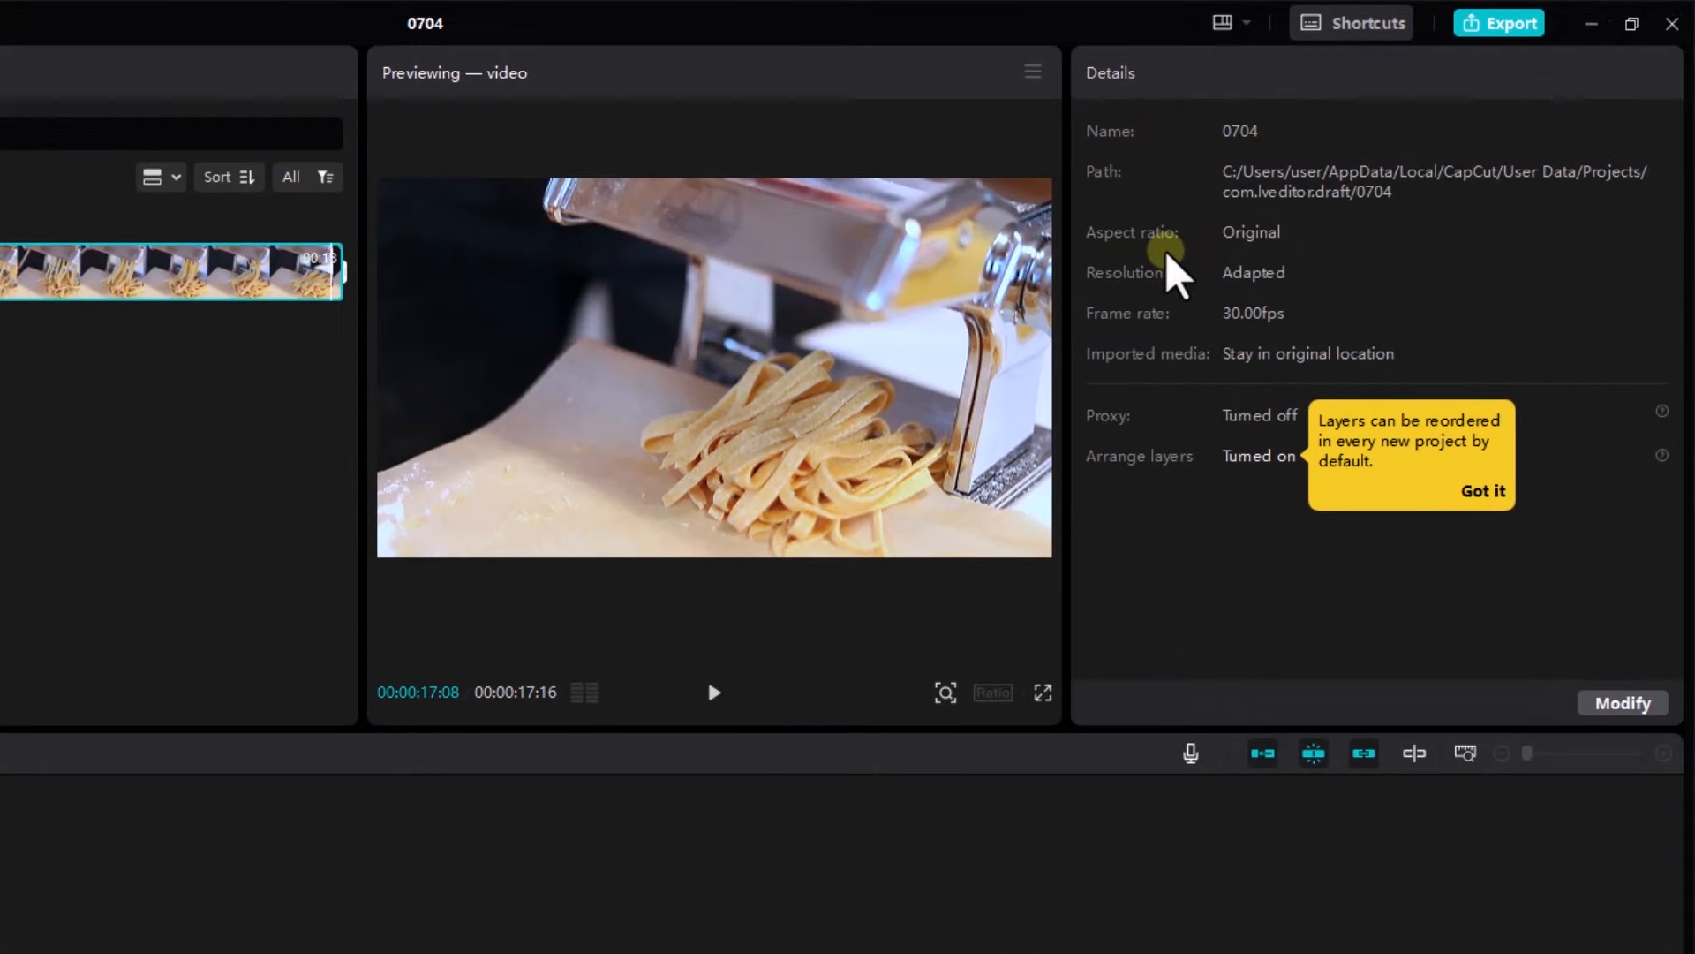
# Dismiss the layer reordering tip and place the clip 200157-912127896.mp4 at the start of the main timeline track
pyautogui.click(1480, 487)
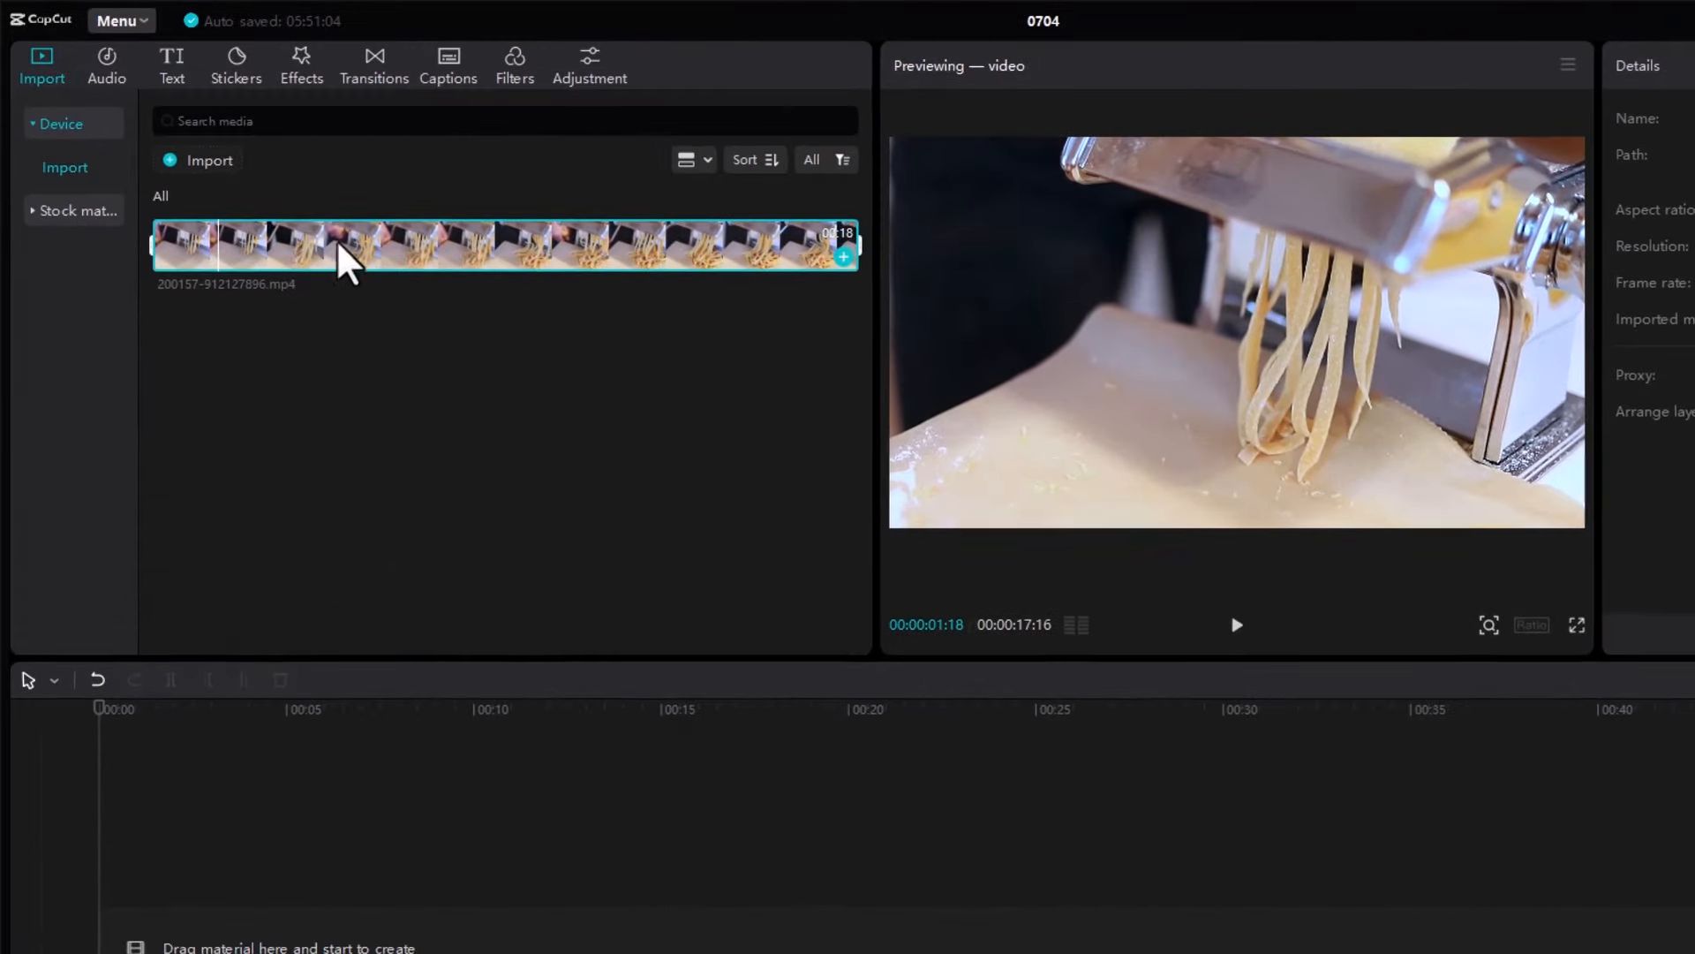
pyautogui.moveTo(264, 190); pyautogui.dragTo(277, 236)
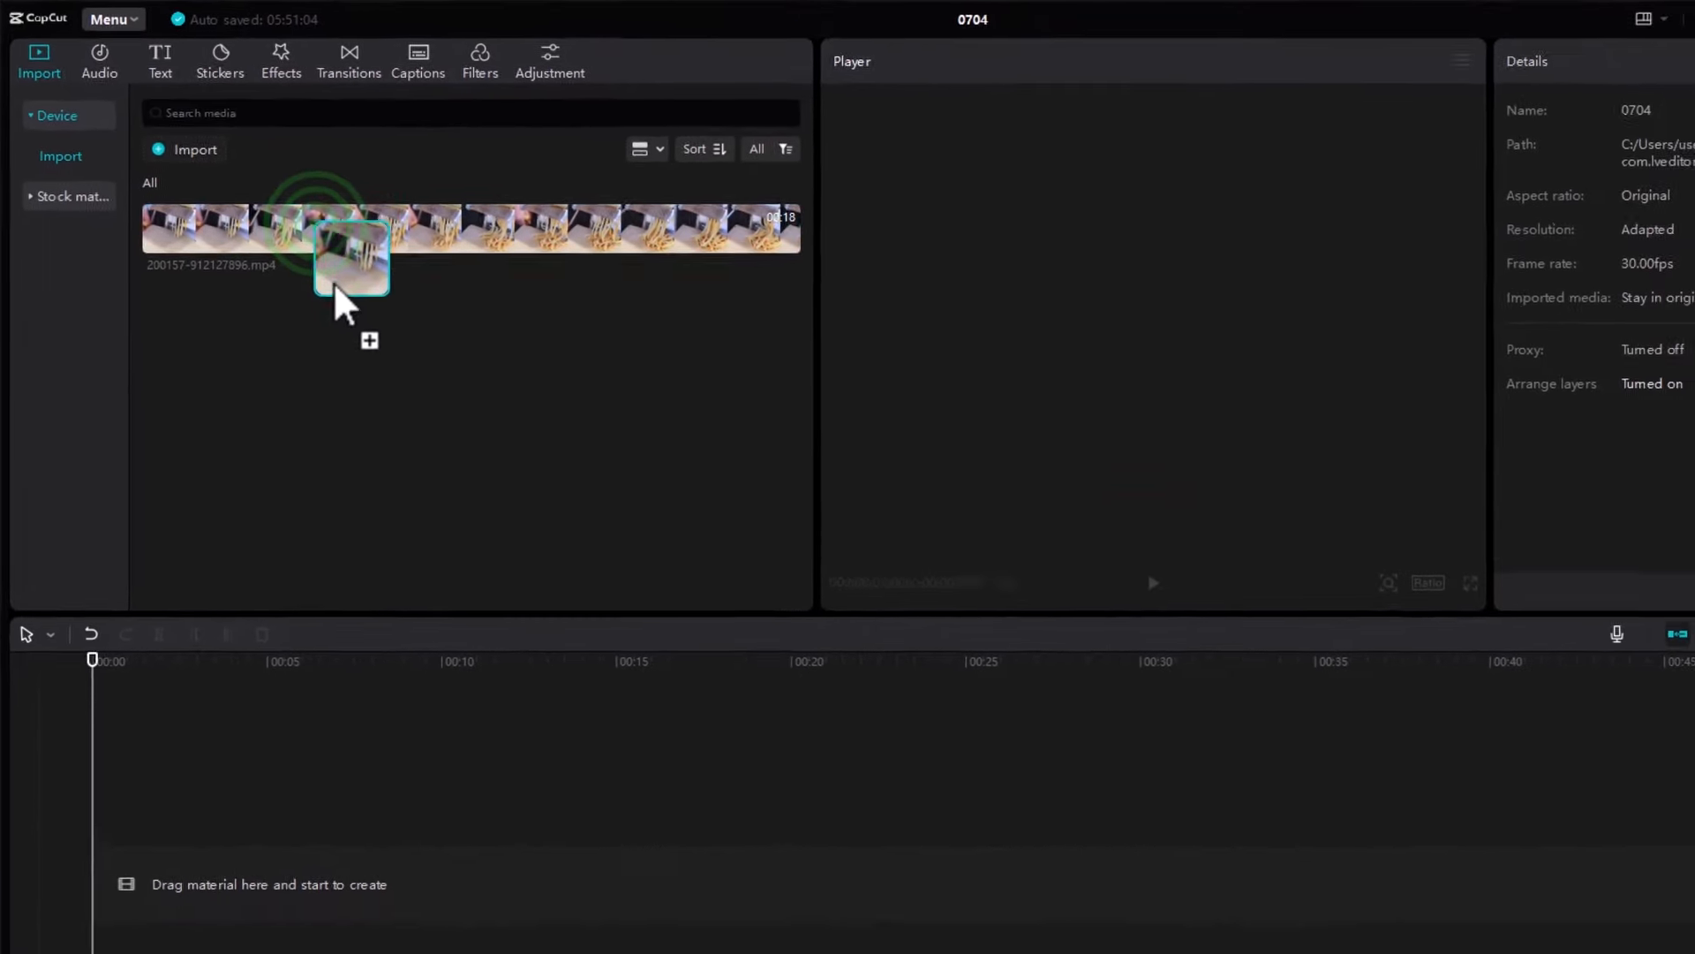
pyautogui.moveTo(334, 284); pyautogui.dragTo(124, 870)
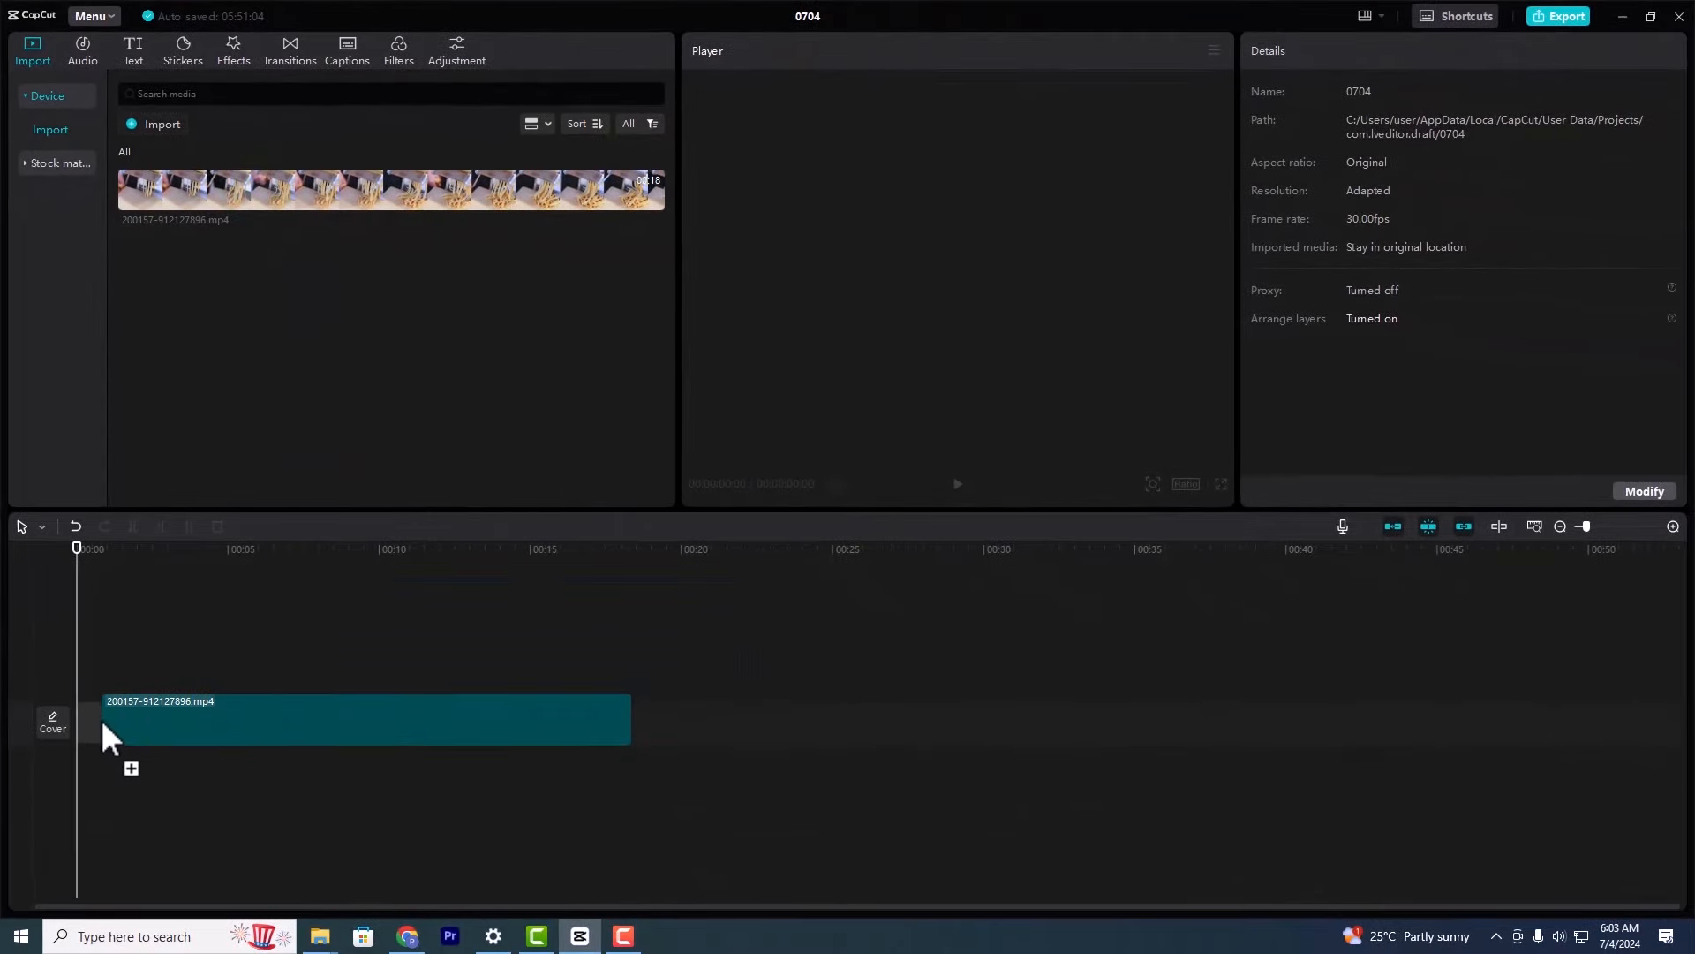
pyautogui.moveTo(100, 719); pyautogui.dragTo(94, 721)
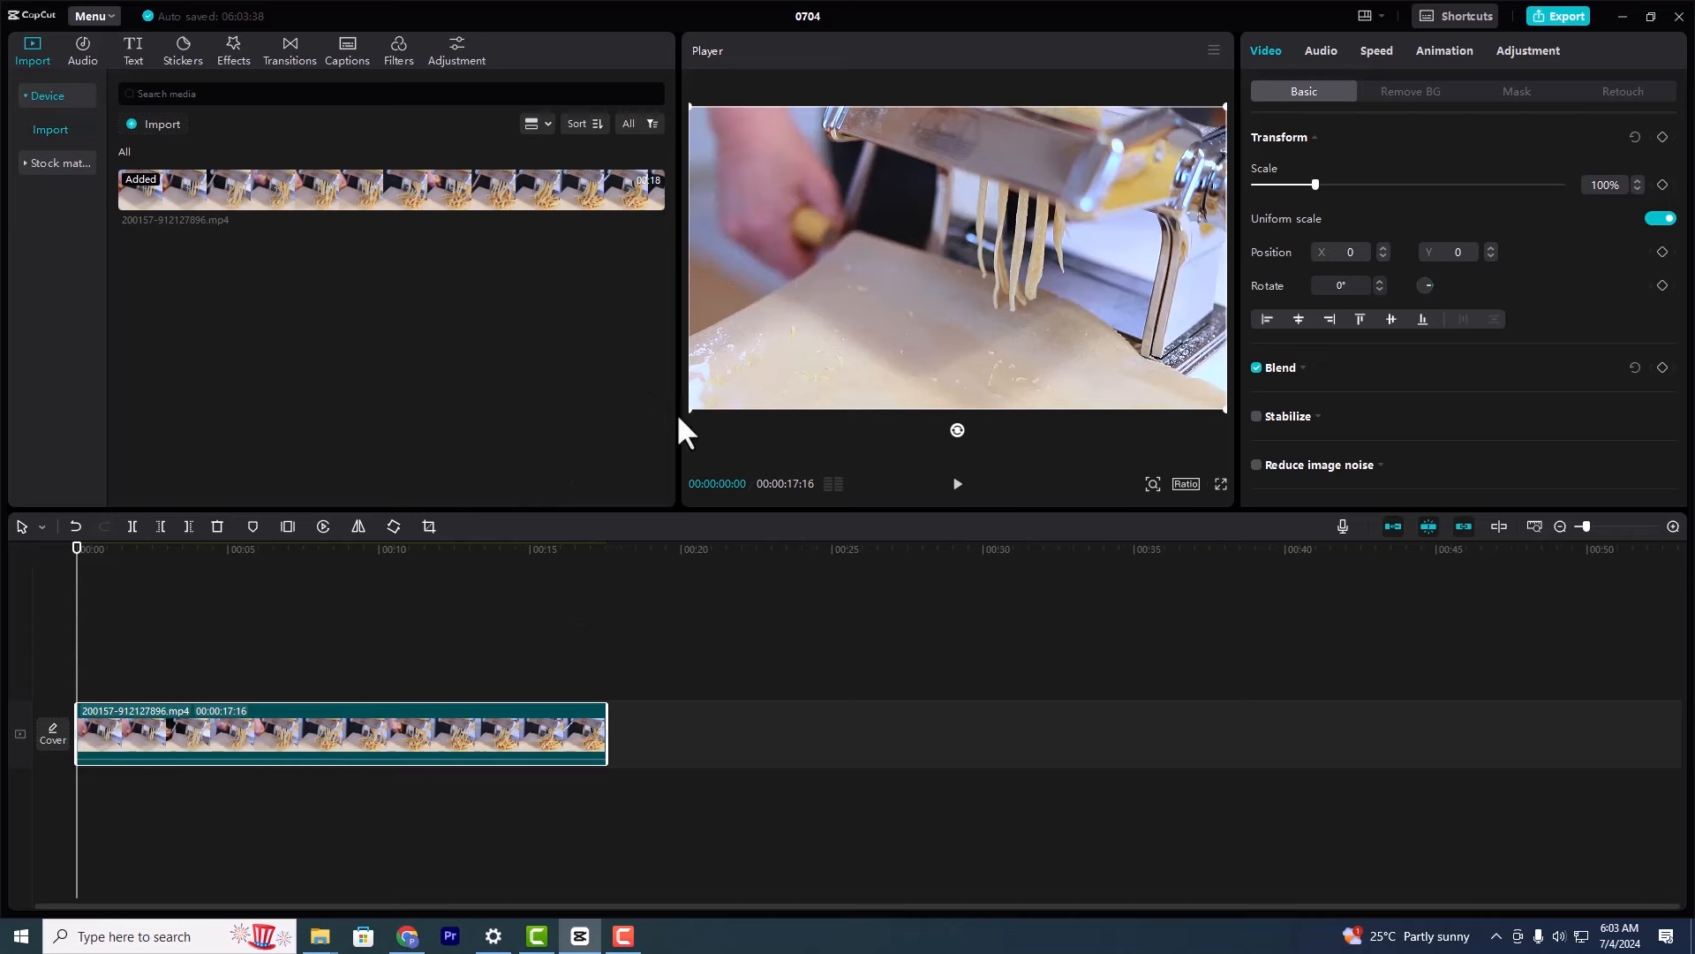
# Shrink the selected pasta clip inside the player frame and enlarge it back to fill the frame
pyautogui.click(588, 715)
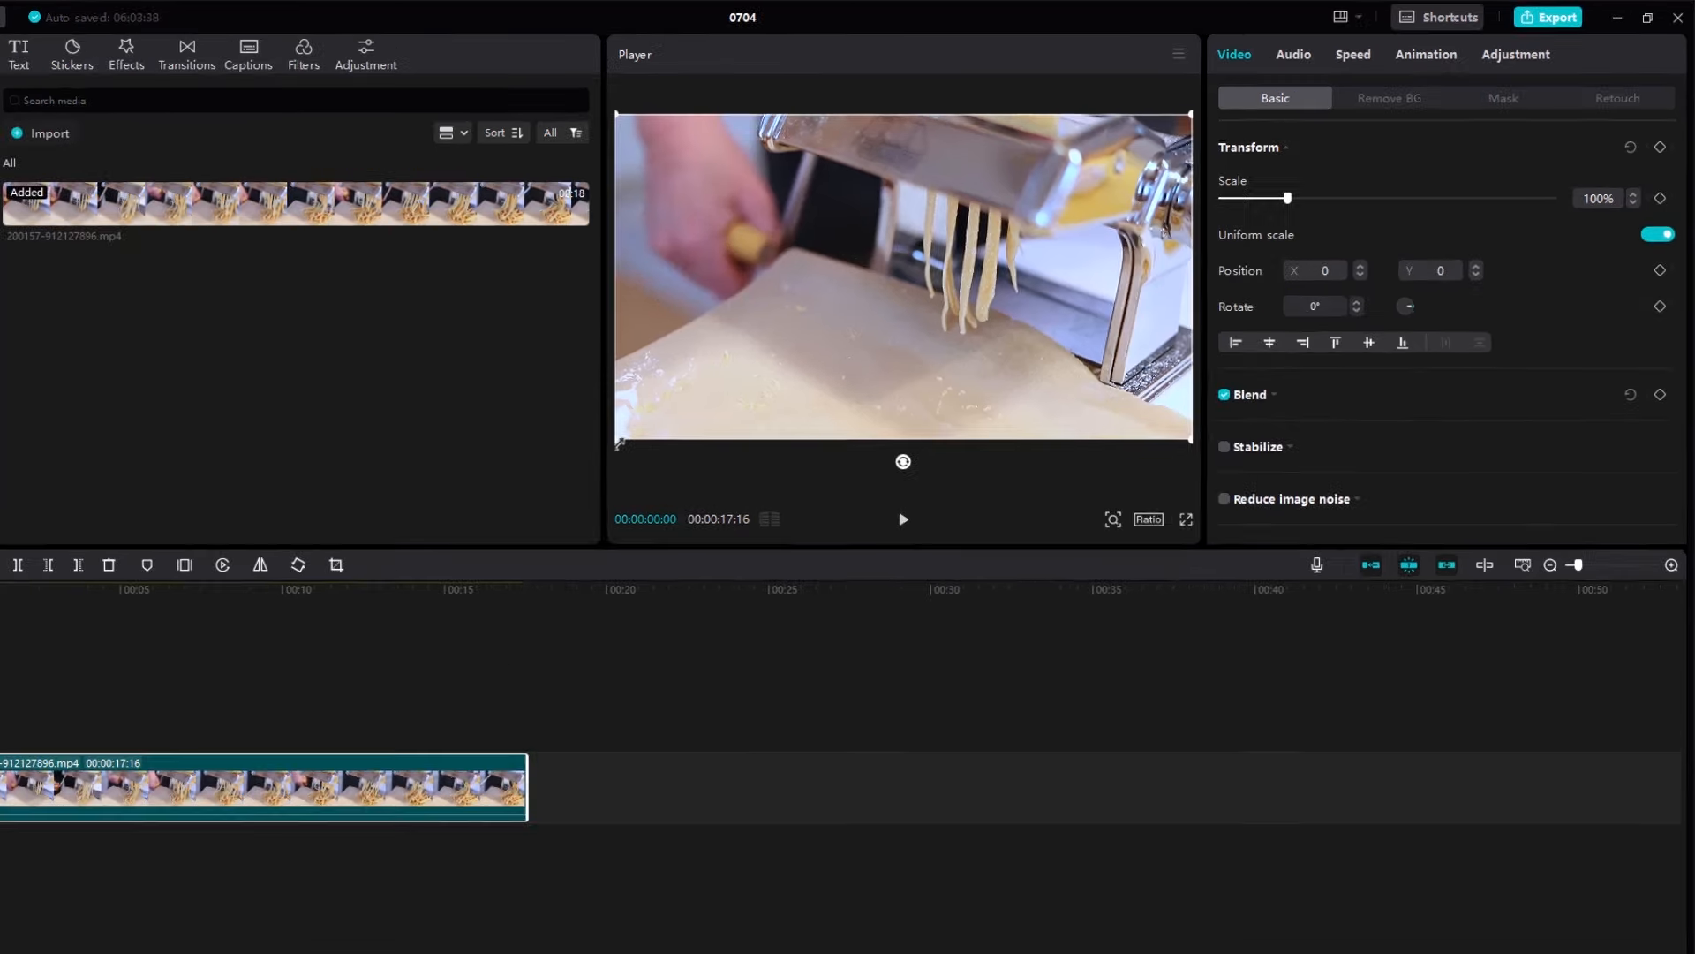
pyautogui.moveTo(692, 408); pyautogui.dragTo(847, 296)
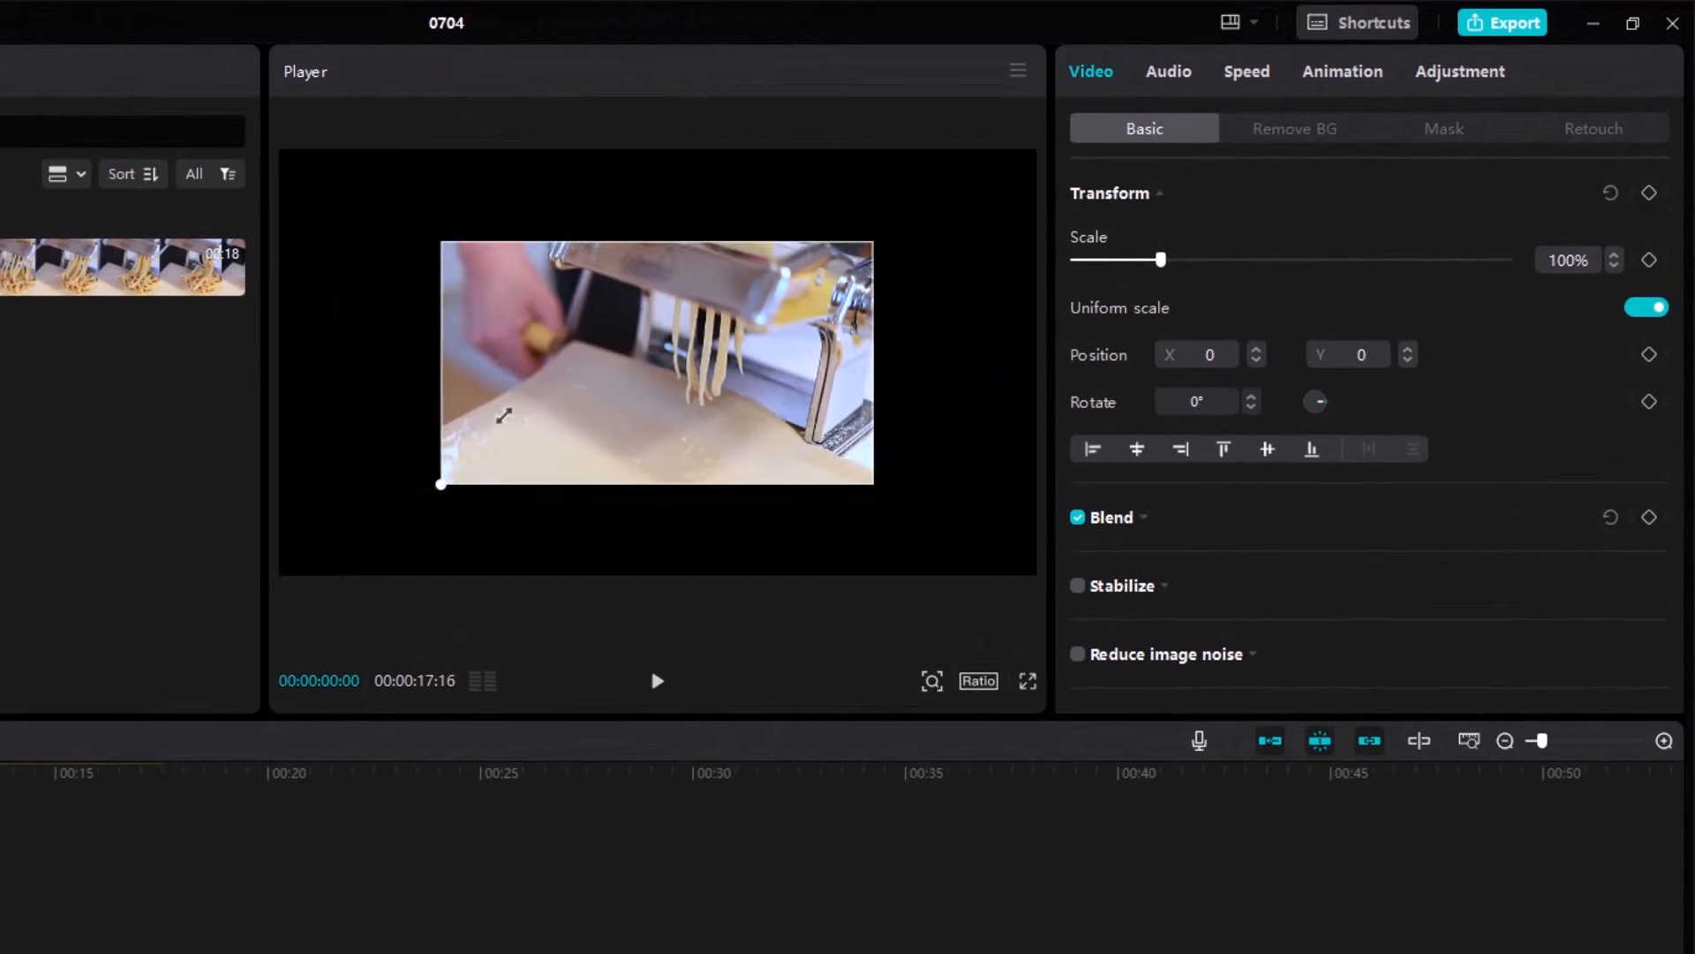
pyautogui.moveTo(504, 415); pyautogui.dragTo(336, 681)
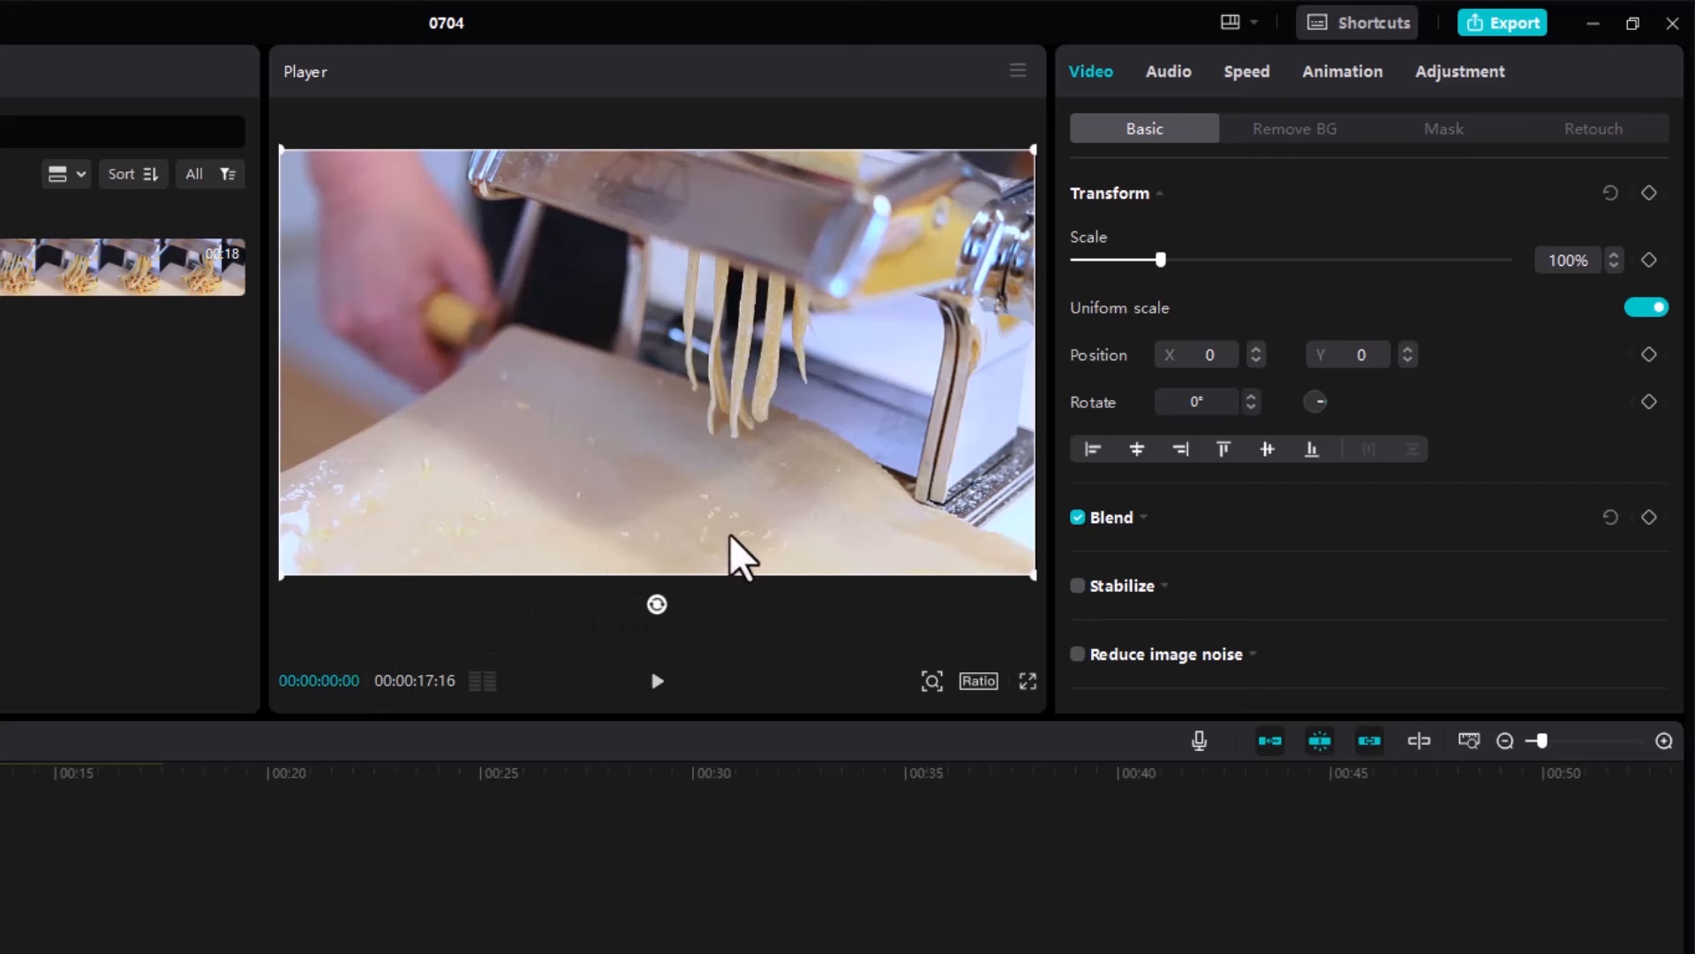
# Try the 2.35:1 aspect ratio for the player frame, and set the ratio back to Original
pyautogui.click(979, 681)
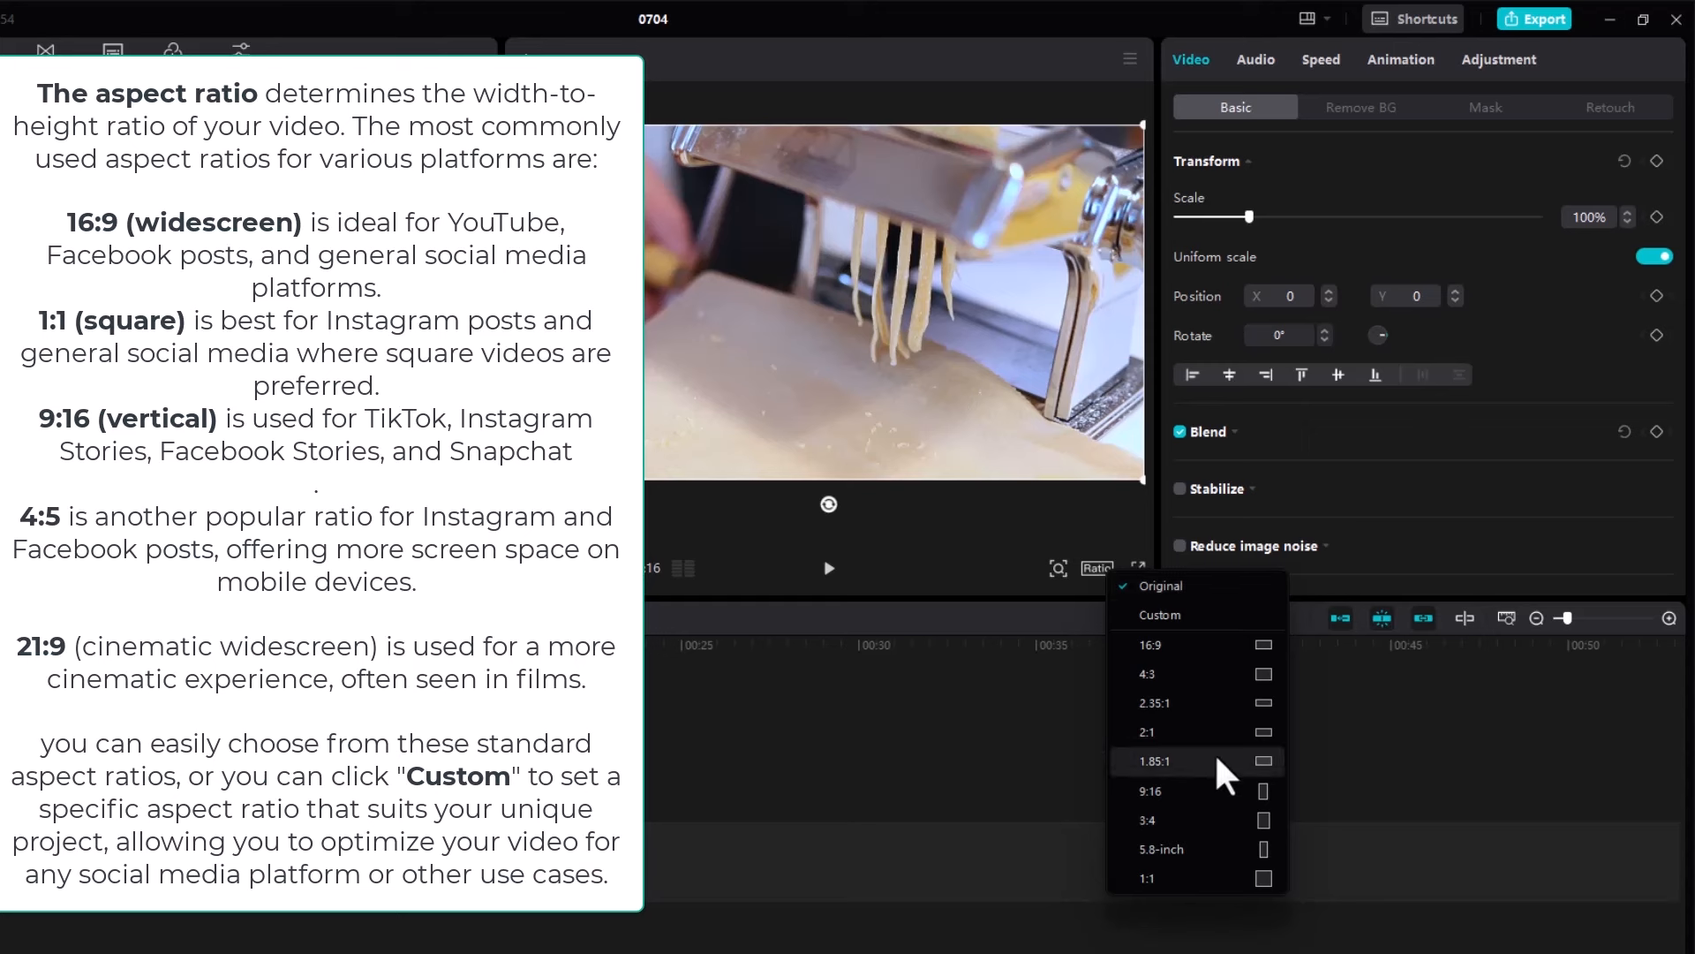
pyautogui.click(1210, 699)
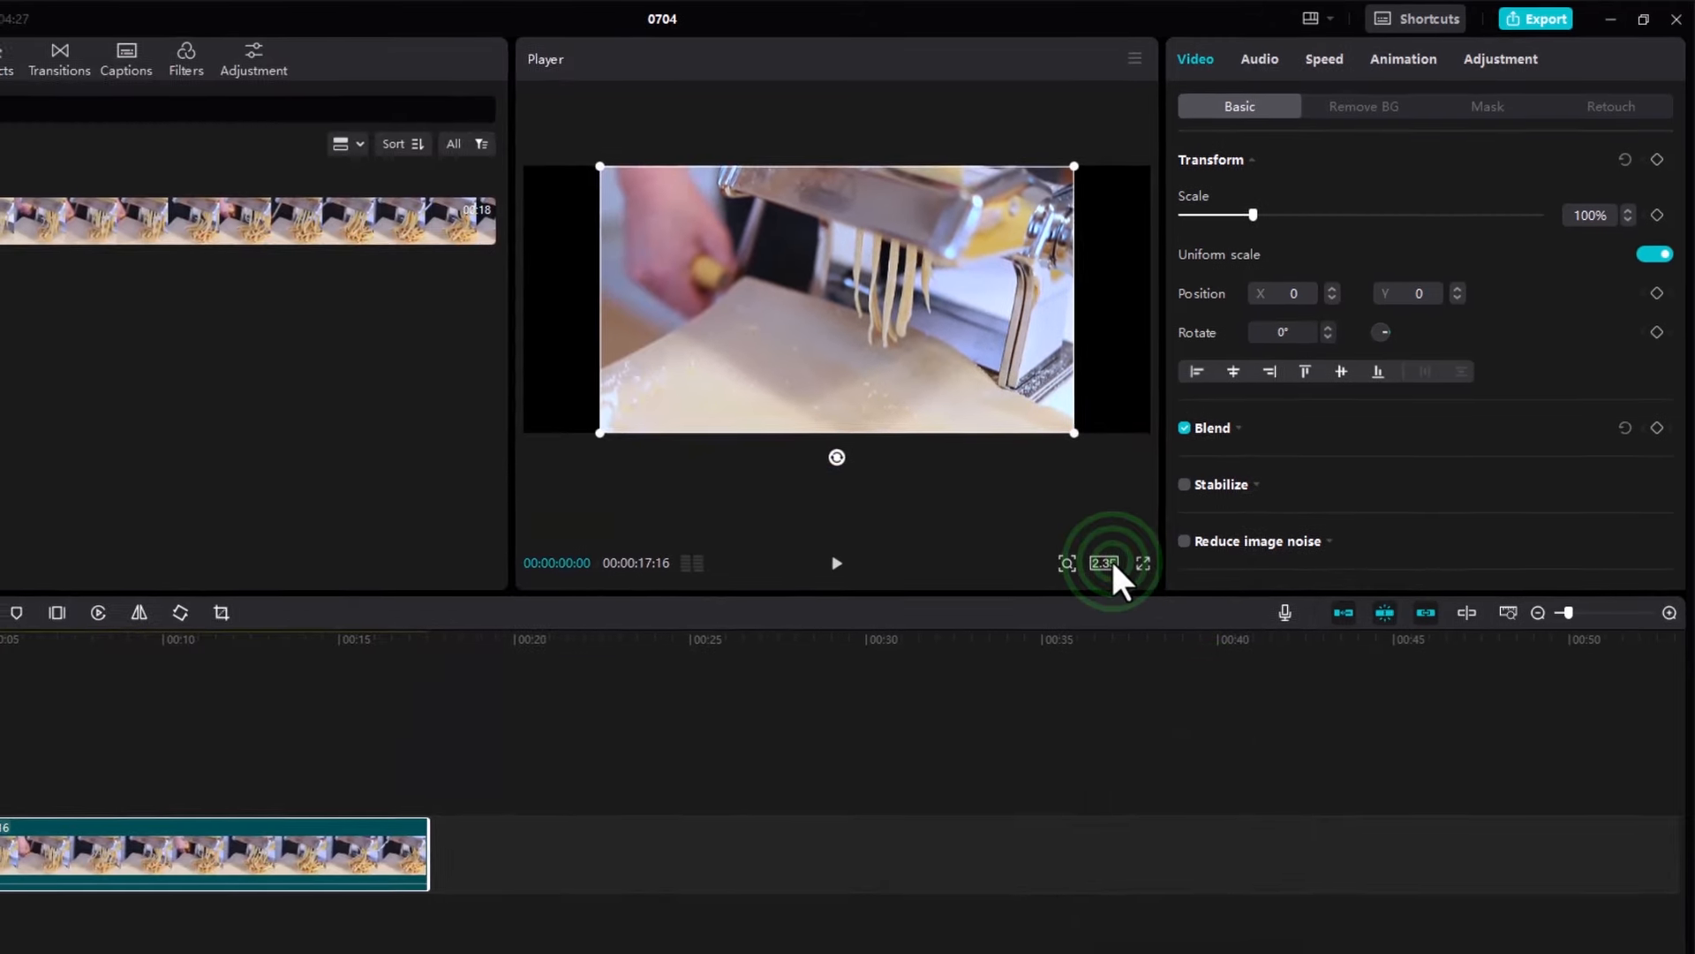
pyautogui.click(1099, 568)
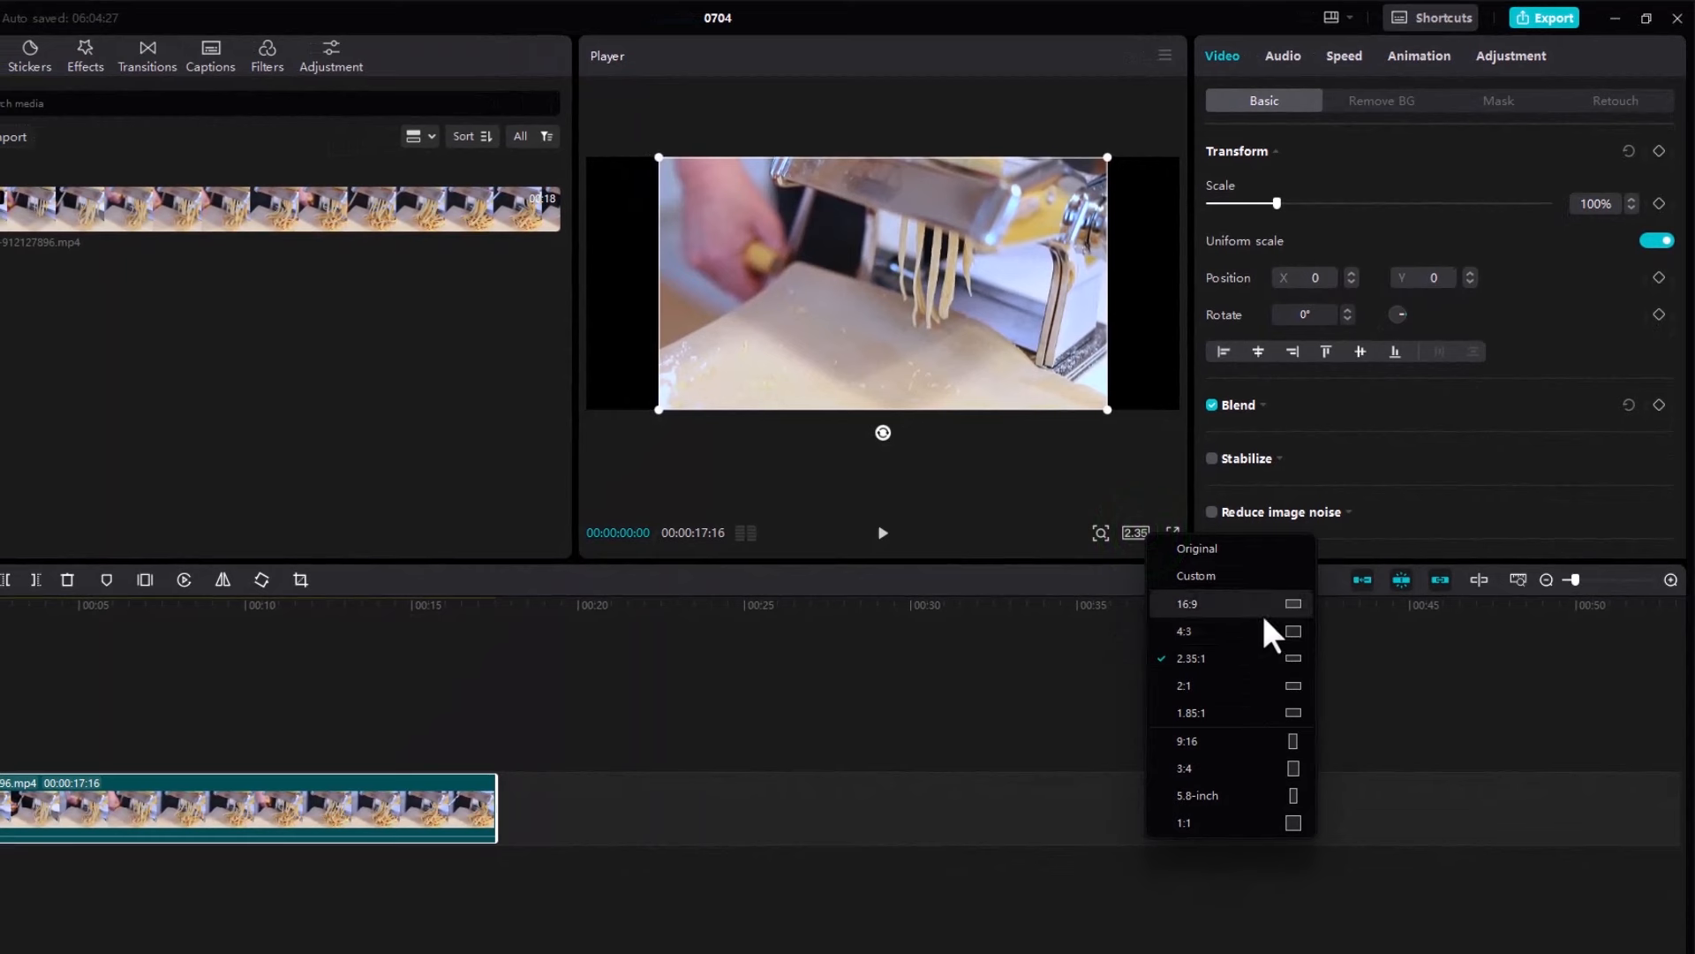
pyautogui.click(1212, 546)
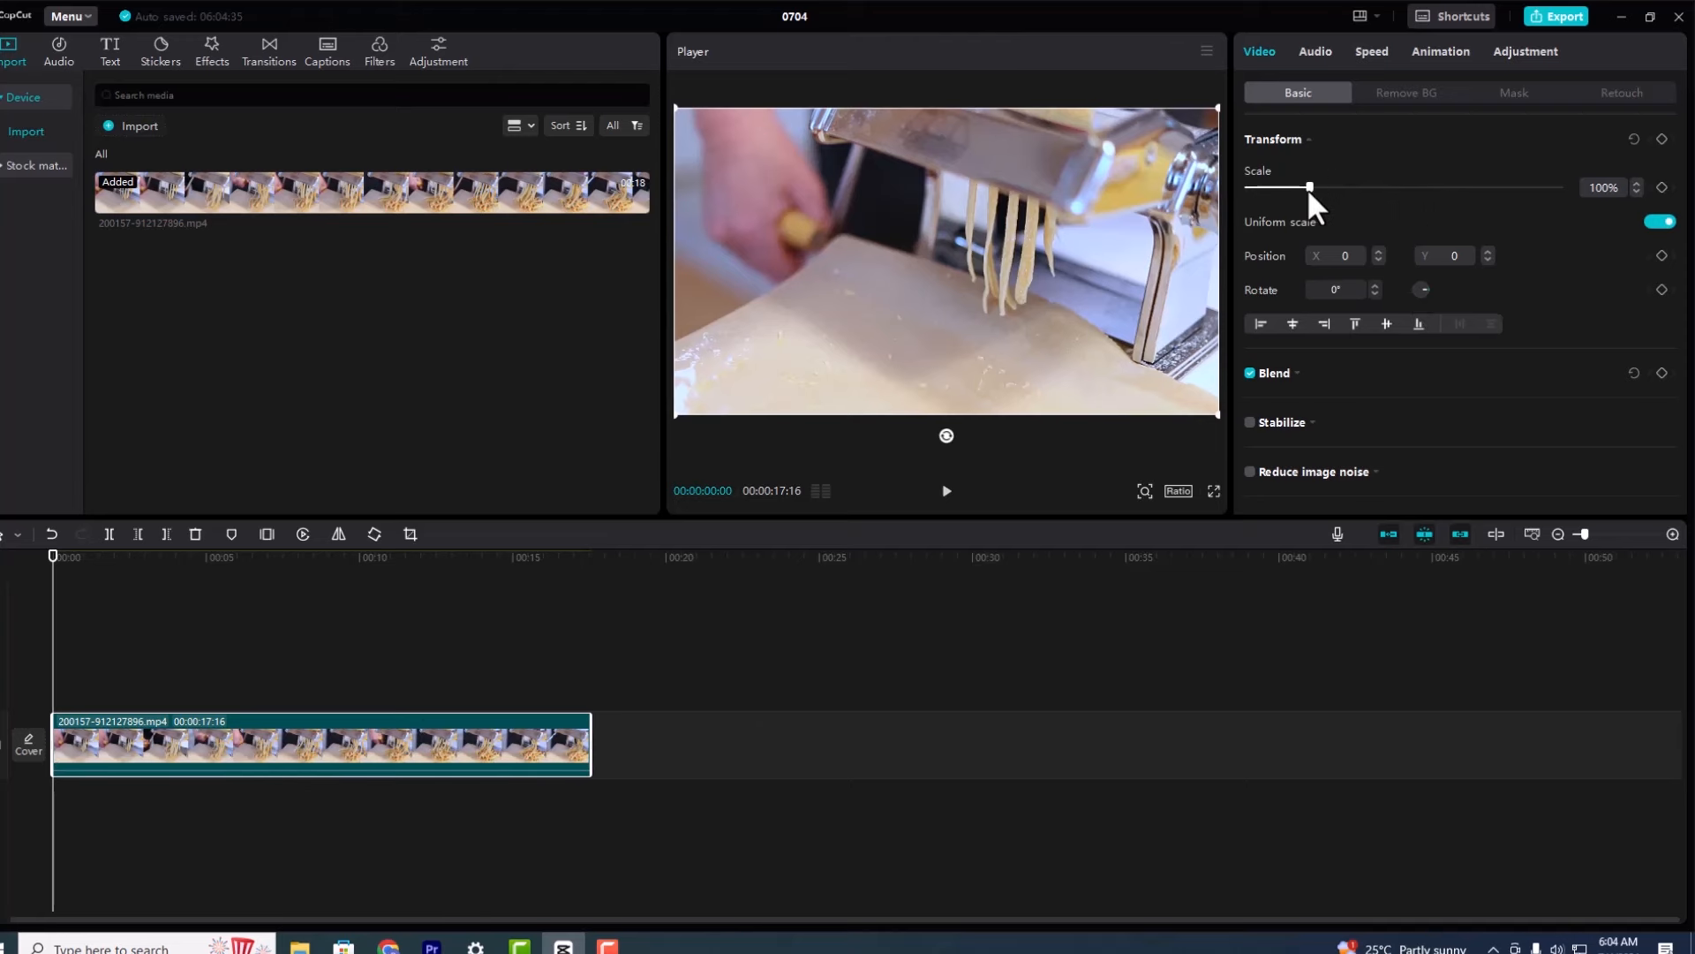
# Try scaling the pasta clip to 97% and 101%, and undo the scale change
pyautogui.moveTo(1310, 188)
pyautogui.mouseDown()
pyautogui.moveTo(1334, 196)
pyautogui.moveTo(1307, 209)
pyautogui.mouseUp()
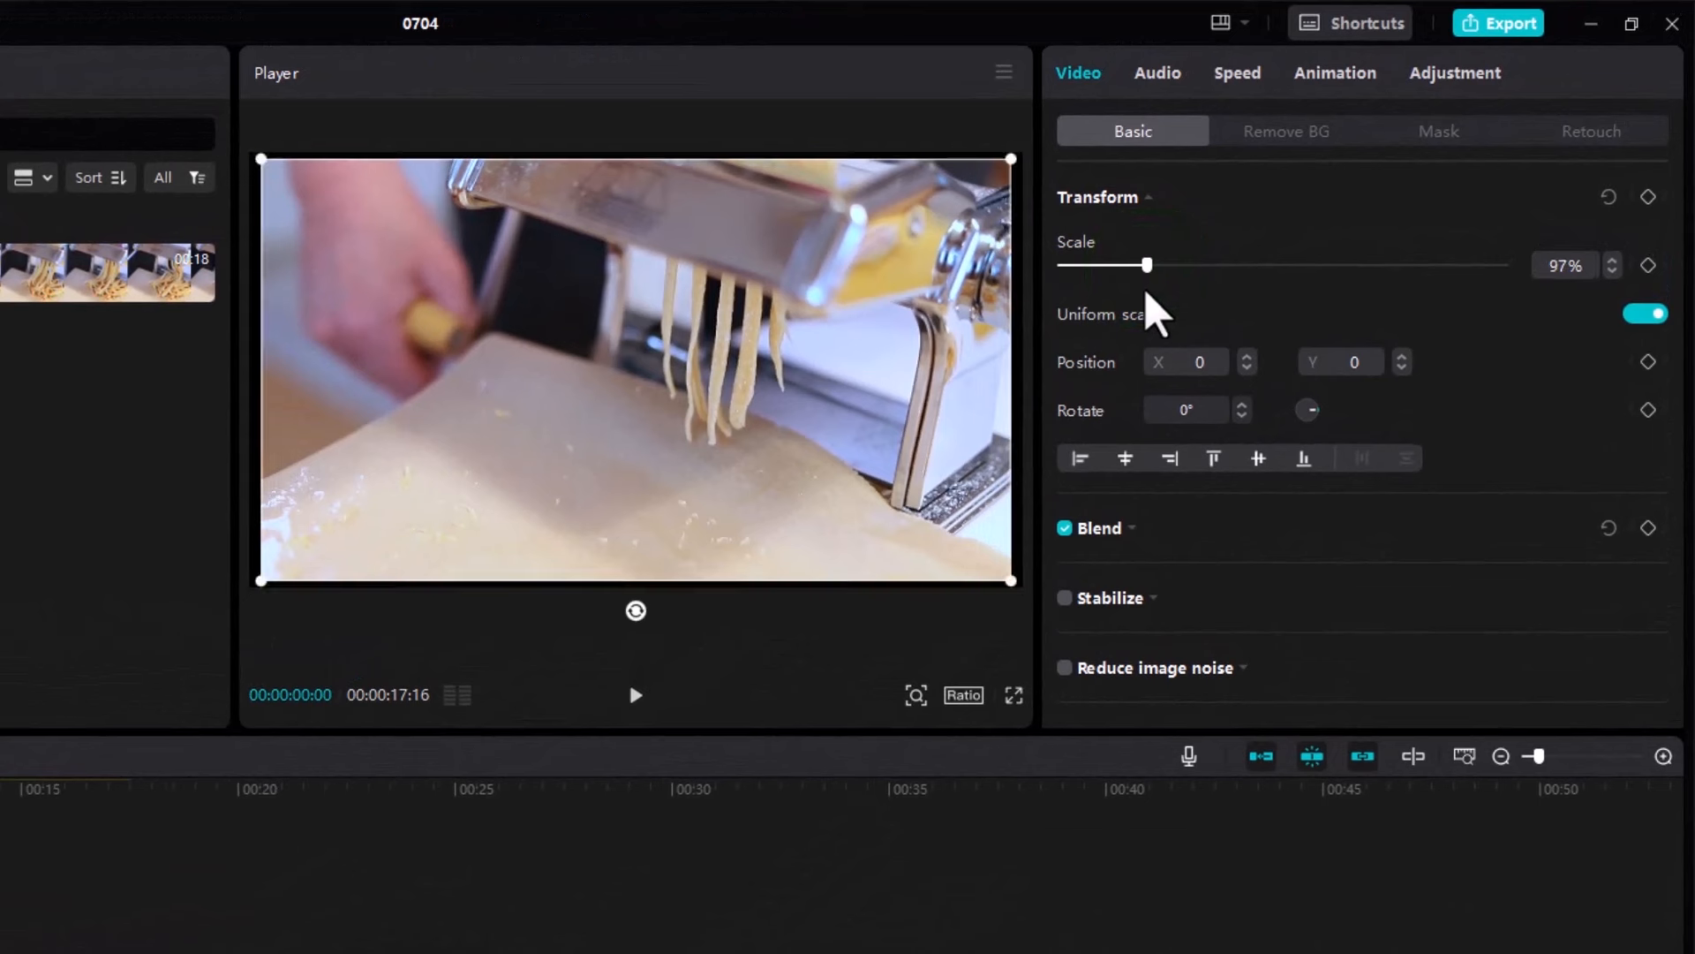
pyautogui.moveTo(1146, 295); pyautogui.dragTo(1150, 297)
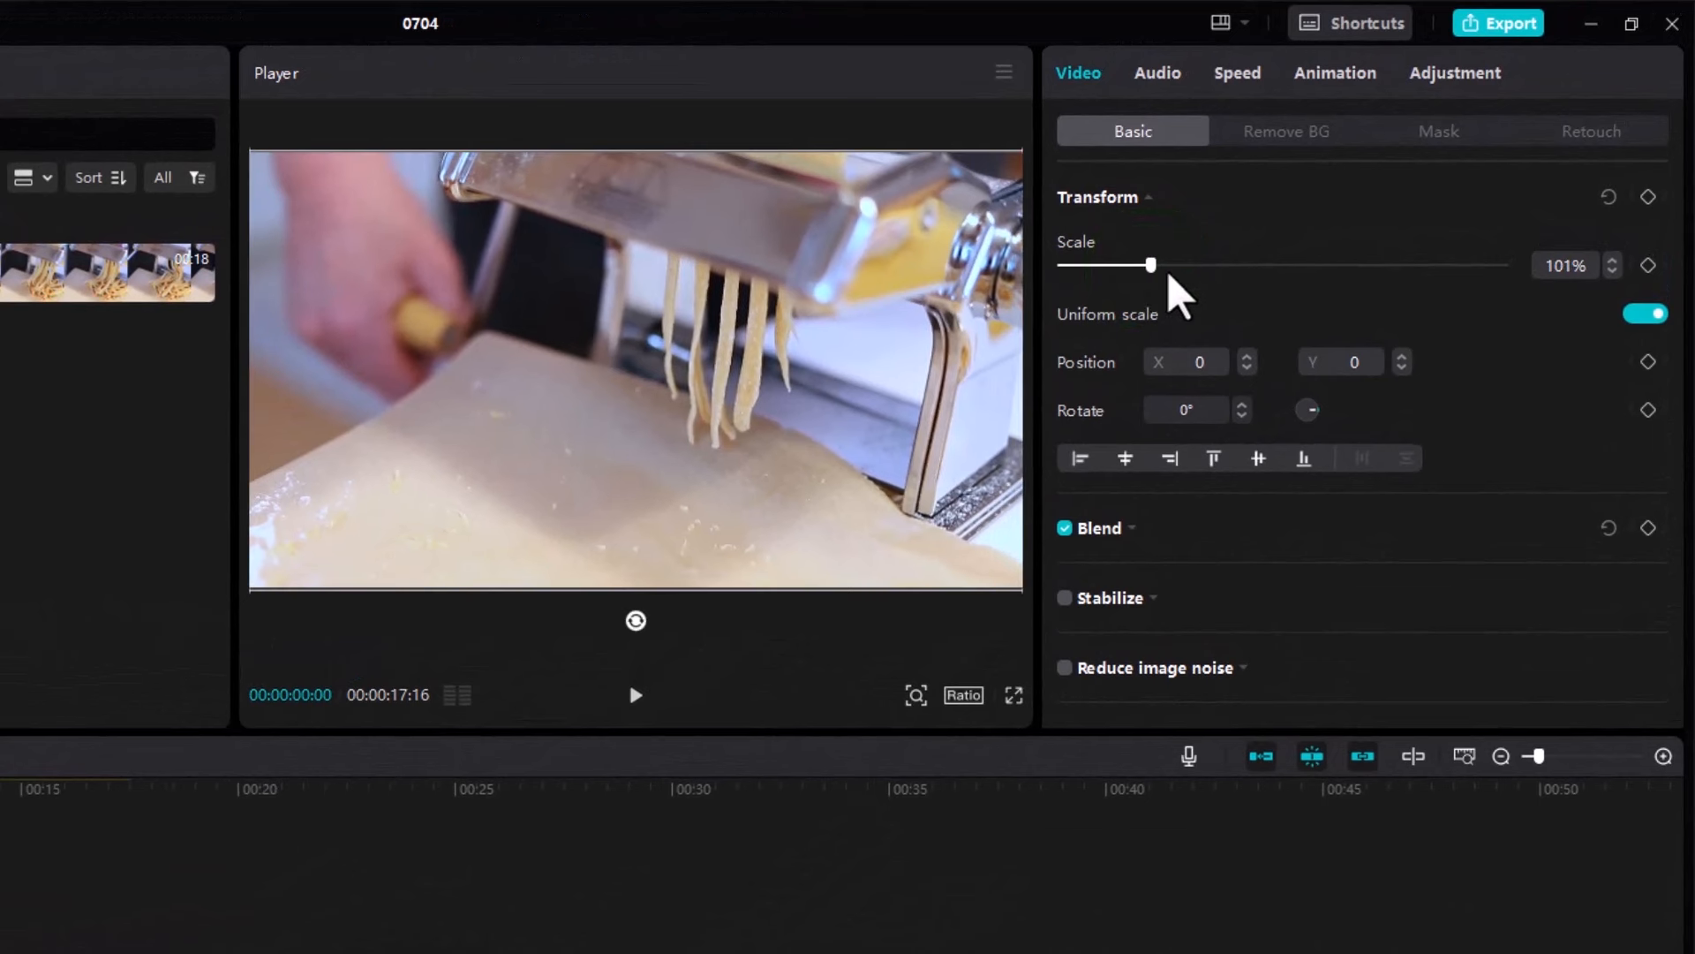
pyautogui.hotkey('ctrl', 'z')
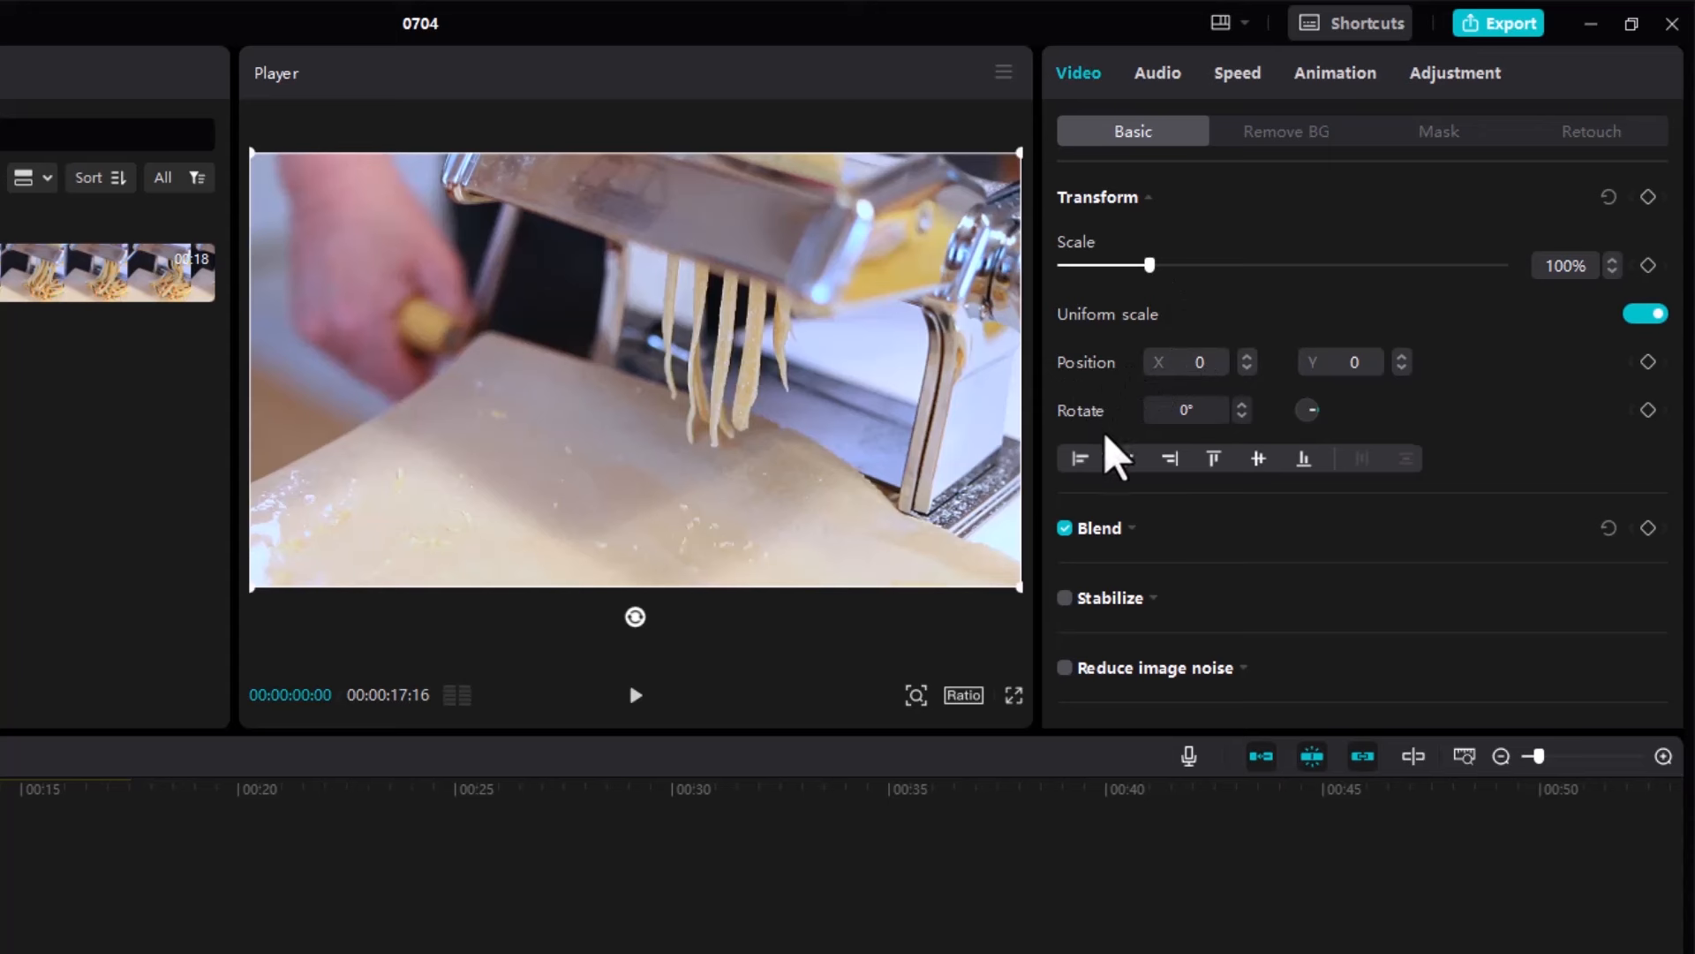
# Expand the Blend settings of the pasta clip and look through its basic video properties
pyautogui.scroll(-1, 1104, 442)
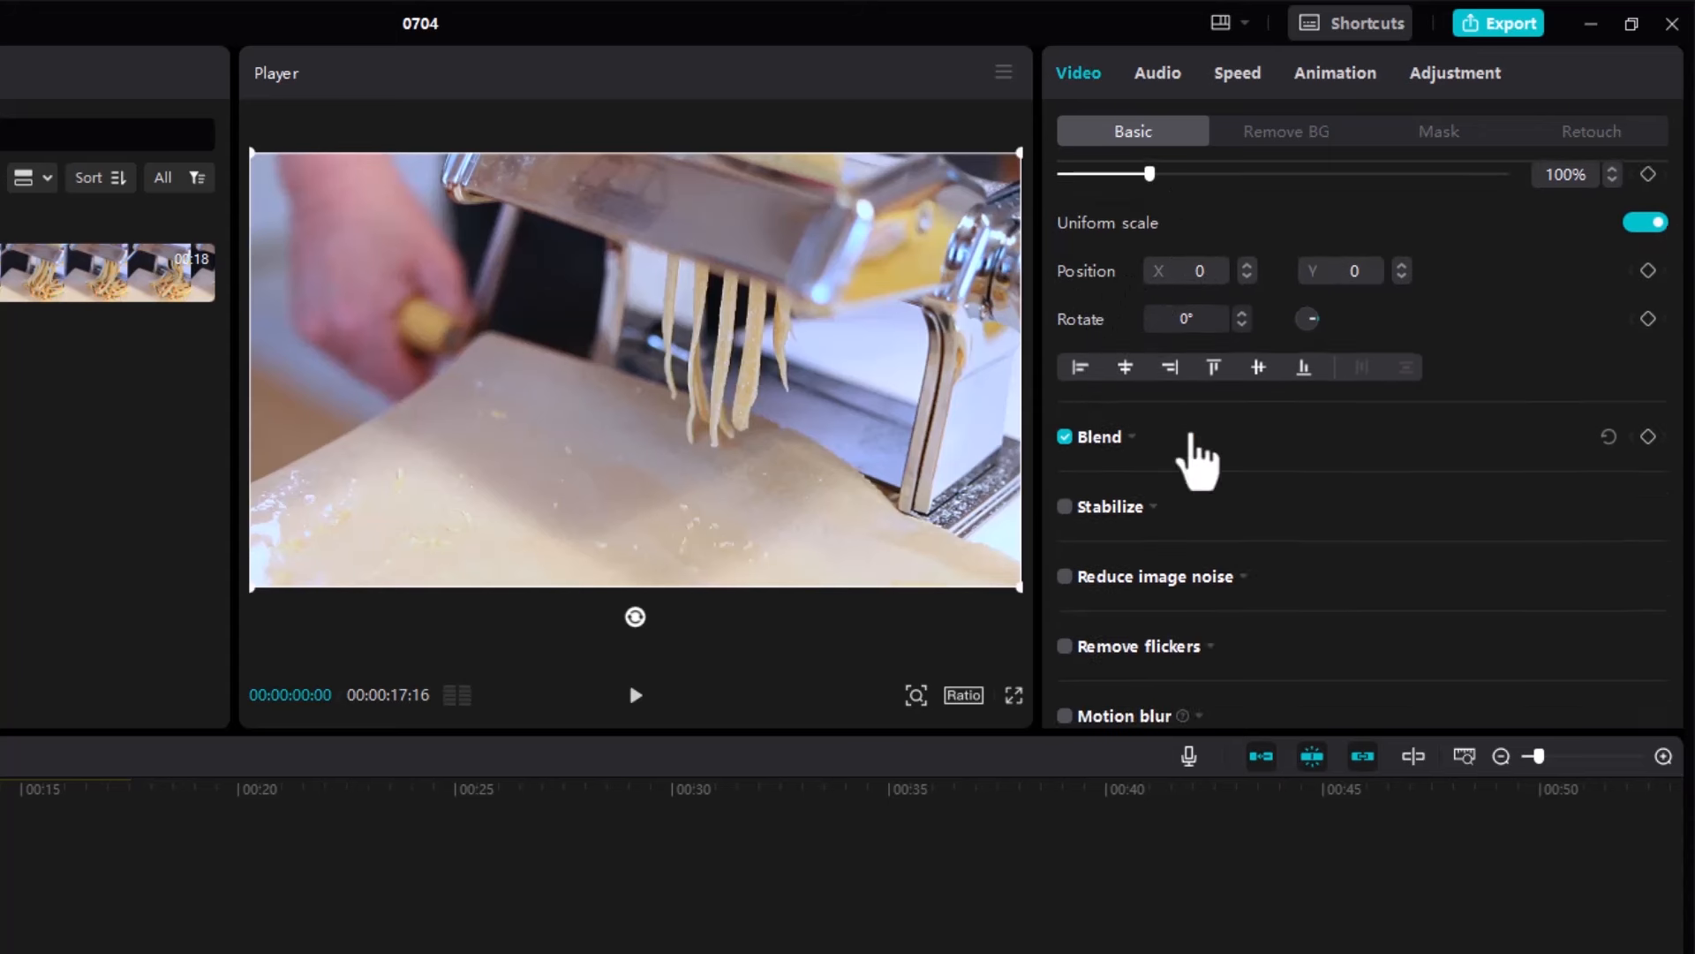
pyautogui.click(1134, 438)
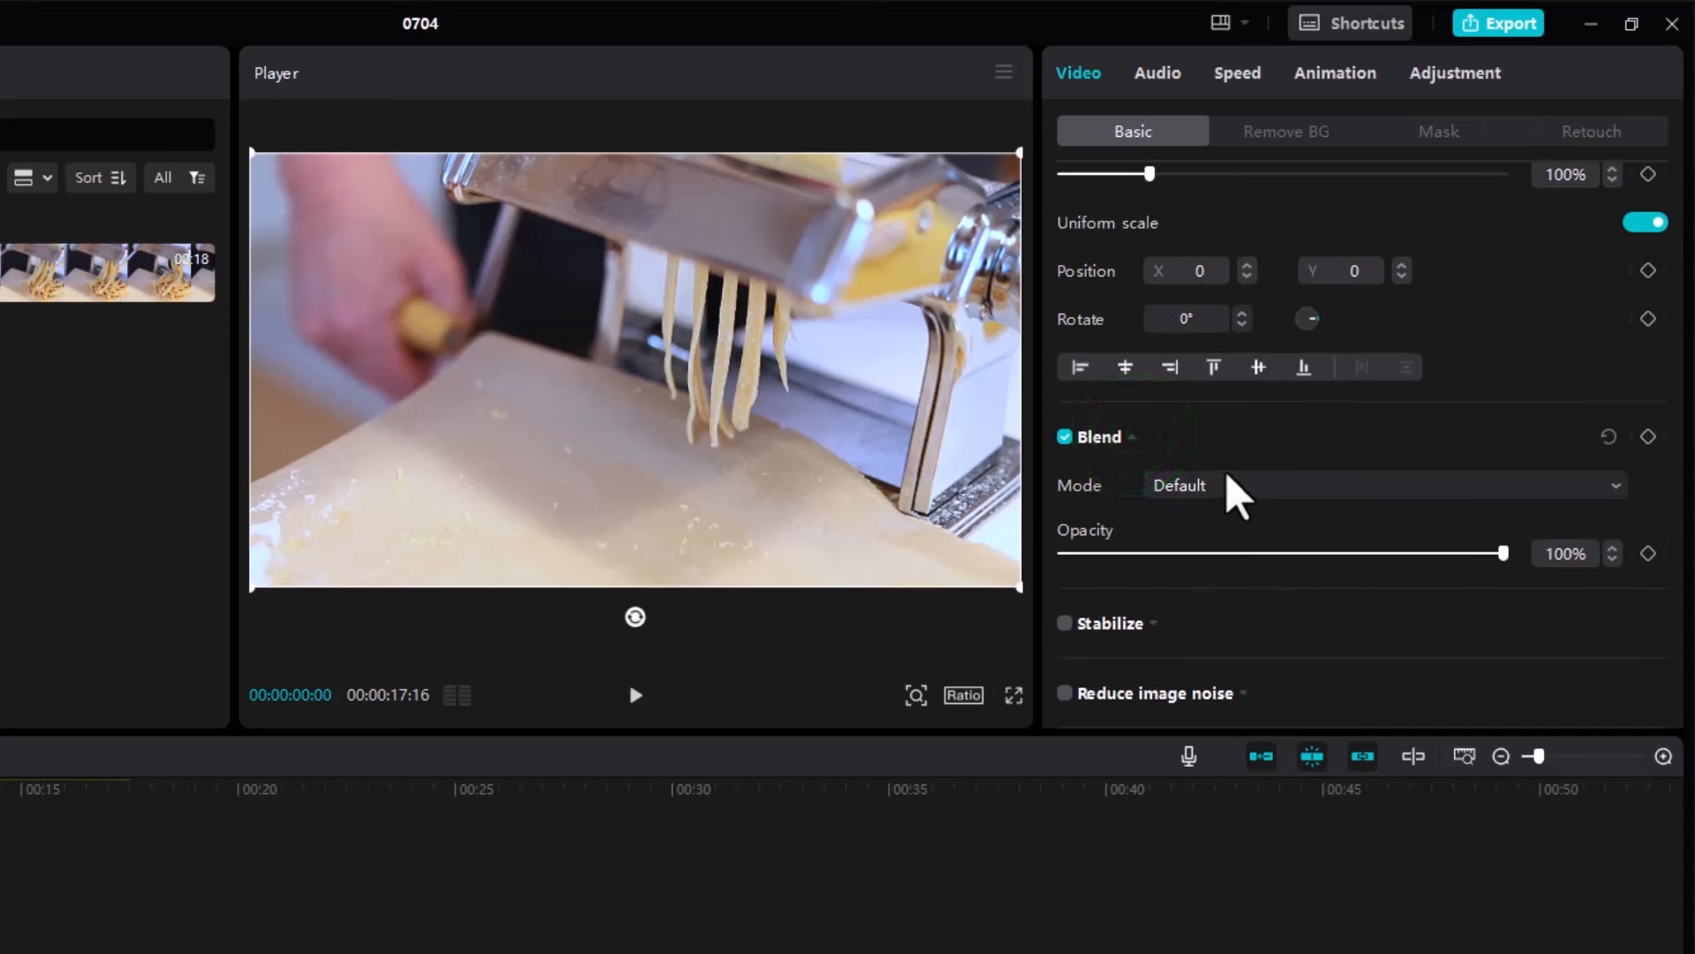
pyautogui.scroll(-3, 1235, 481)
pyautogui.scroll(4, 1227, 490)
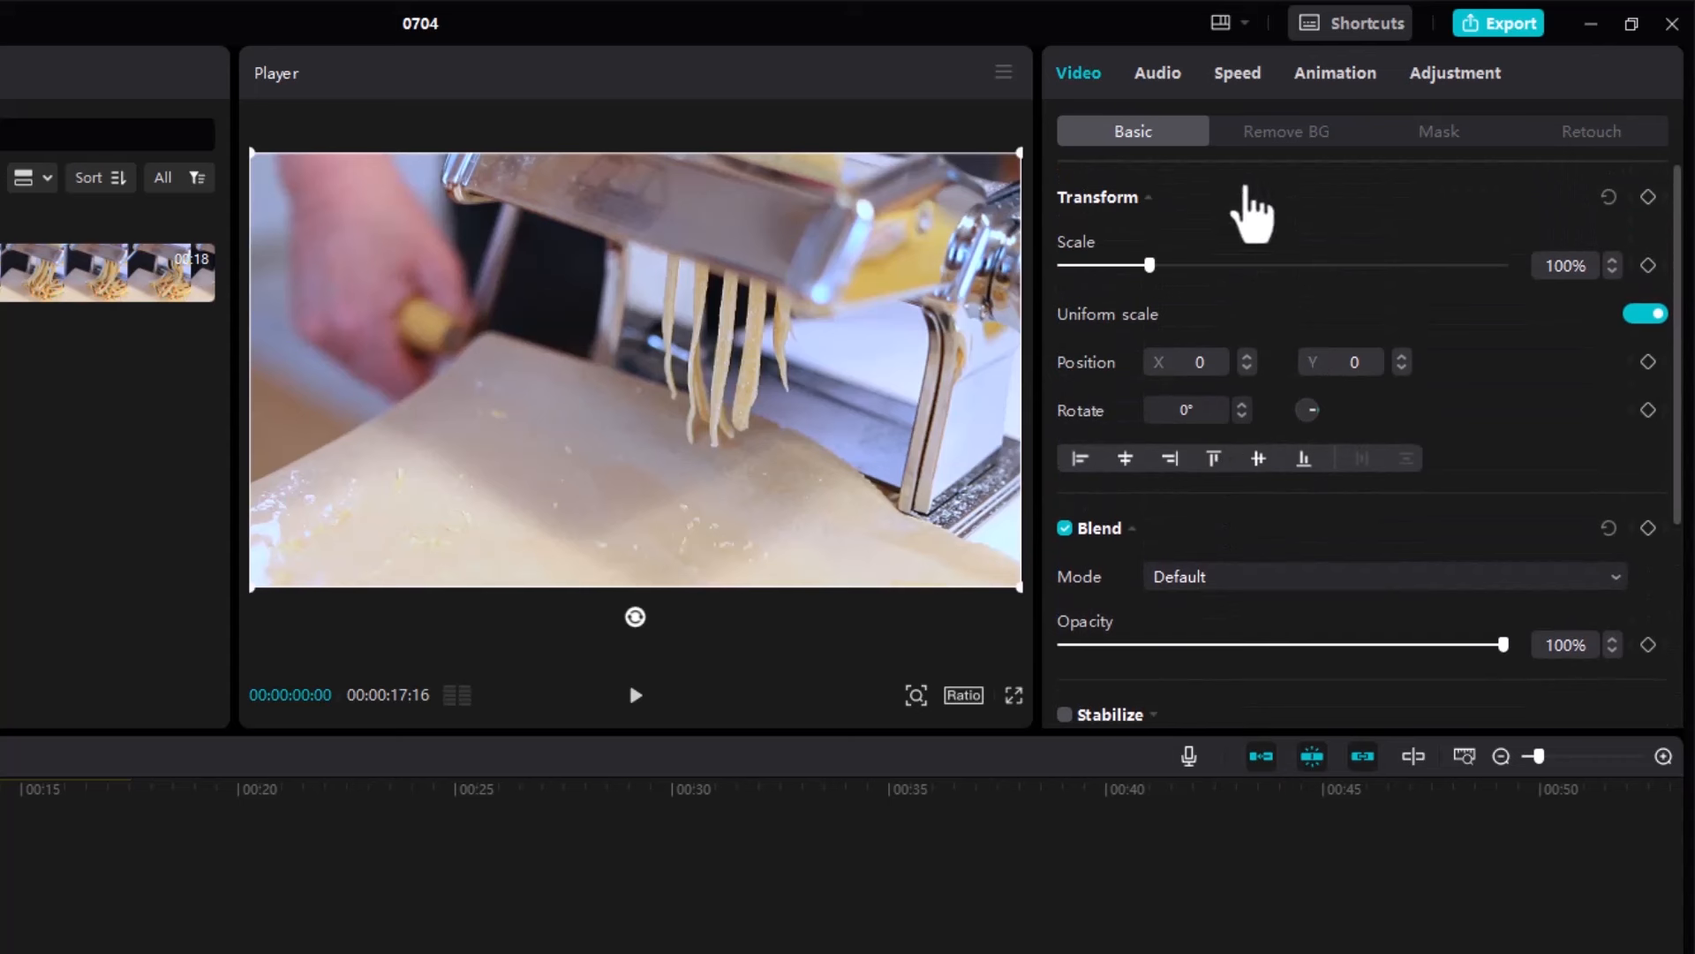
# Look through the clip's background removal, mask and retouch options
pyautogui.click(1287, 133)
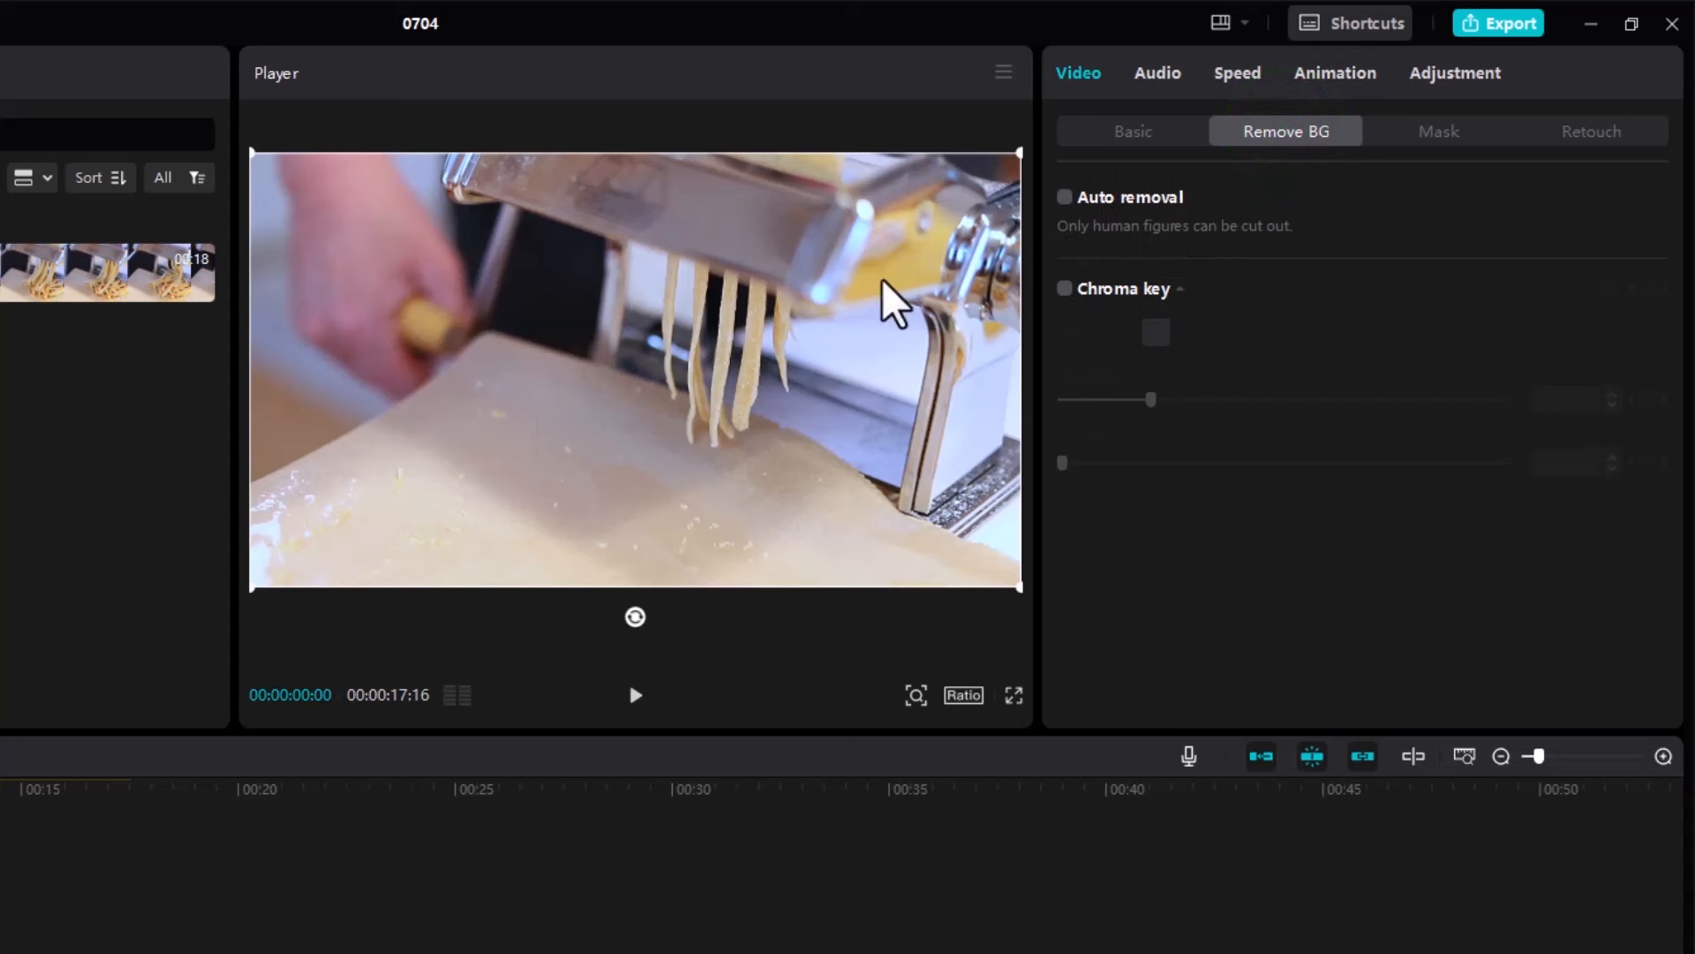
pyautogui.click(1452, 131)
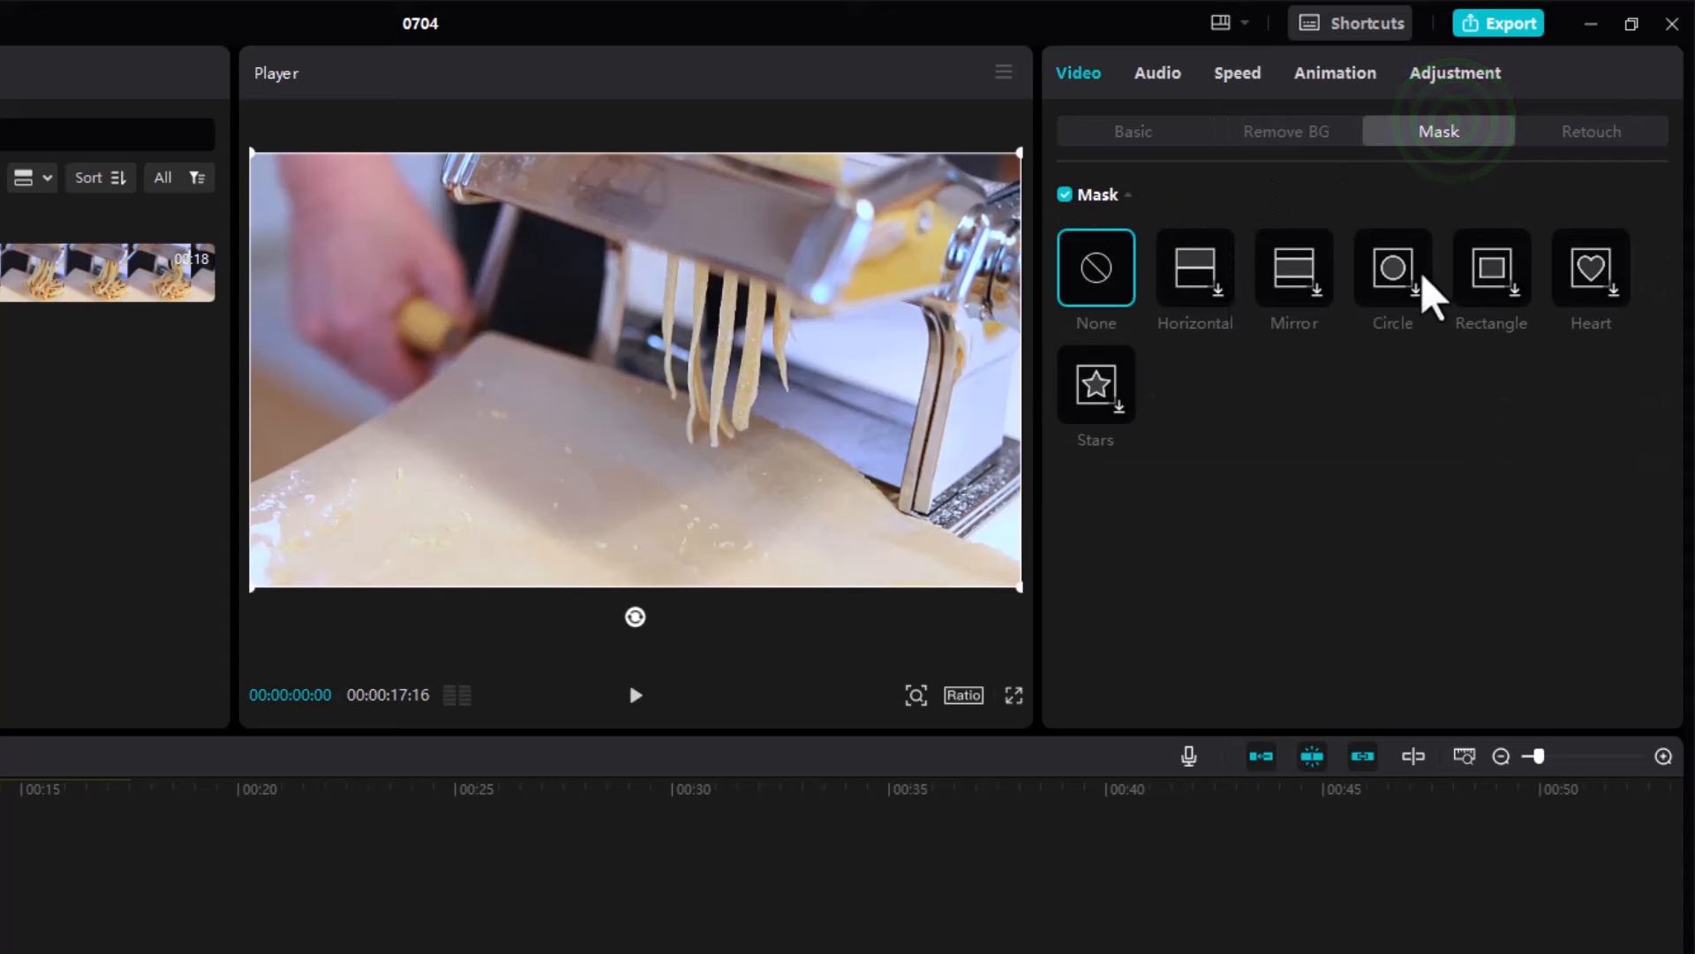
pyautogui.click(1578, 142)
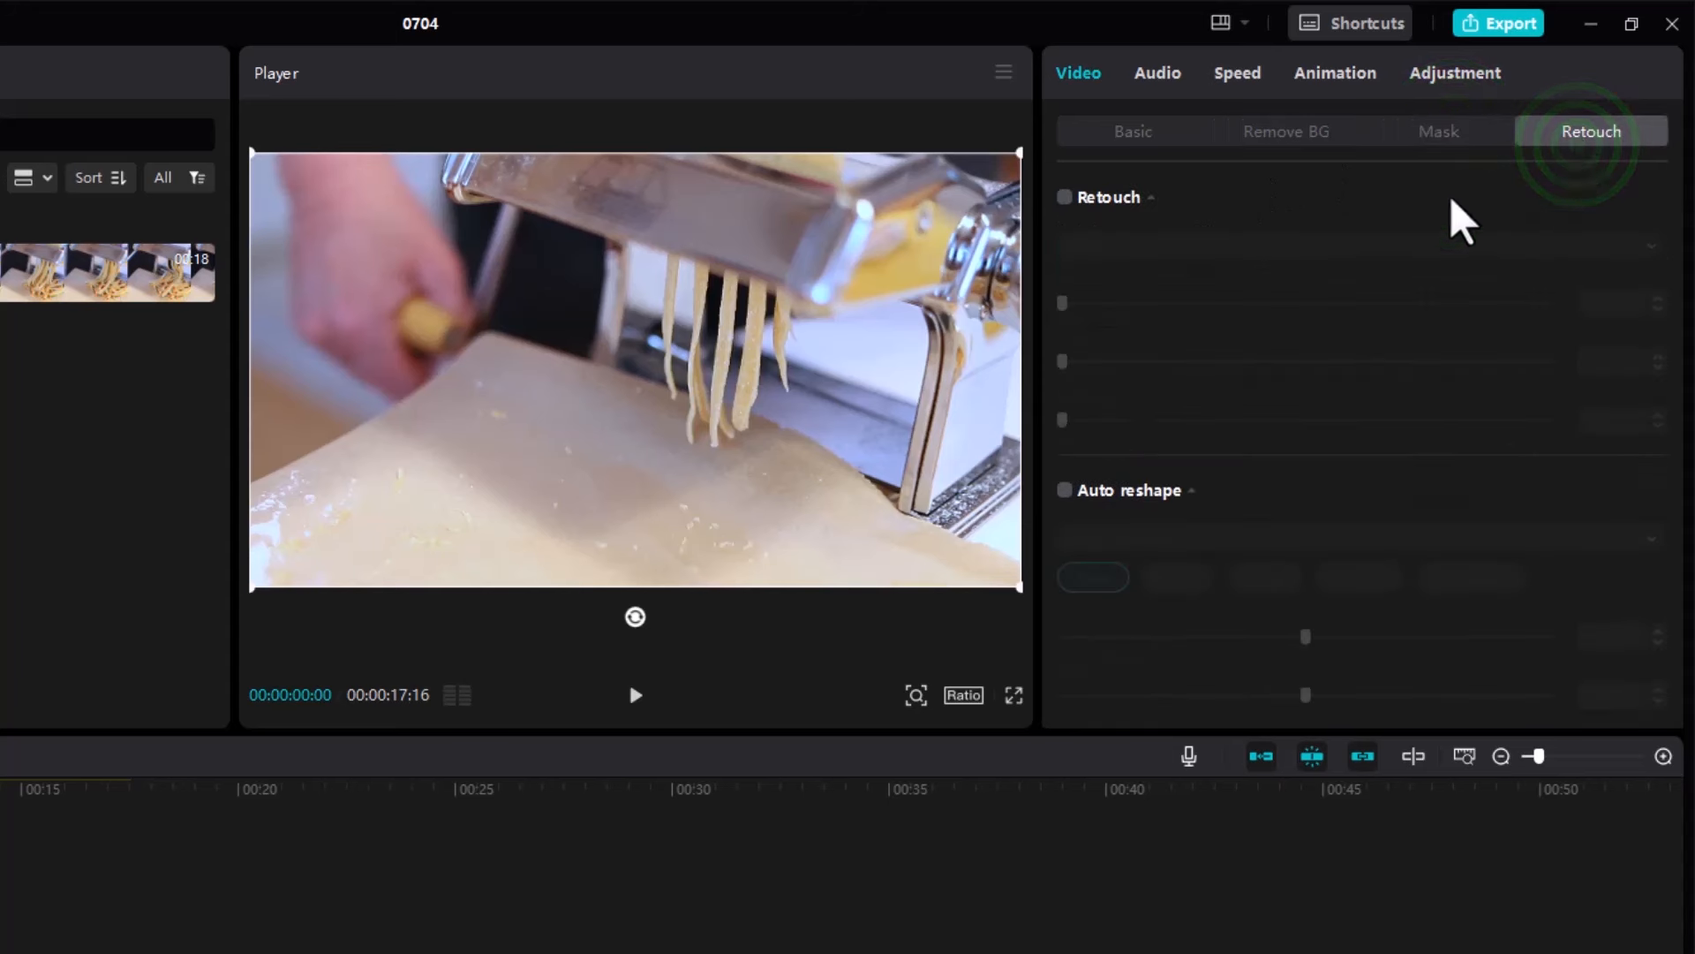
# View the pasta clip's audio, speed and animation settings one after another
pyautogui.click(1158, 72)
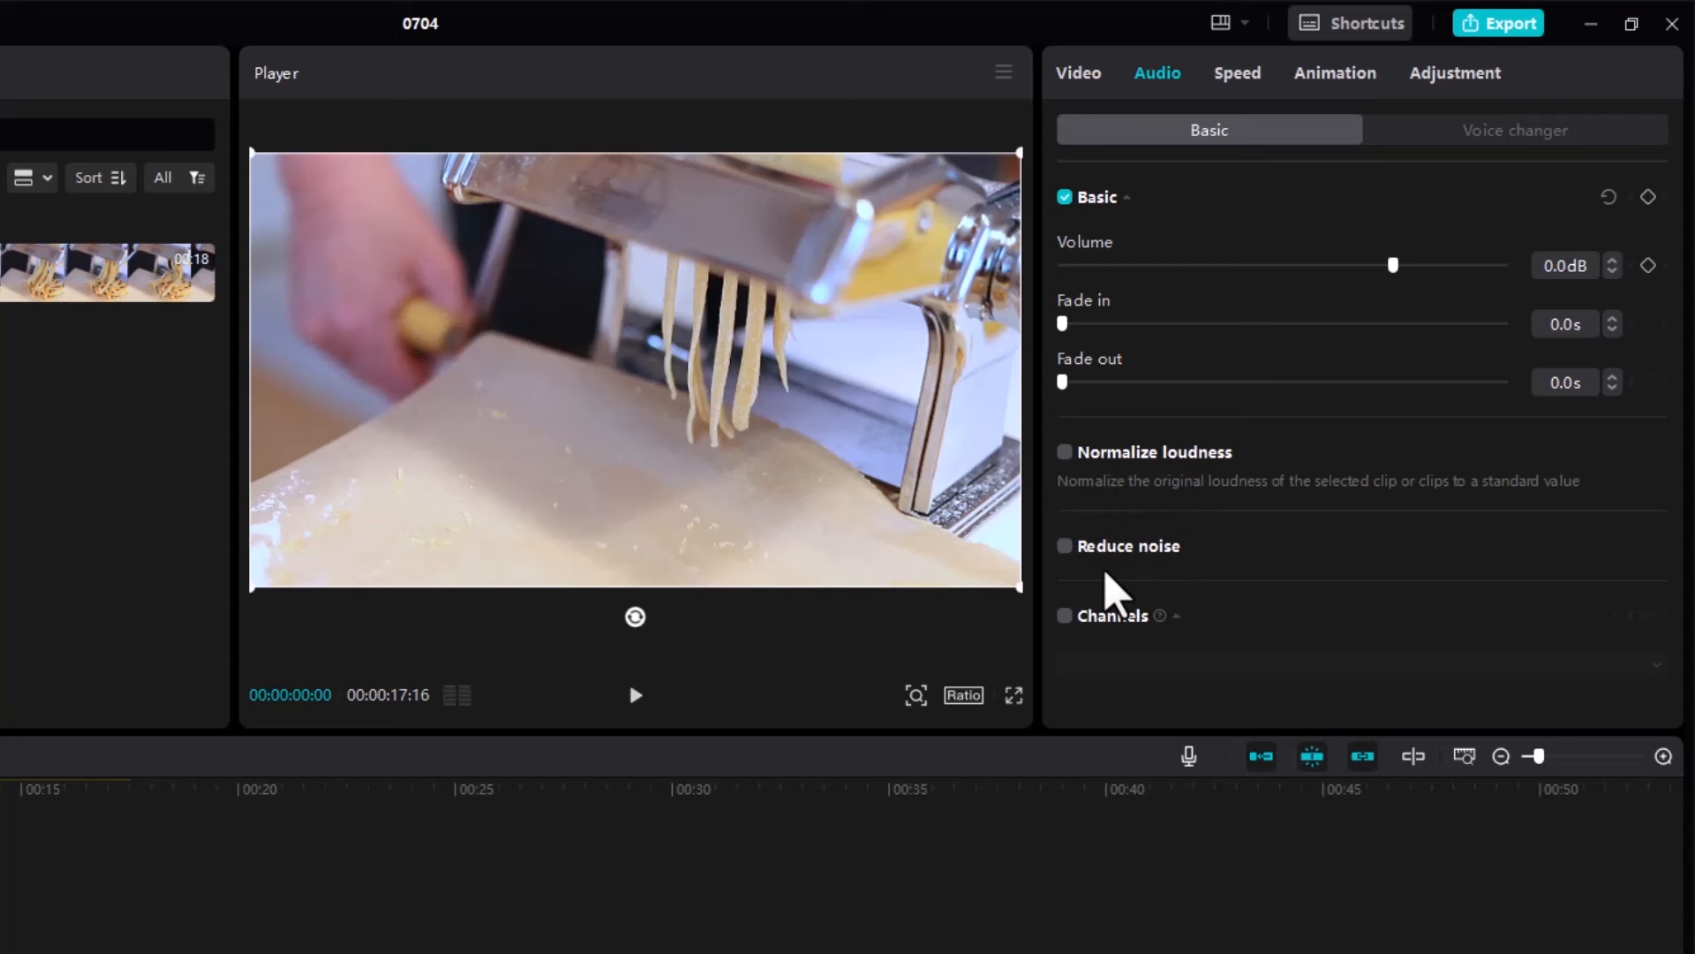
pyautogui.click(1239, 76)
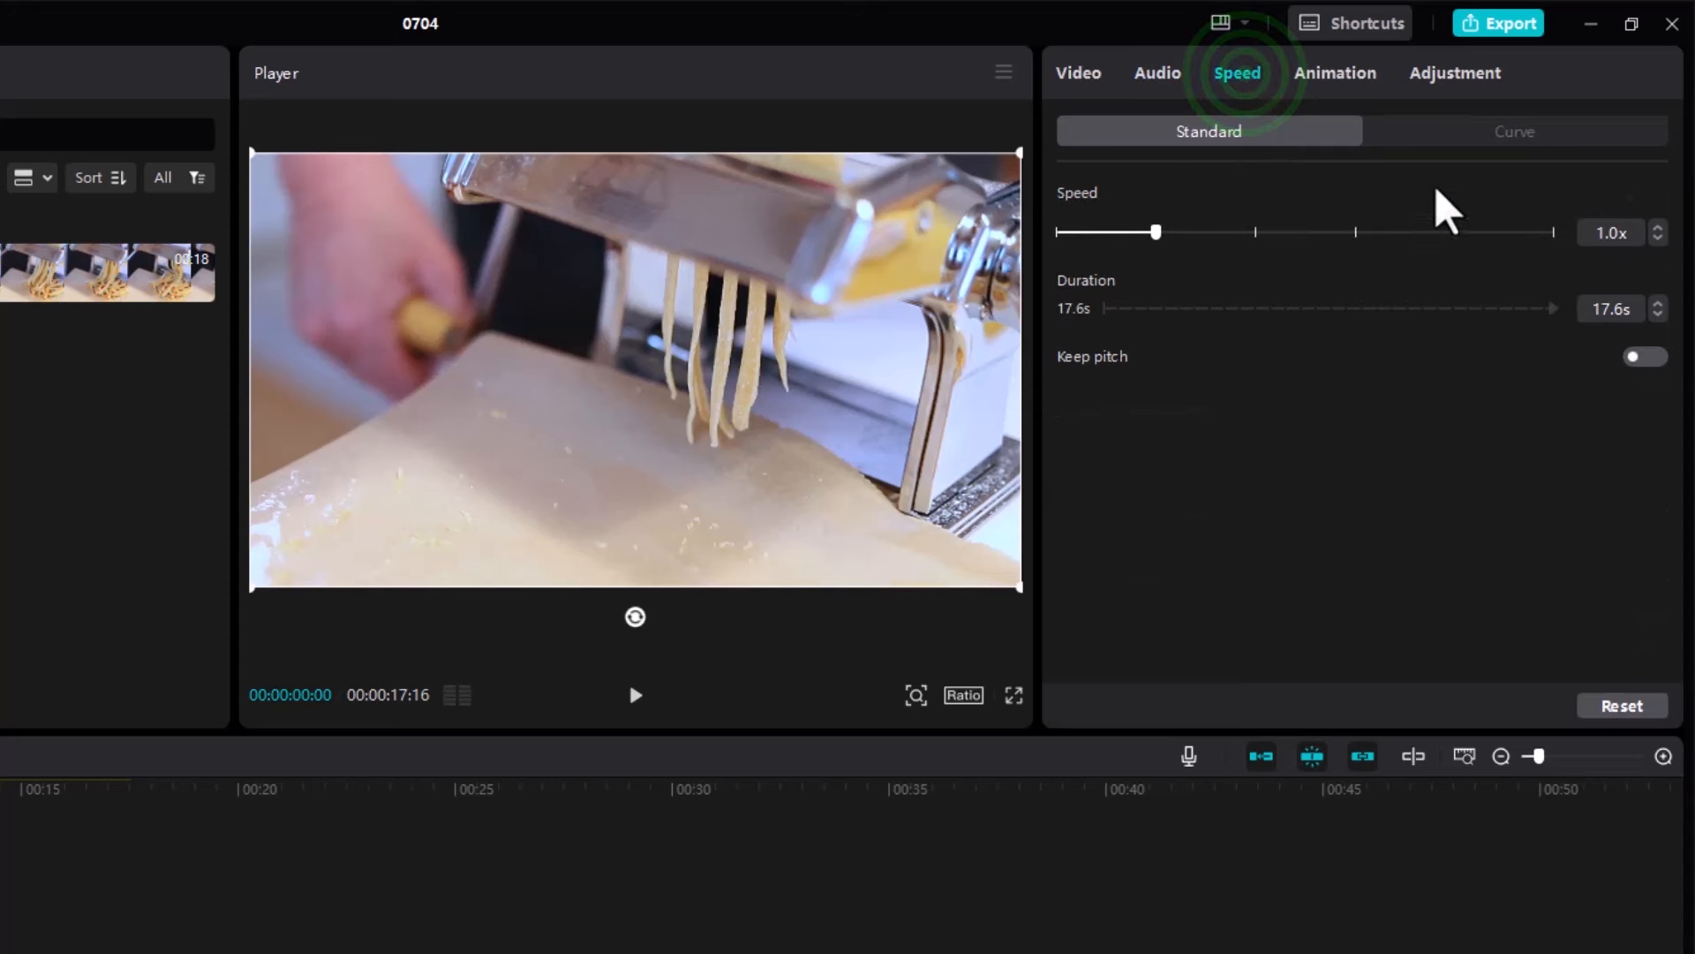
pyautogui.click(1322, 78)
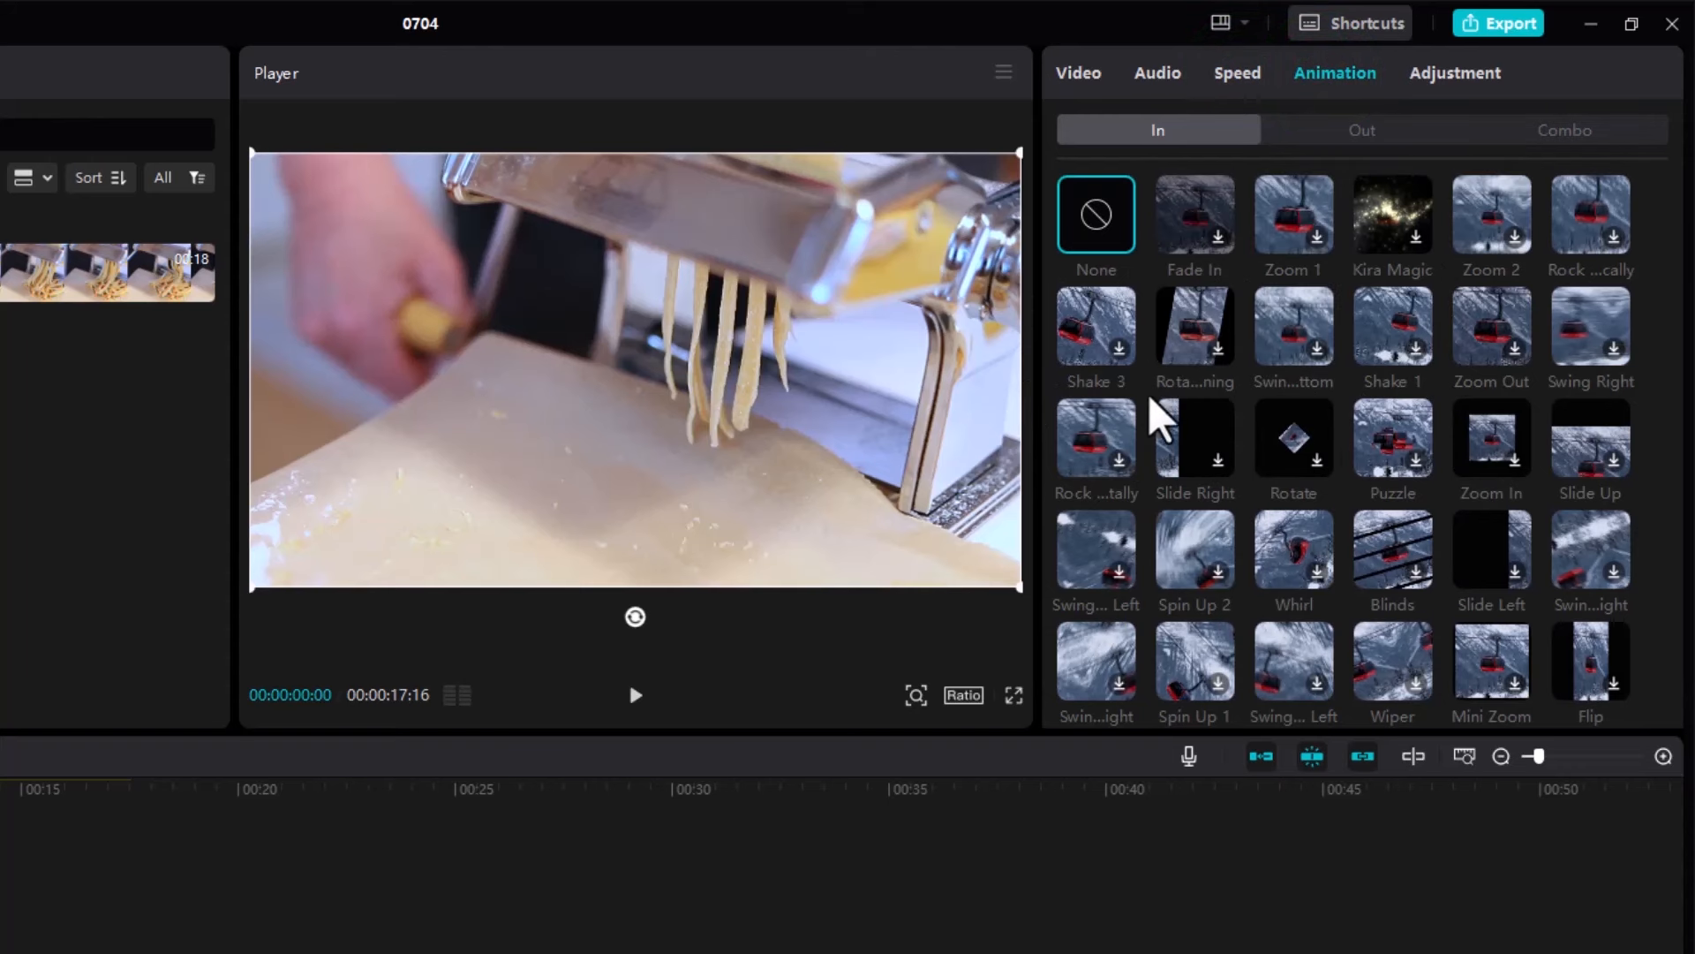
# Examine the clip's basic adjustment settings, from LUT and color through lightness to effects
pyautogui.click(1453, 75)
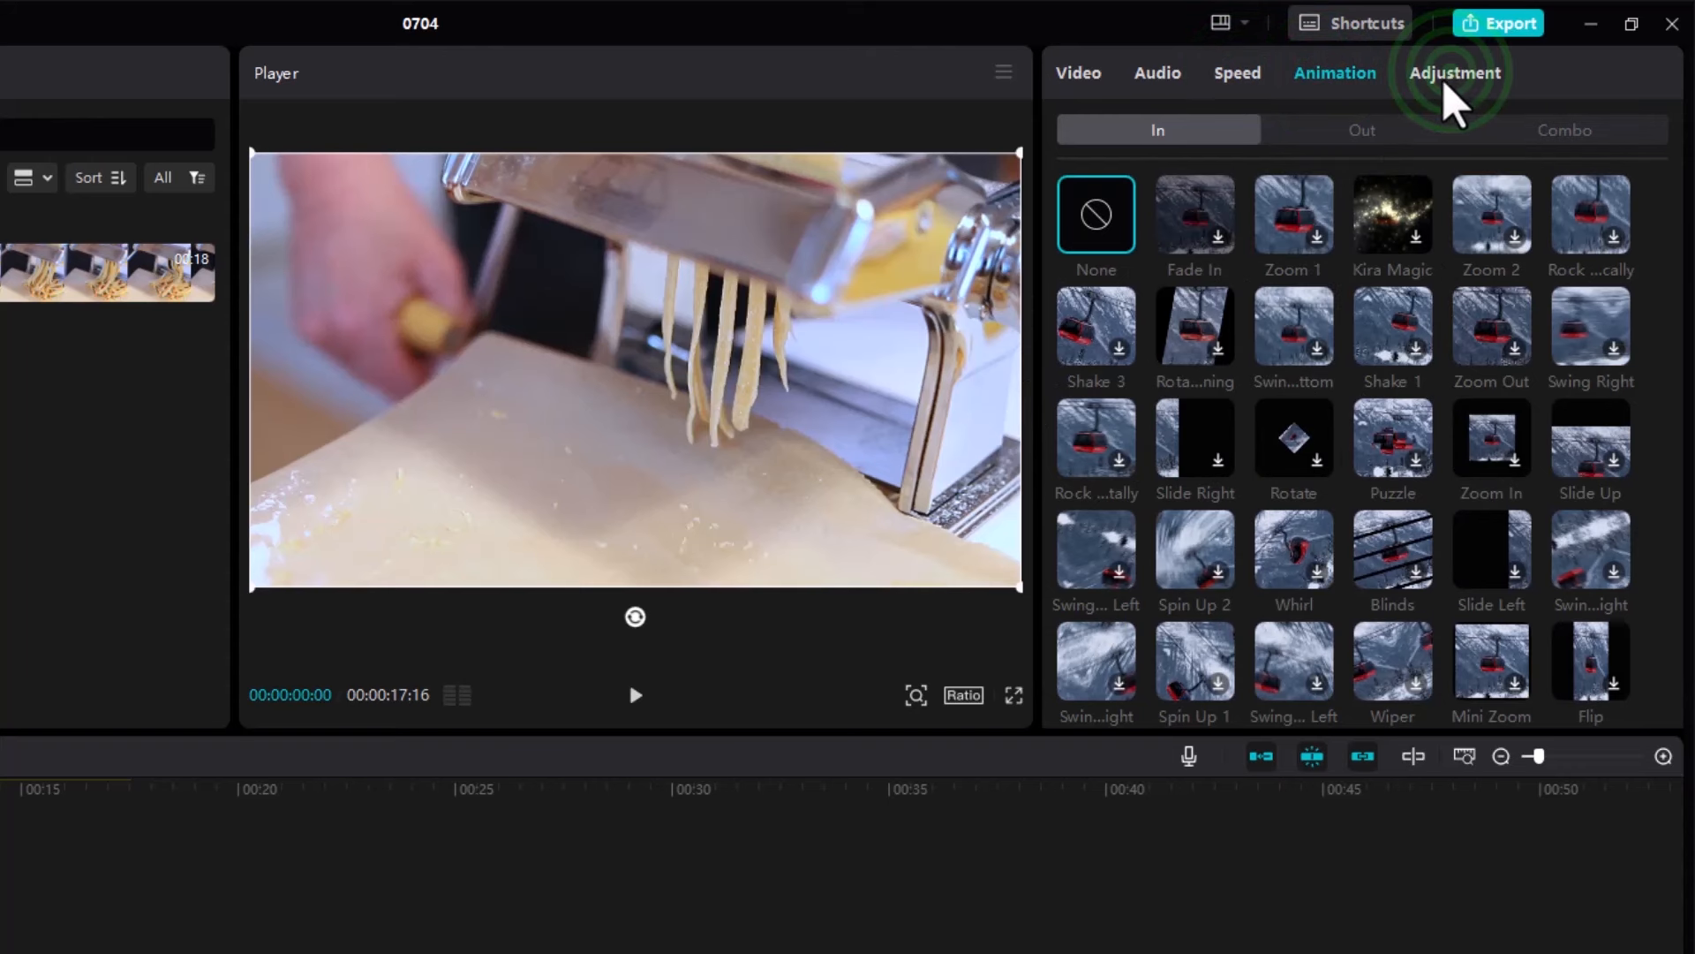
pyautogui.scroll(-8, 1221, 393)
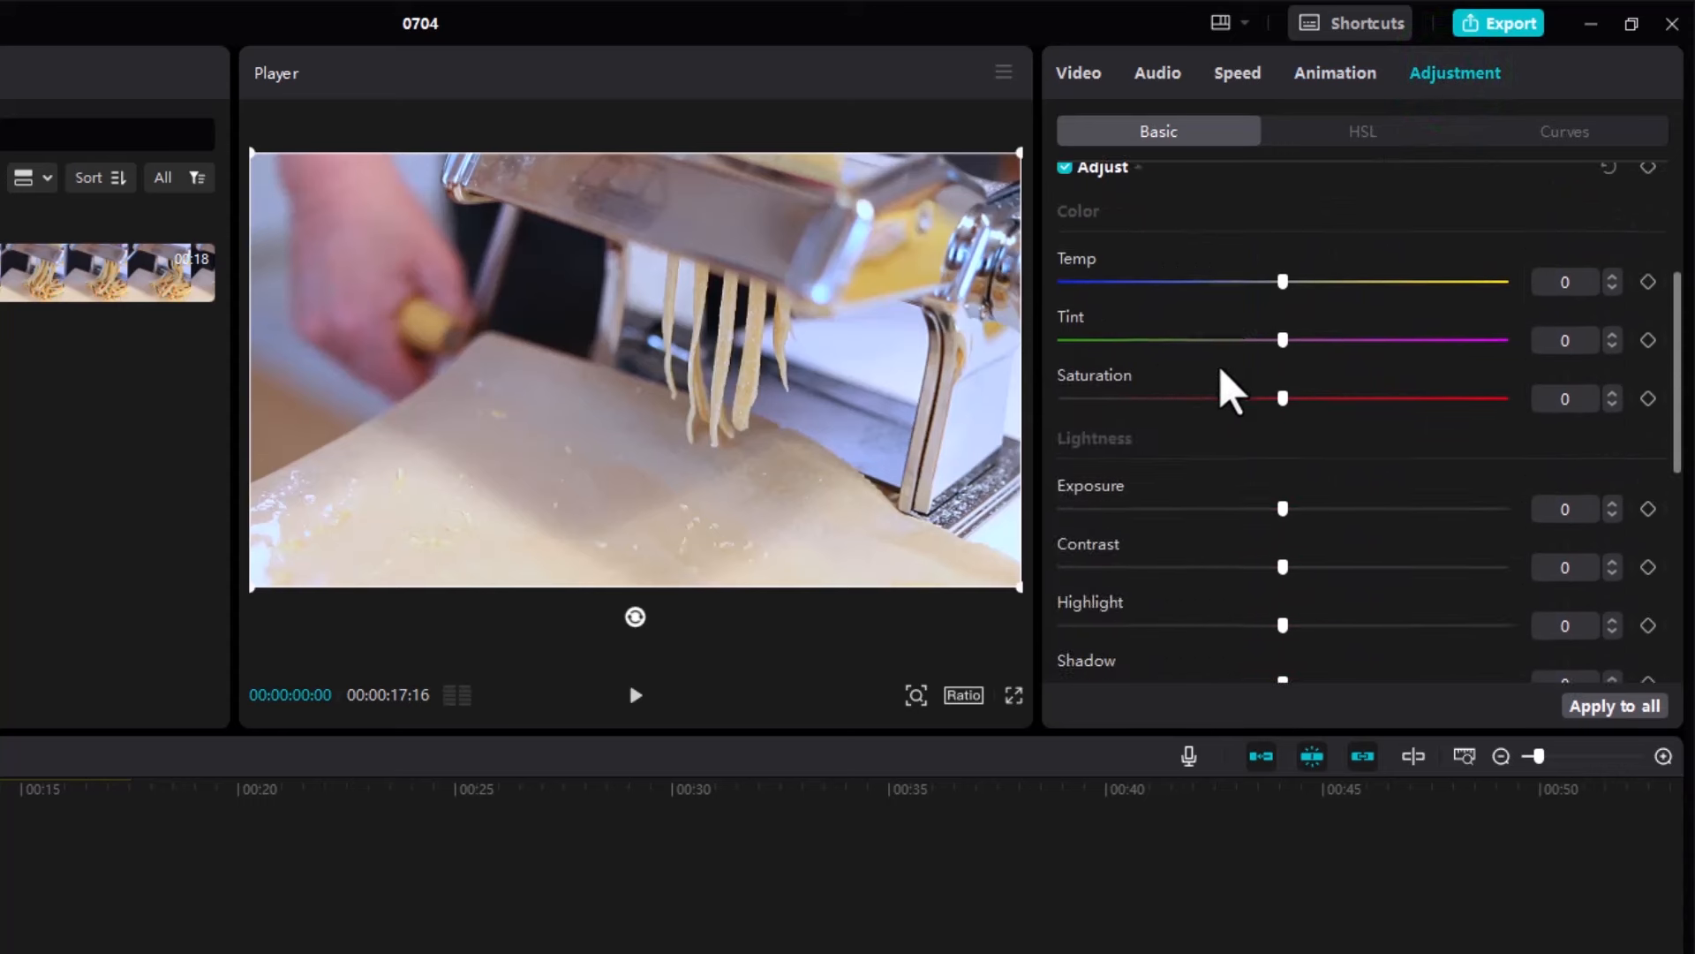
pyautogui.scroll(8, 1241, 454)
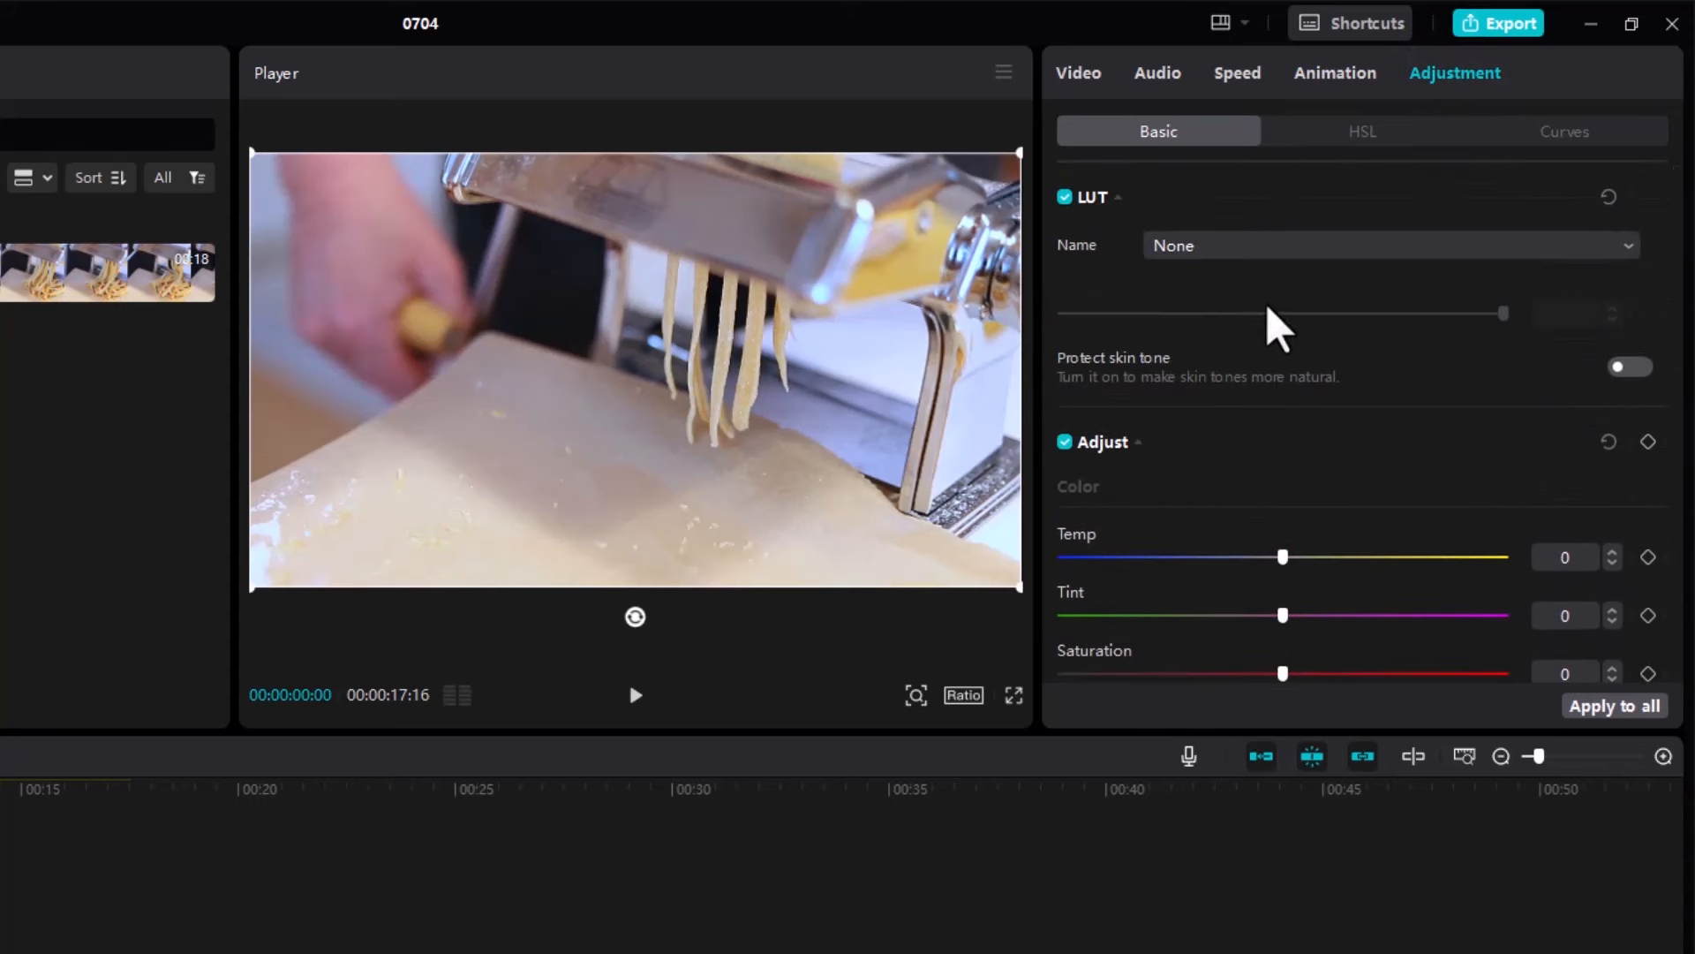
pyautogui.scroll(-4, 1162, 360)
pyautogui.scroll(-4, 1173, 447)
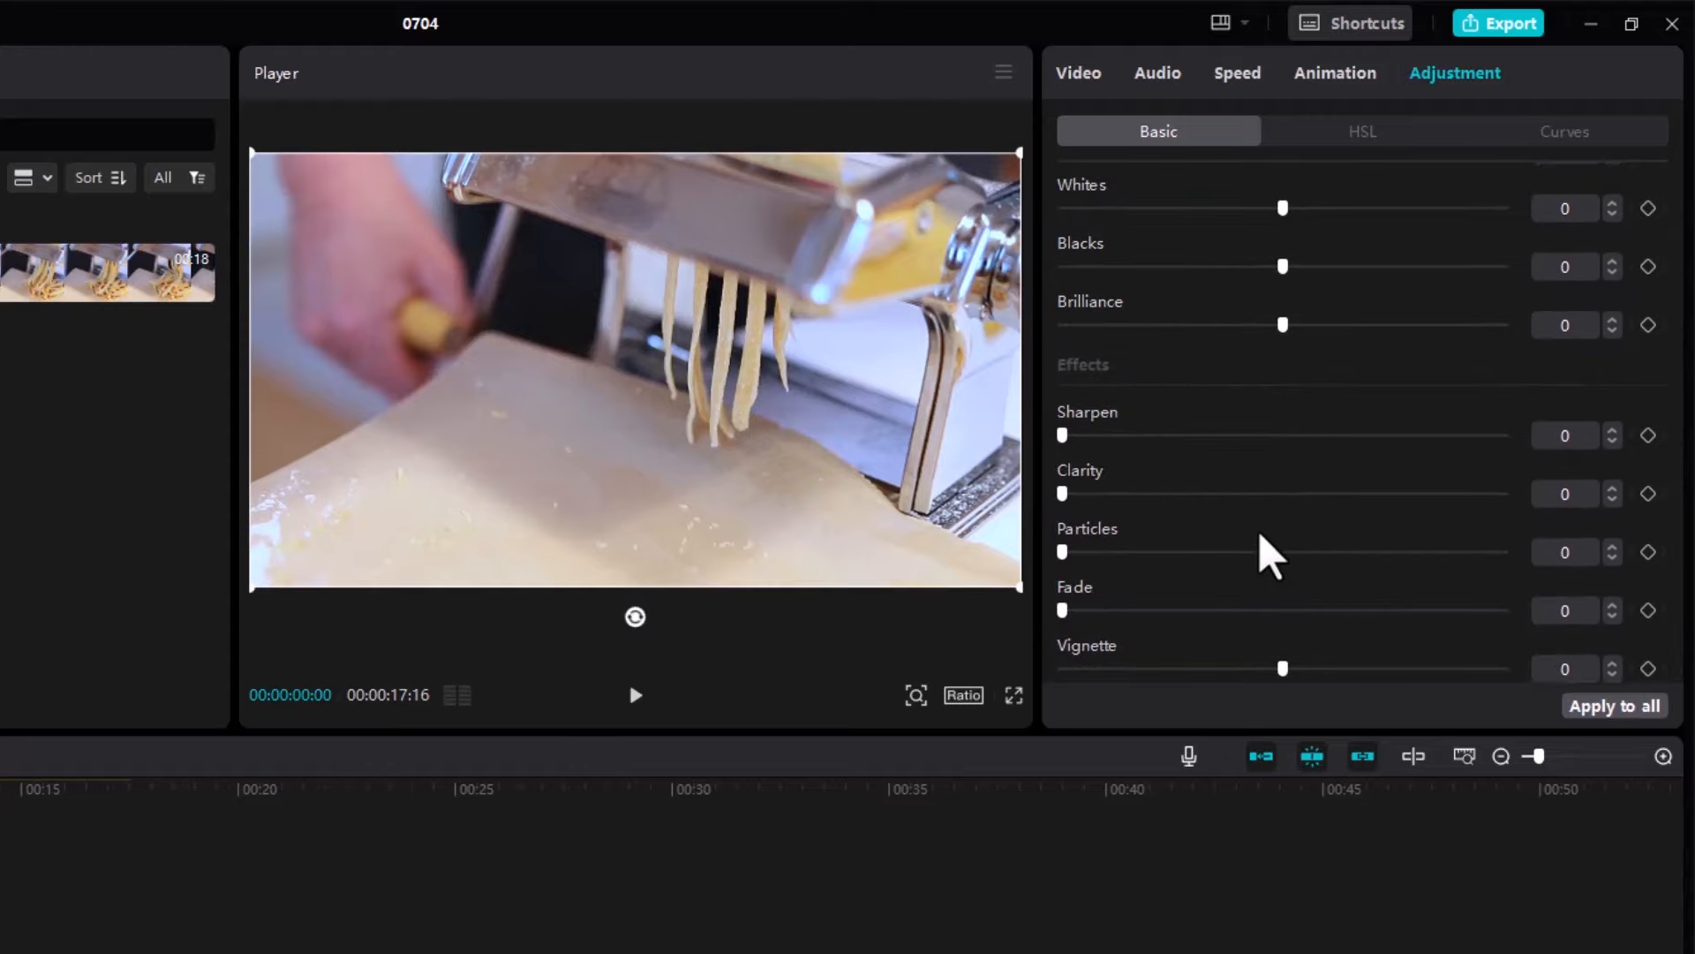
# Deselect the pasta clip to view the project details, reselect it and return to its basic video settings
pyautogui.click(1079, 72)
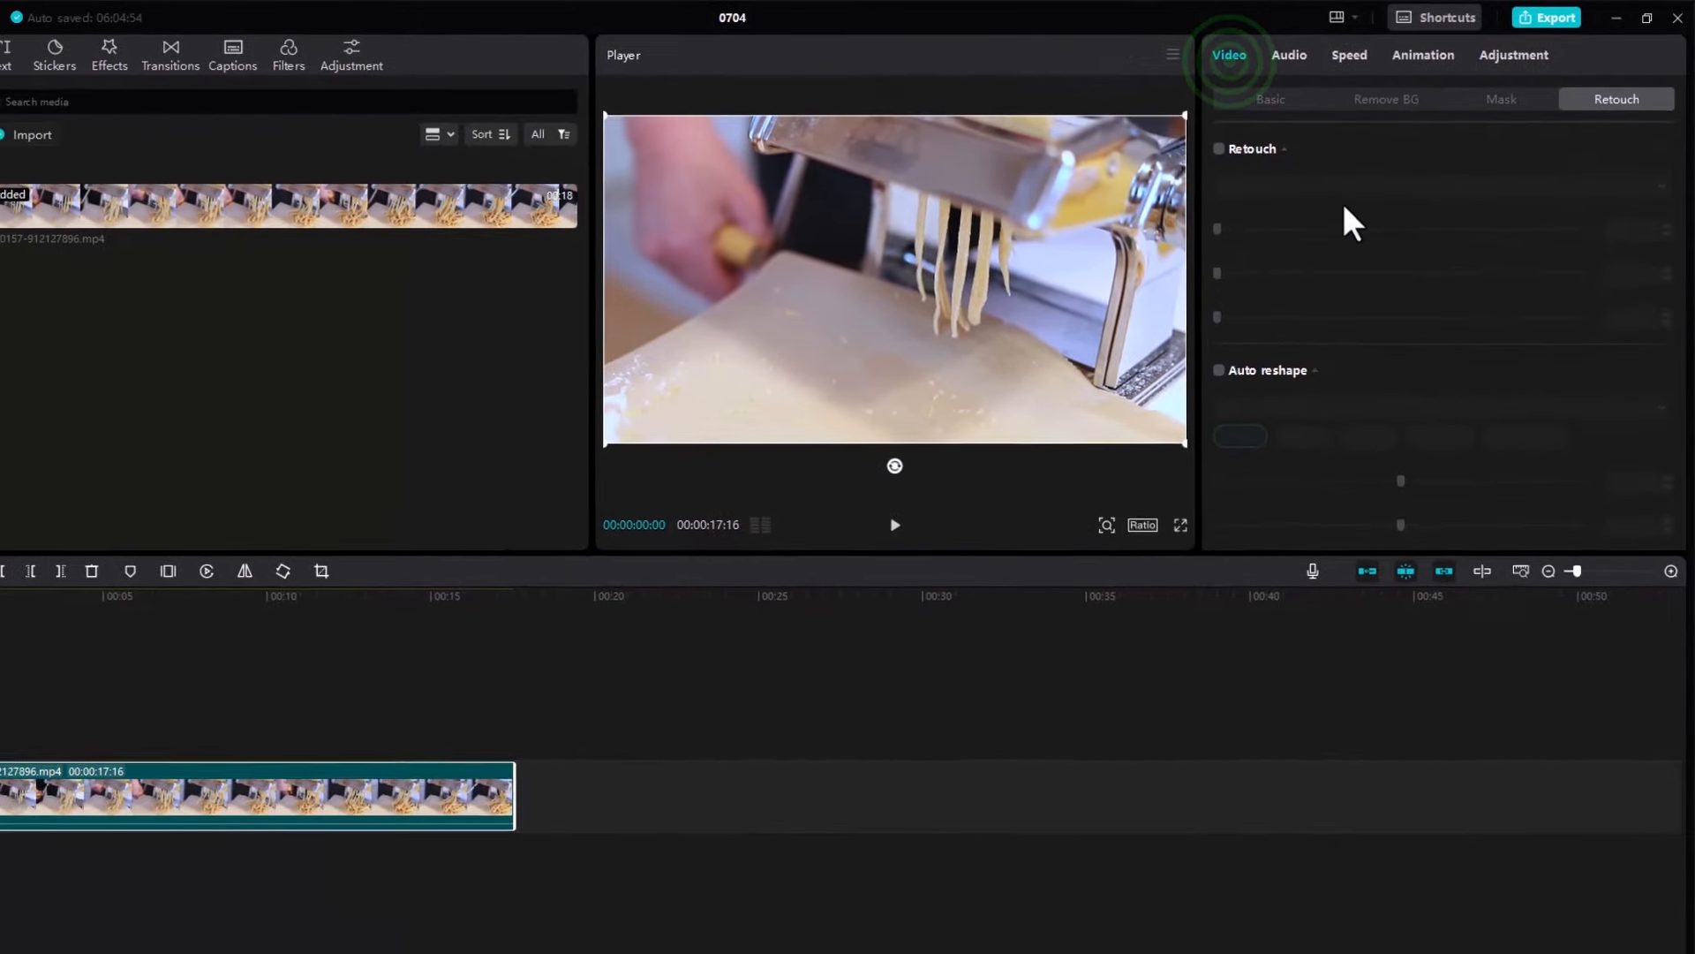
pyautogui.click(739, 682)
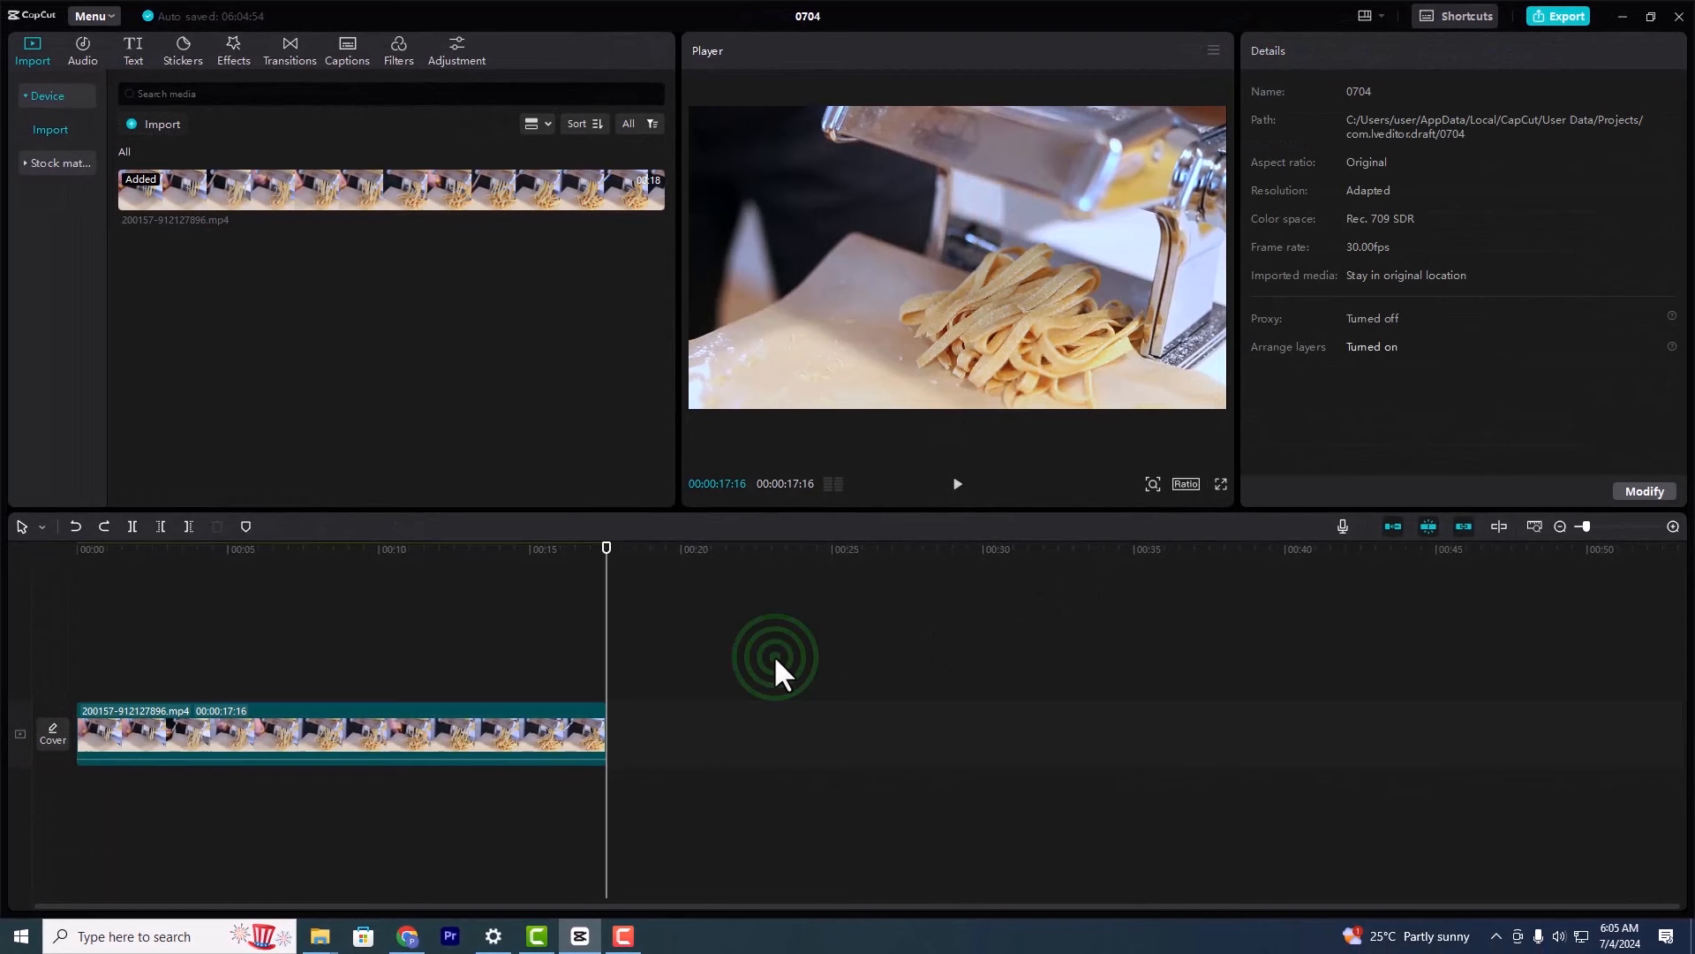
pyautogui.click(526, 729)
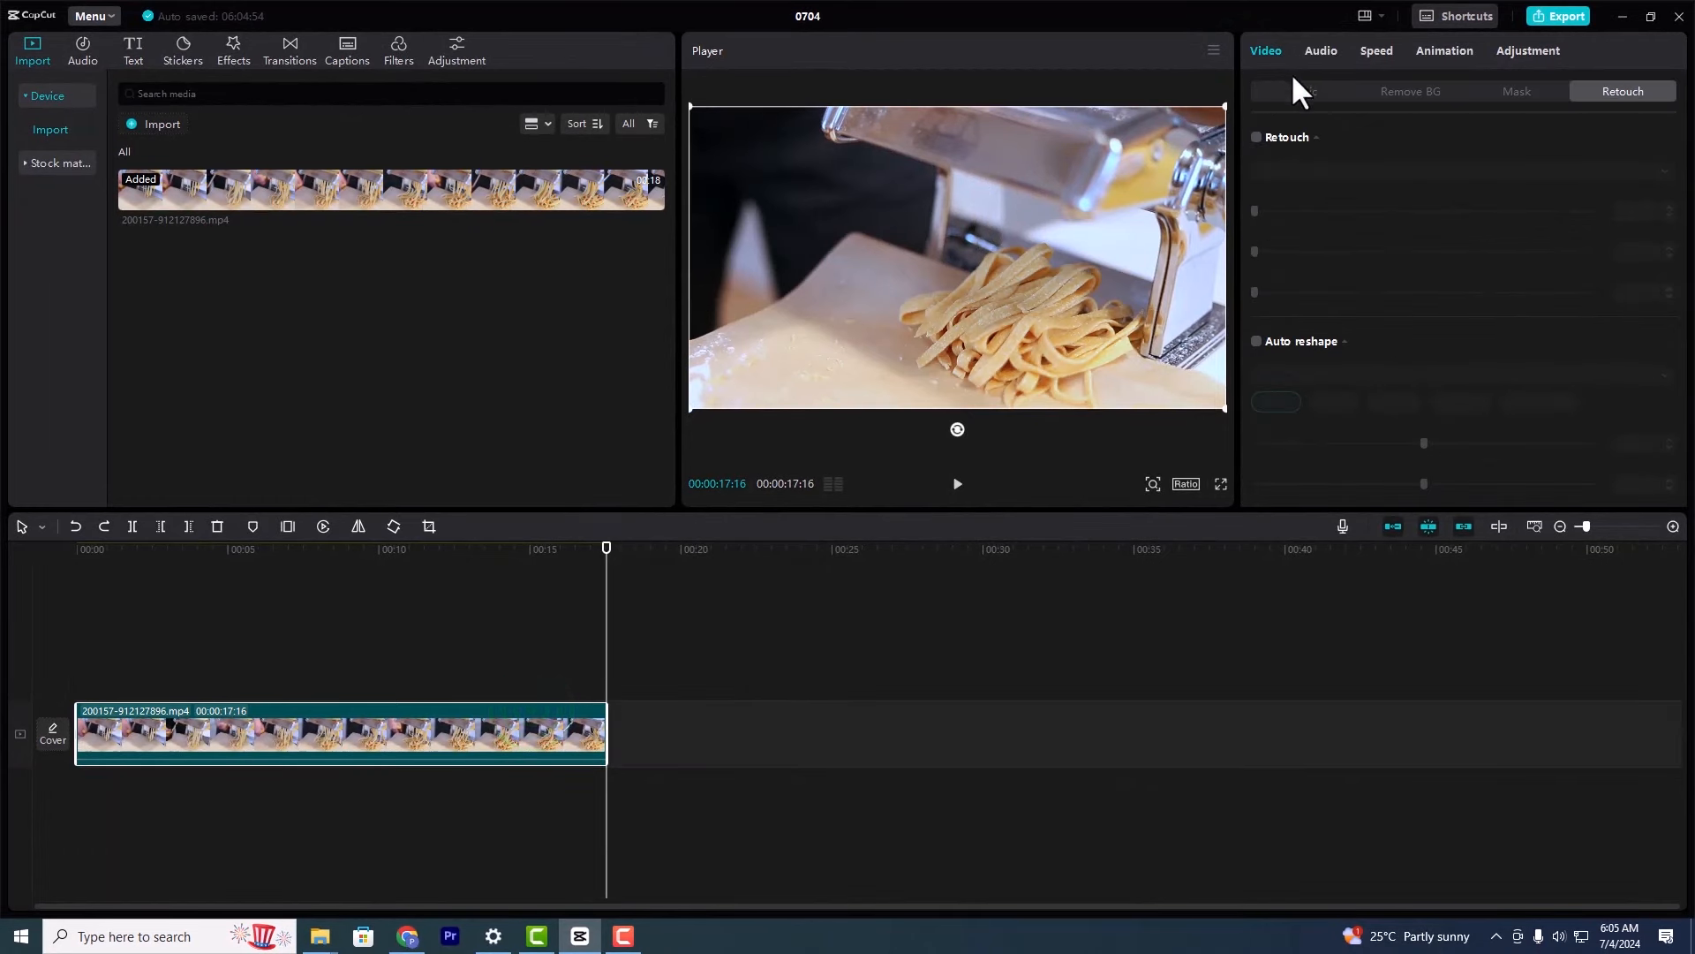
pyautogui.click(1300, 91)
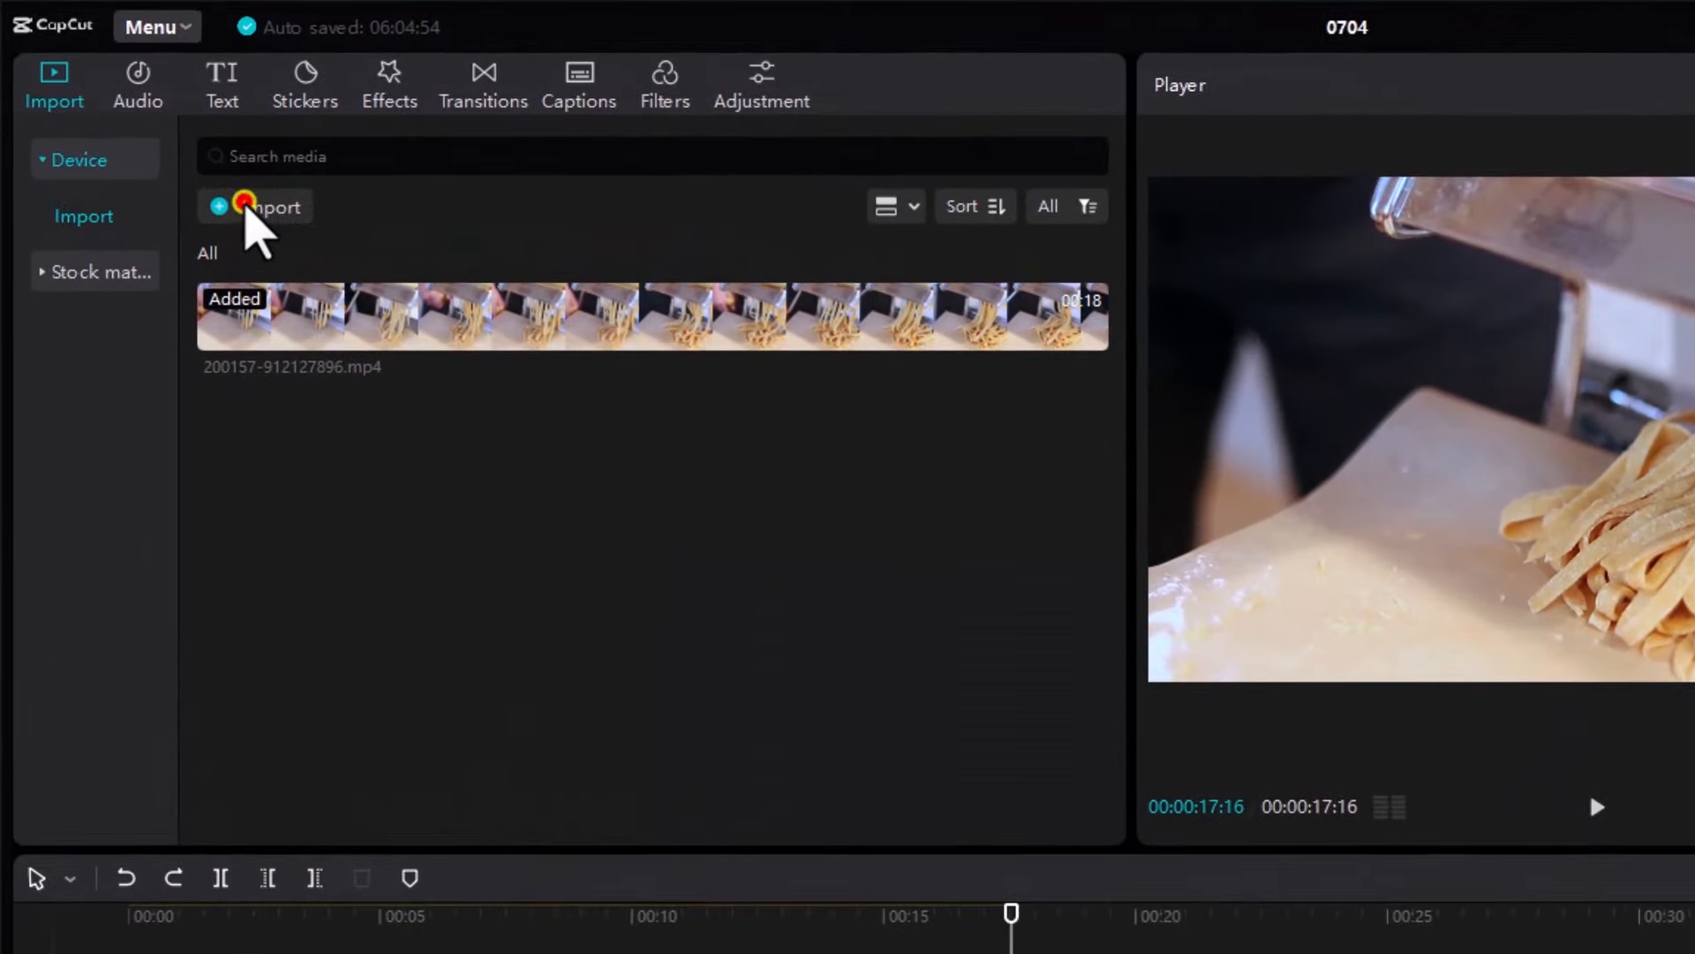
pyautogui.click(246, 205)
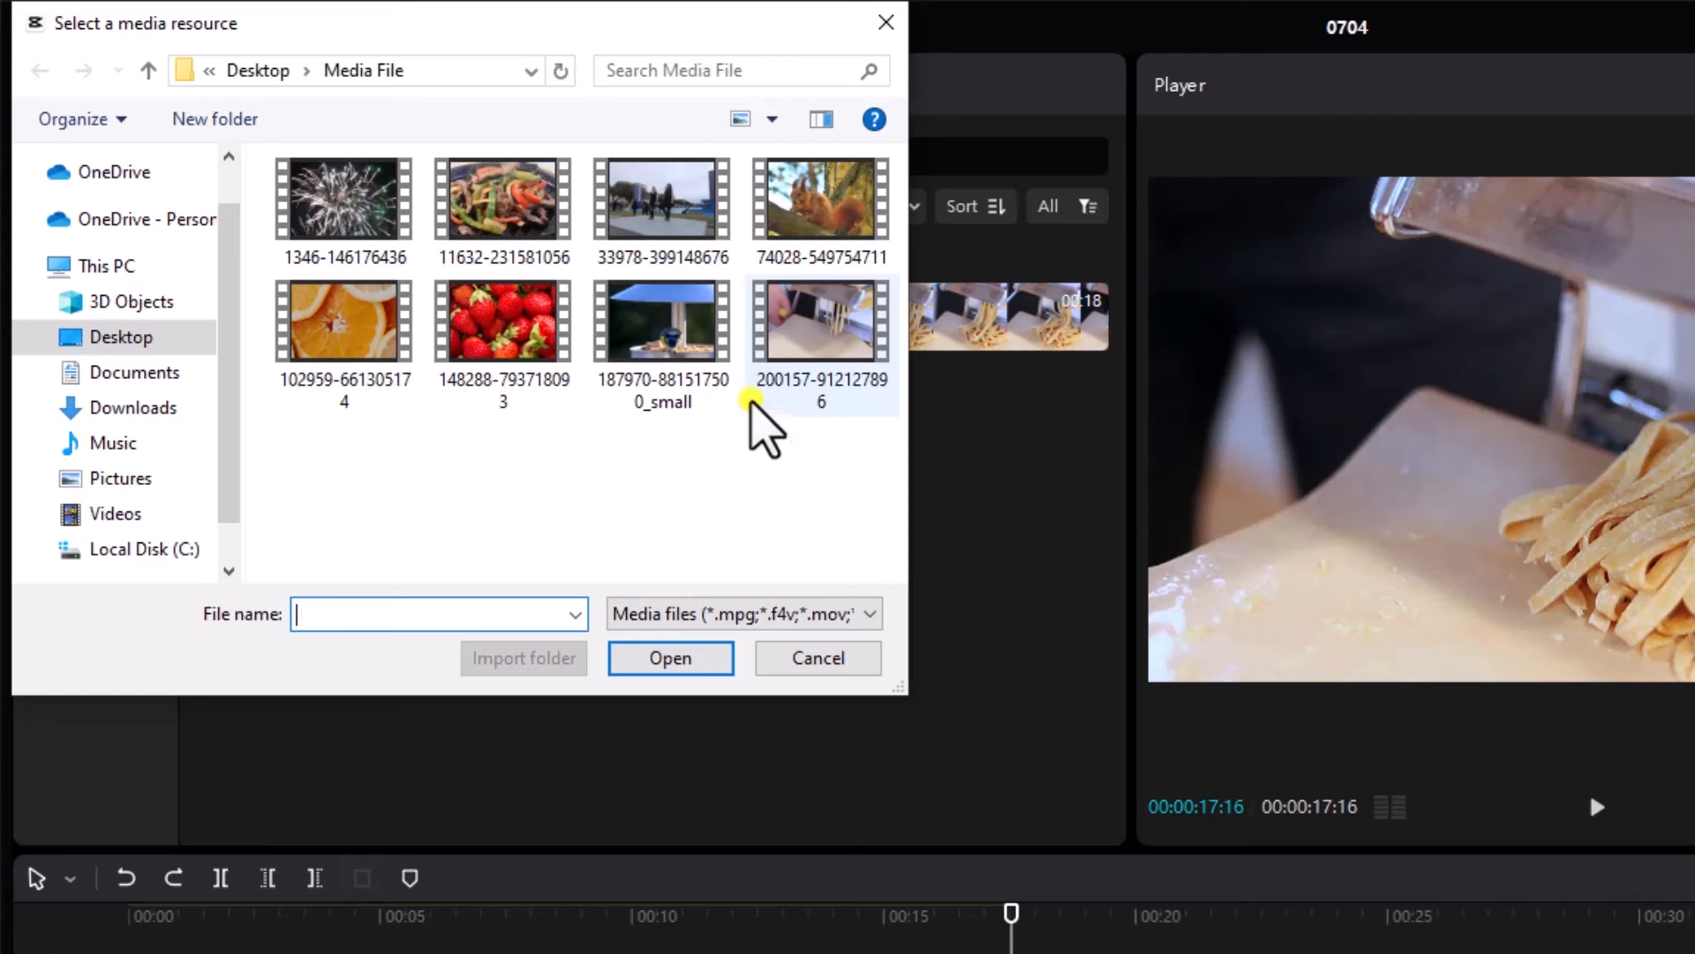
pyautogui.click(514, 190)
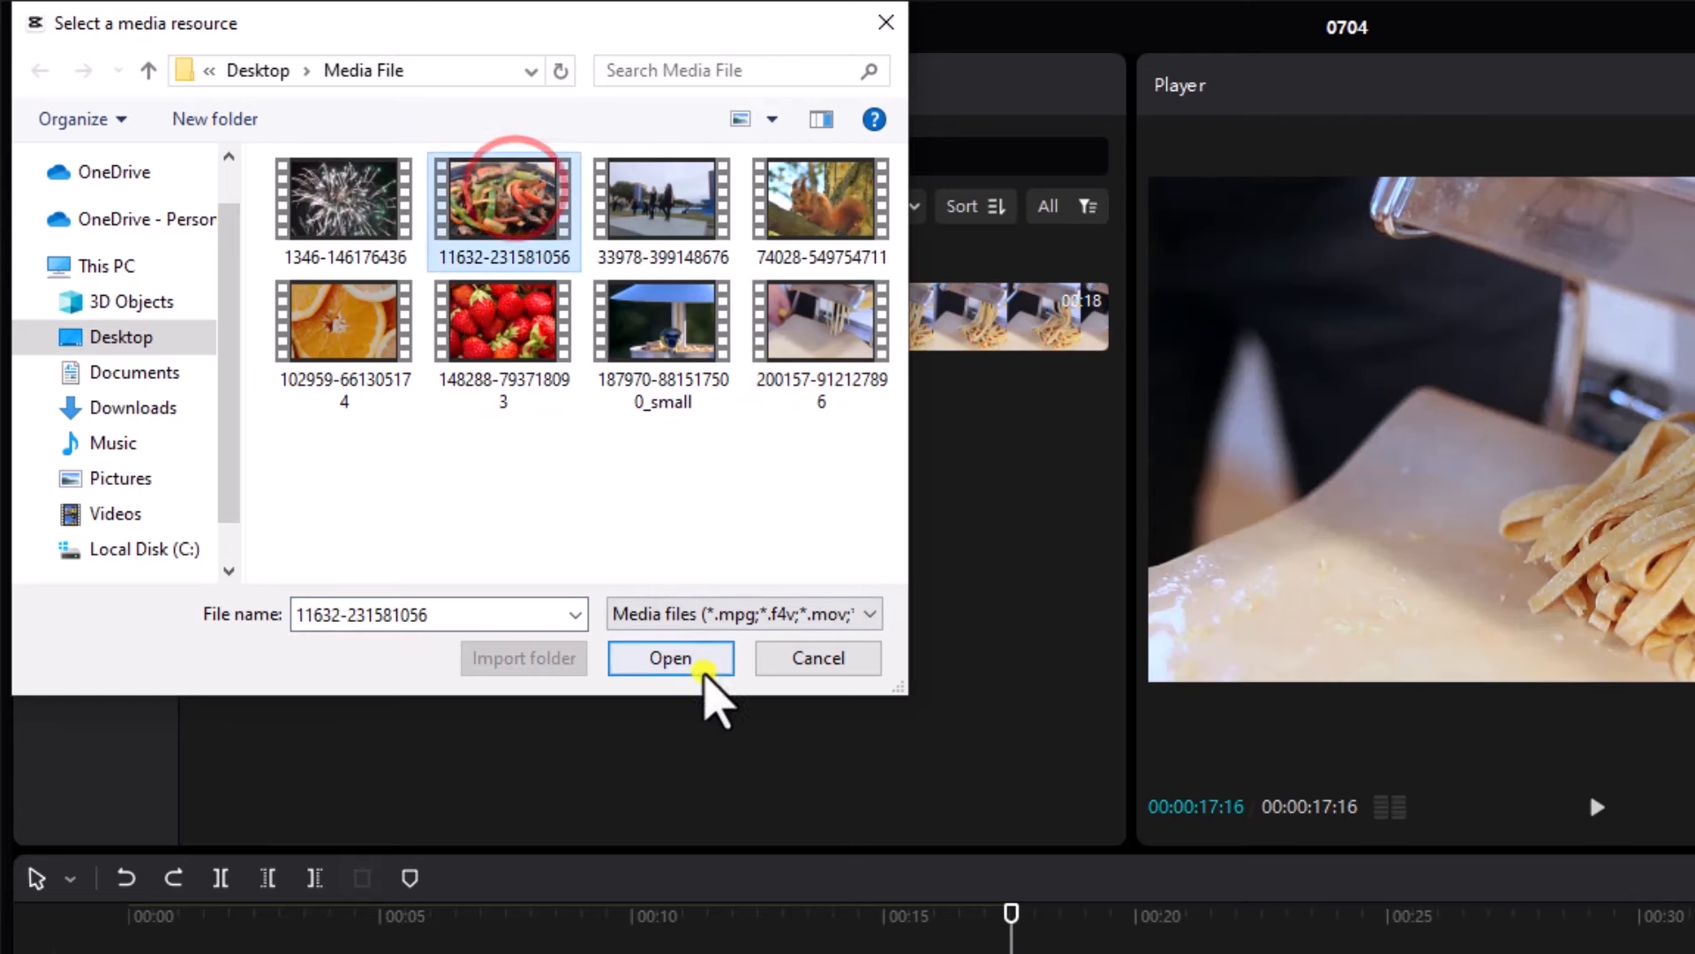
pyautogui.click(675, 660)
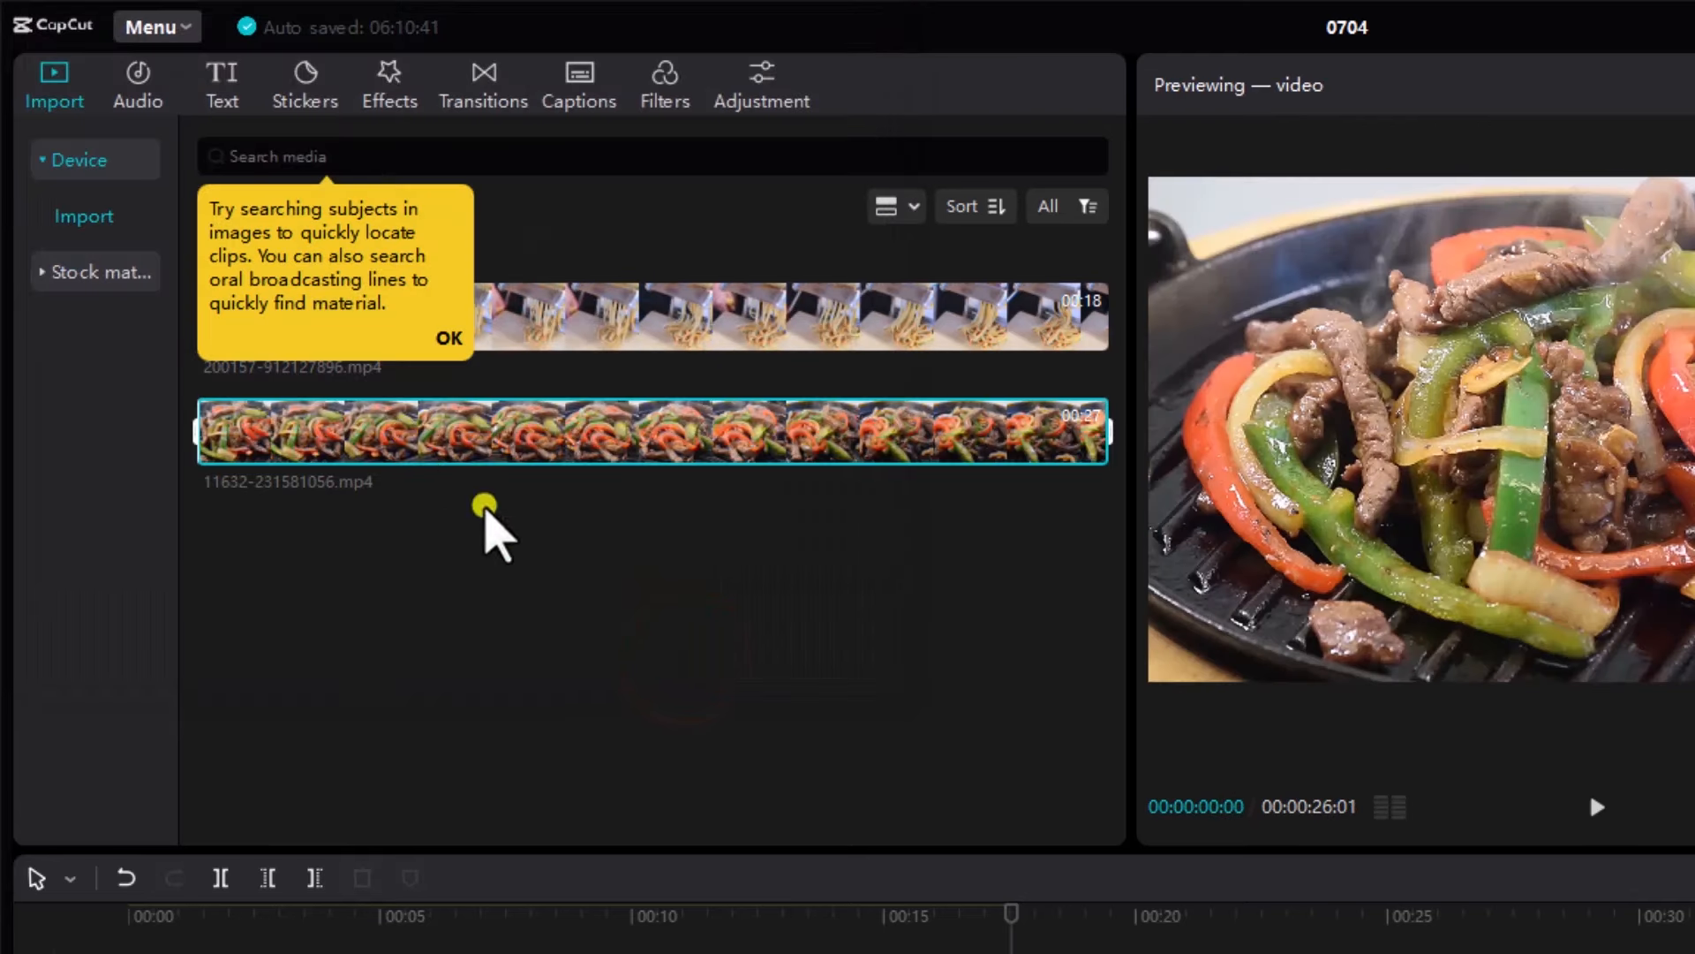
pyautogui.click(446, 336)
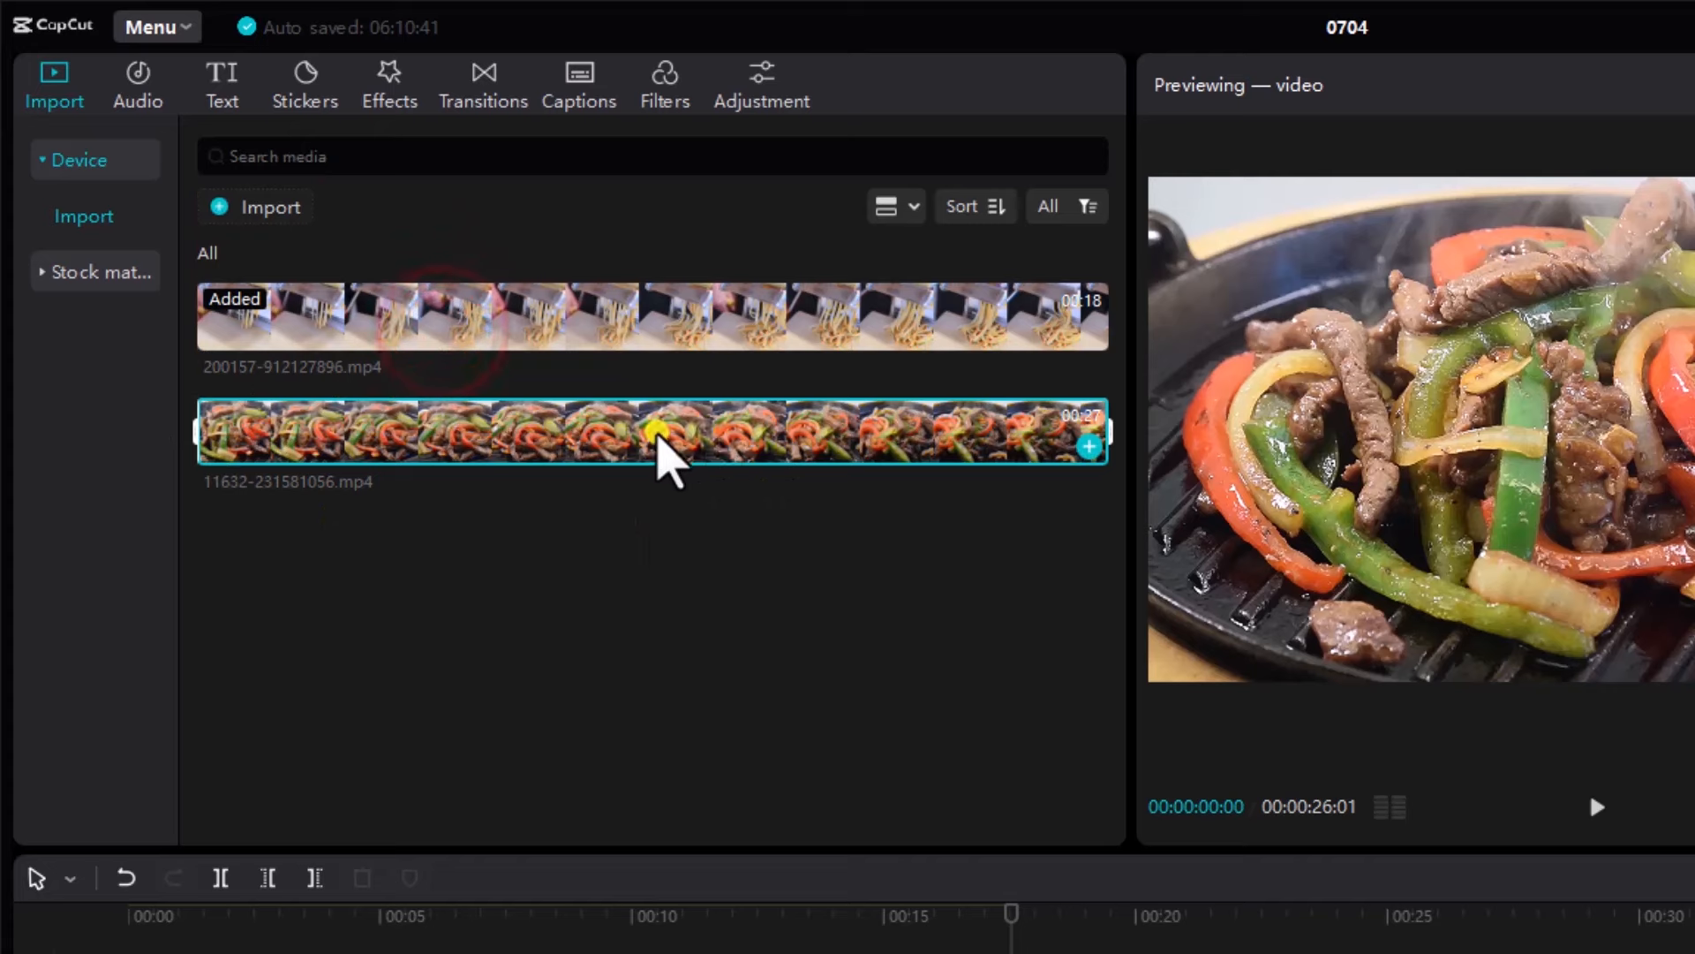
pyautogui.click(249, 209)
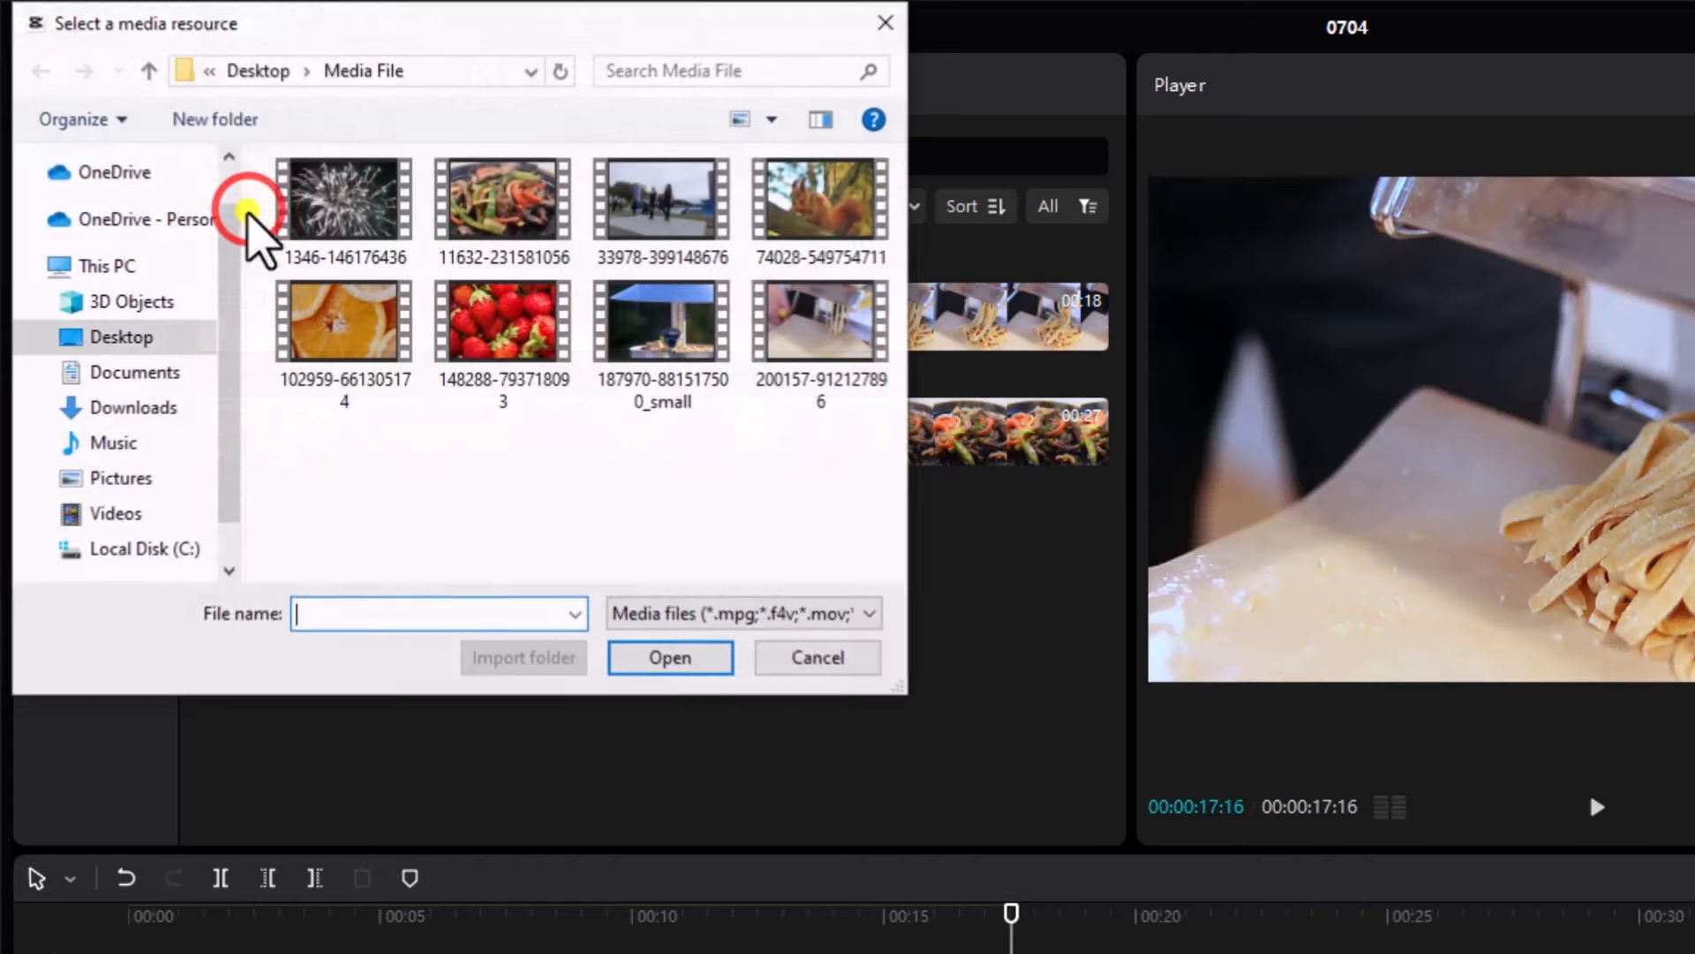
pyautogui.click(500, 317)
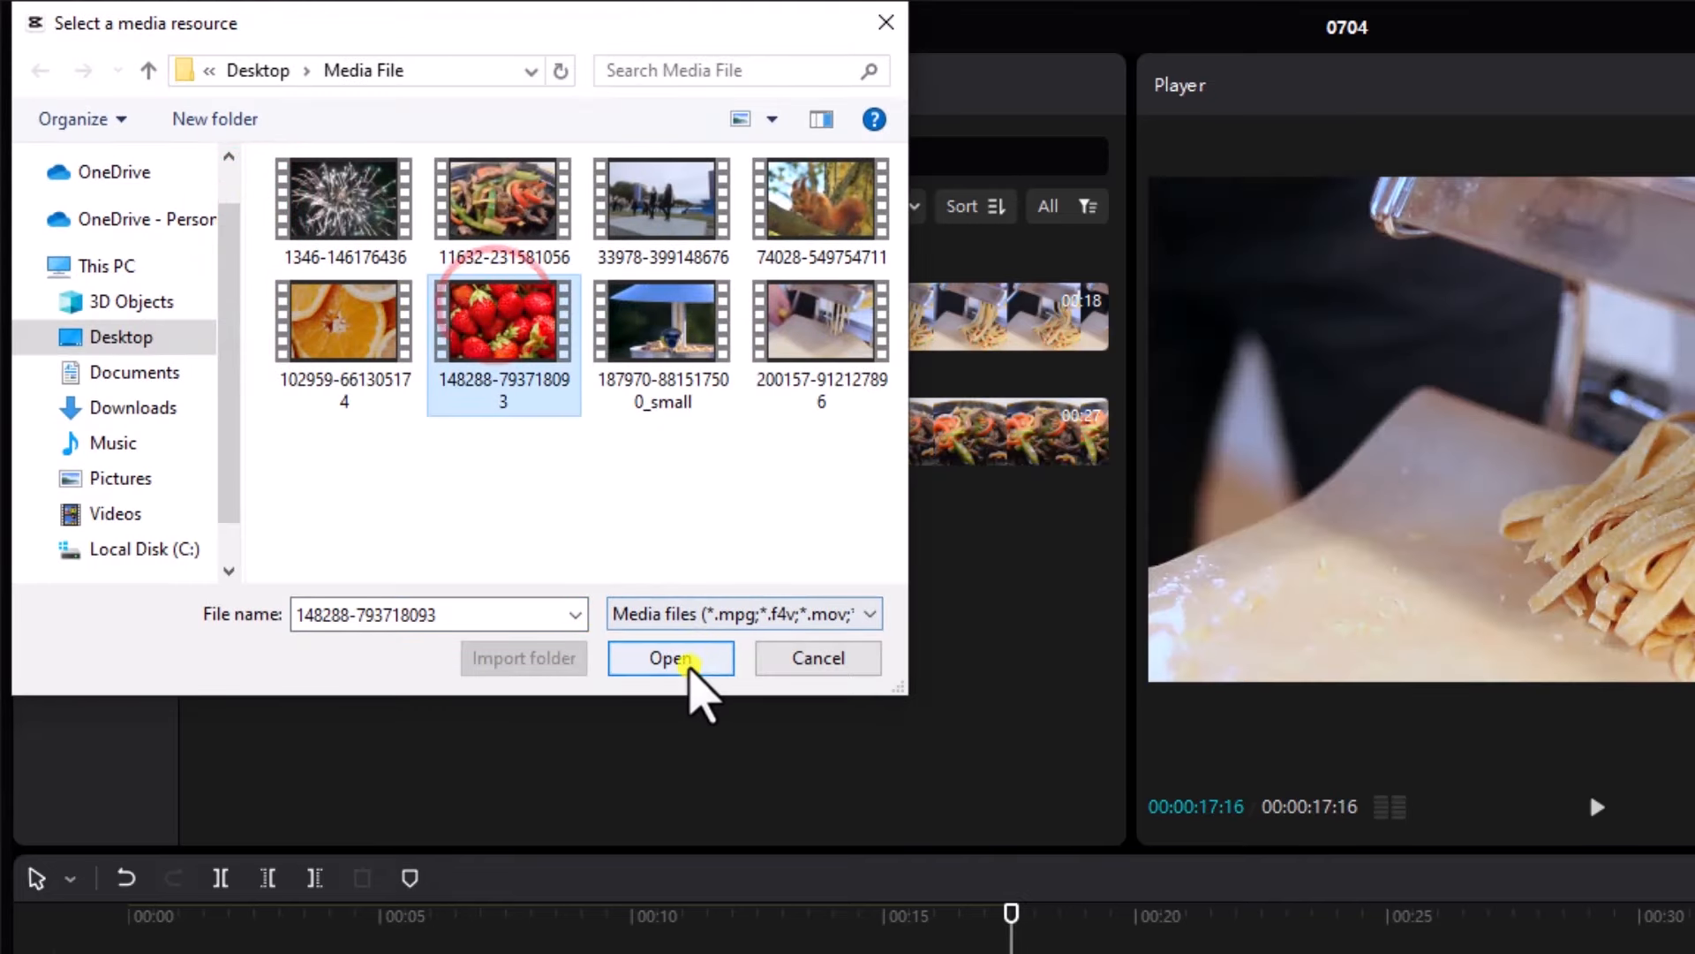
pyautogui.click(687, 669)
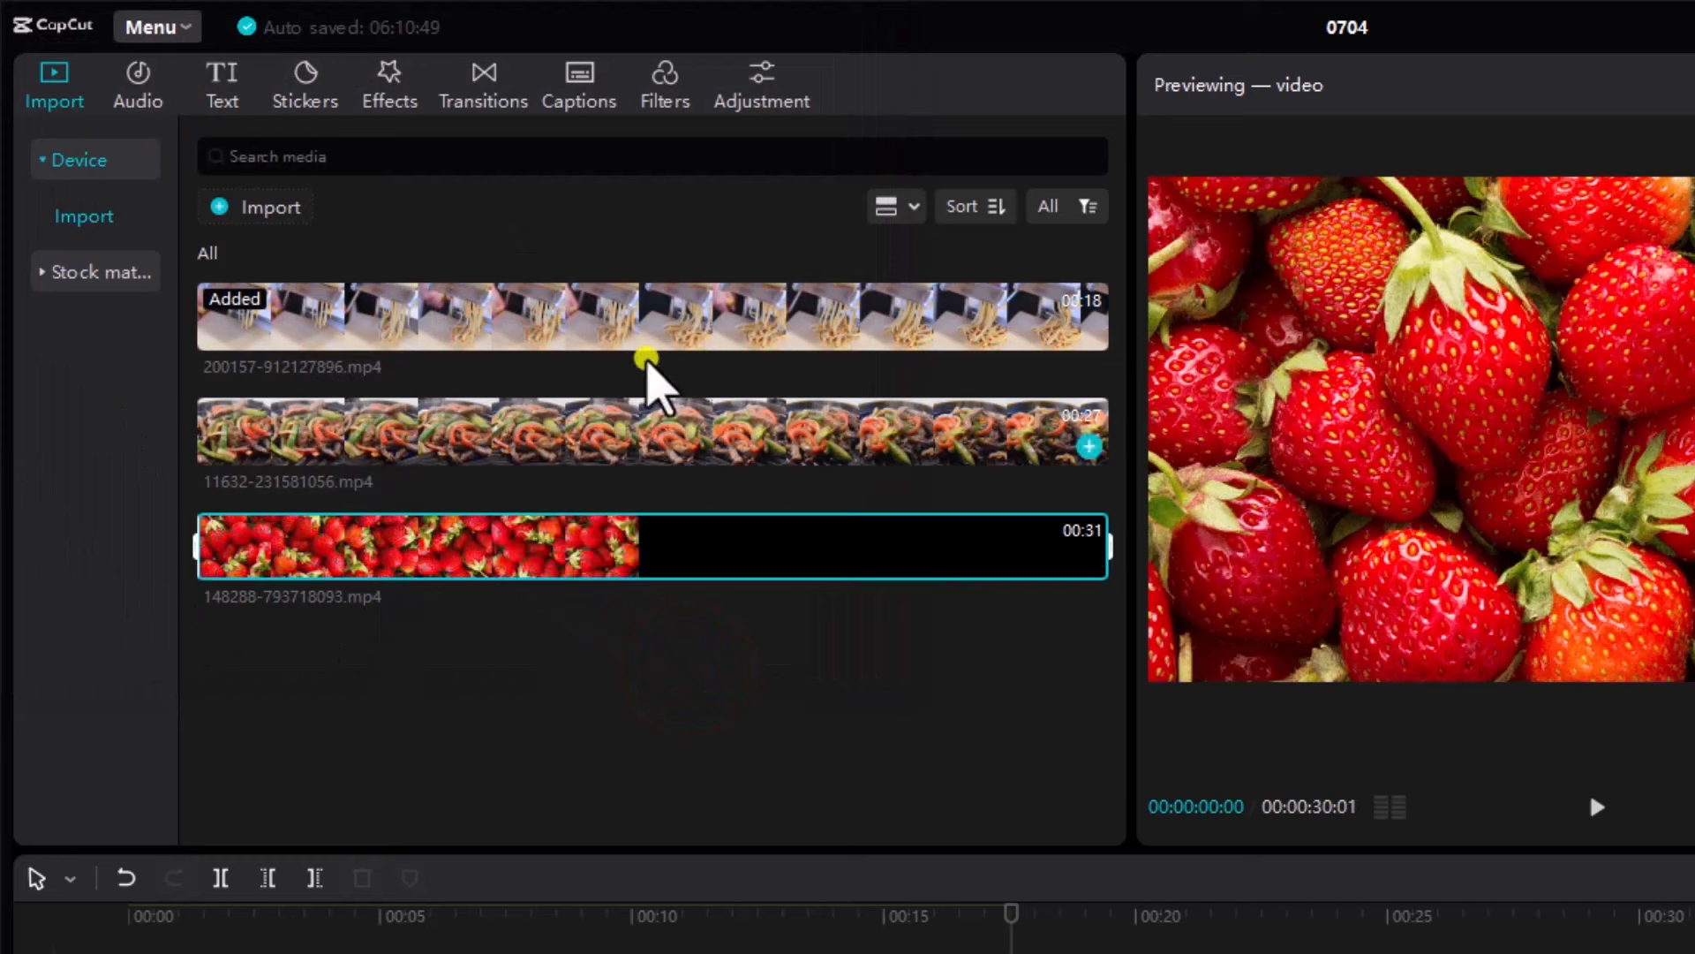
# Switch the media library to grid view and back to list view
pyautogui.click(910, 208)
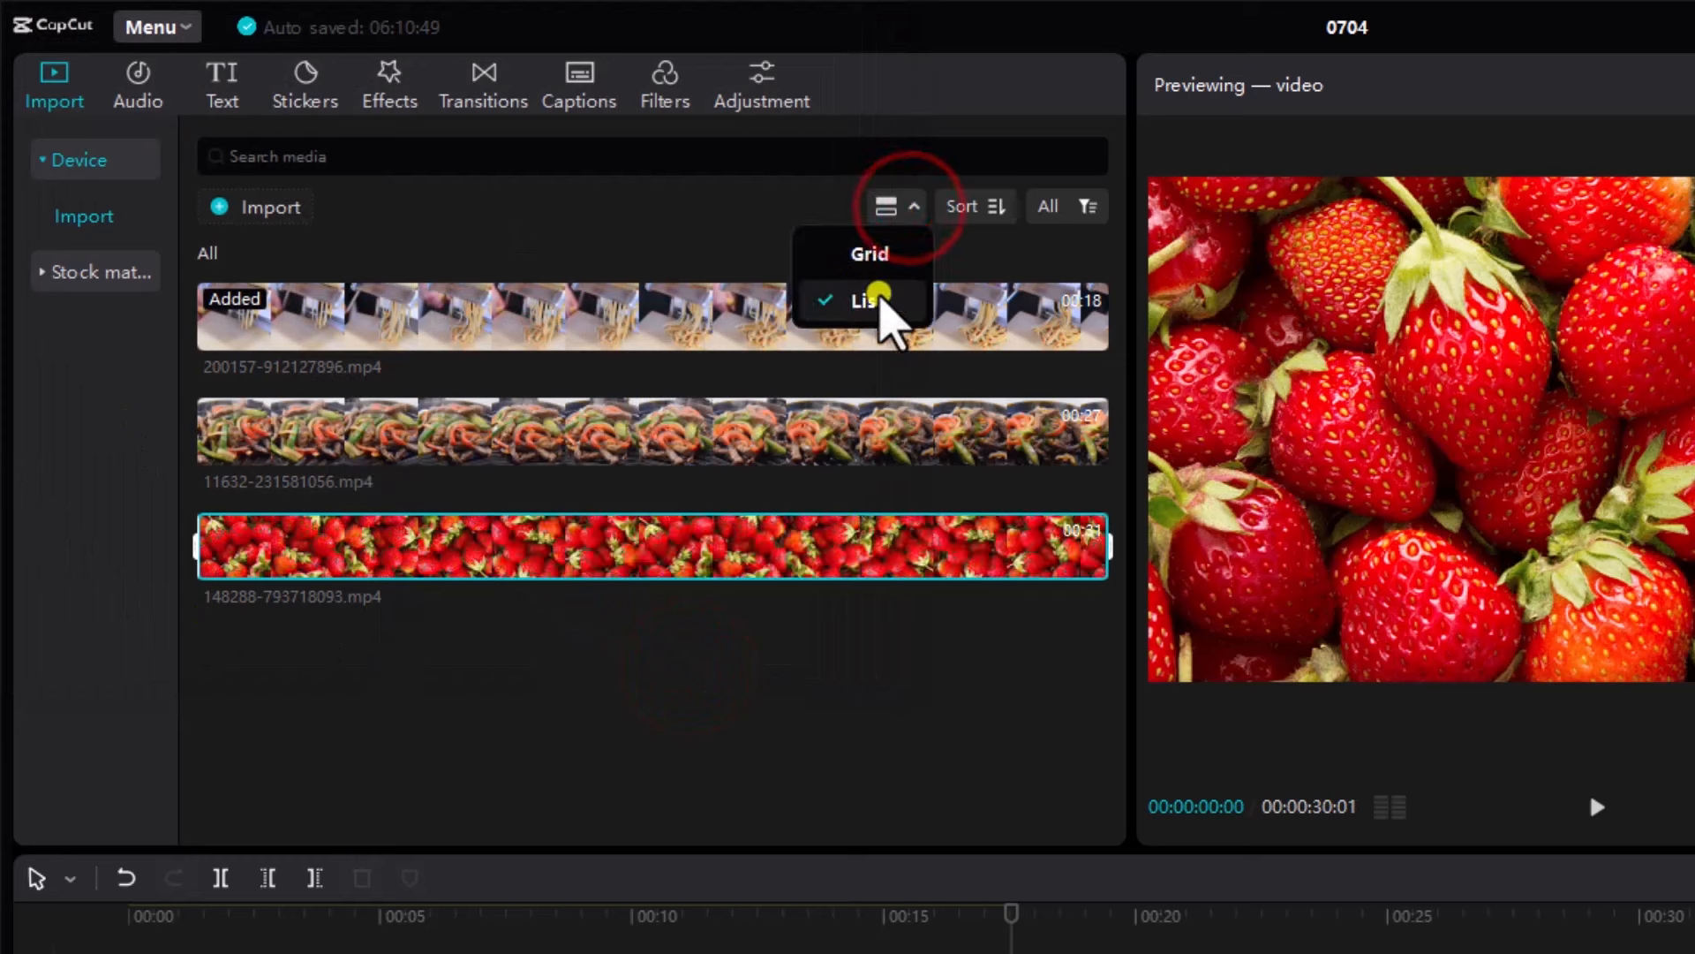
pyautogui.click(871, 256)
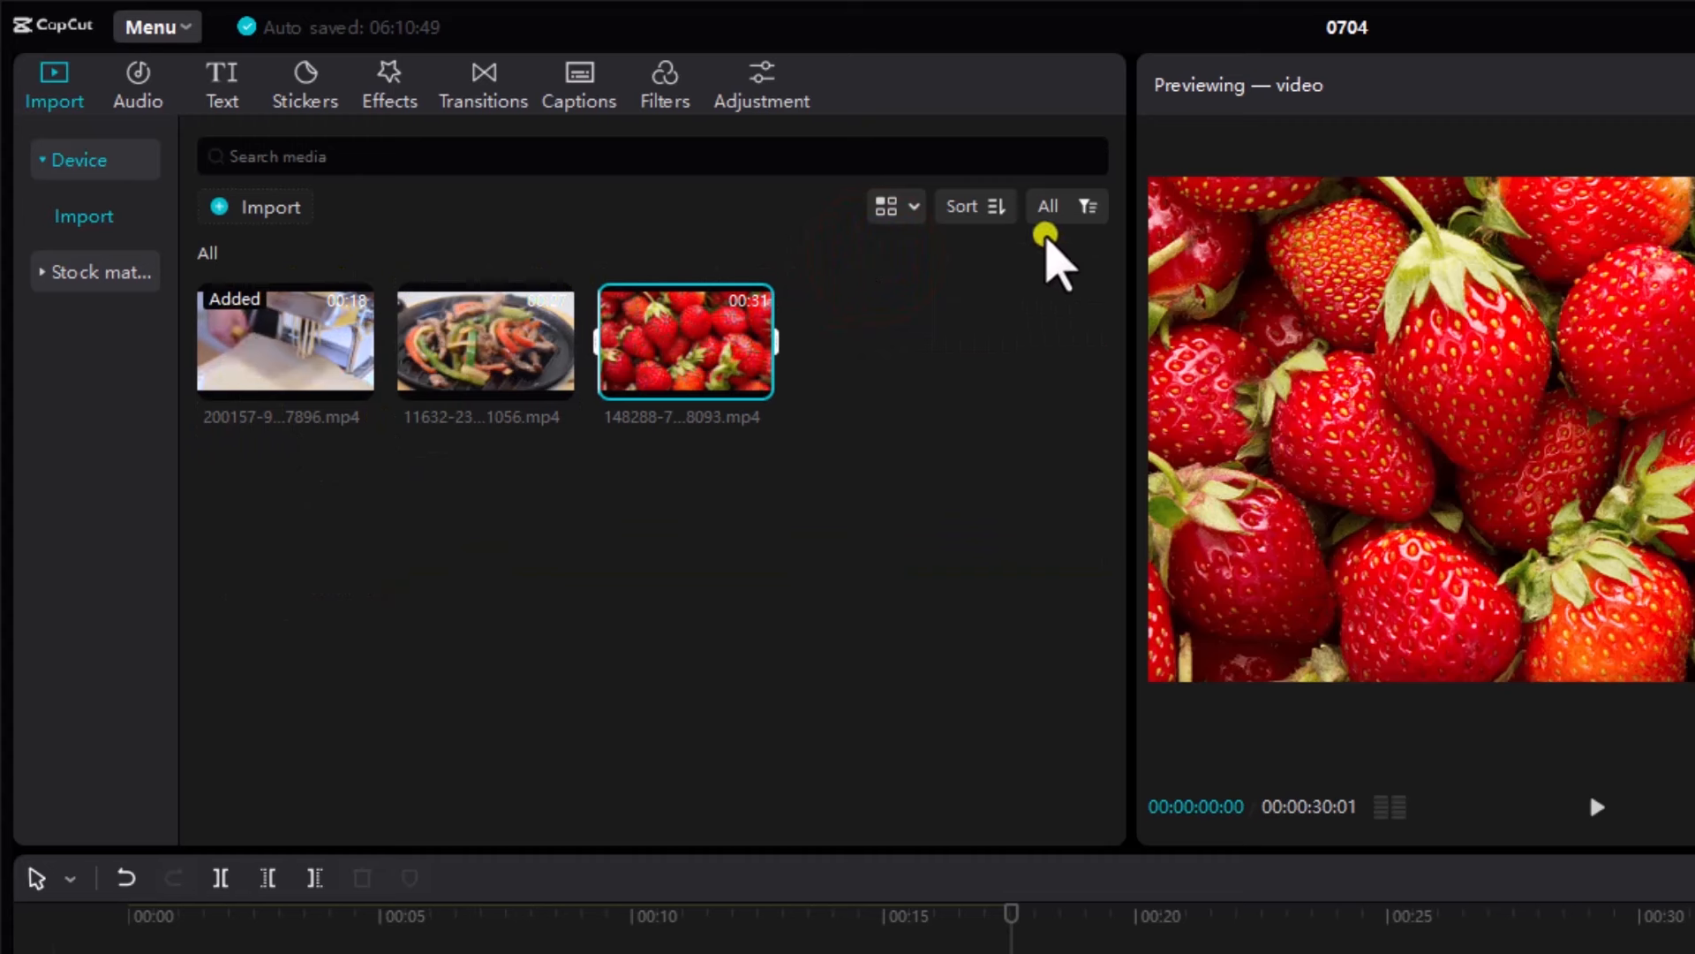
pyautogui.click(910, 200)
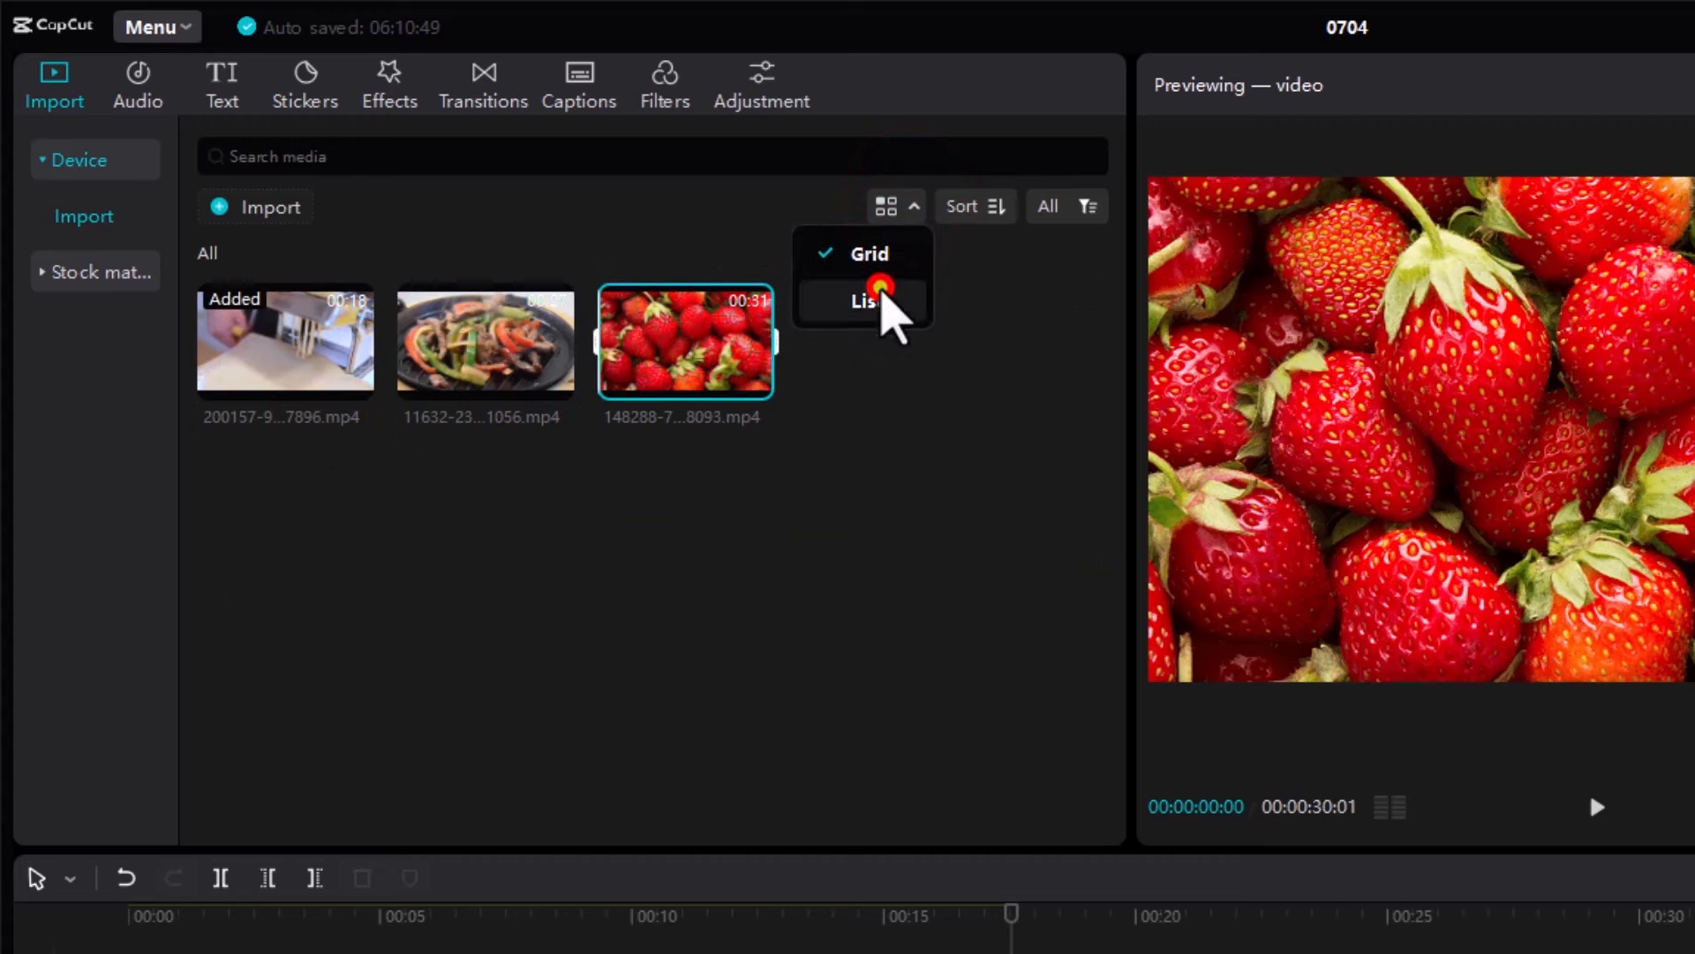
pyautogui.click(881, 300)
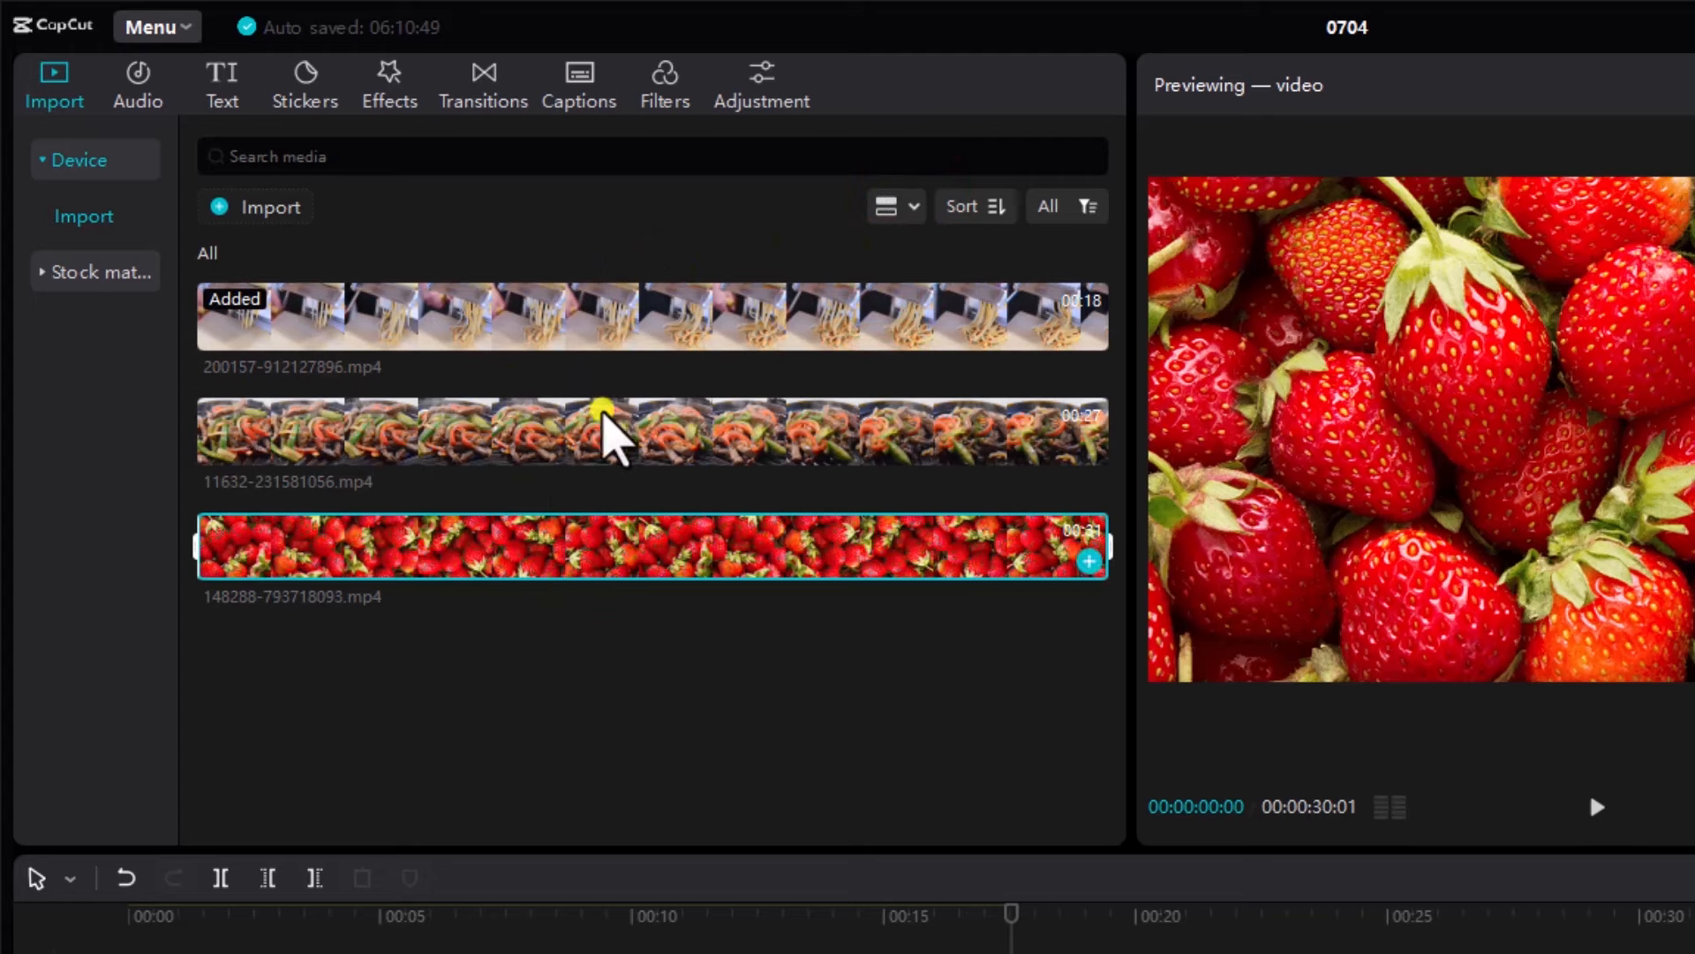
pyautogui.click(623, 455)
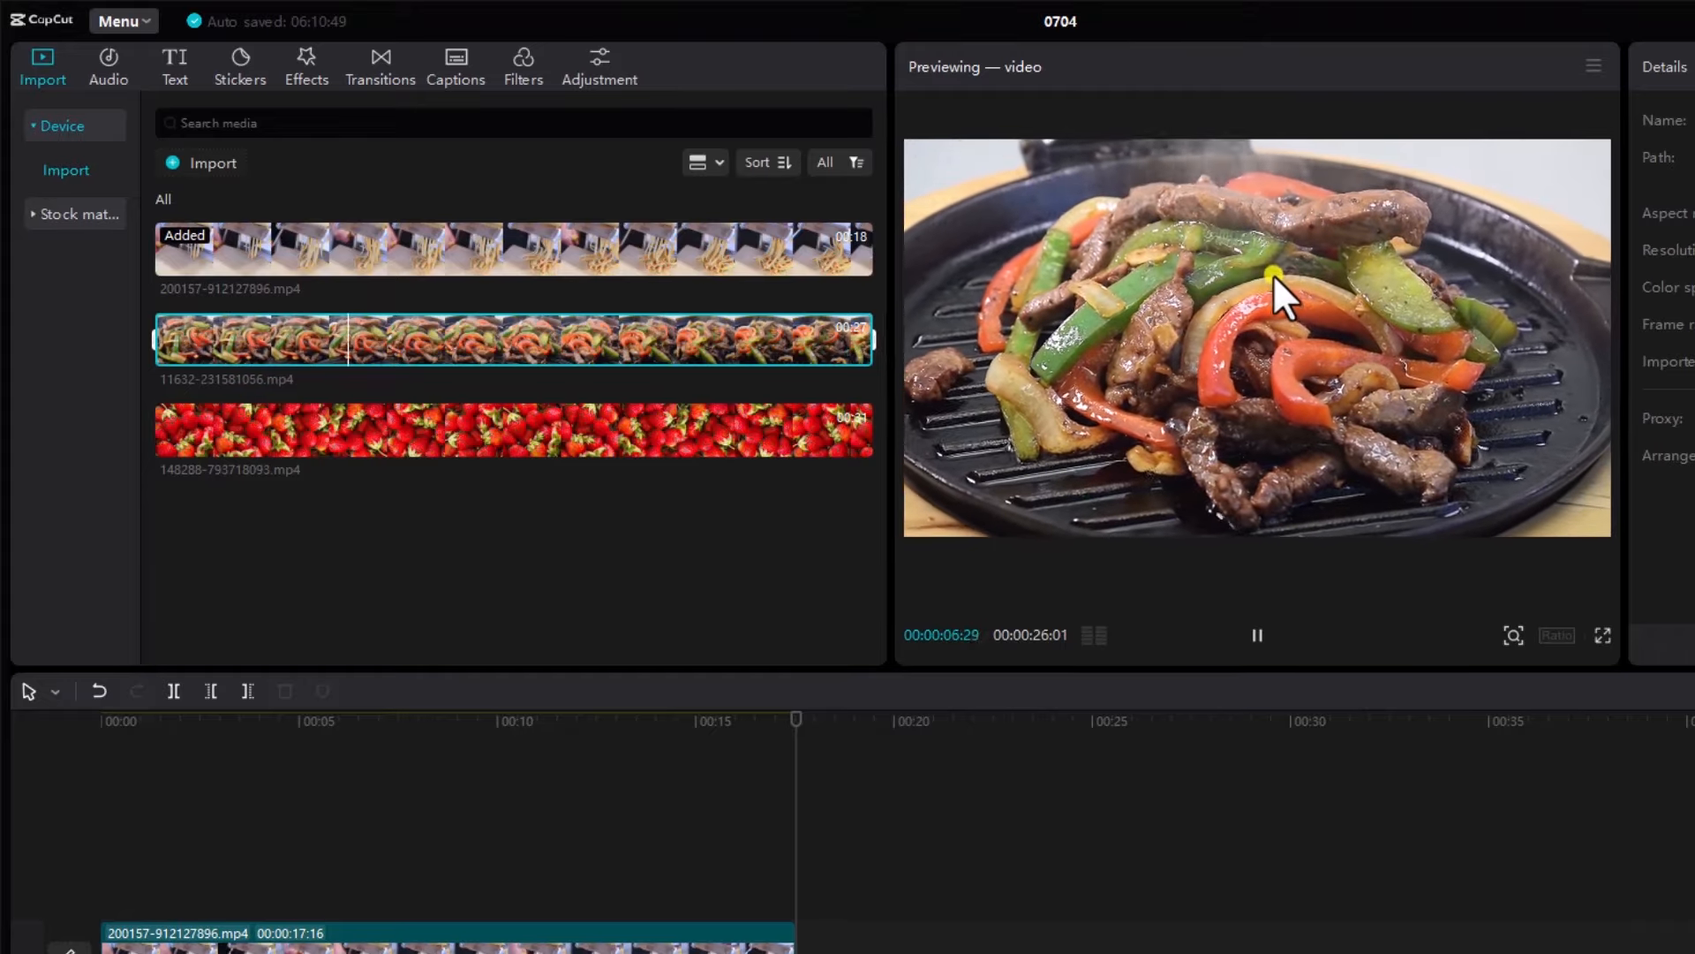
pyautogui.click(1256, 636)
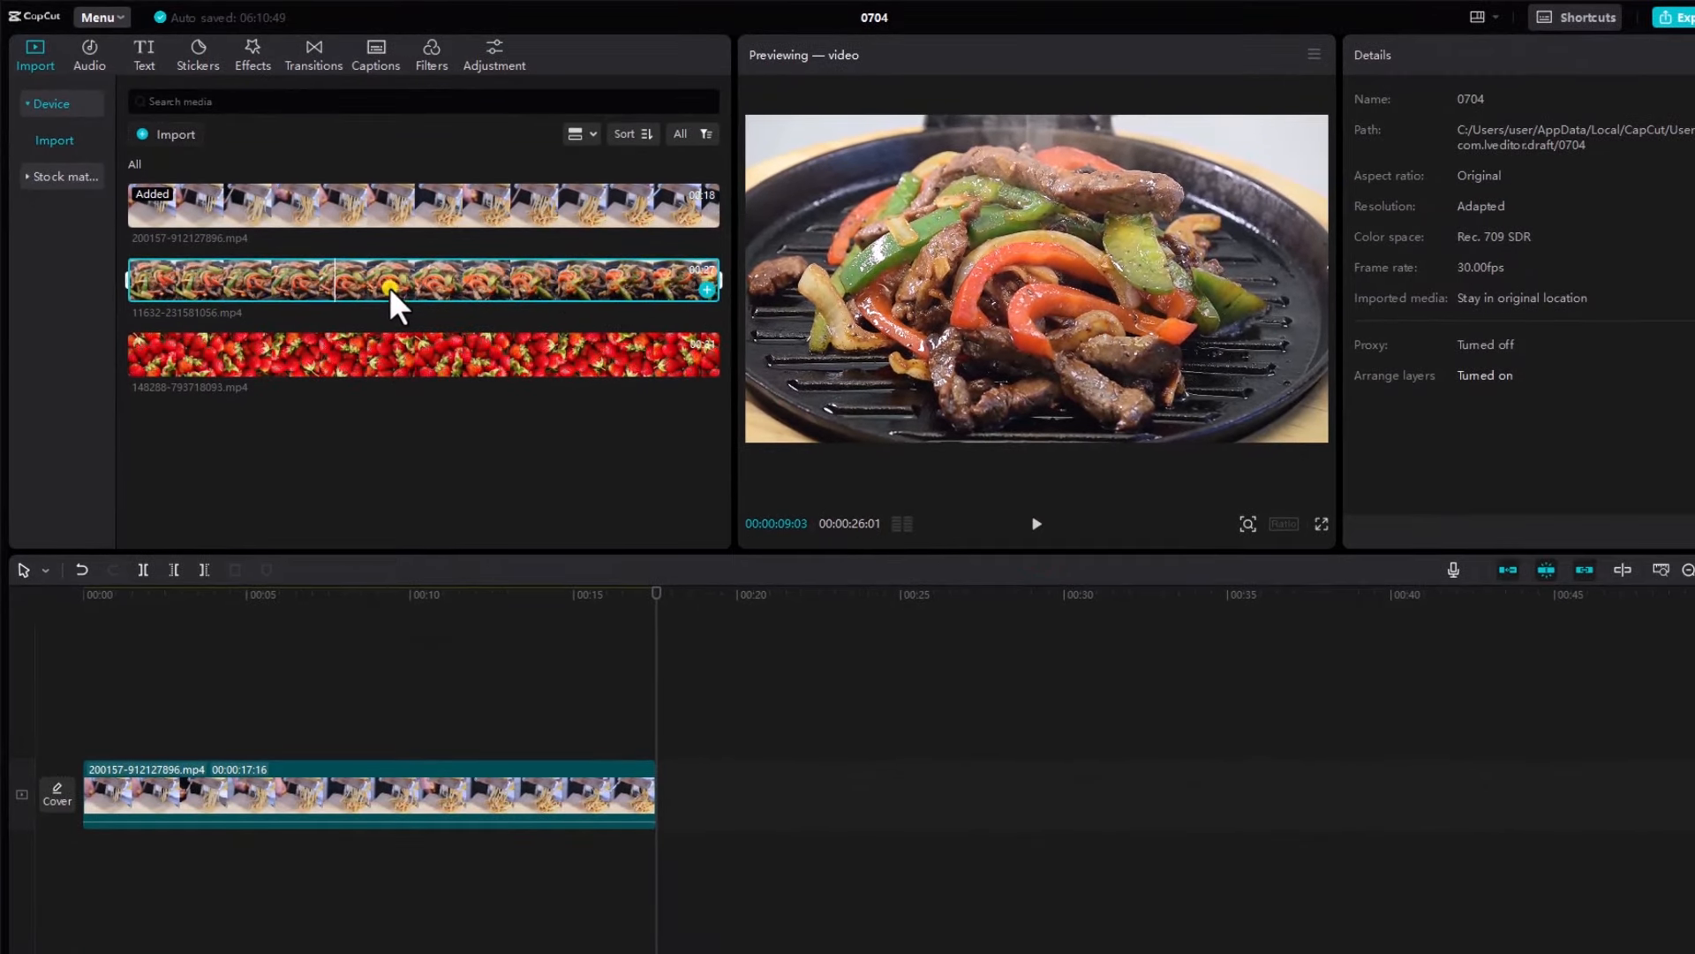
pyautogui.moveTo(397, 295); pyautogui.dragTo(229, 709)
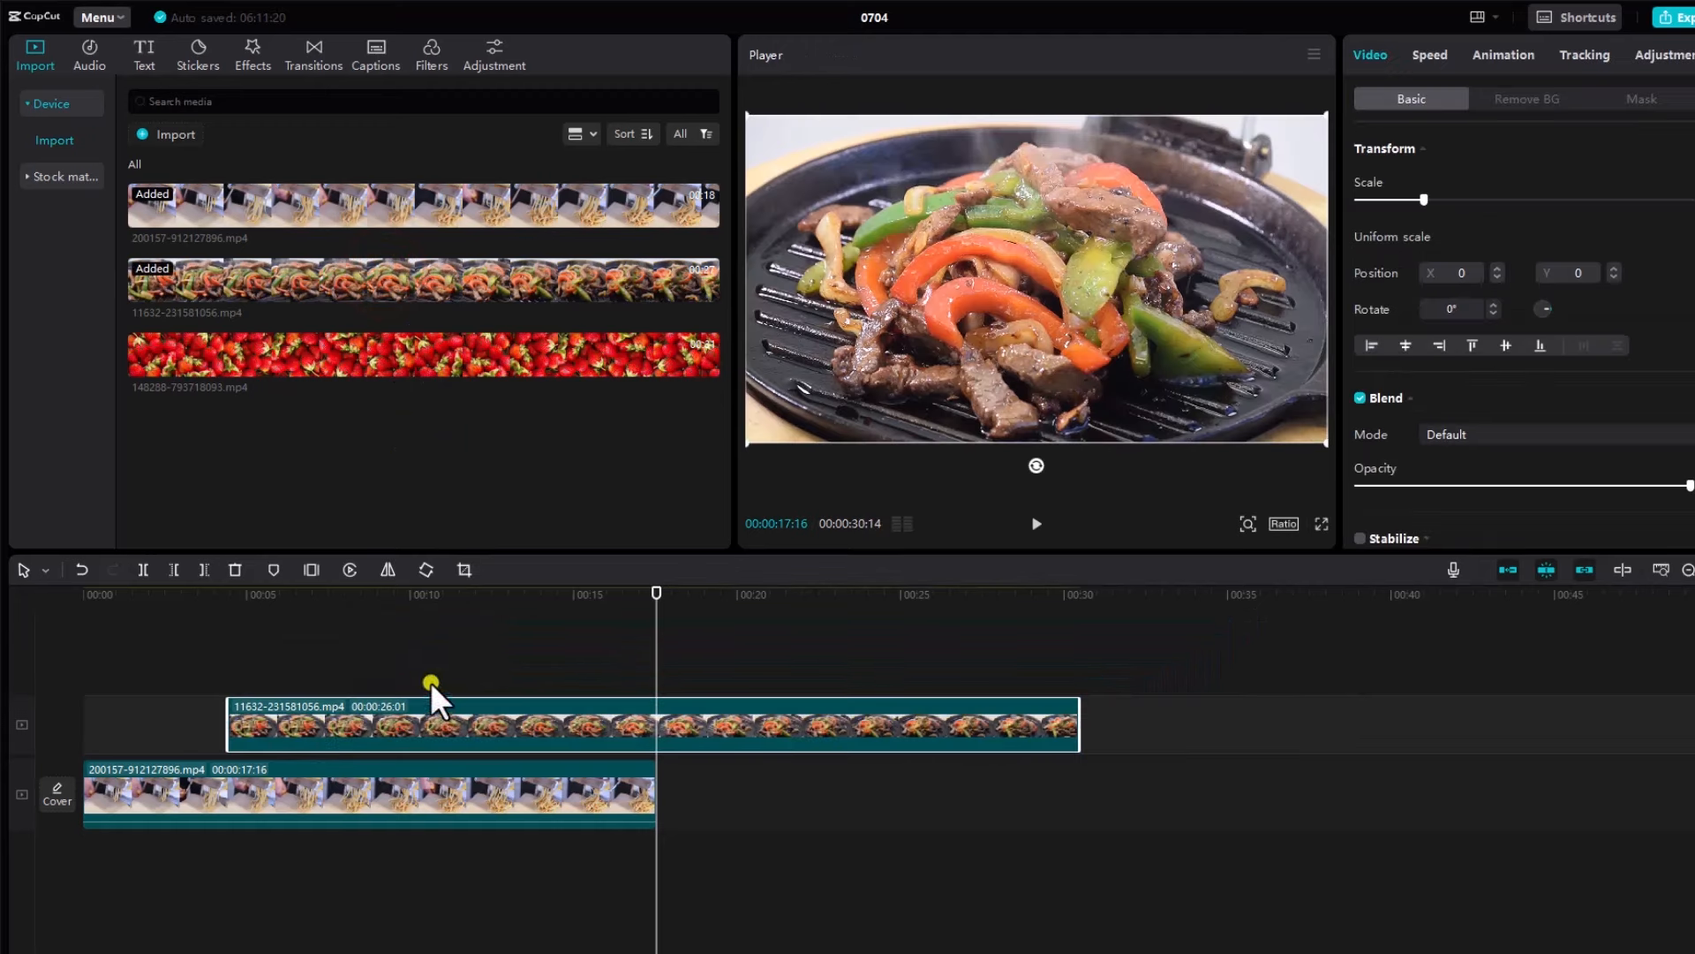
pyautogui.press('Delete')
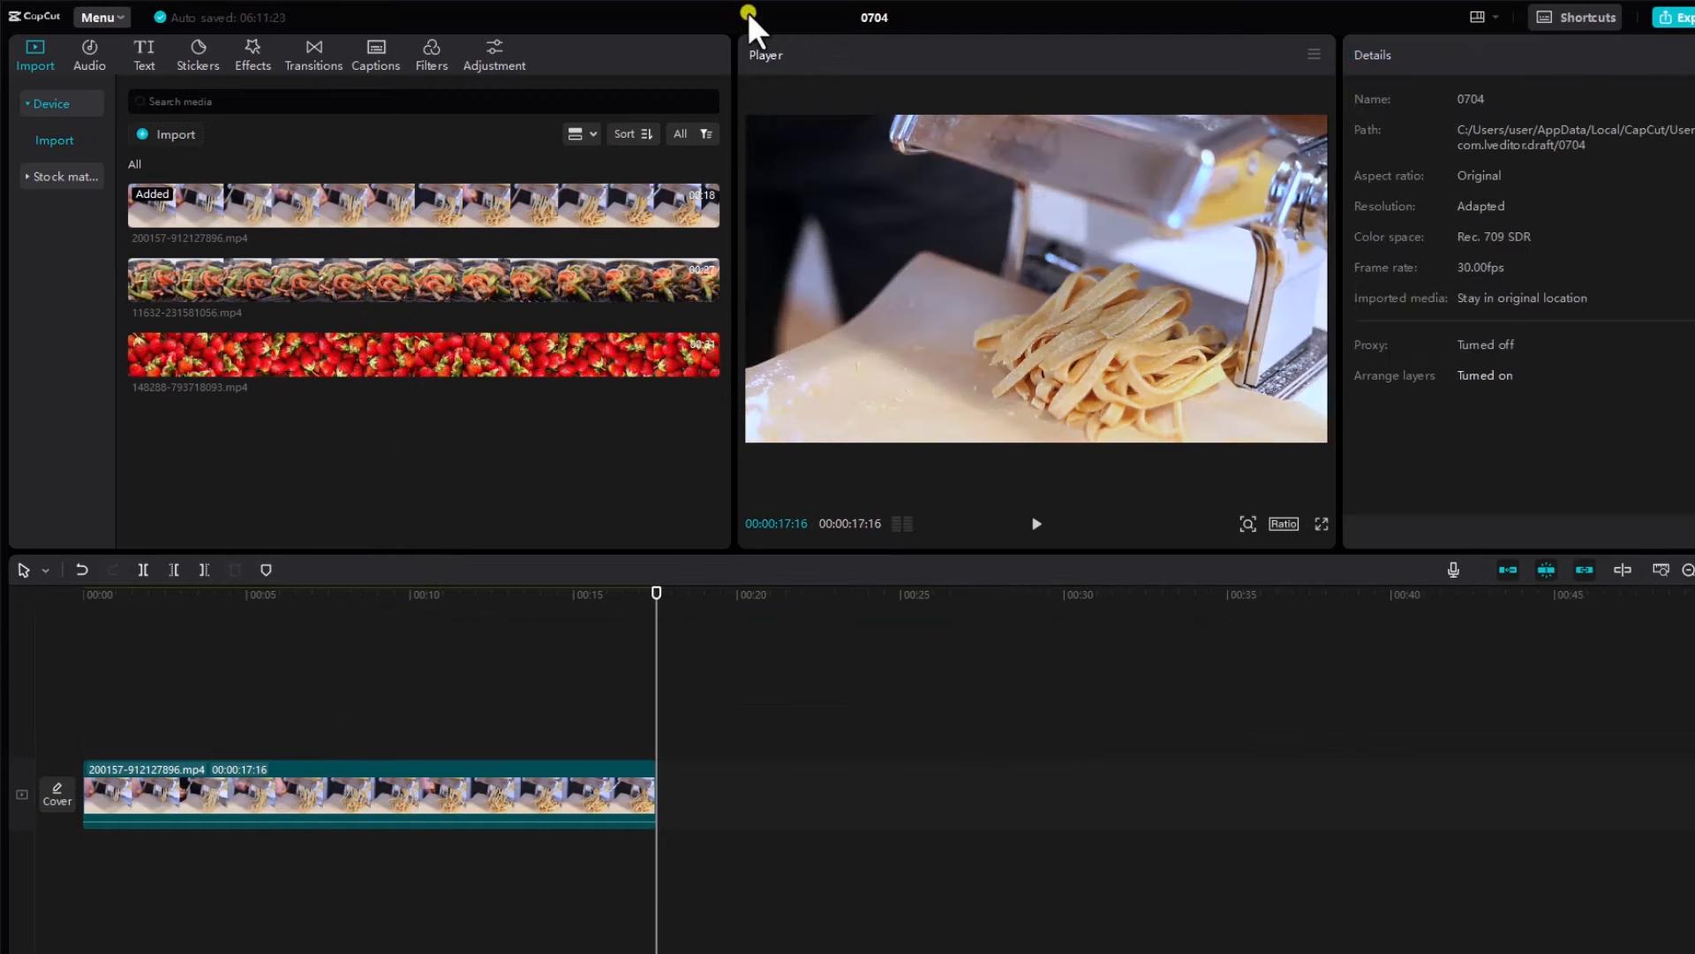
# Layer the stir-fry video above the pasta clip from about 3 seconds and the strawberry video above it from about 11 seconds
pyautogui.click(708, 291)
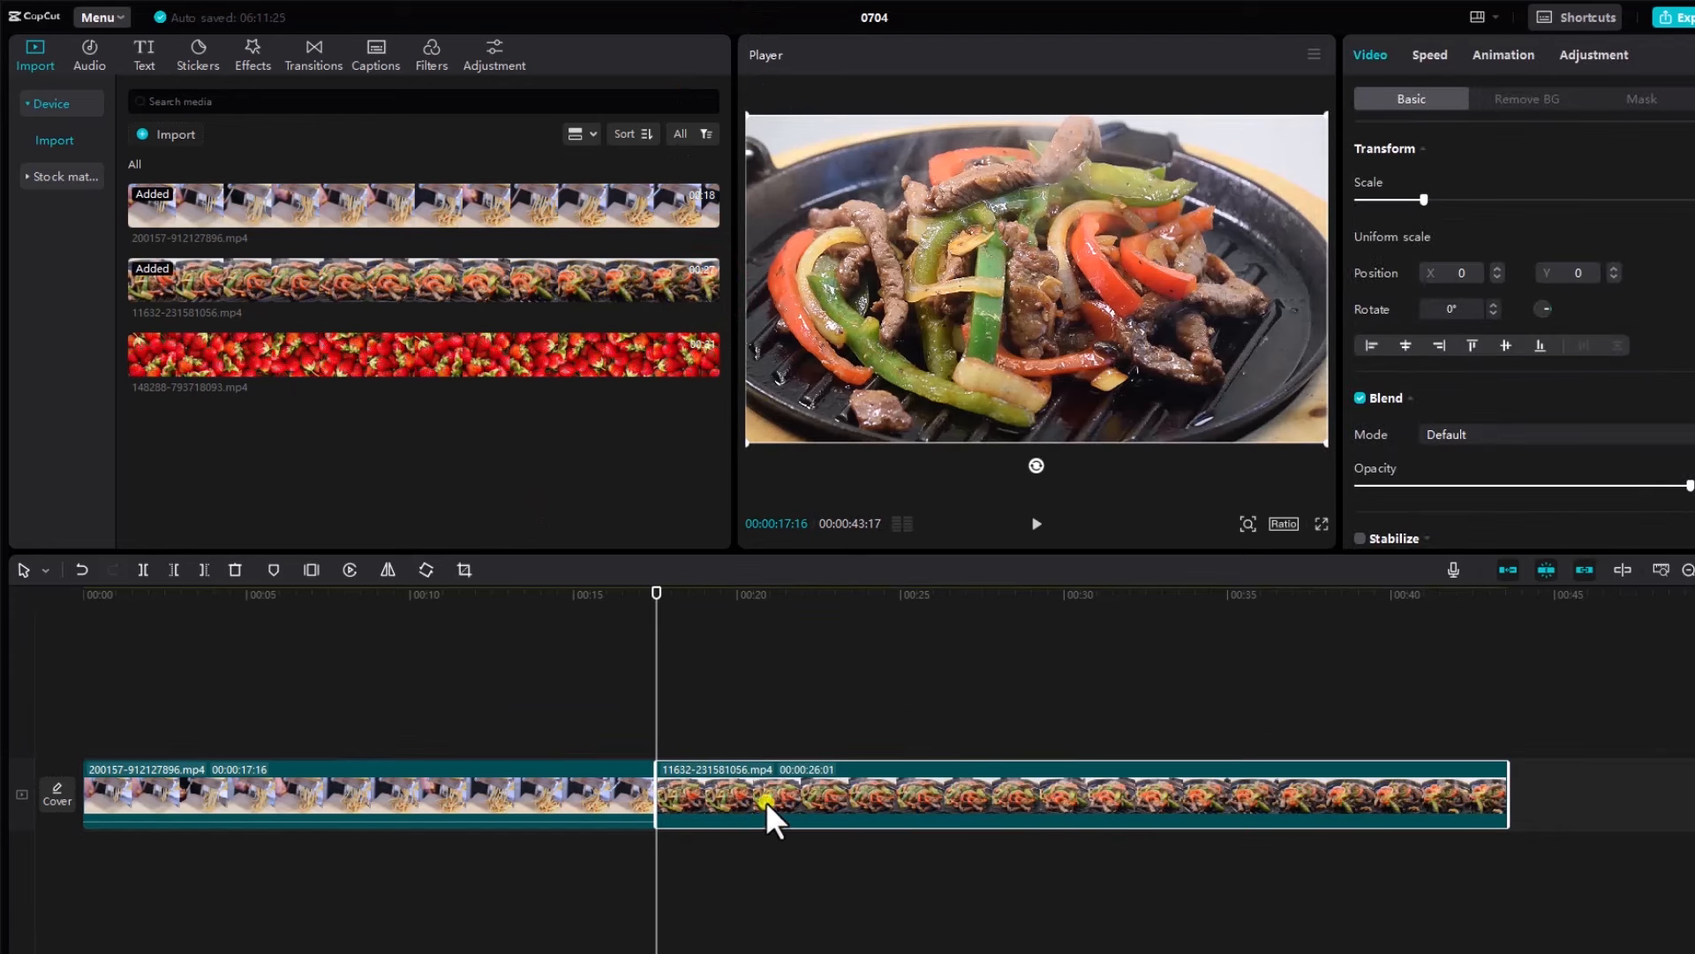
pyautogui.moveTo(862, 794); pyautogui.dragTo(408, 736)
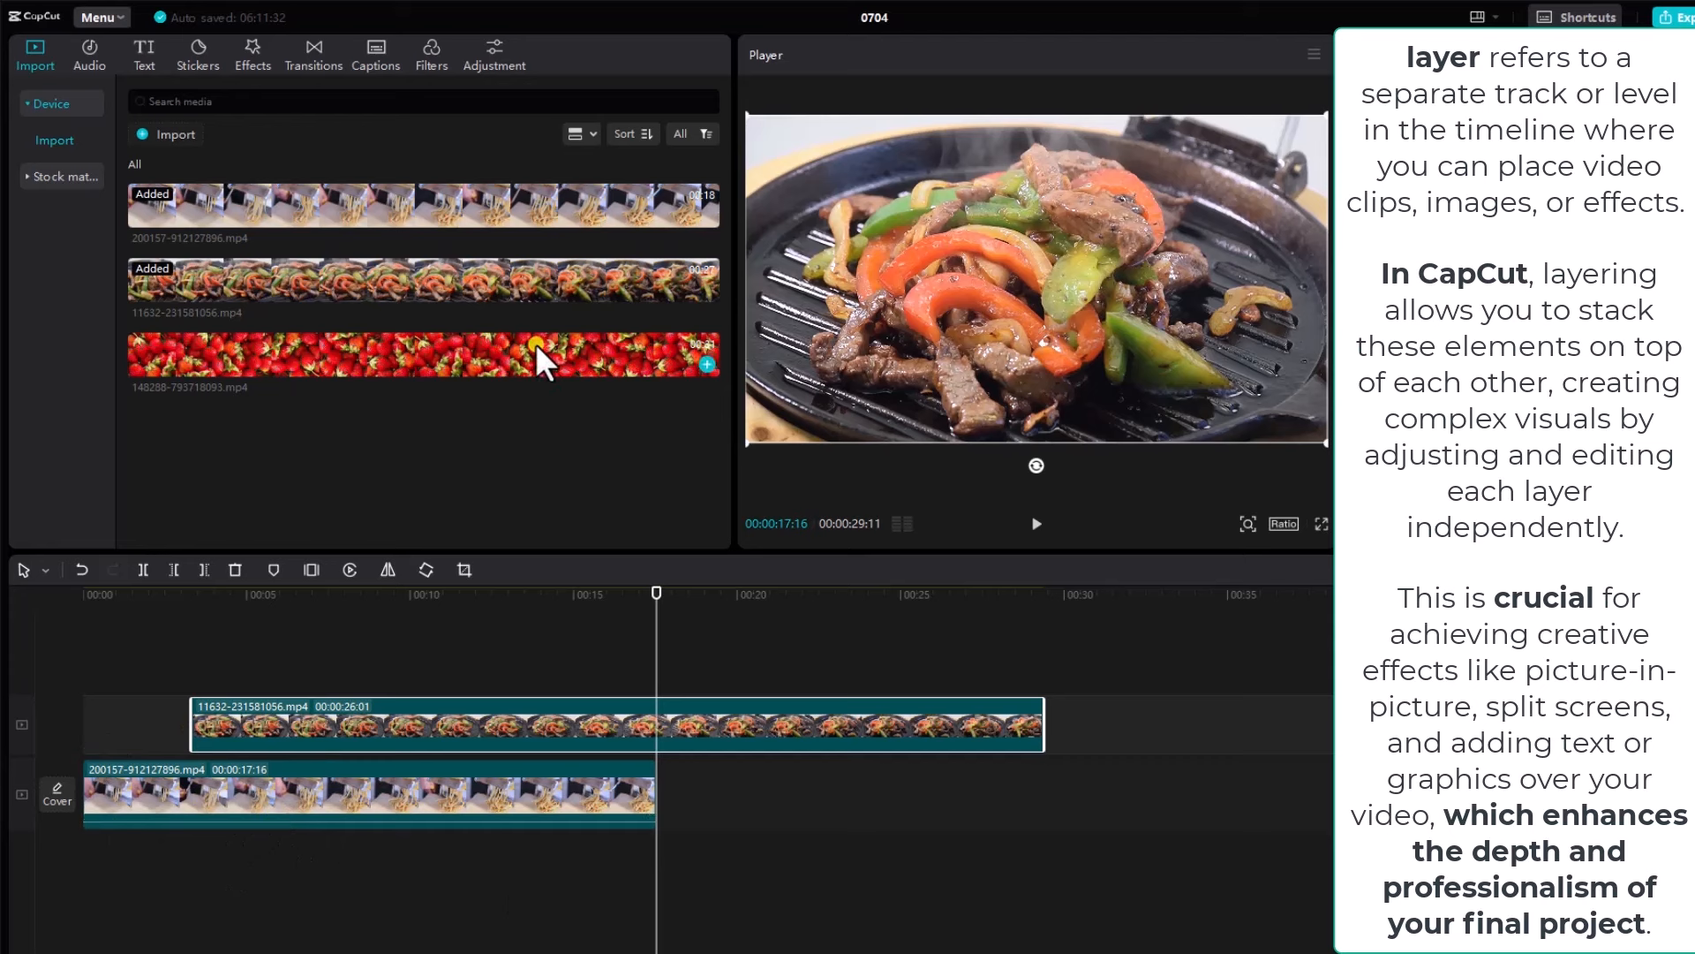
pyautogui.moveTo(543, 355); pyautogui.dragTo(435, 674)
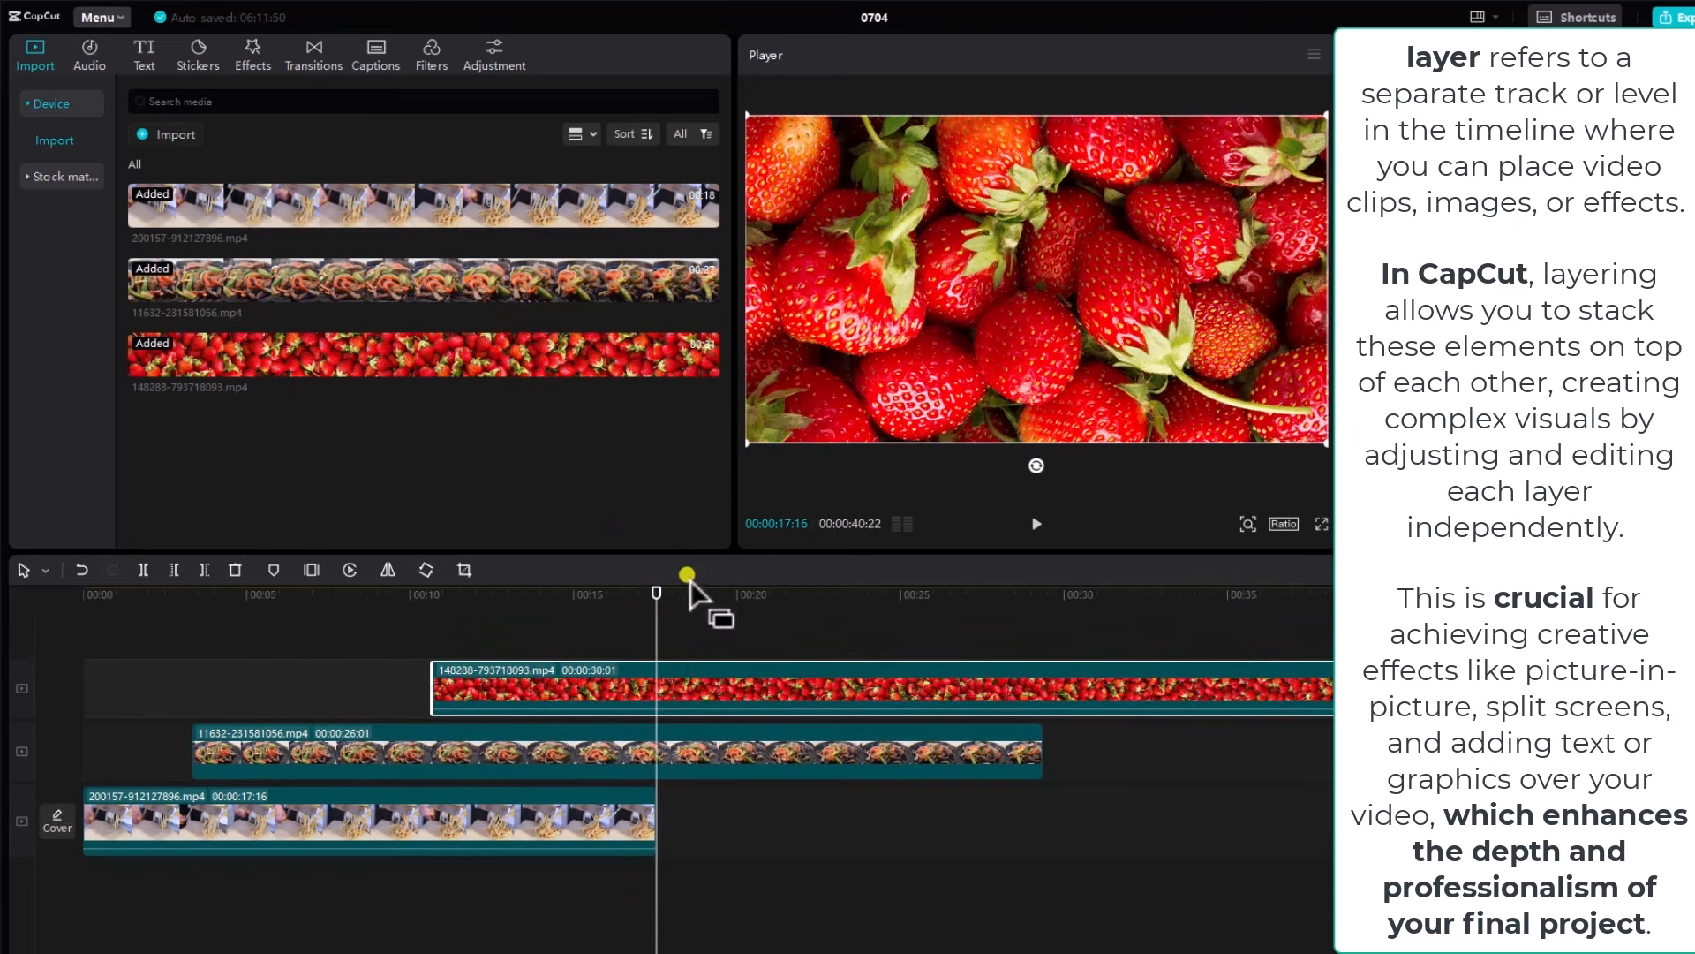
# Play the three-layer timeline from about 3 seconds until the strawberry clip shows, and pause
pyautogui.click(657, 585)
pyautogui.moveTo(654, 584); pyautogui.dragTo(177, 562)
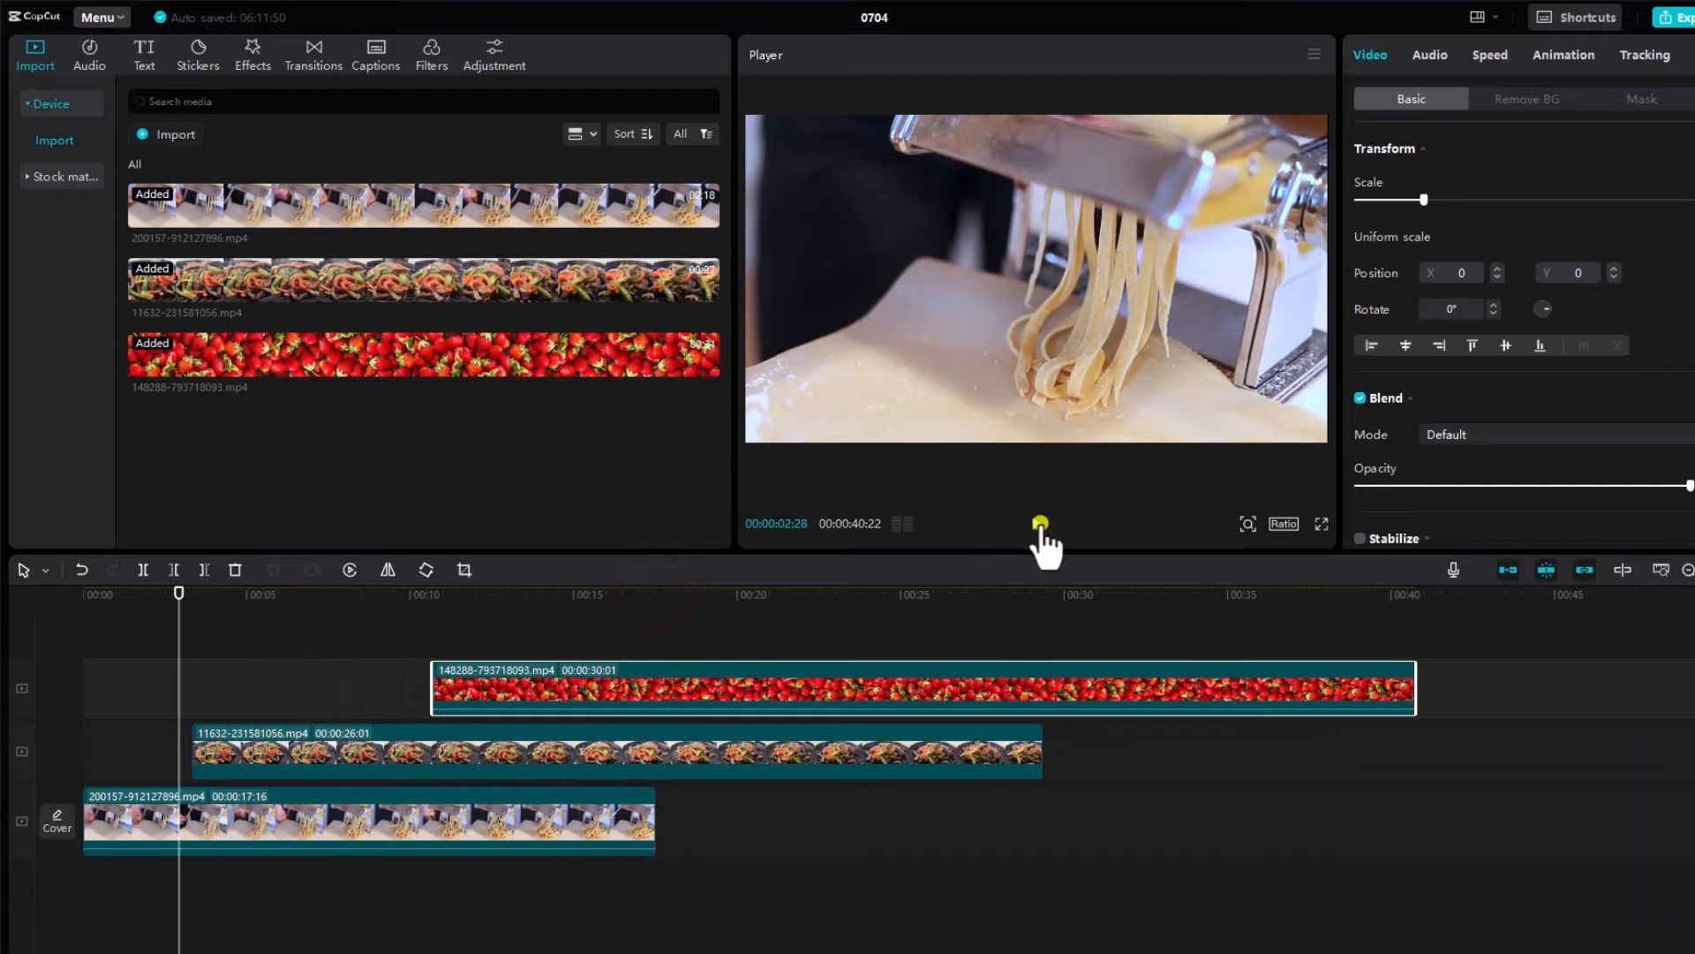
pyautogui.click(1036, 523)
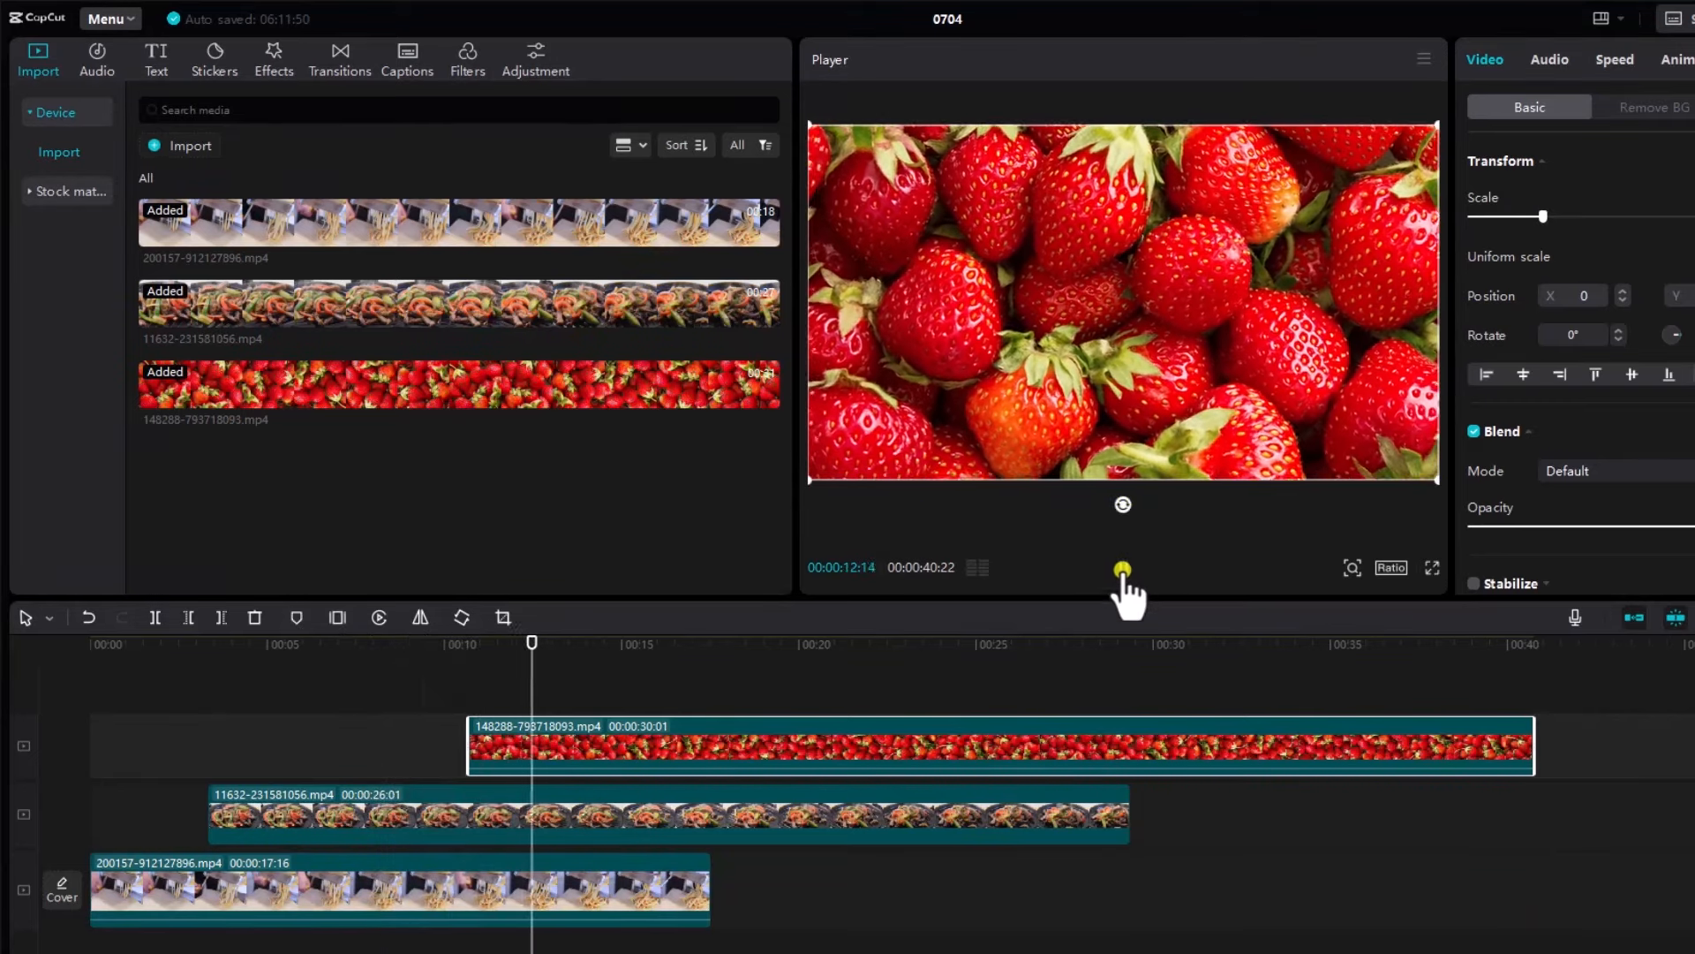
pyautogui.click(1122, 565)
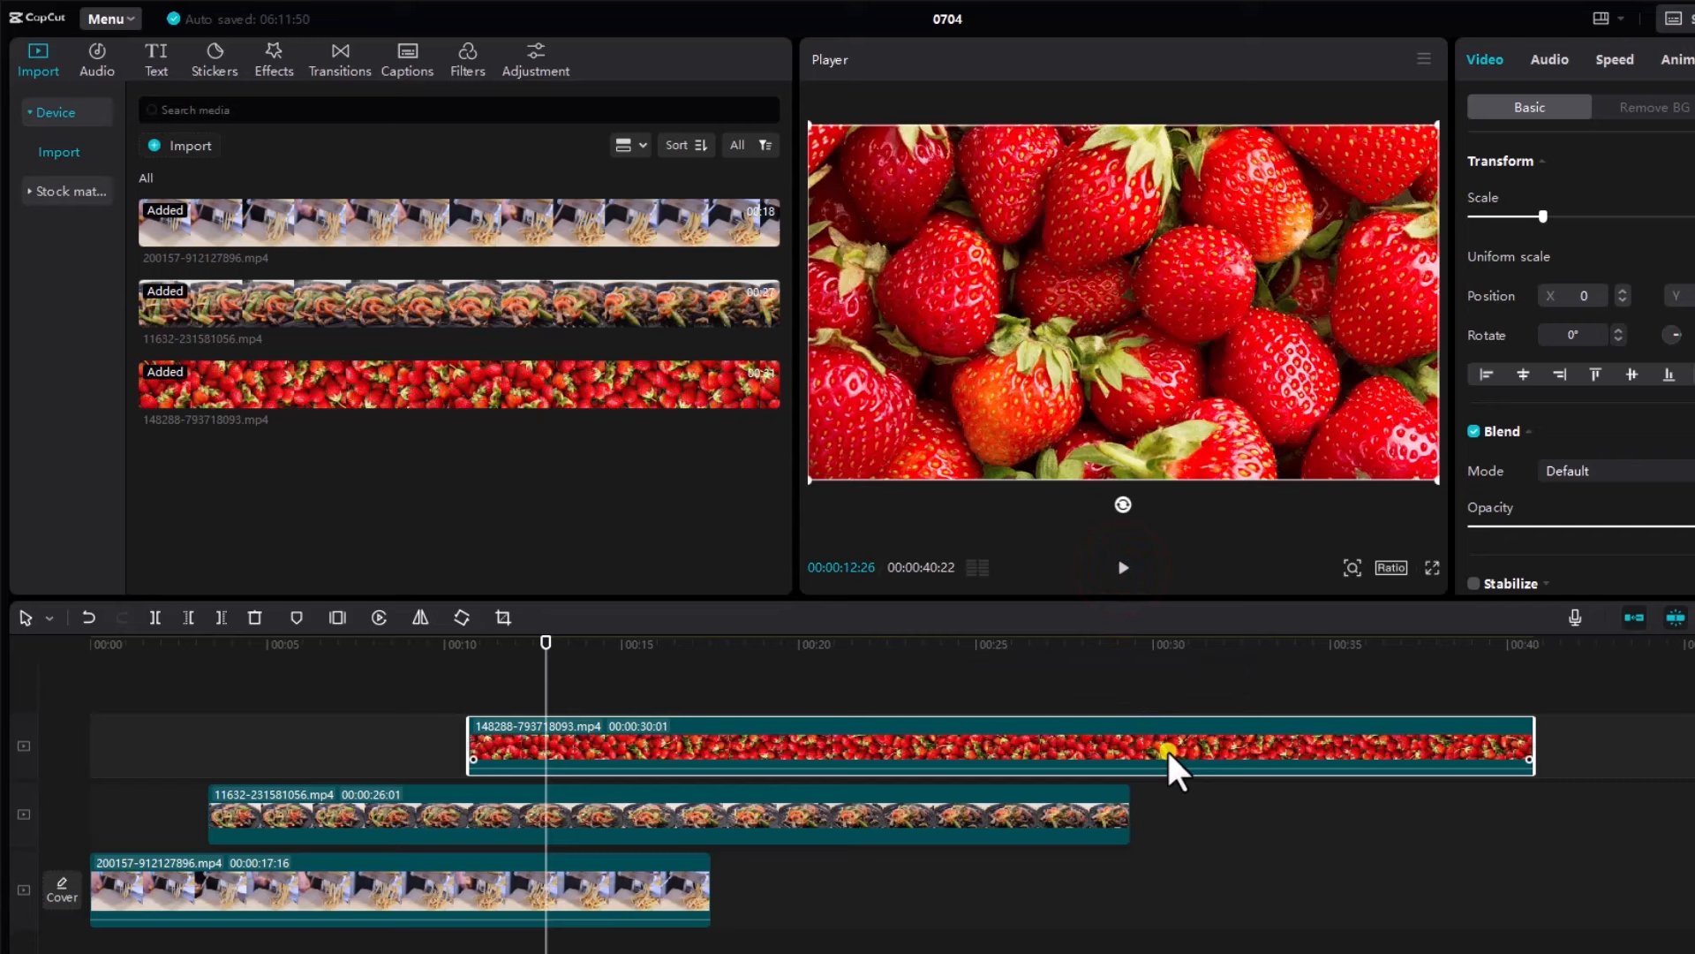
# Delete the strawberry clip from the timeline and move the stir-fry clip earlier to start at about 1 second
pyautogui.press('Delete')
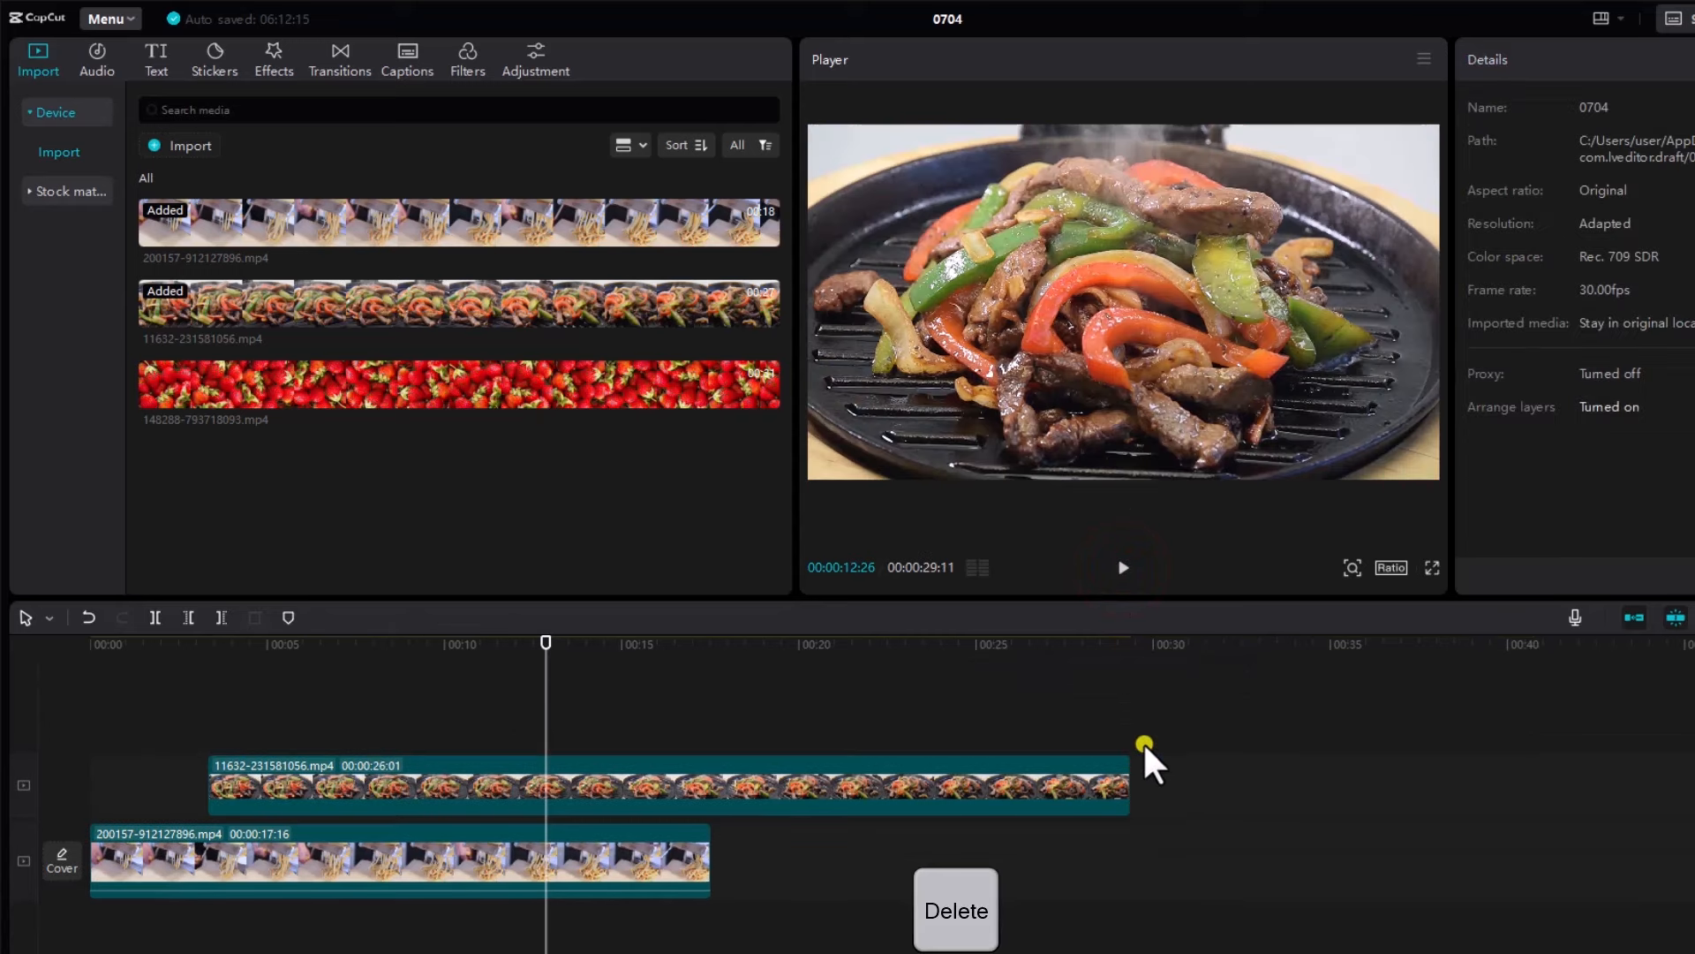
pyautogui.click(998, 755)
pyautogui.click(929, 764)
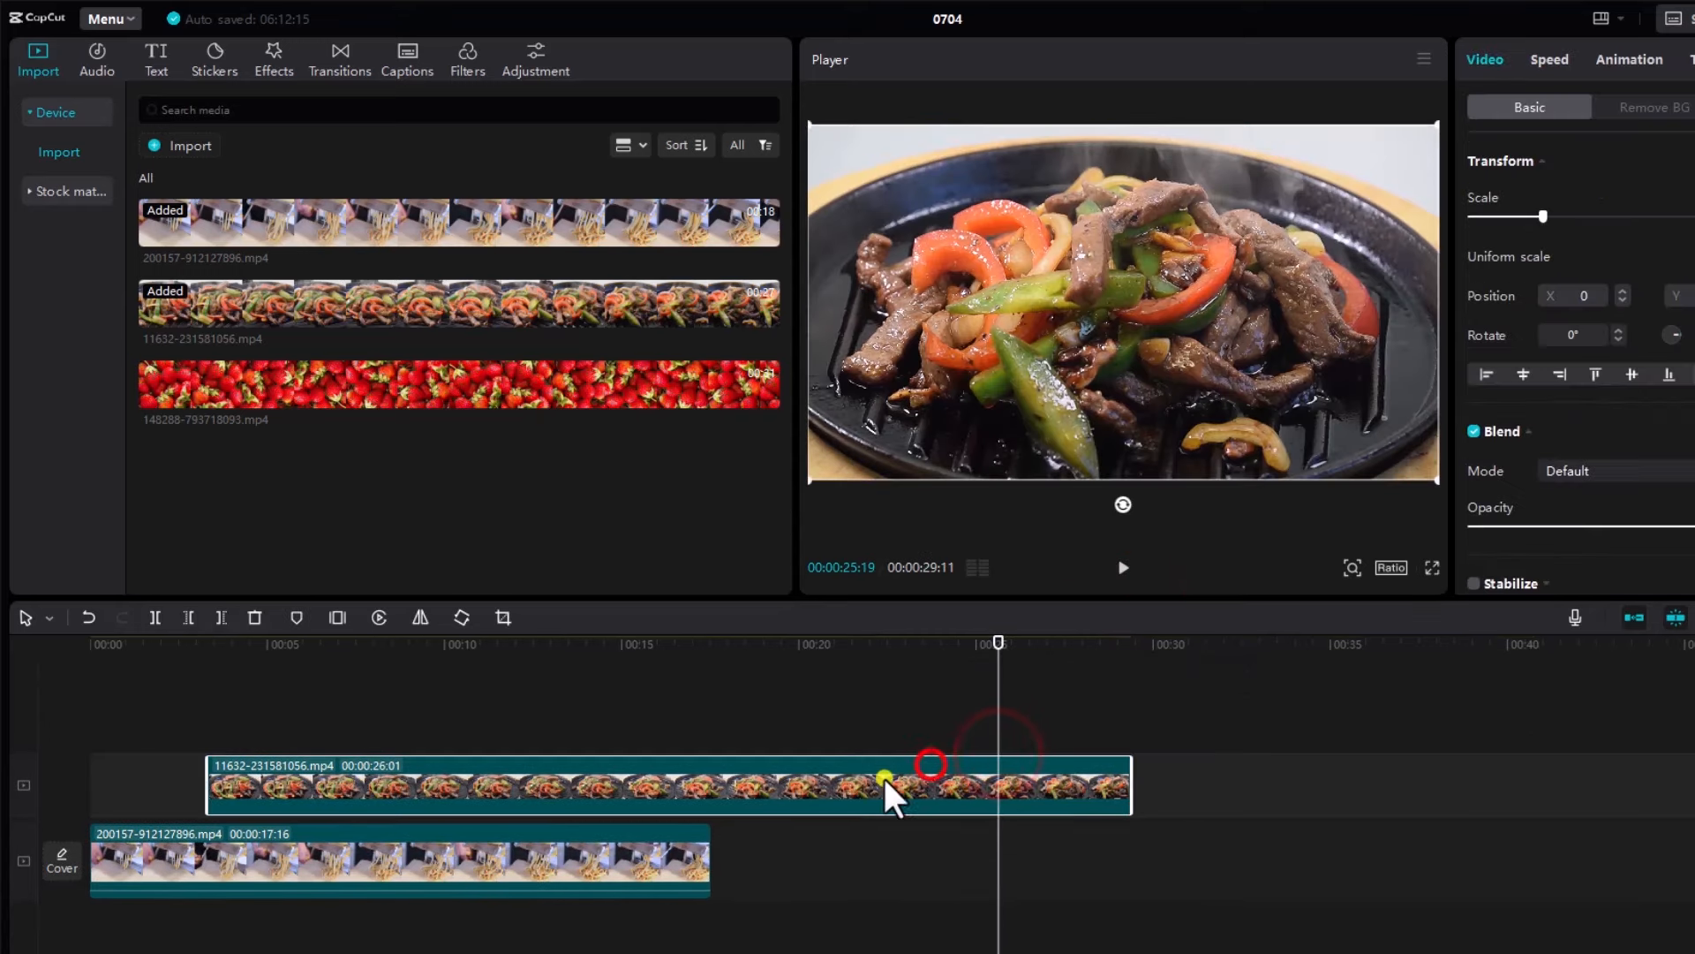
pyautogui.moveTo(866, 772); pyautogui.dragTo(791, 765)
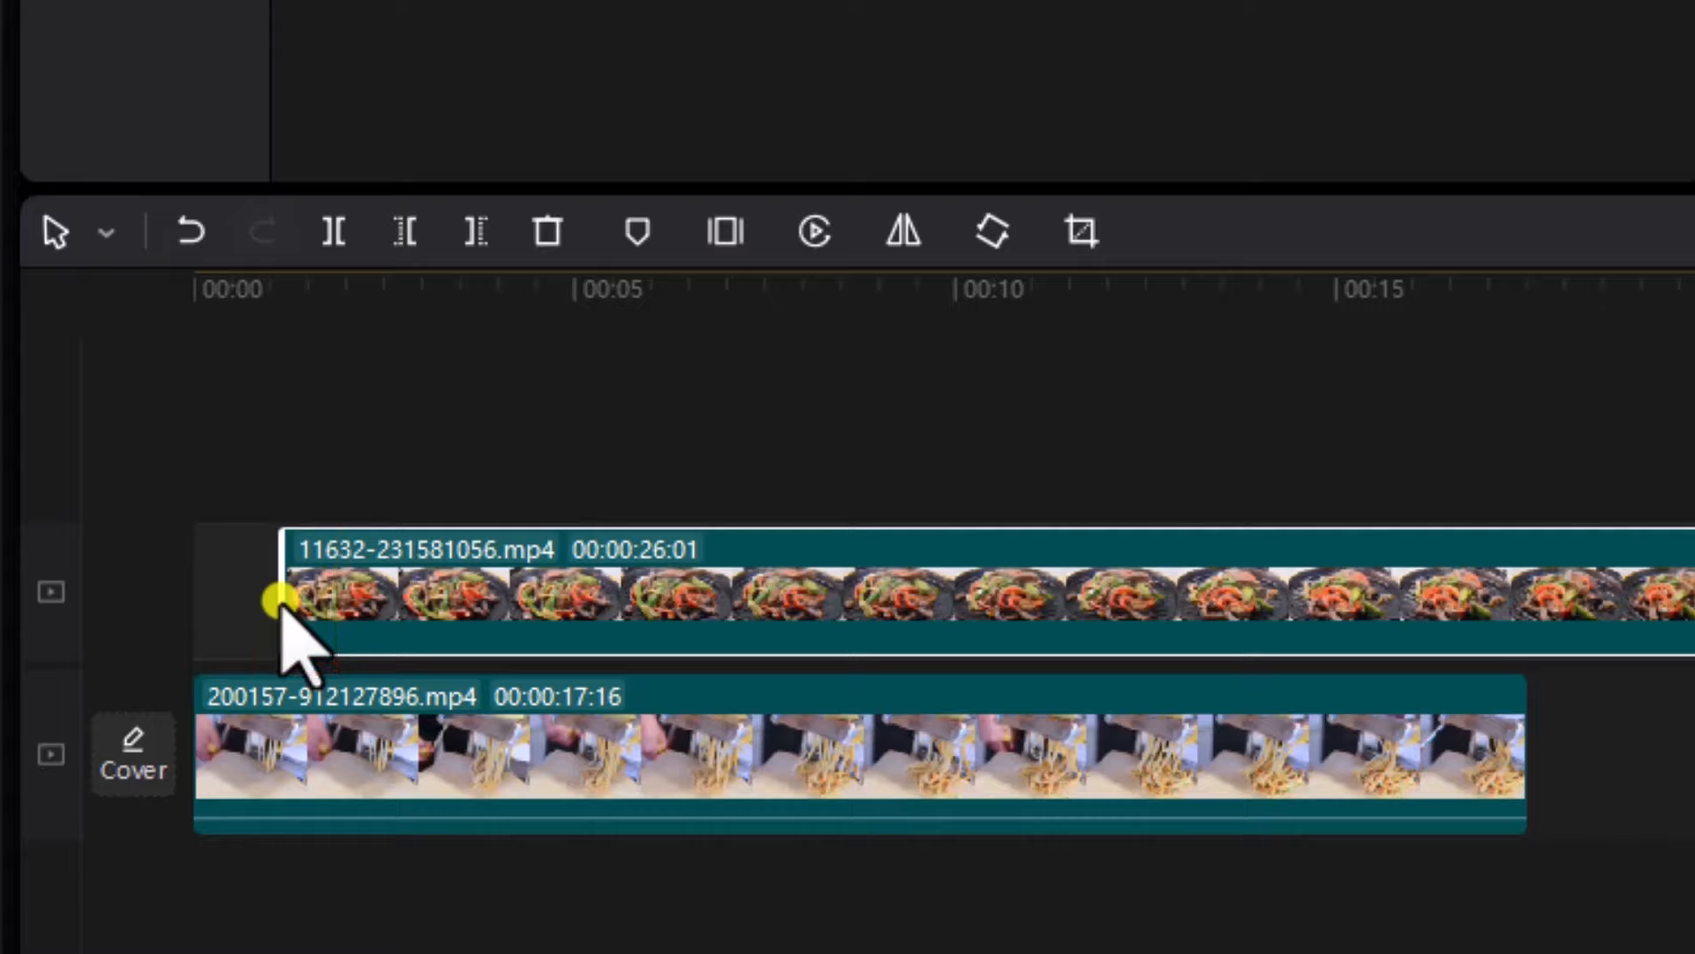
# Trim the stir-fry clip from both ends to about 5 seconds and position it above the pasta clip from about 00:05
pyautogui.moveTo(281, 600); pyautogui.dragTo(707, 699)
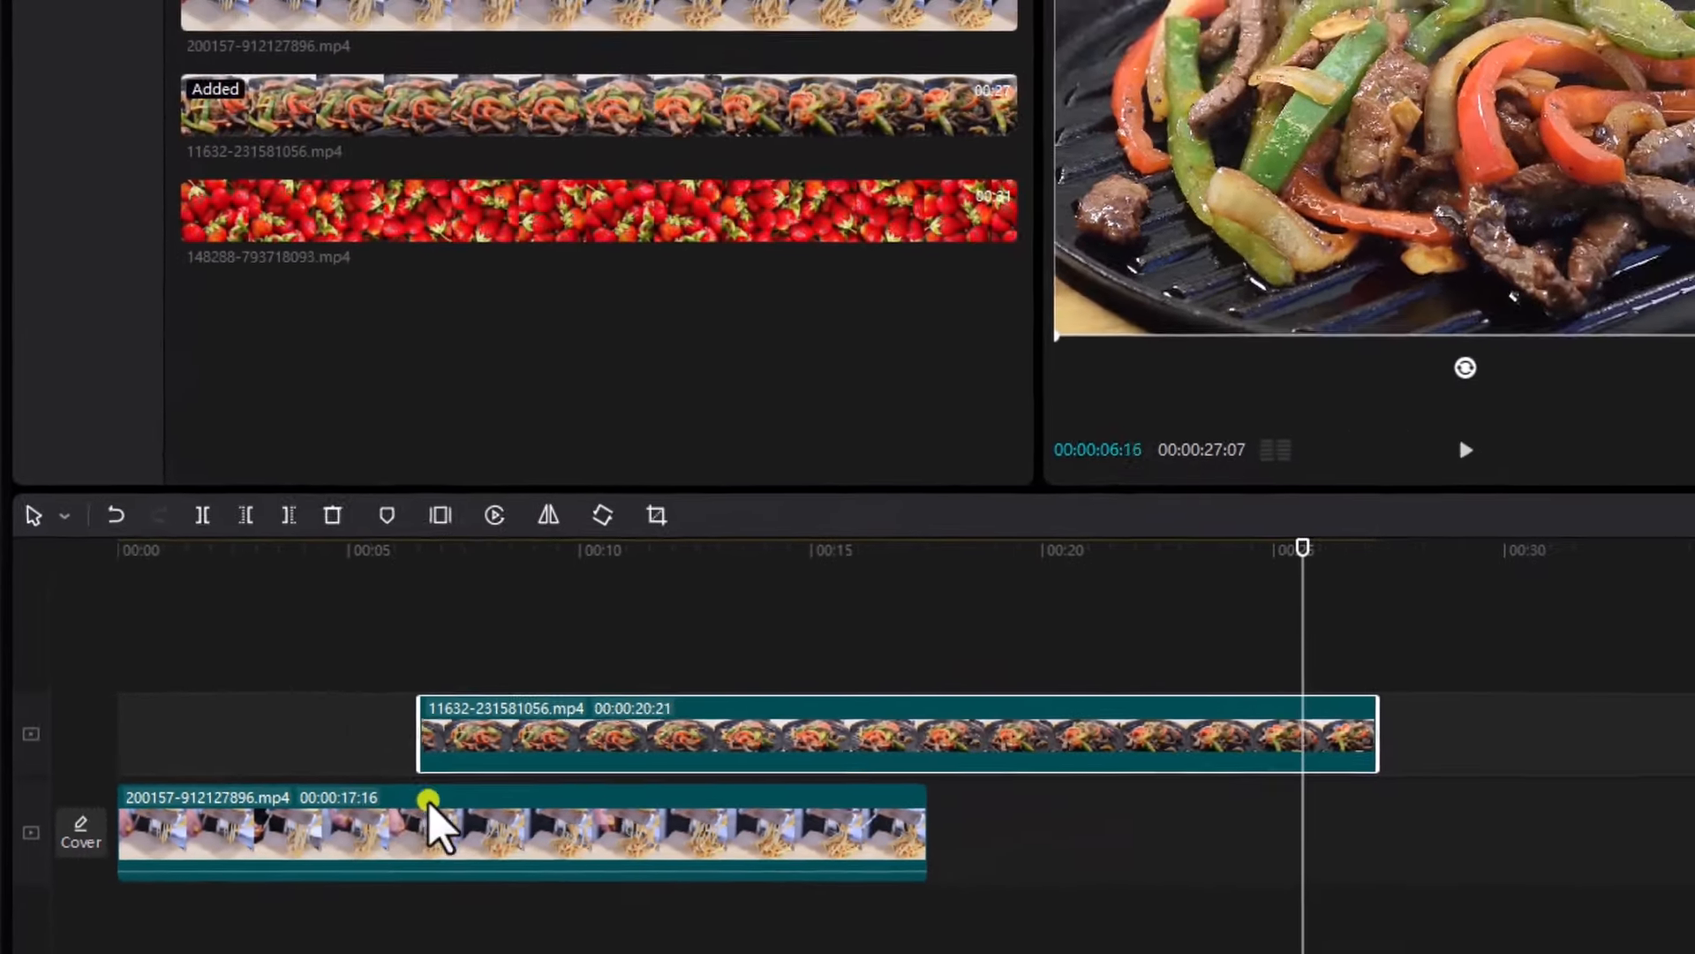
pyautogui.moveTo(428, 799); pyautogui.dragTo(520, 851)
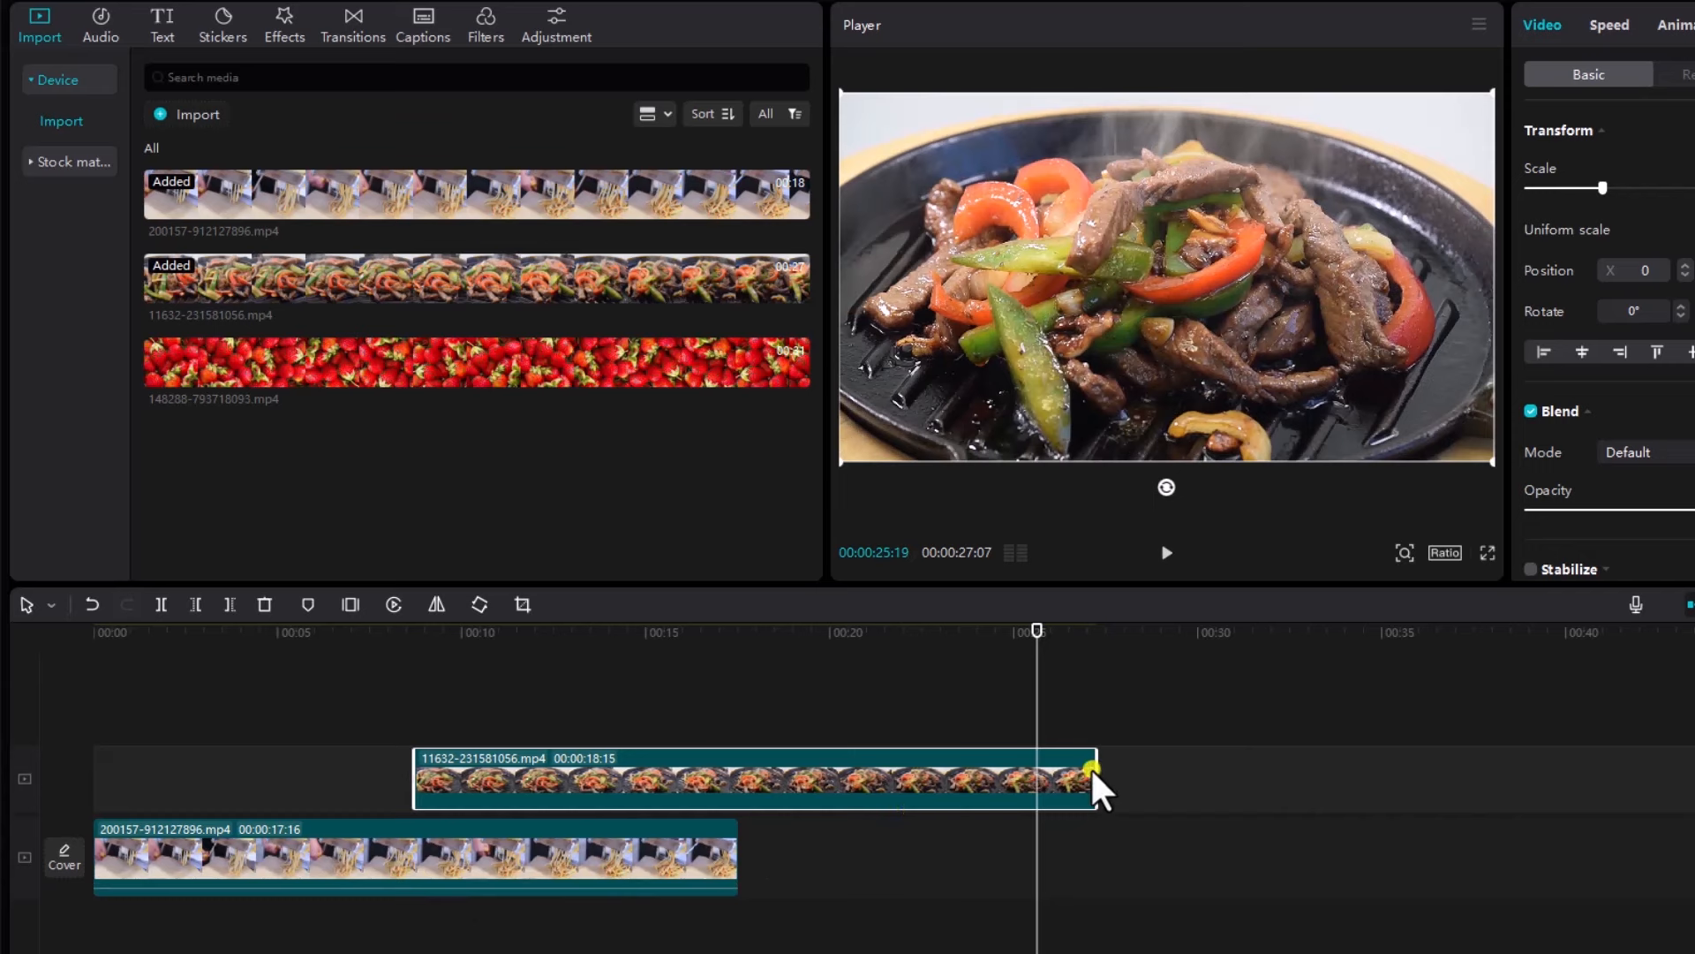
pyautogui.moveTo(1099, 771); pyautogui.dragTo(975, 768)
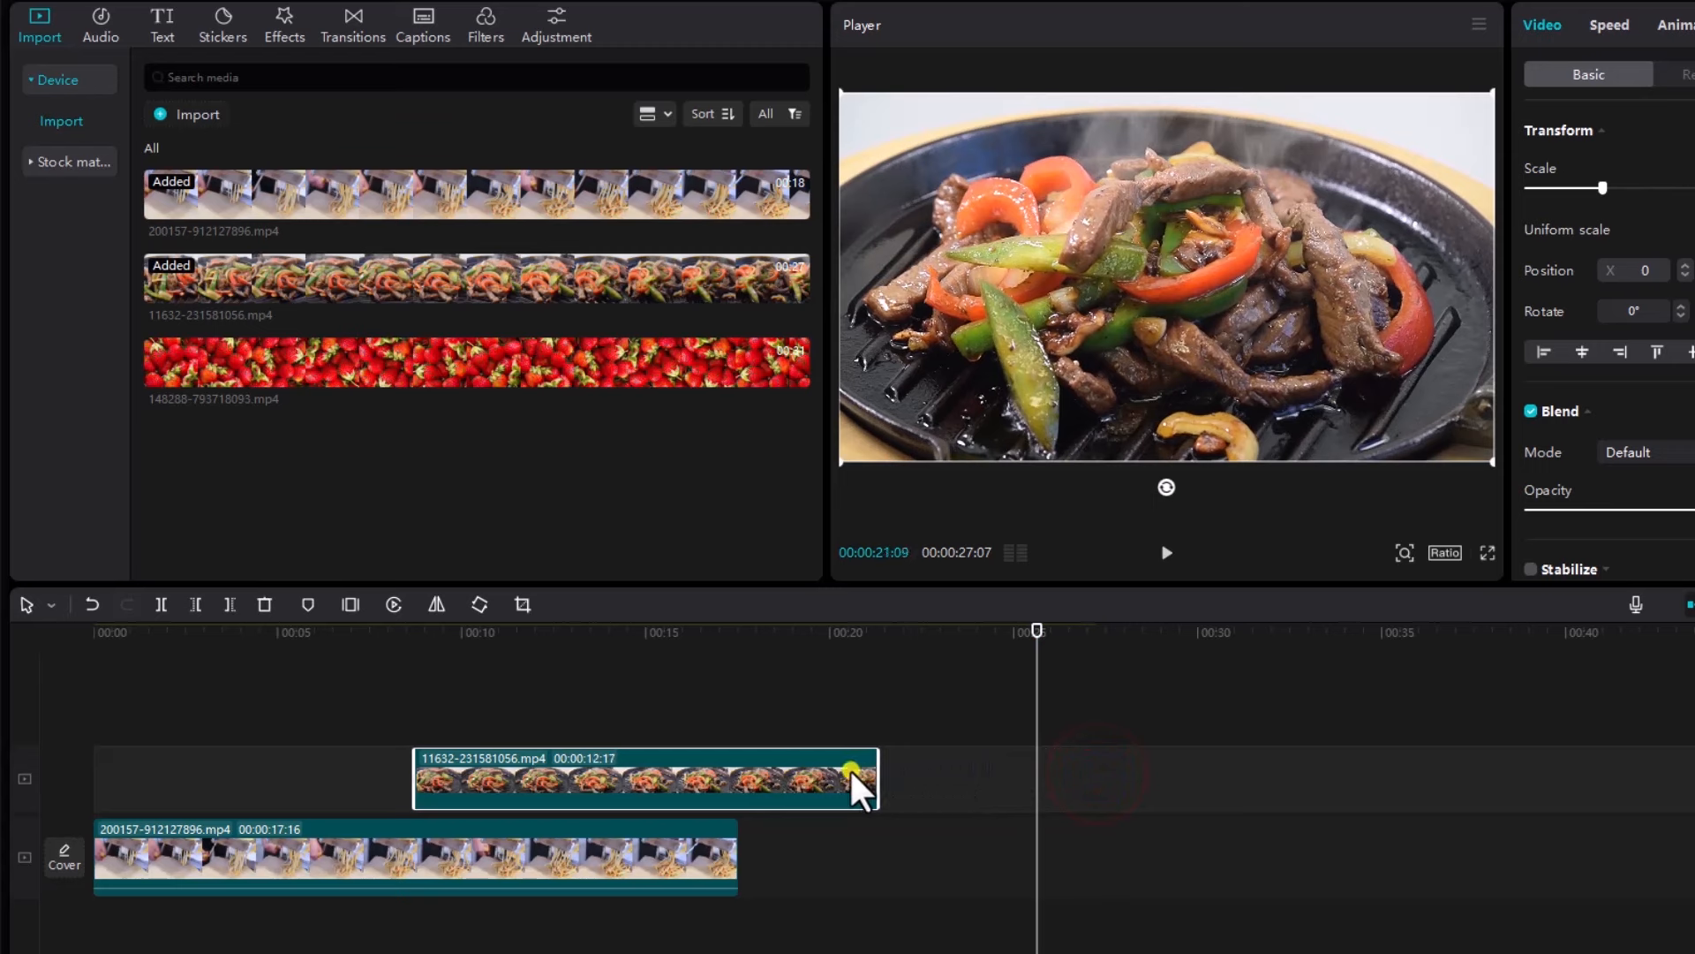
pyautogui.moveTo(851, 768); pyautogui.dragTo(426, 771)
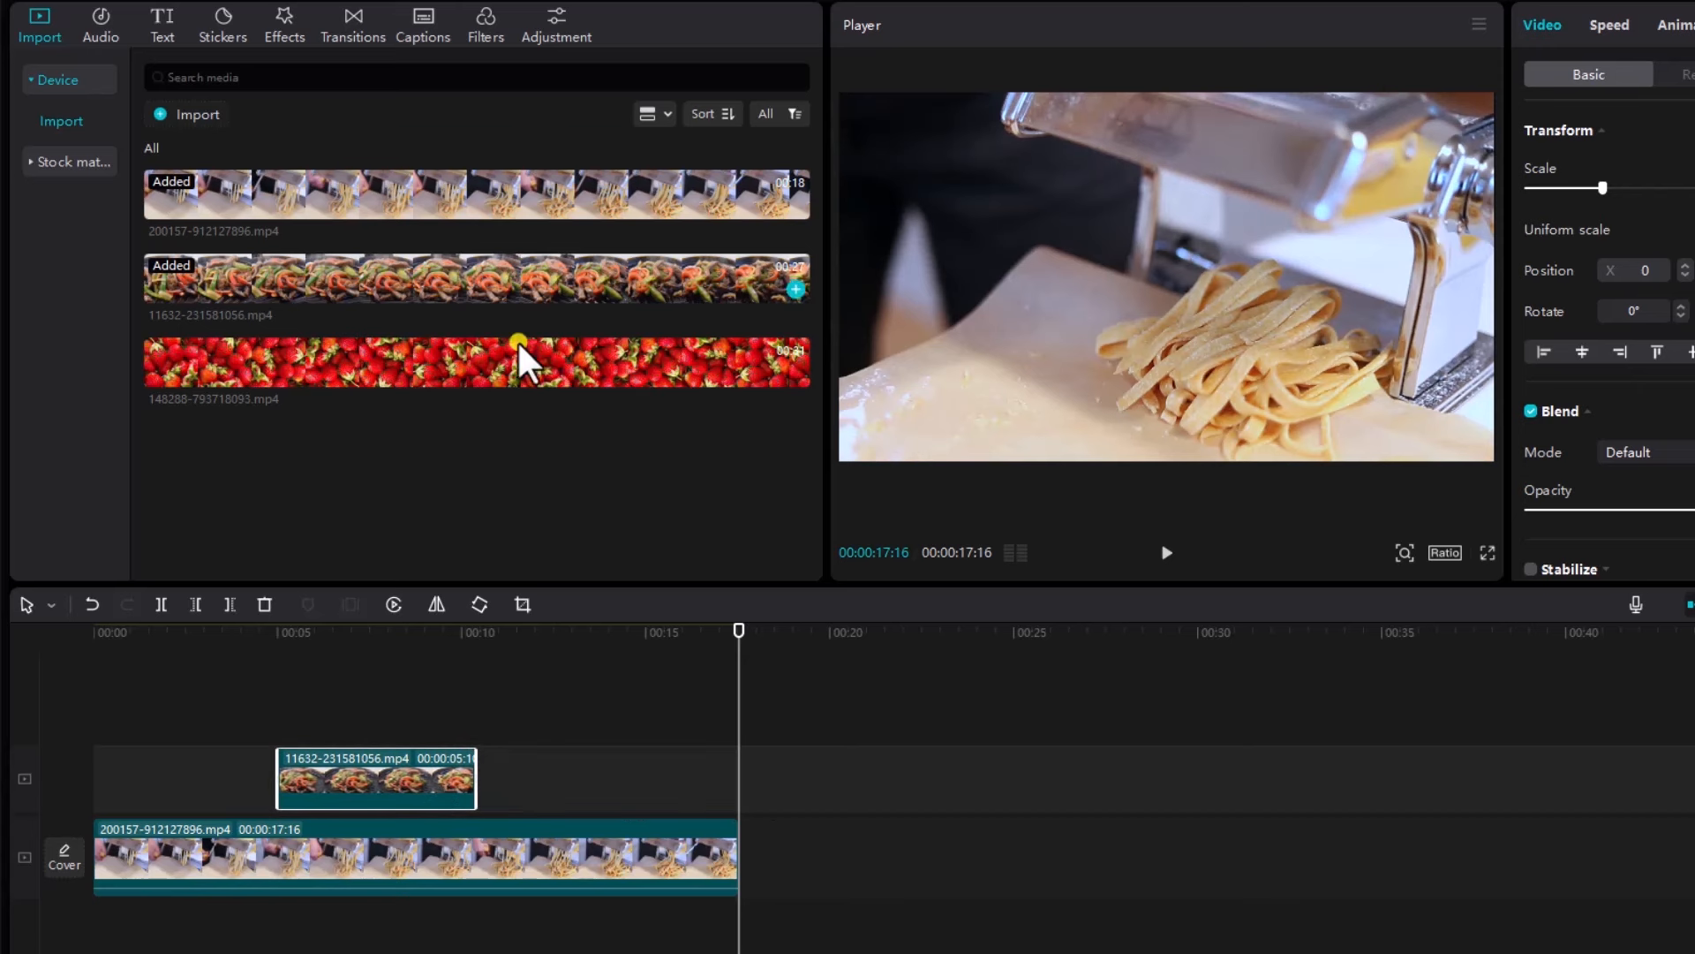
# Play the timeline from just before the stir-fry clip to just past its end, and pause
pyautogui.click(739, 649)
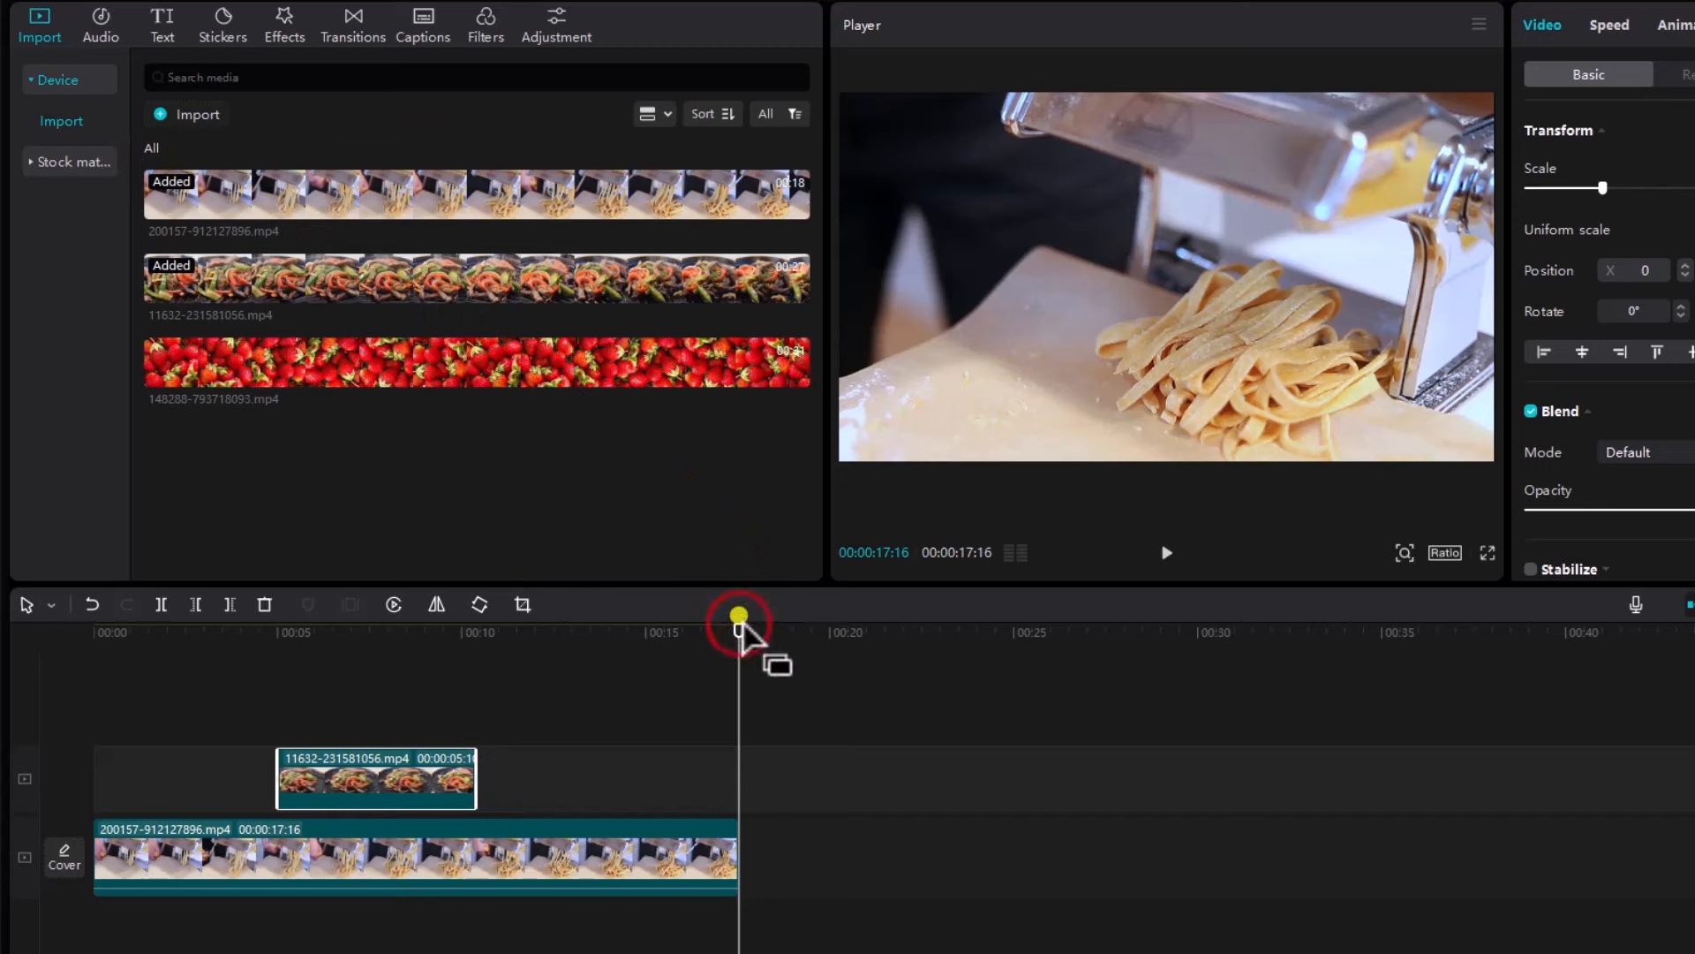
pyautogui.moveTo(726, 623); pyautogui.dragTo(267, 658)
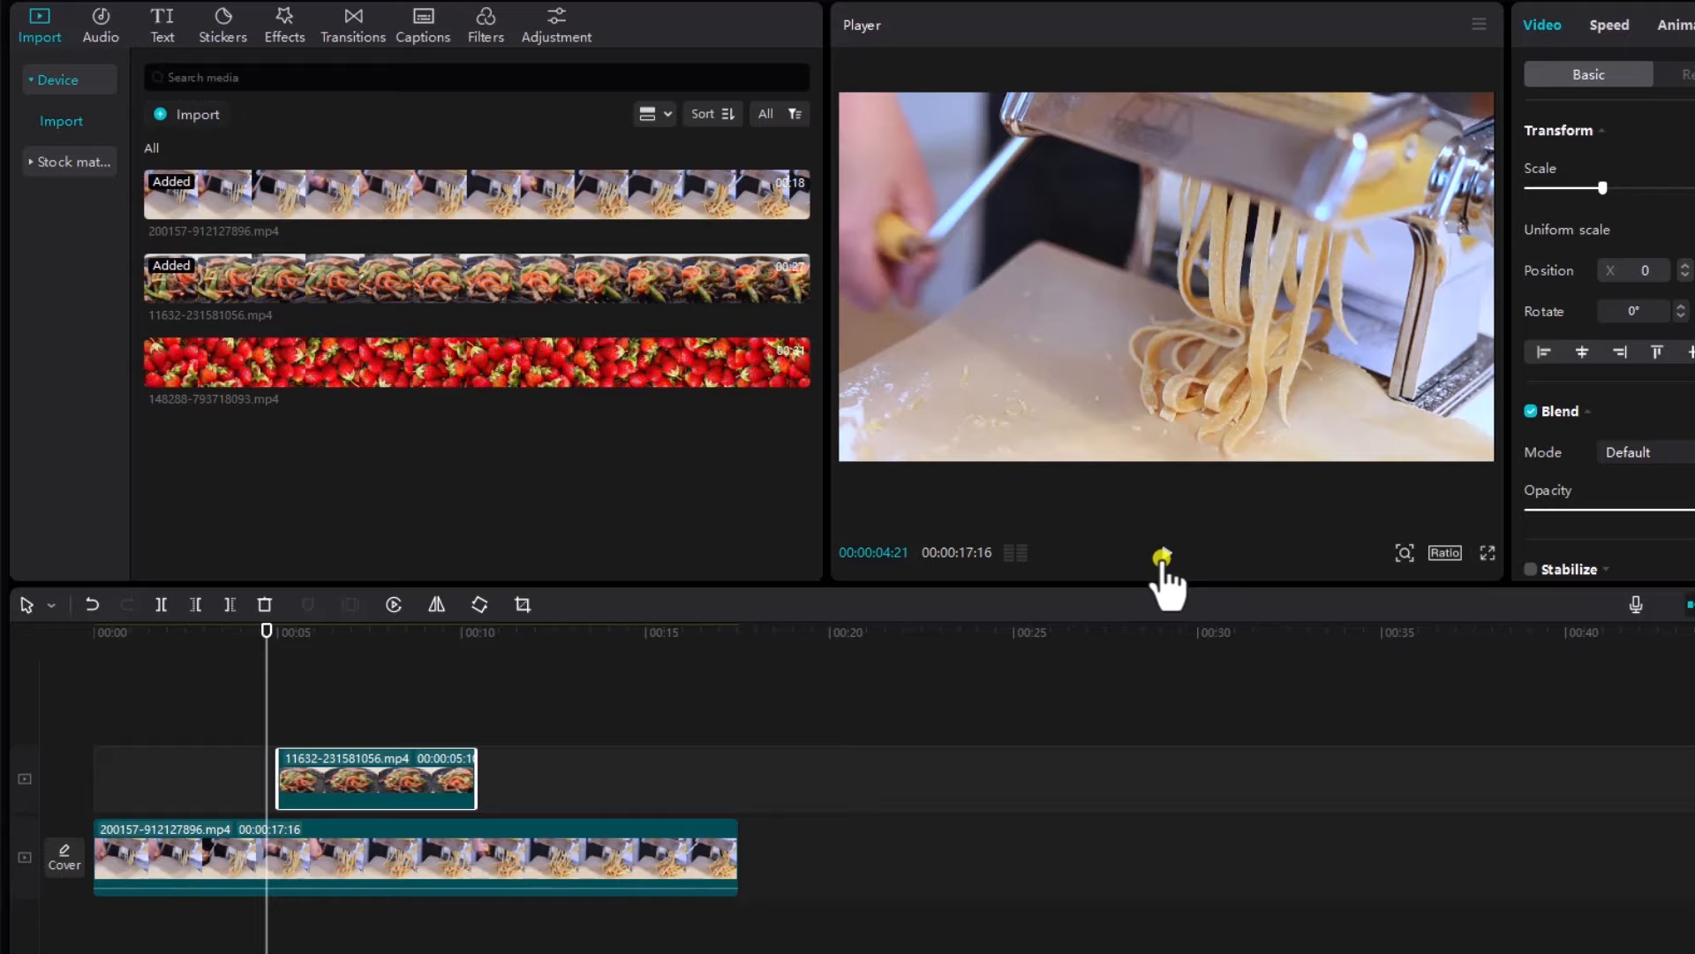
pyautogui.click(1163, 556)
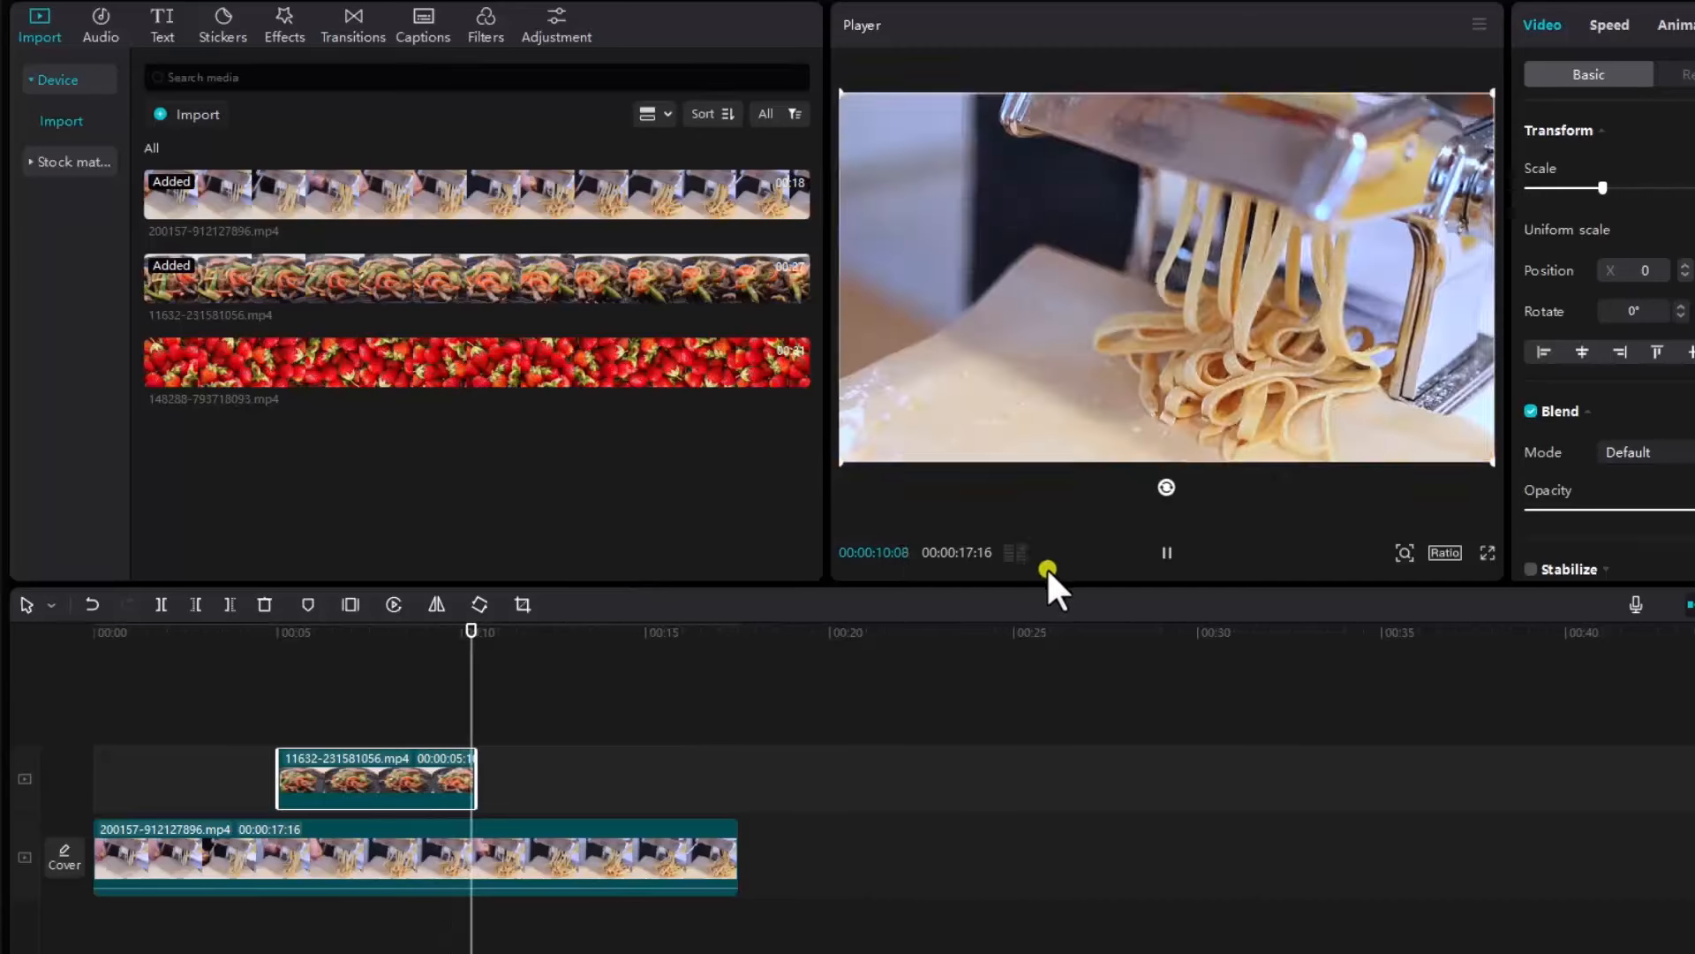
pyautogui.click(1165, 553)
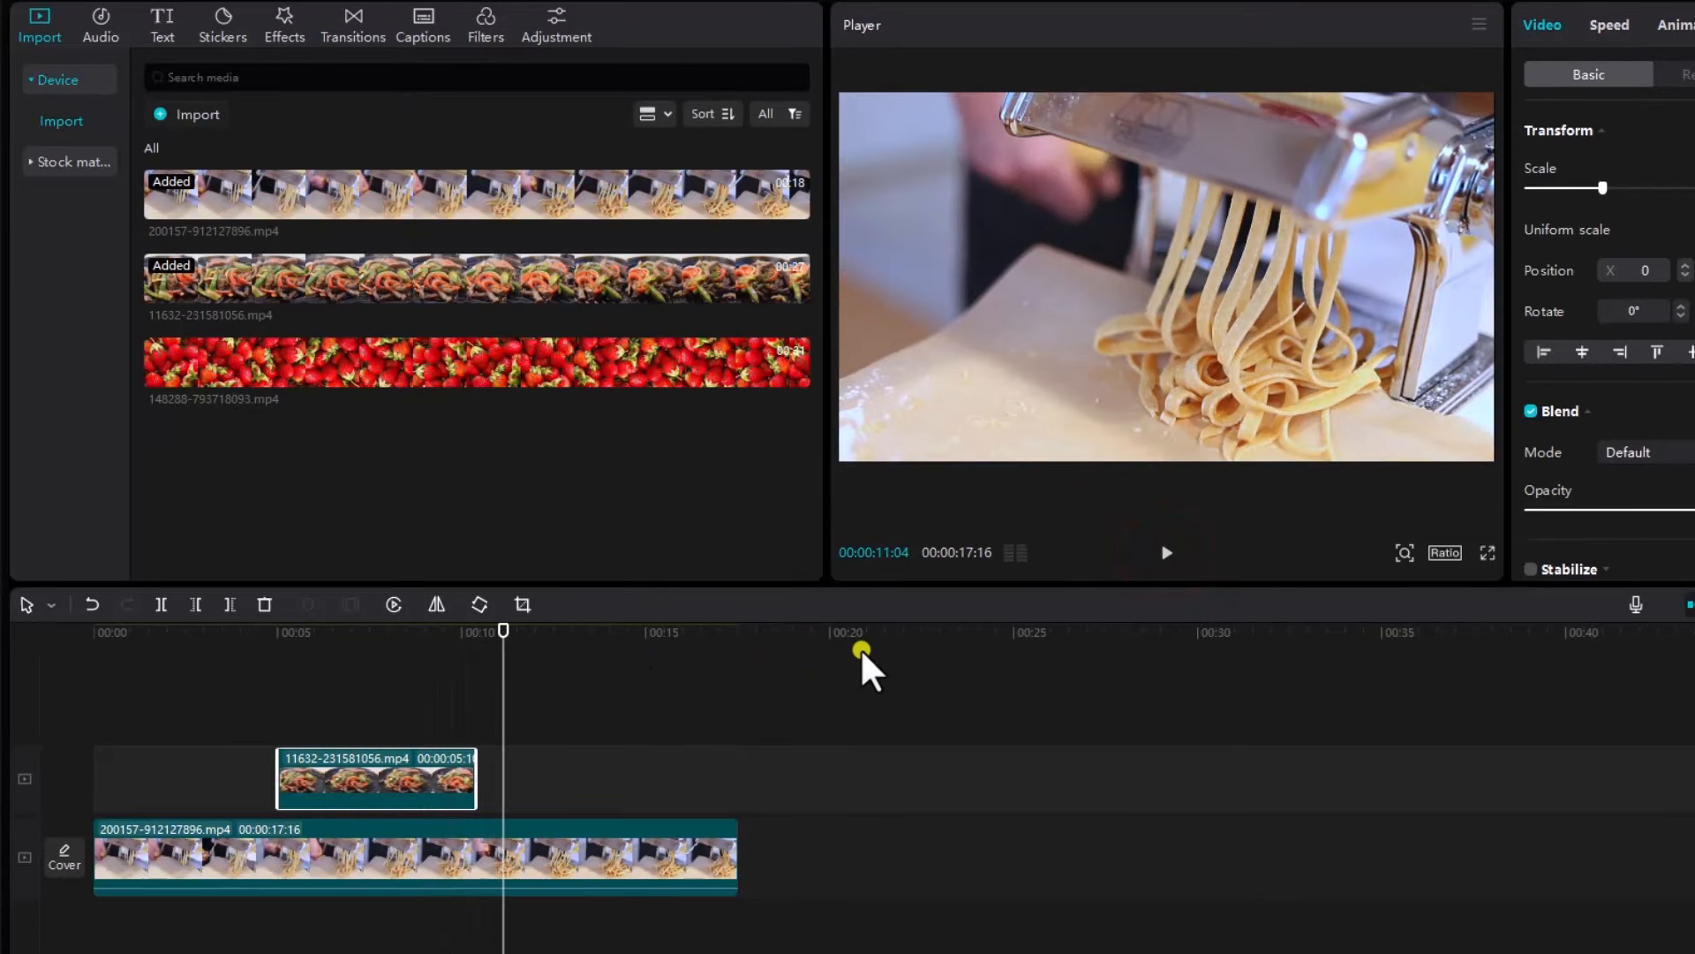
# Add the full-length strawberry video to the timeline and move it beside the stir-fry clip on the upper layer, from about 12 seconds
pyautogui.click(614, 343)
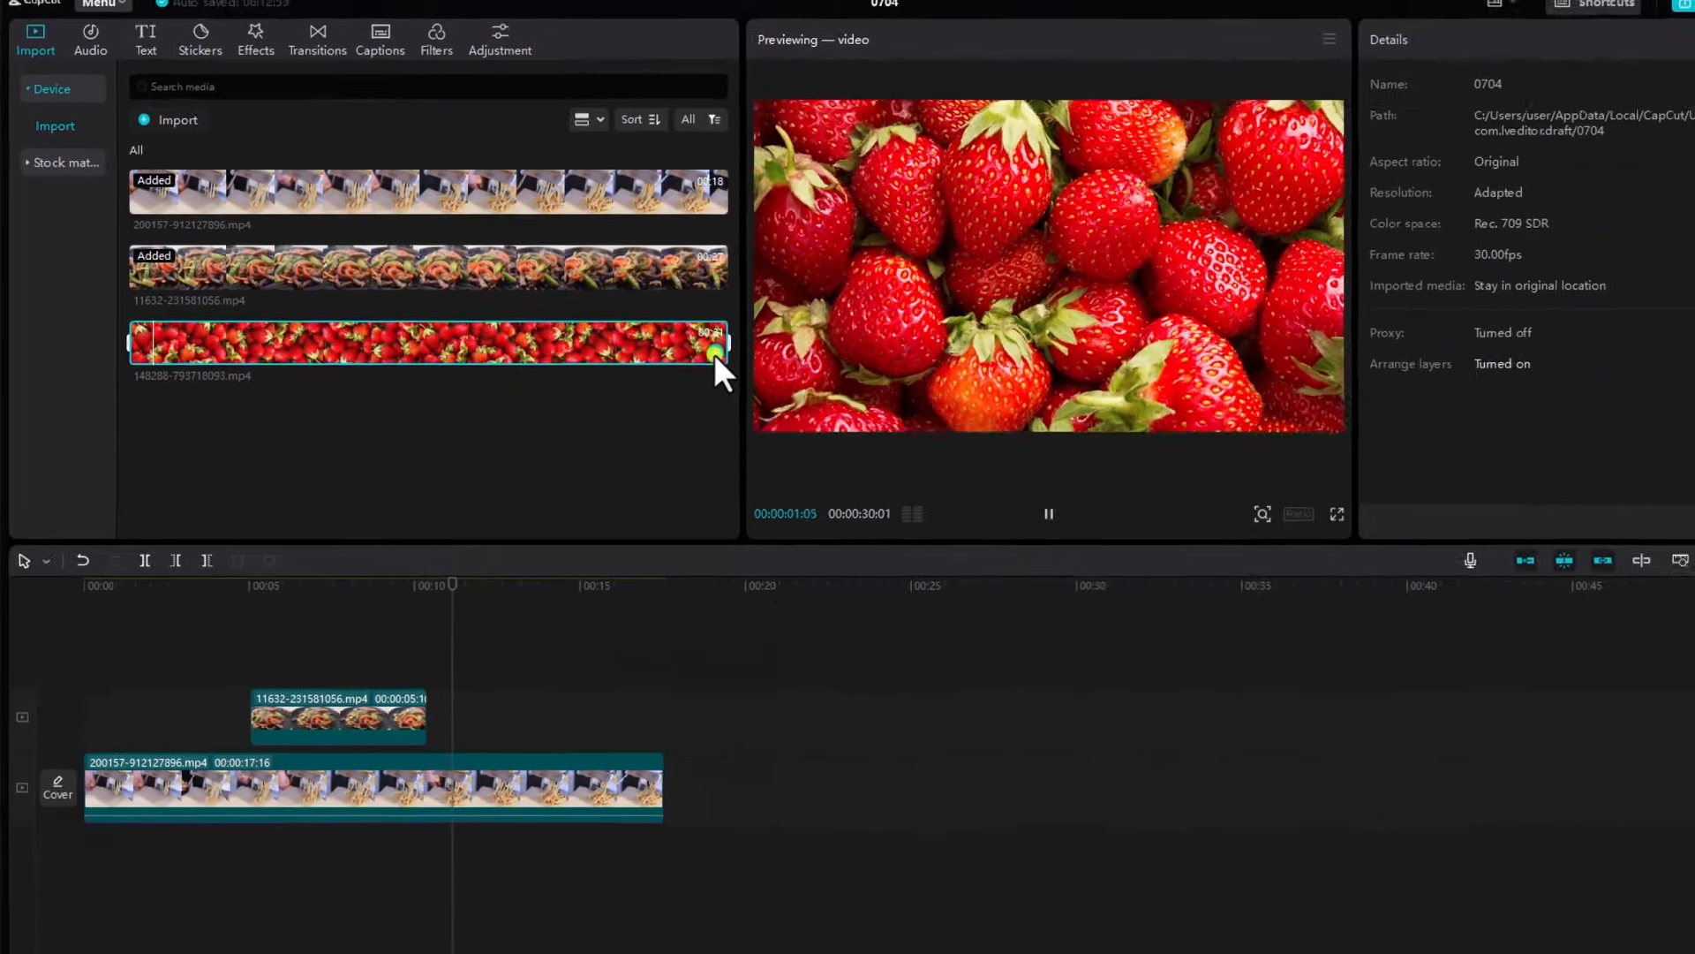
pyautogui.click(715, 352)
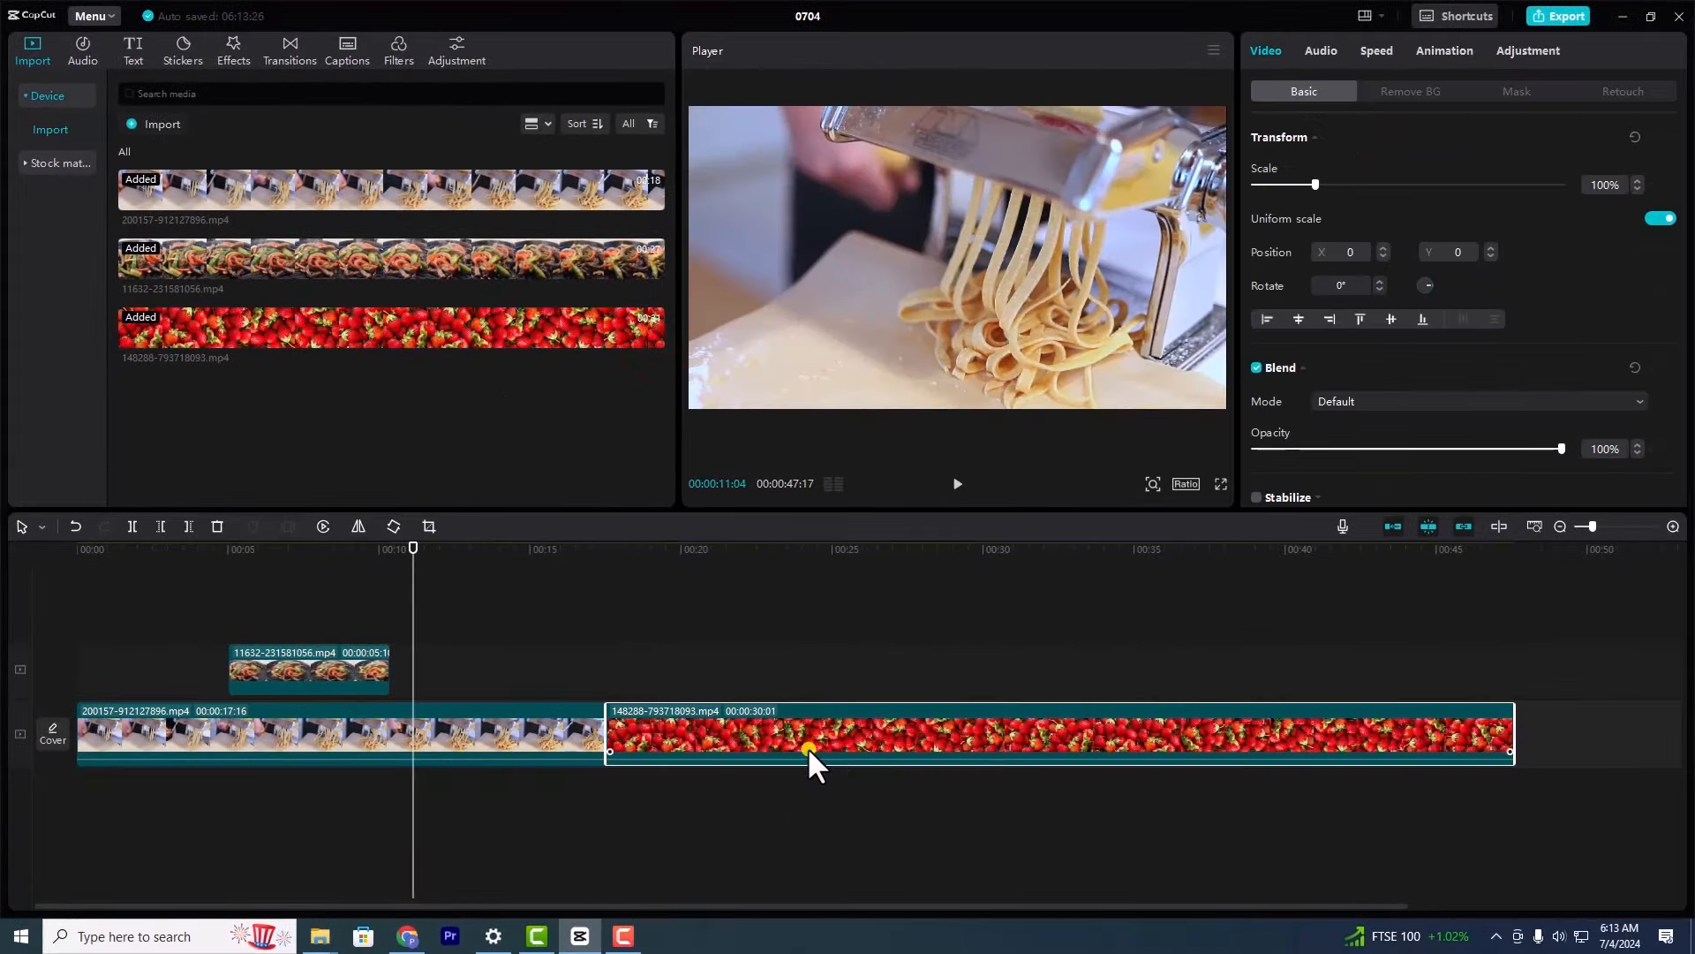
pyautogui.moveTo(808, 747); pyautogui.dragTo(654, 680)
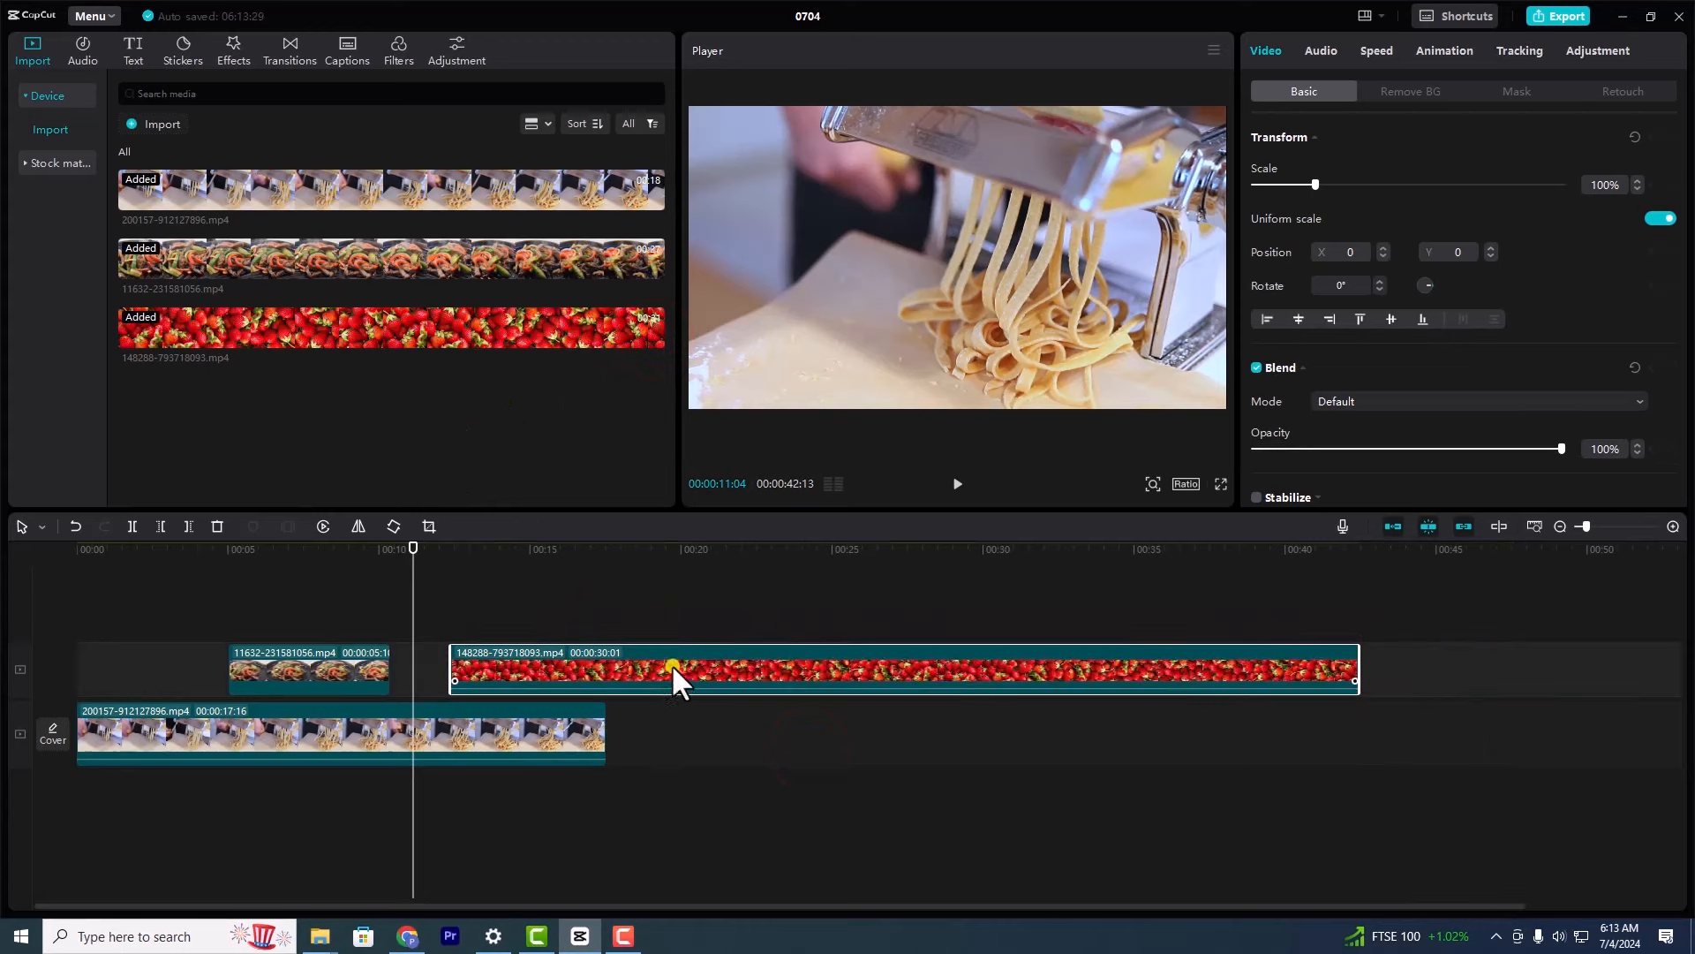
# Trim the strawberry video in the media library to the section from about 7 to 17 seconds
pyautogui.click(463, 335)
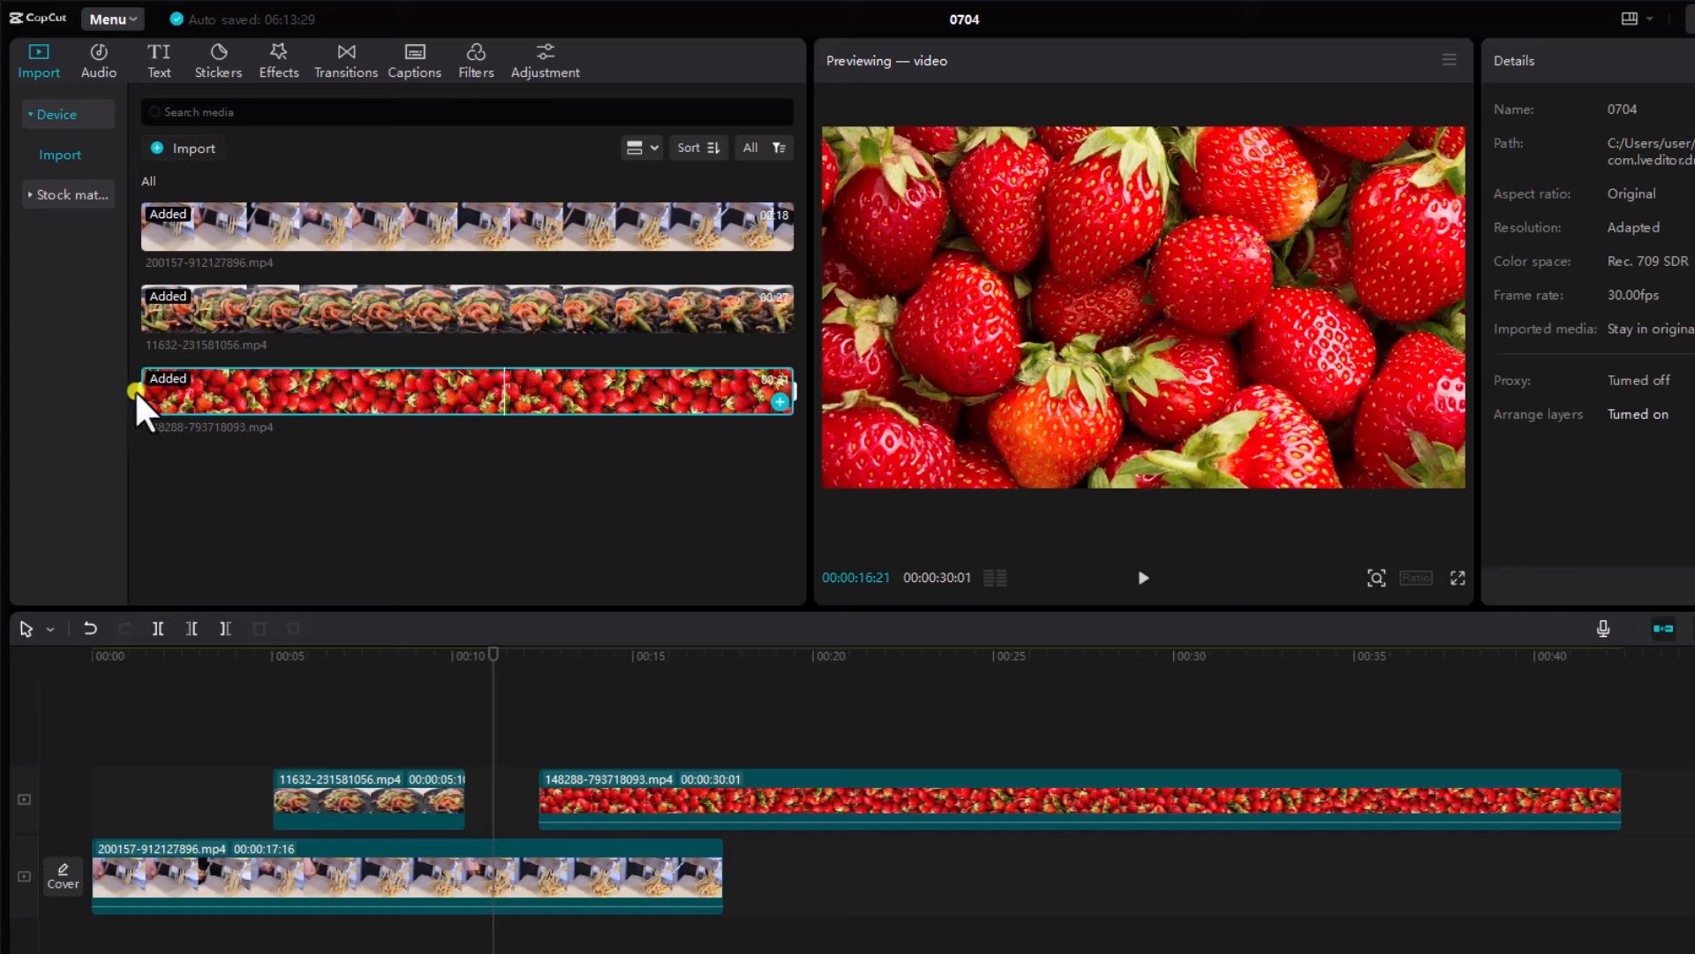
pyautogui.moveTo(141, 389); pyautogui.dragTo(293, 379)
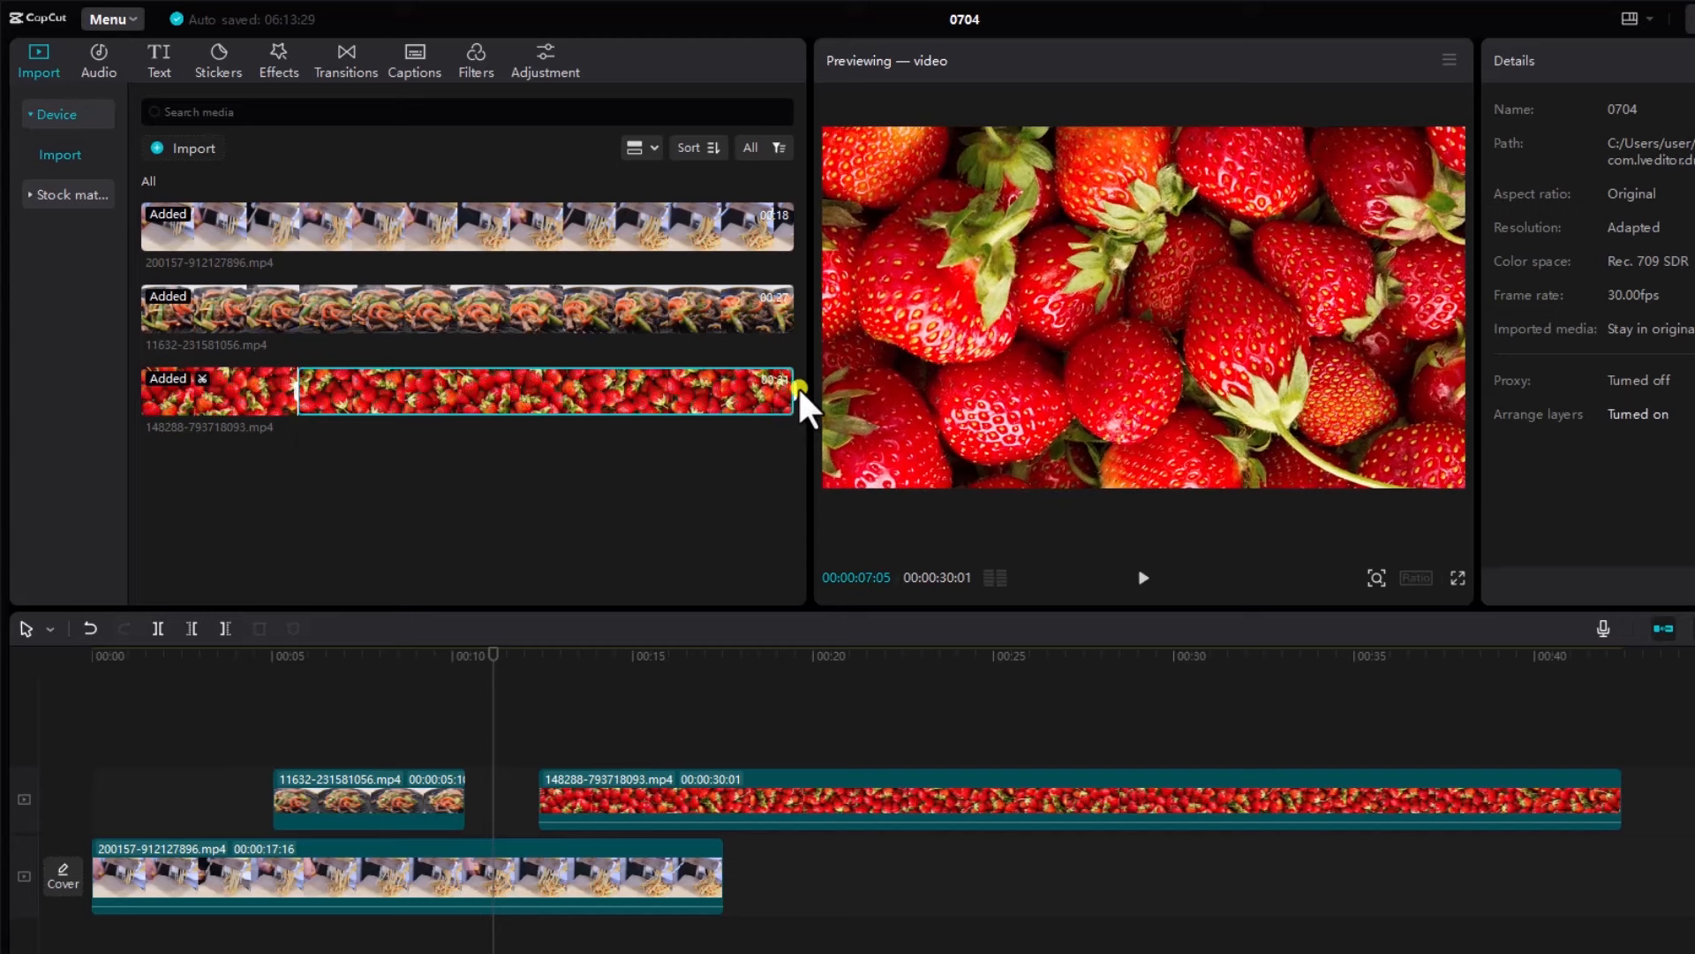
pyautogui.moveTo(793, 388); pyautogui.dragTo(512, 406)
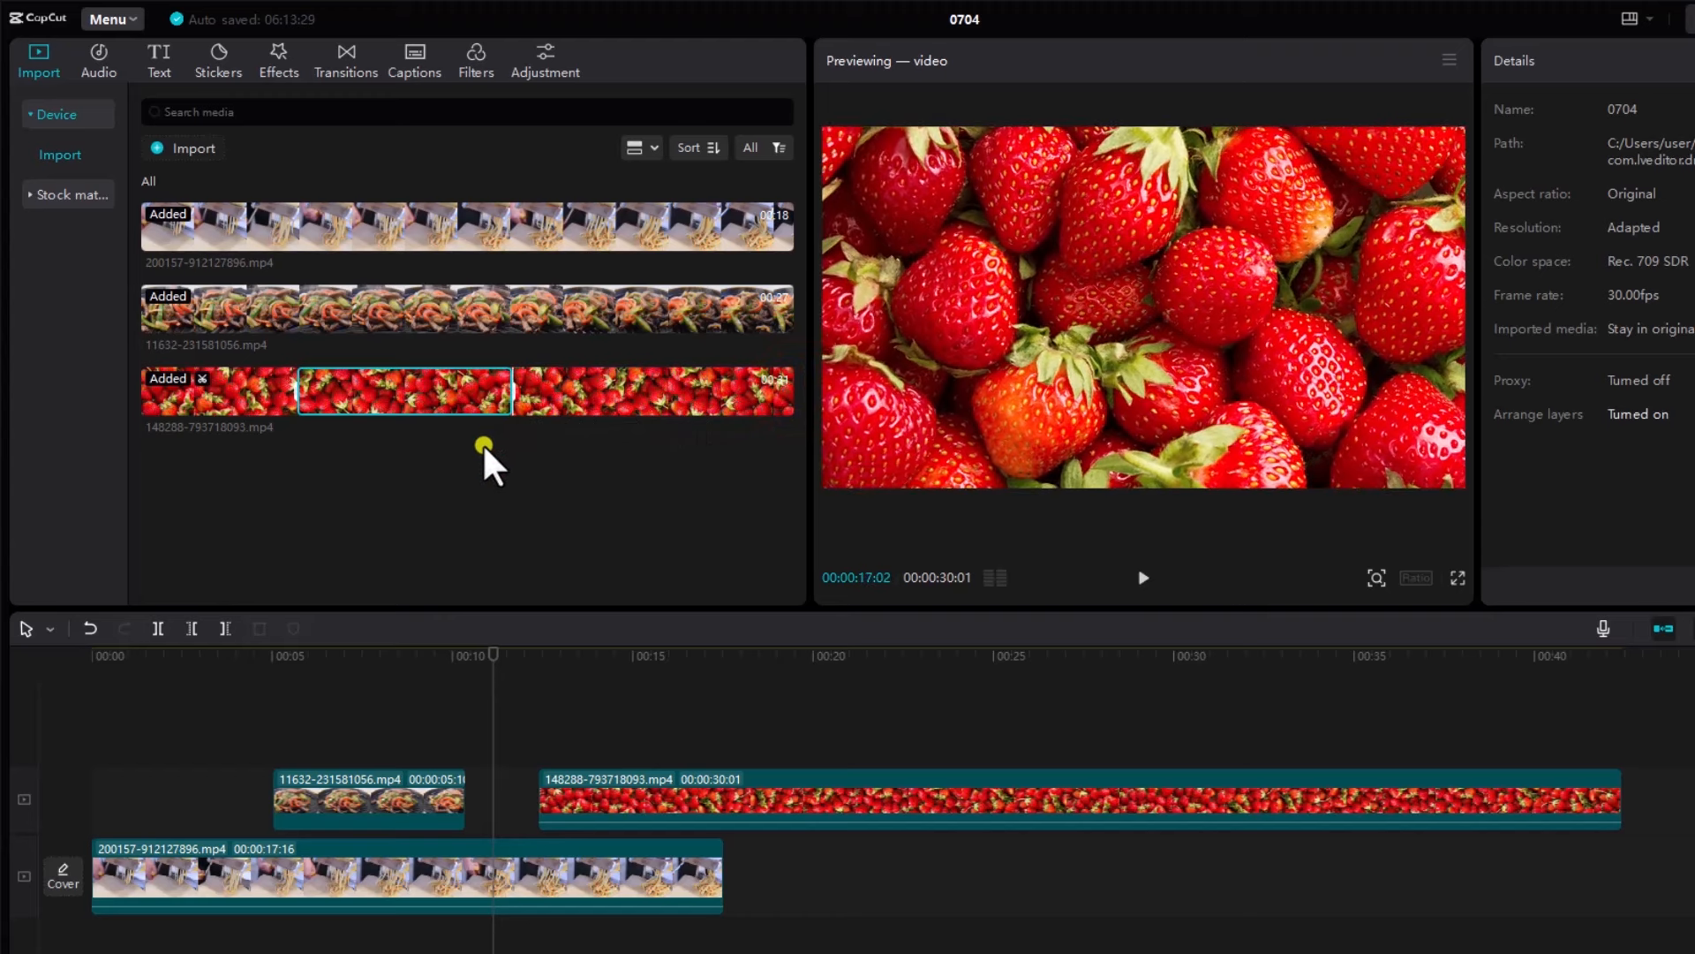
# Replace the full-length strawberry clip on the timeline with the trimmed library section, on the upper layer from about 11 seconds
pyautogui.click(821, 800)
pyautogui.press('Delete')
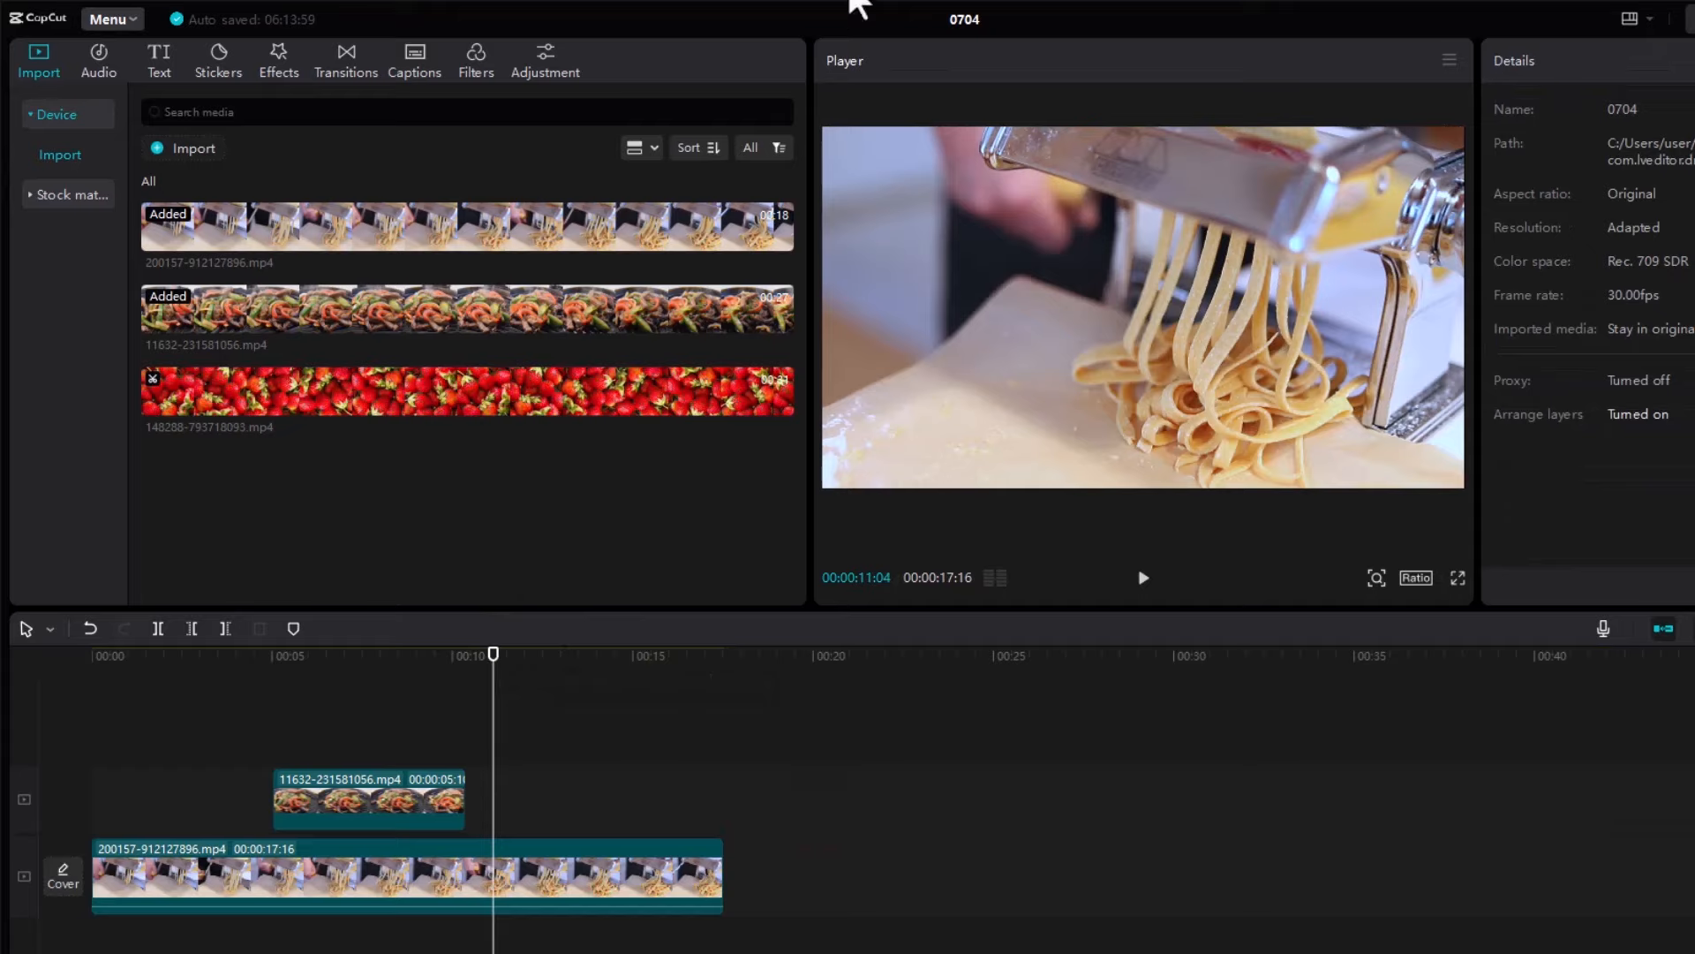
pyautogui.click(519, 374)
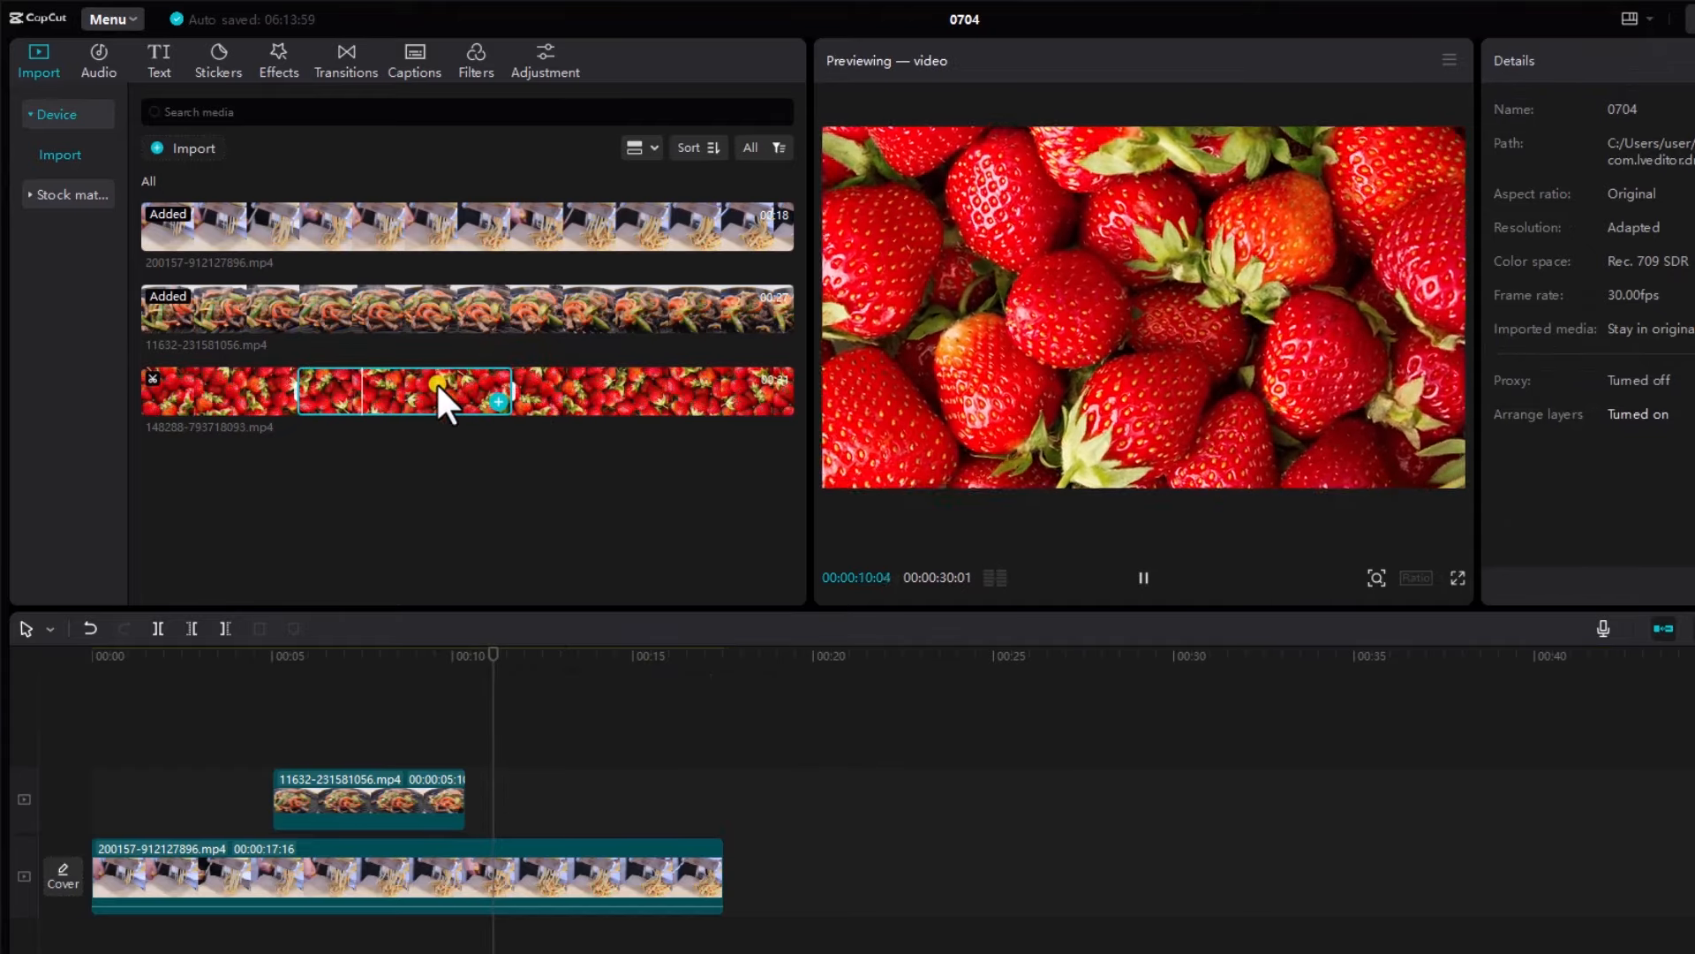
pyautogui.moveTo(436, 382); pyautogui.dragTo(500, 791)
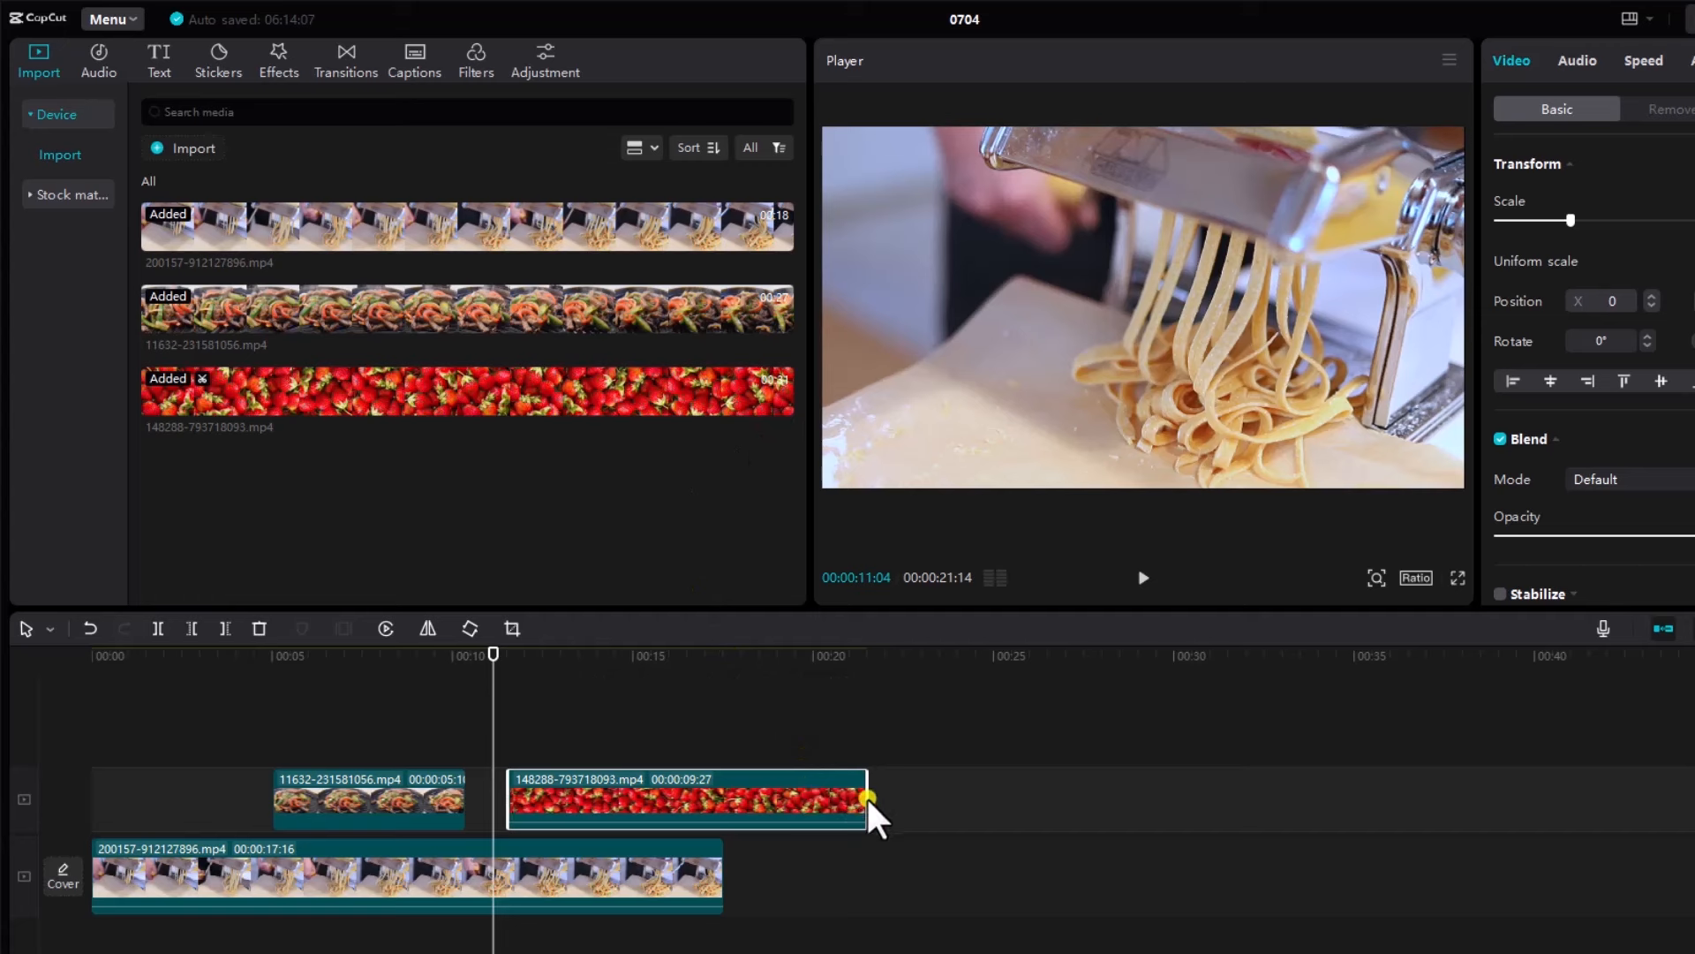
# Shorten the strawberry clip's end to a duration of 00:00:05:23, near the pasta clip's end, and play back the result
pyautogui.moveTo(866, 796); pyautogui.dragTo(711, 765)
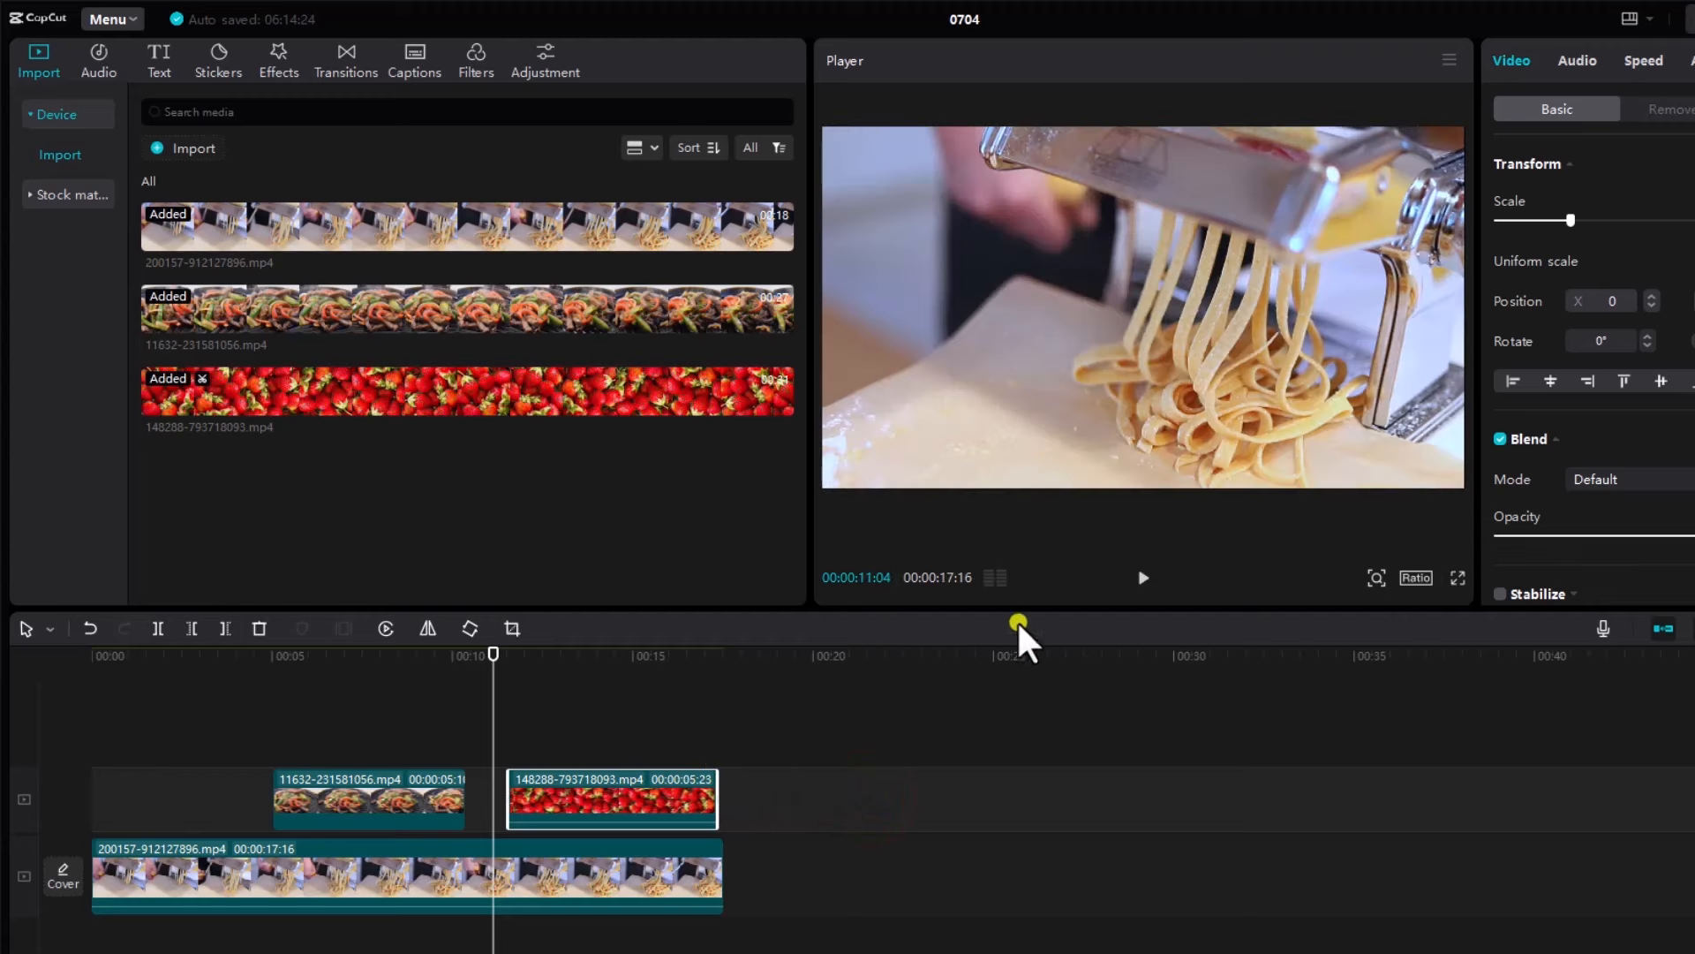
pyautogui.click(1142, 578)
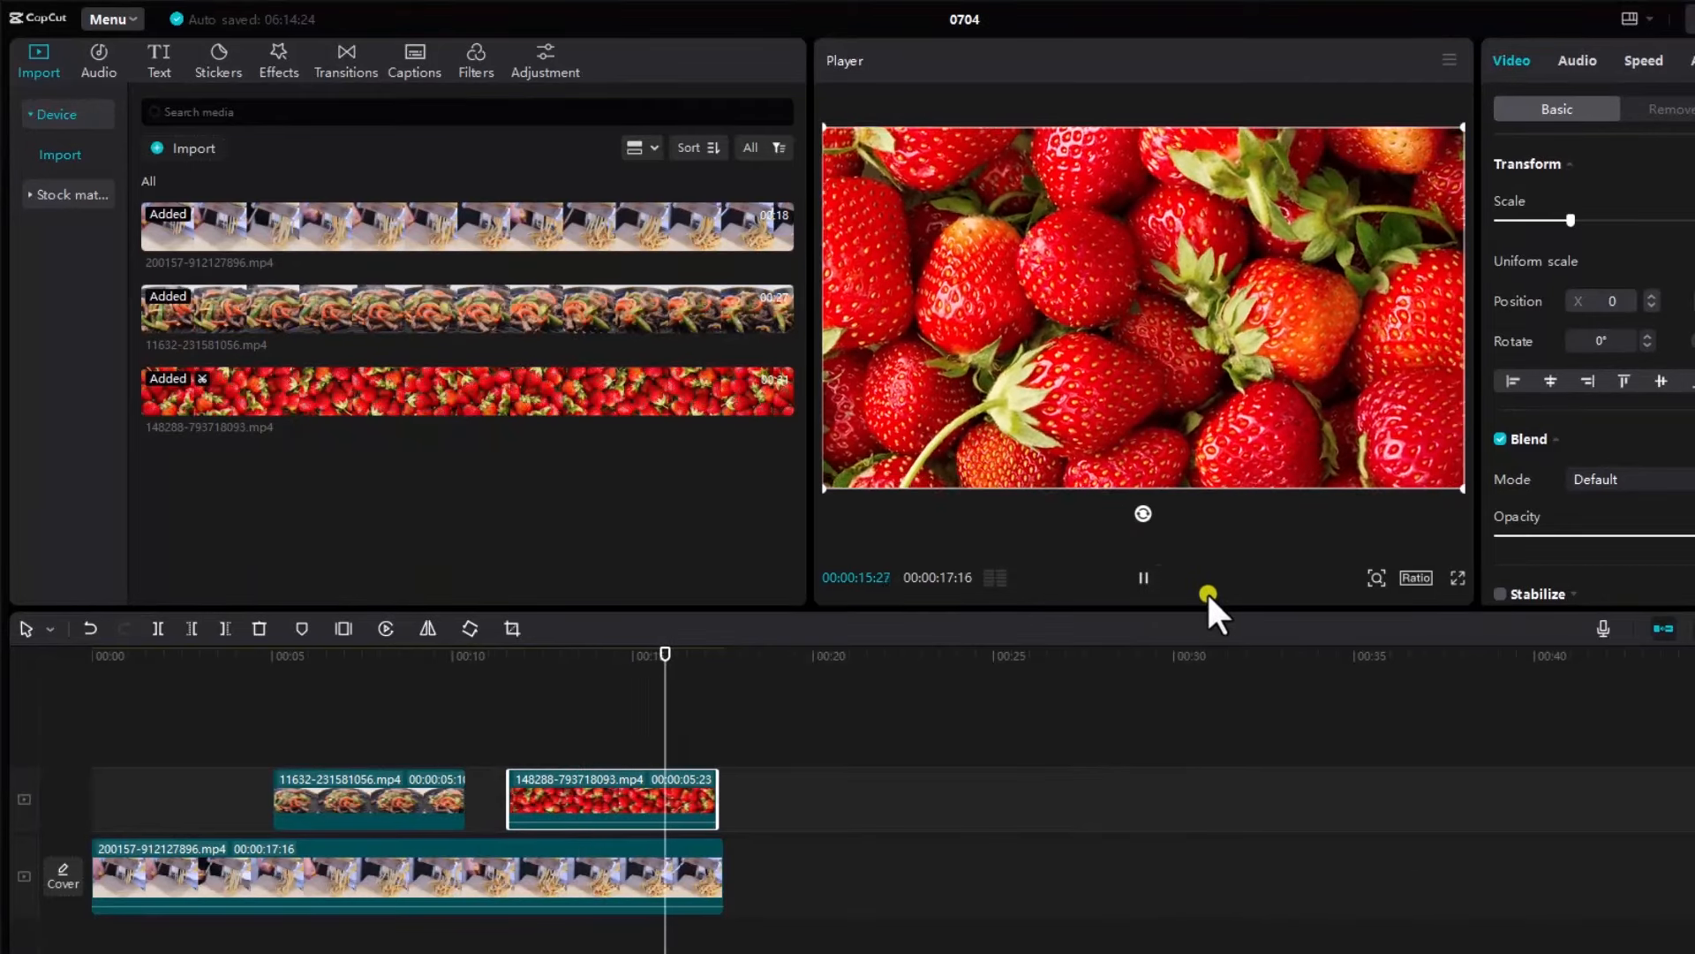
pyautogui.click(1144, 581)
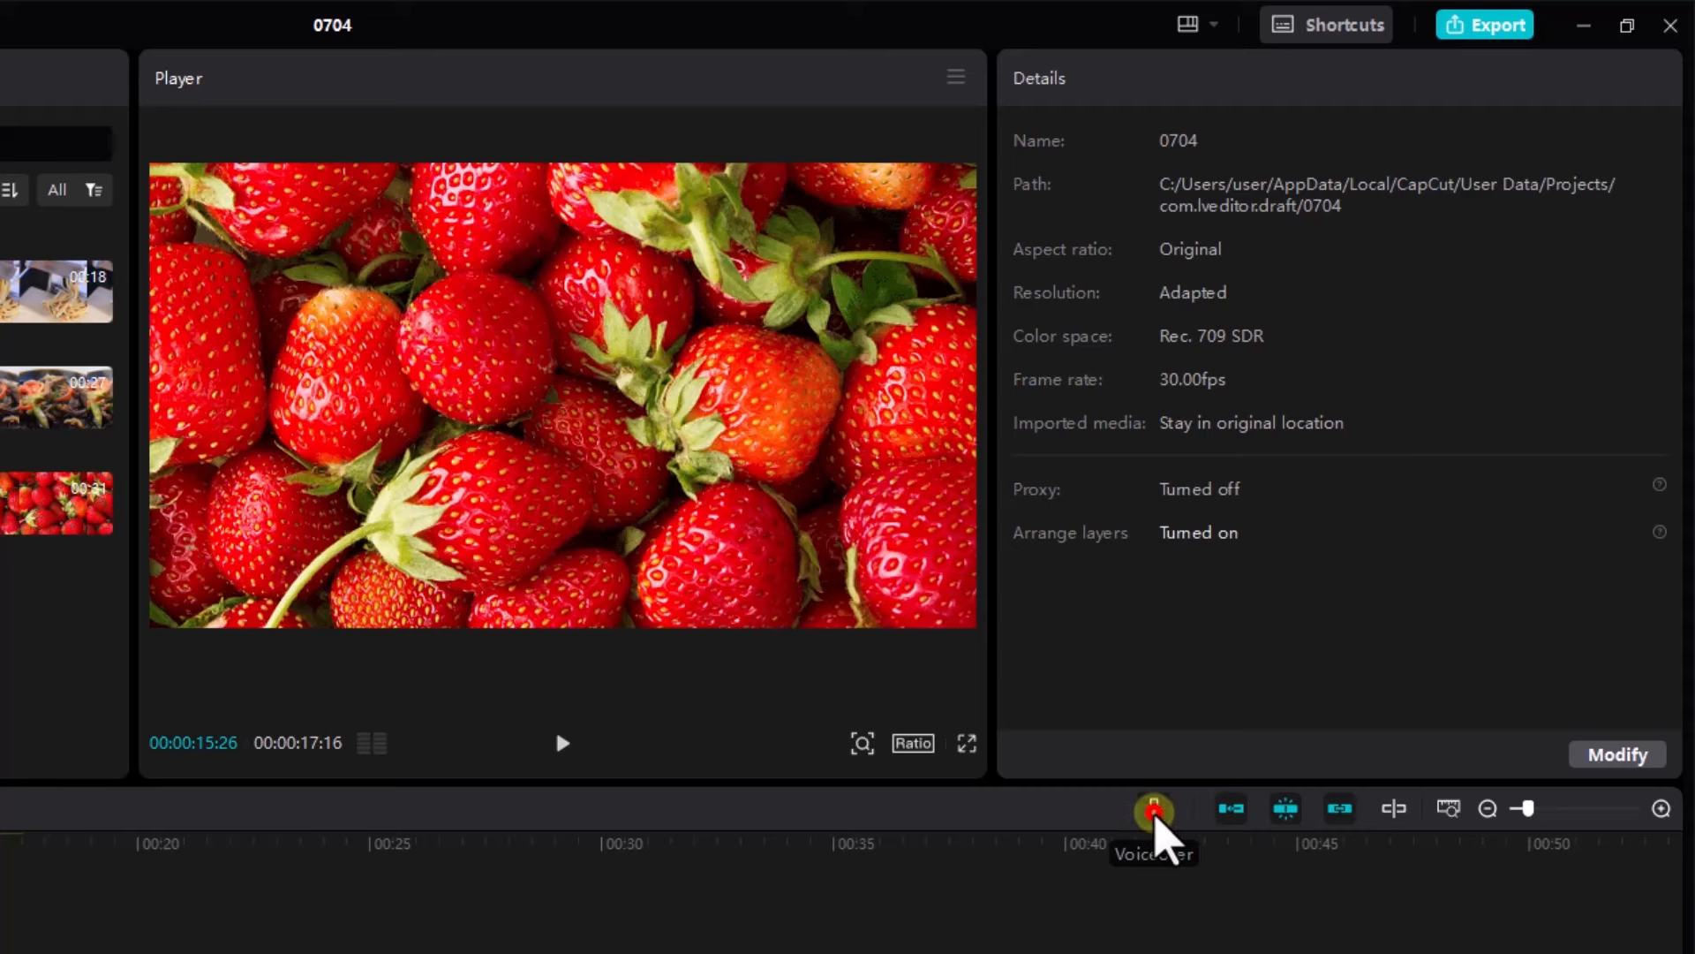
# Open the voiceover recorder and choose the Realtek microphone as the input device
pyautogui.click(1154, 811)
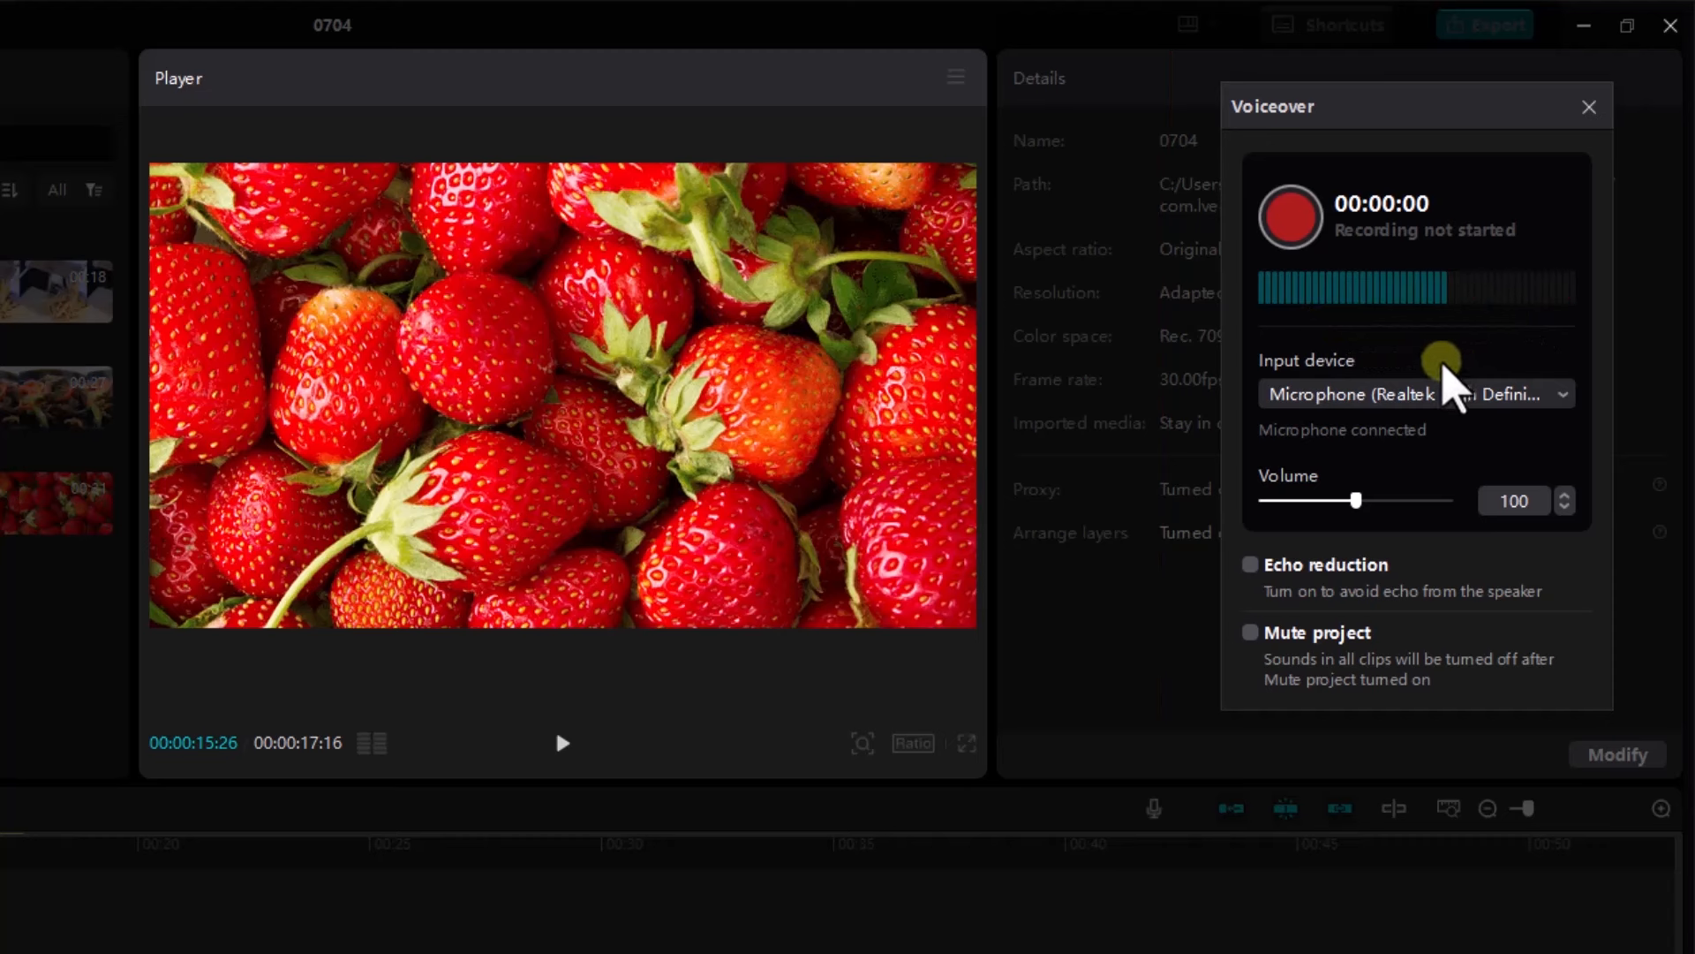
pyautogui.click(1335, 394)
pyautogui.click(1329, 427)
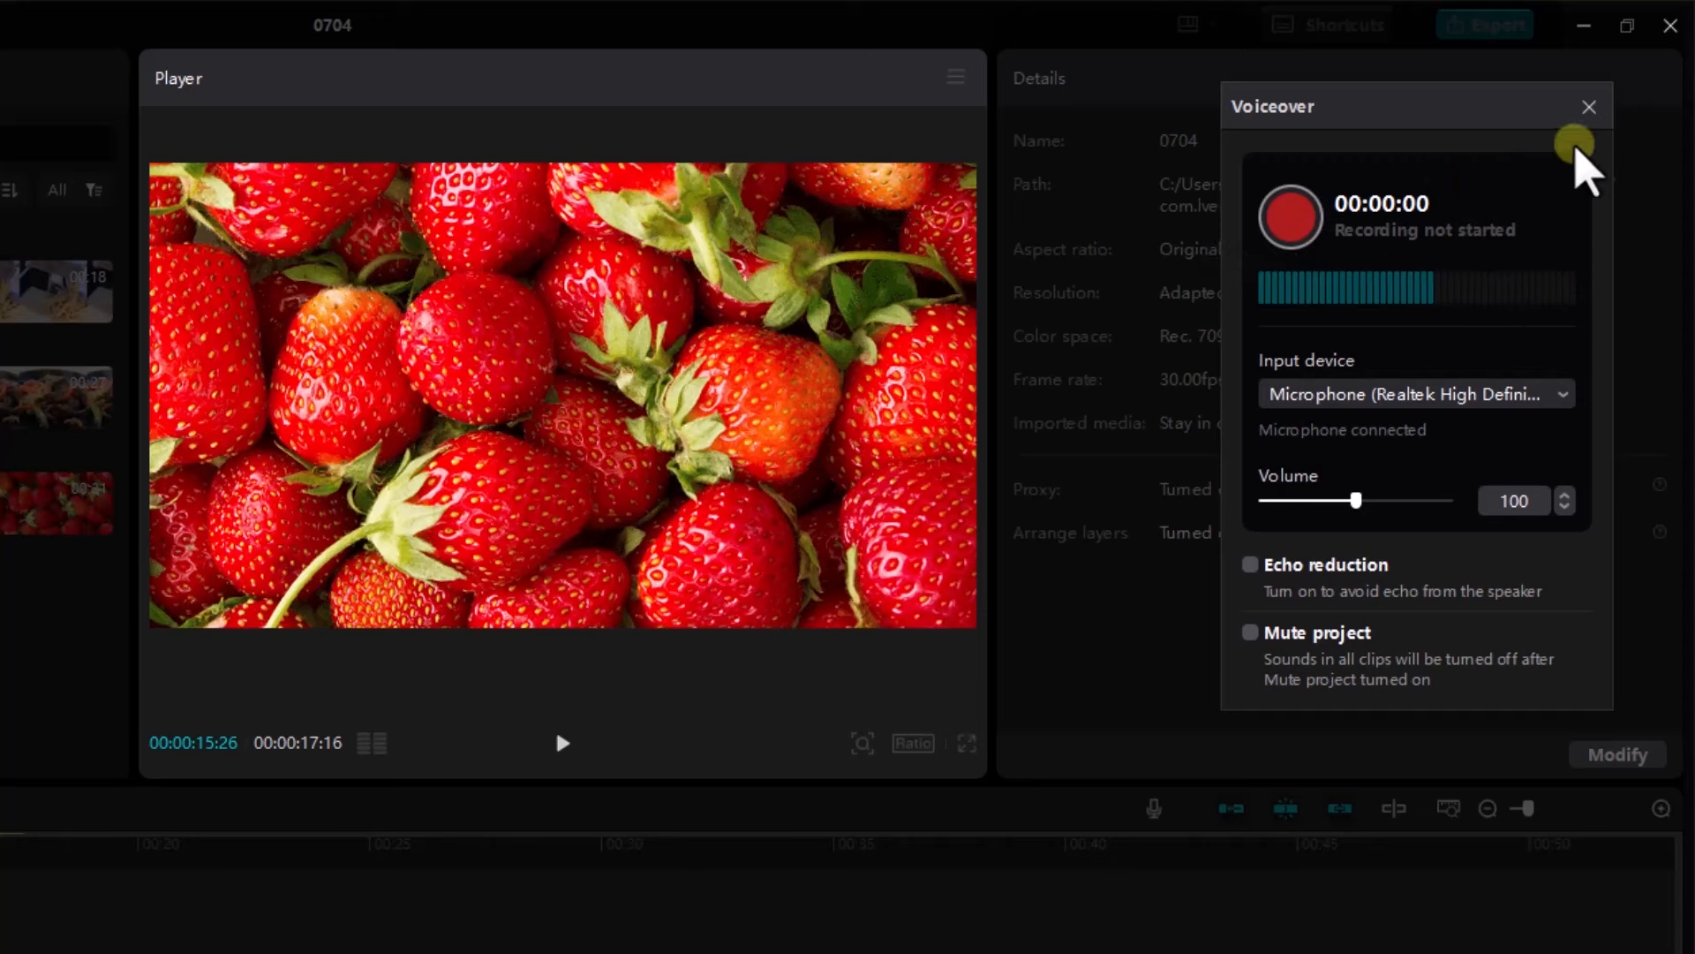
# Close the voiceover recorder, select all three timeline clips and try to shift them away from the timeline start with the main track magnet on
pyautogui.click(1587, 107)
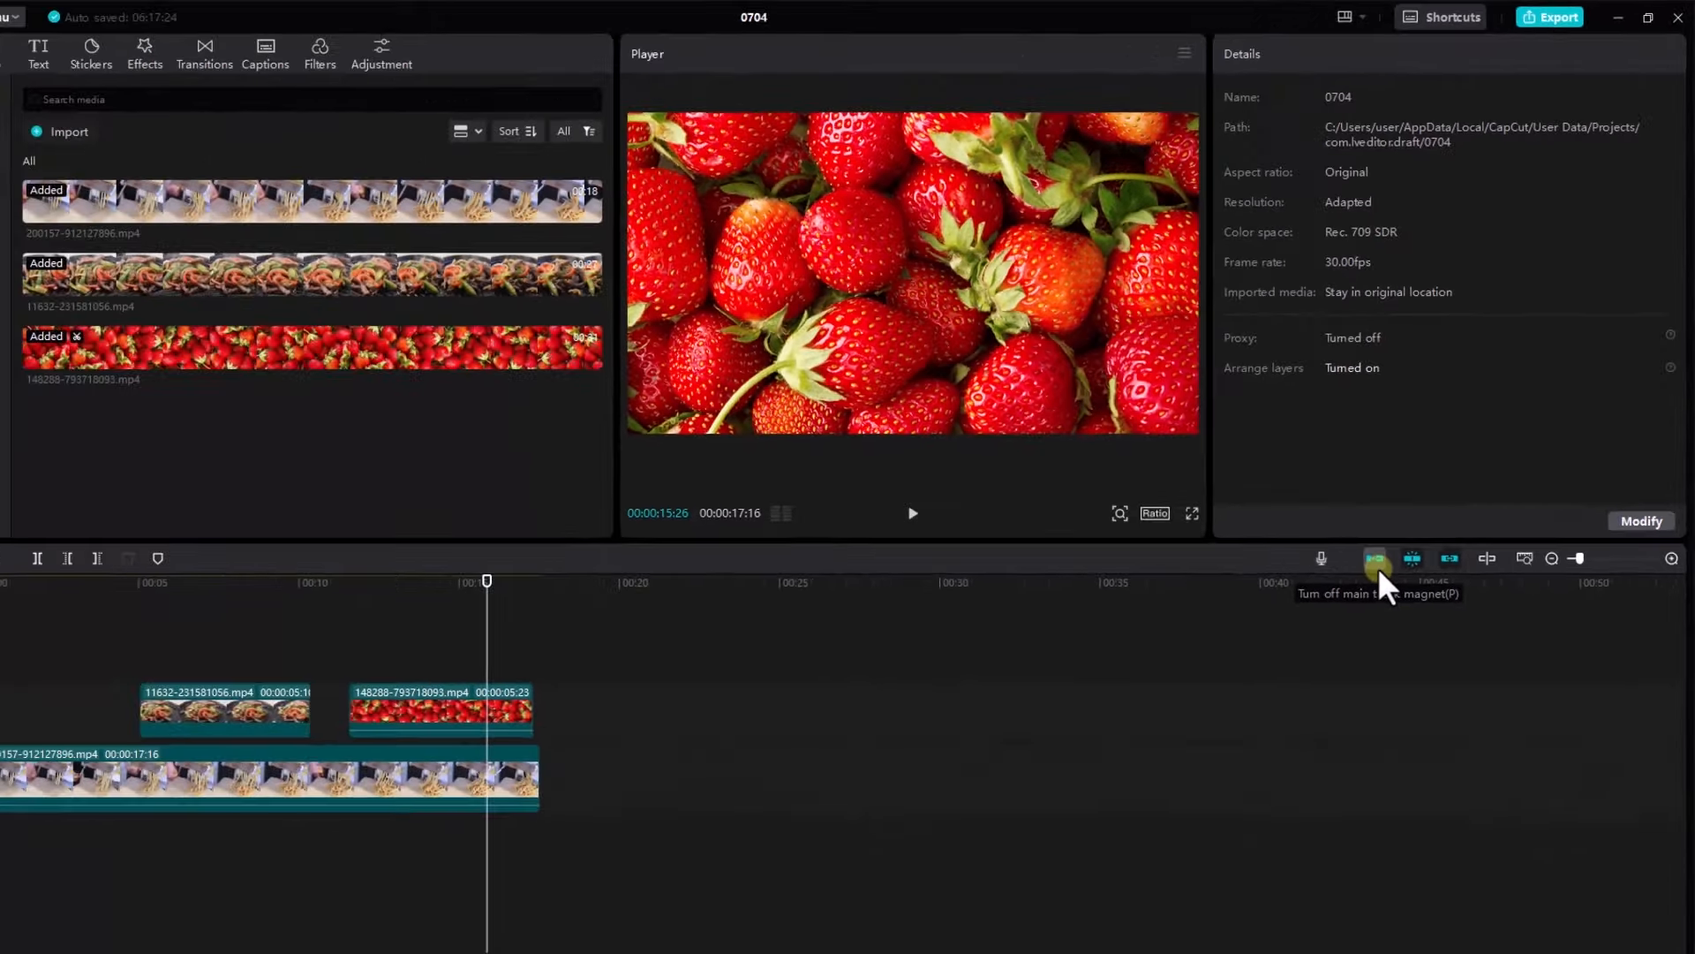
pyautogui.moveTo(768, 665); pyautogui.dragTo(440, 771)
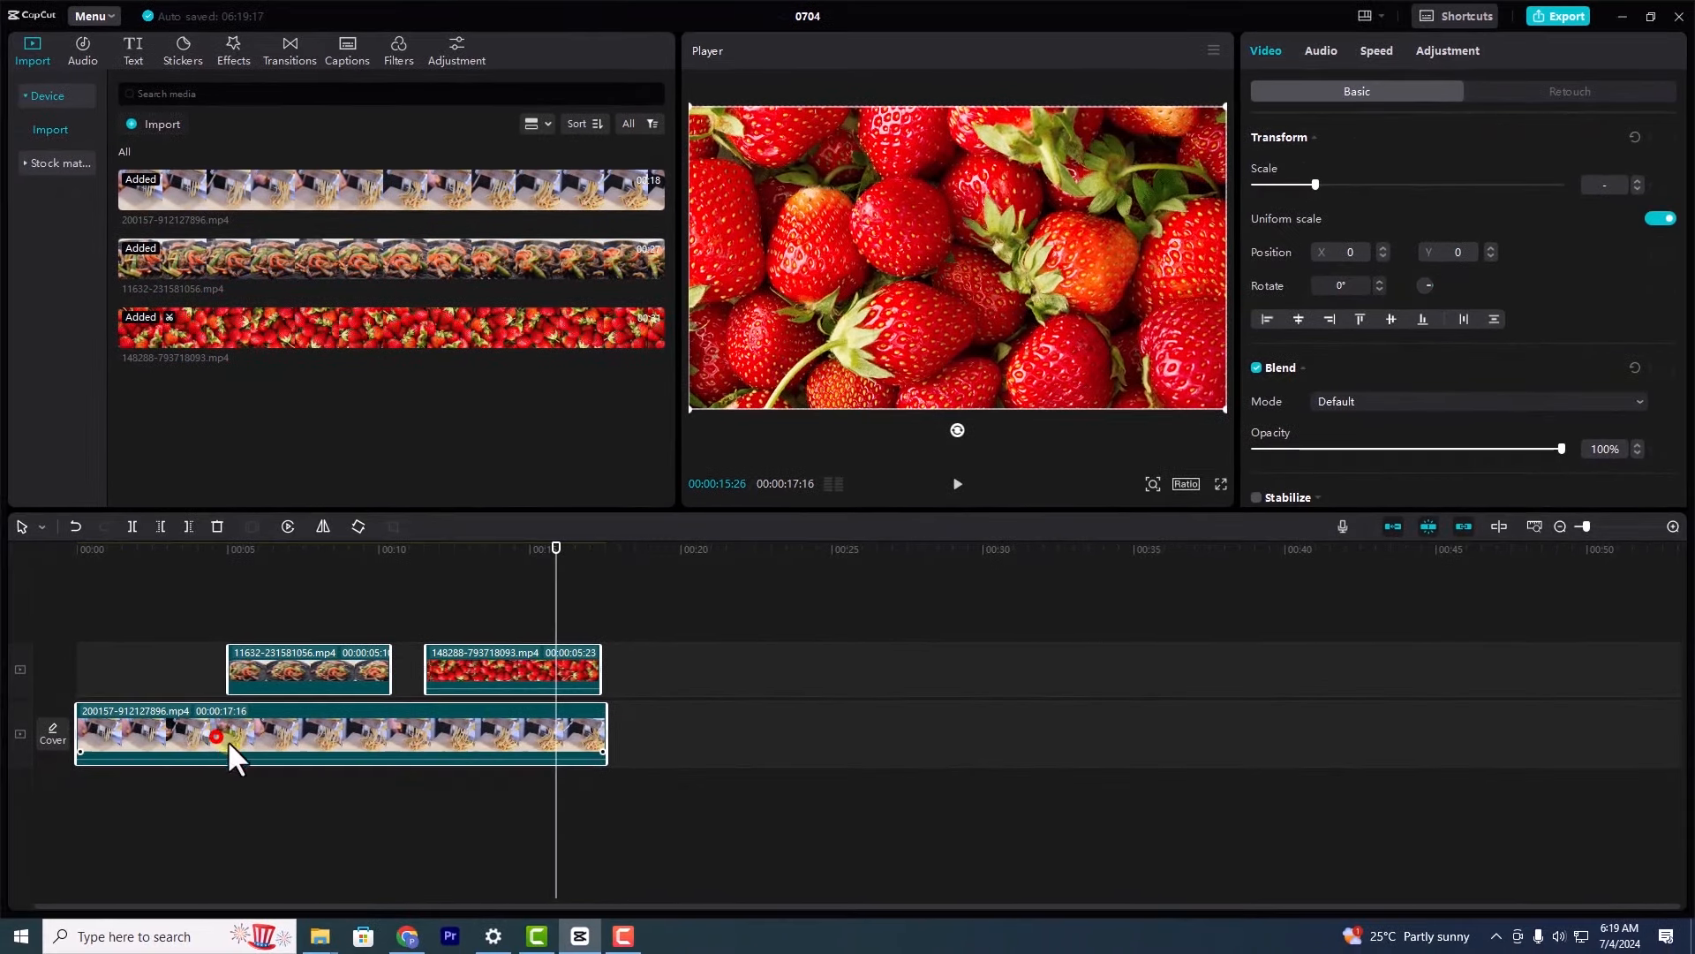
pyautogui.moveTo(228, 740); pyautogui.dragTo(491, 724)
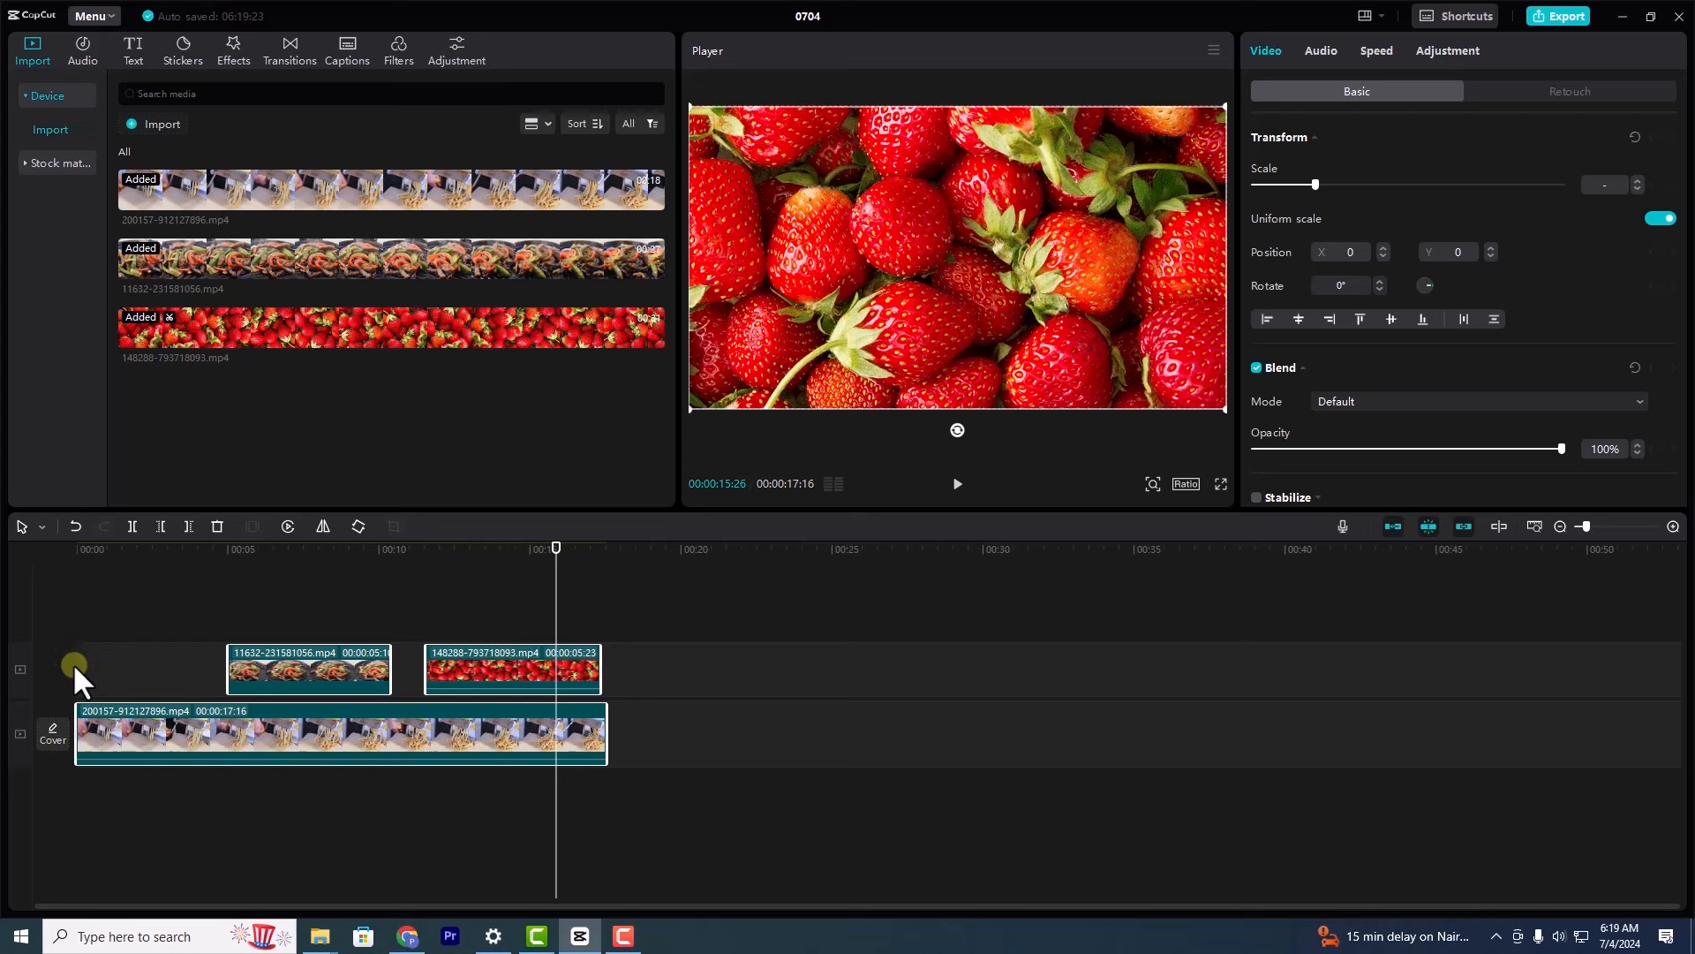
# Turn off the main track magnet and move all three clips together so the pasta clip starts at about 12 seconds
pyautogui.click(1395, 527)
pyautogui.moveTo(438, 745); pyautogui.dragTo(790, 747)
pyautogui.click(323, 781)
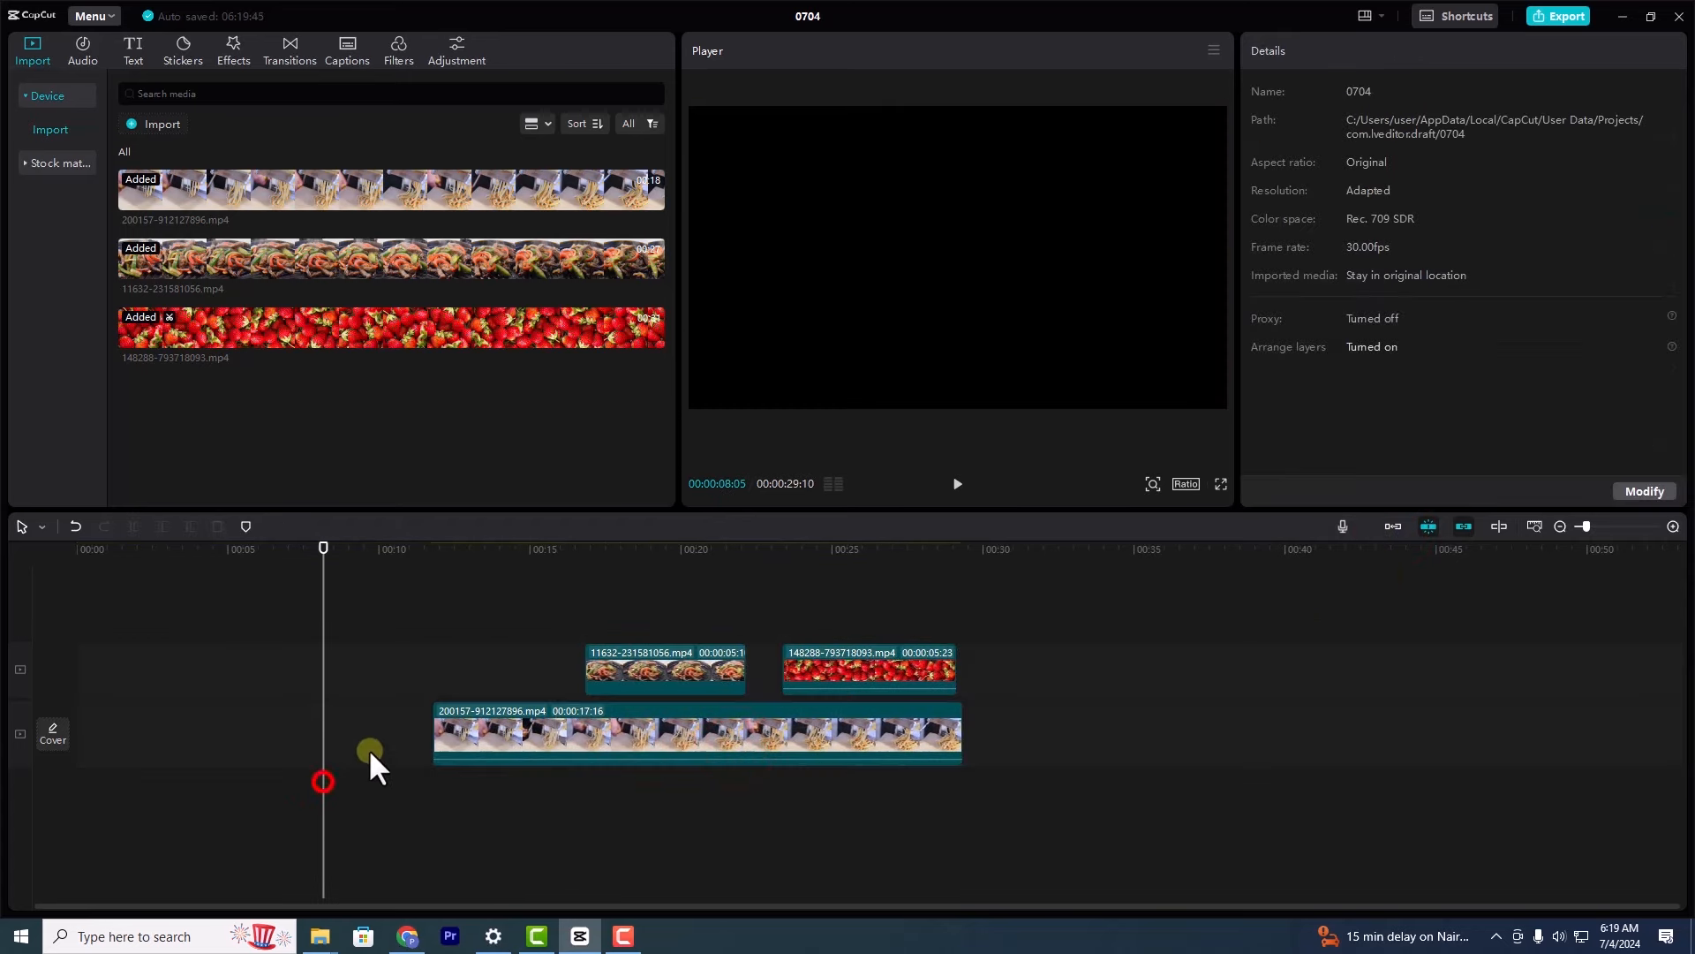
# Select all three clips and turn the main track magnet back on
pyautogui.moveTo(1071, 677); pyautogui.dragTo(698, 719)
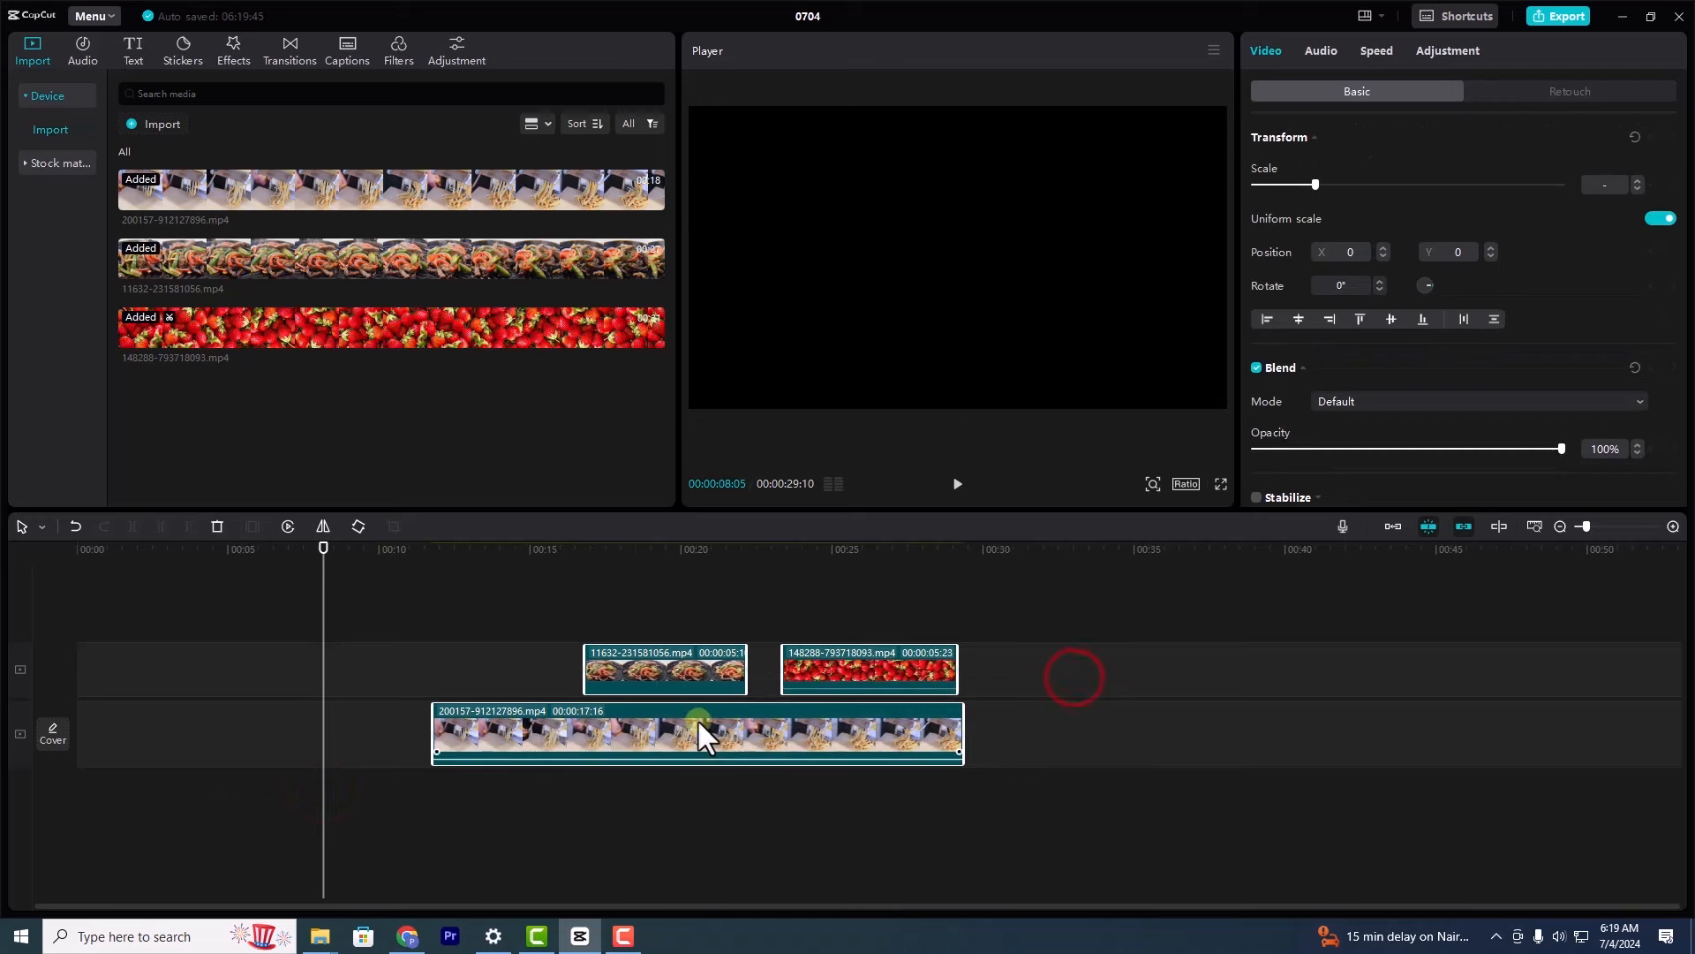
pyautogui.click(1388, 525)
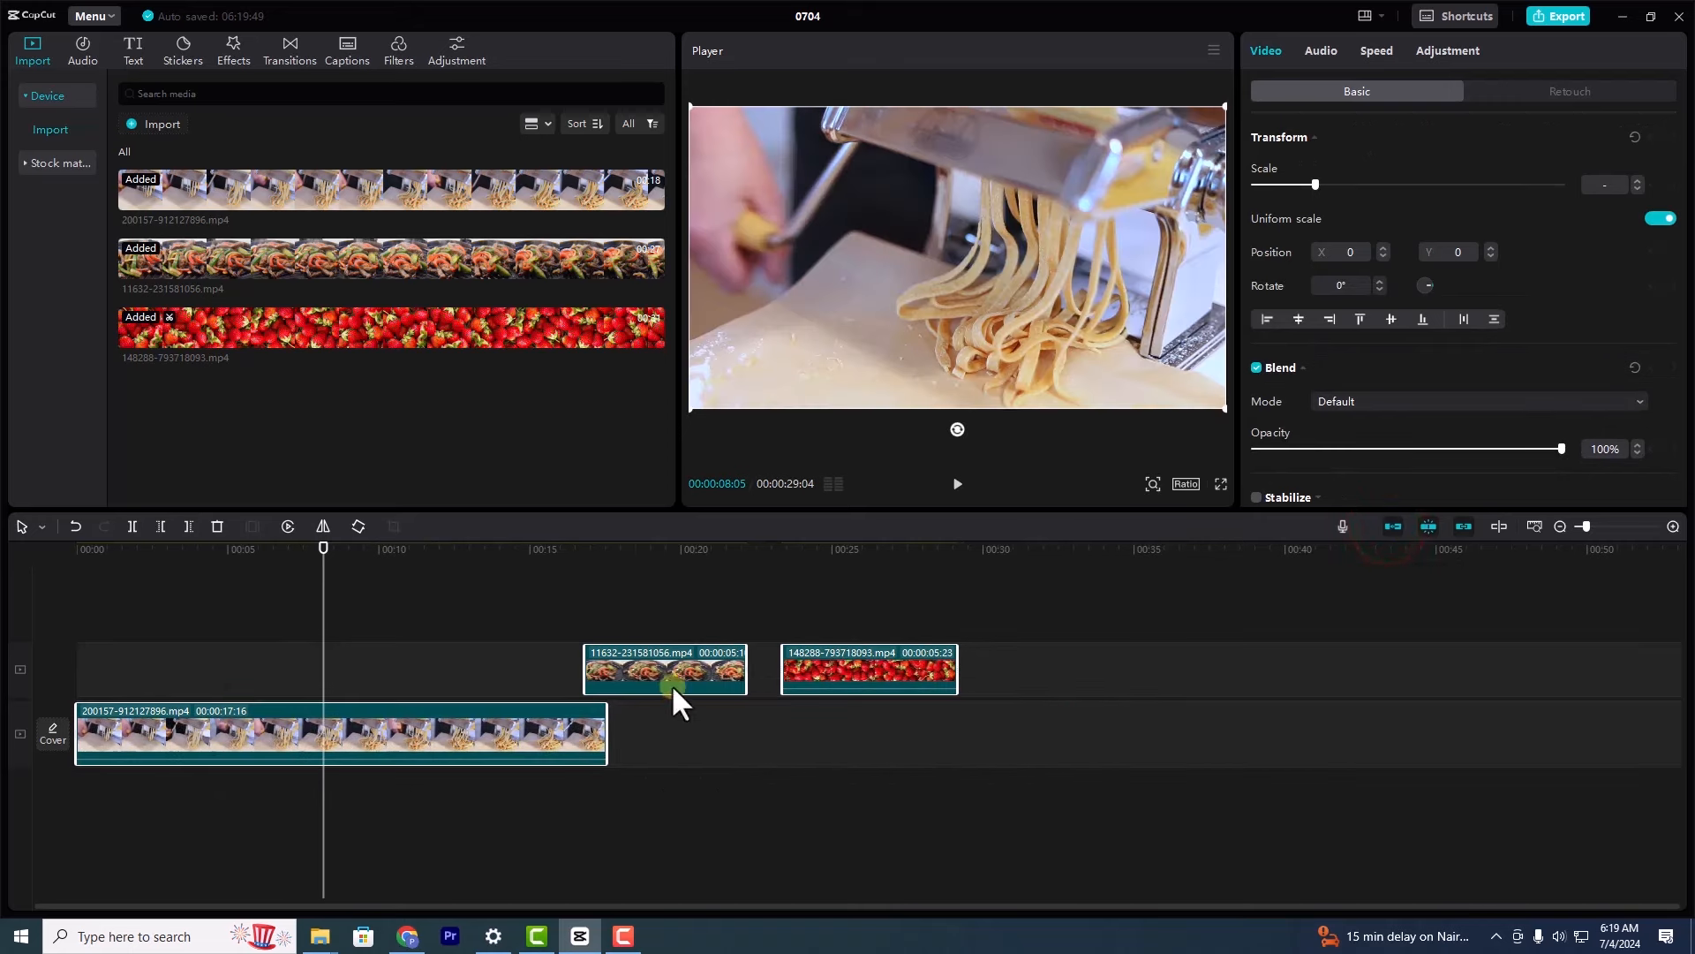
# Move the noodle clip 11632-231581056.mp4 to about 2 seconds and the strawberry clip to about 8 seconds on the upper layer
pyautogui.moveTo(667, 676); pyautogui.dragTo(203, 644)
pyautogui.click(710, 742)
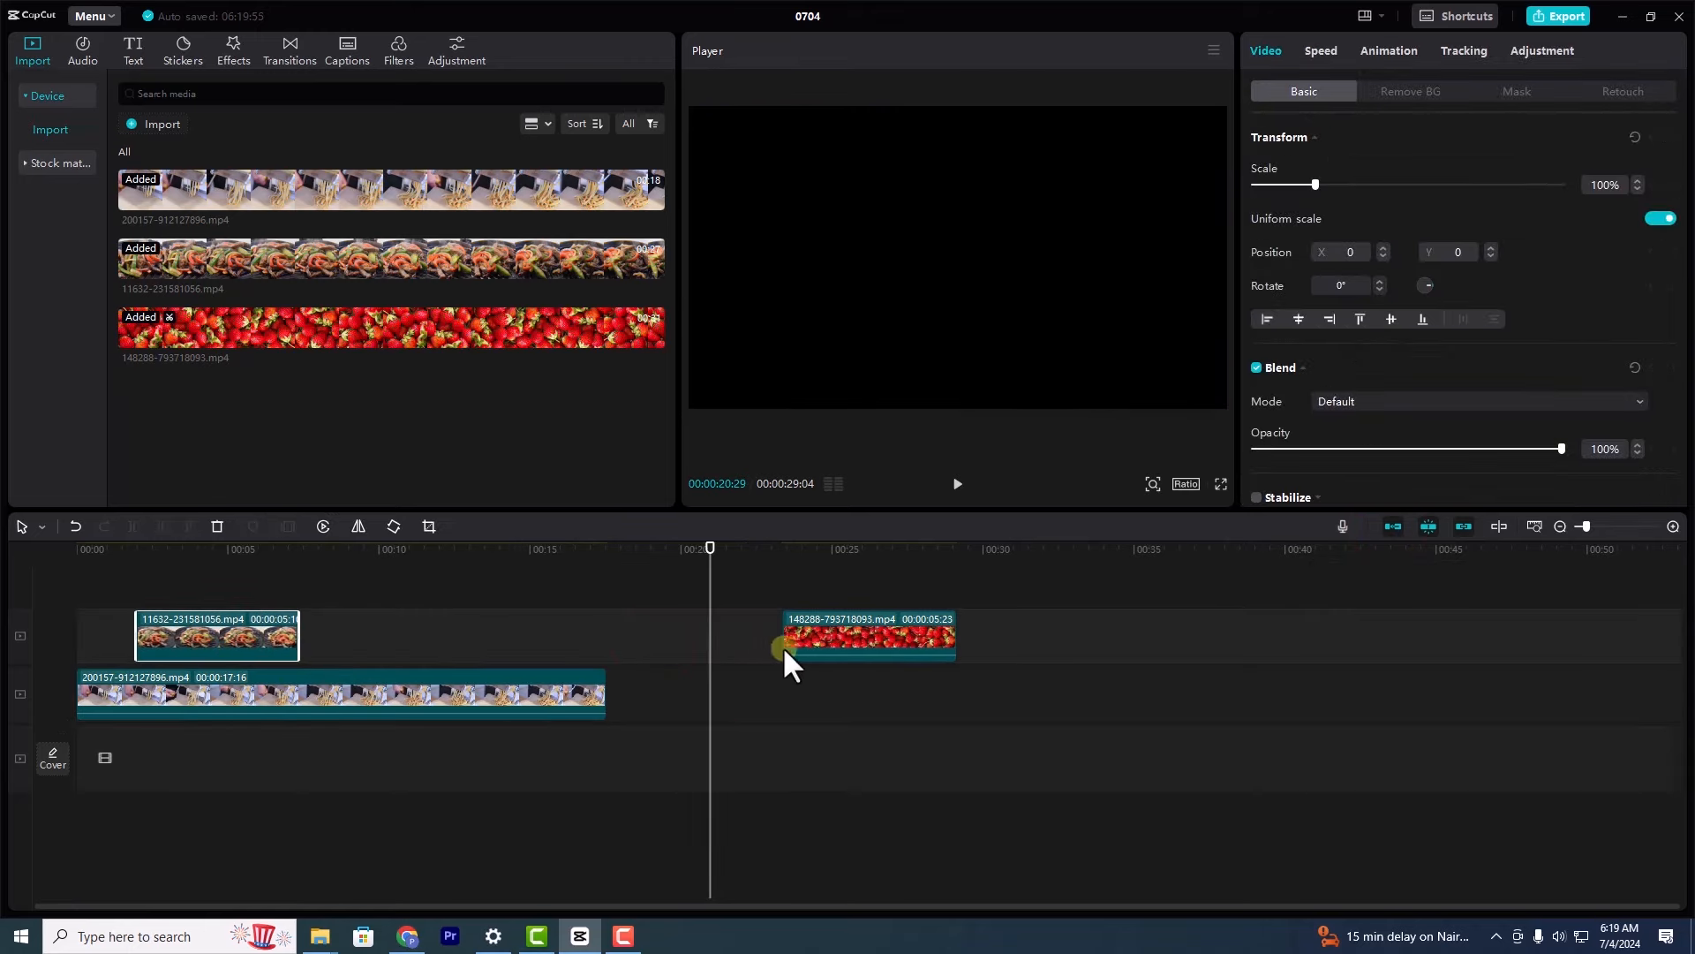
pyautogui.moveTo(858, 654); pyautogui.dragTo(394, 658)
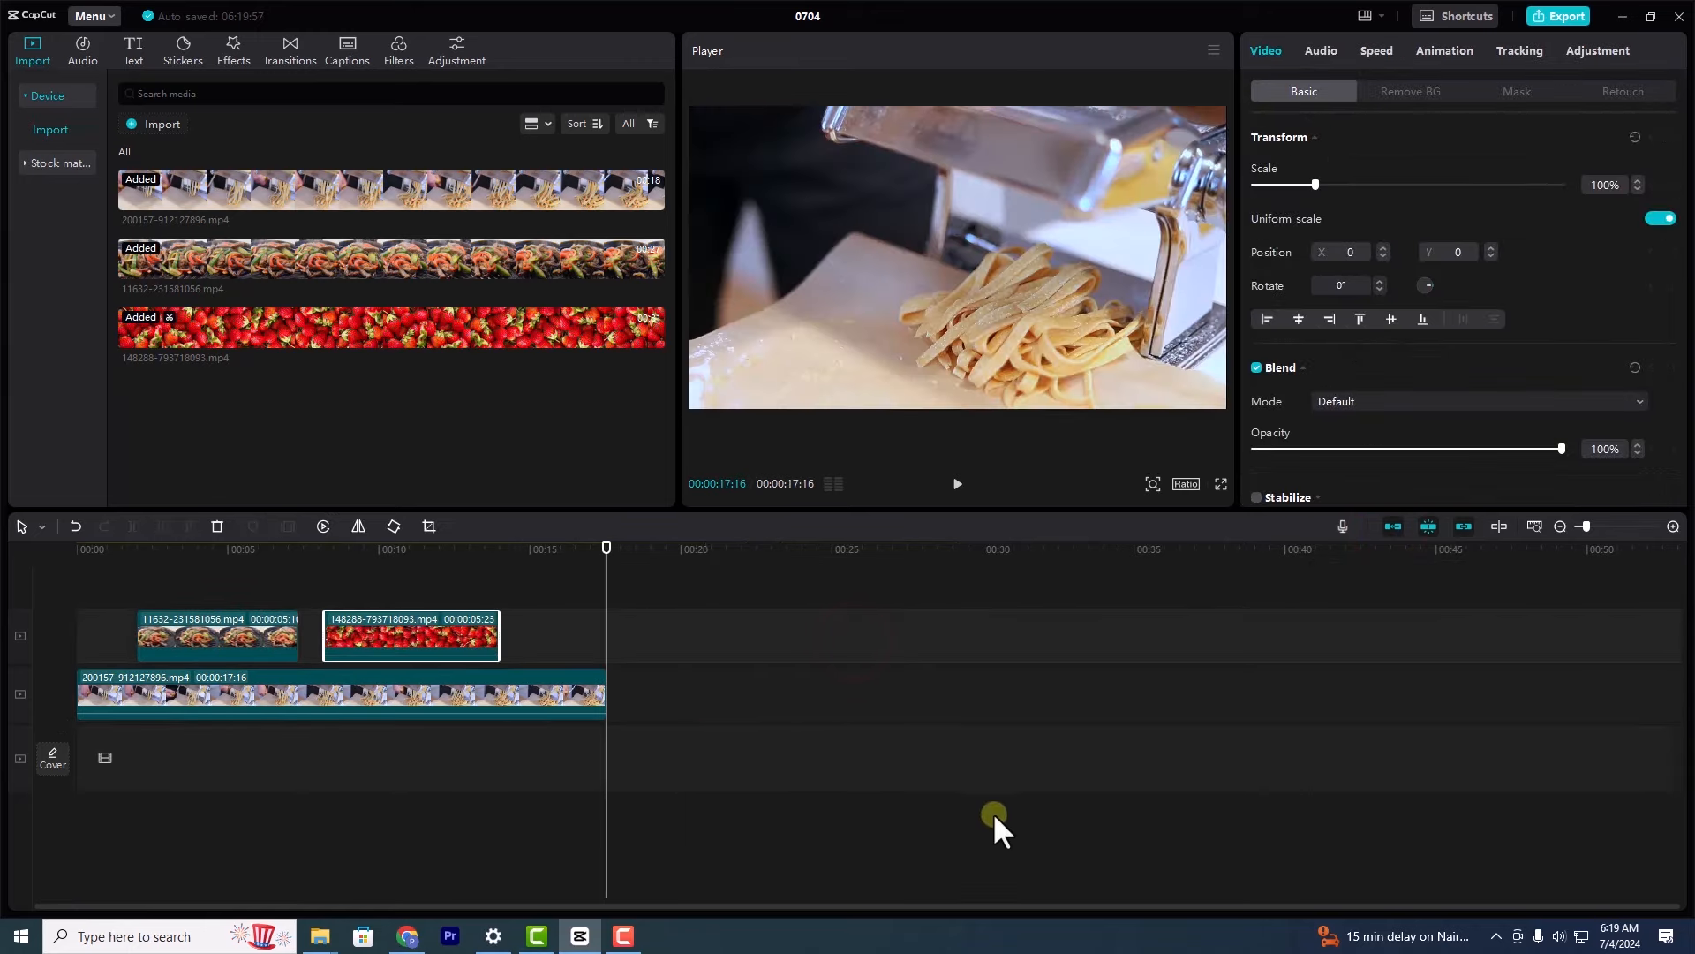
pyautogui.click(987, 805)
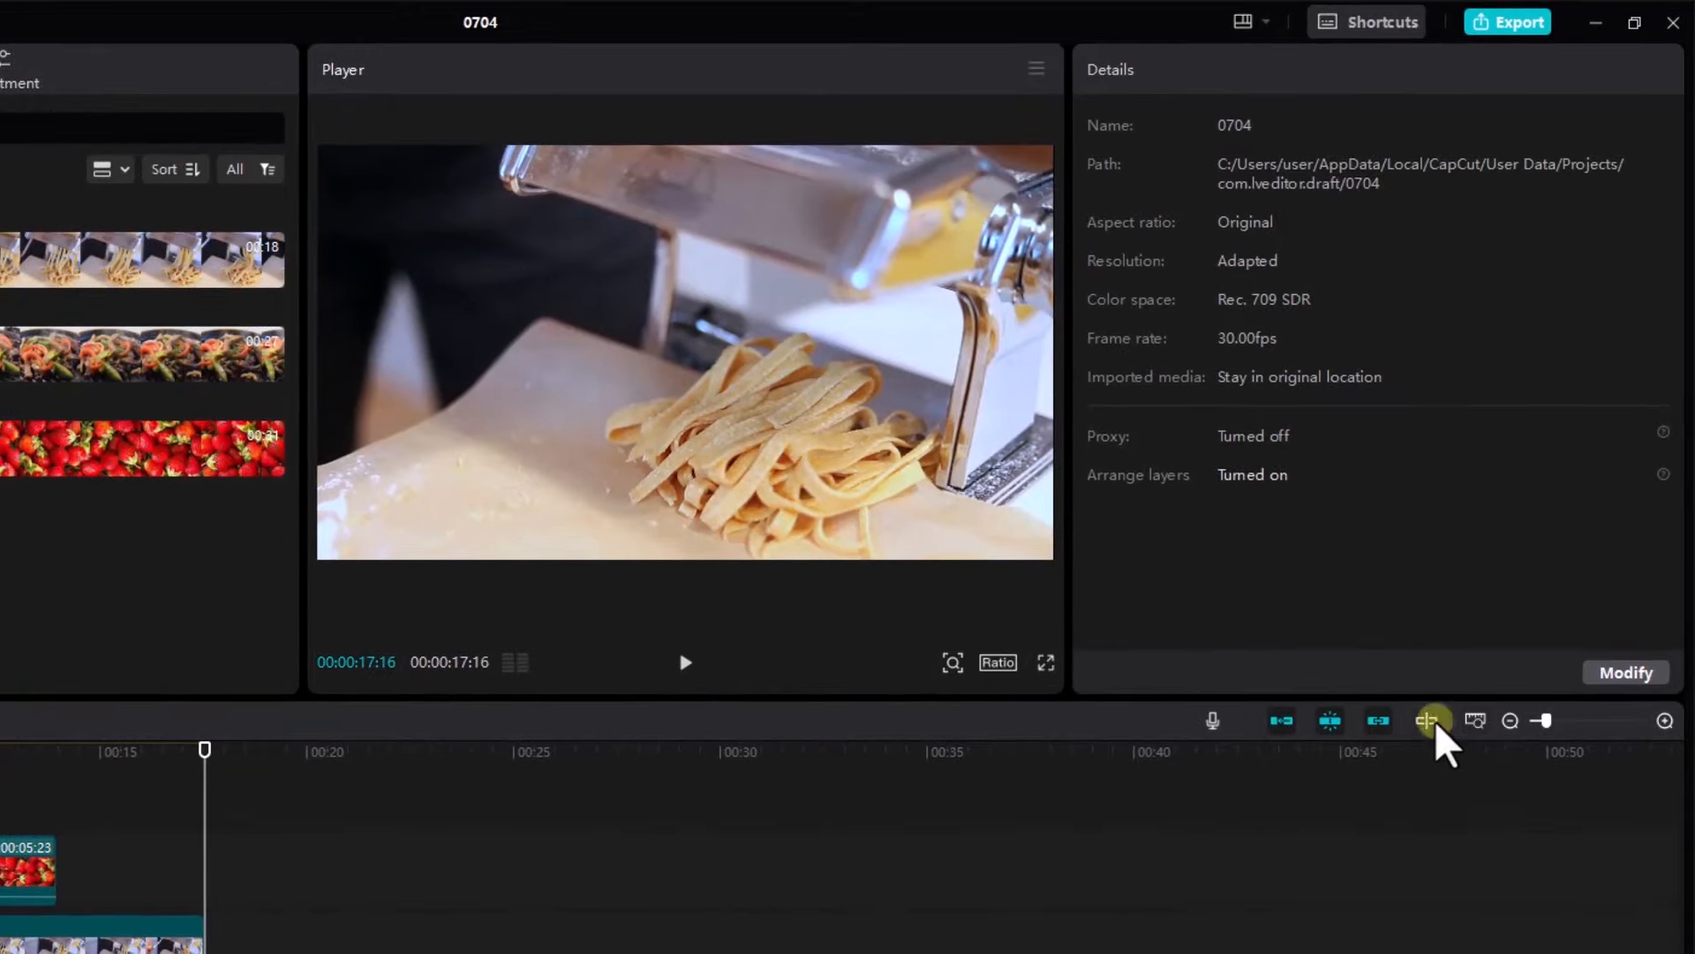
# Turn on the timeline's preview axis and preview frames in the strawberry and stir-fry sections of the timeline
pyautogui.click(1425, 721)
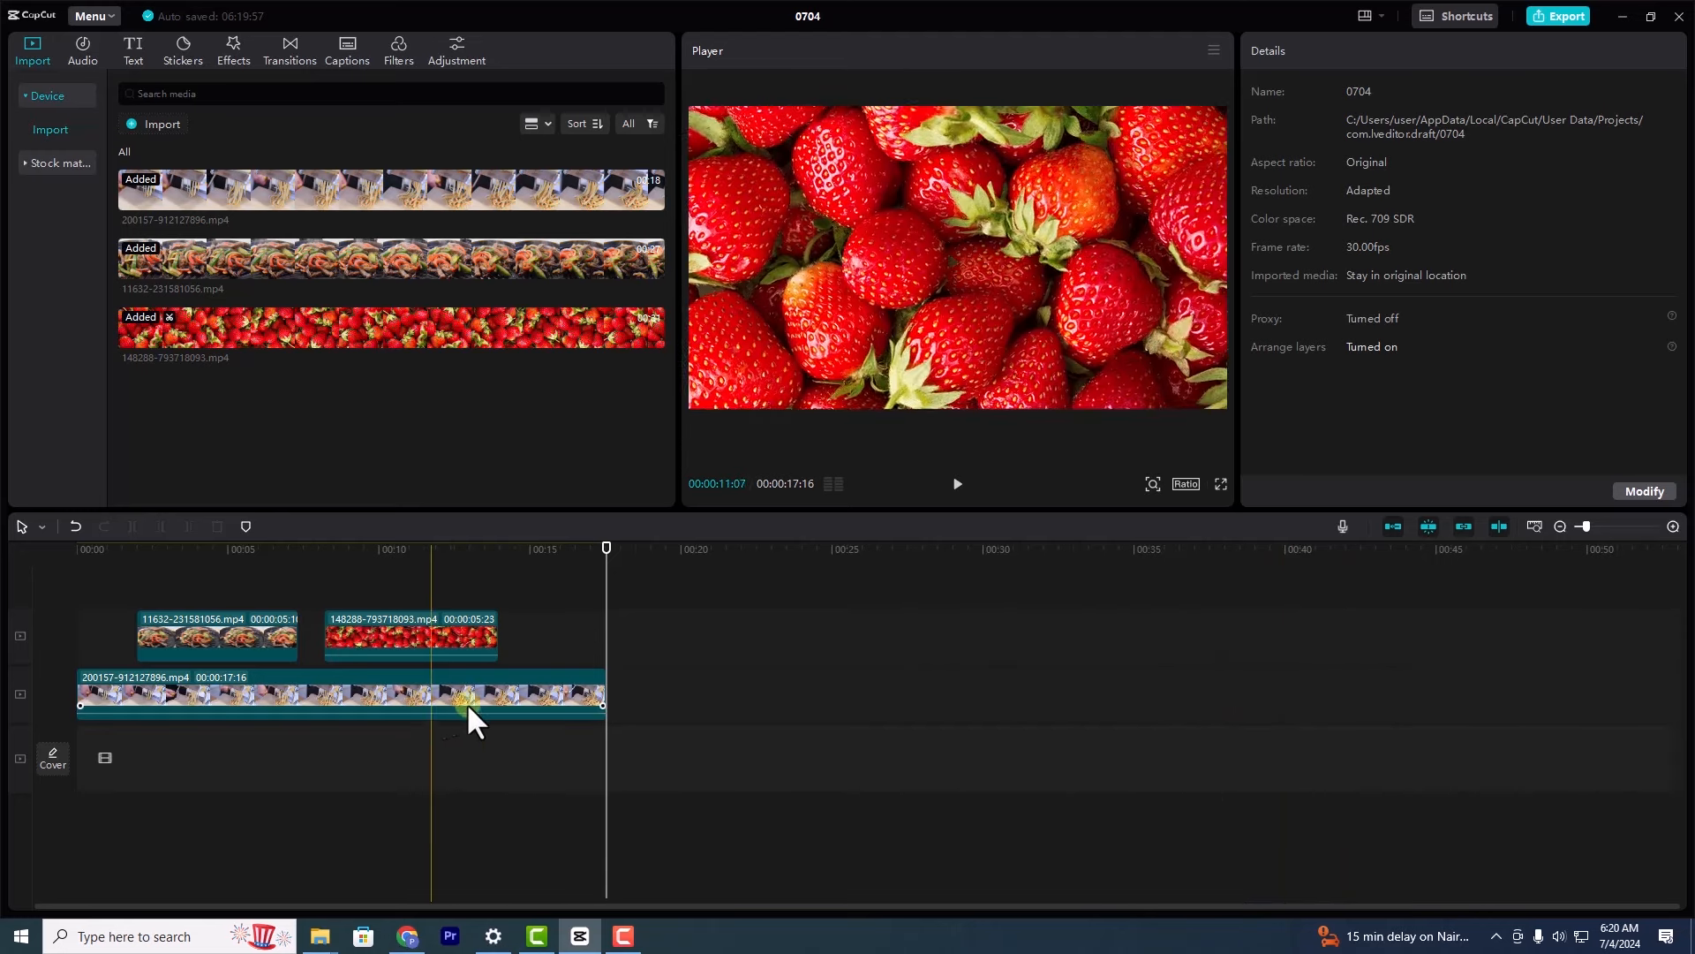
pyautogui.click(377, 733)
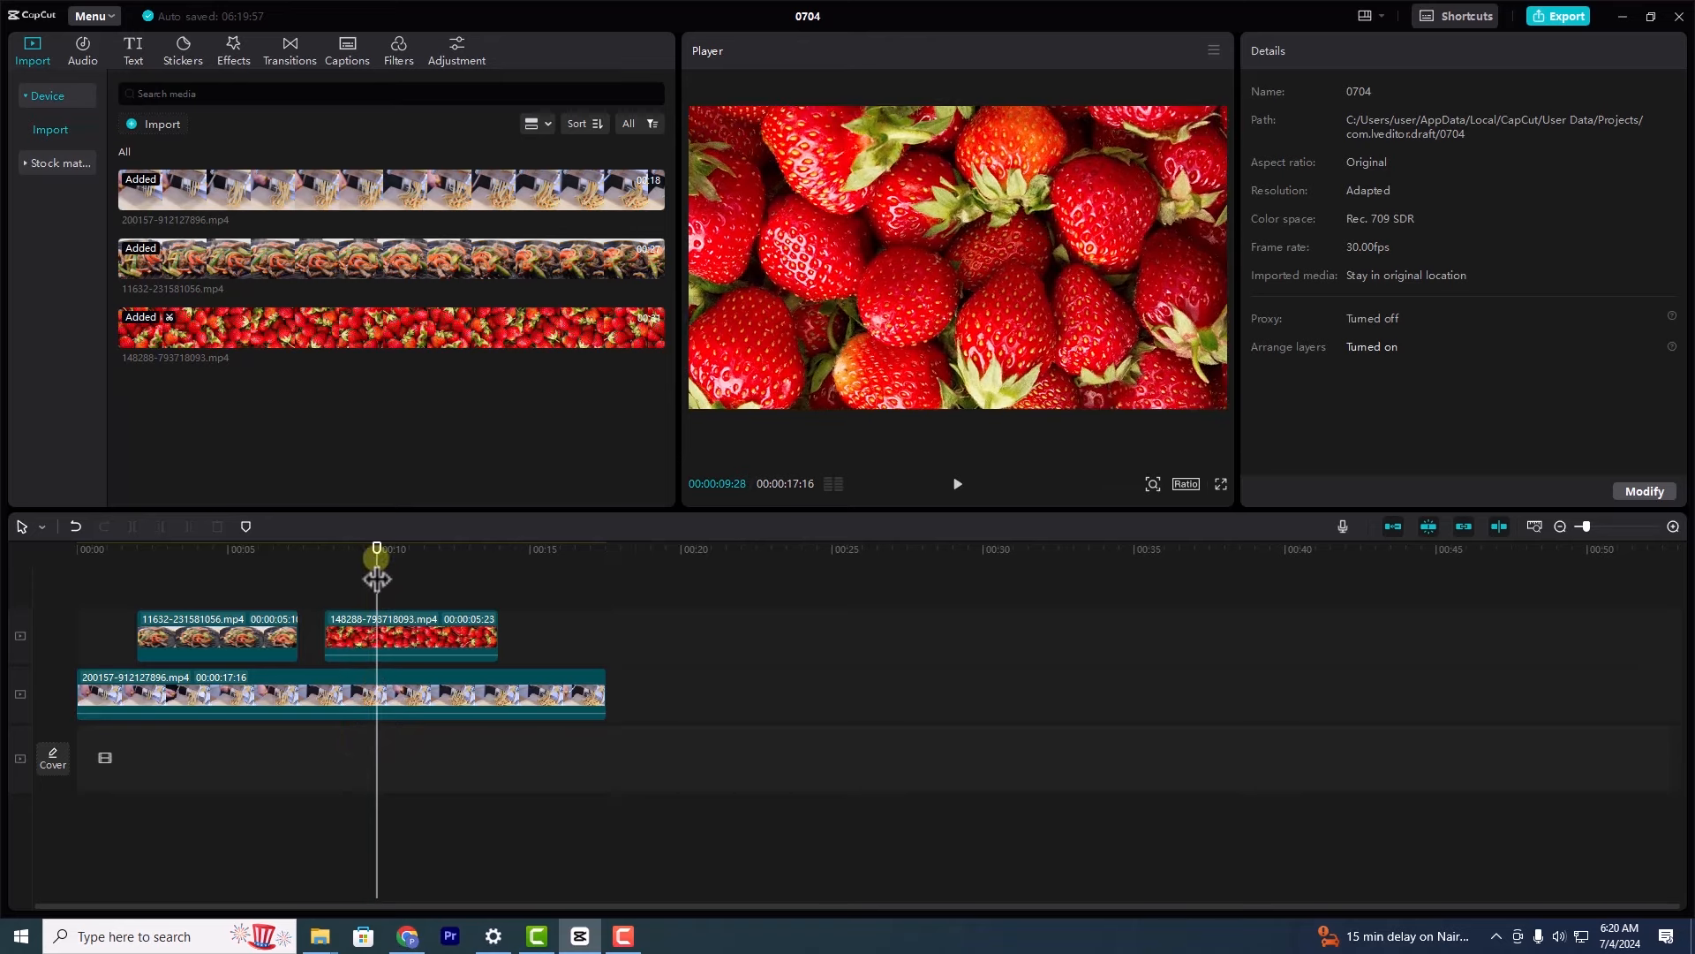
pyautogui.click(248, 711)
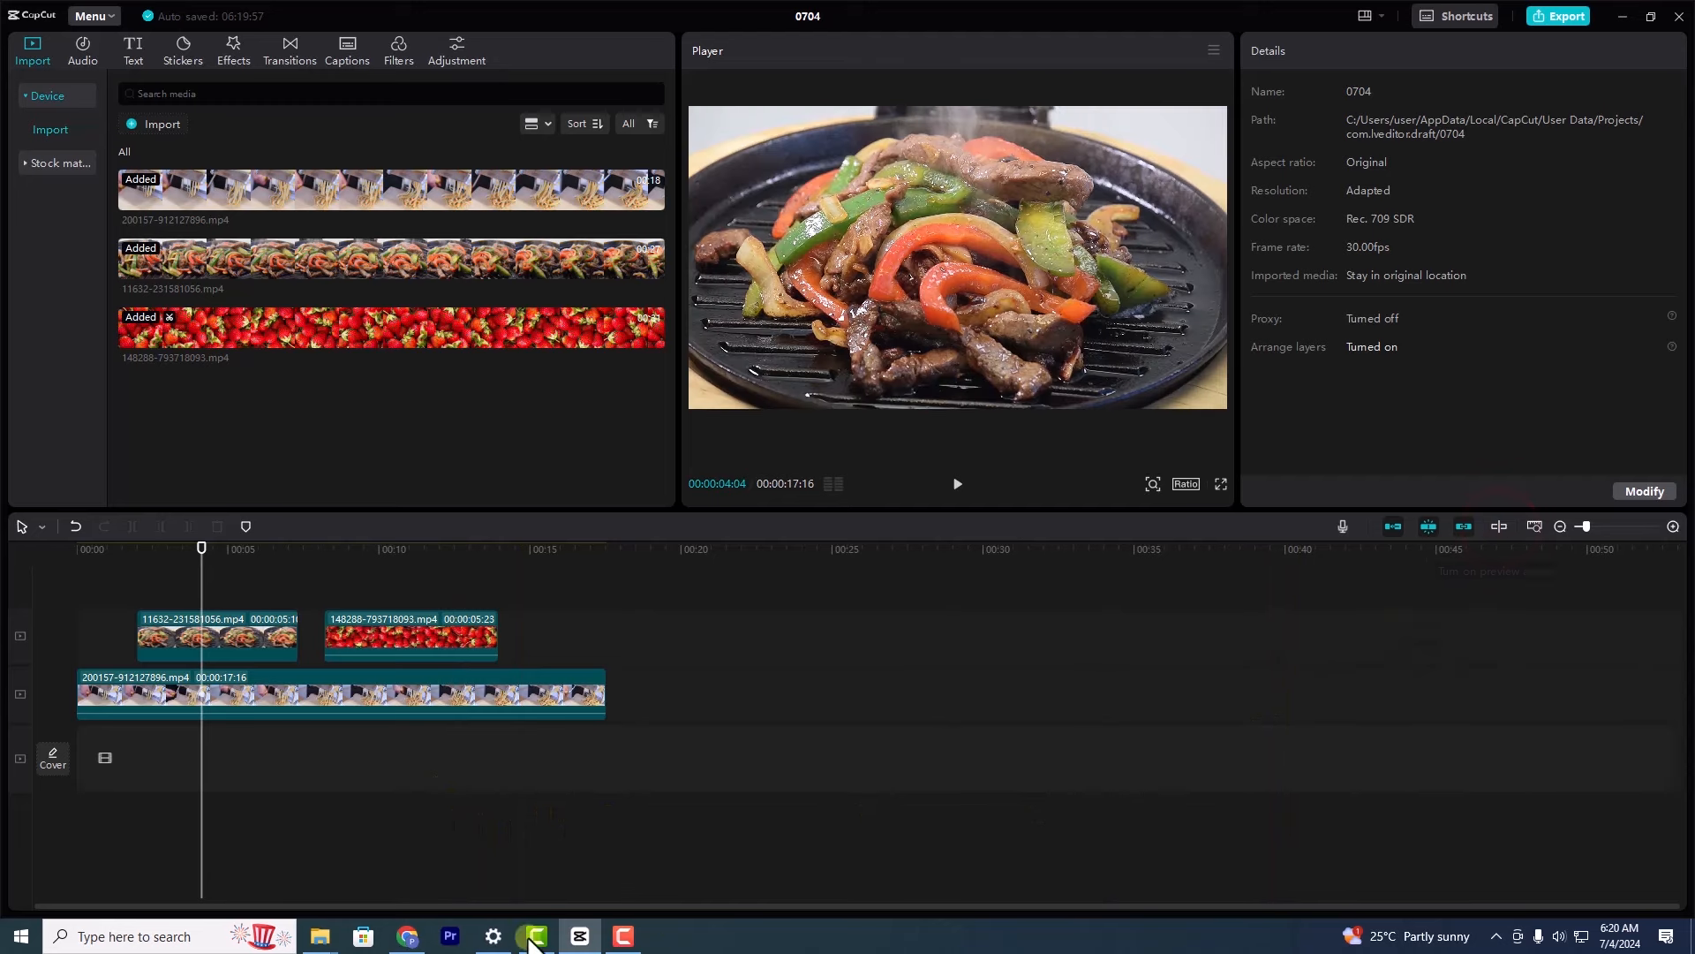
# Select the stir-fry clip 11632-231581056.mp4 and move the playhead to 00:00:02:21
pyautogui.click(413, 623)
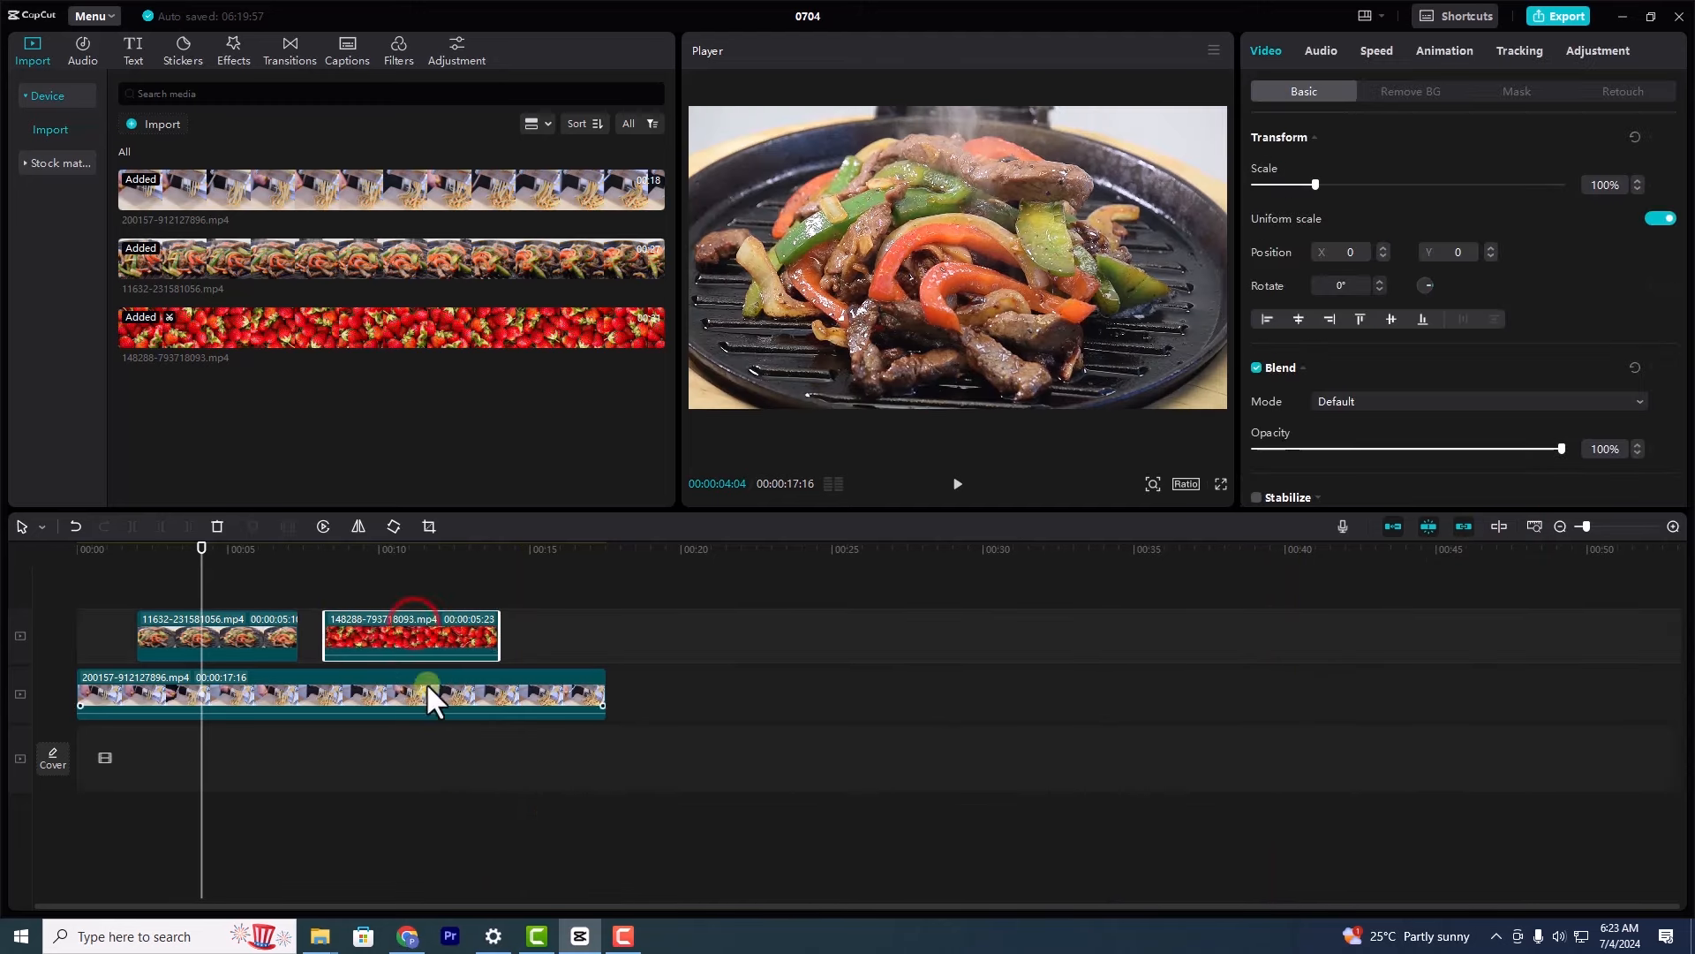
pyautogui.click(266, 637)
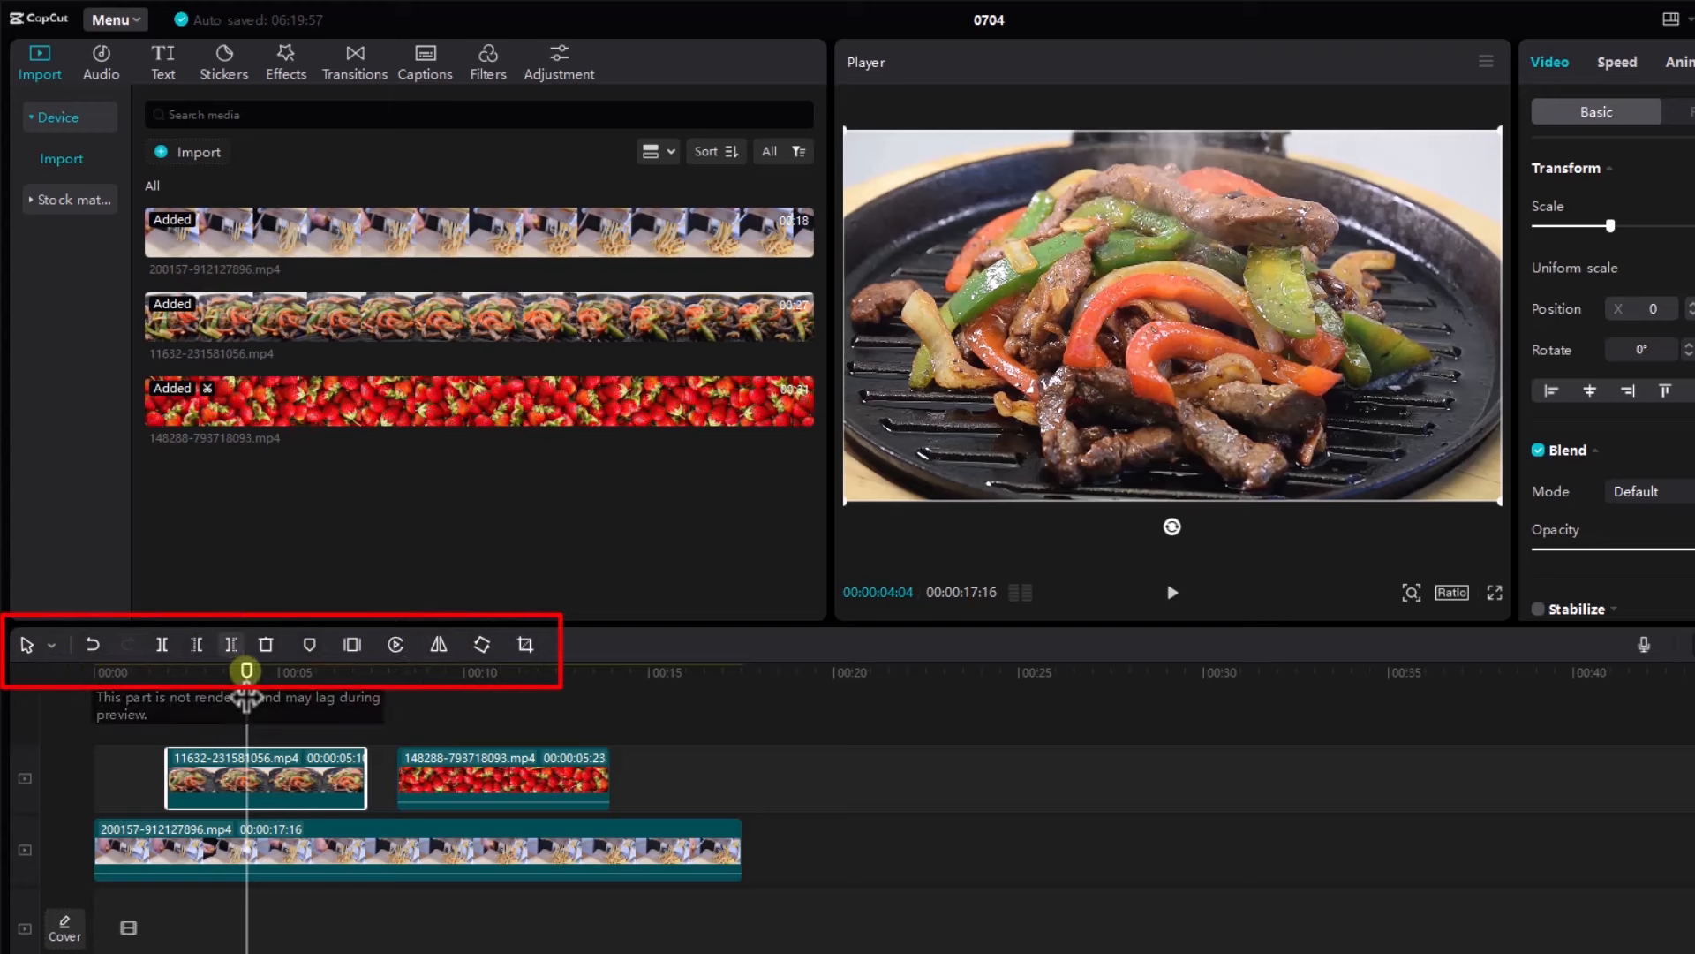
pyautogui.moveTo(245, 691); pyautogui.dragTo(193, 691)
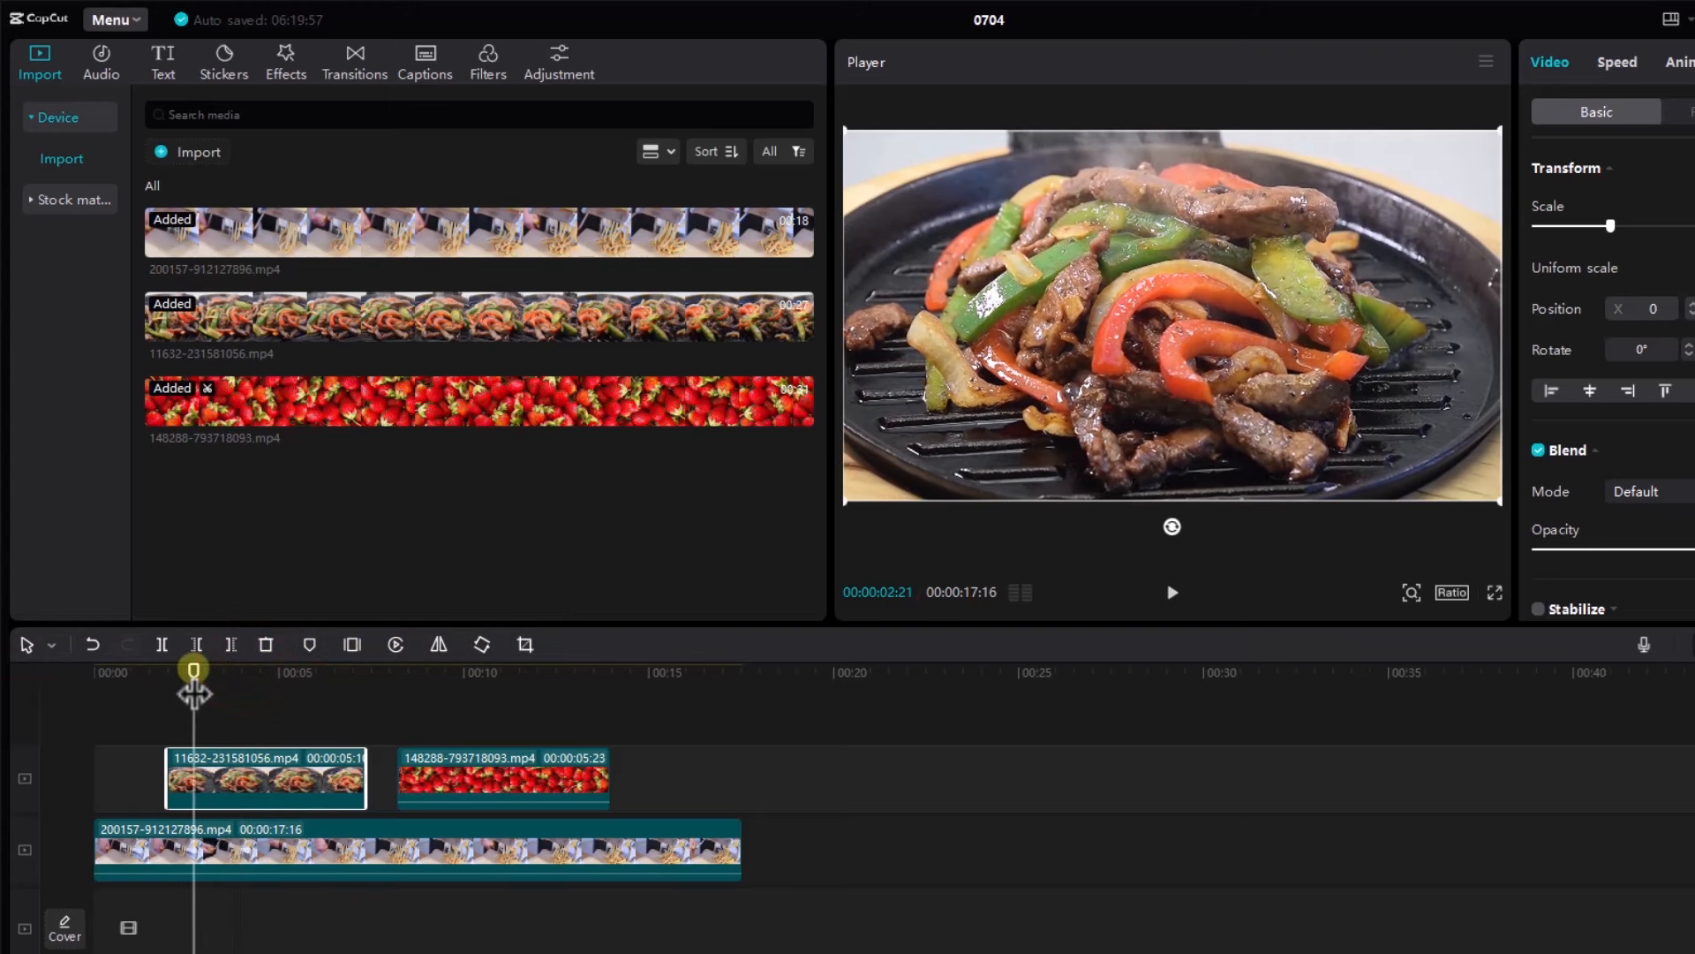
# With the Select tool, shift the strawberry clip later to start just before 00:10 and the stir-fry clip slightly earlier, leaving the stir-fry clip selected
pyautogui.click(49, 645)
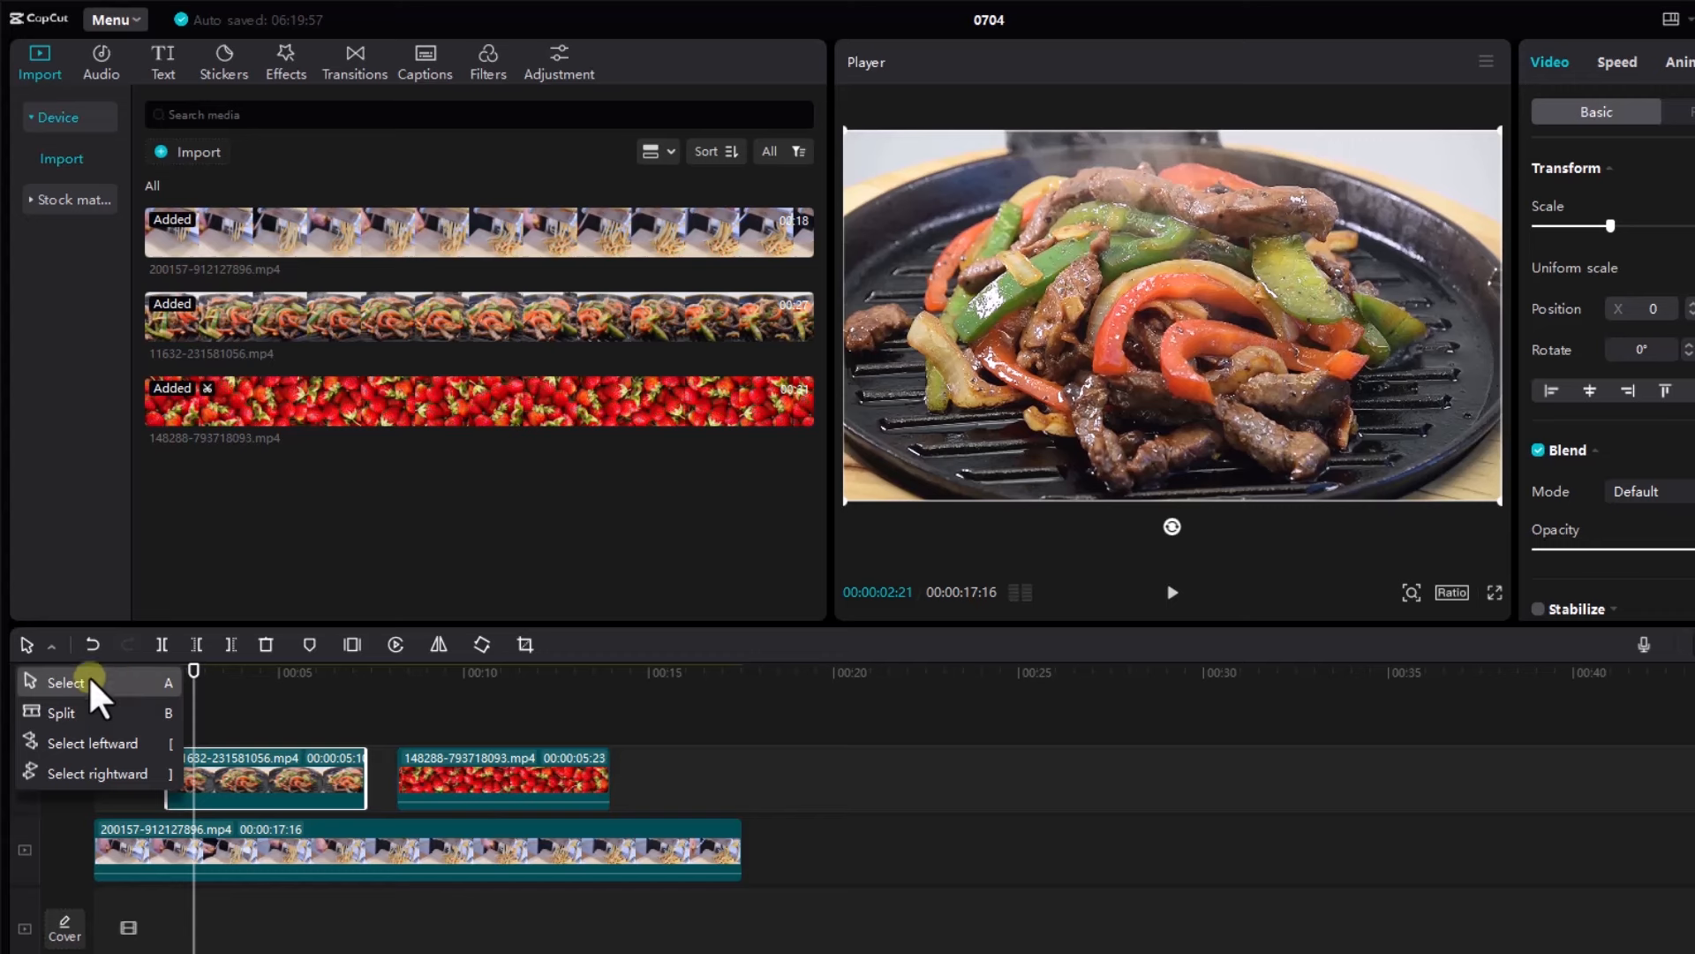
pyautogui.moveTo(476, 791); pyautogui.dragTo(528, 776)
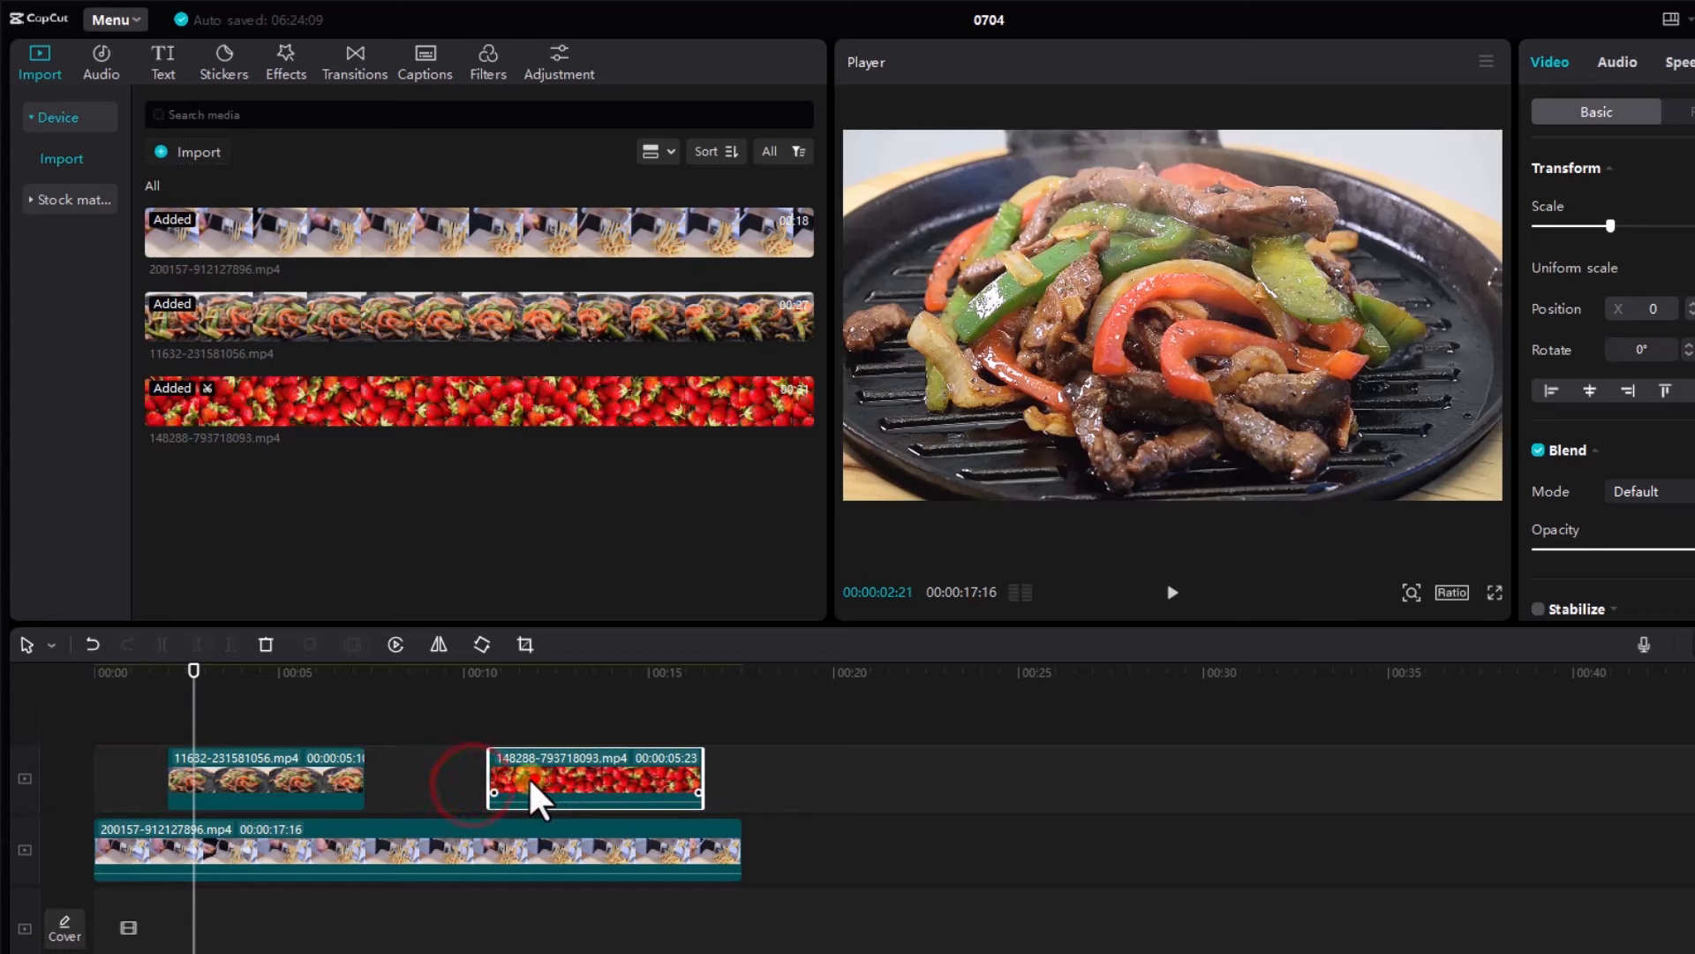
pyautogui.moveTo(346, 771); pyautogui.dragTo(339, 770)
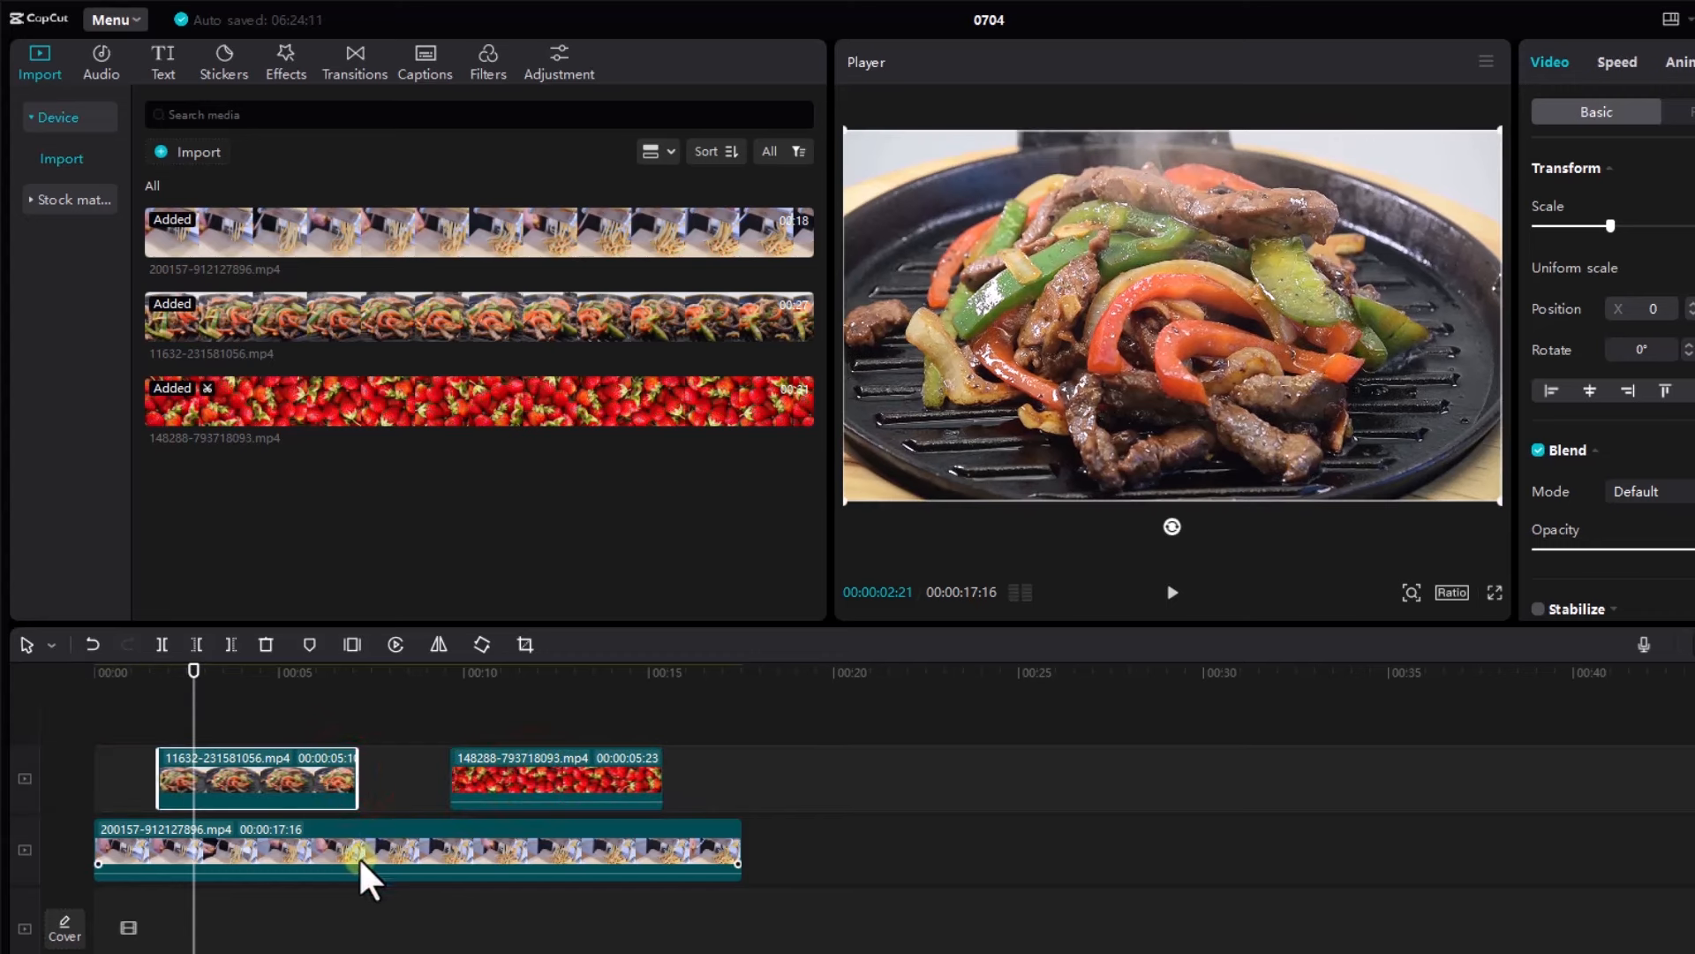
pyautogui.click(358, 857)
pyautogui.click(273, 780)
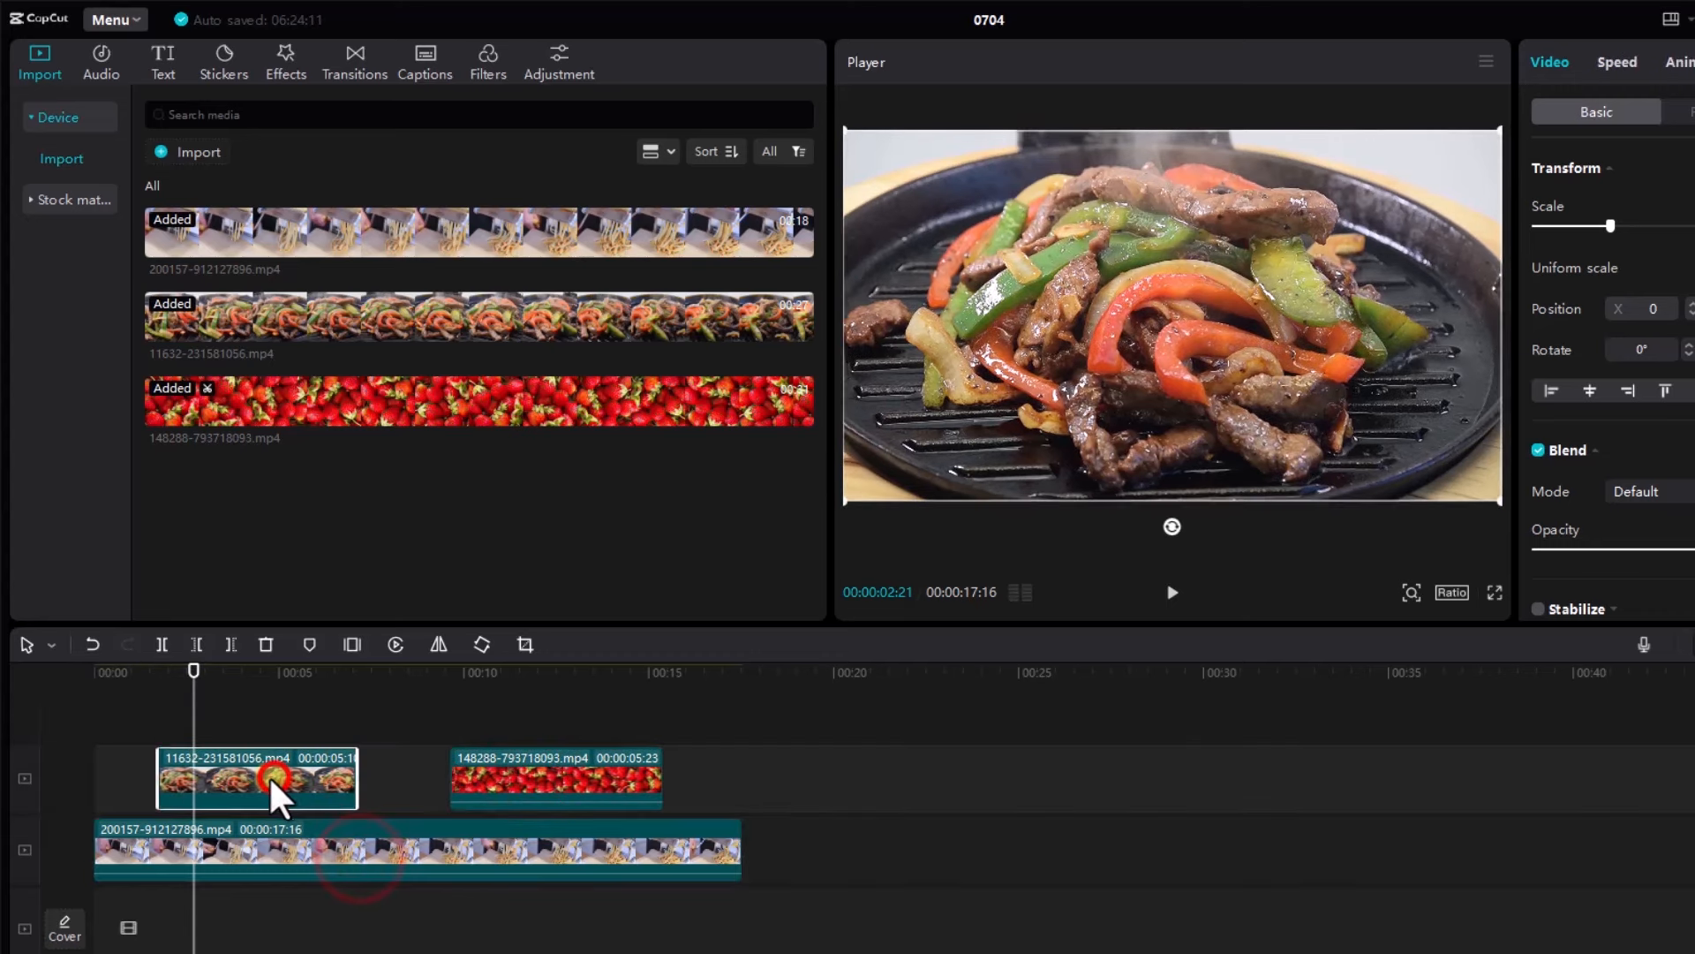
# Split the stir-fry clip 11632-231581056.mp4 at about 3.5 seconds on the timeline and move its two pieces apart
pyautogui.click(48, 644)
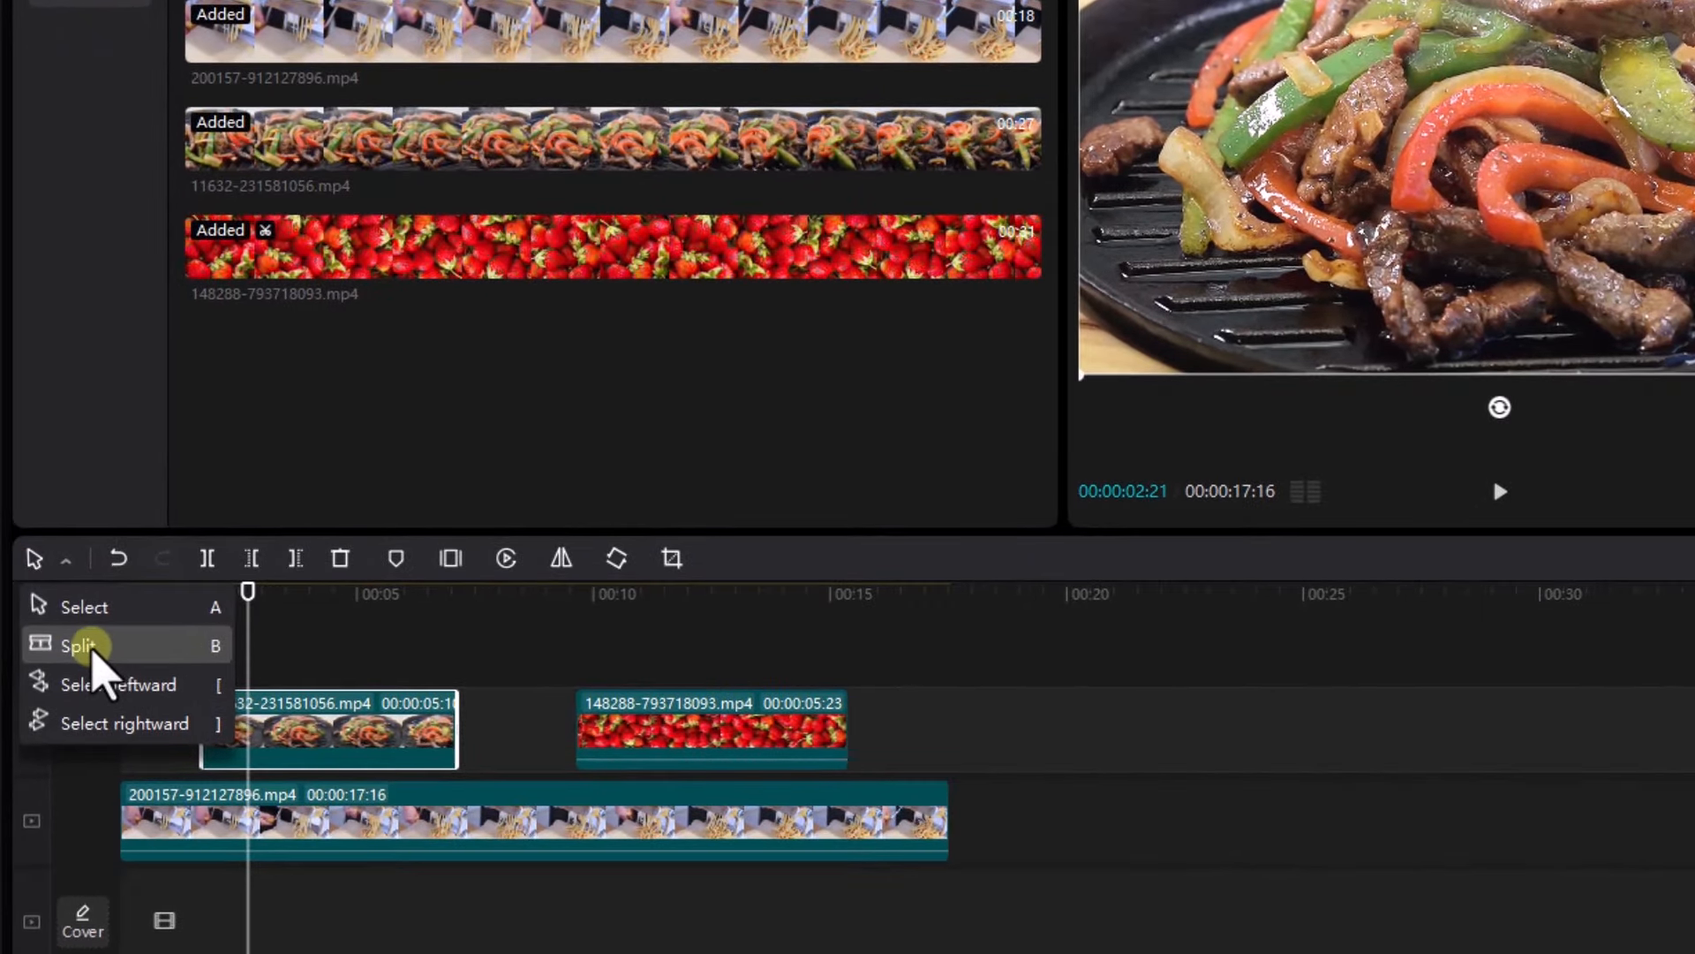
pyautogui.click(96, 649)
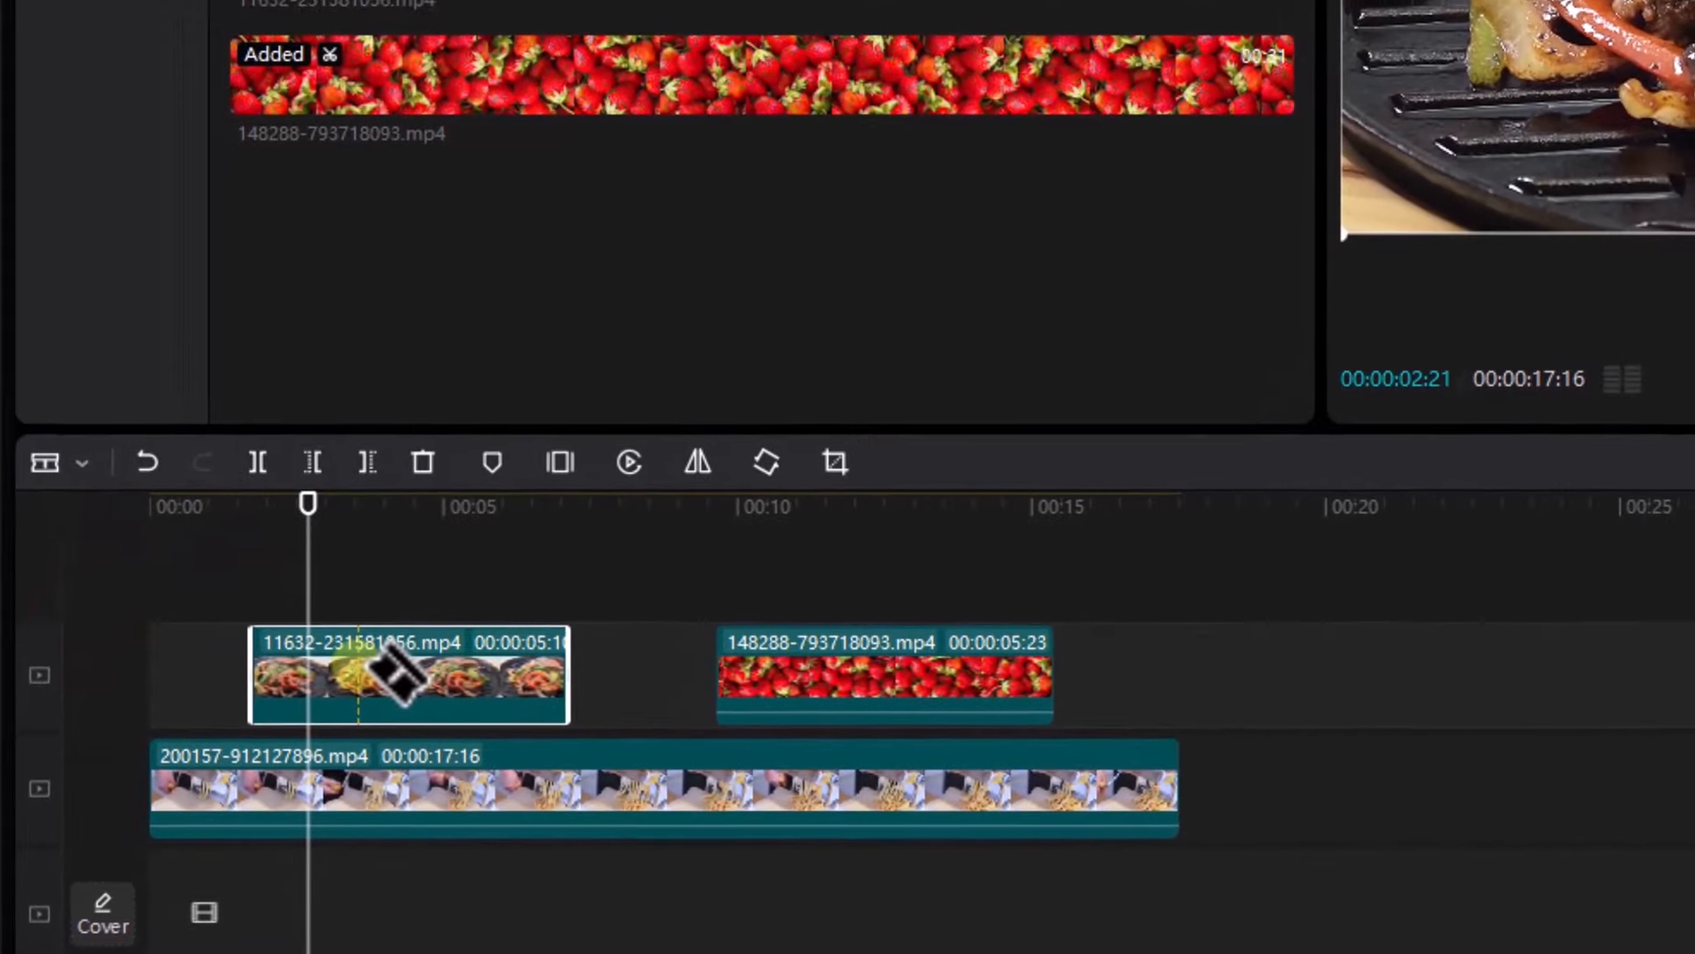
pyautogui.click(356, 666)
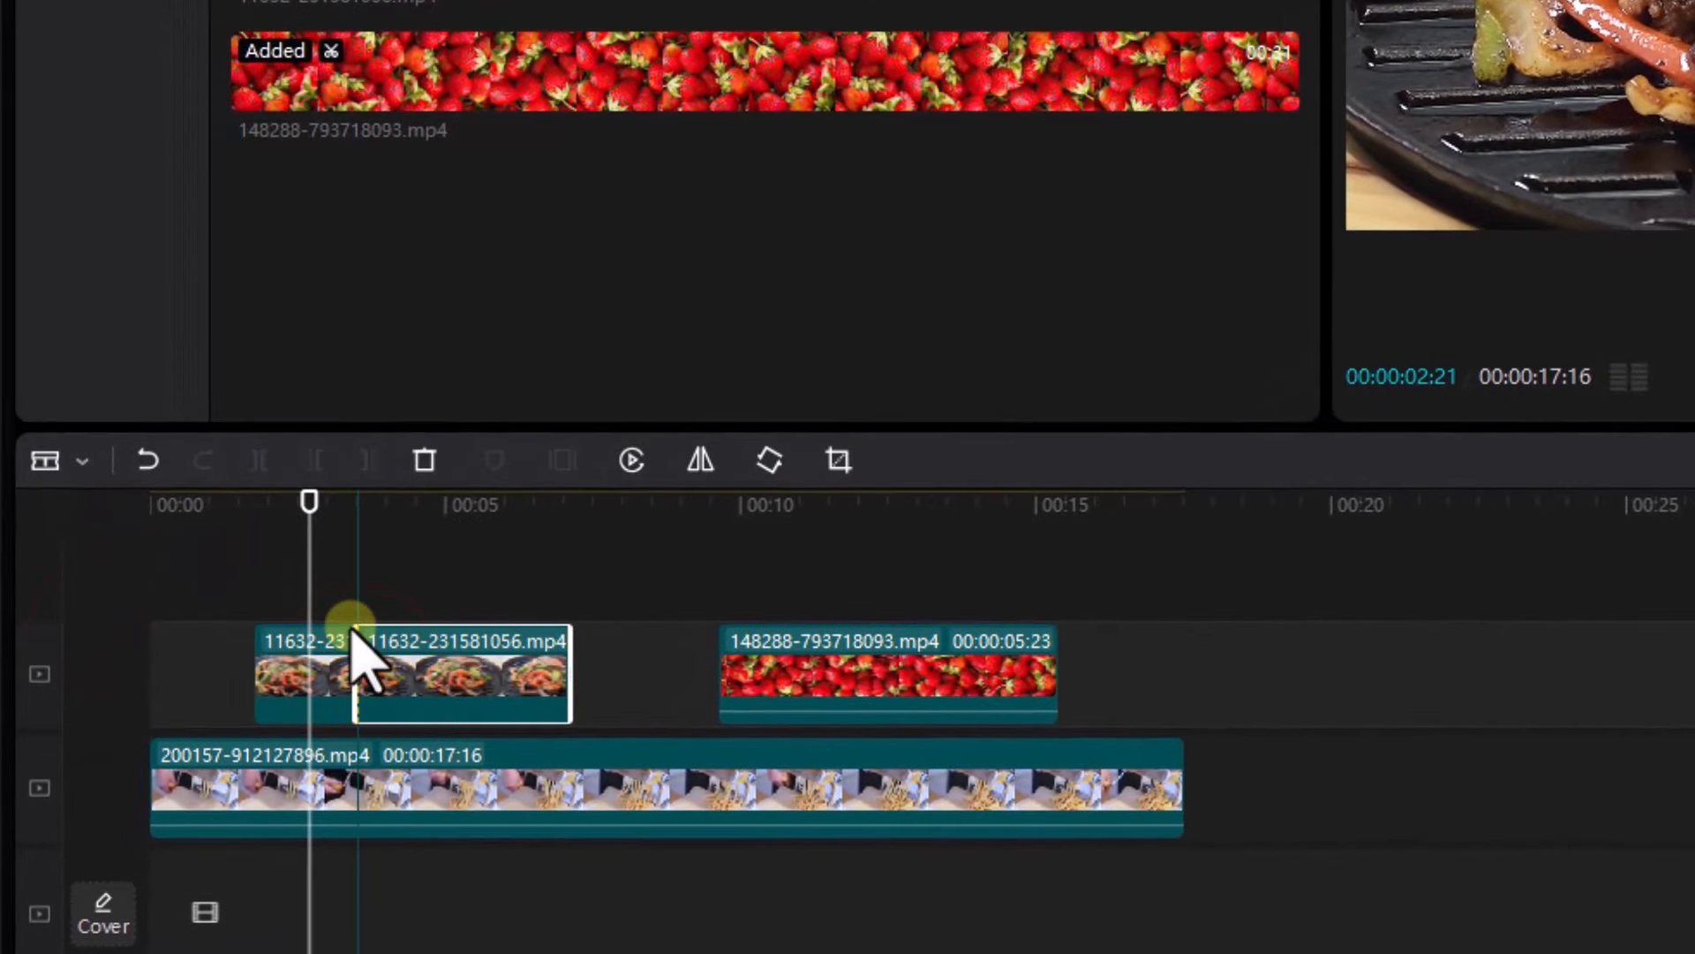
pyautogui.press('a')
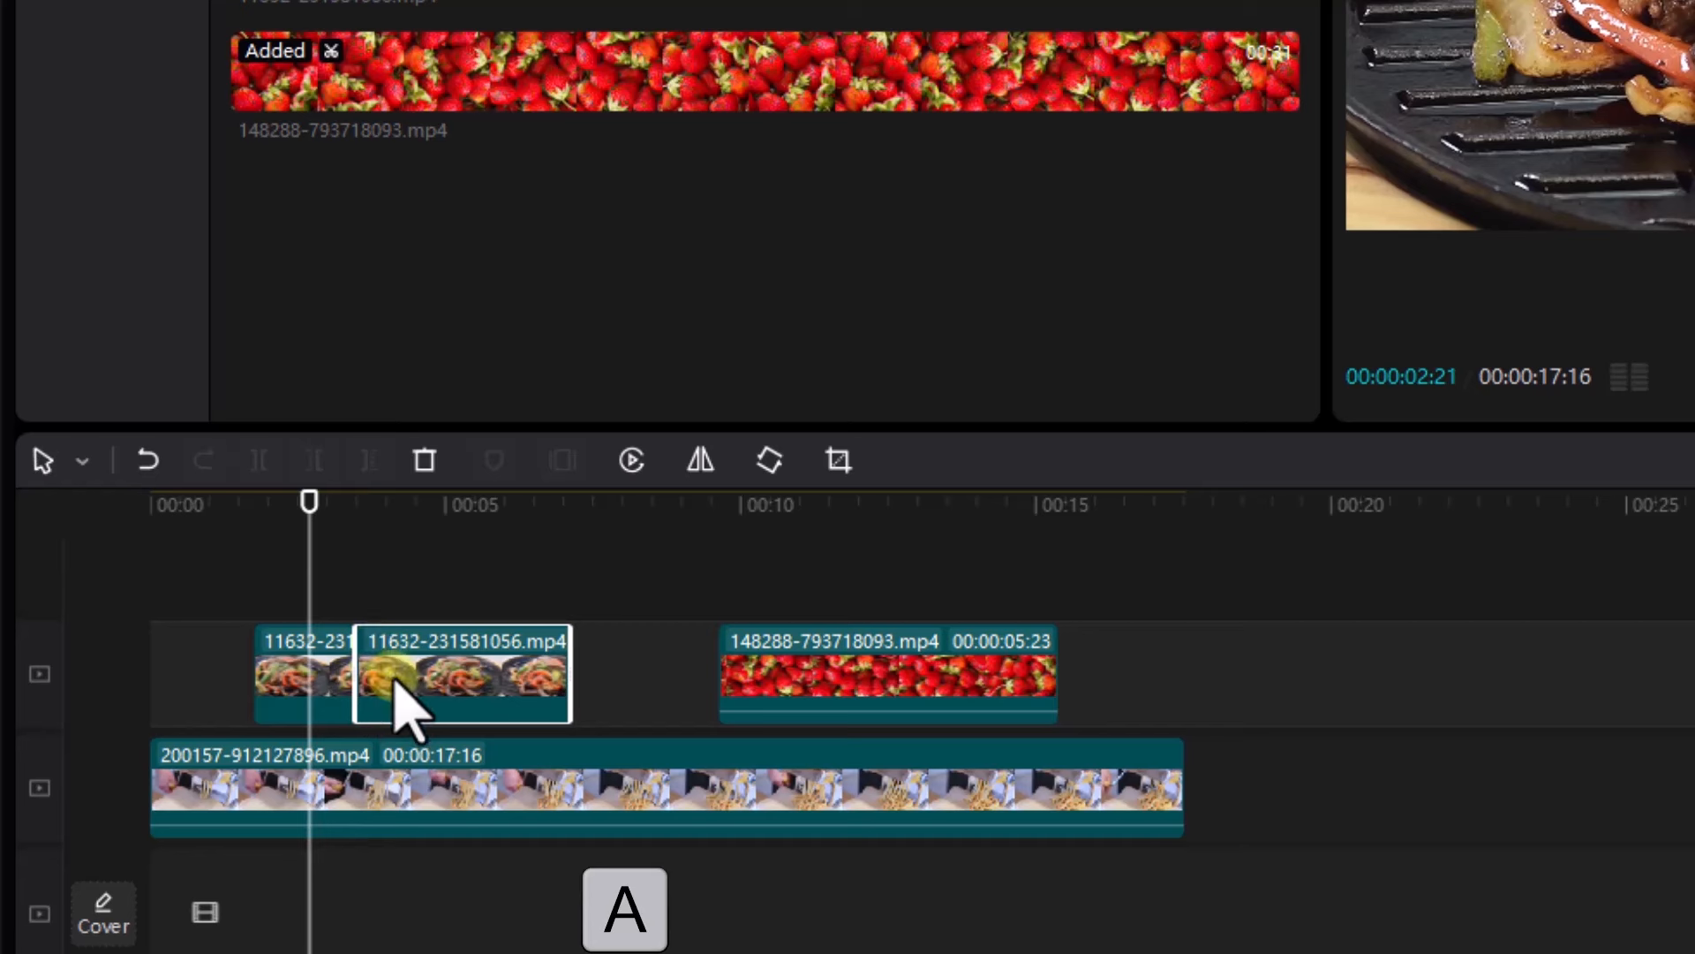
pyautogui.moveTo(395, 685); pyautogui.dragTo(450, 693)
pyautogui.moveTo(338, 678); pyautogui.dragTo(351, 679)
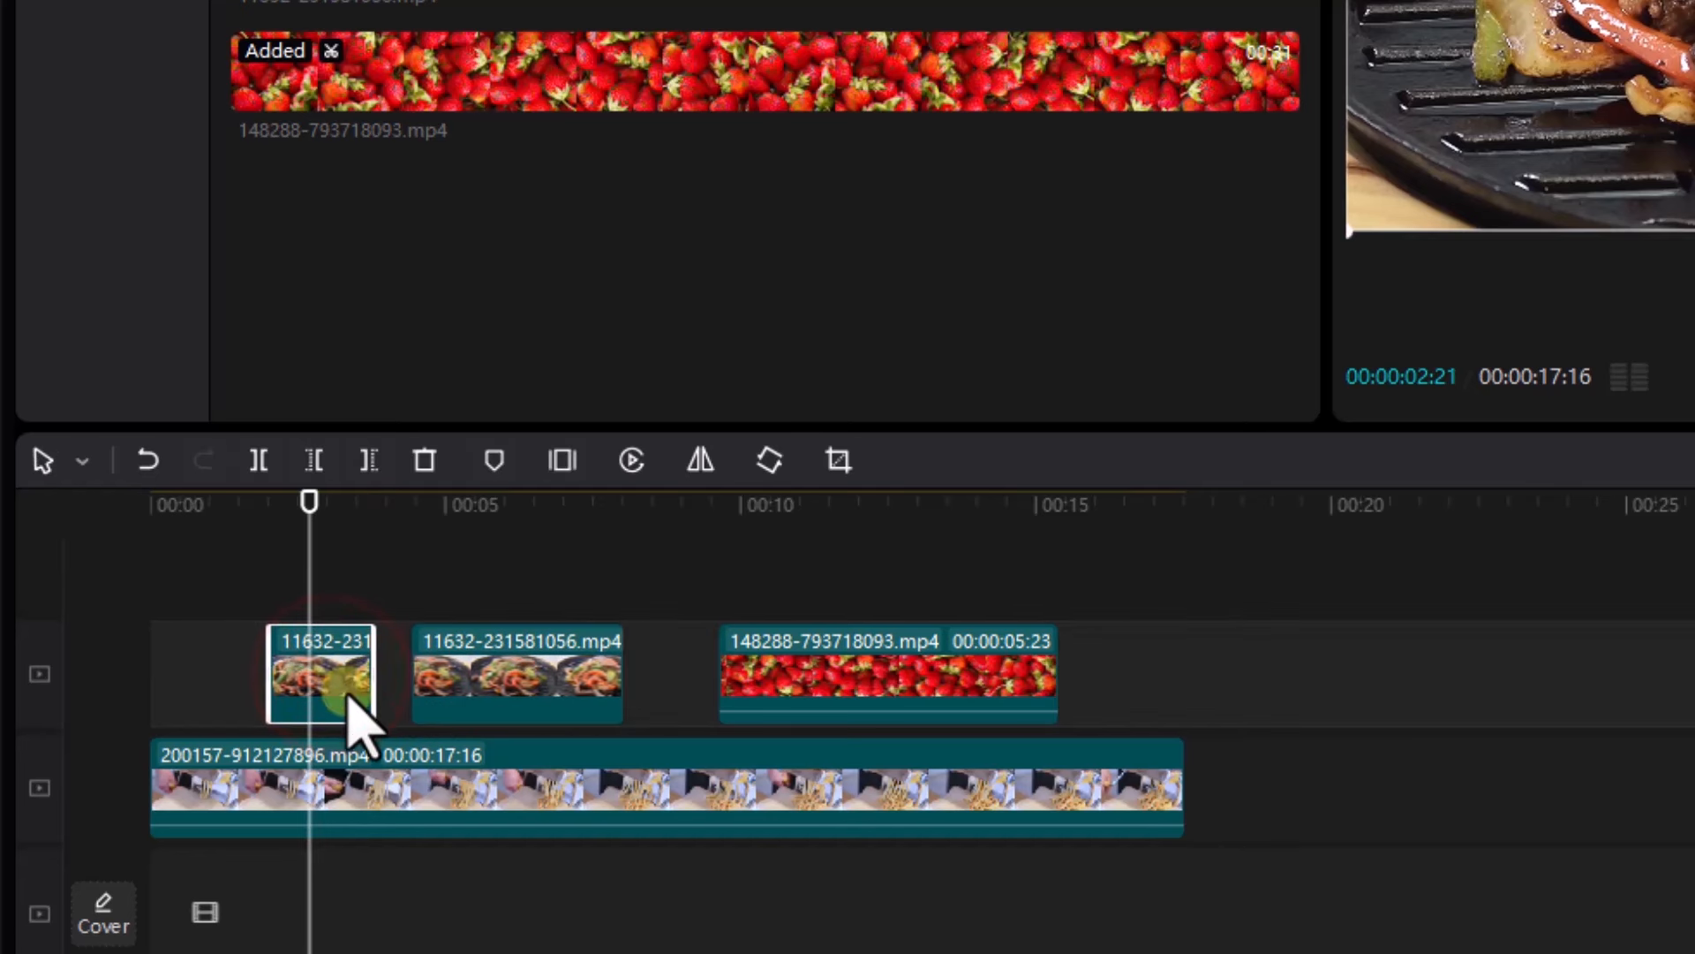
# Split the strawberry clip 148288-793718093.mp4 at about 12 seconds on the timeline, and return to the Select tool
pyautogui.click(813, 680)
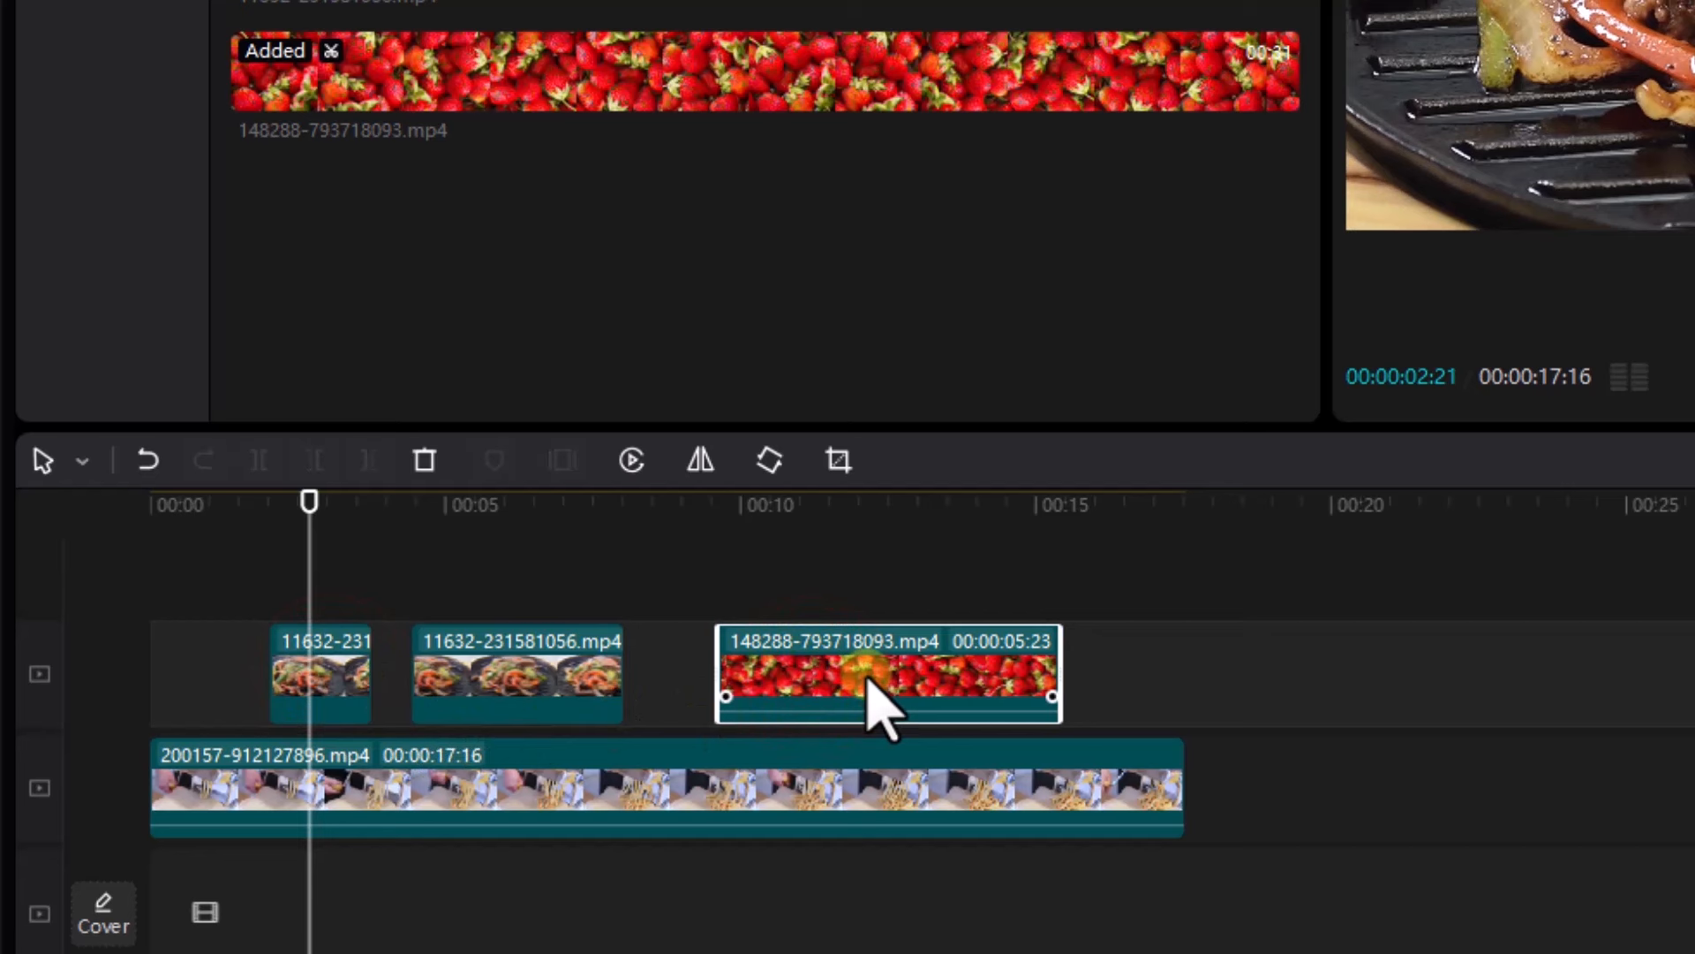
pyautogui.press('b')
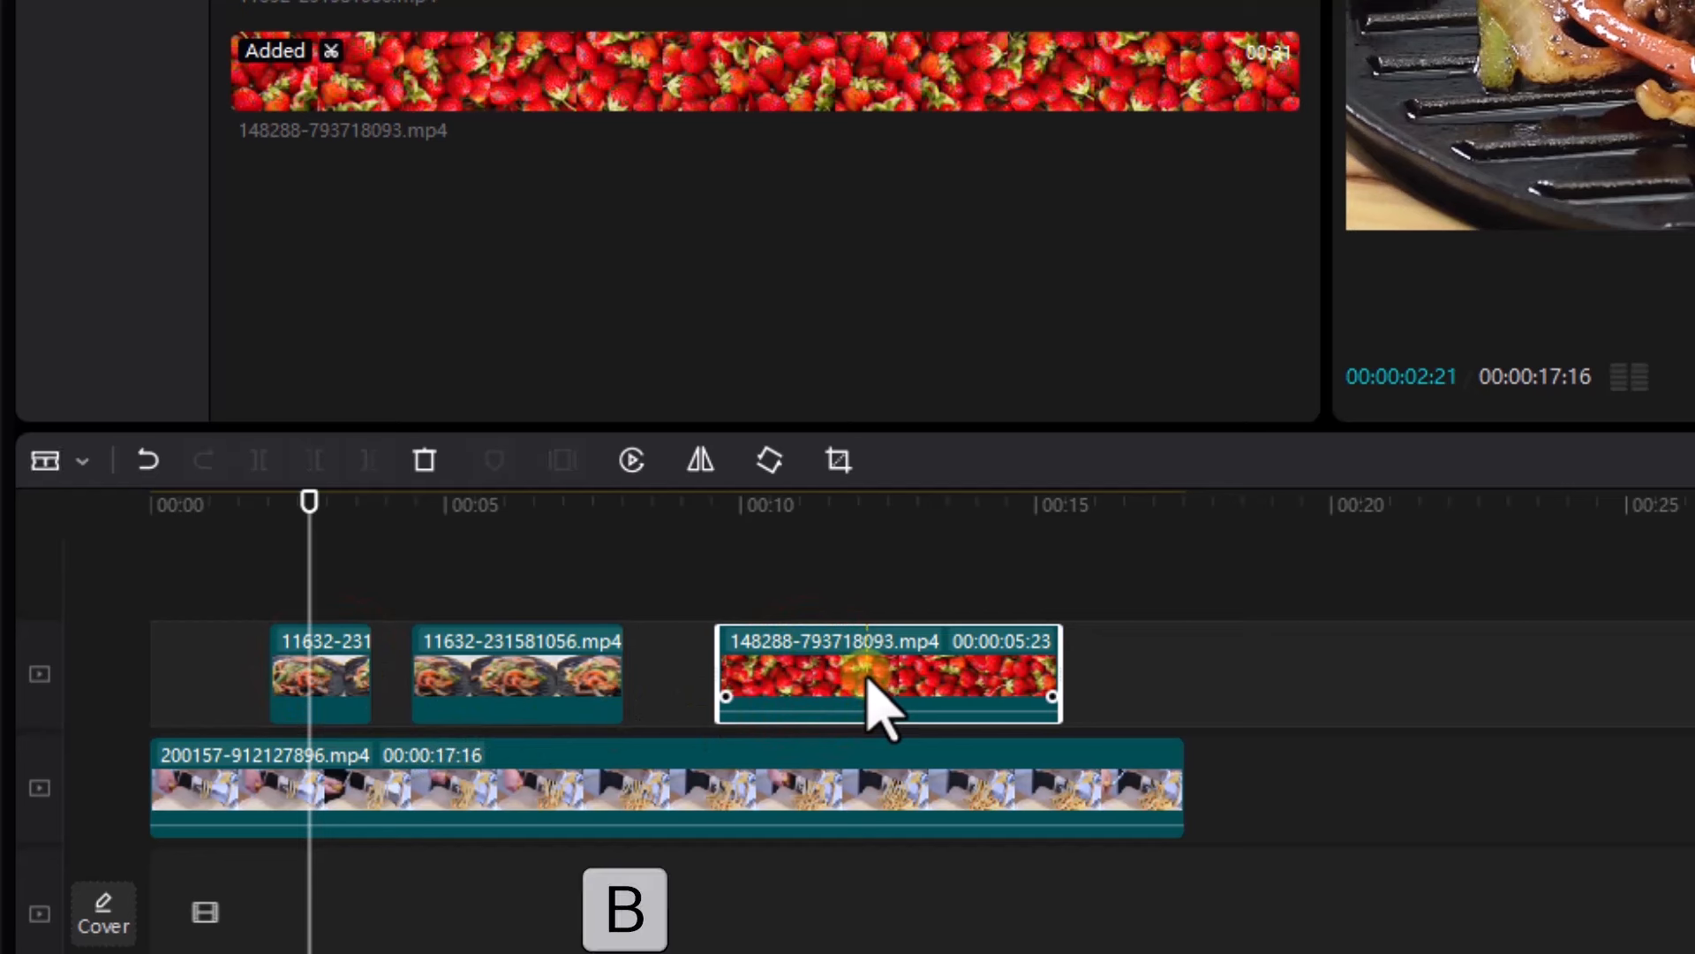
pyautogui.click(865, 675)
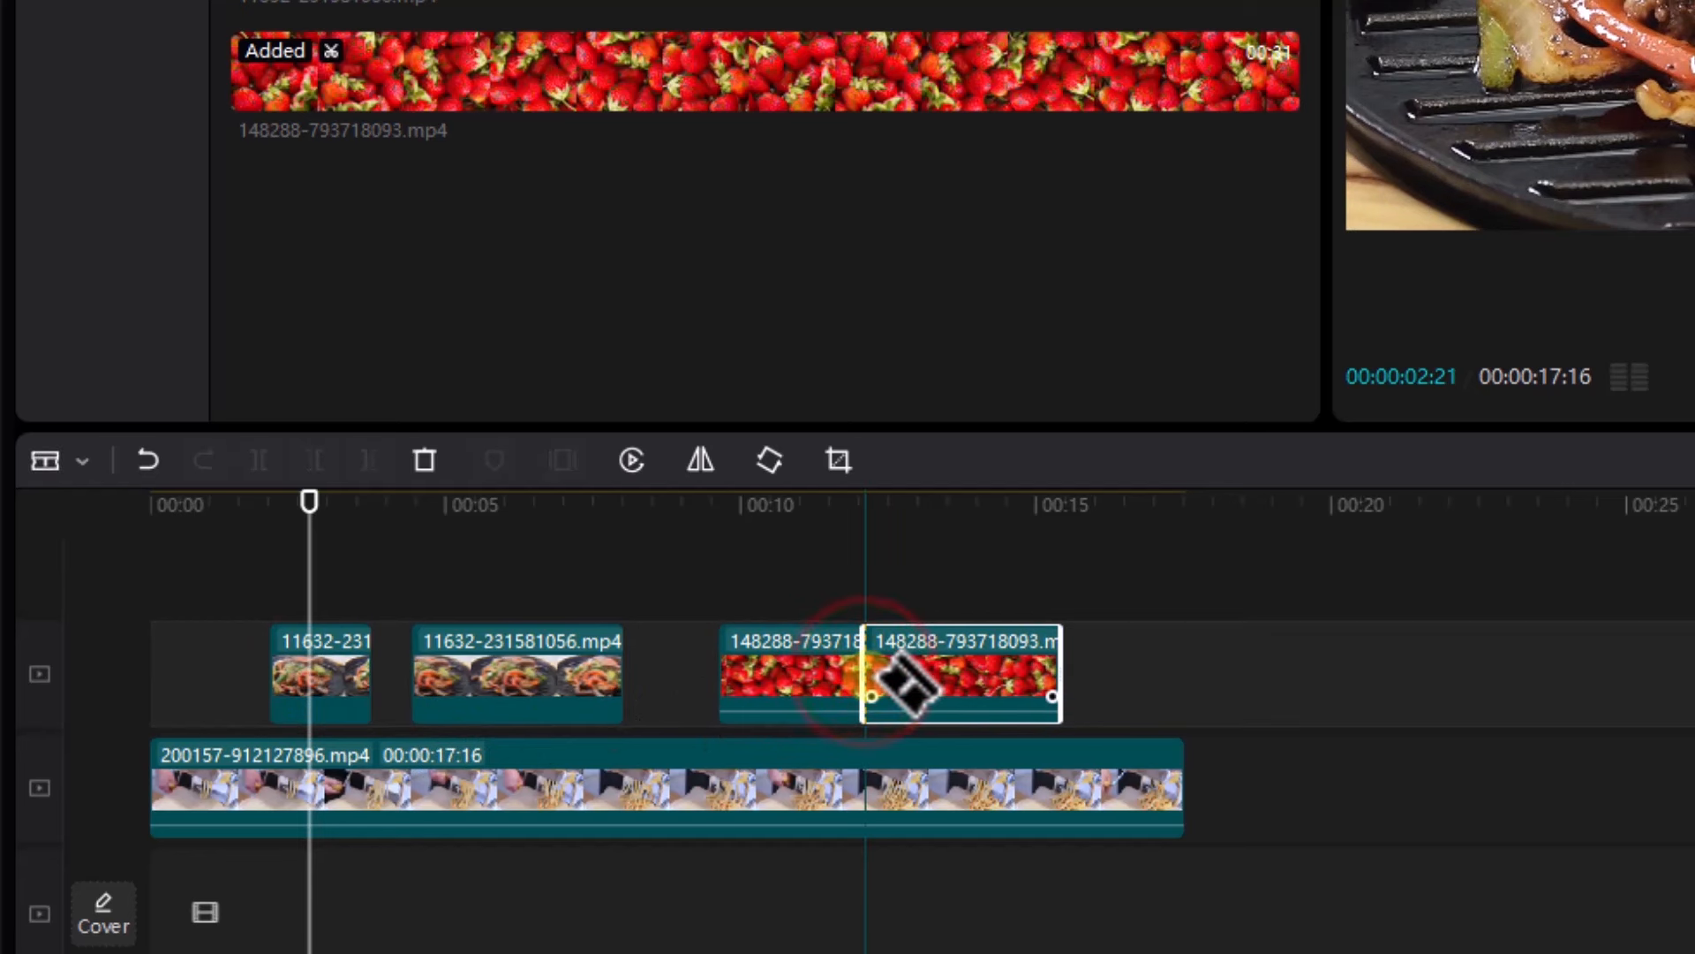
pyautogui.press('a')
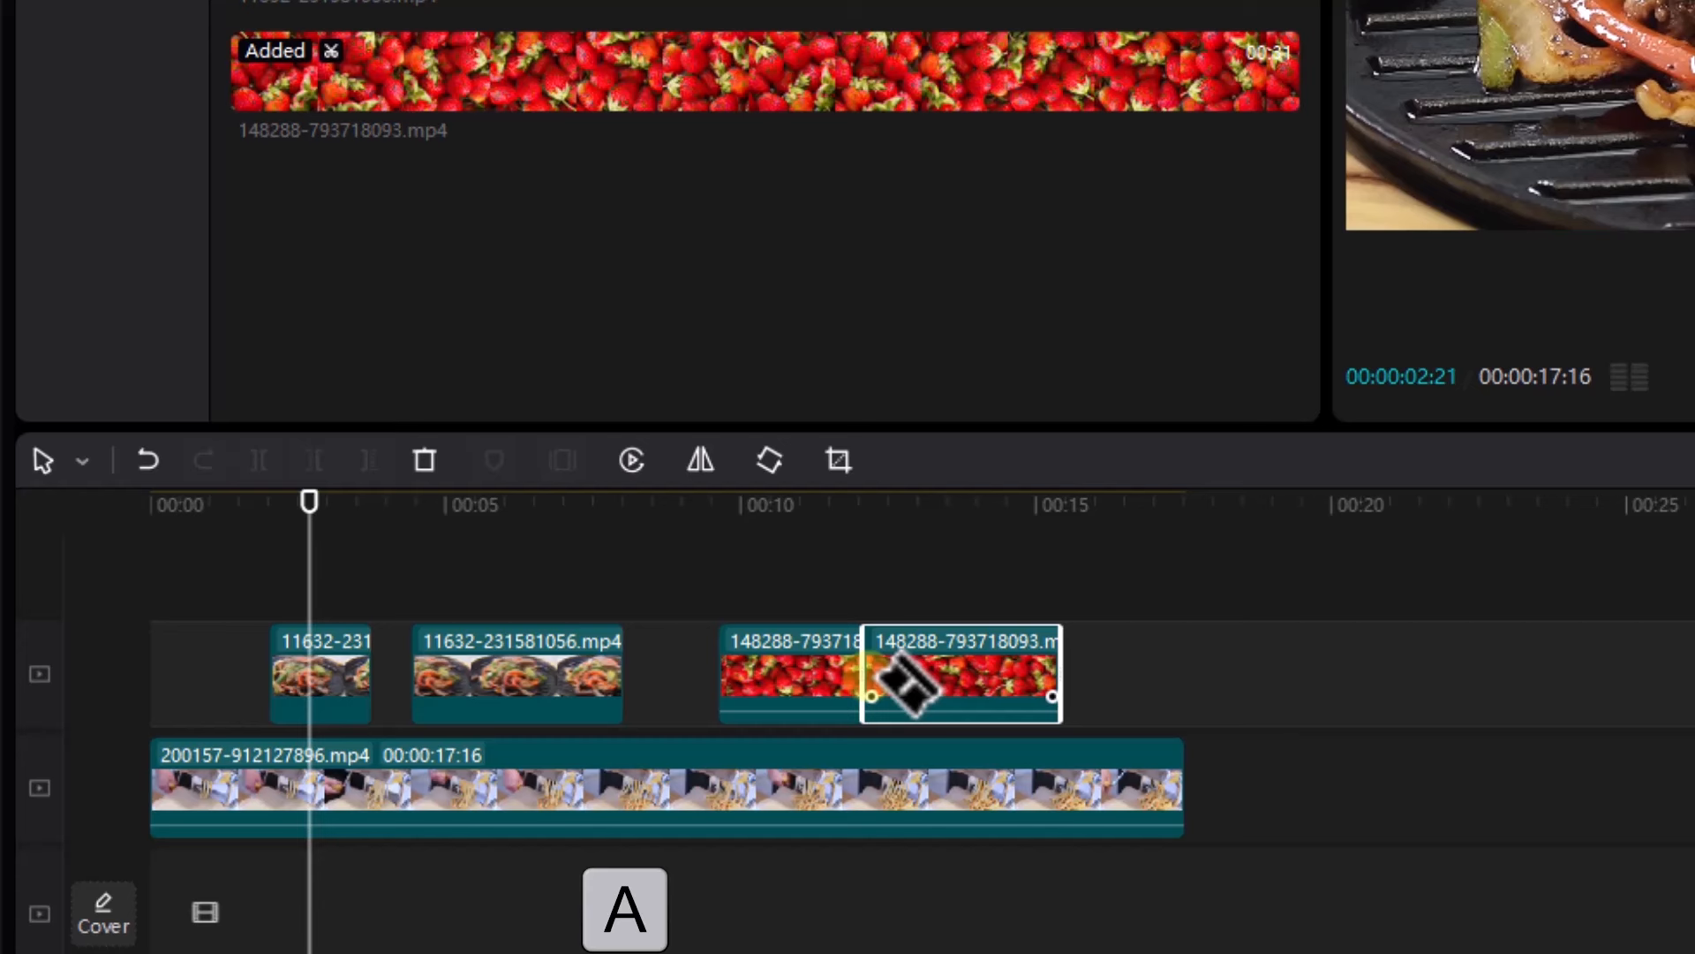
# Move the two strawberry pieces apart, shifting the first piece slightly earlier and the second one later on the track
pyautogui.moveTo(919, 671); pyautogui.dragTo(1015, 681)
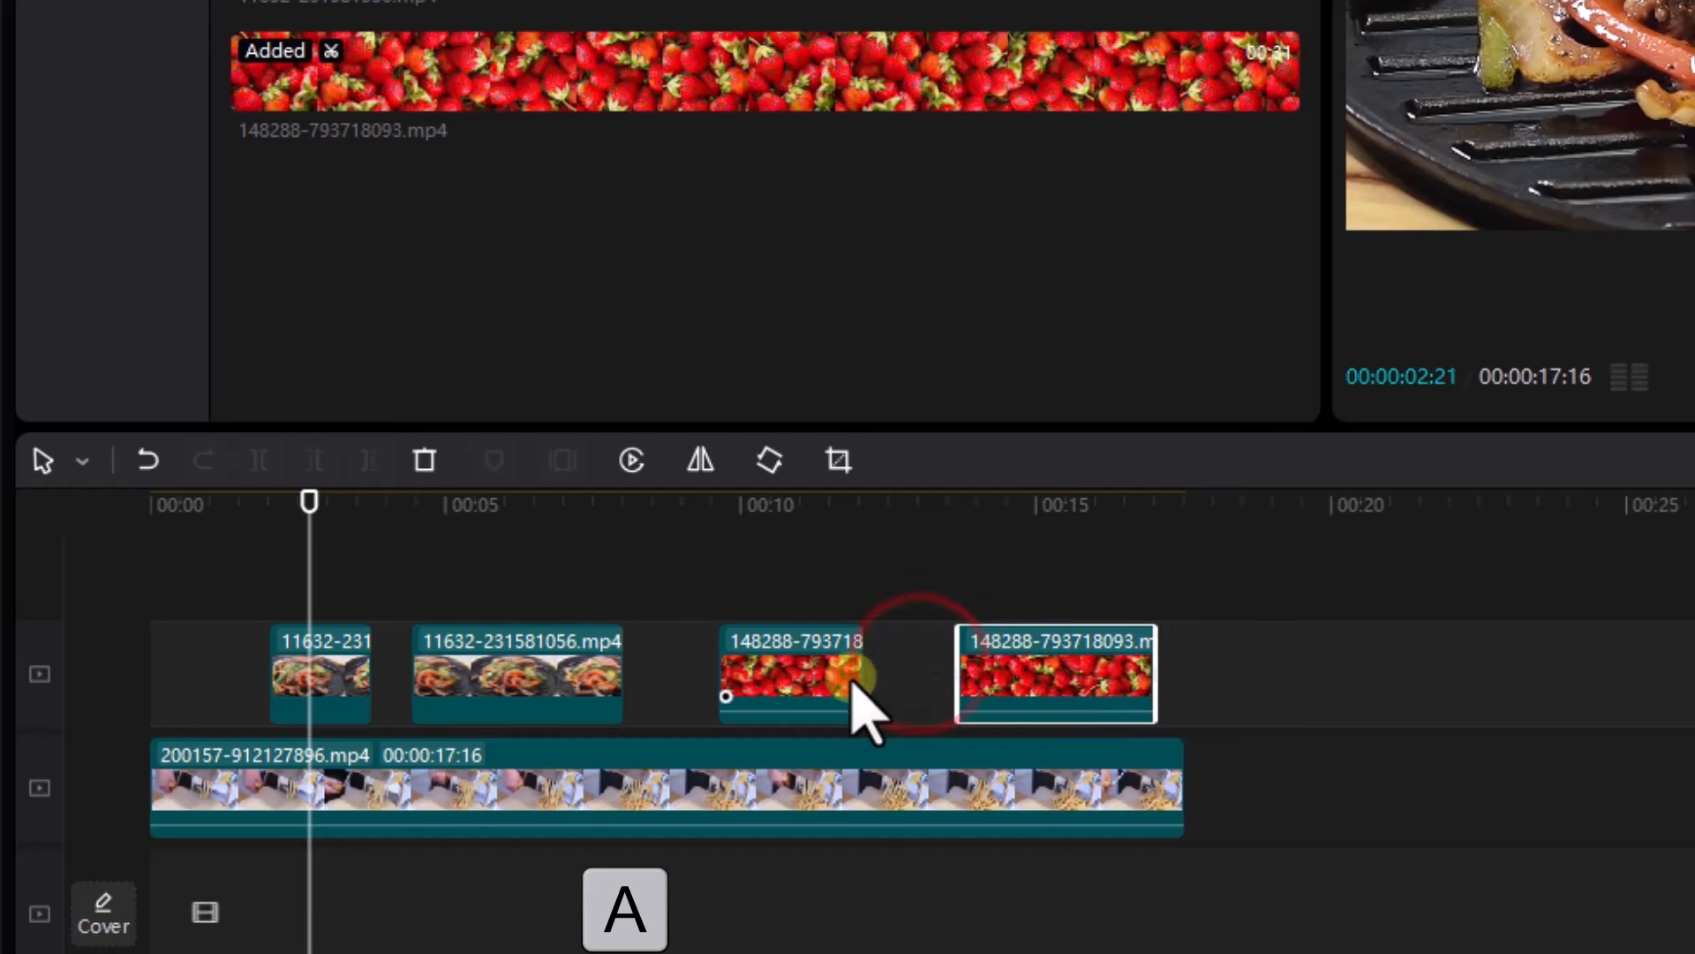
pyautogui.moveTo(860, 710)
pyautogui.mouseDown()
pyautogui.moveTo(825, 692)
pyautogui.moveTo(832, 706)
pyautogui.mouseUp()
pyautogui.moveTo(1051, 707); pyautogui.dragTo(1019, 713)
# Move the playhead to 00:00:08:06 and use Select leftward to select all clips starting before it
pyautogui.click(81, 460)
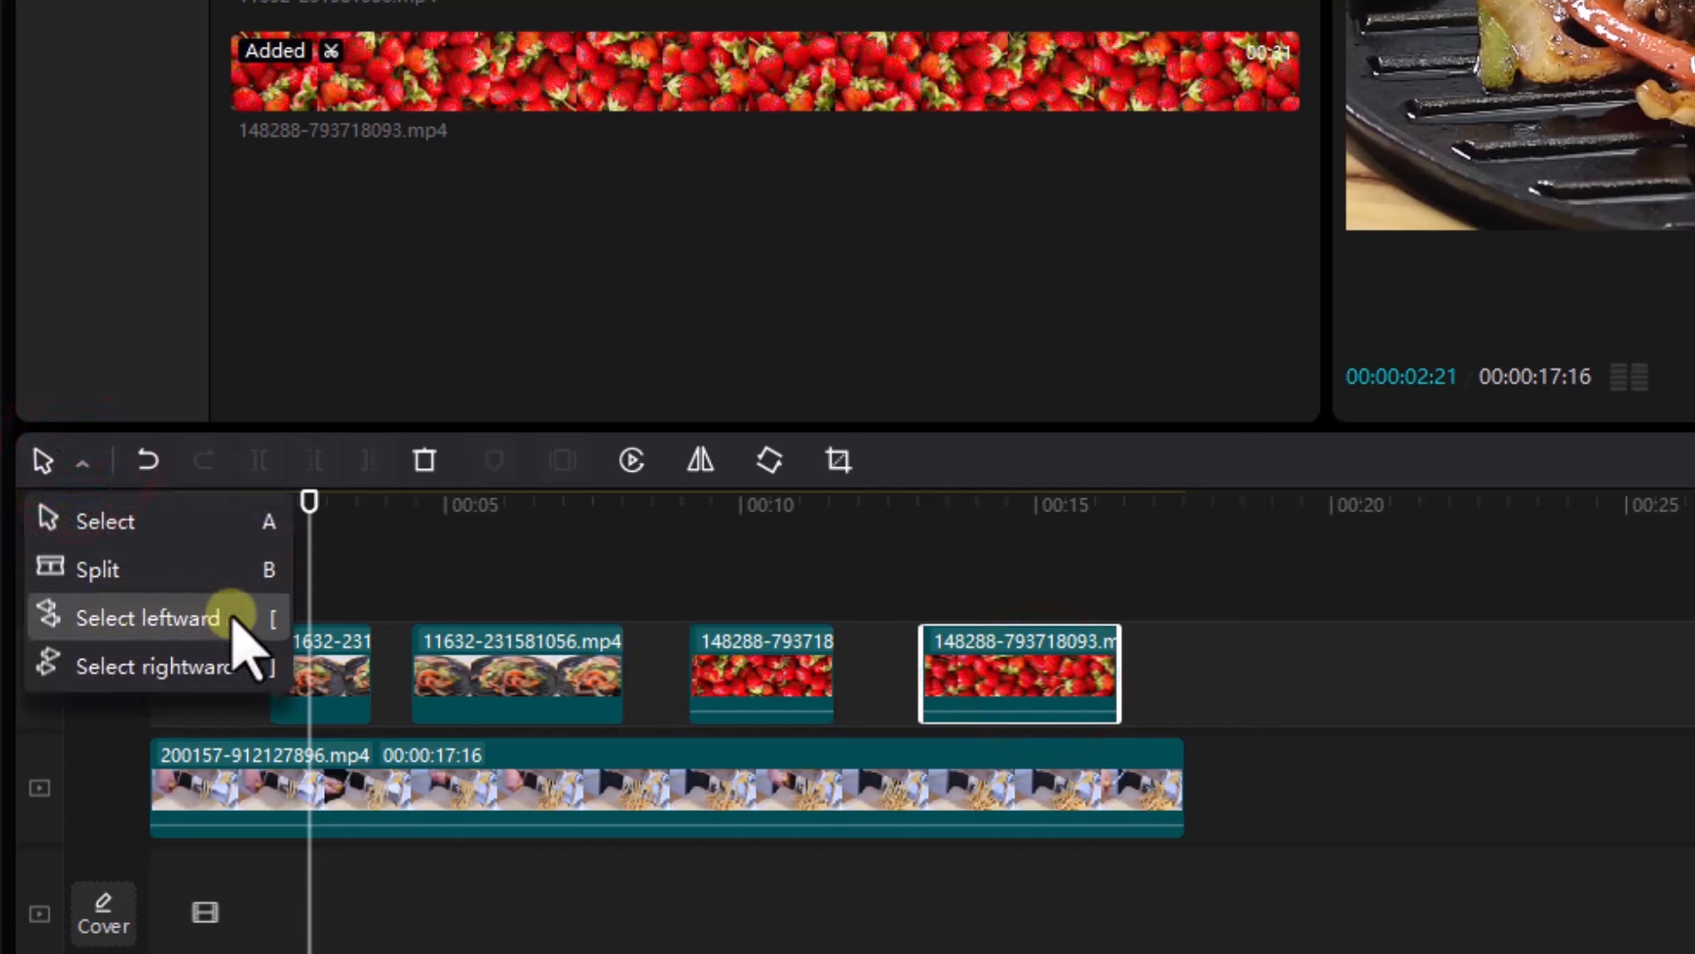
pyautogui.click(184, 619)
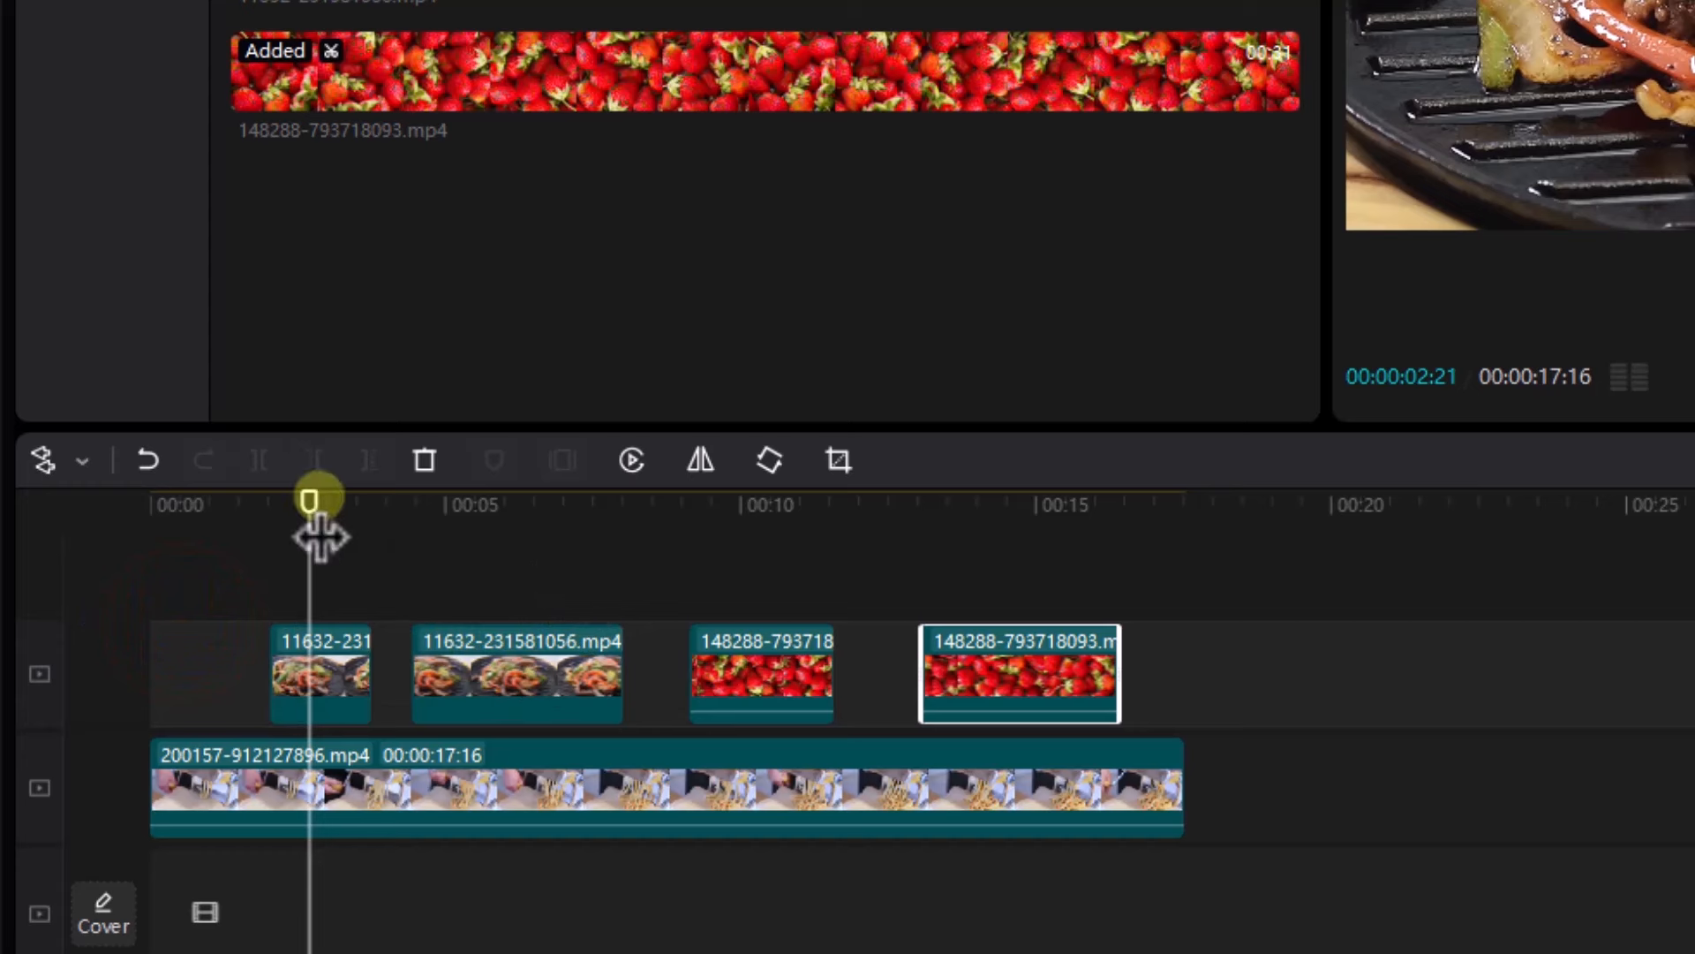
pyautogui.moveTo(306, 487); pyautogui.dragTo(634, 590)
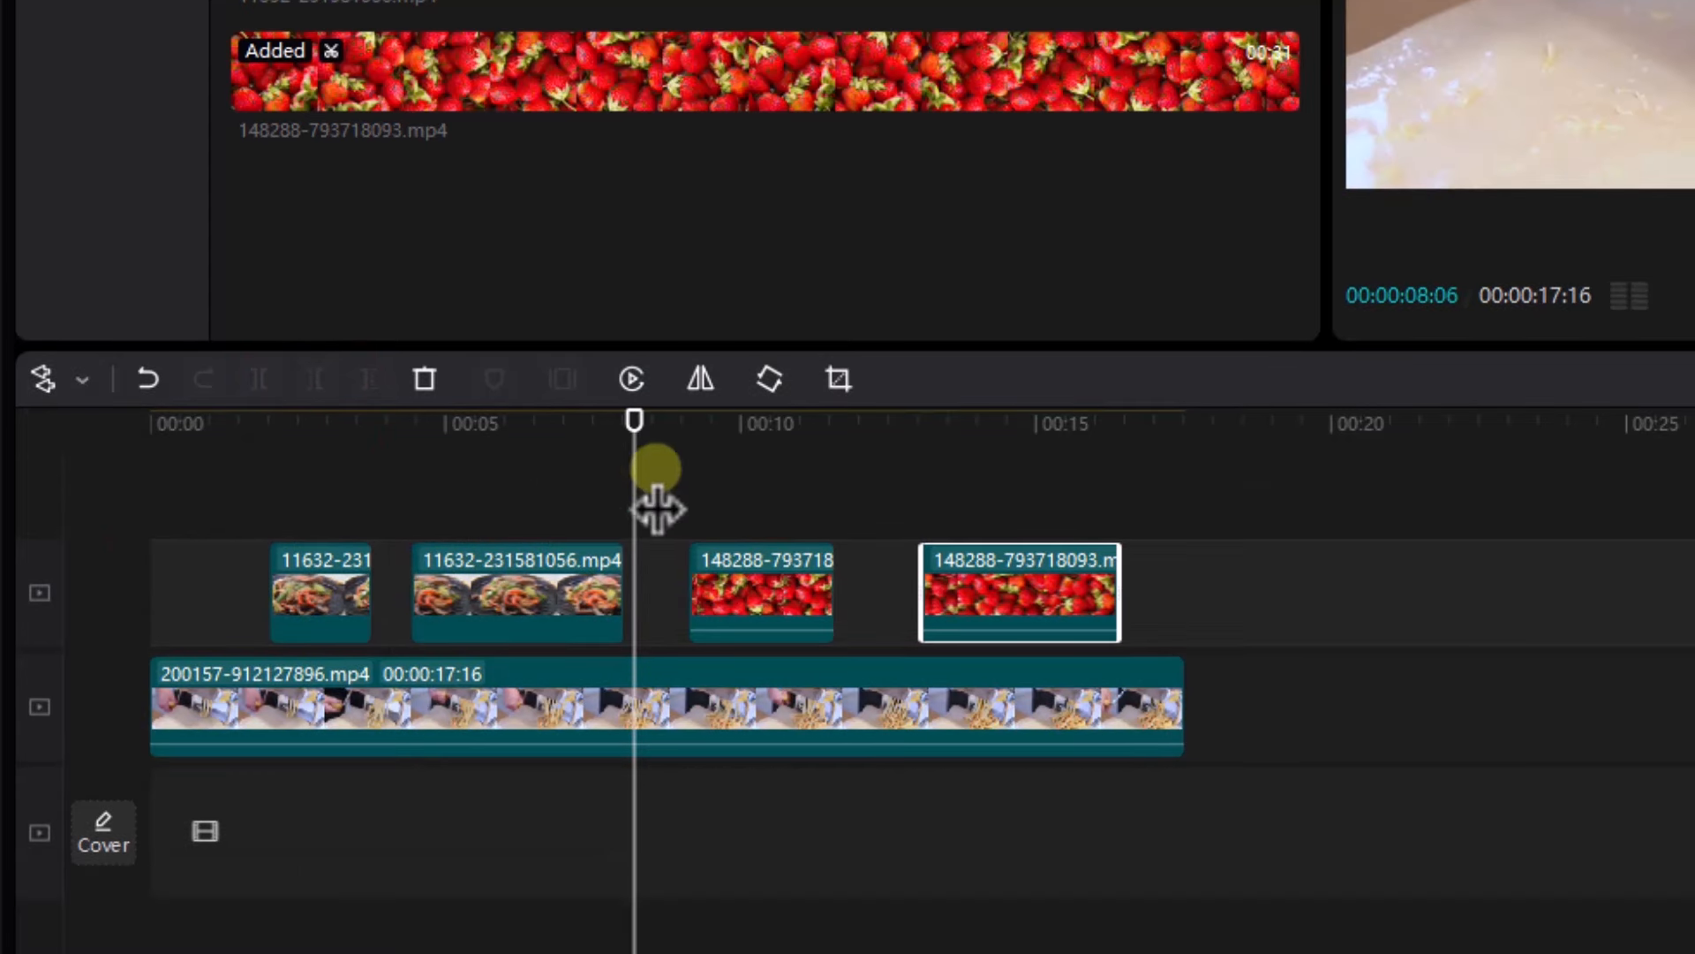
pyautogui.moveTo(649, 504); pyautogui.dragTo(649, 504)
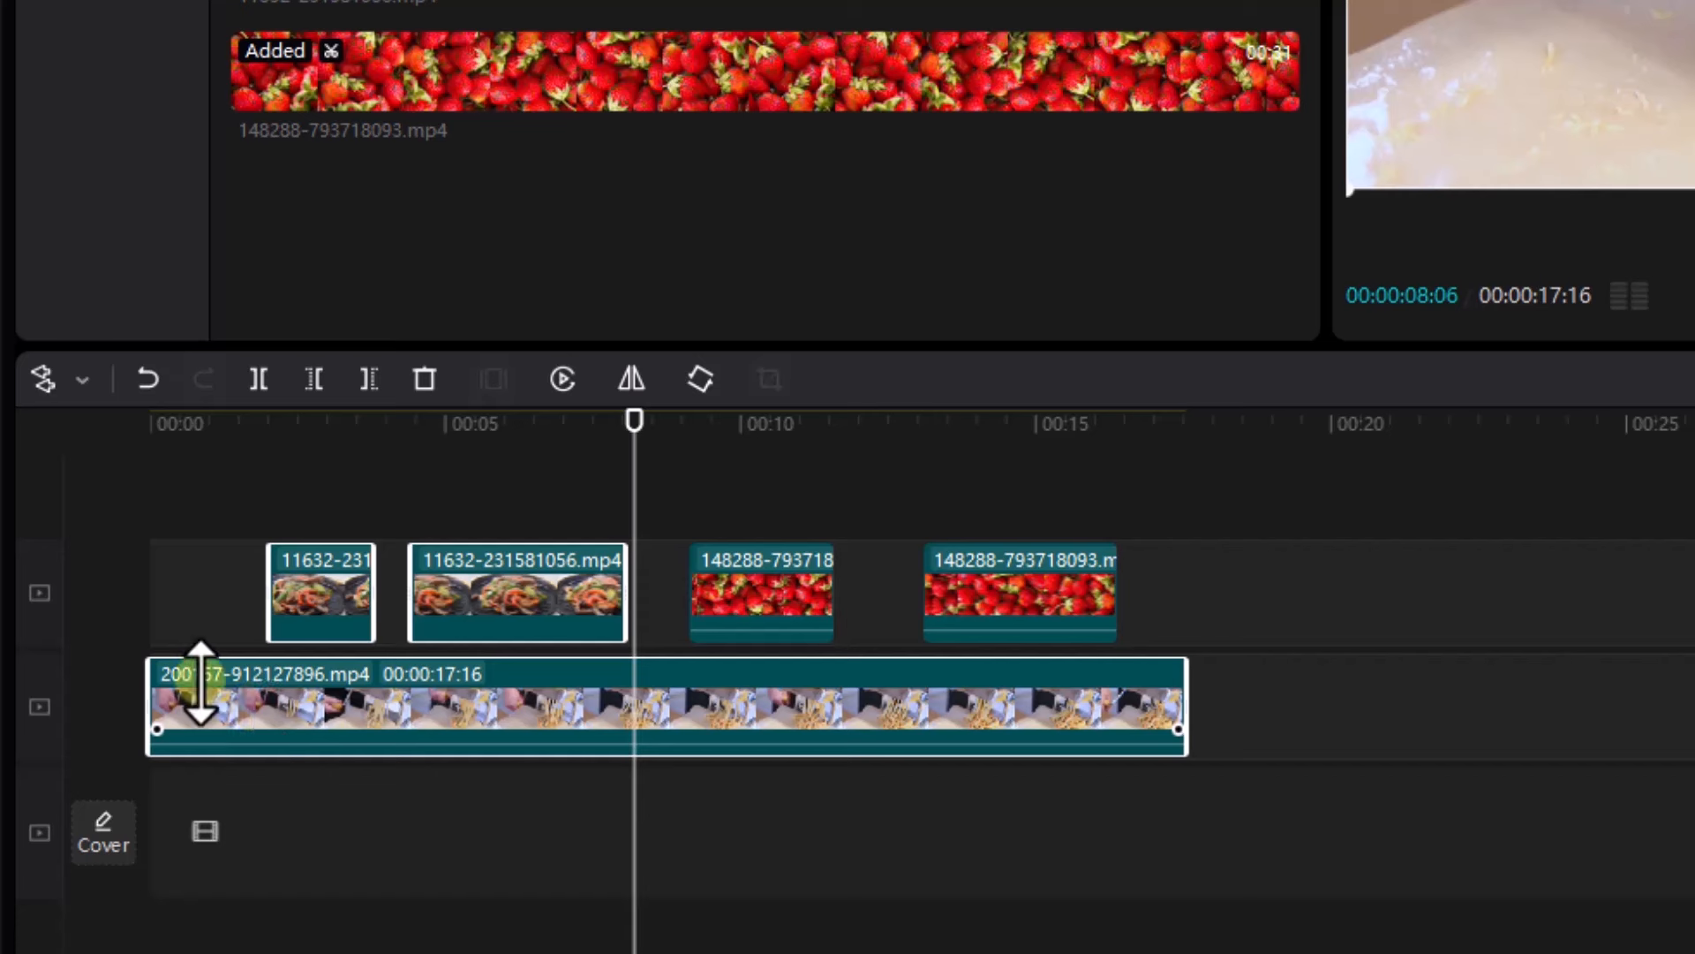
pyautogui.click(84, 379)
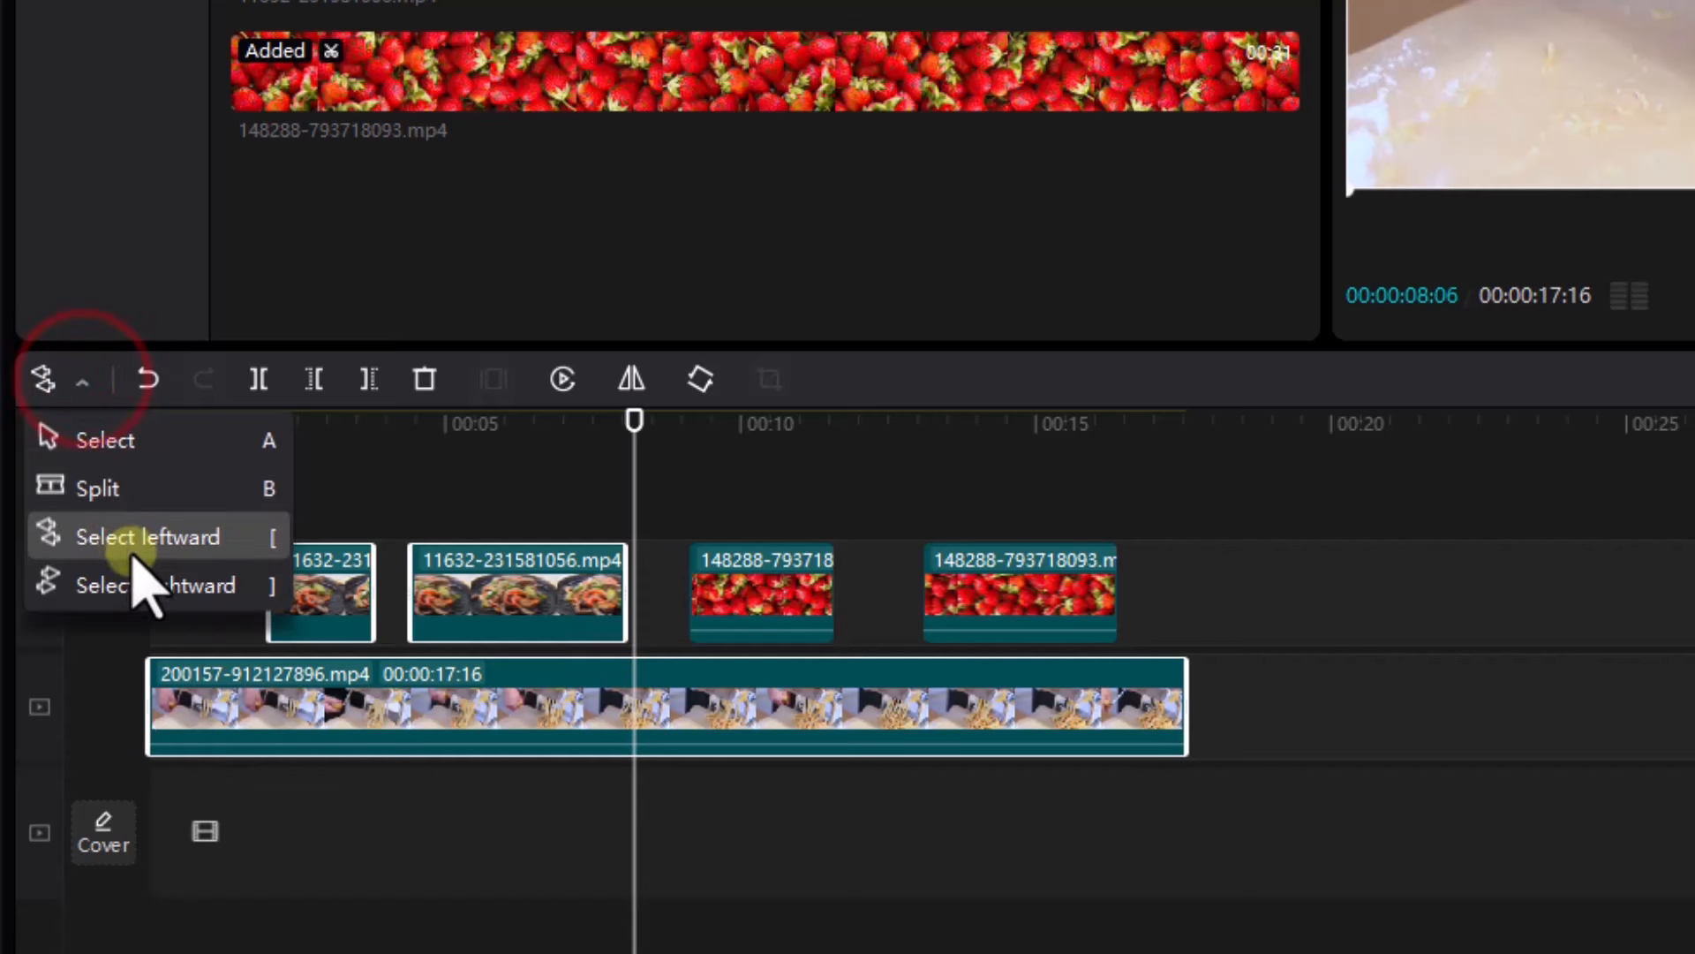
pyautogui.click(148, 583)
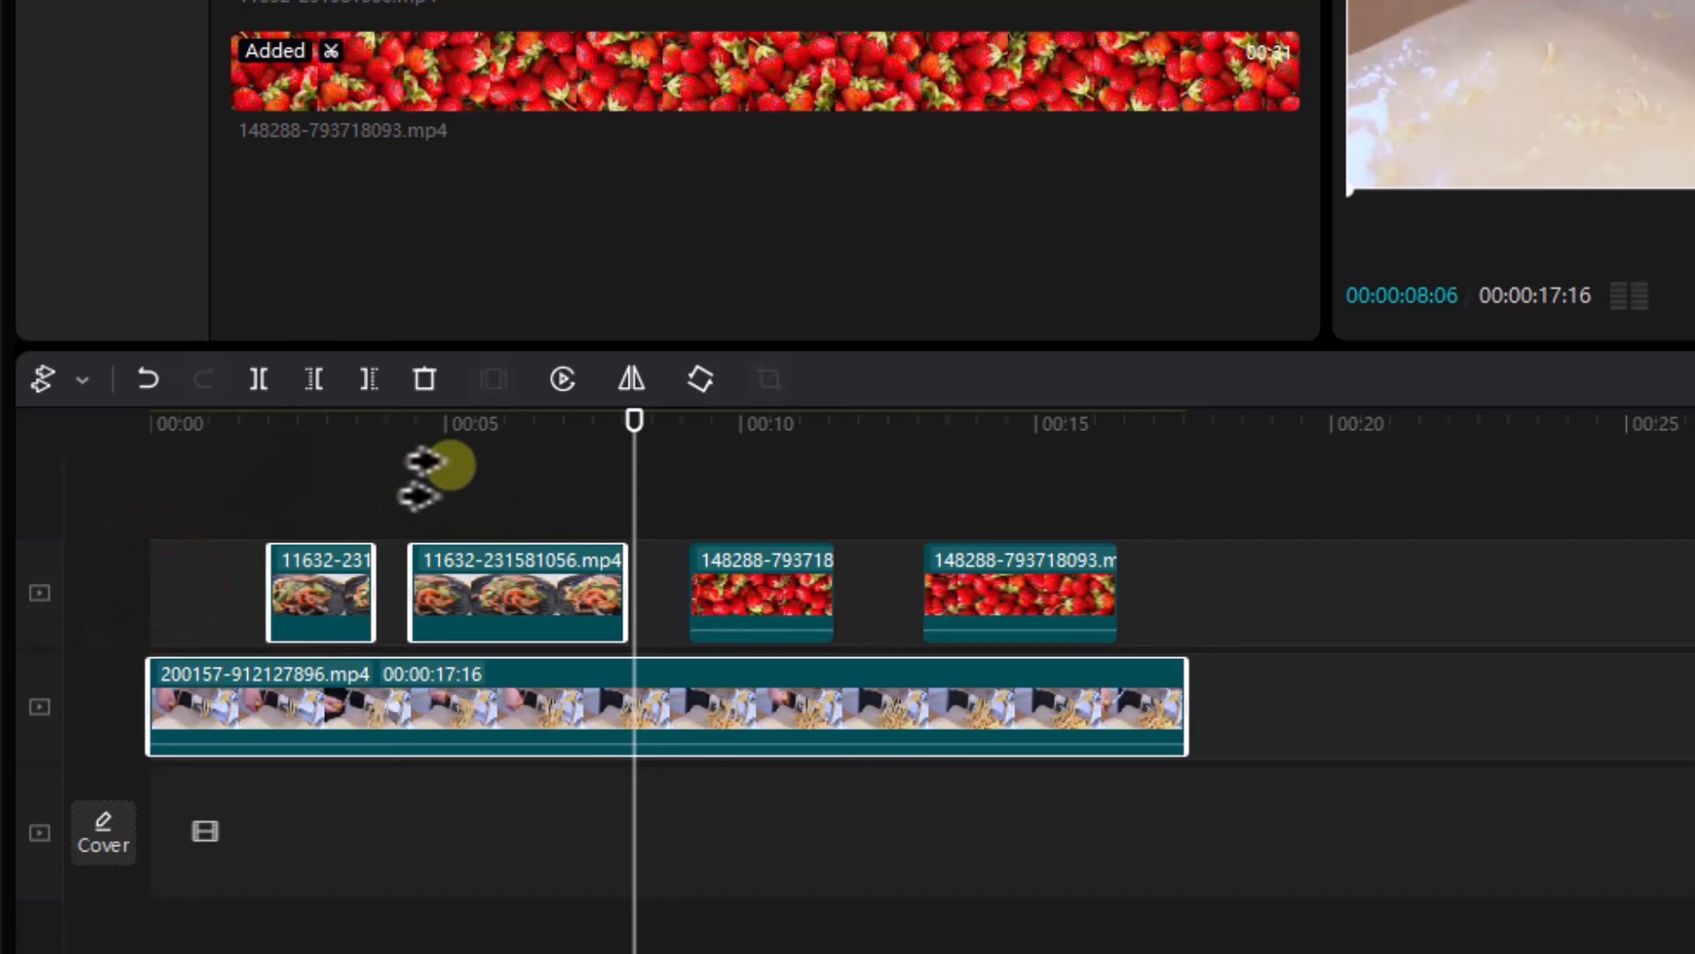
pyautogui.click(71, 378)
pyautogui.click(95, 435)
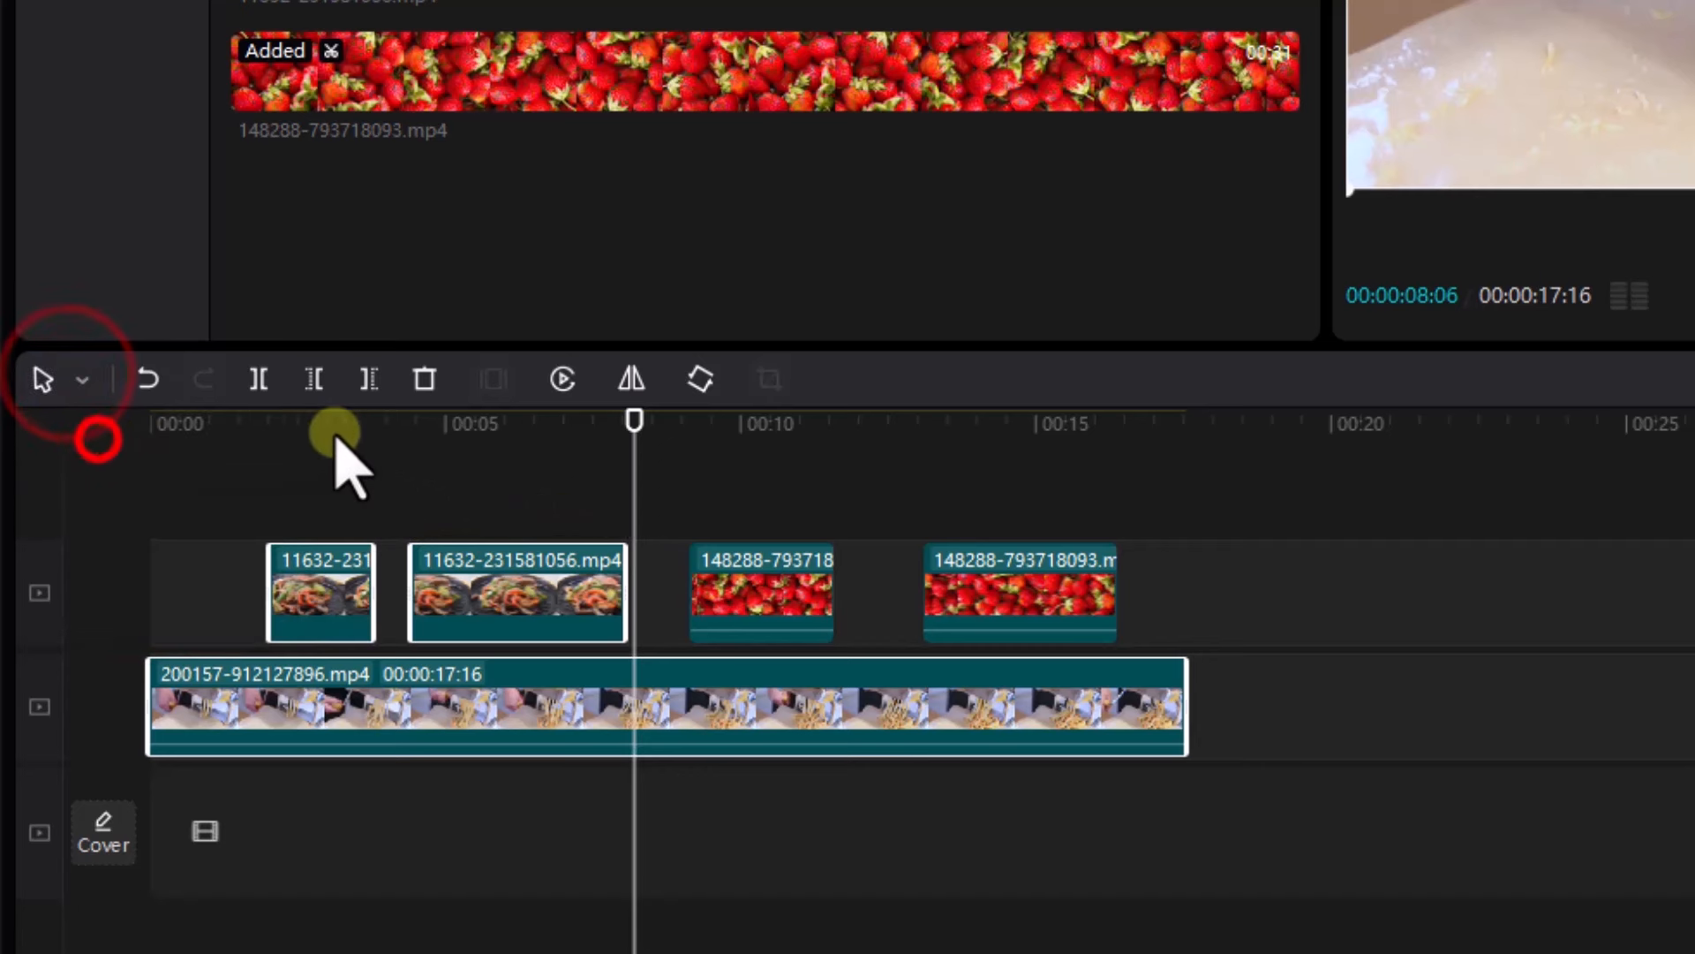
# Clear the selection, move the playhead to 00:00:04:05 and use Select rightward to select the clips extending past it
pyautogui.click(433, 445)
pyautogui.click(644, 494)
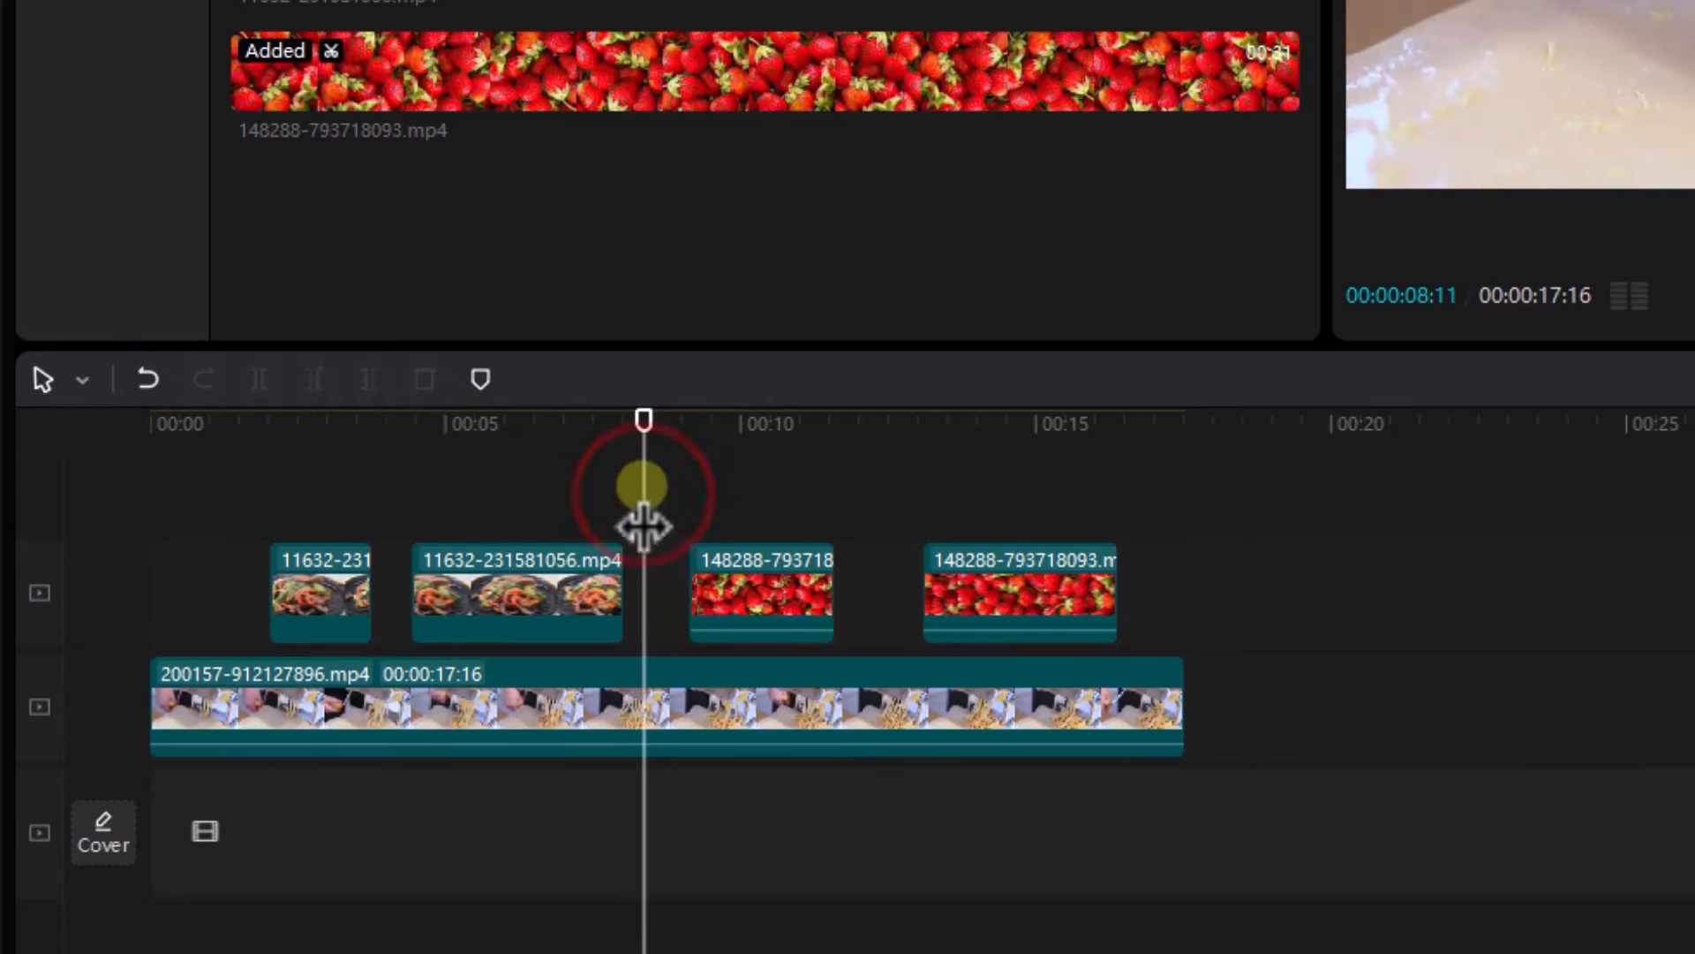
pyautogui.click(644, 413)
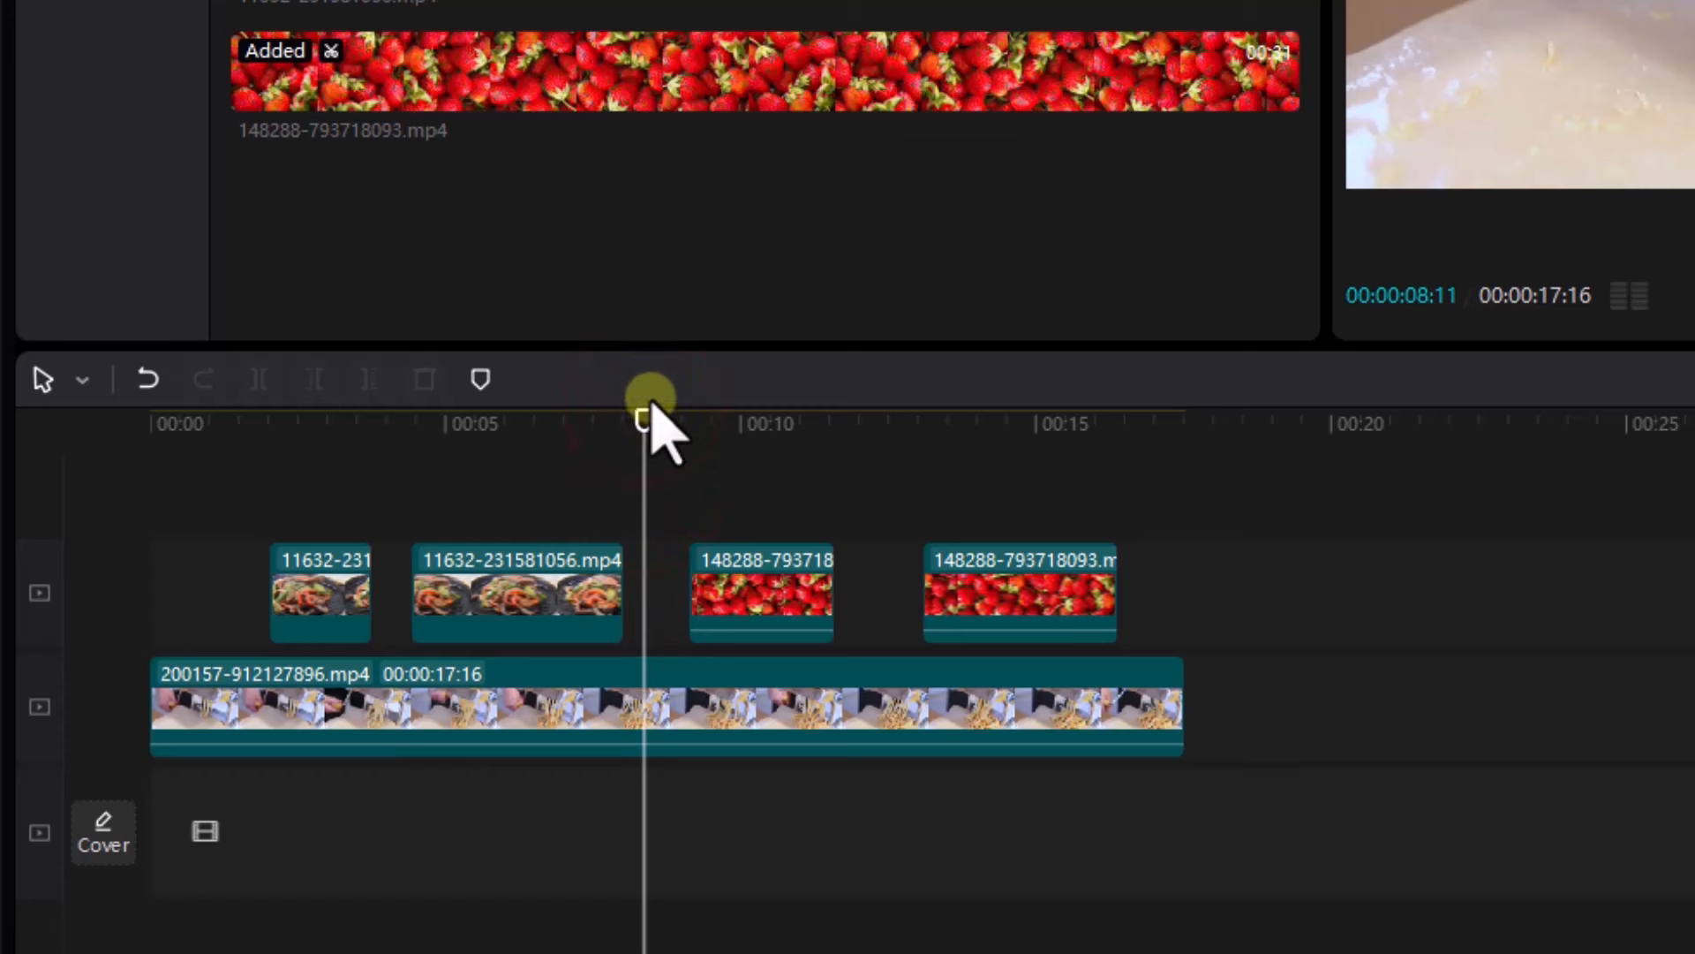
pyautogui.moveTo(649, 412); pyautogui.dragTo(396, 495)
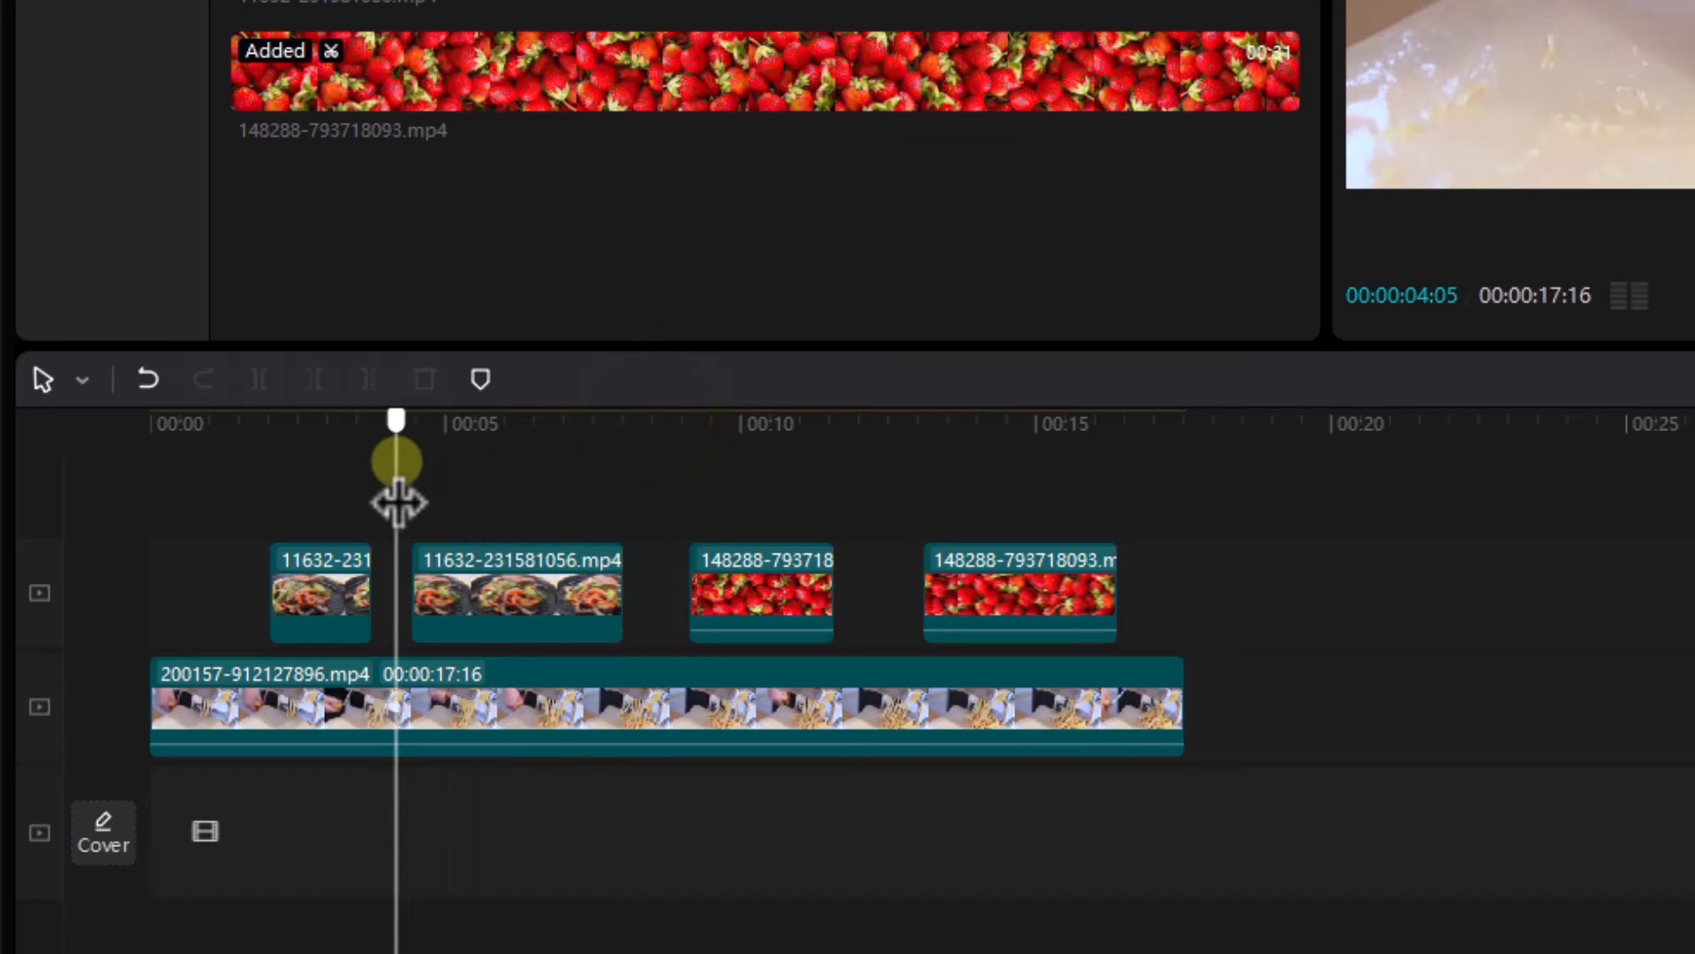
pyautogui.click(81, 380)
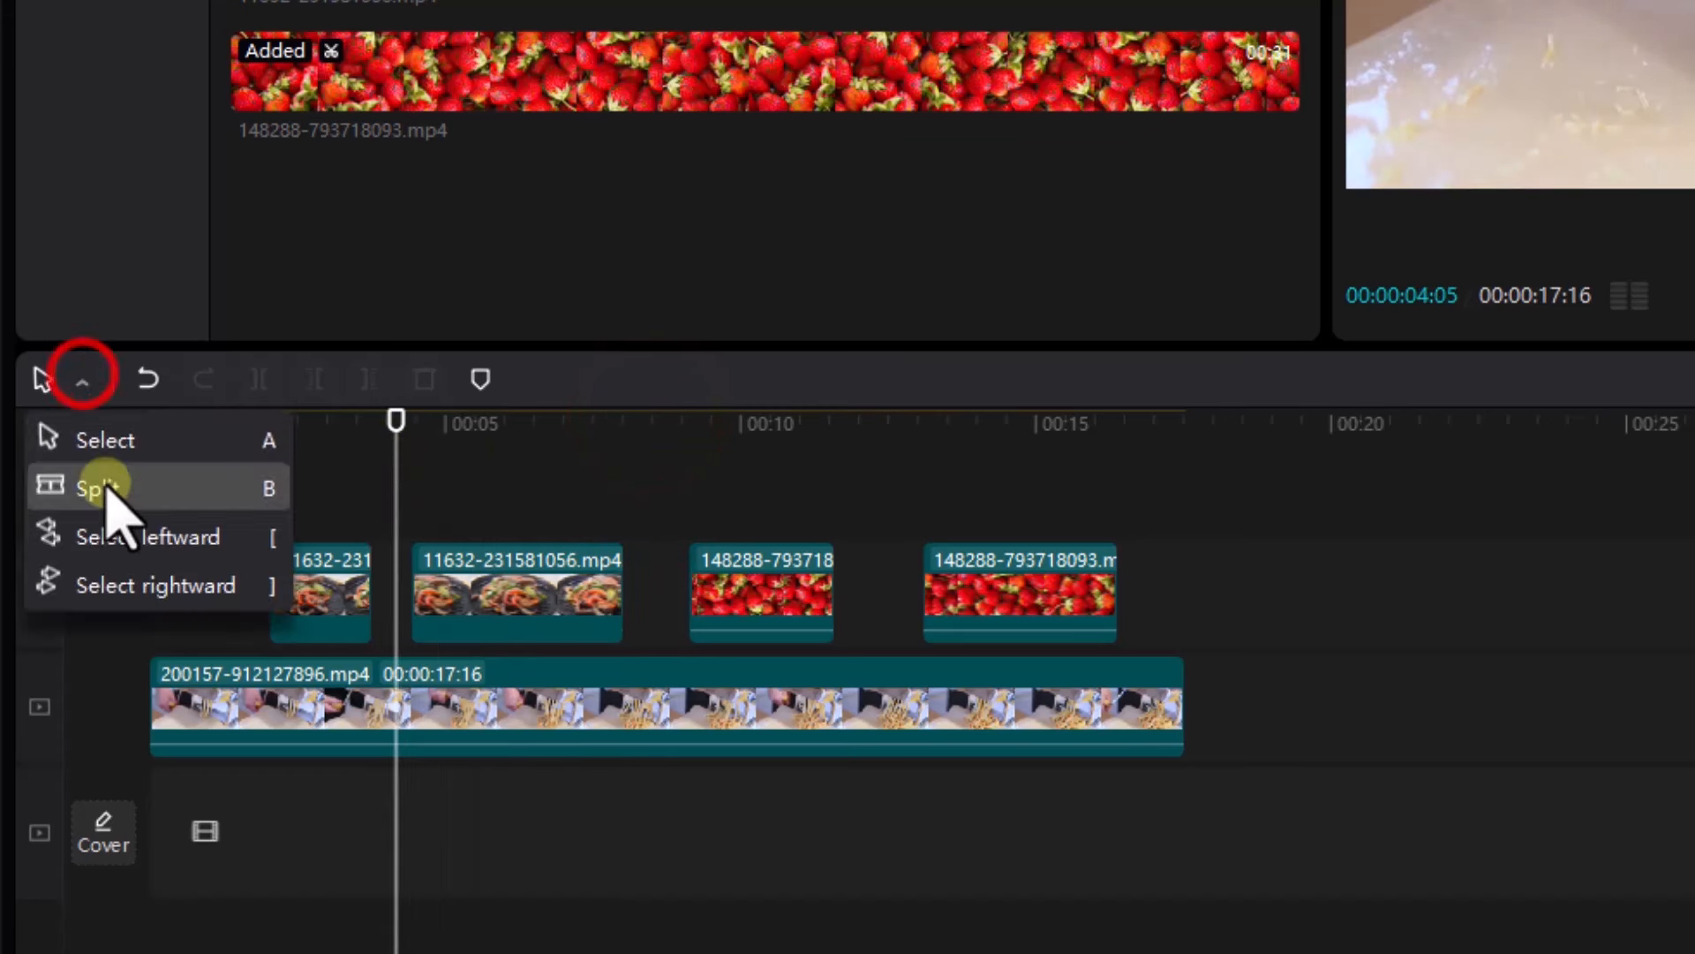
pyautogui.click(145, 586)
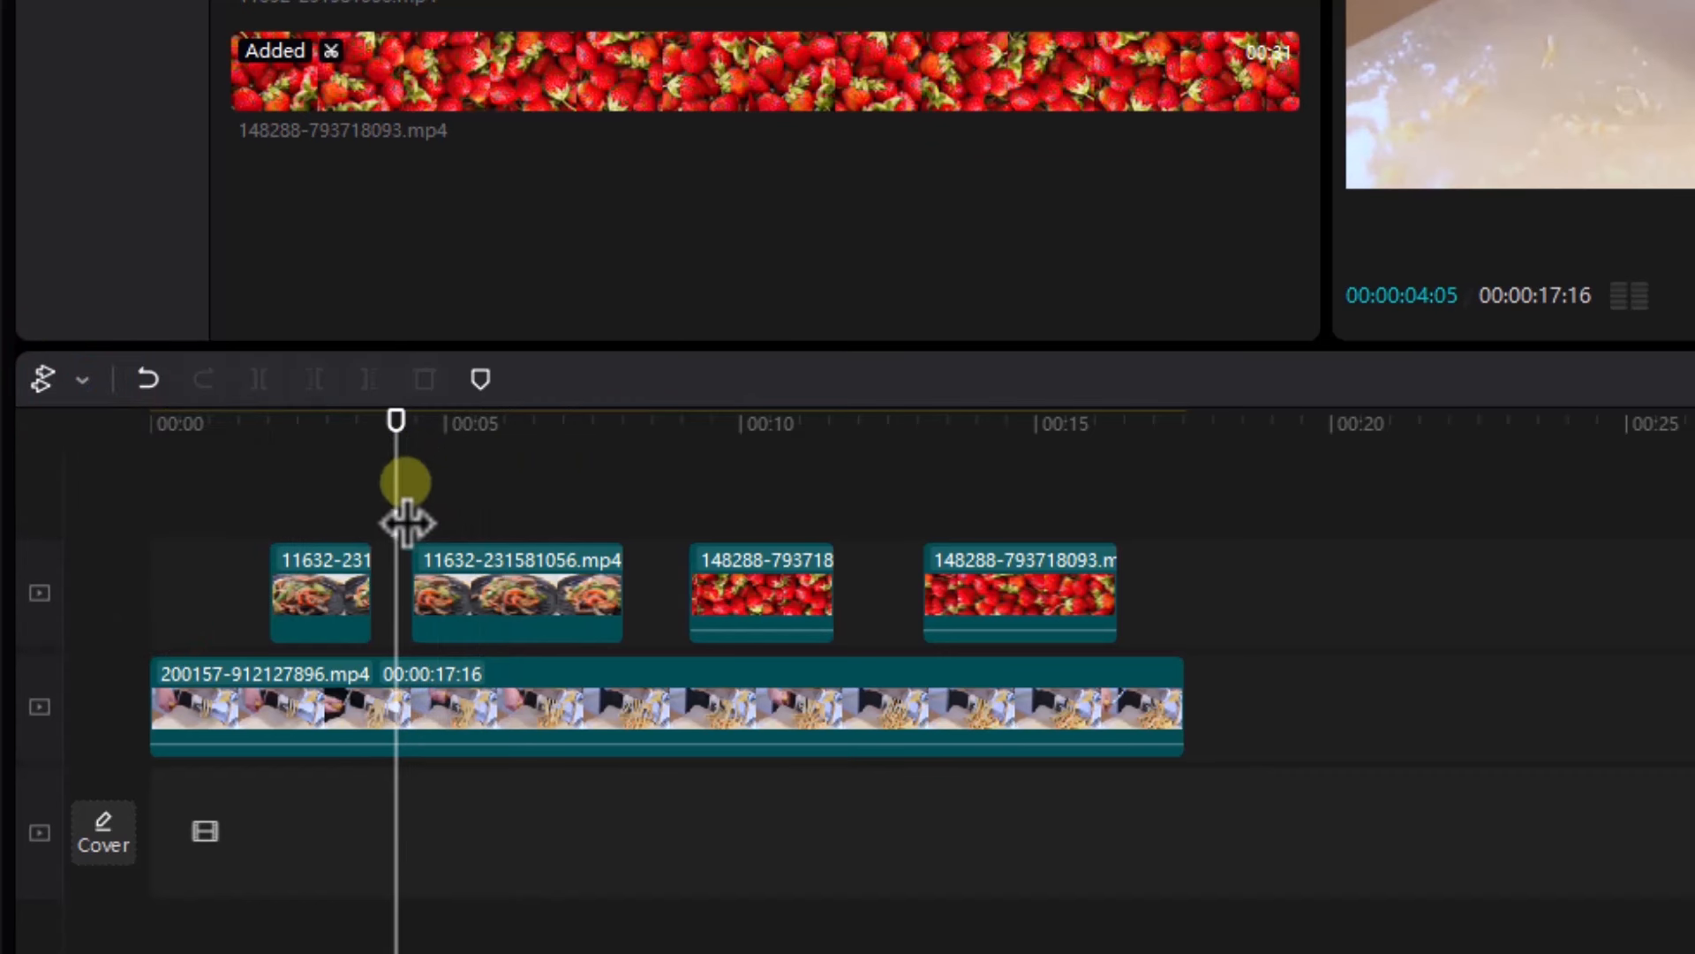
pyautogui.click(360, 463)
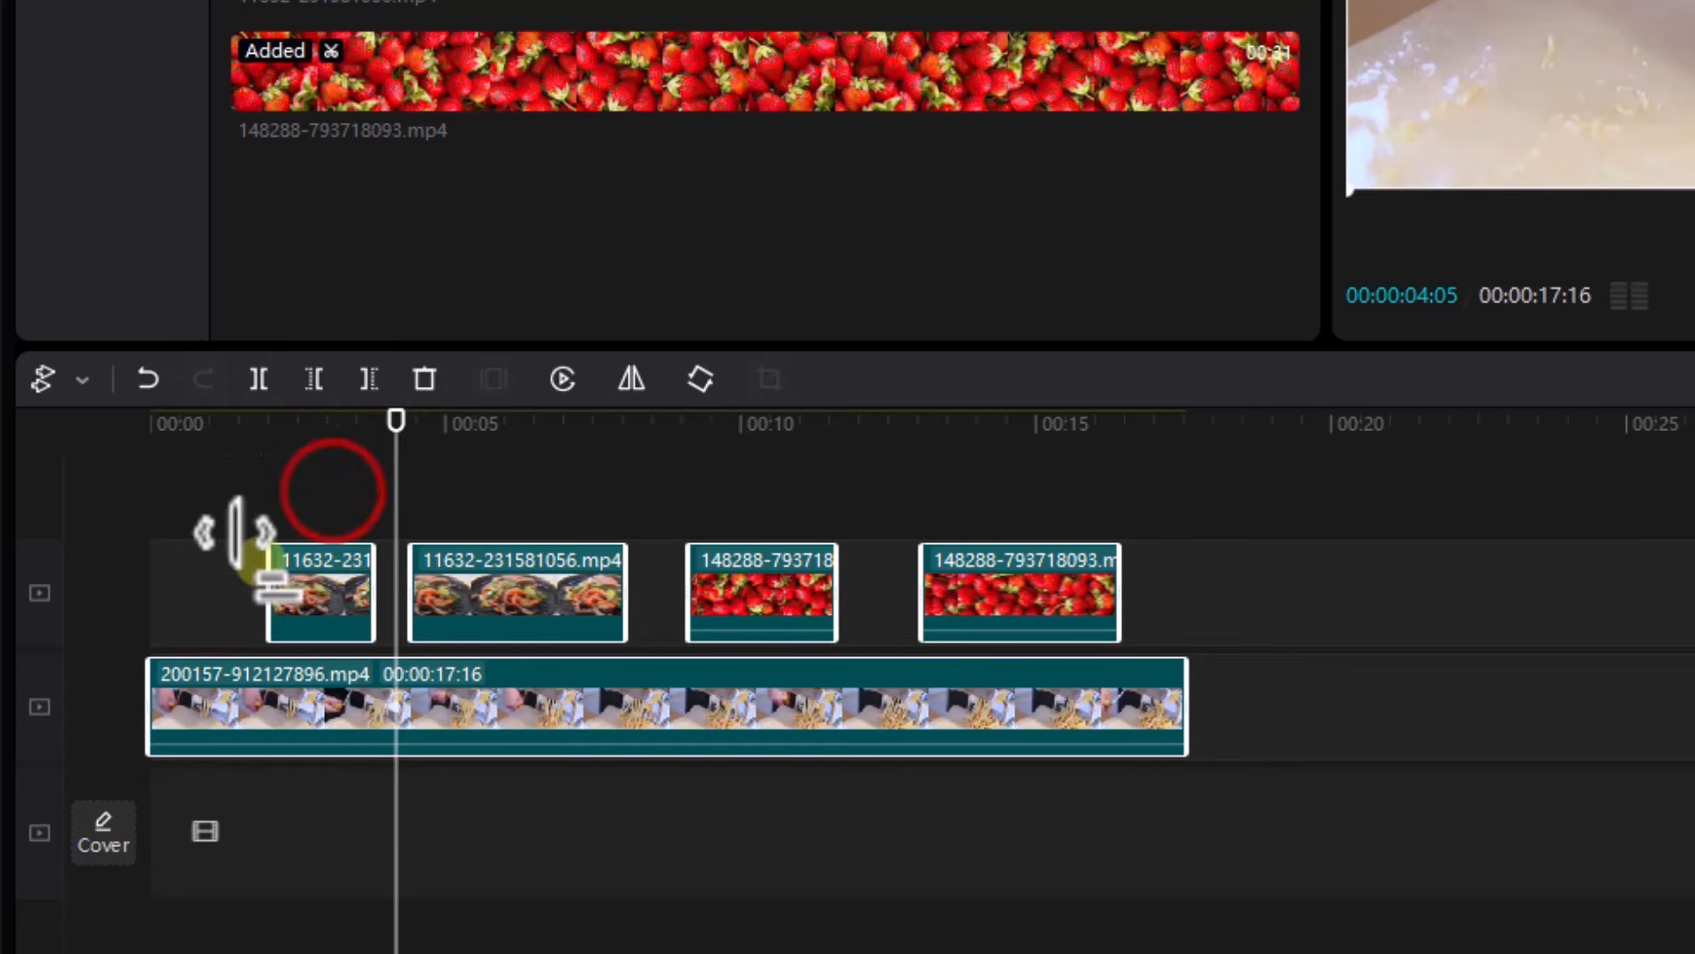
pyautogui.click(470, 496)
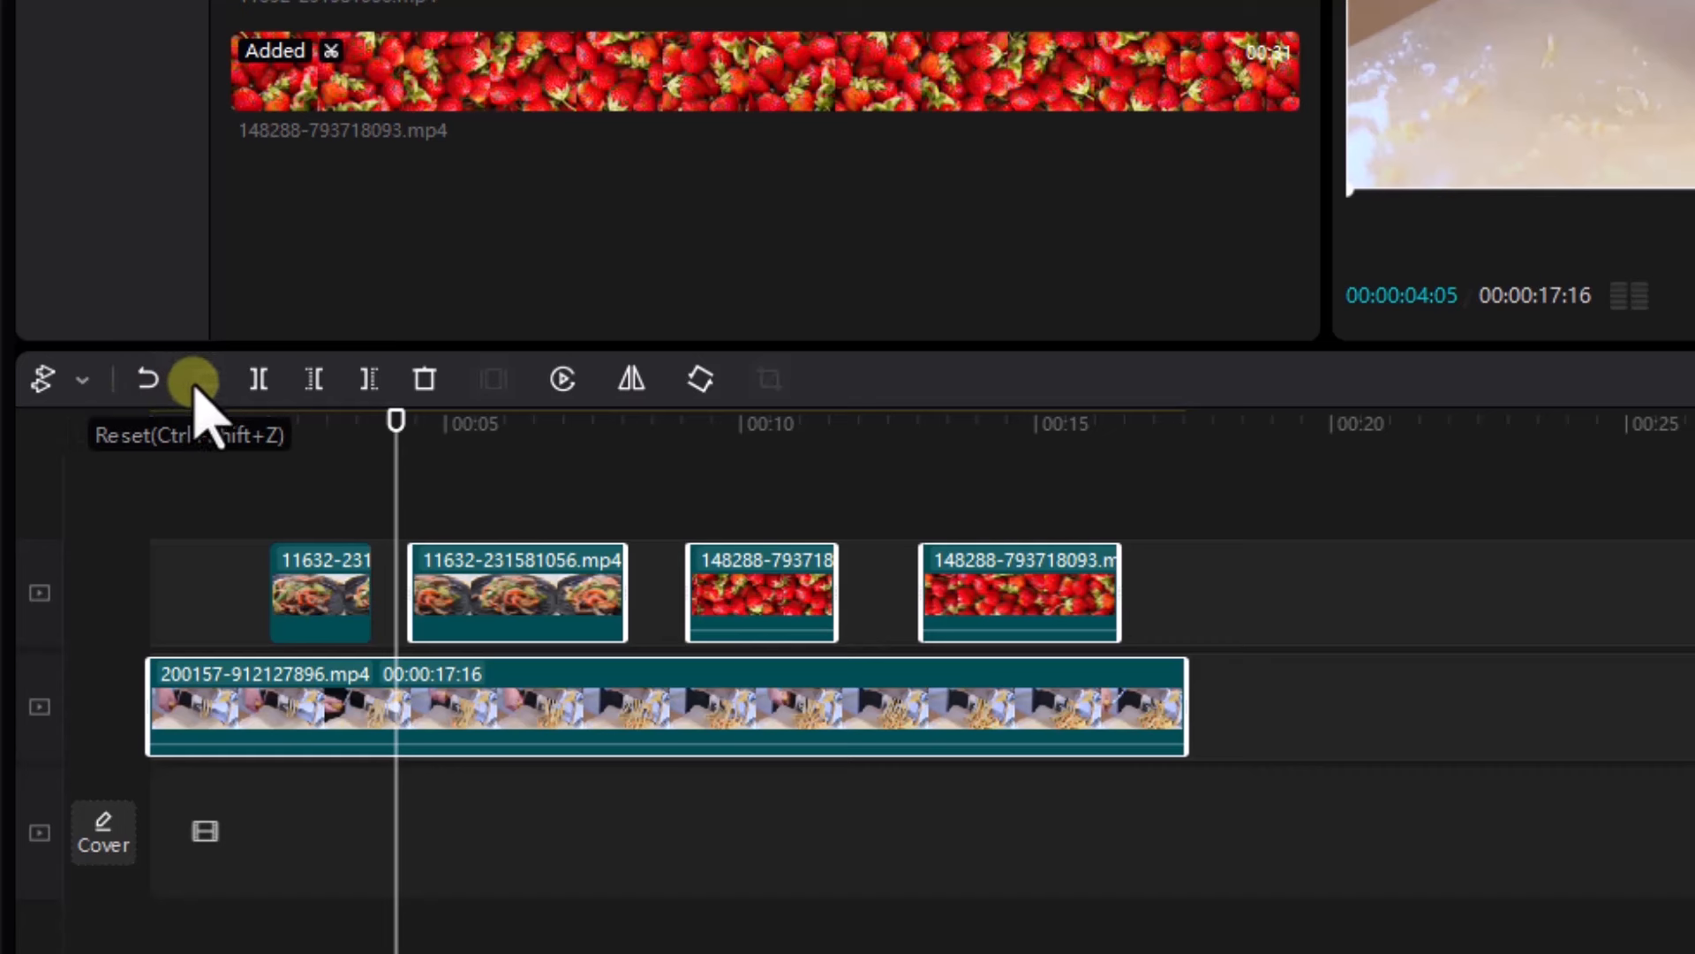
# Undo the last three moves of the strawberry pieces
pyautogui.click(143, 381)
pyautogui.click(144, 381)
pyautogui.click(143, 381)
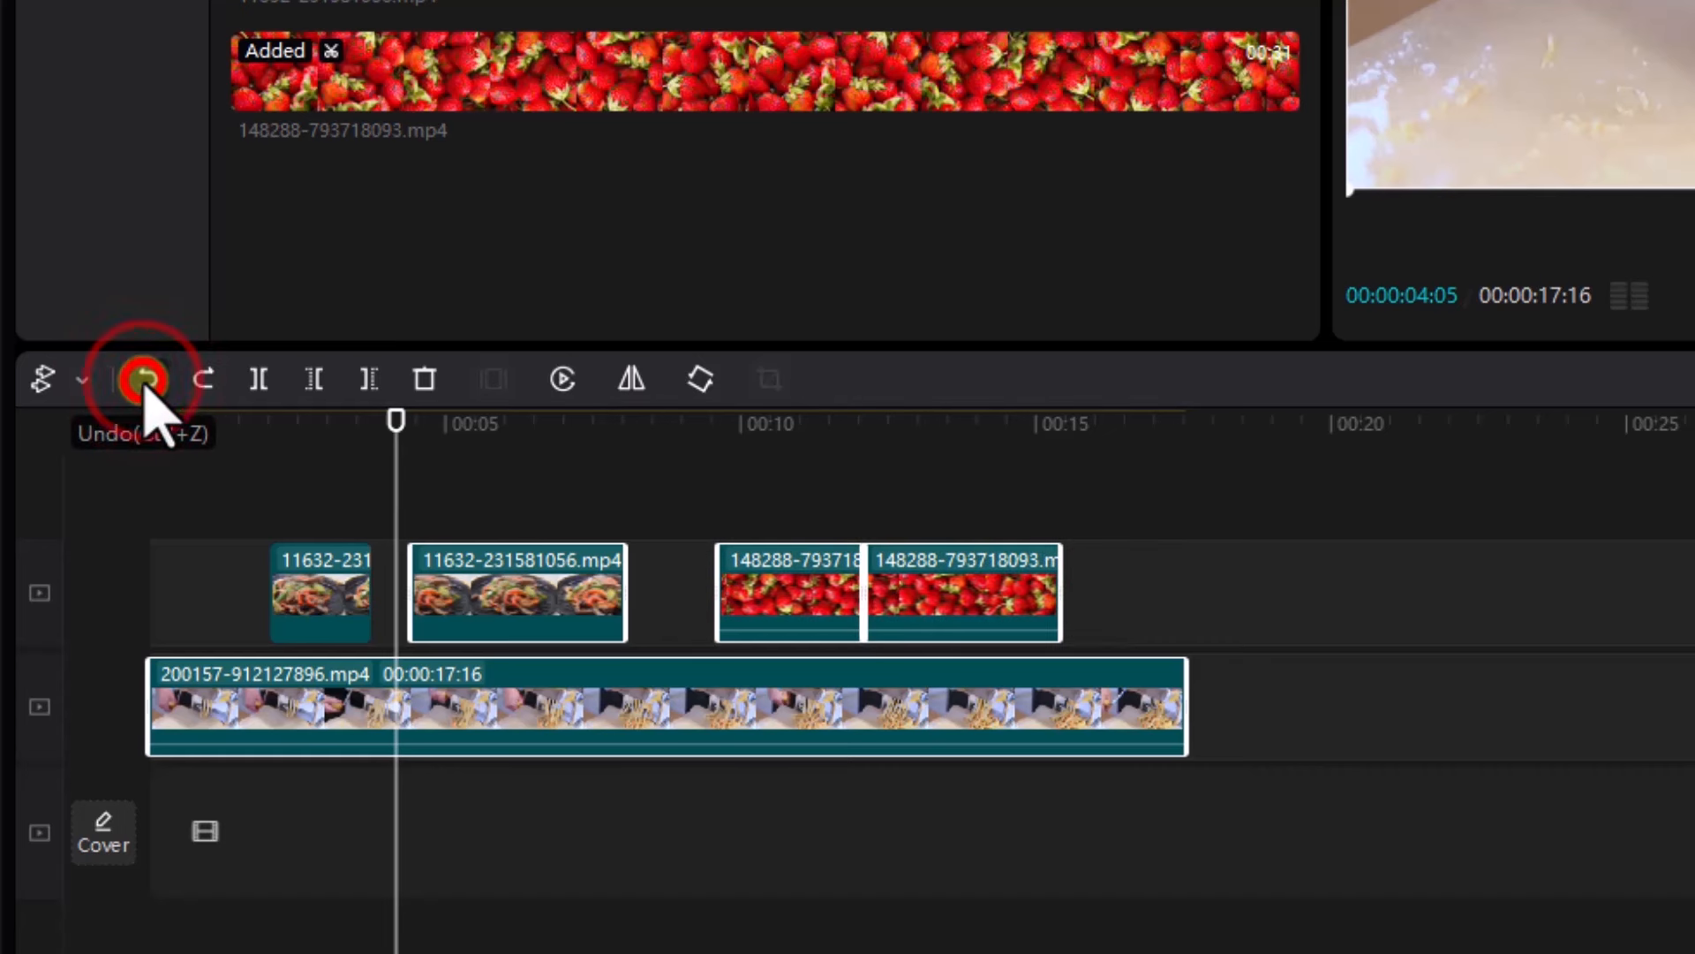
# Undo the strawberry clip's split, followed by the stir-fry clip's moves and split
pyautogui.click(144, 381)
pyautogui.click(144, 382)
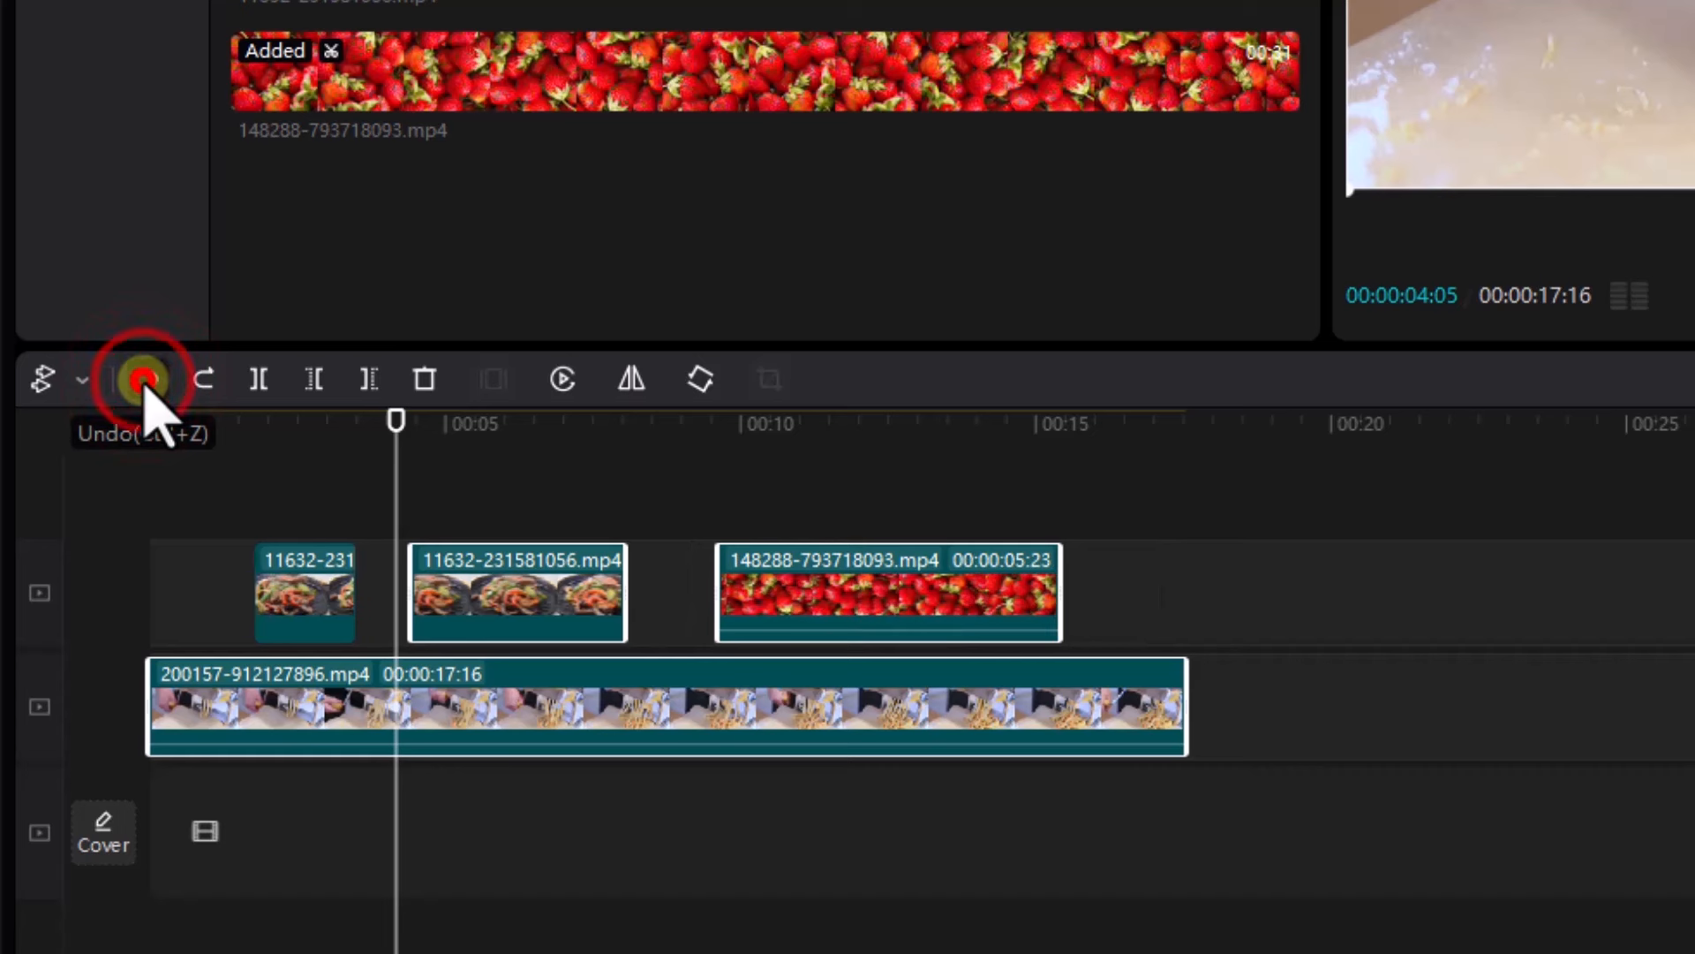
pyautogui.click(144, 381)
pyautogui.click(144, 381)
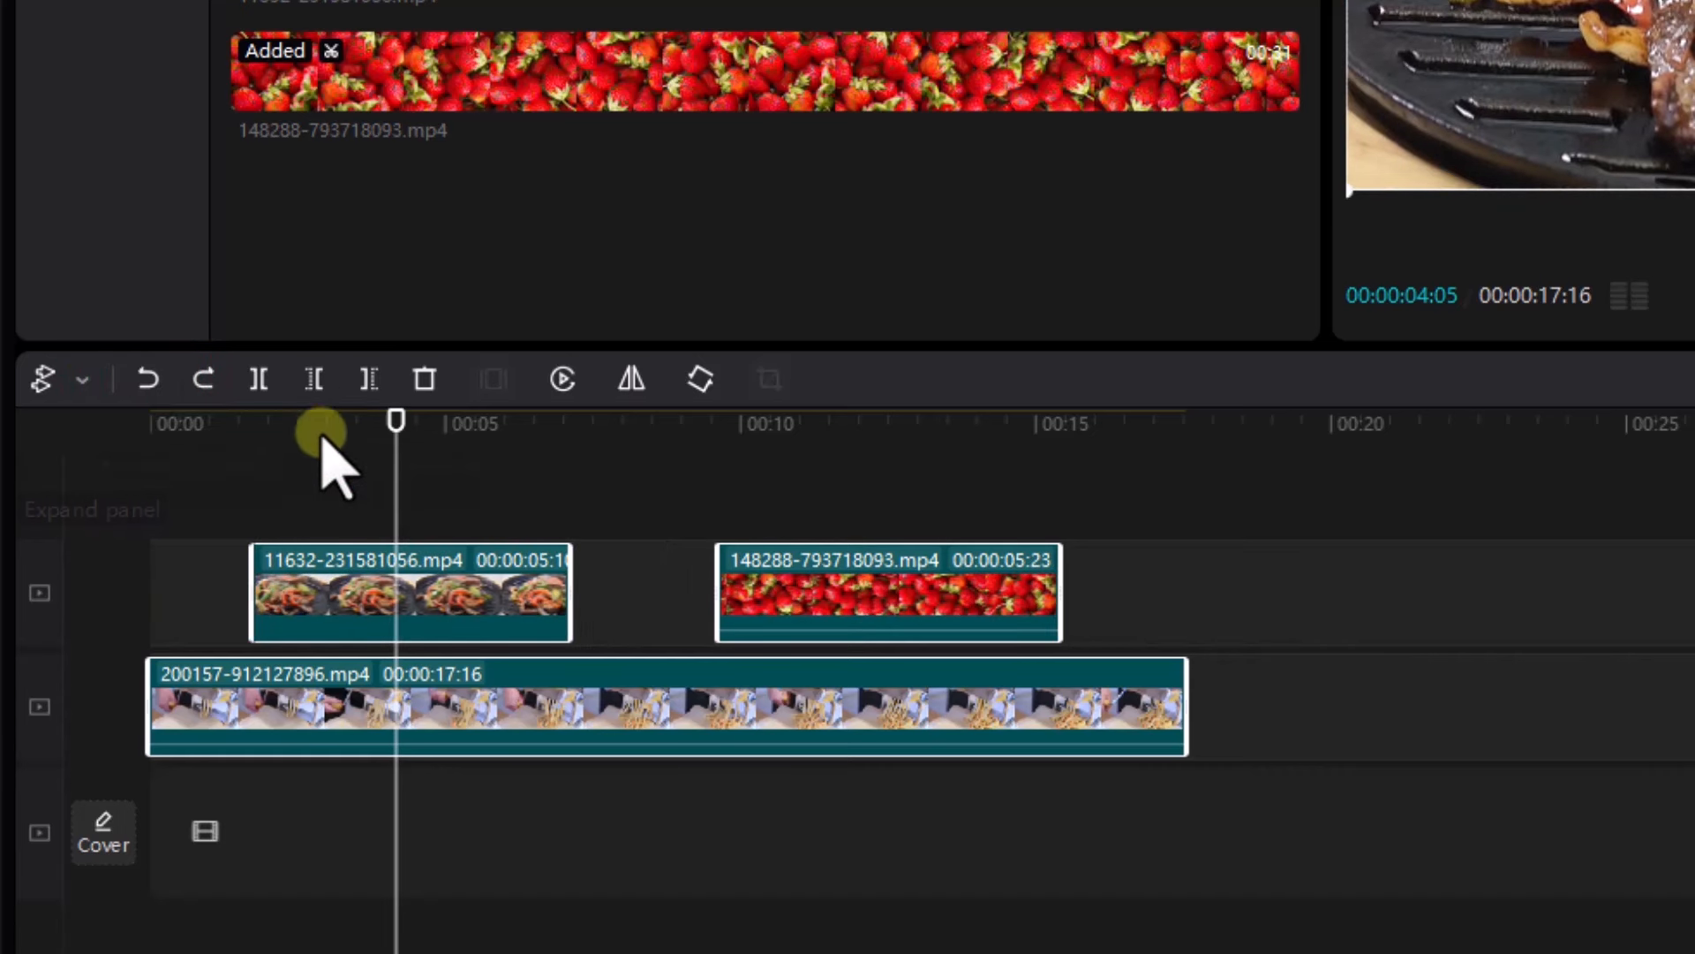
# Redo the stir-fry split and moves, the strawberry split and the shift of the second strawberry piece
pyautogui.click(205, 381)
pyautogui.click(205, 381)
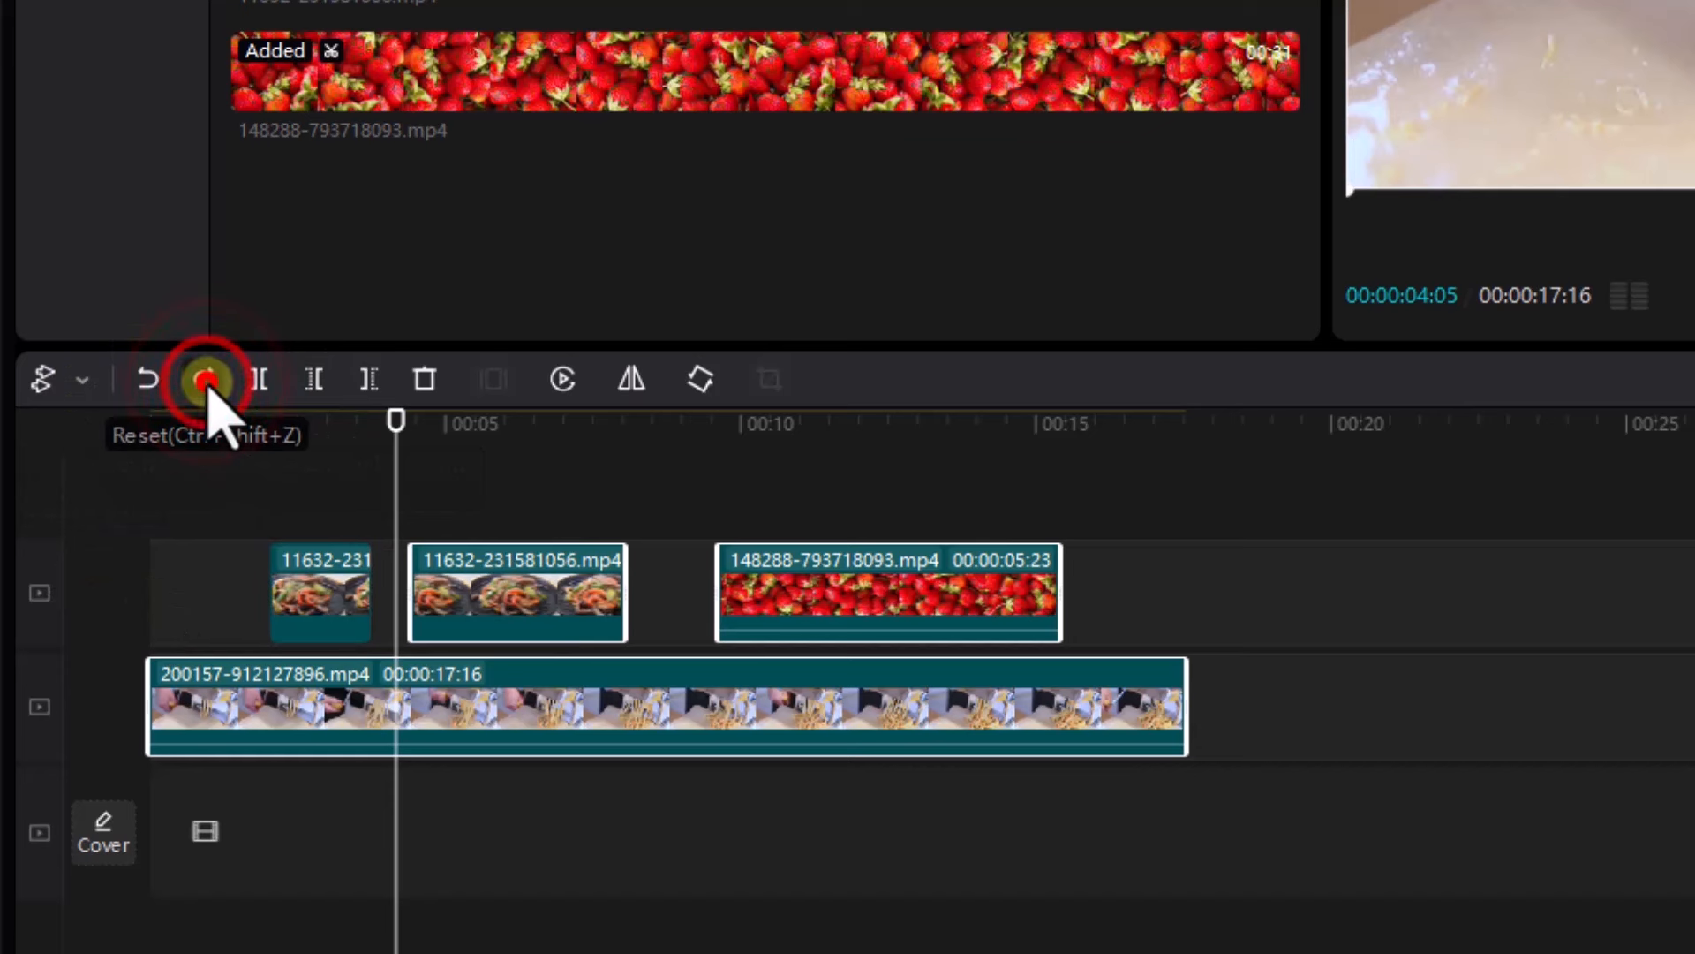
pyautogui.click(205, 381)
pyautogui.click(205, 380)
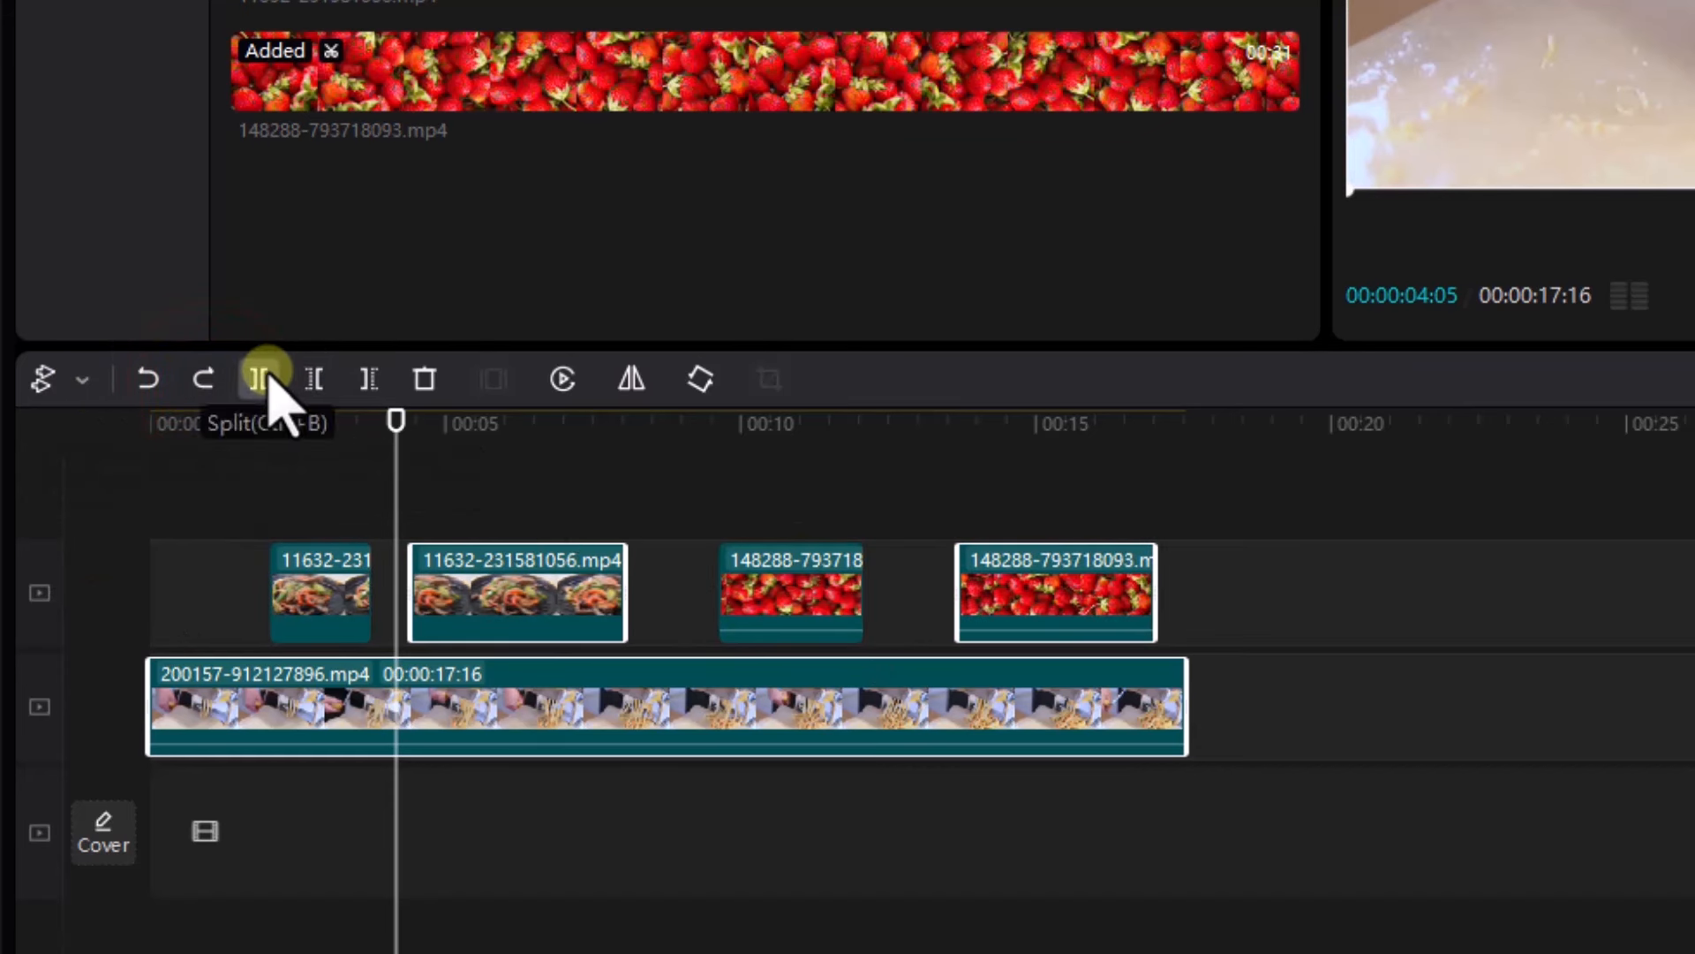
# Move the playhead to 00:00:06:01 and split the selected stir-fry and pasta clips there
pyautogui.click(396, 422)
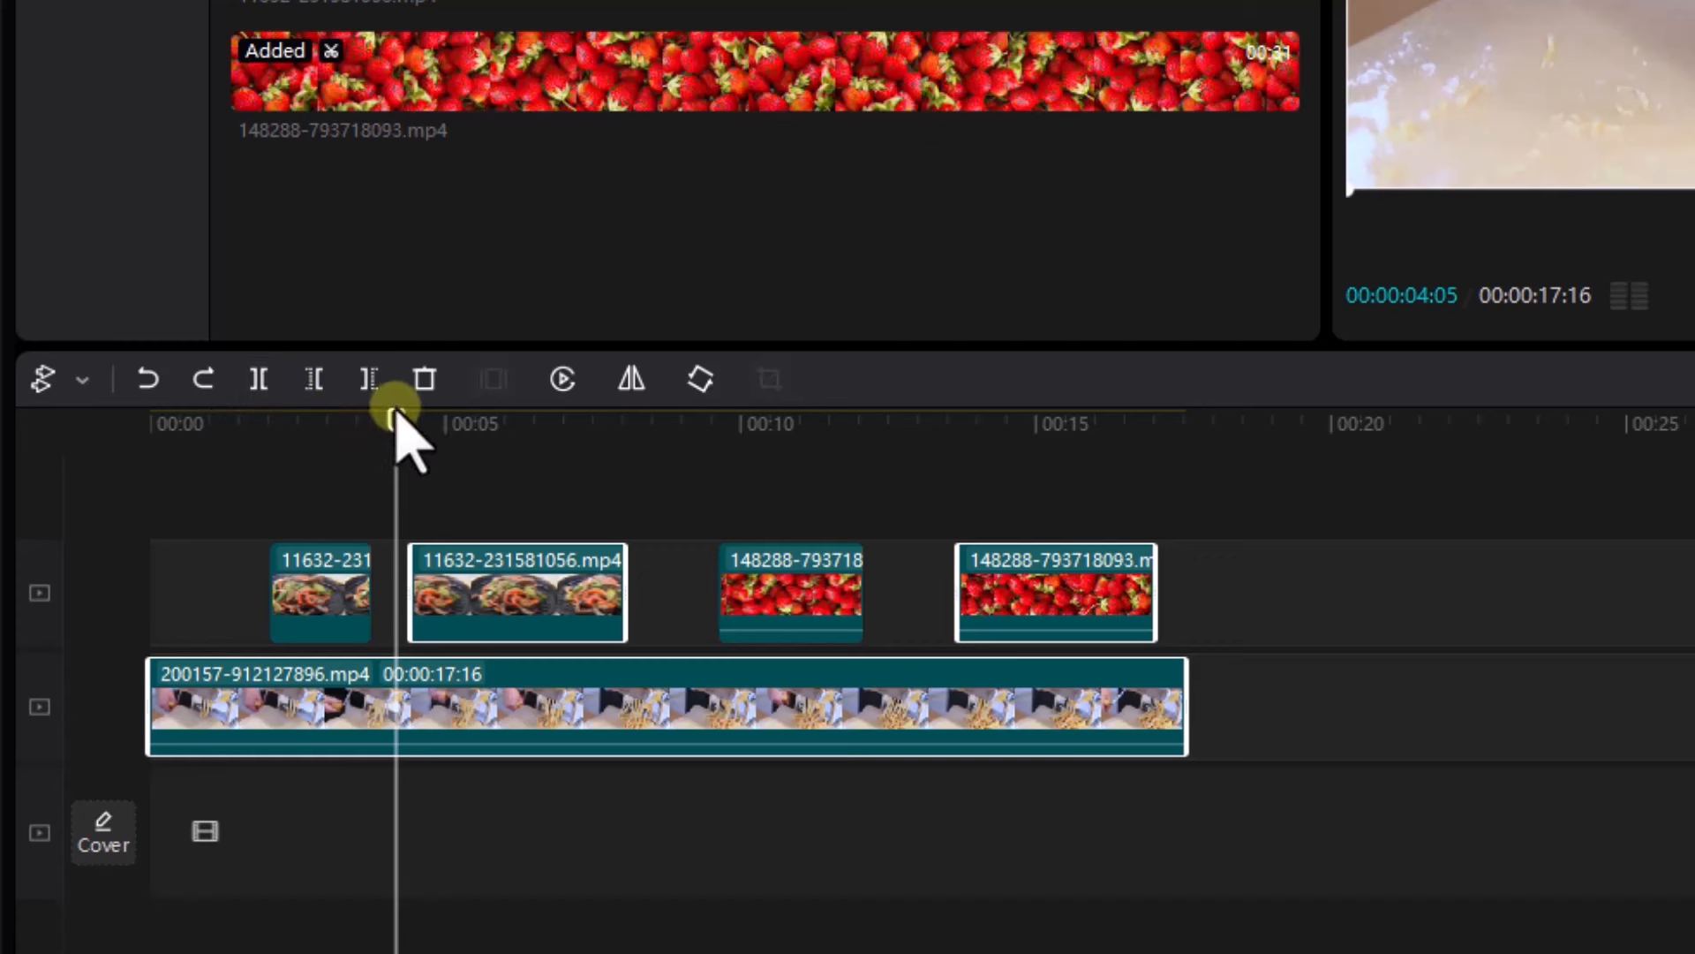
pyautogui.moveTo(399, 413); pyautogui.dragTo(484, 452)
pyautogui.click(259, 379)
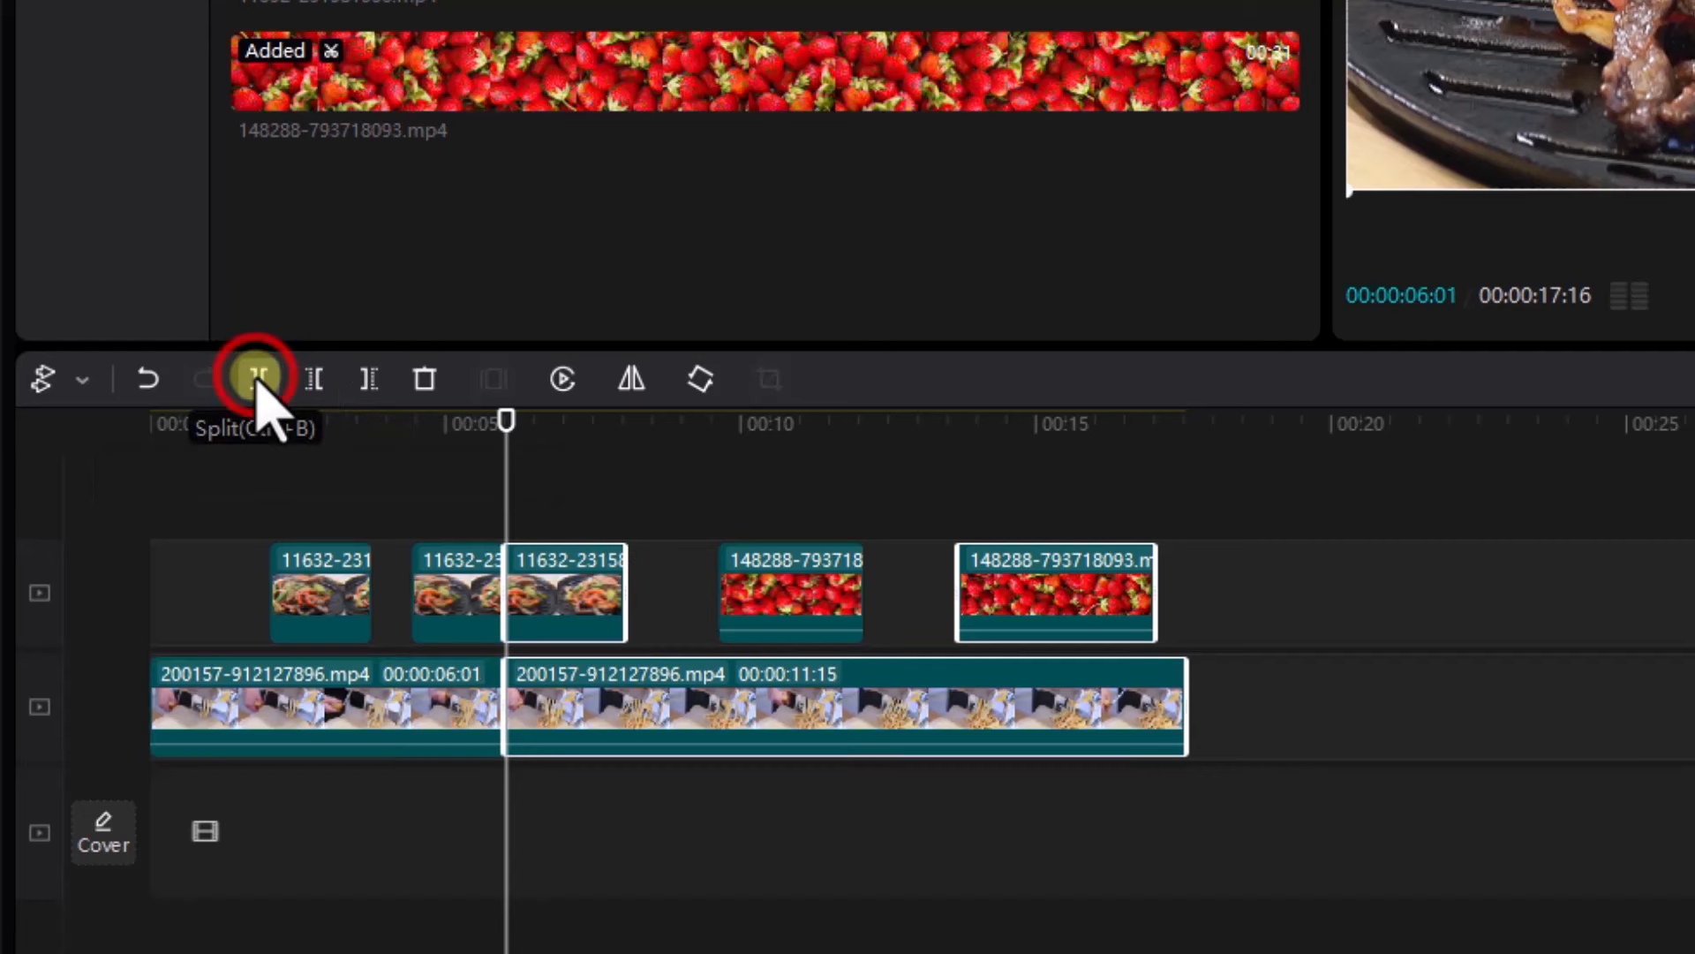
# Try to single out the split-off stir-fry piece while Select rightward is still active
pyautogui.click(505, 446)
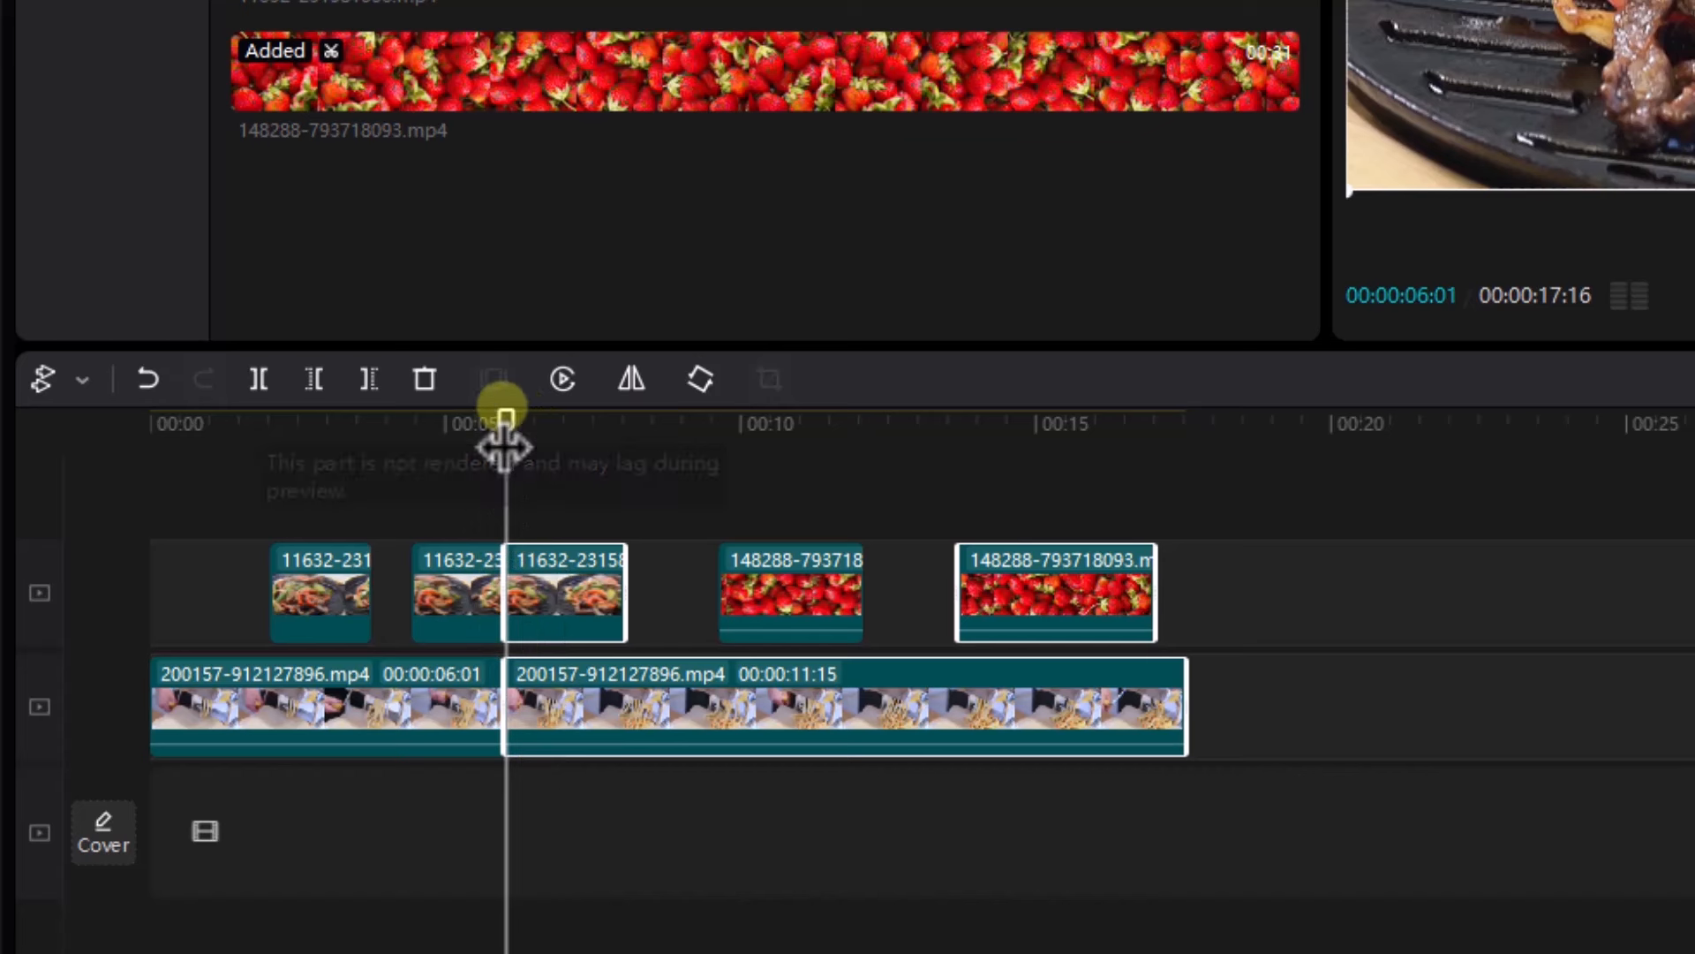
pyautogui.click(681, 502)
pyautogui.click(762, 847)
pyautogui.keyDown('ctrl'); pyautogui.click(592, 601); pyautogui.keyUp('ctrl')
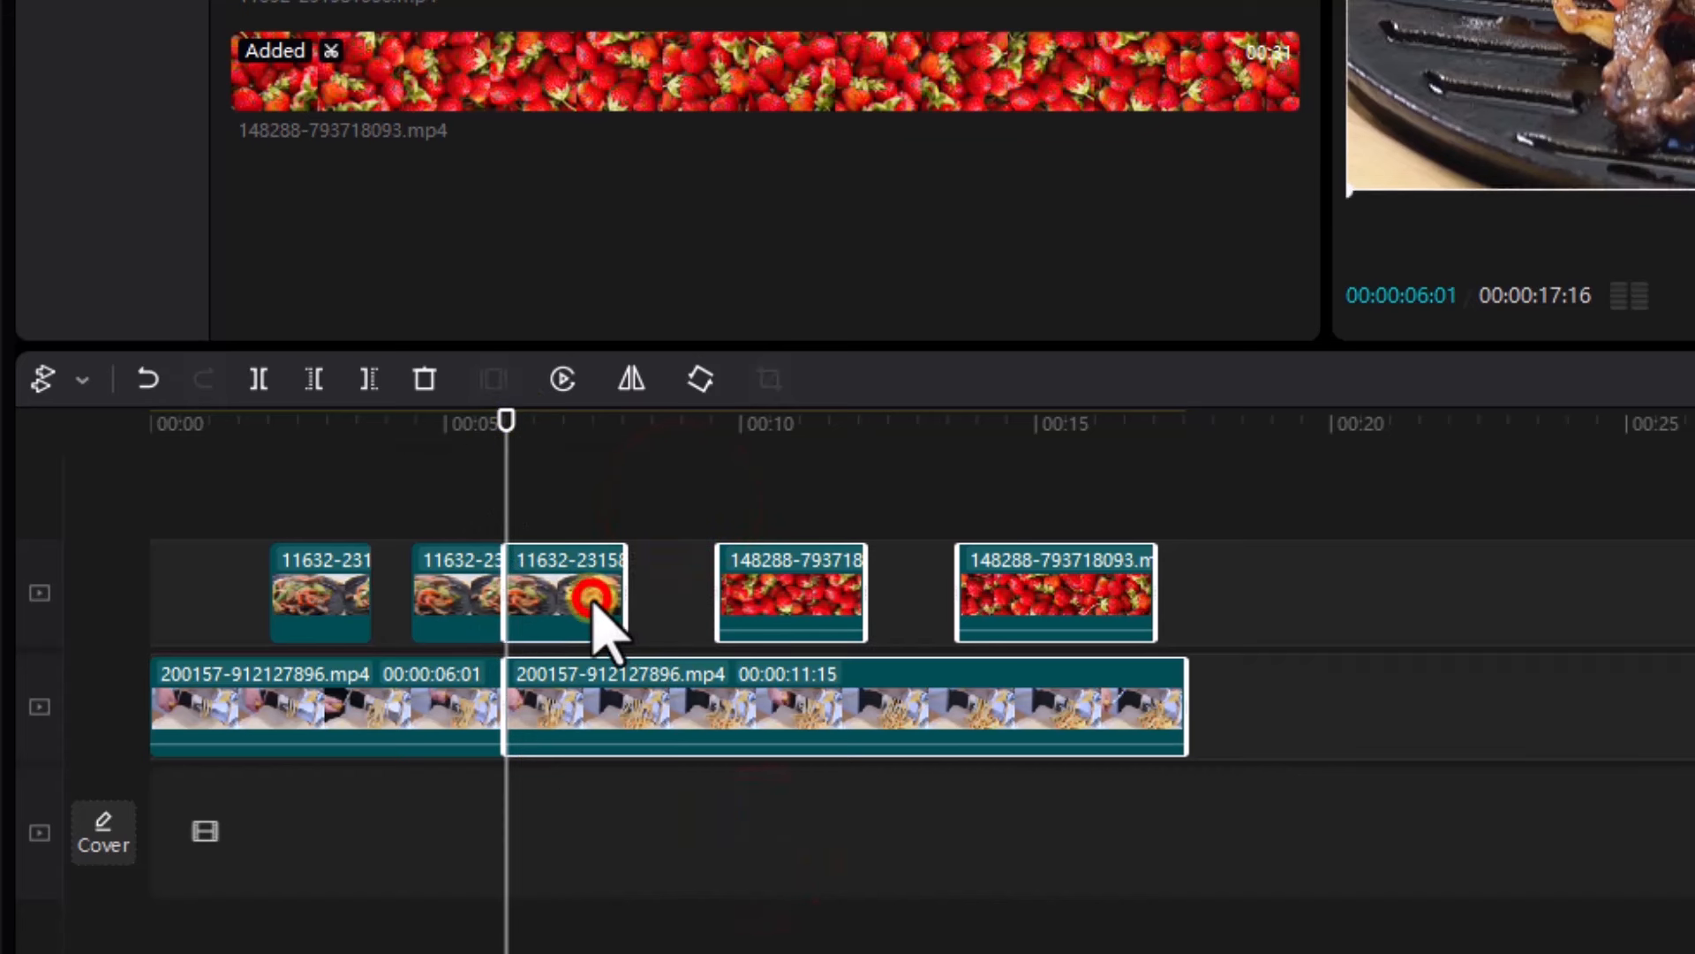
# Switch to the Select tool and shift the split-off stir-fry and pasta pieces slightly later on their tracks
pyautogui.click(83, 378)
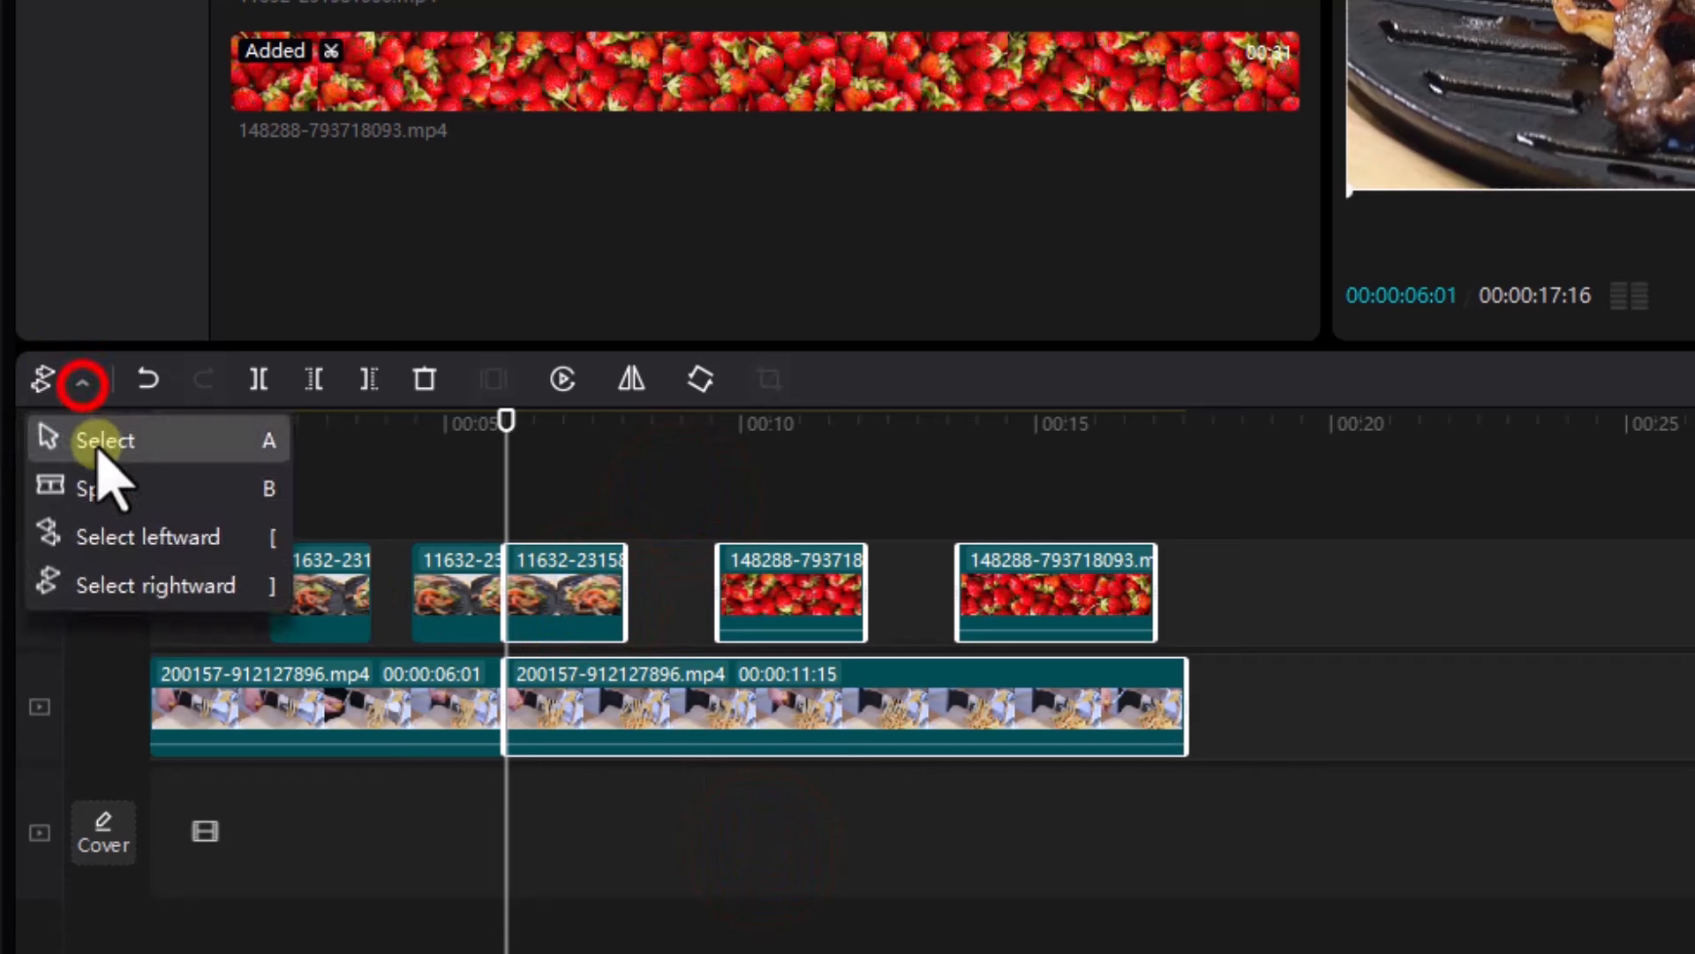
pyautogui.click(101, 433)
pyautogui.click(597, 496)
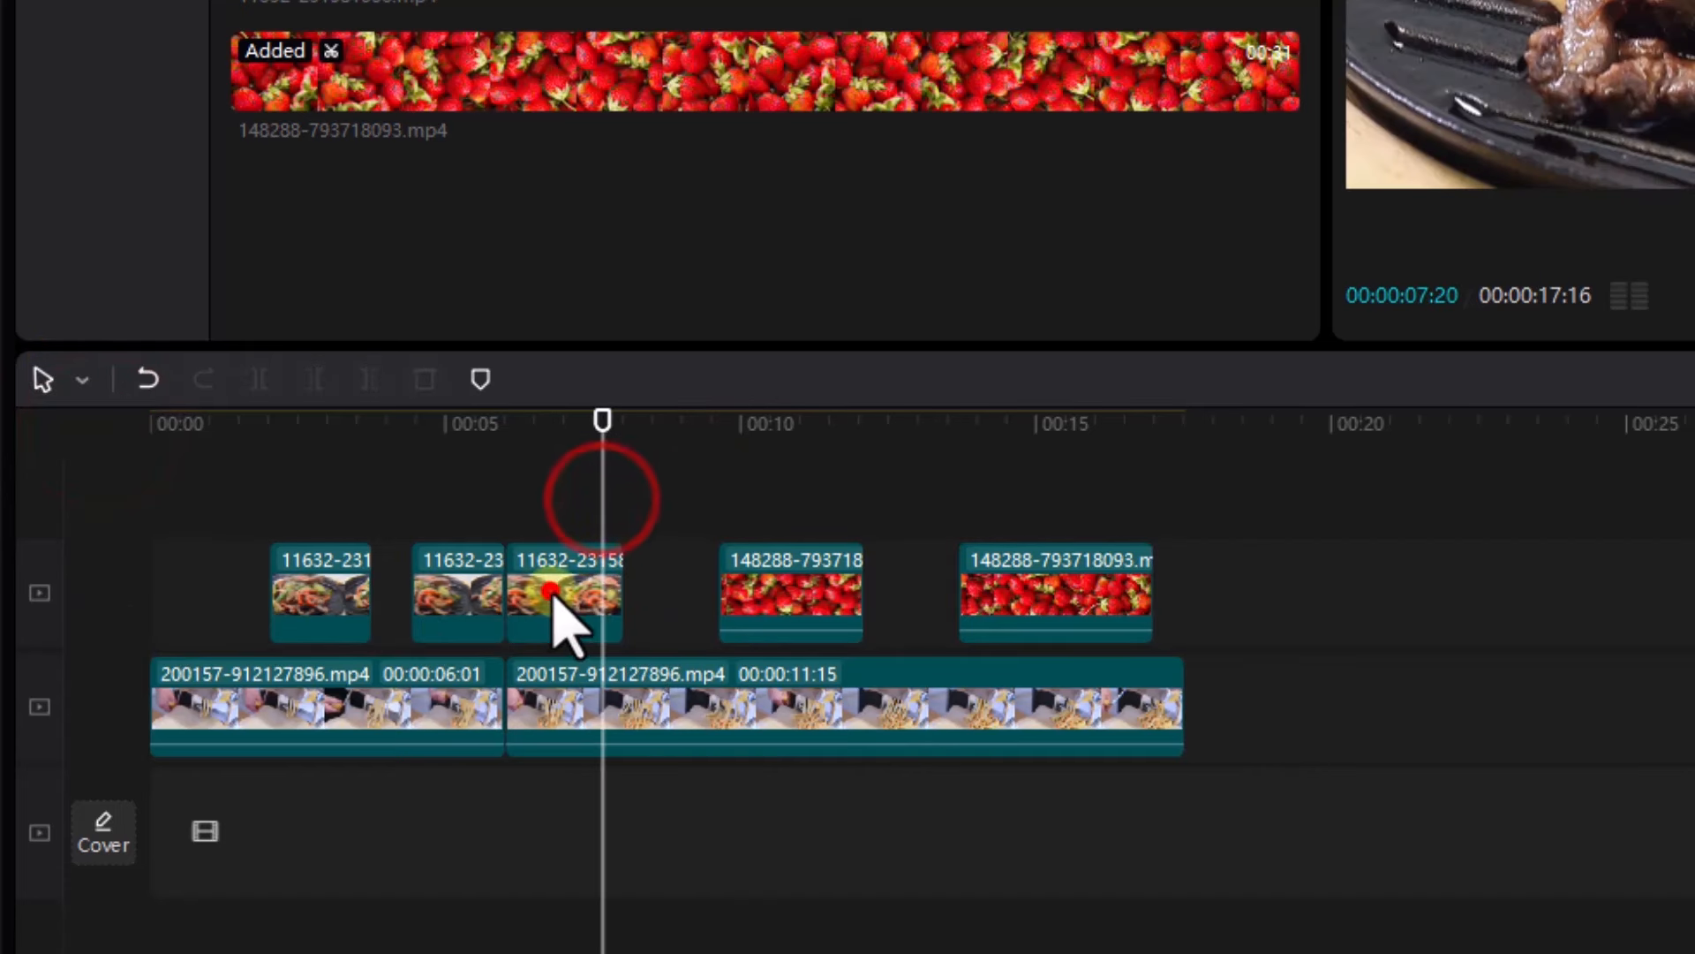
pyautogui.moveTo(546, 582); pyautogui.dragTo(609, 623)
pyautogui.moveTo(657, 697); pyautogui.dragTo(711, 740)
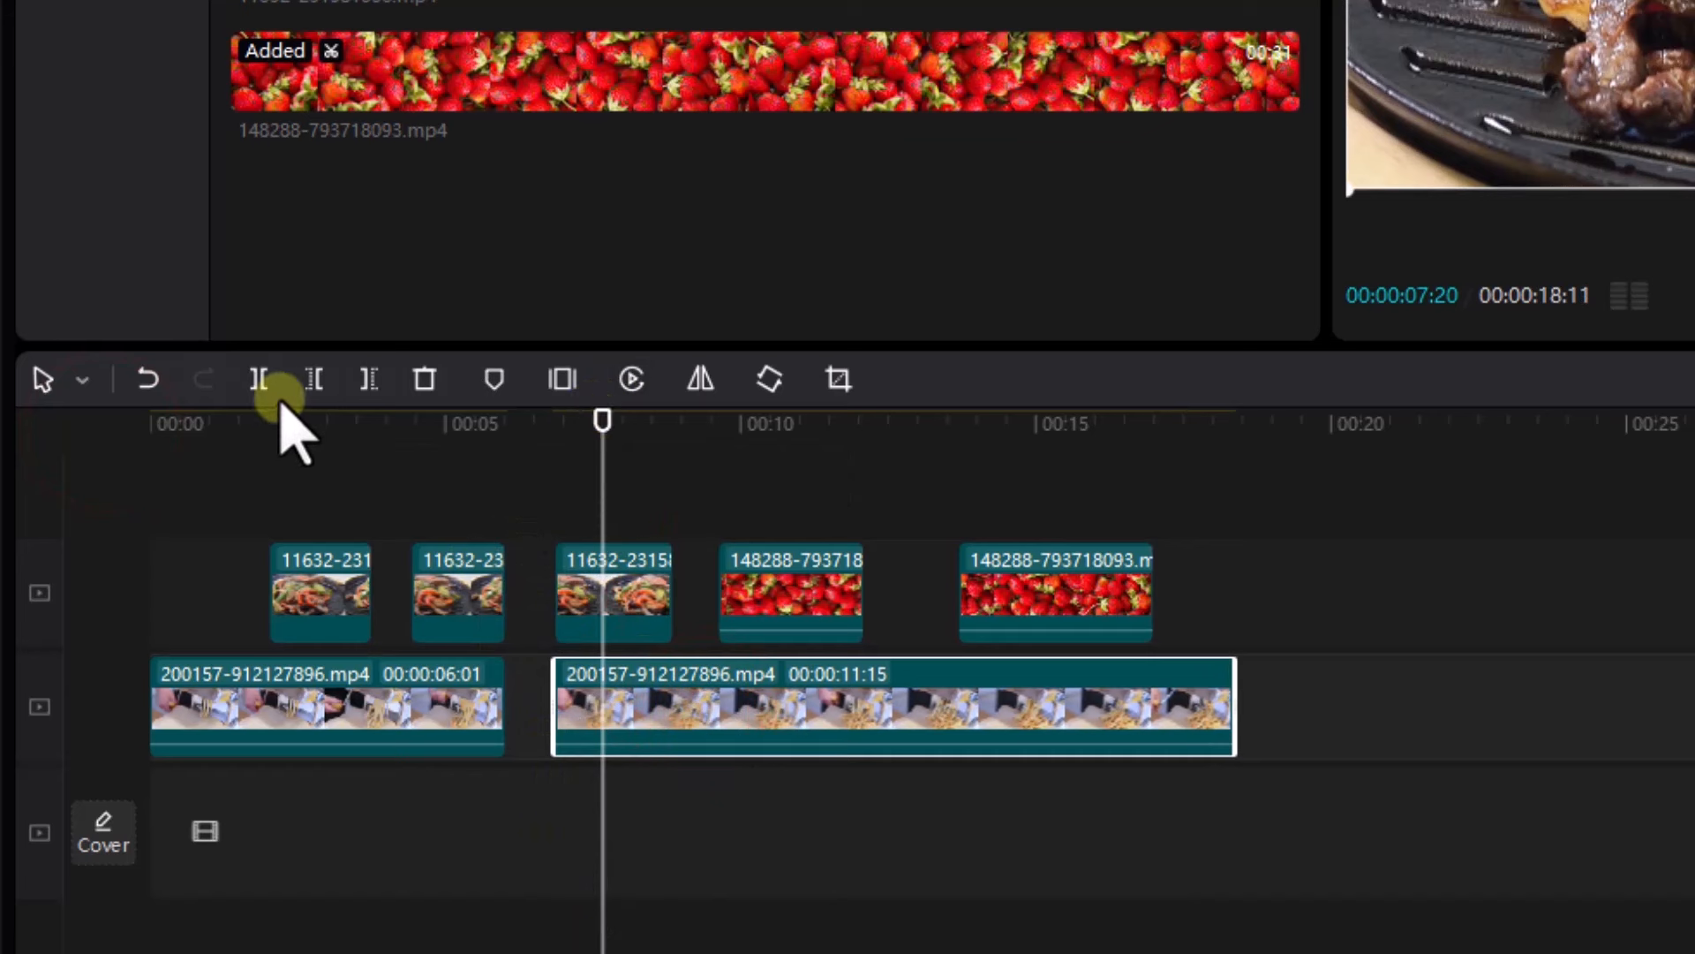
# Split the second pasta piece at 00:00:07:20 and move its later part away to leave a gap
pyautogui.click(265, 380)
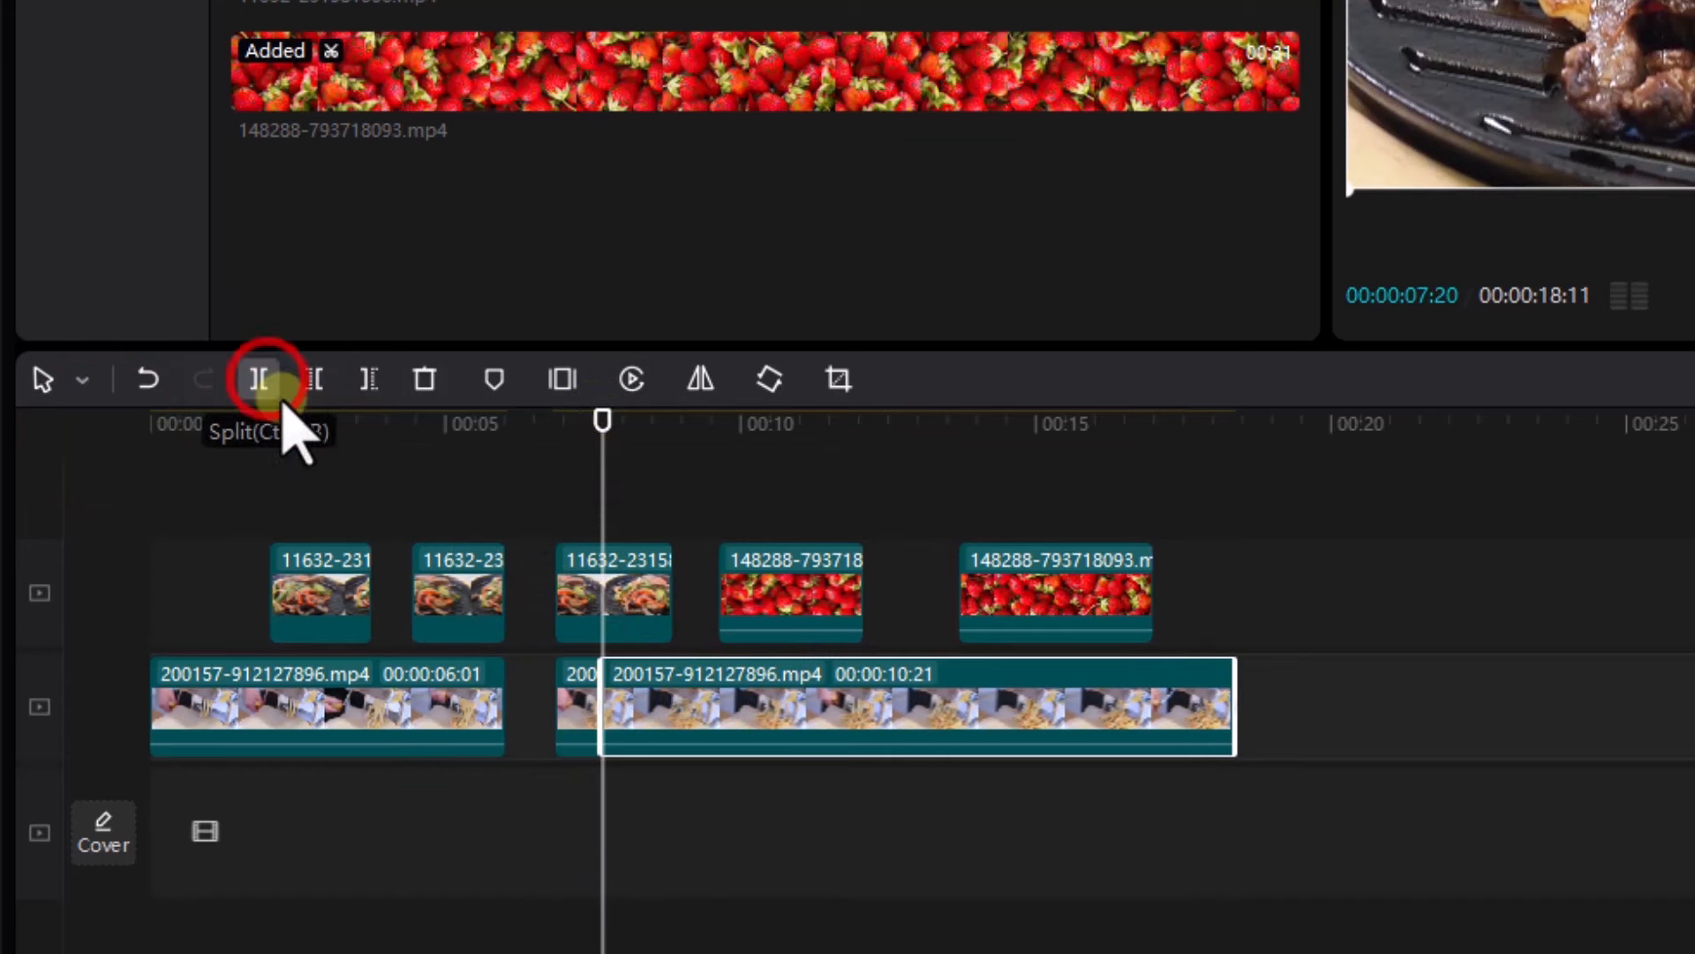
pyautogui.click(742, 808)
pyautogui.moveTo(742, 720); pyautogui.dragTo(704, 721)
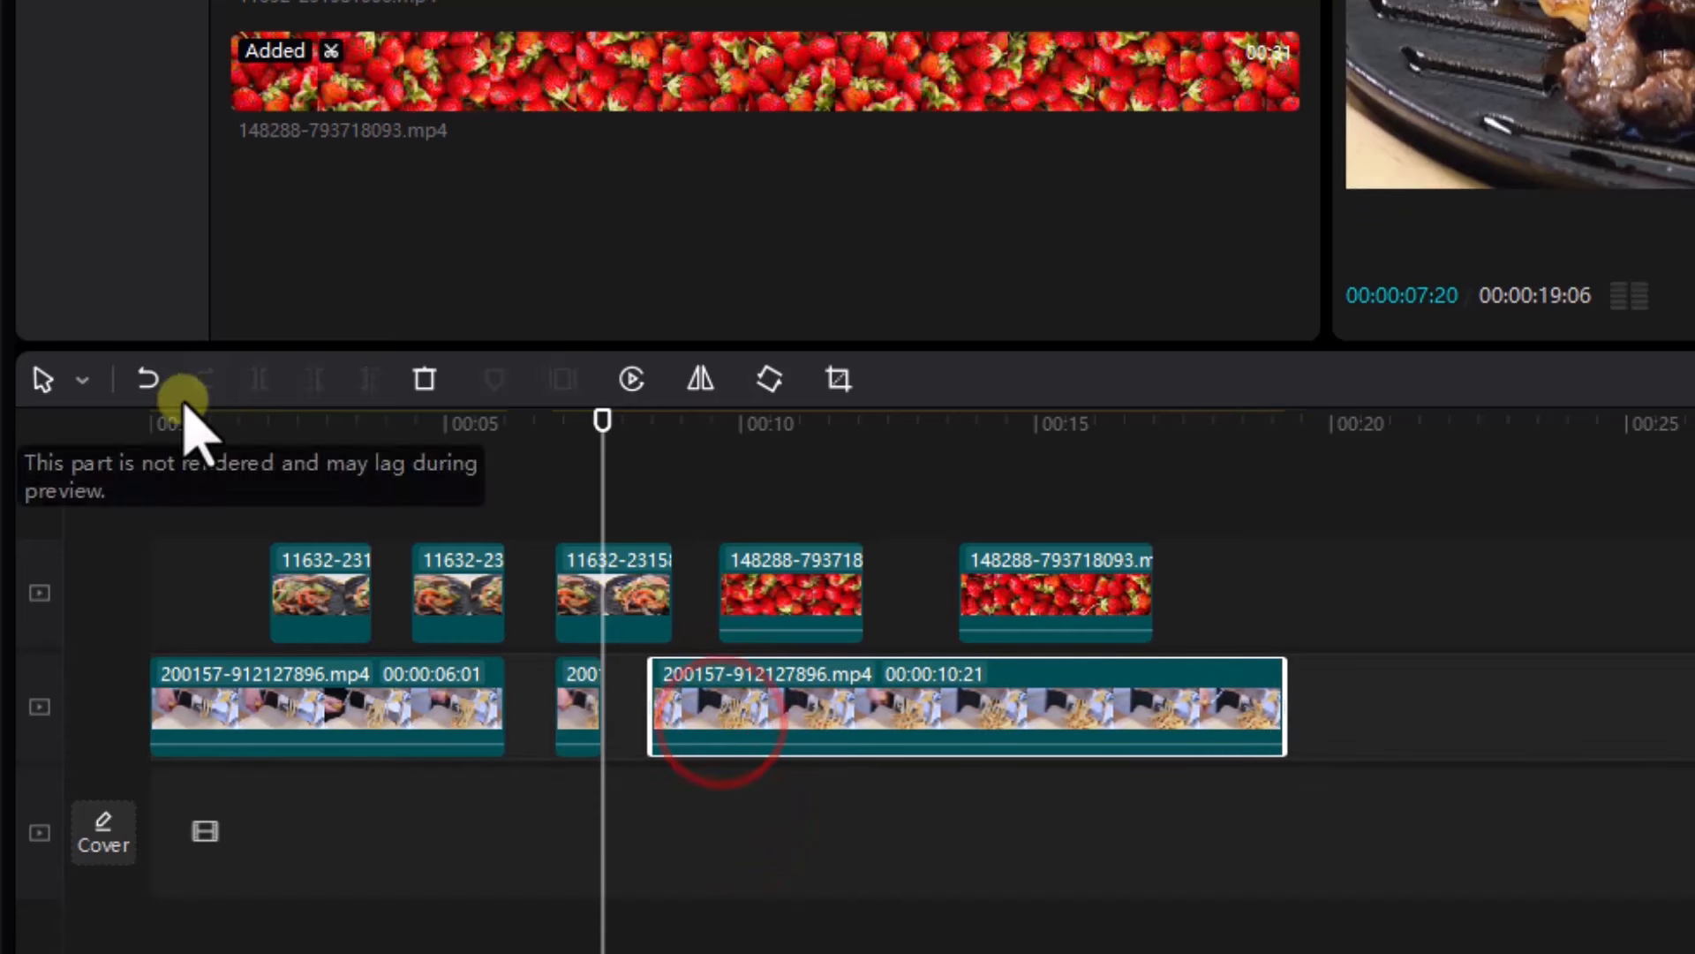
# Undo the last pasta move and split, and use Delete left to trim that piece's start to 00:00:07:20
pyautogui.click(149, 380)
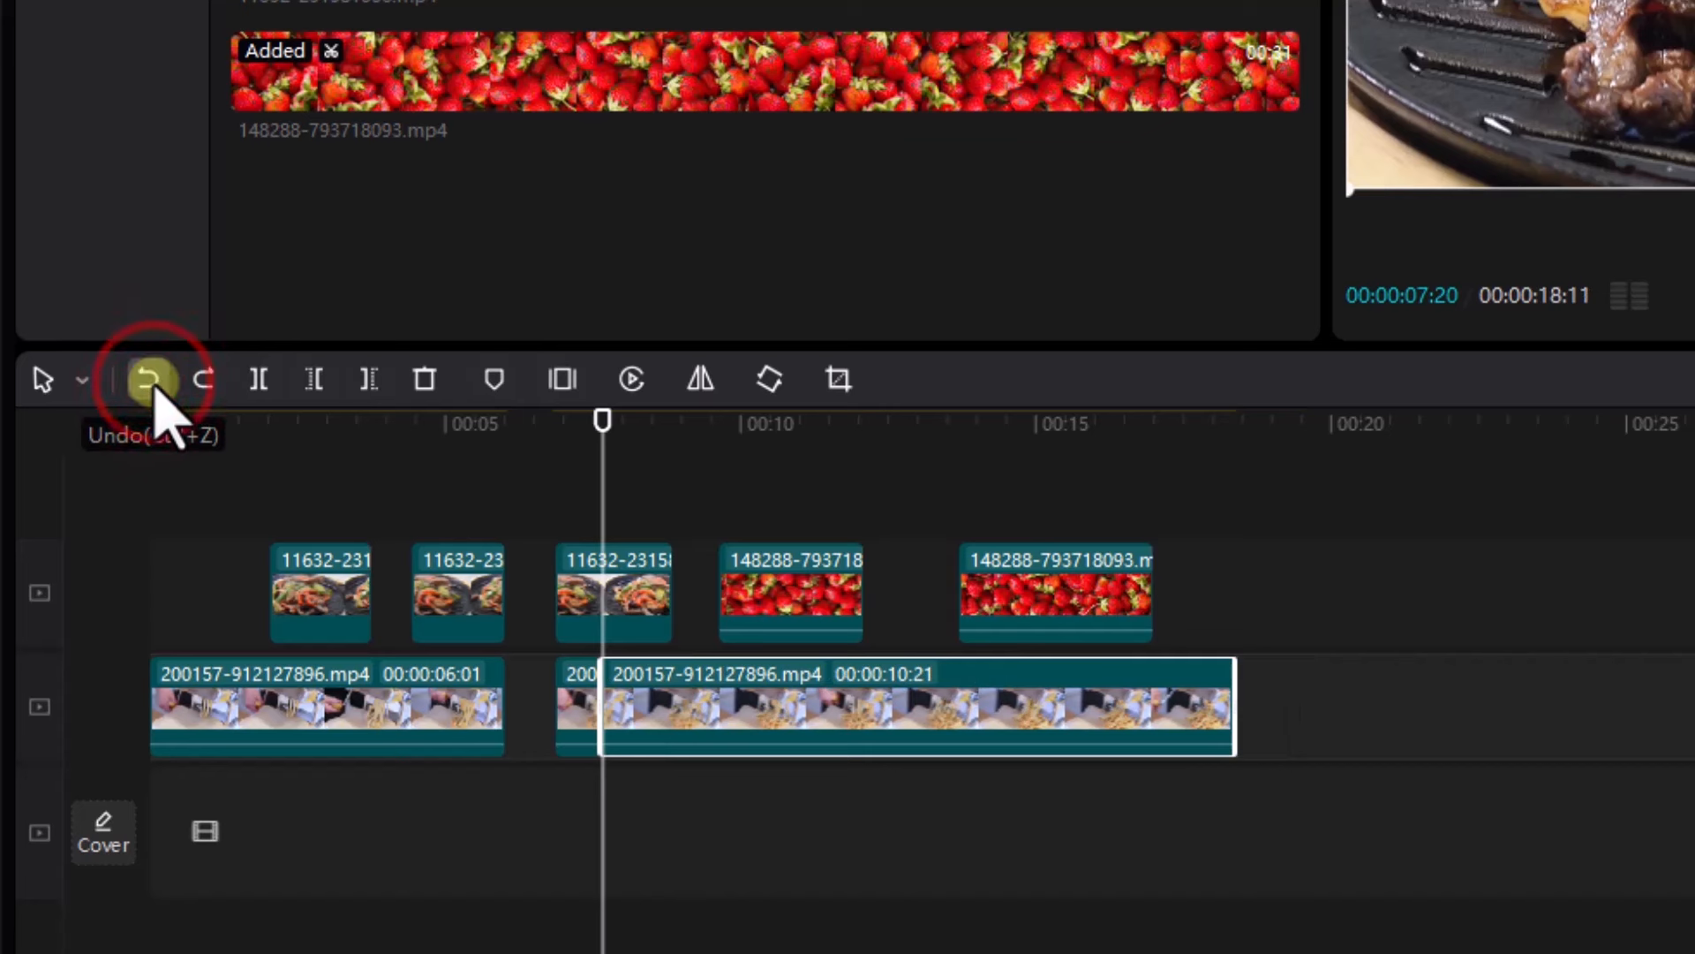
pyautogui.click(155, 389)
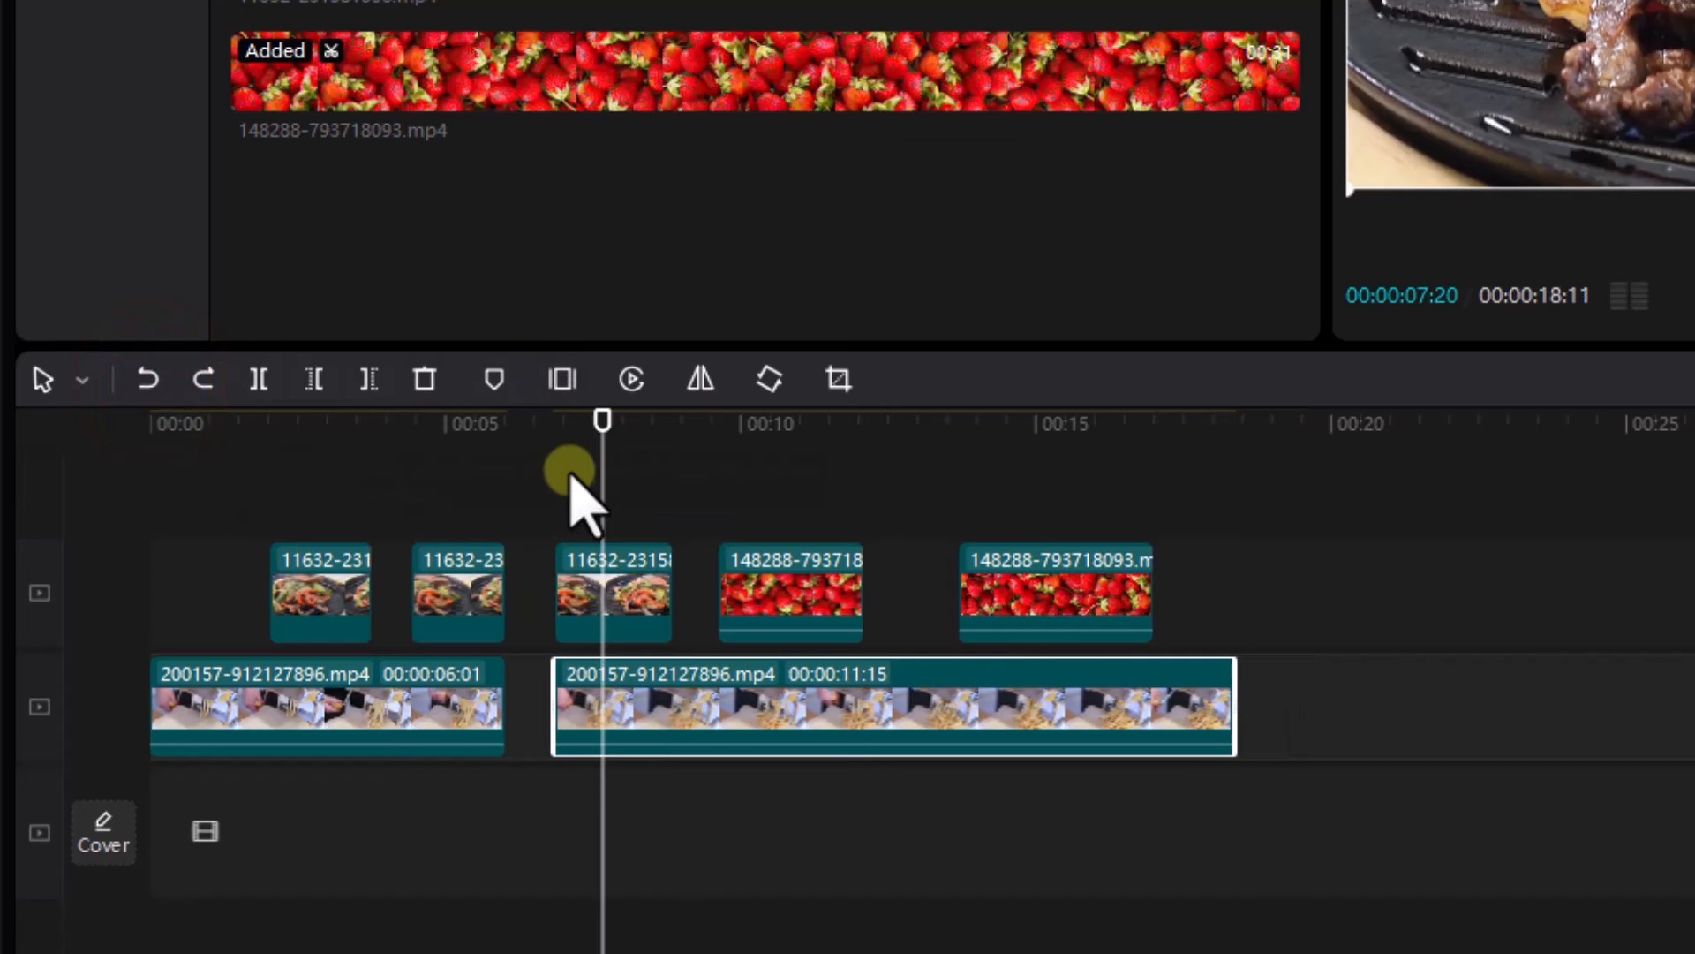
pyautogui.click(318, 380)
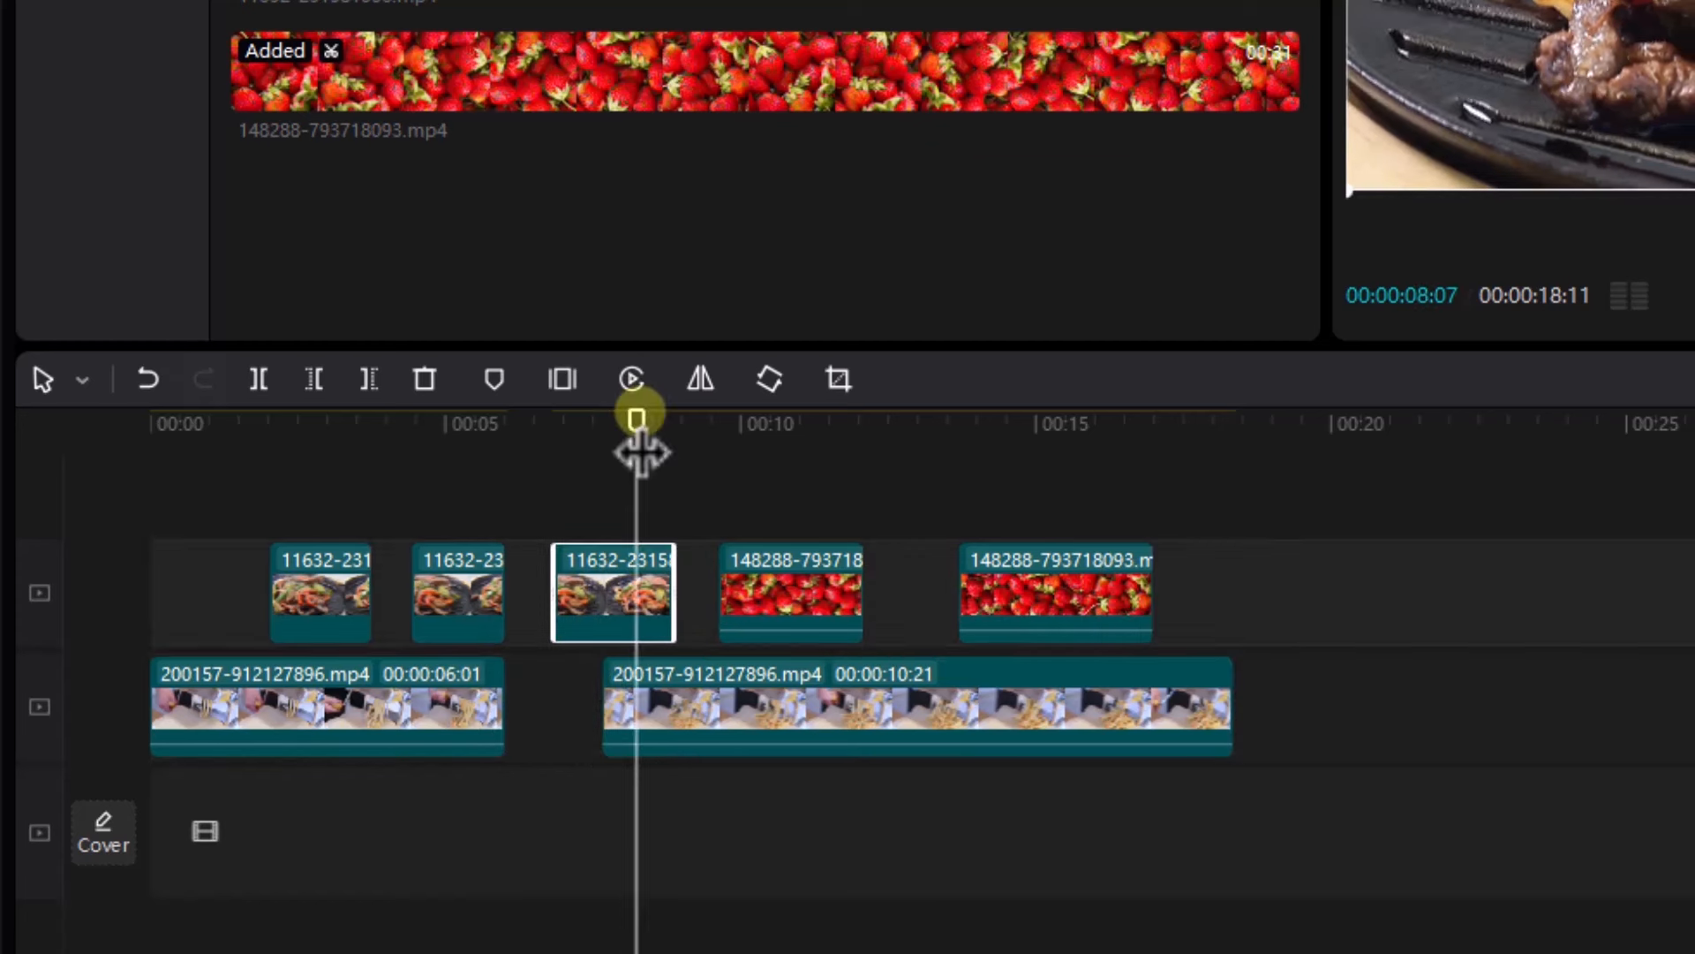
# Trim the third stir-fry piece to 00:00:07:20–00:00:08:06, using Delete left at the start and Delete right at the end
pyautogui.moveTo(640, 414); pyautogui.dragTo(599, 415)
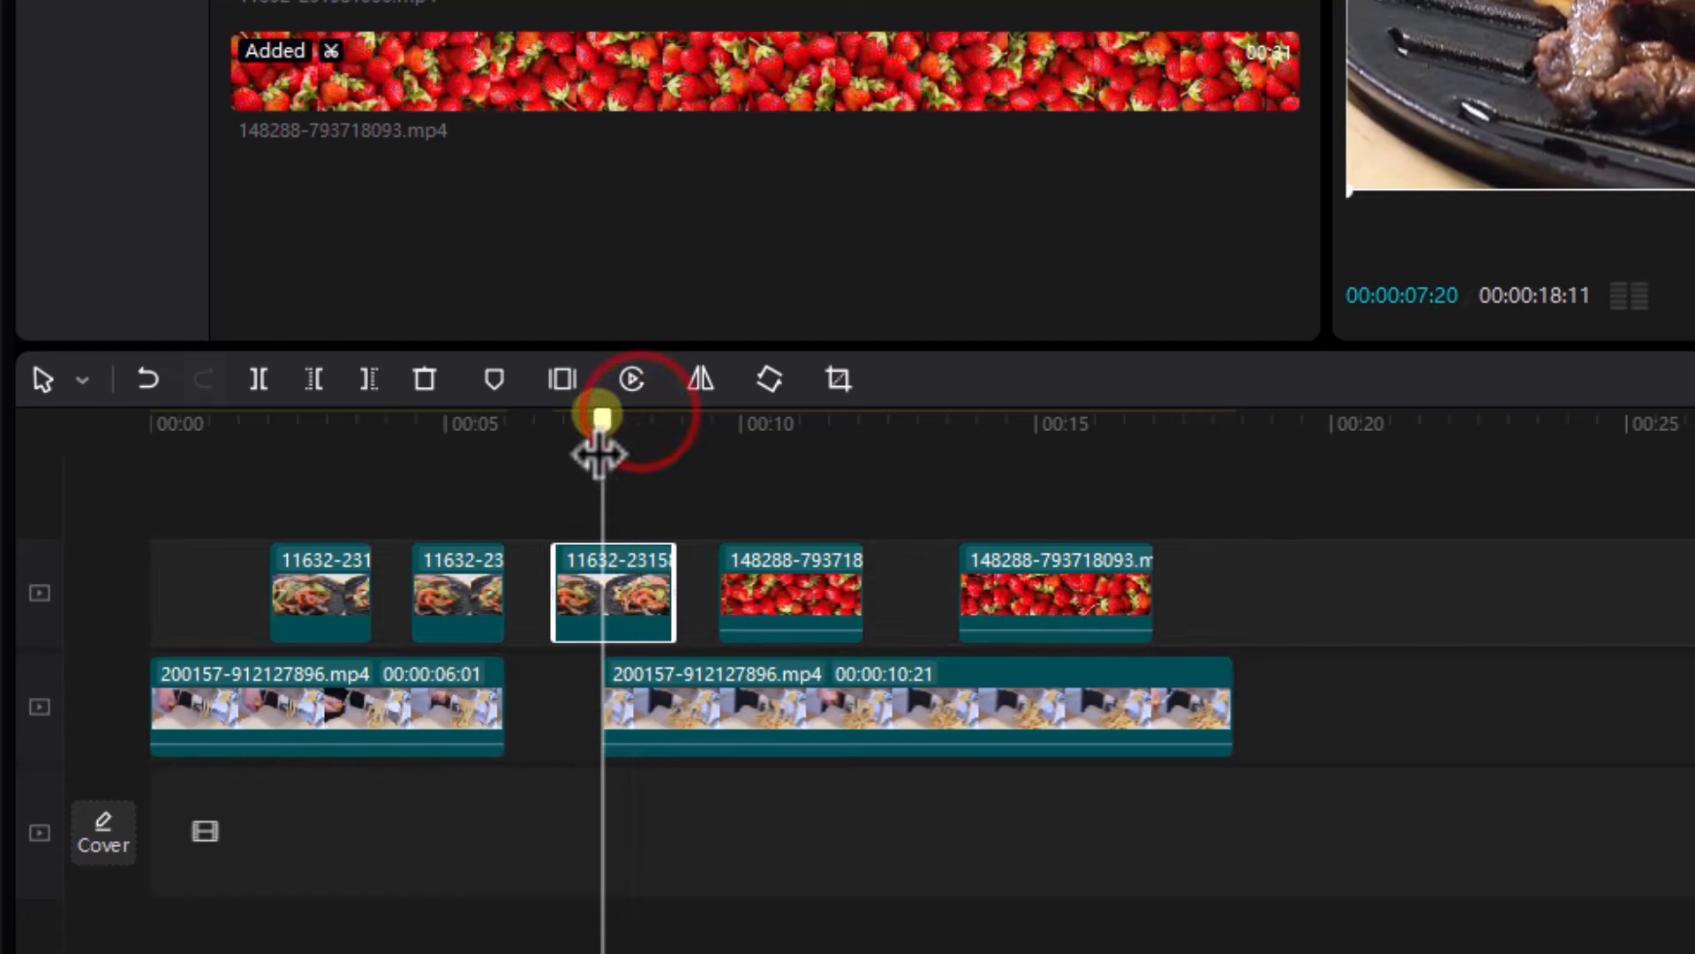
pyautogui.click(314, 379)
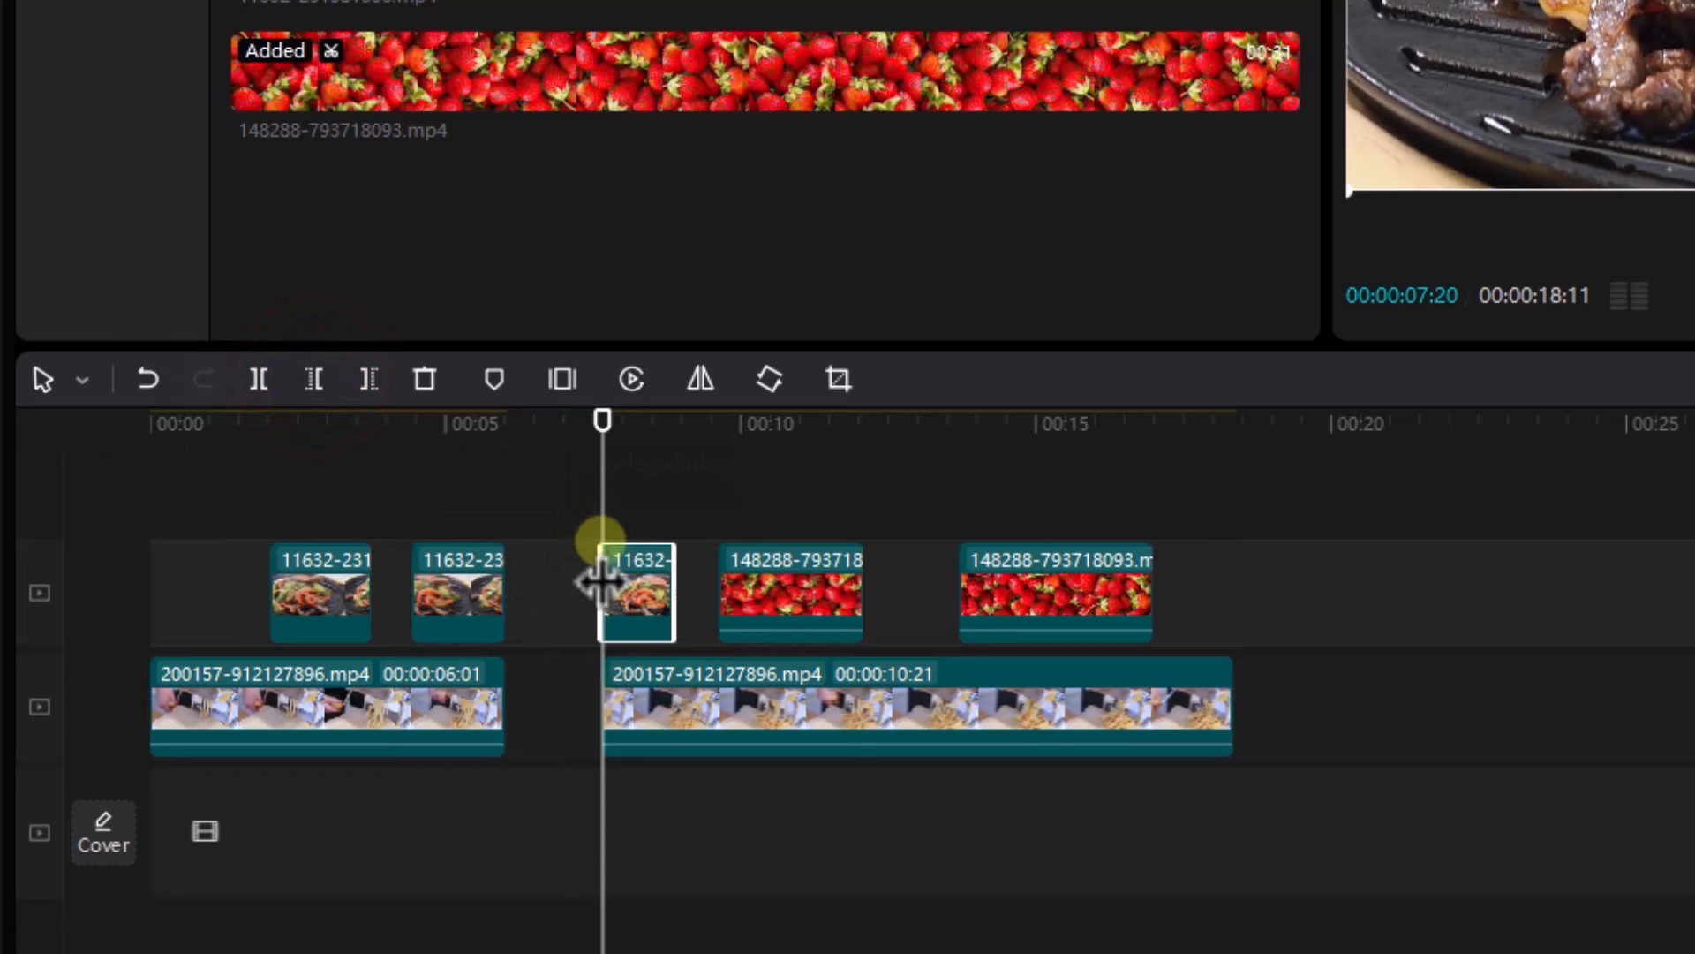
pyautogui.click(371, 379)
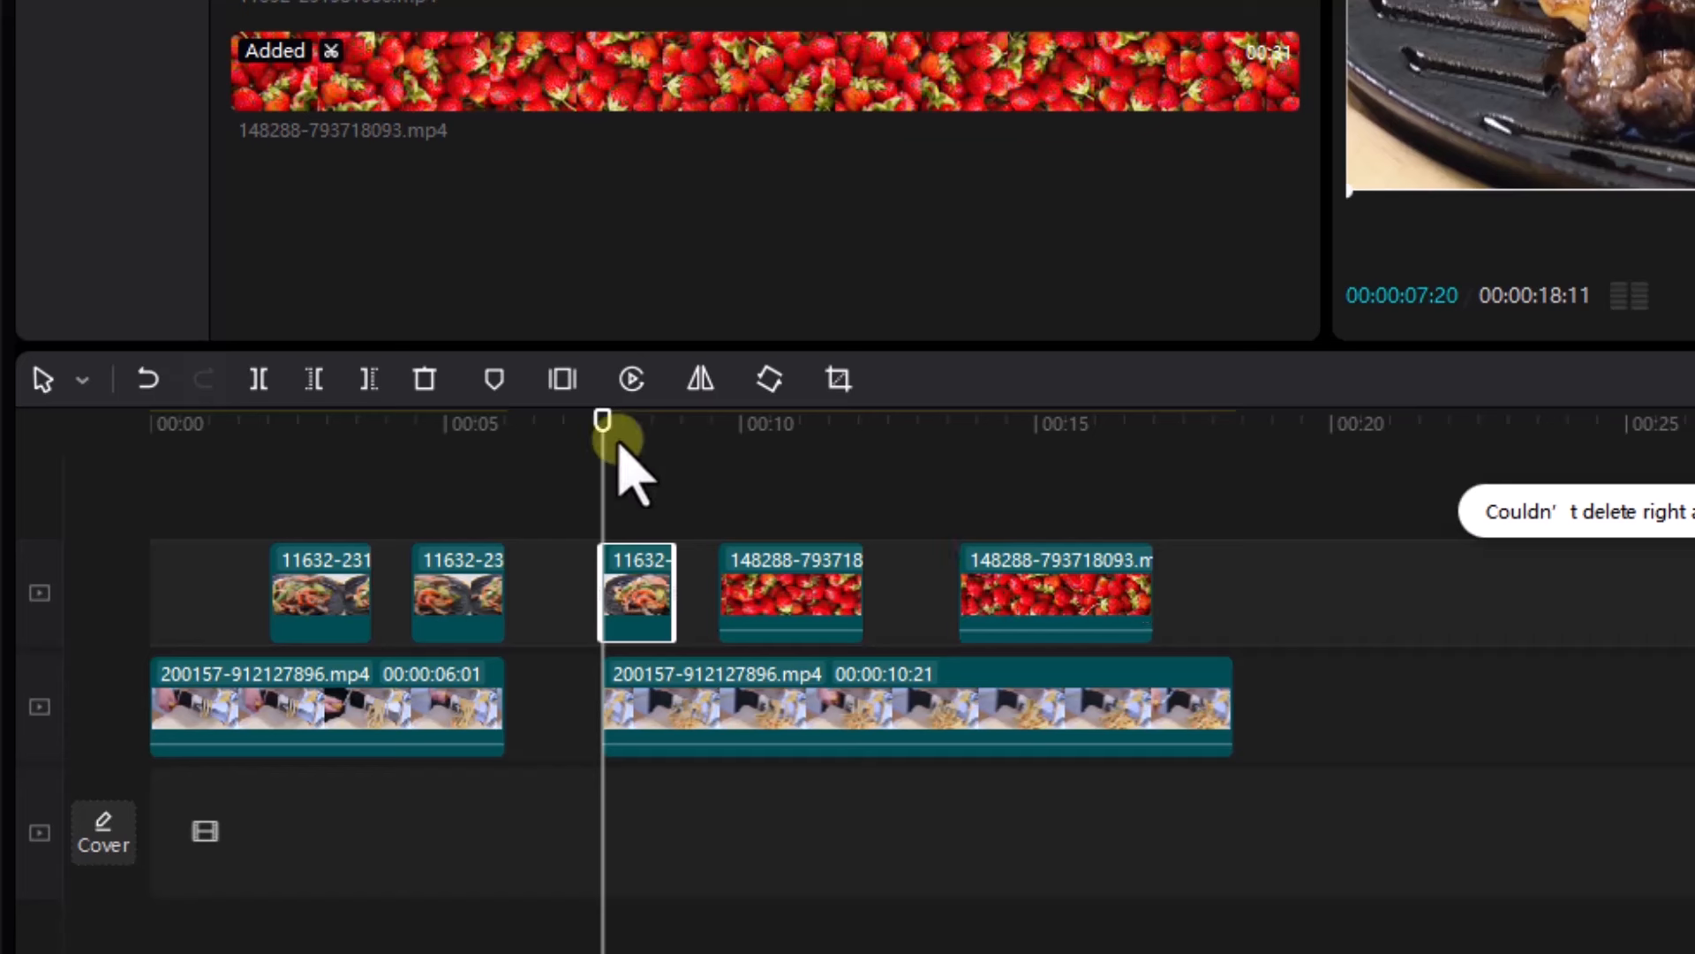
pyautogui.moveTo(604, 454); pyautogui.dragTo(634, 455)
pyautogui.click(369, 379)
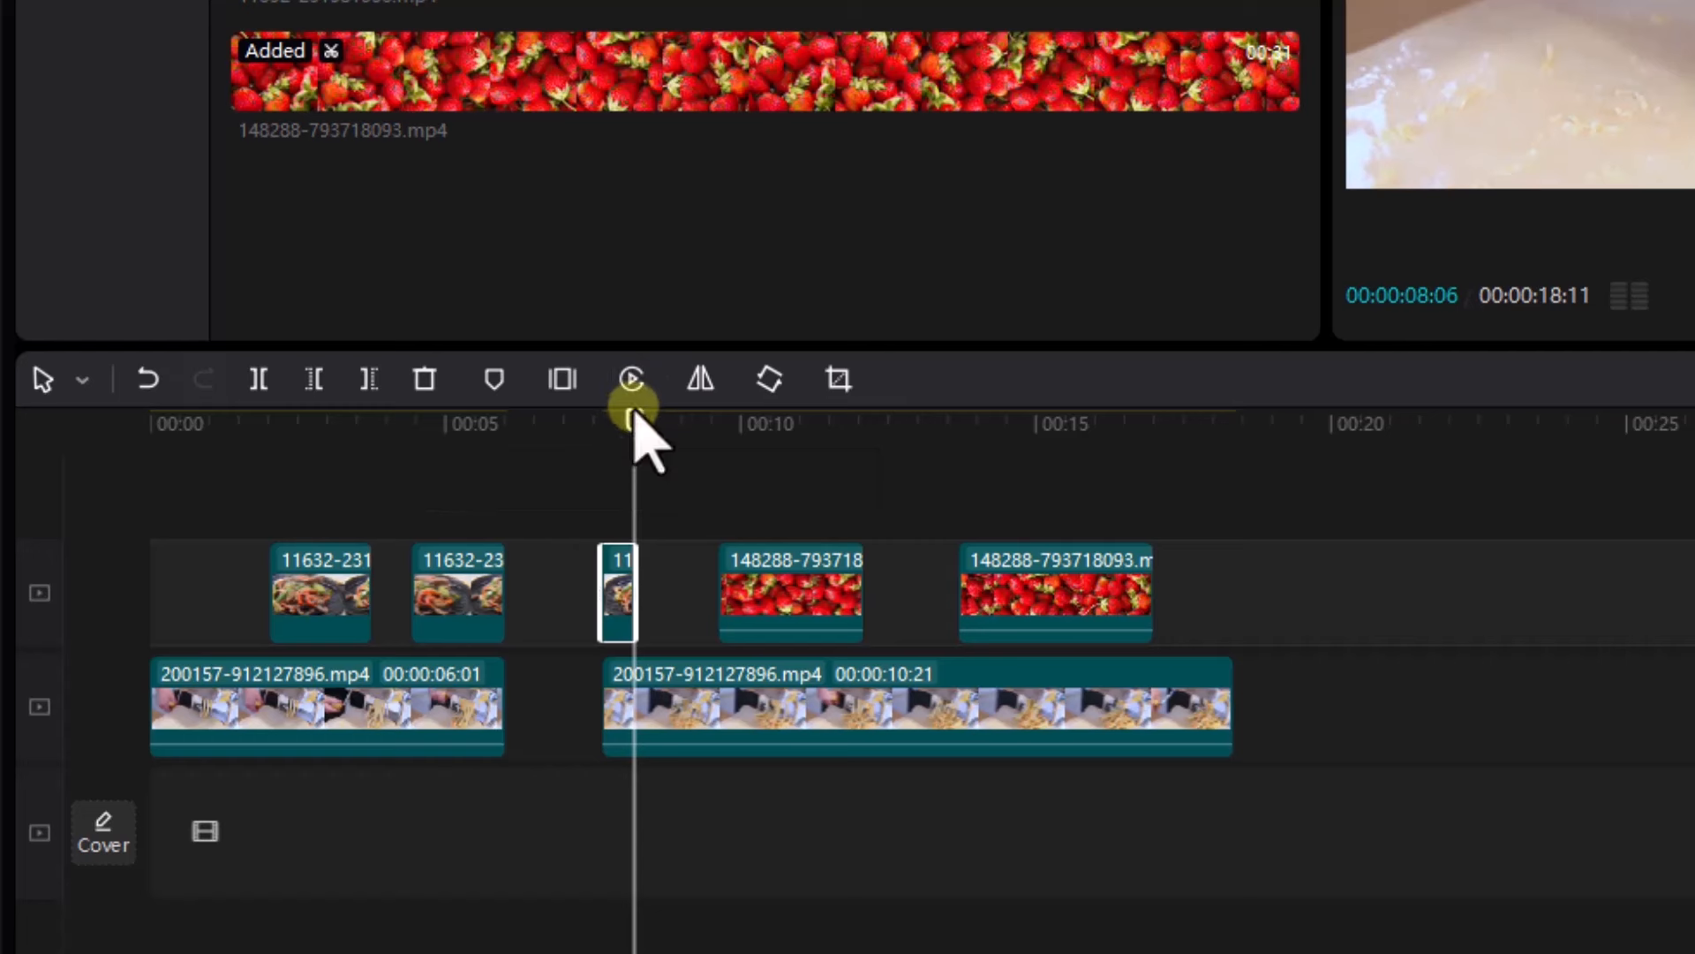
# Select the first strawberry piece and delete its part before 00:00:10:25
pyautogui.moveTo(634, 414); pyautogui.dragTo(790, 488)
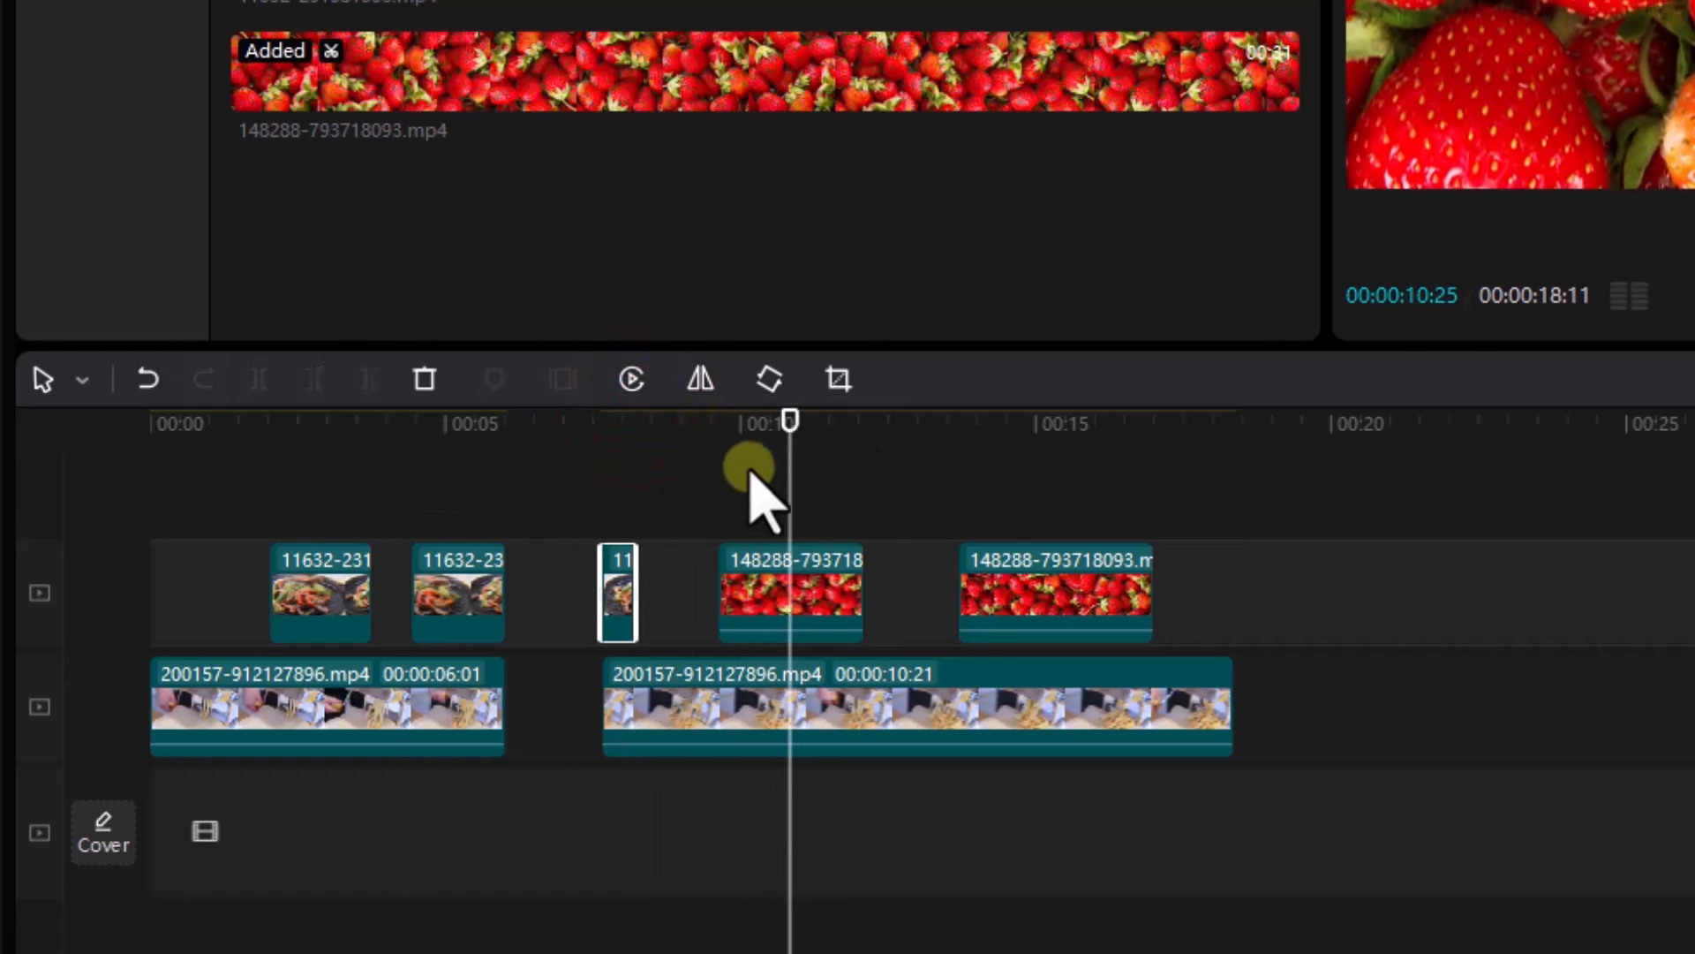
pyautogui.click(834, 618)
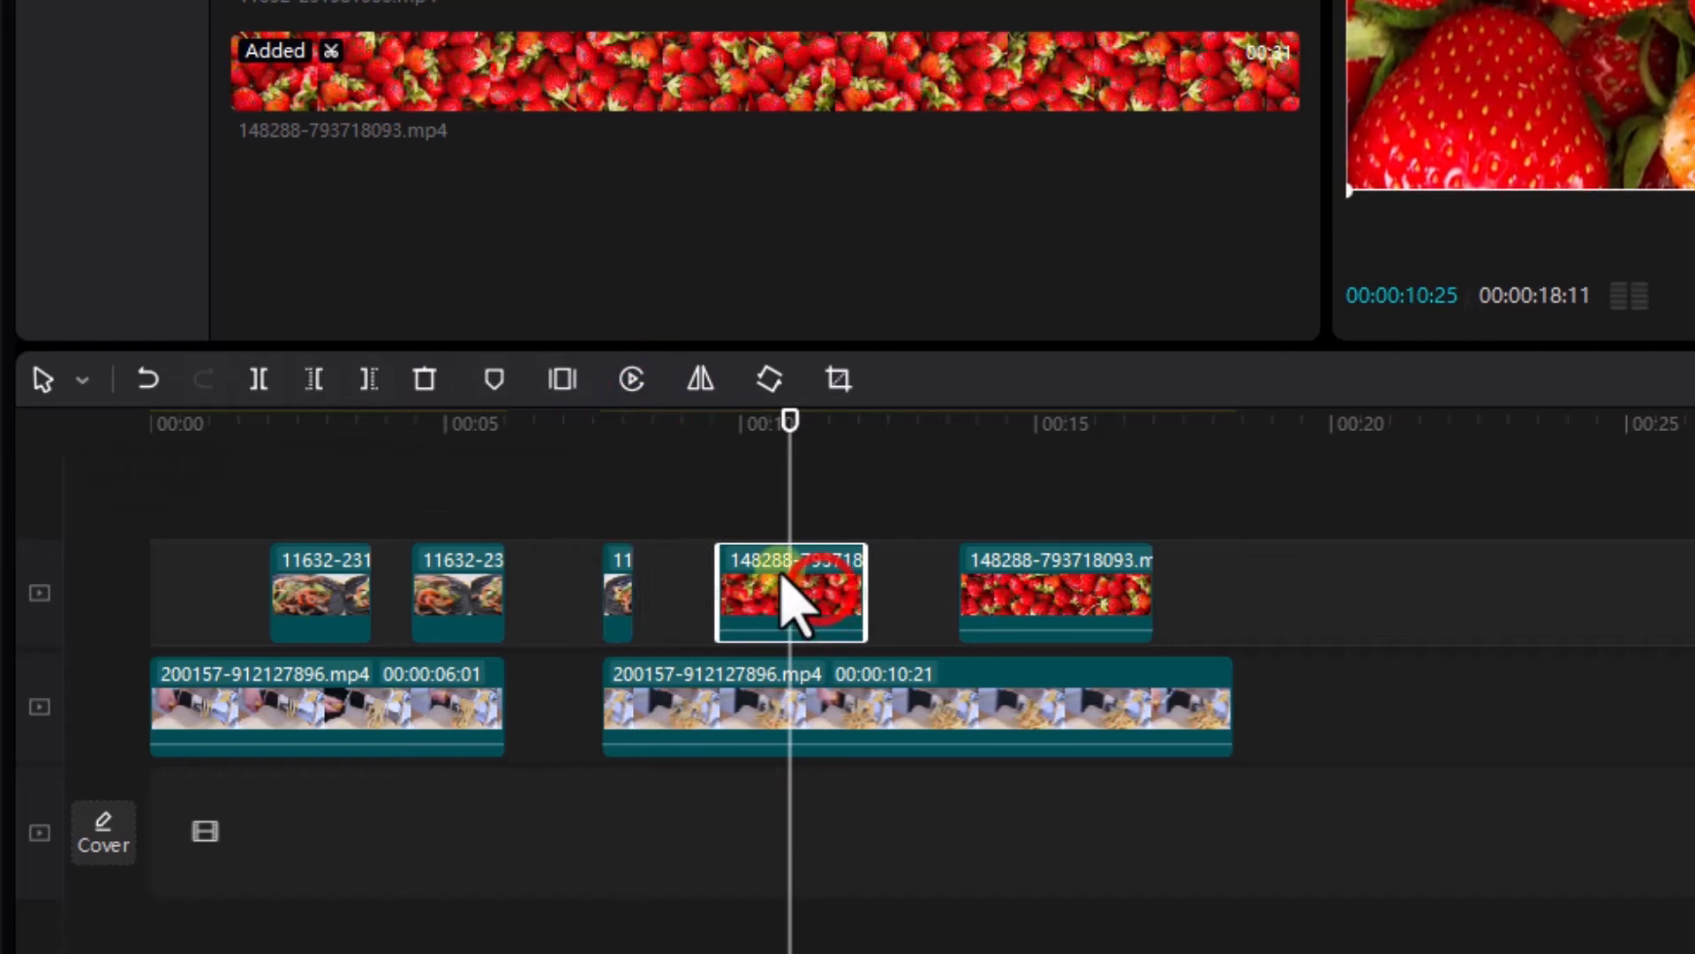
pyautogui.click(314, 380)
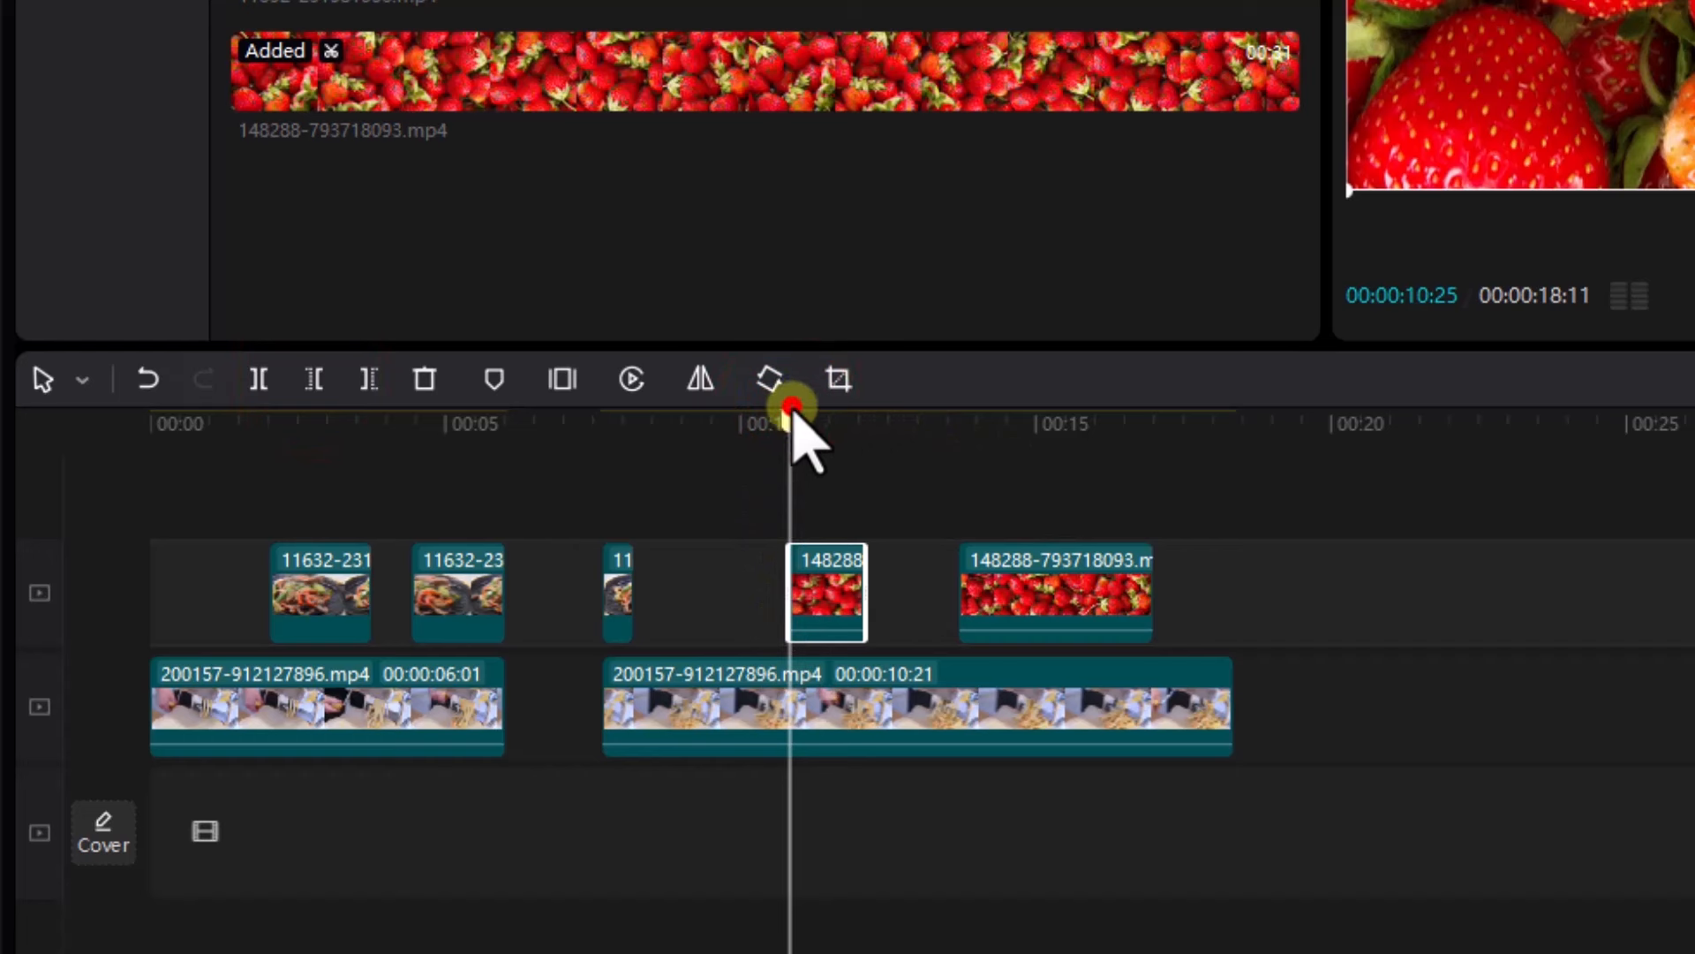
# Select the second strawberry piece and delete its part after 00:00:15:06
pyautogui.moveTo(791, 408); pyautogui.dragTo(1028, 439)
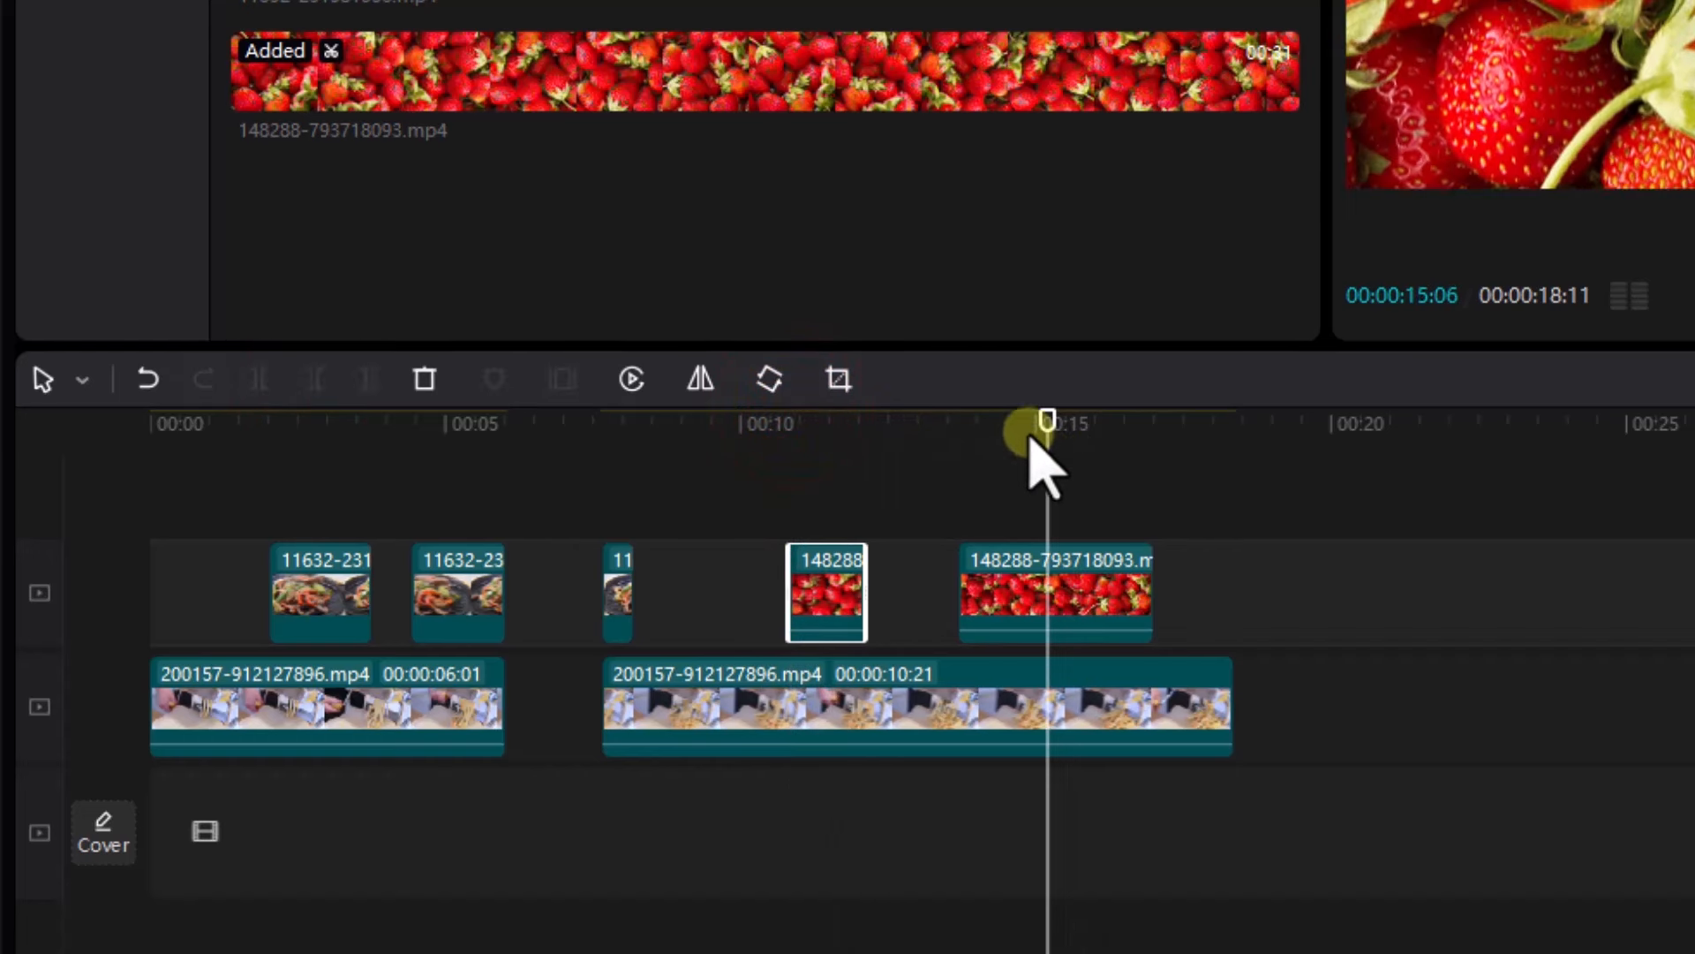
pyautogui.click(1015, 596)
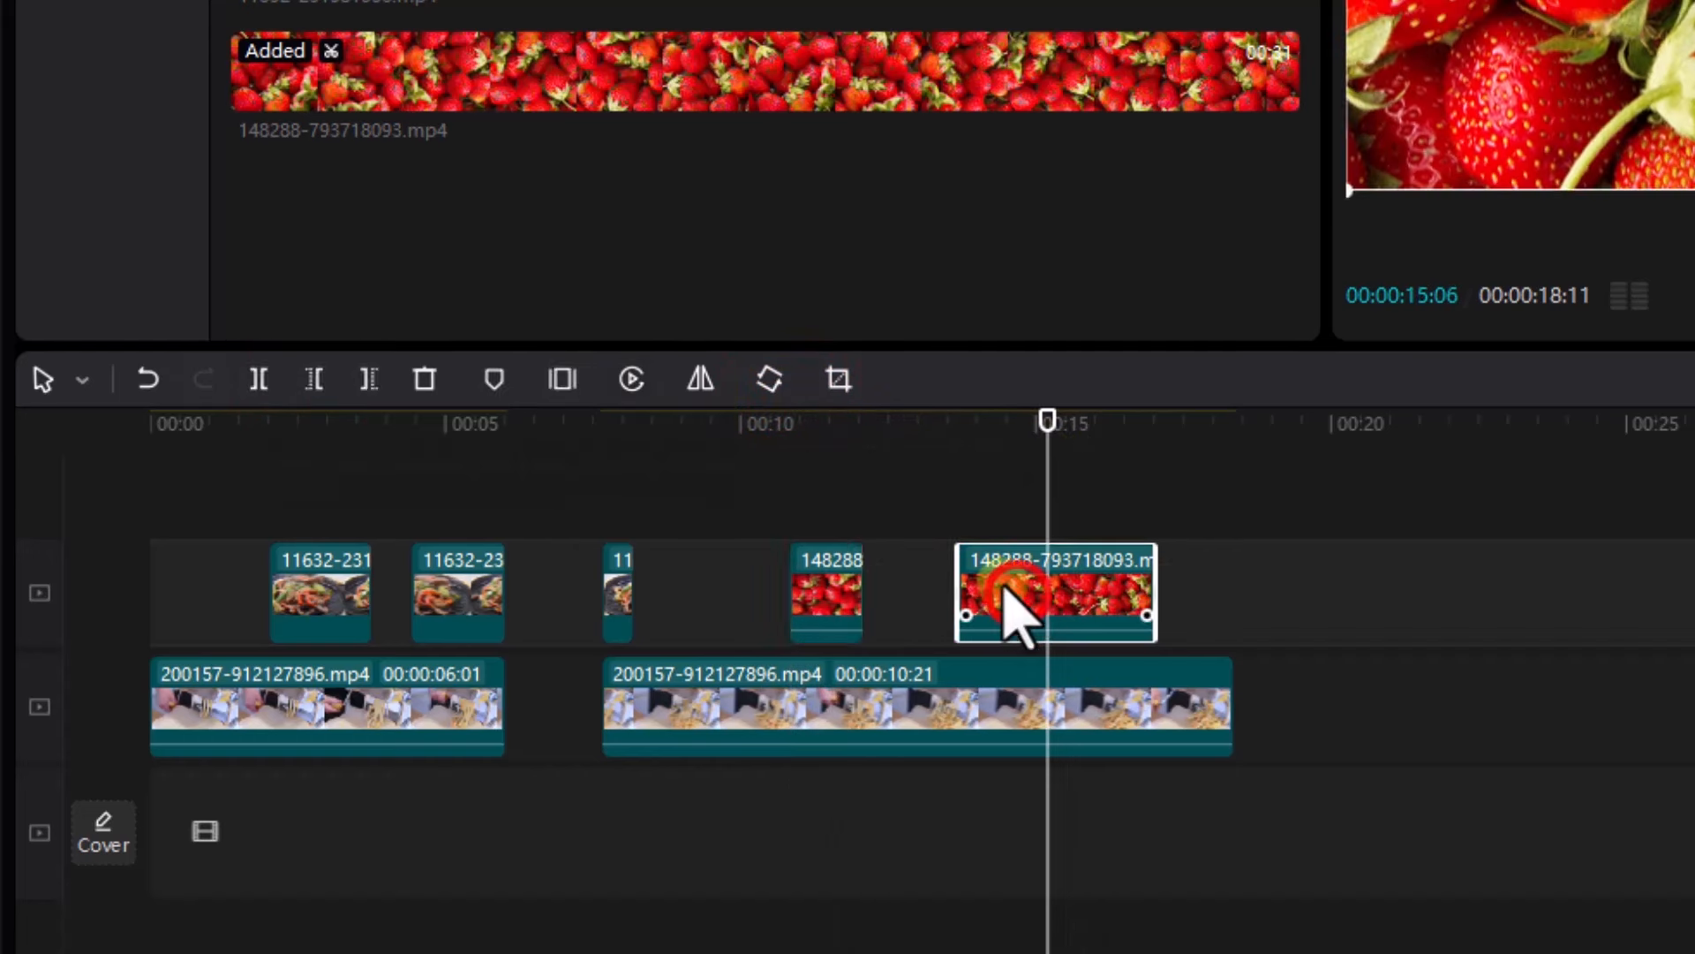
pyautogui.click(364, 378)
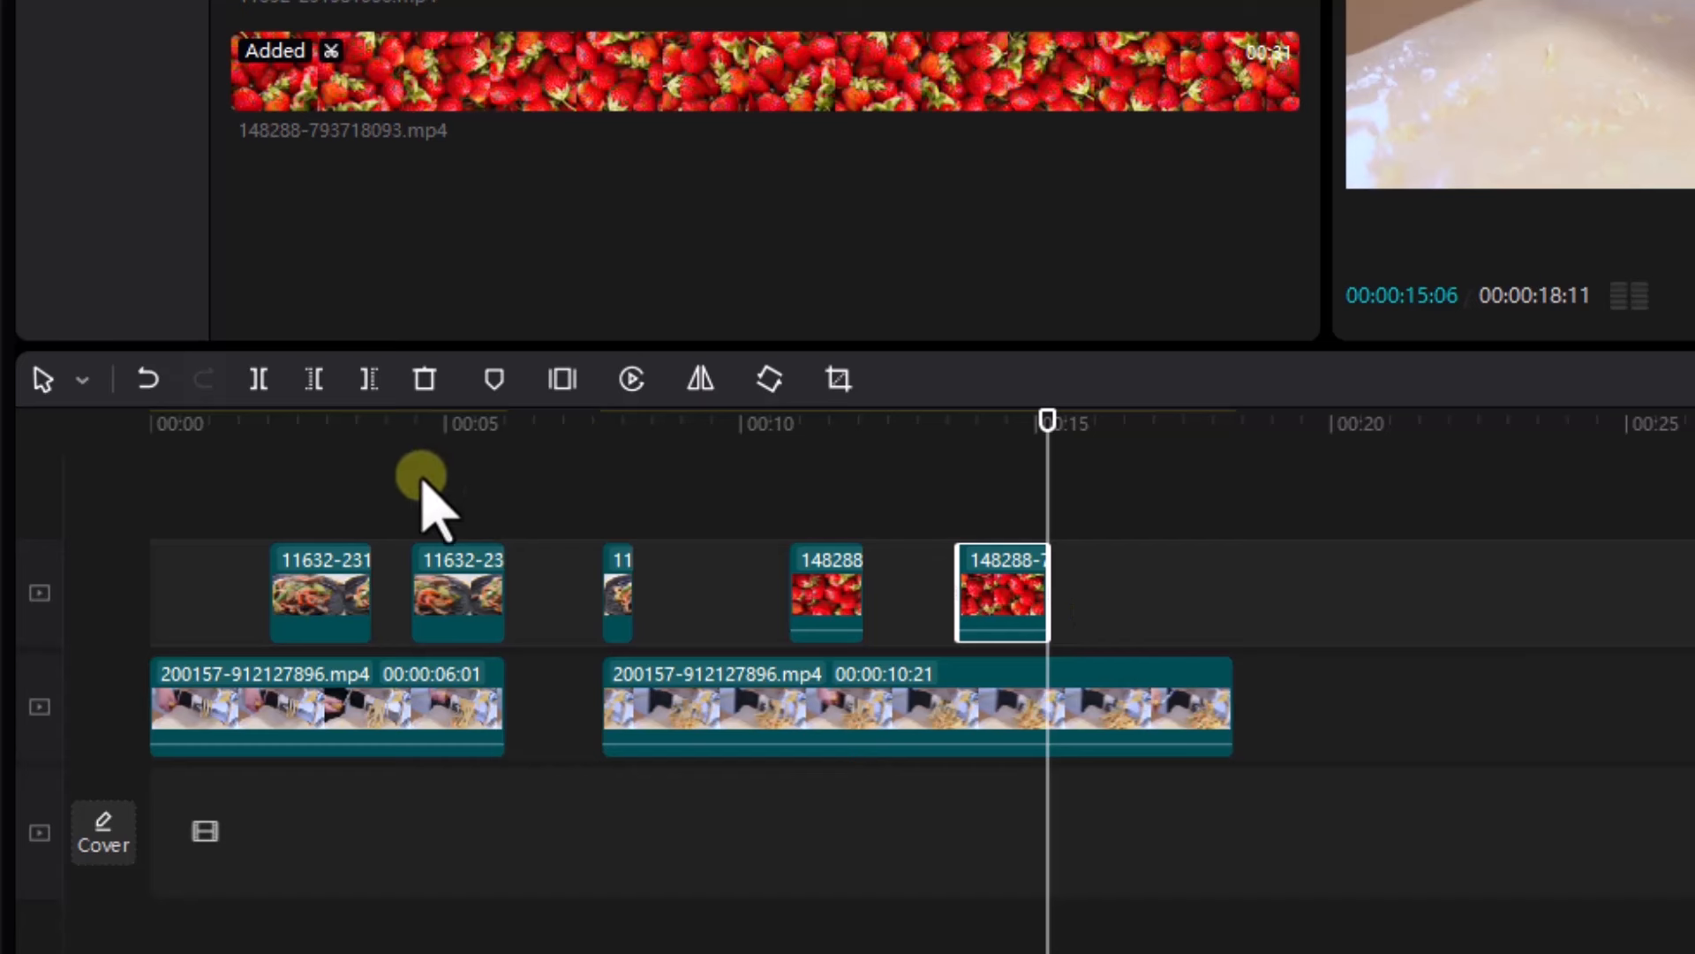
# Delete the second strawberry piece and the short third stir-fry piece from the timeline
pyautogui.click(425, 379)
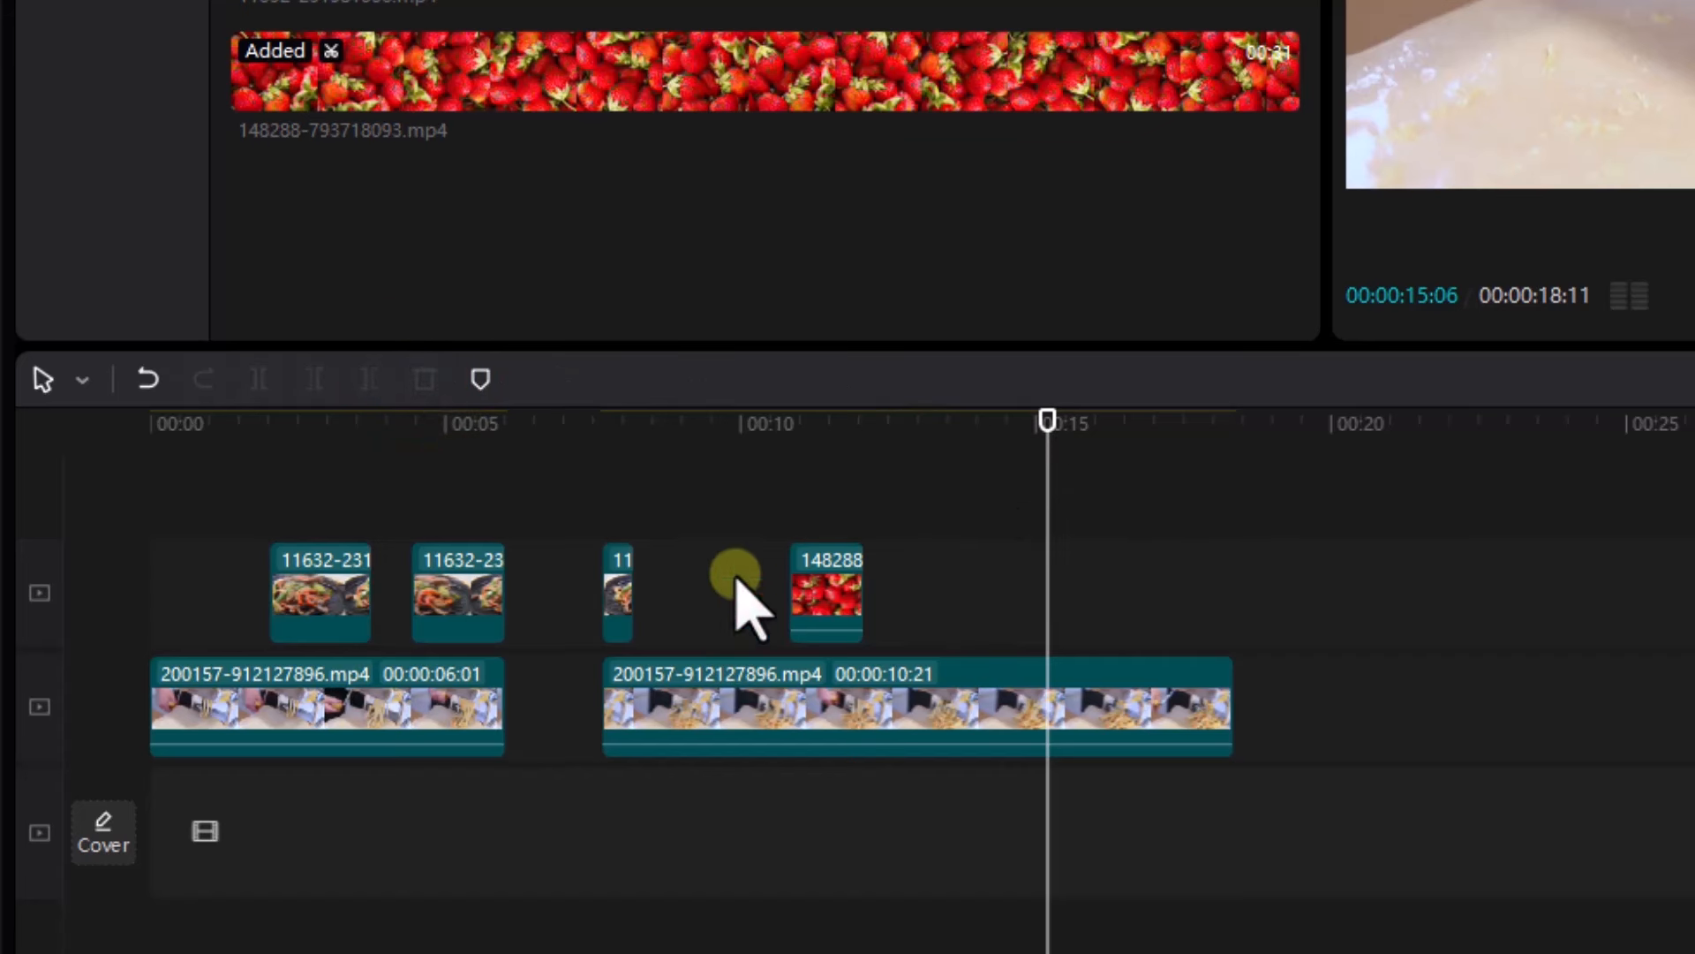
pyautogui.click(618, 584)
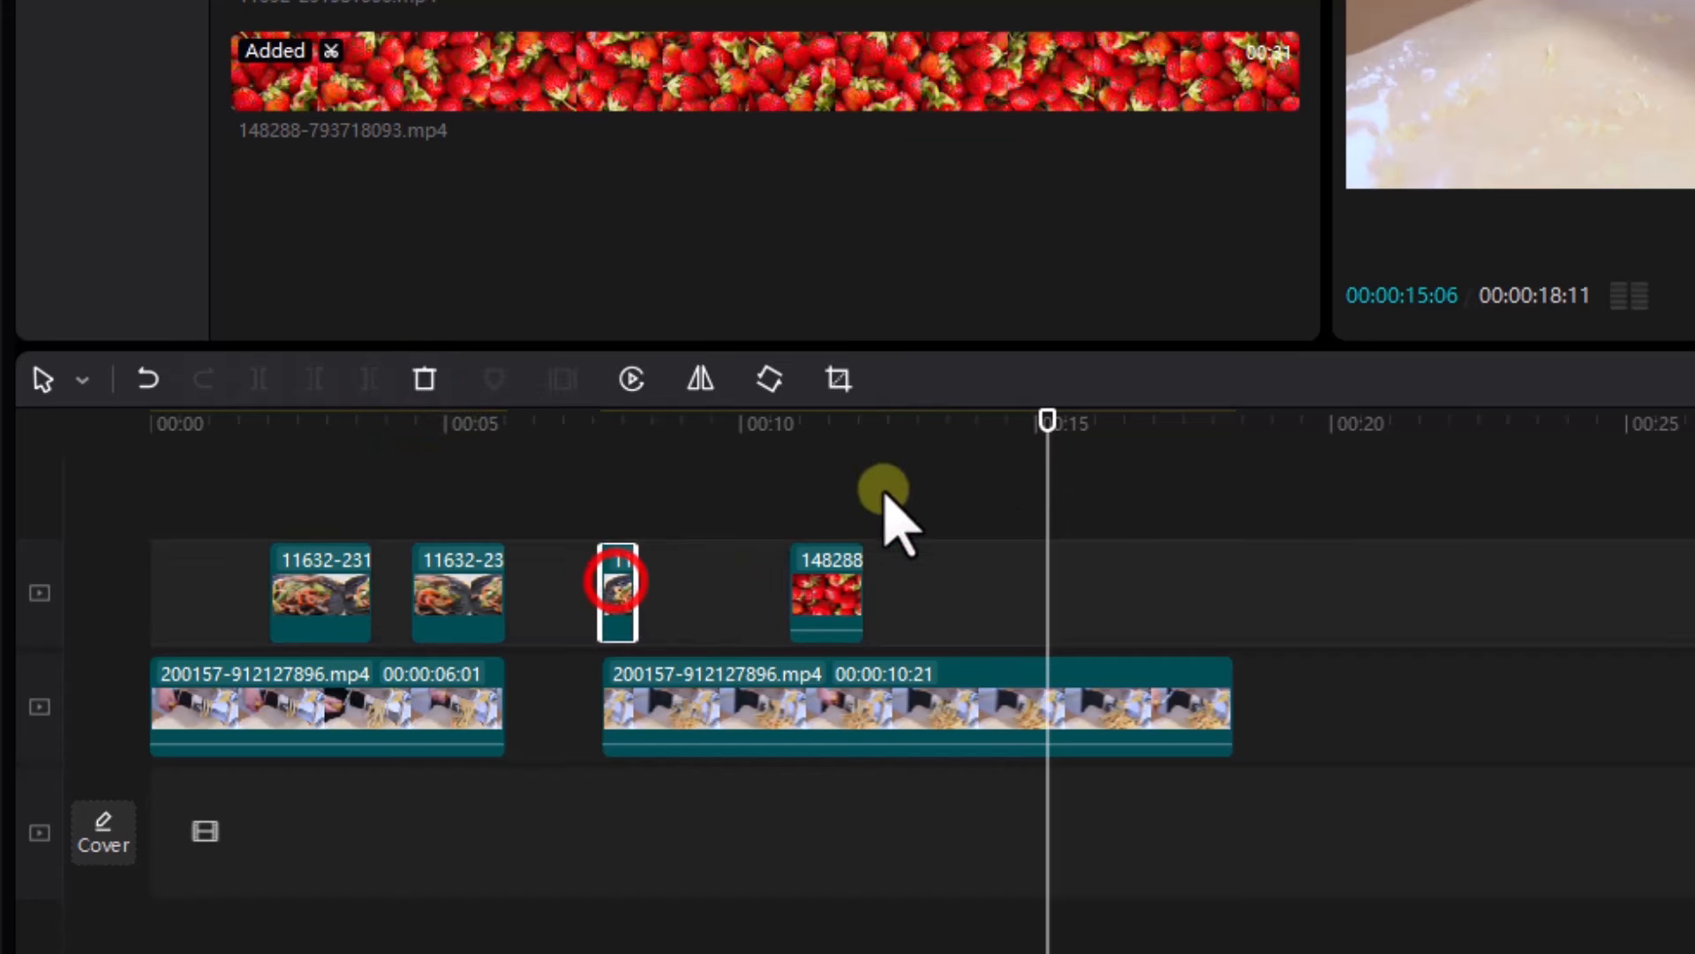
pyautogui.click(425, 379)
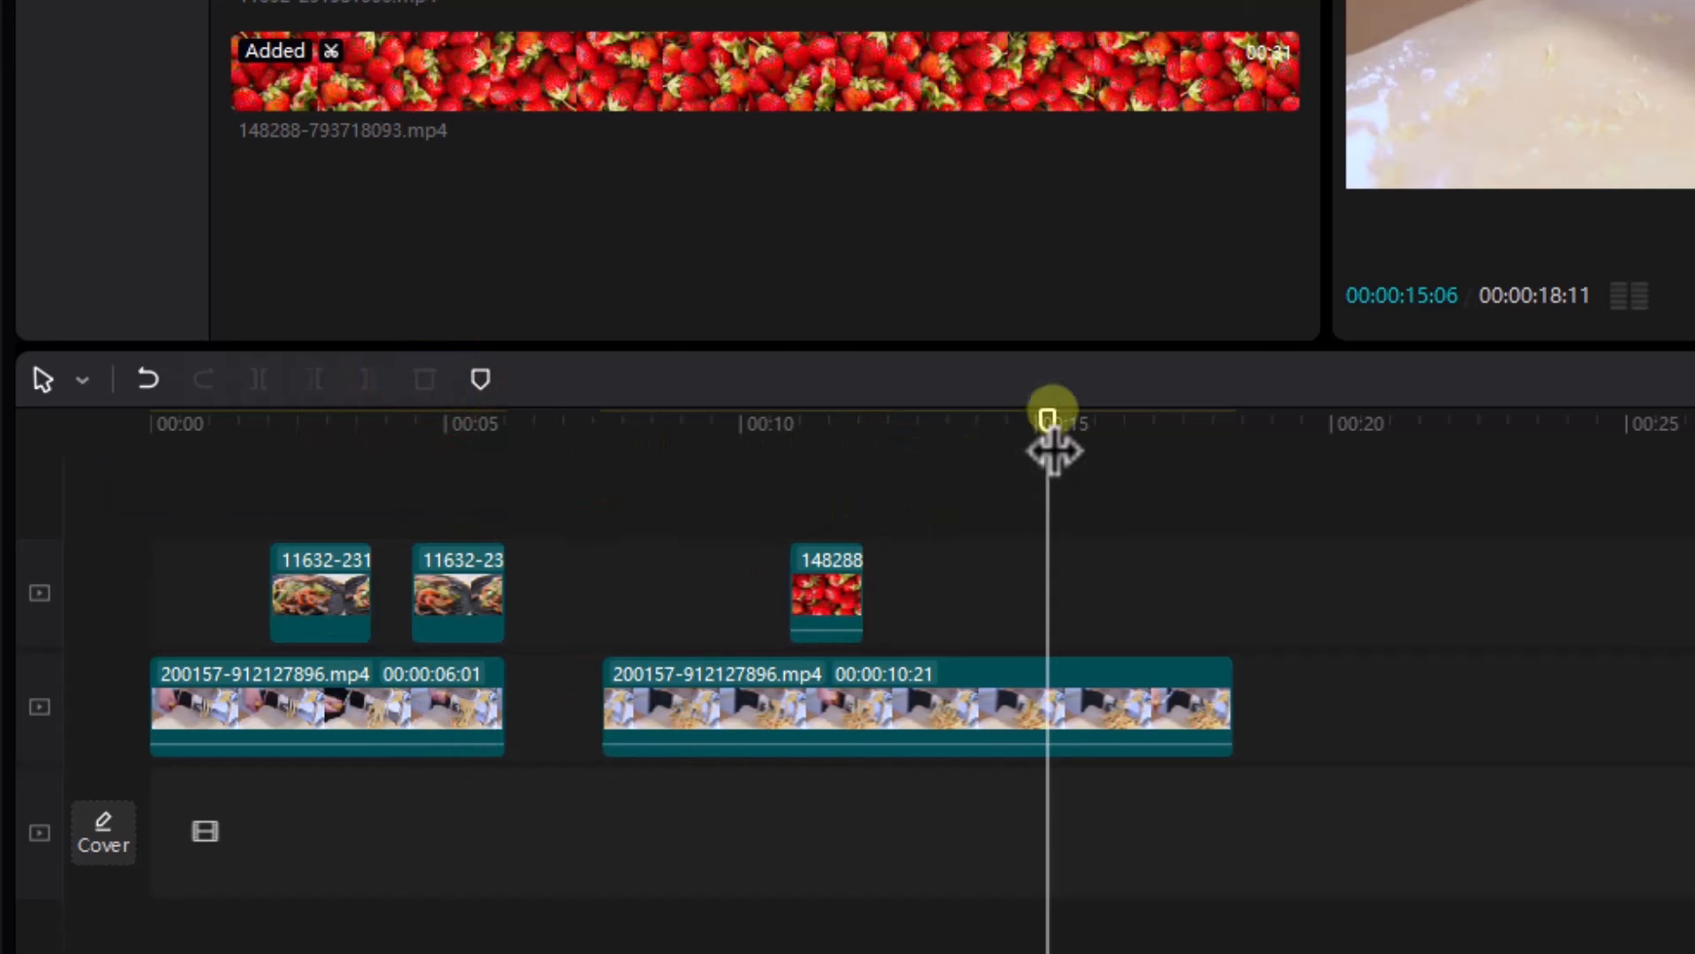
# Place the playhead at 00:00:11:08 and select the remaining strawberry piece, followed by the second stir-fry piece
pyautogui.moveTo(1047, 452); pyautogui.dragTo(815, 476)
pyautogui.click(830, 578)
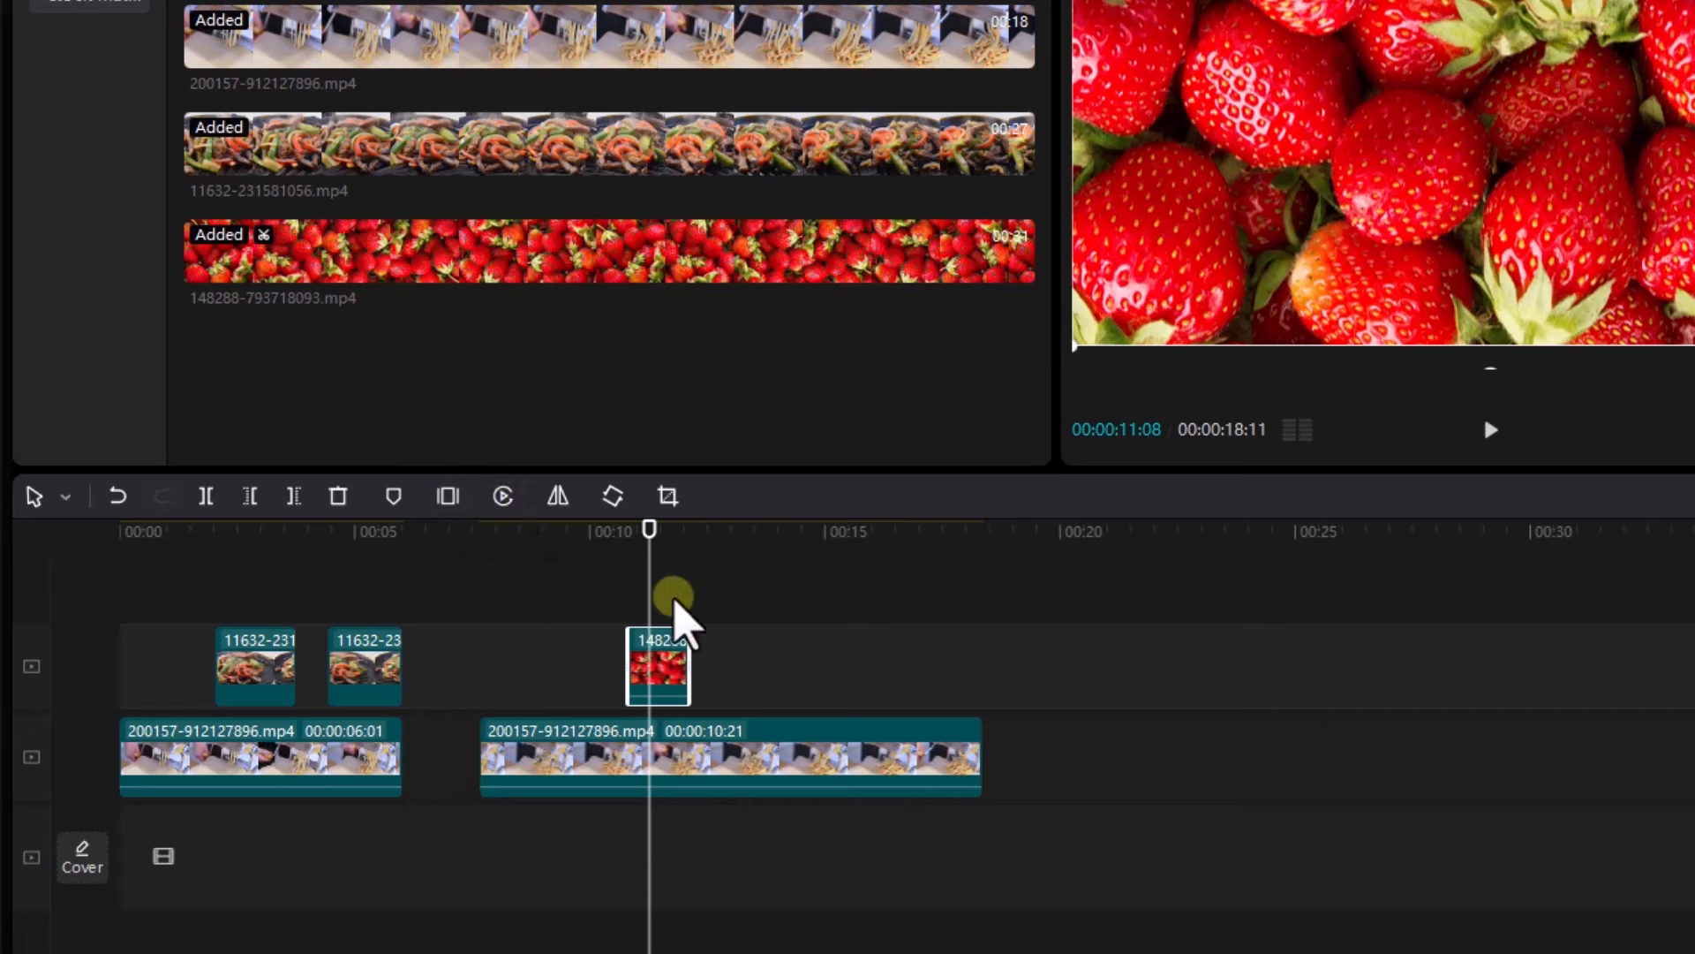
pyautogui.click(339, 682)
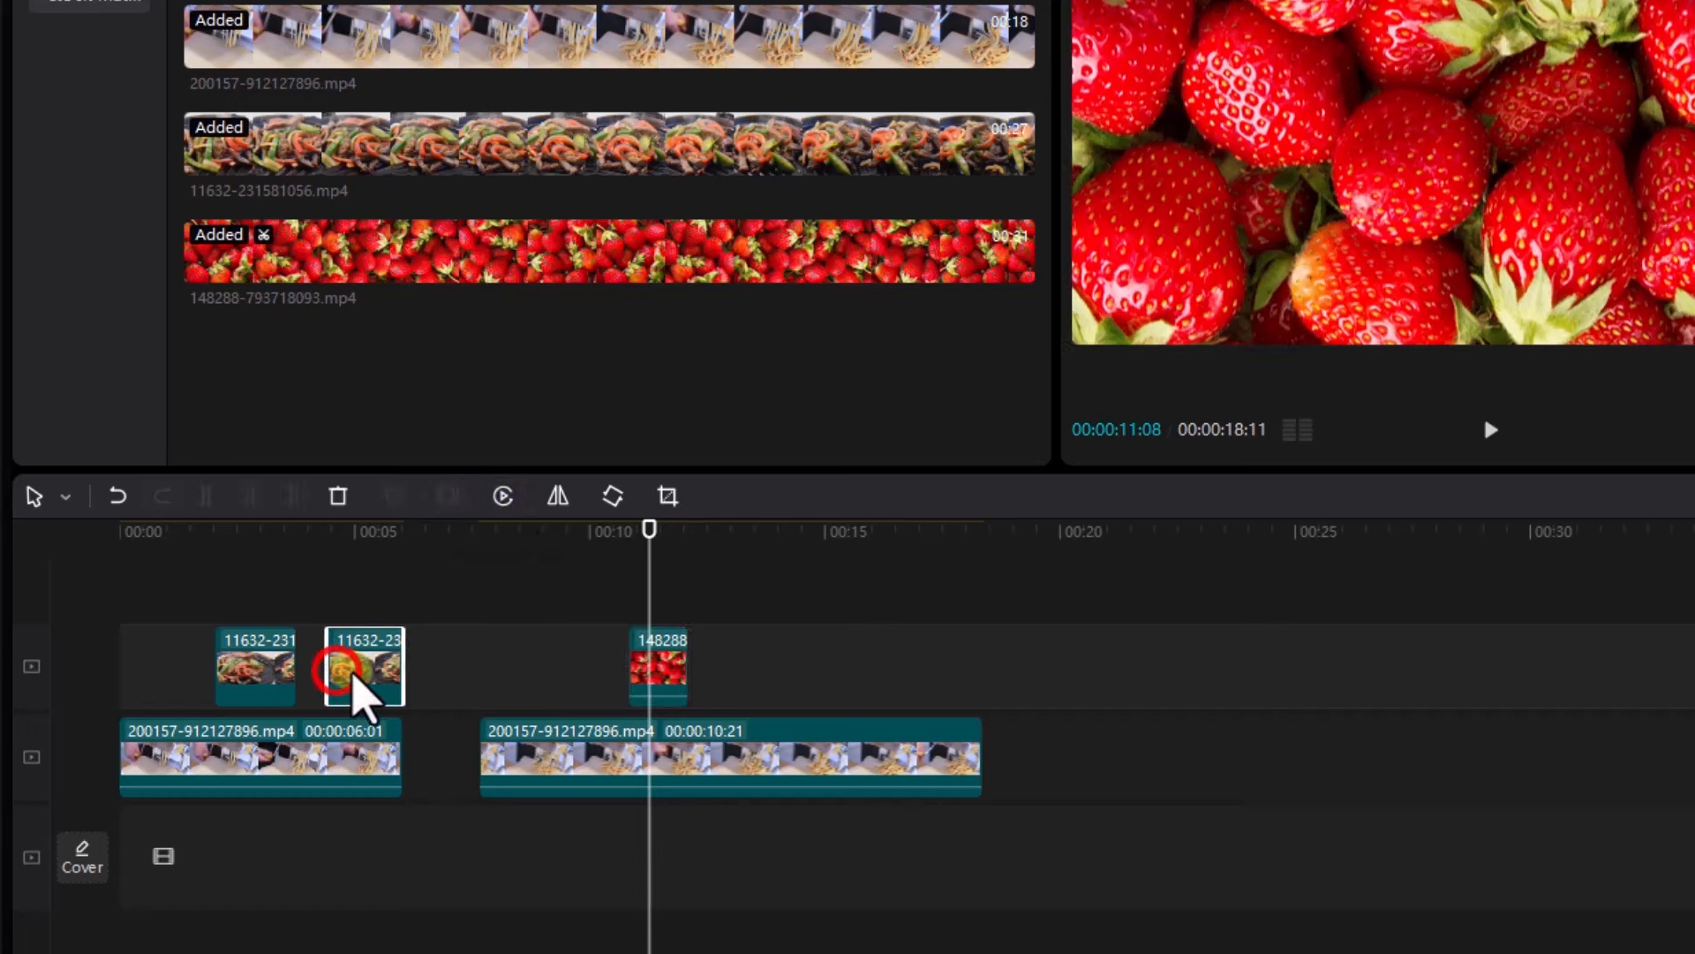
# Play the timeline from 00:00:04:13, at the start of the second stir-fry piece
pyautogui.moveTo(652, 558); pyautogui.dragTo(333, 619)
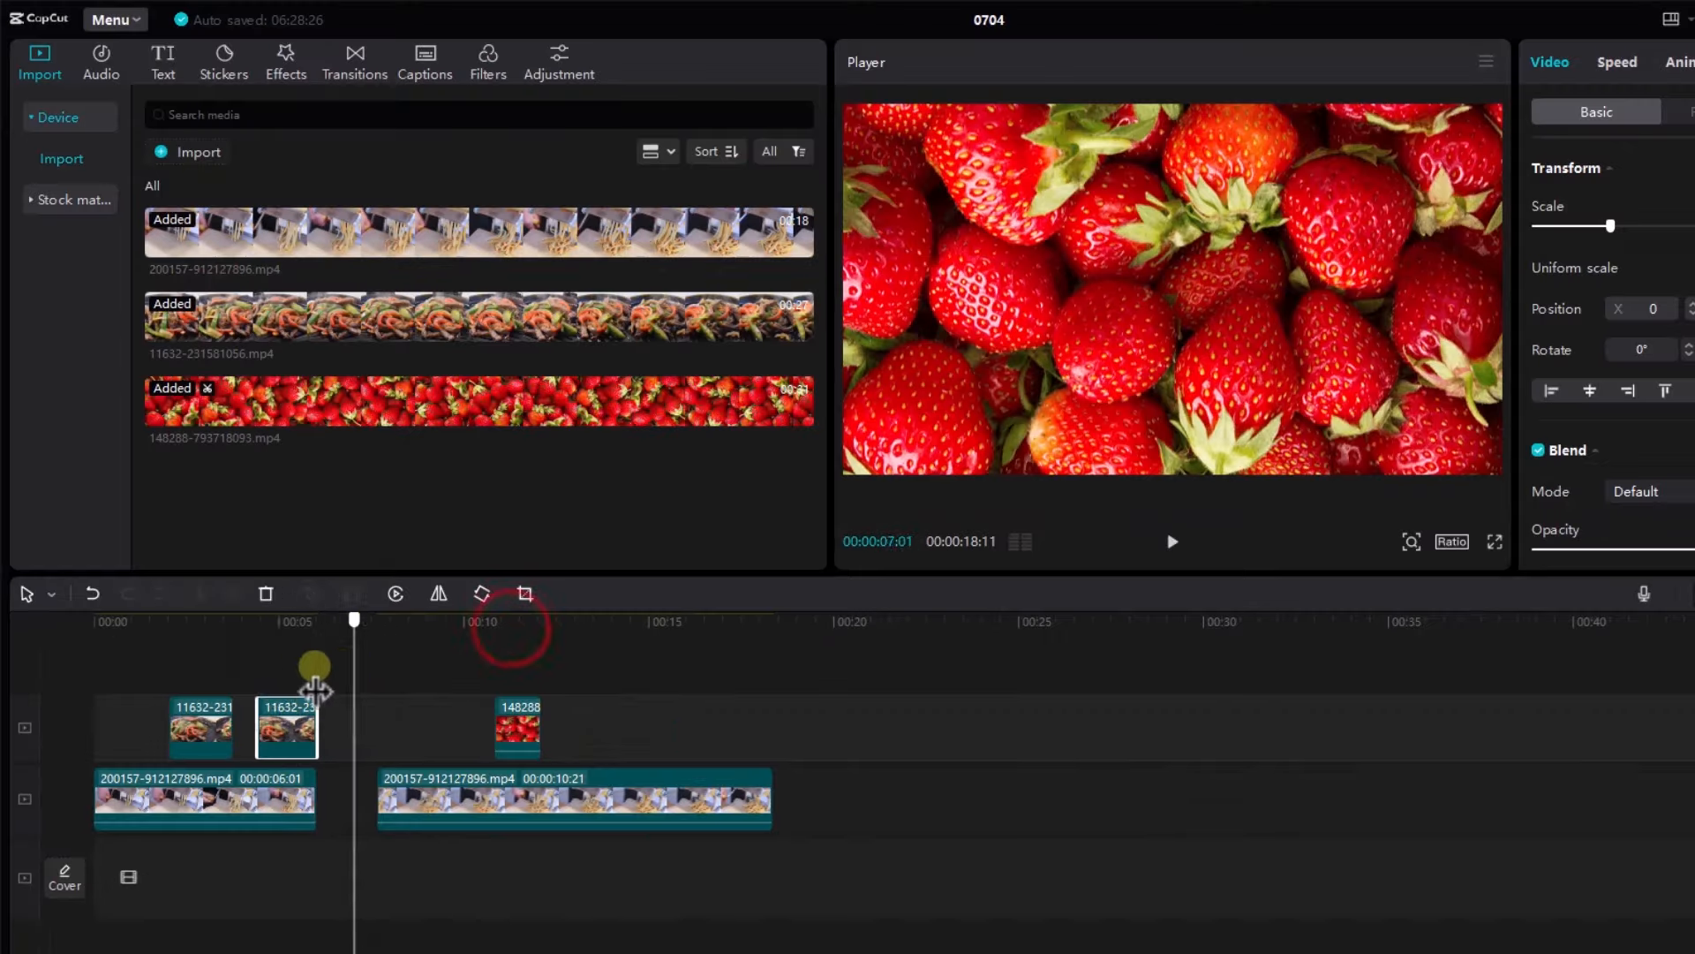
pyautogui.moveTo(263, 668); pyautogui.dragTo(262, 669)
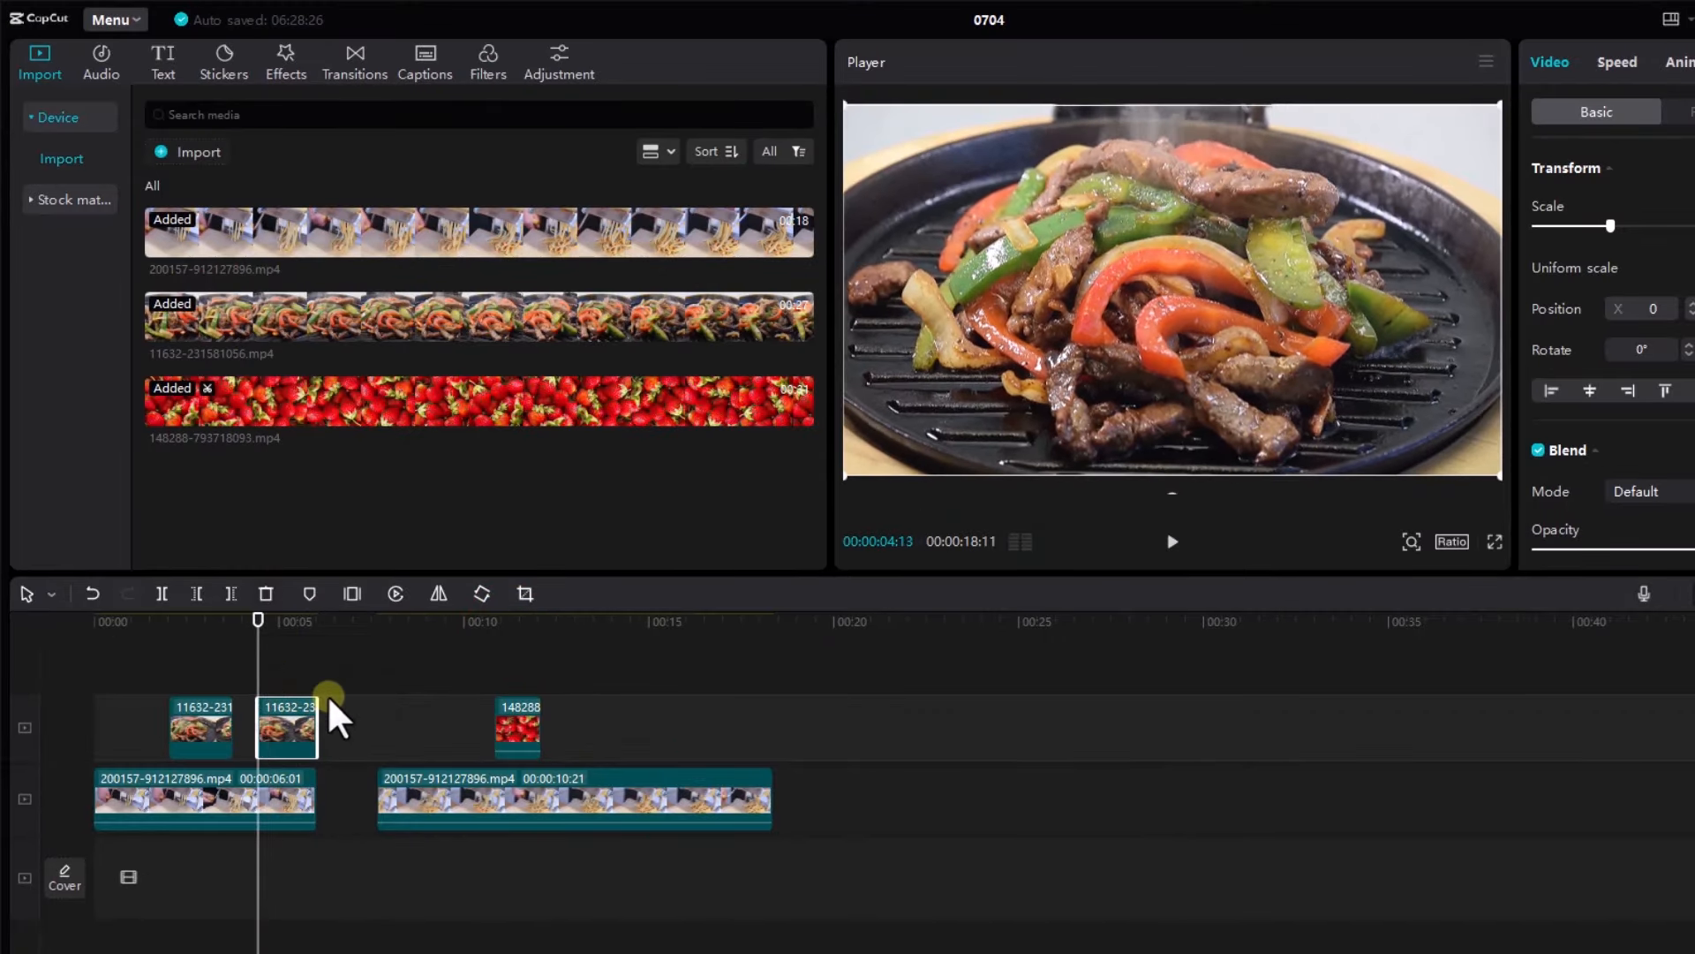
pyautogui.press('space')
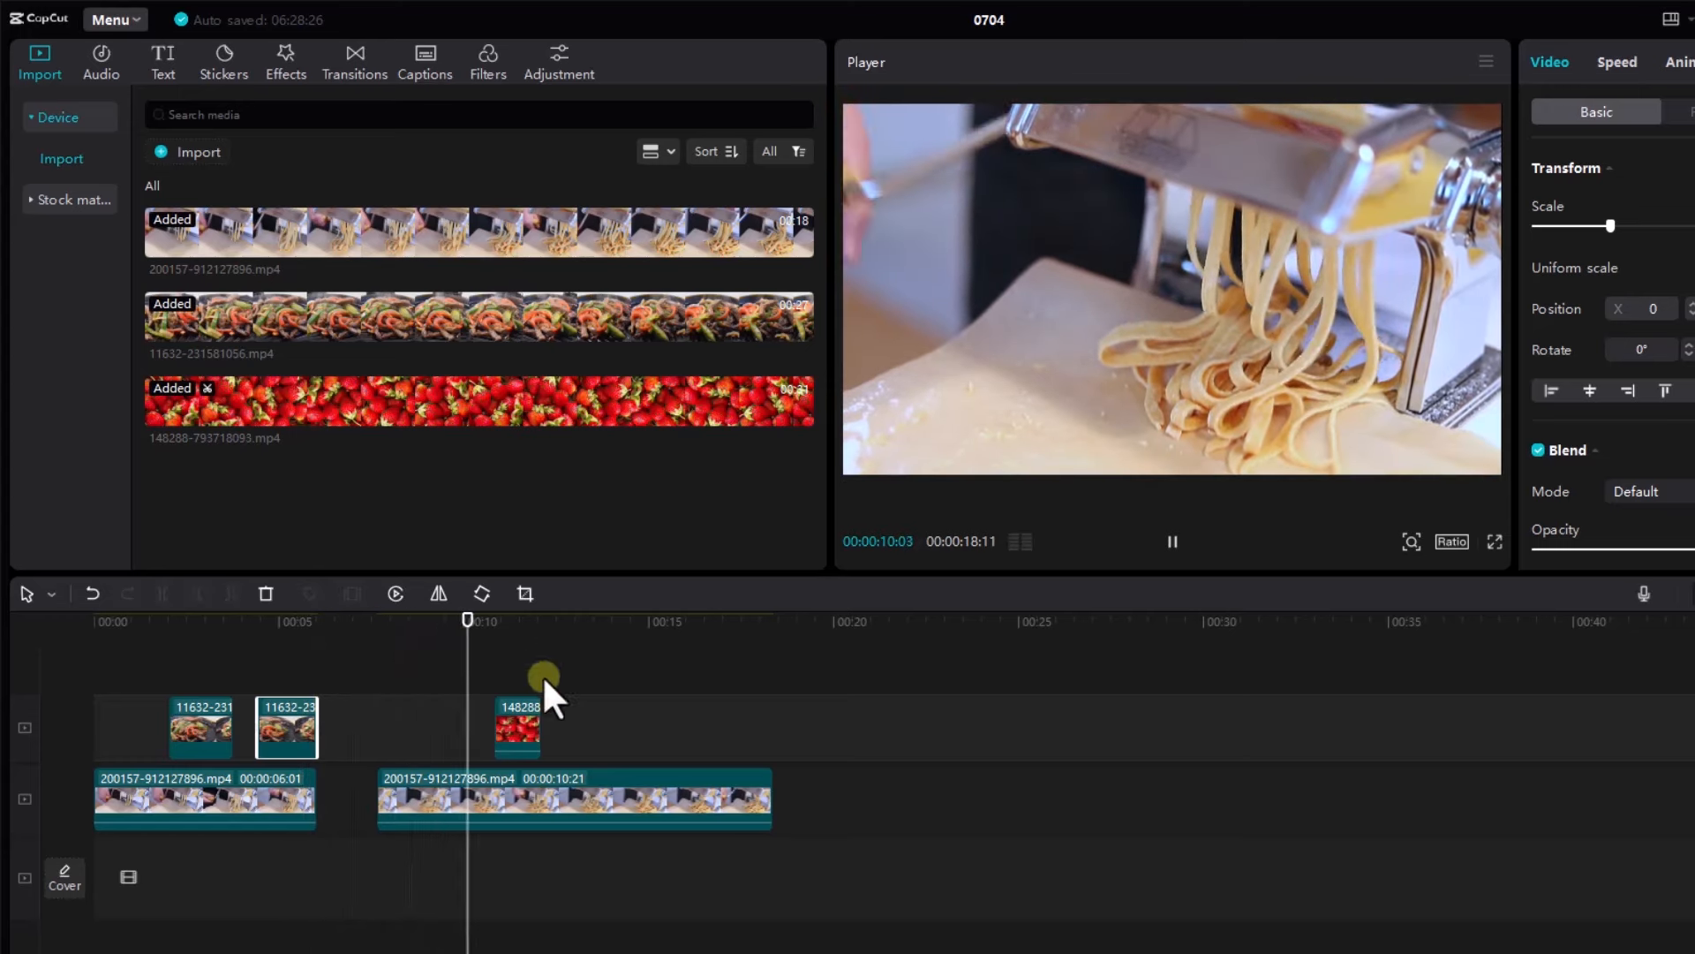
# Move the strawberry piece directly behind the second stir-fry piece and bring the playhead back to about 00:00:08
pyautogui.moveTo(526, 706); pyautogui.dragTo(364, 737)
pyautogui.moveTo(503, 653); pyautogui.dragTo(408, 671)
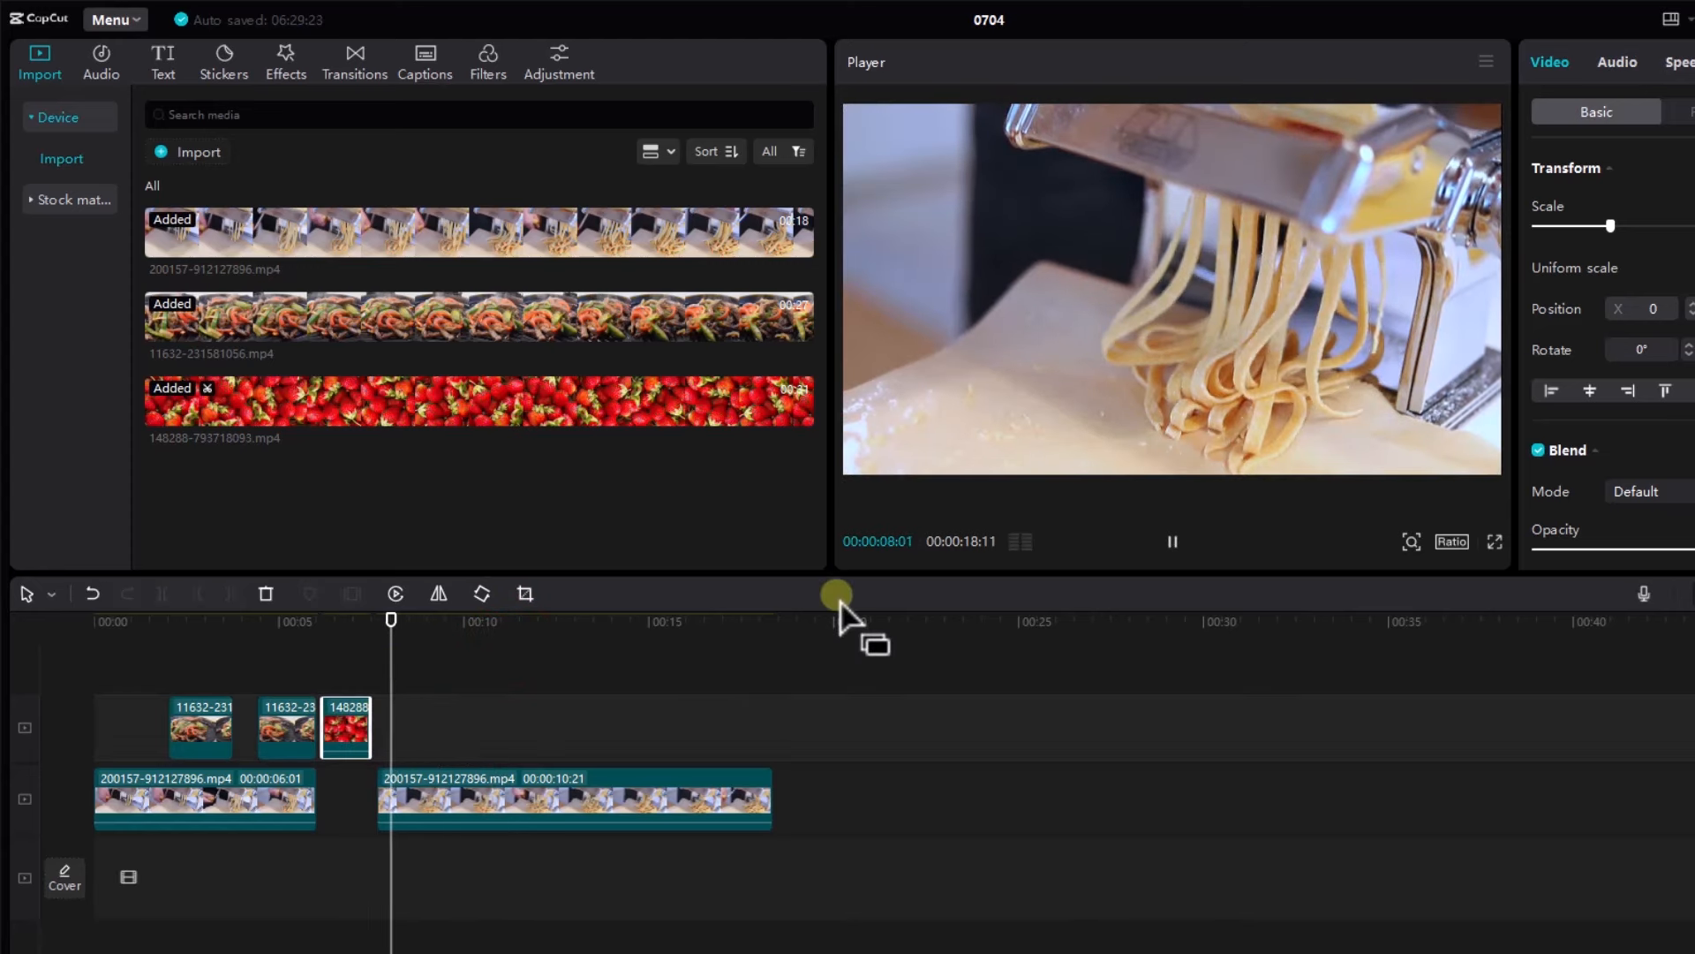
# Play the second pasta piece up to 00:00:14:16 and reverse that piece
pyautogui.press('space')
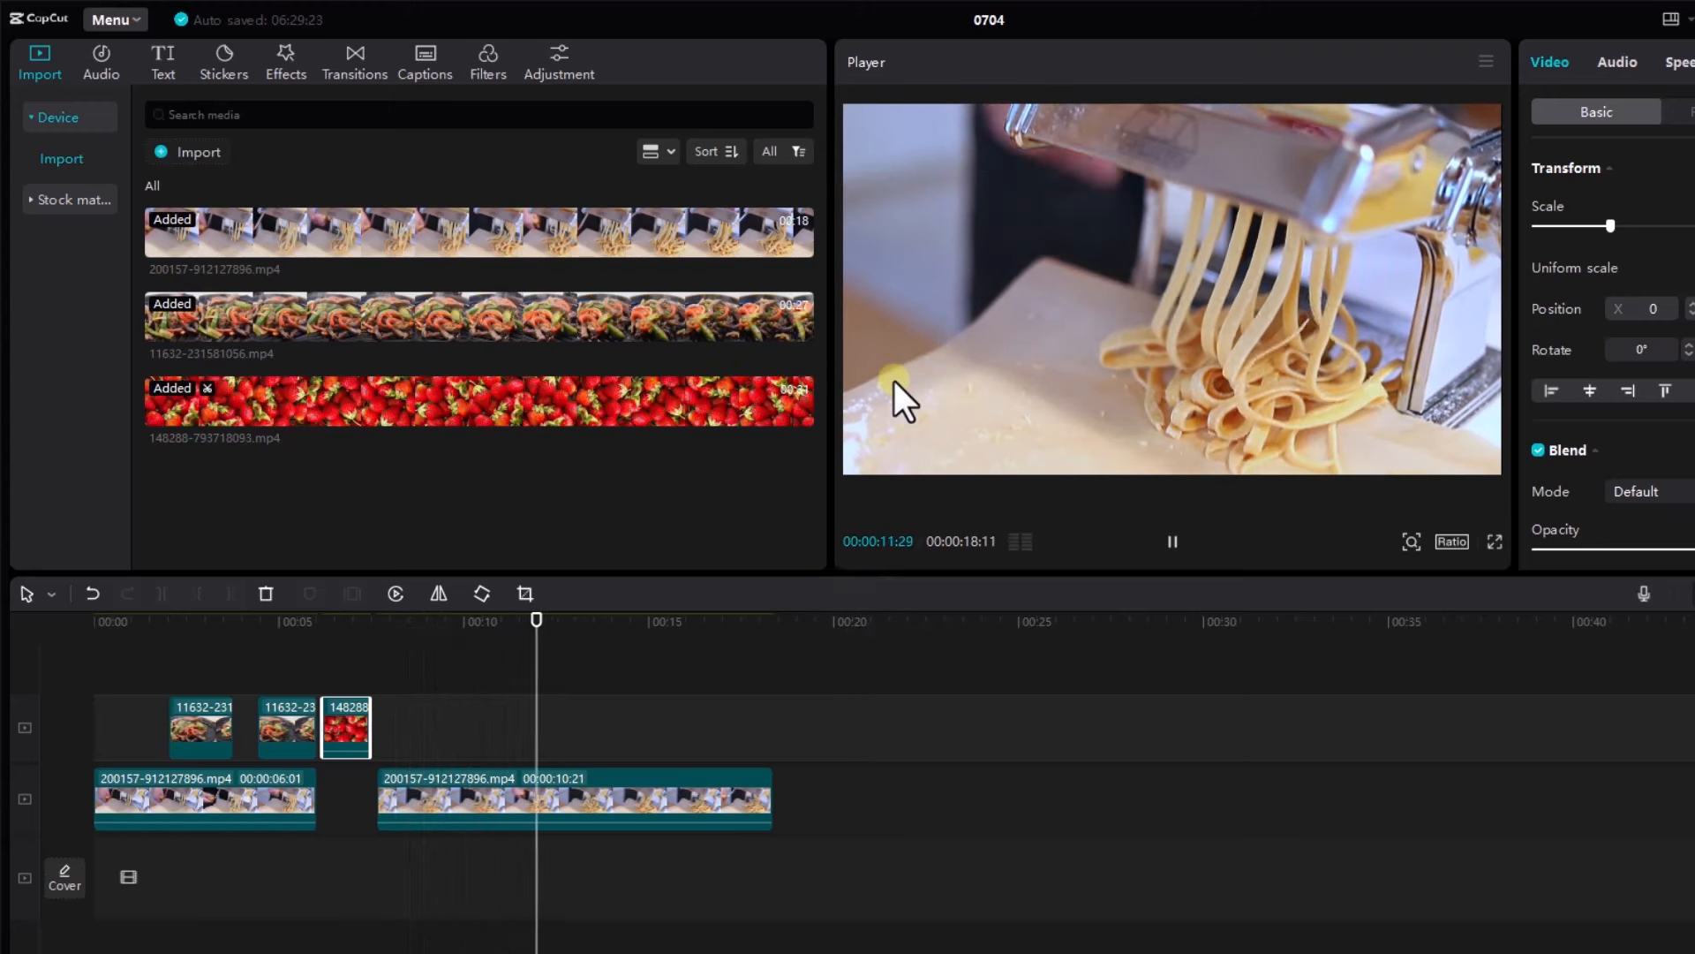
pyautogui.click(1175, 542)
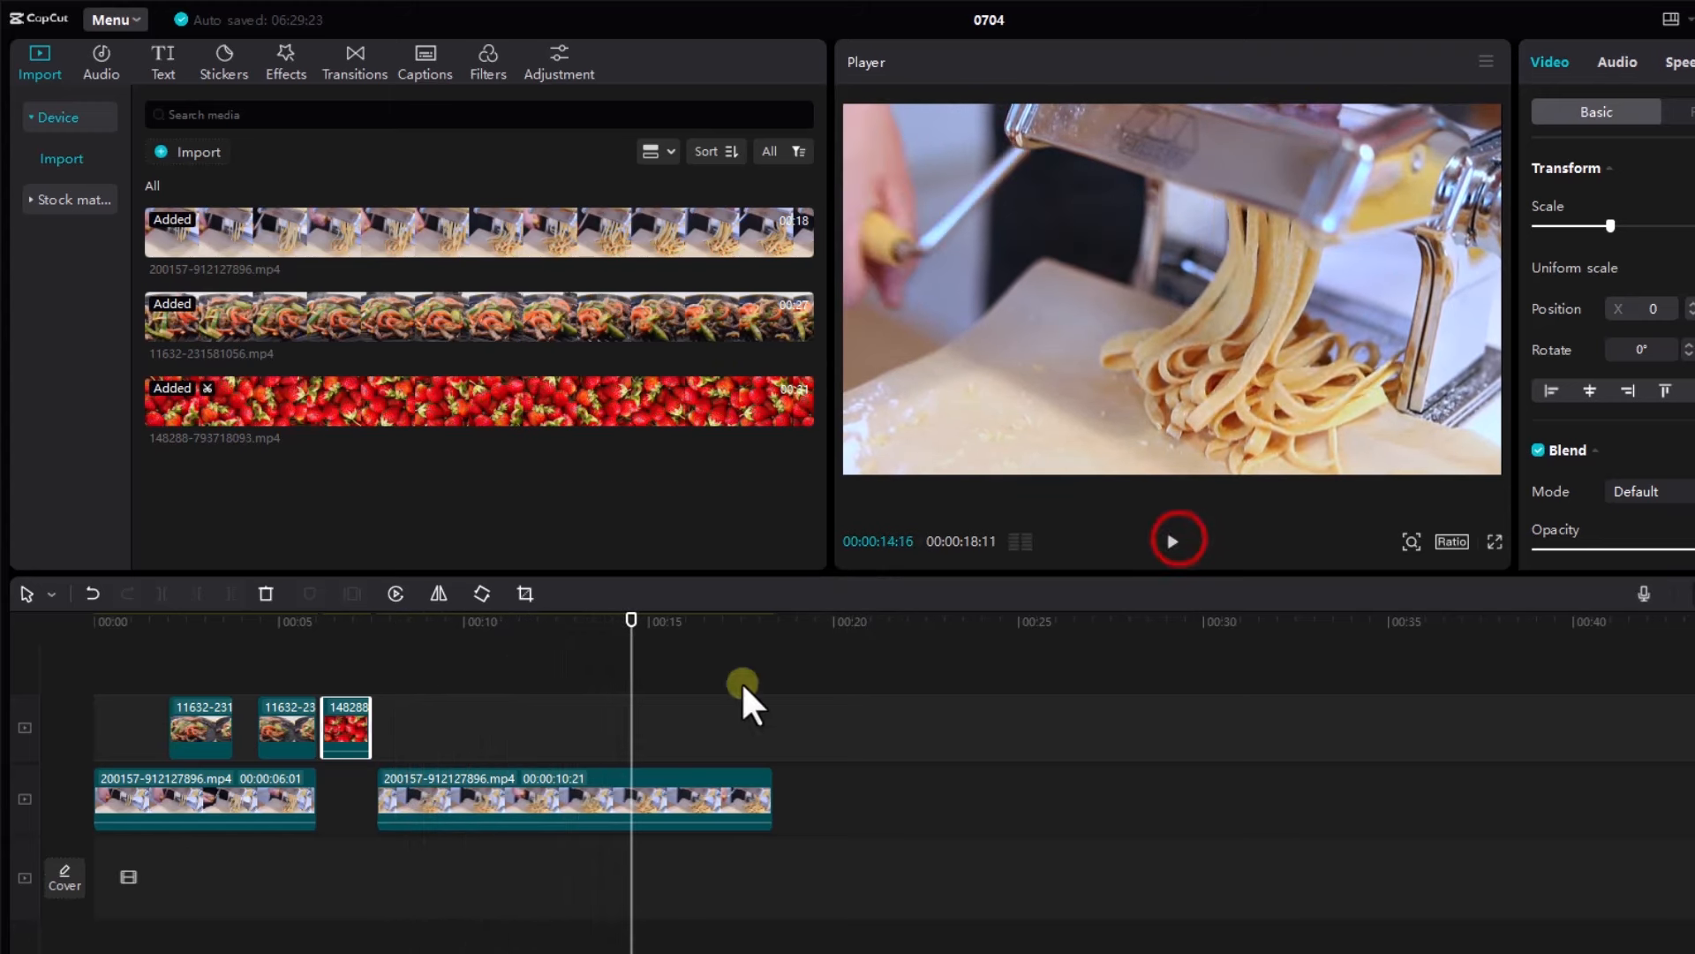
pyautogui.click(573, 805)
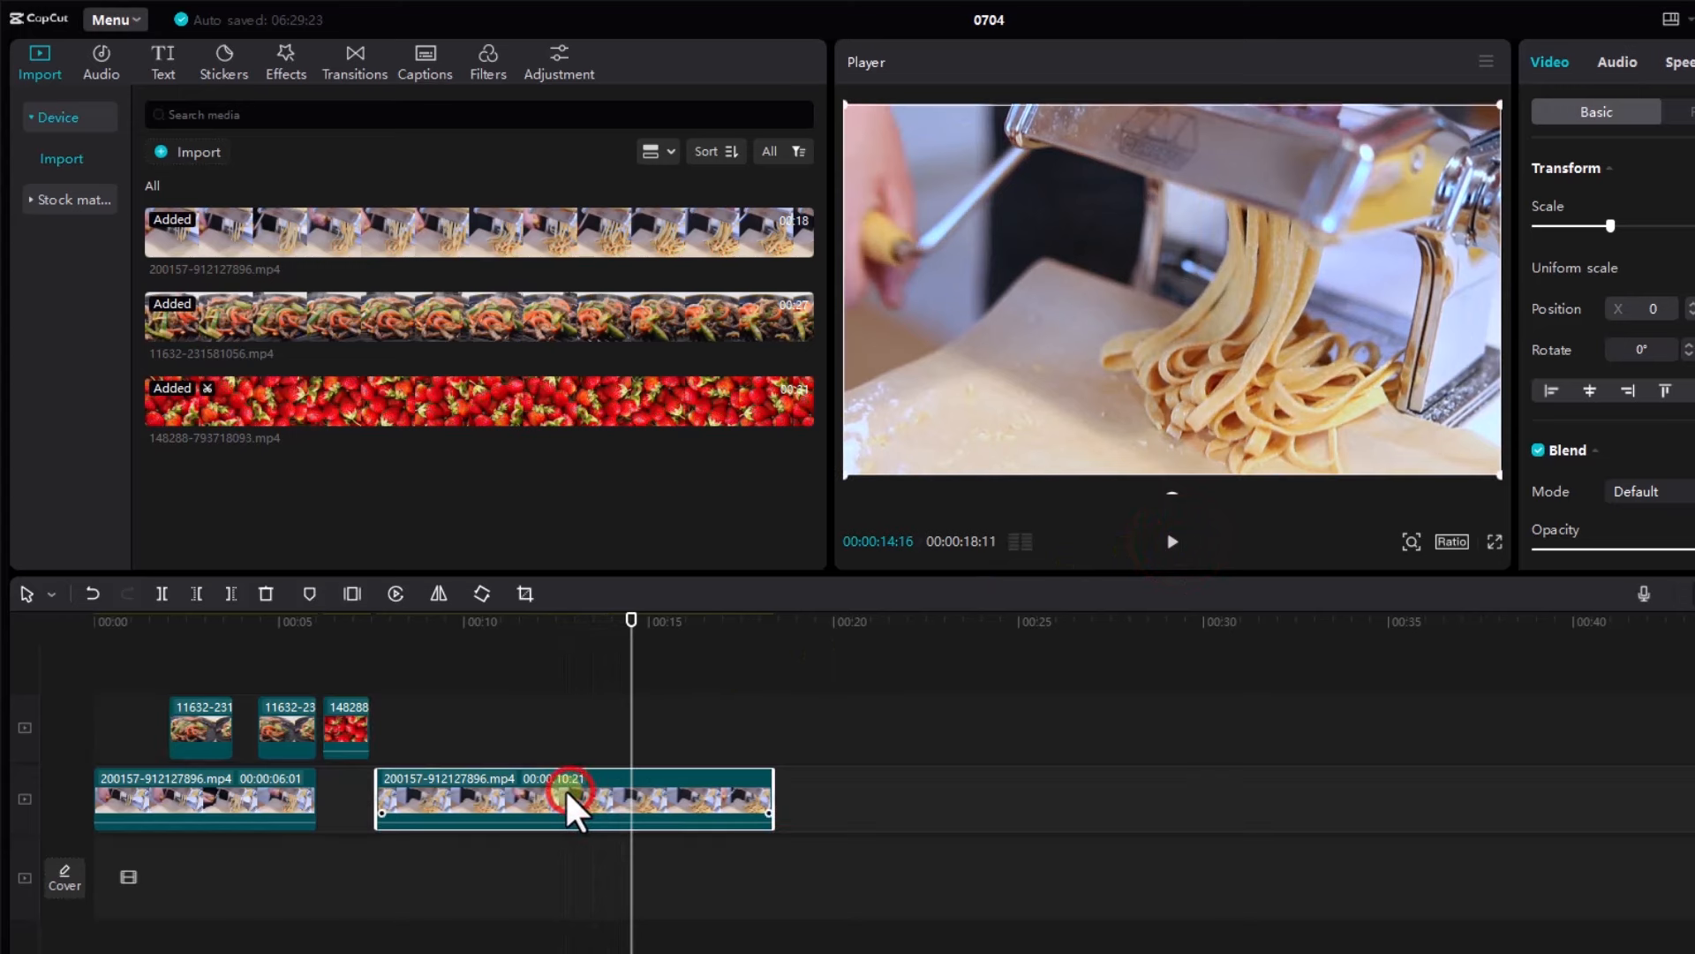
pyautogui.click(395, 593)
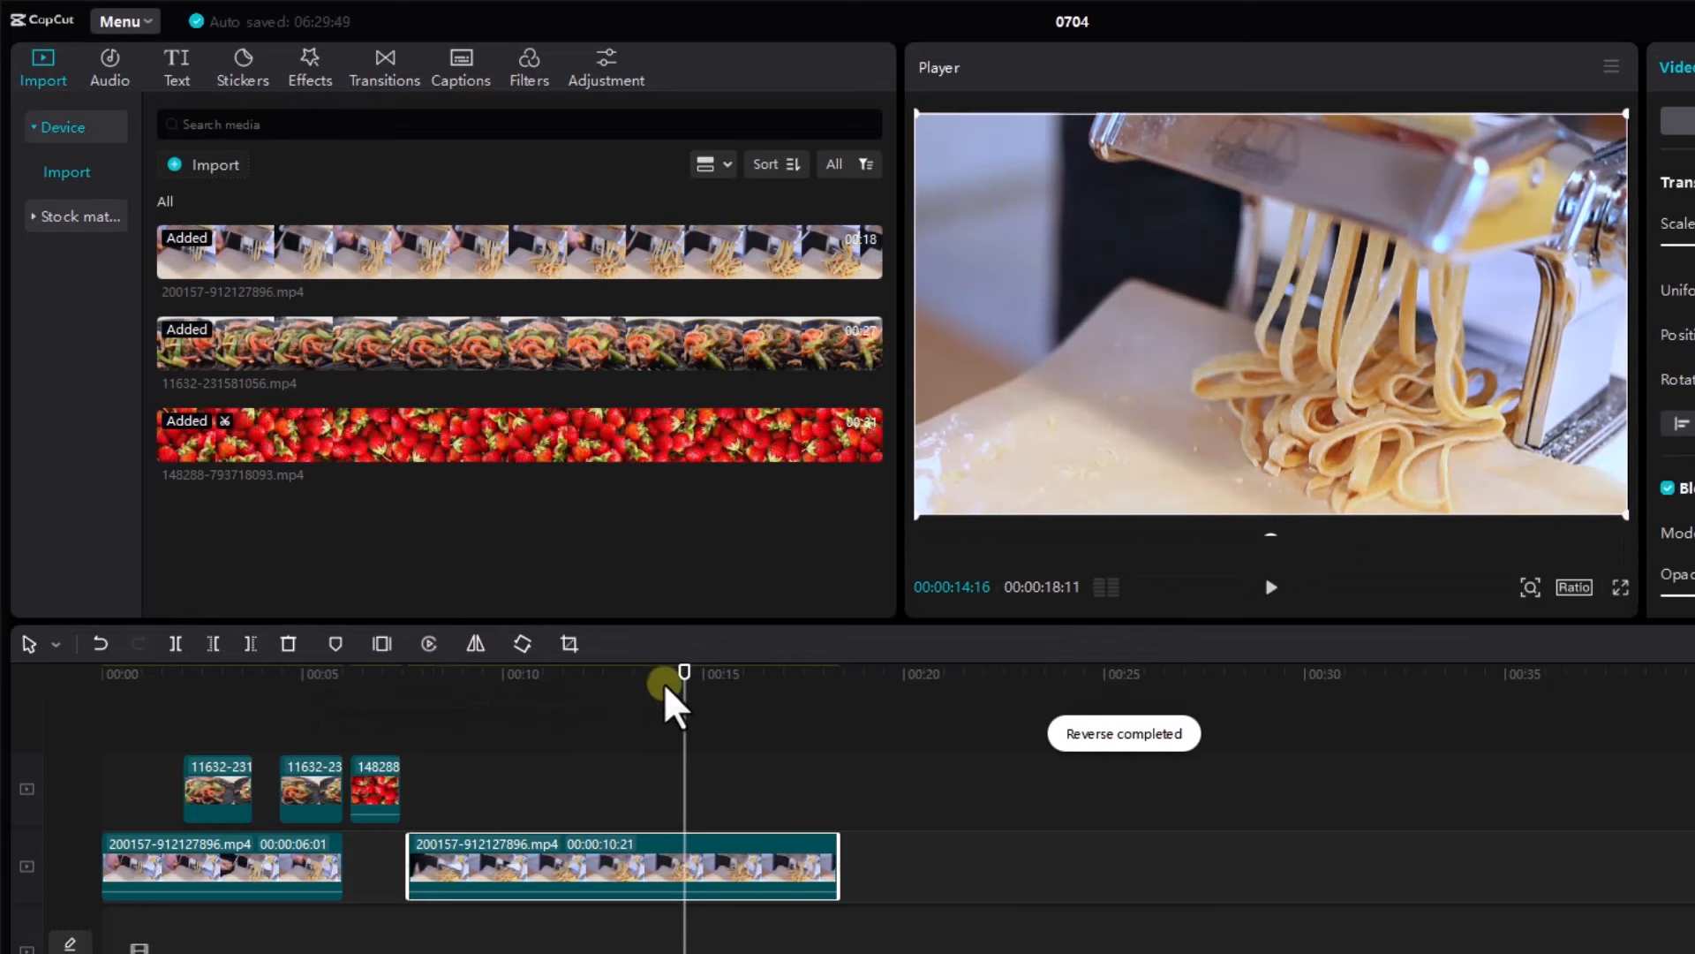
# Play the reversed pasta piece from 00:00:08:08 to 00:00:17:05 and look over its basic video settings down to Motion blur
pyautogui.moveTo(688, 700); pyautogui.dragTo(431, 665)
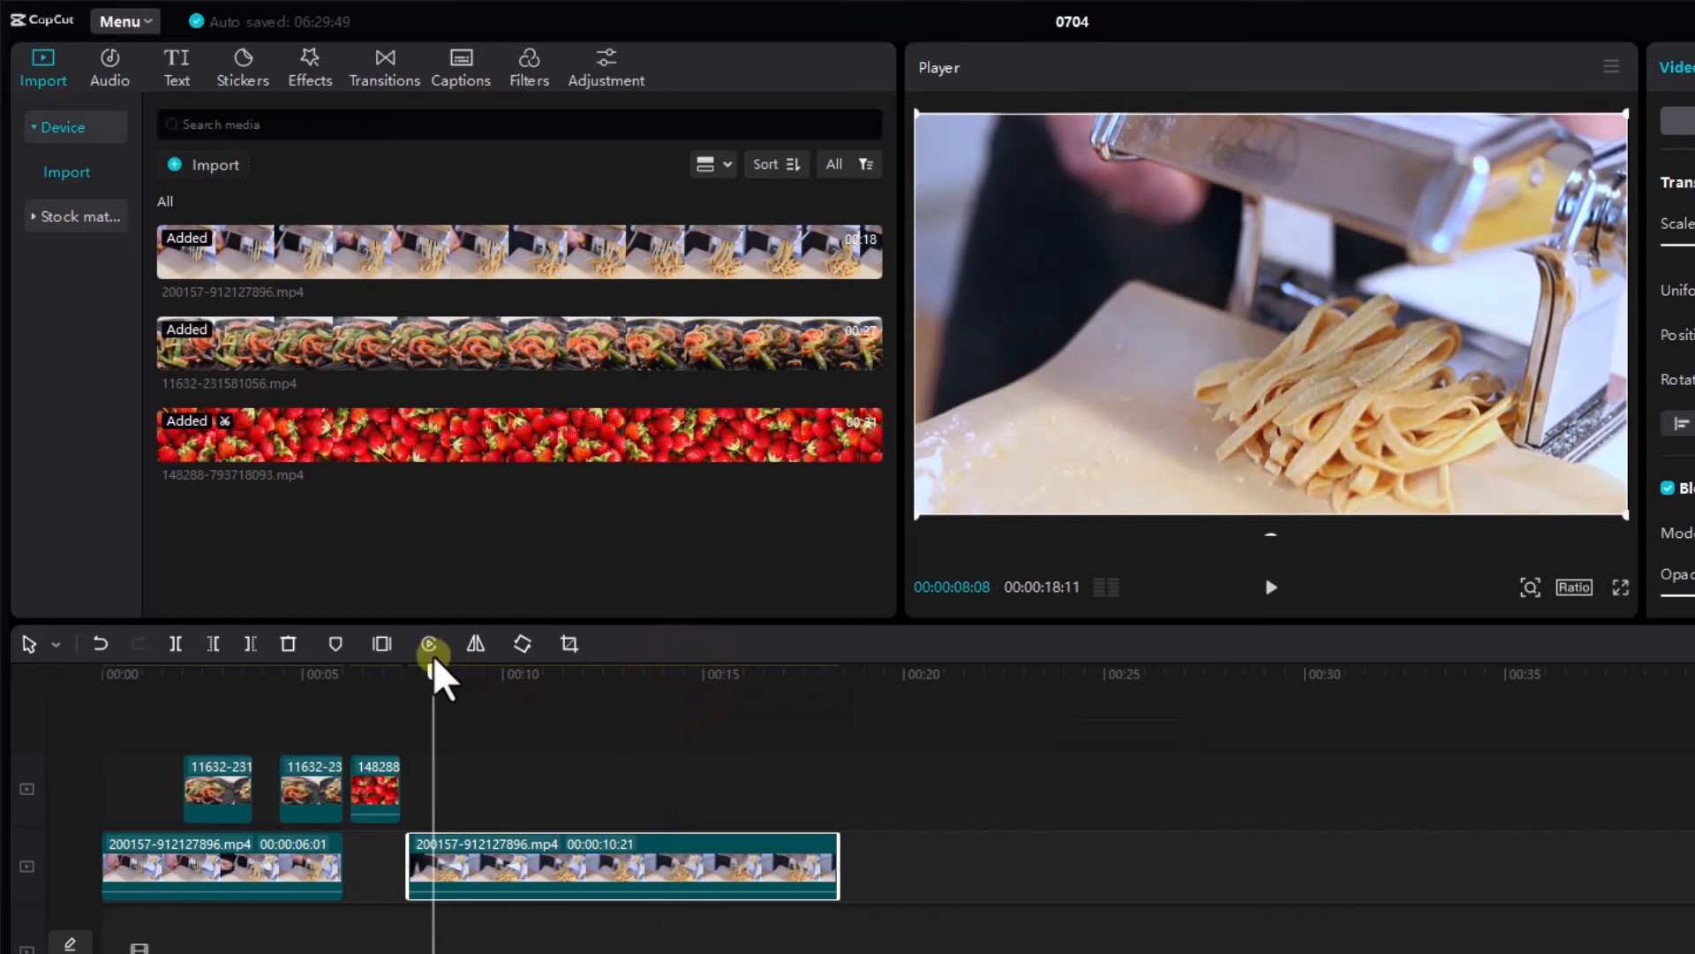
pyautogui.click(1264, 587)
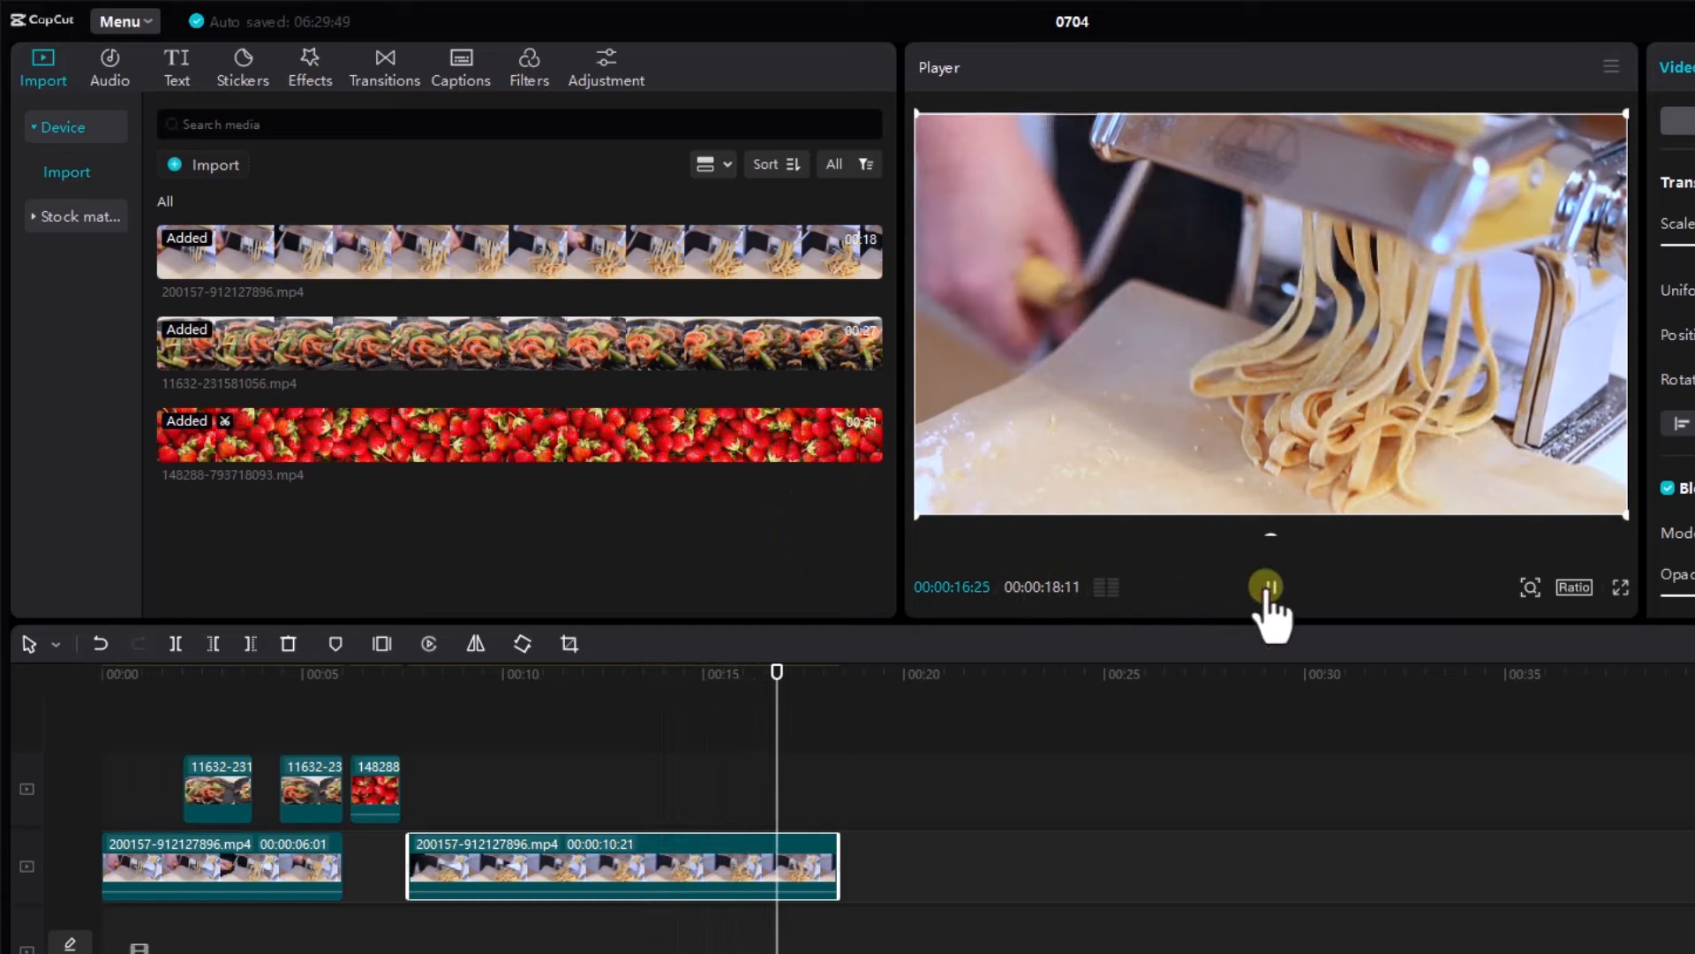
pyautogui.click(1271, 587)
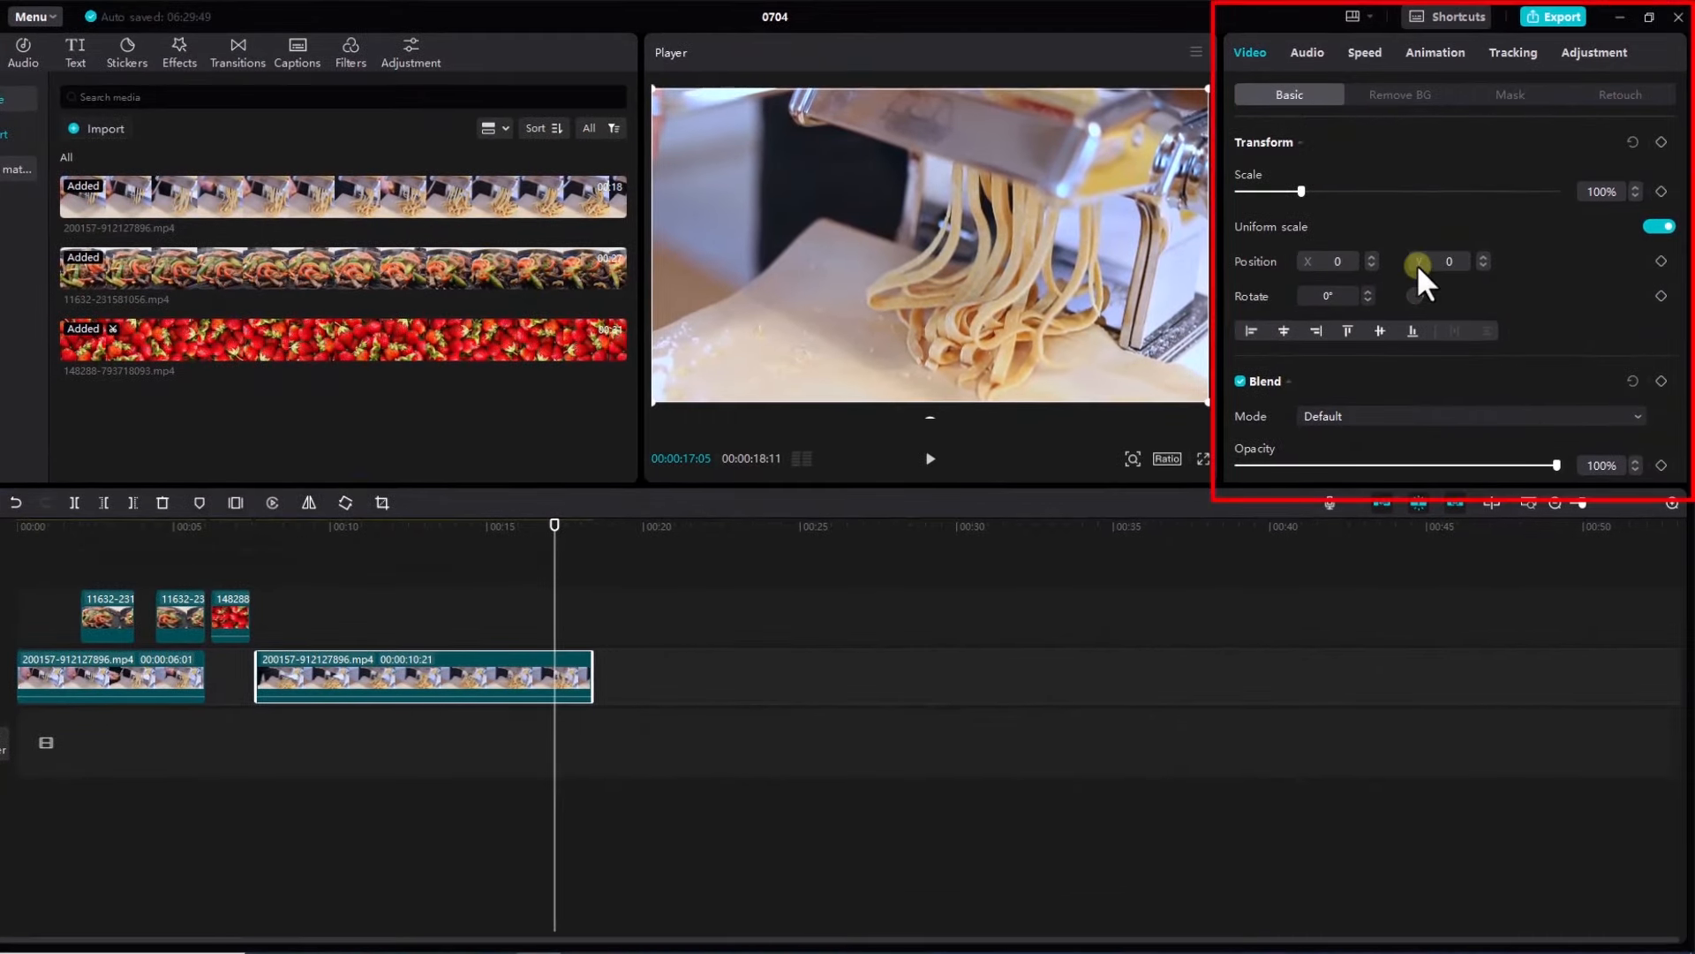
pyautogui.scroll(-3, 1381, 221)
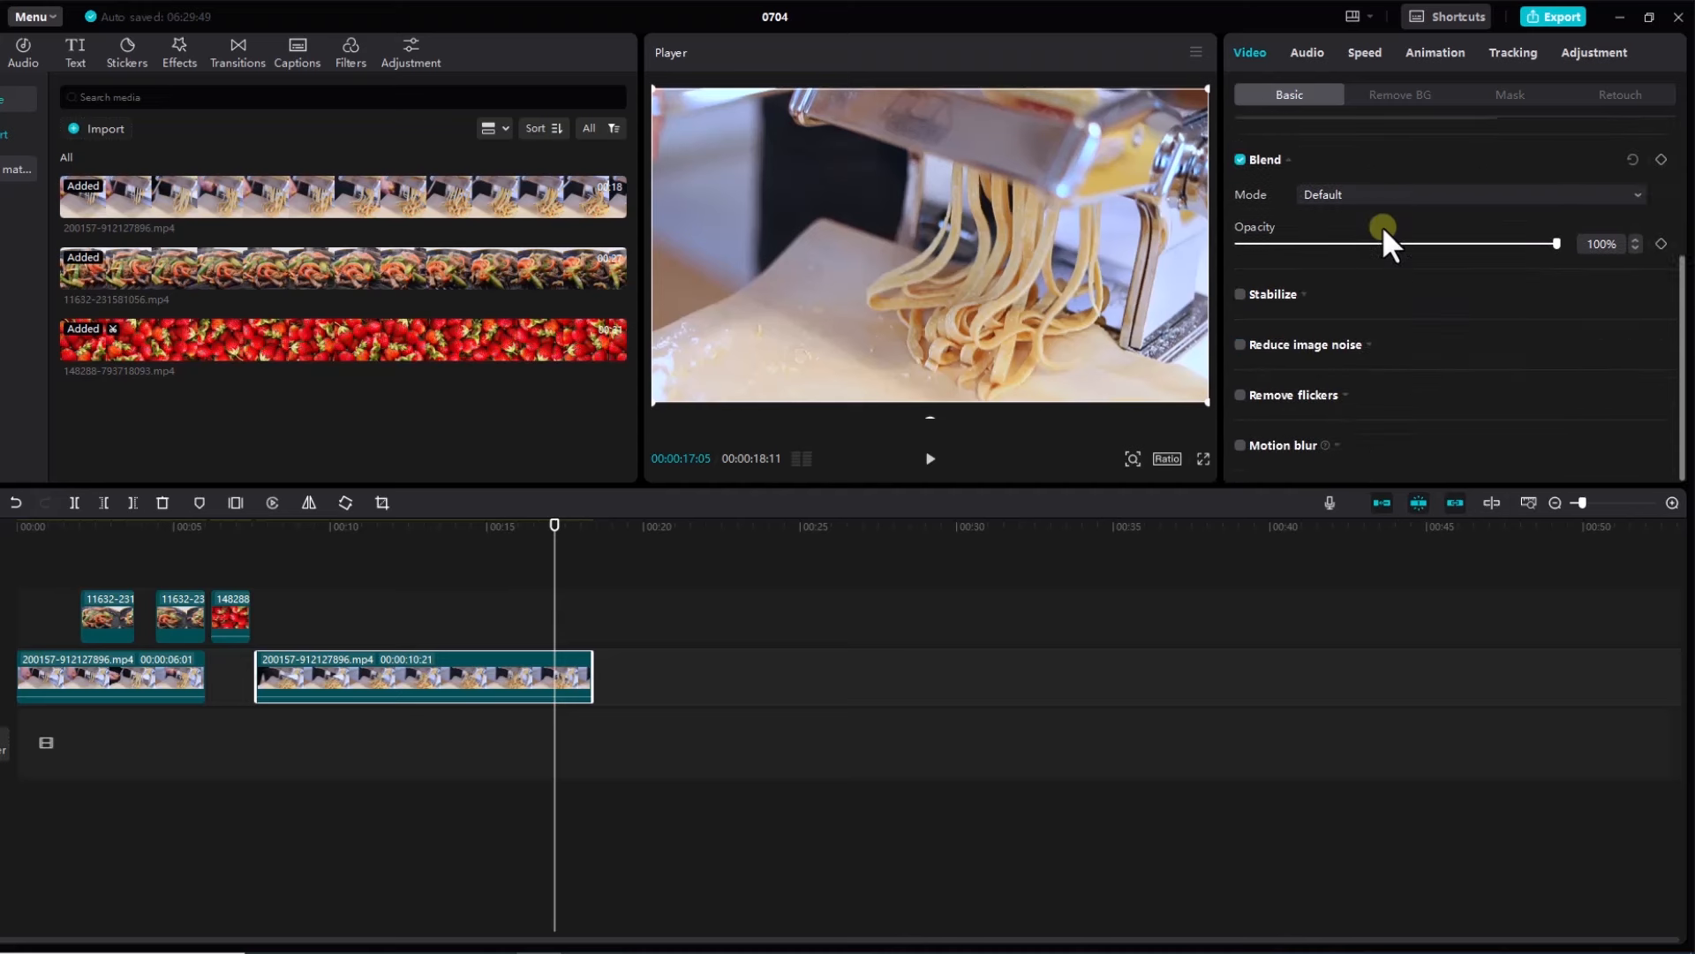
pyautogui.scroll(-1, 1414, 291)
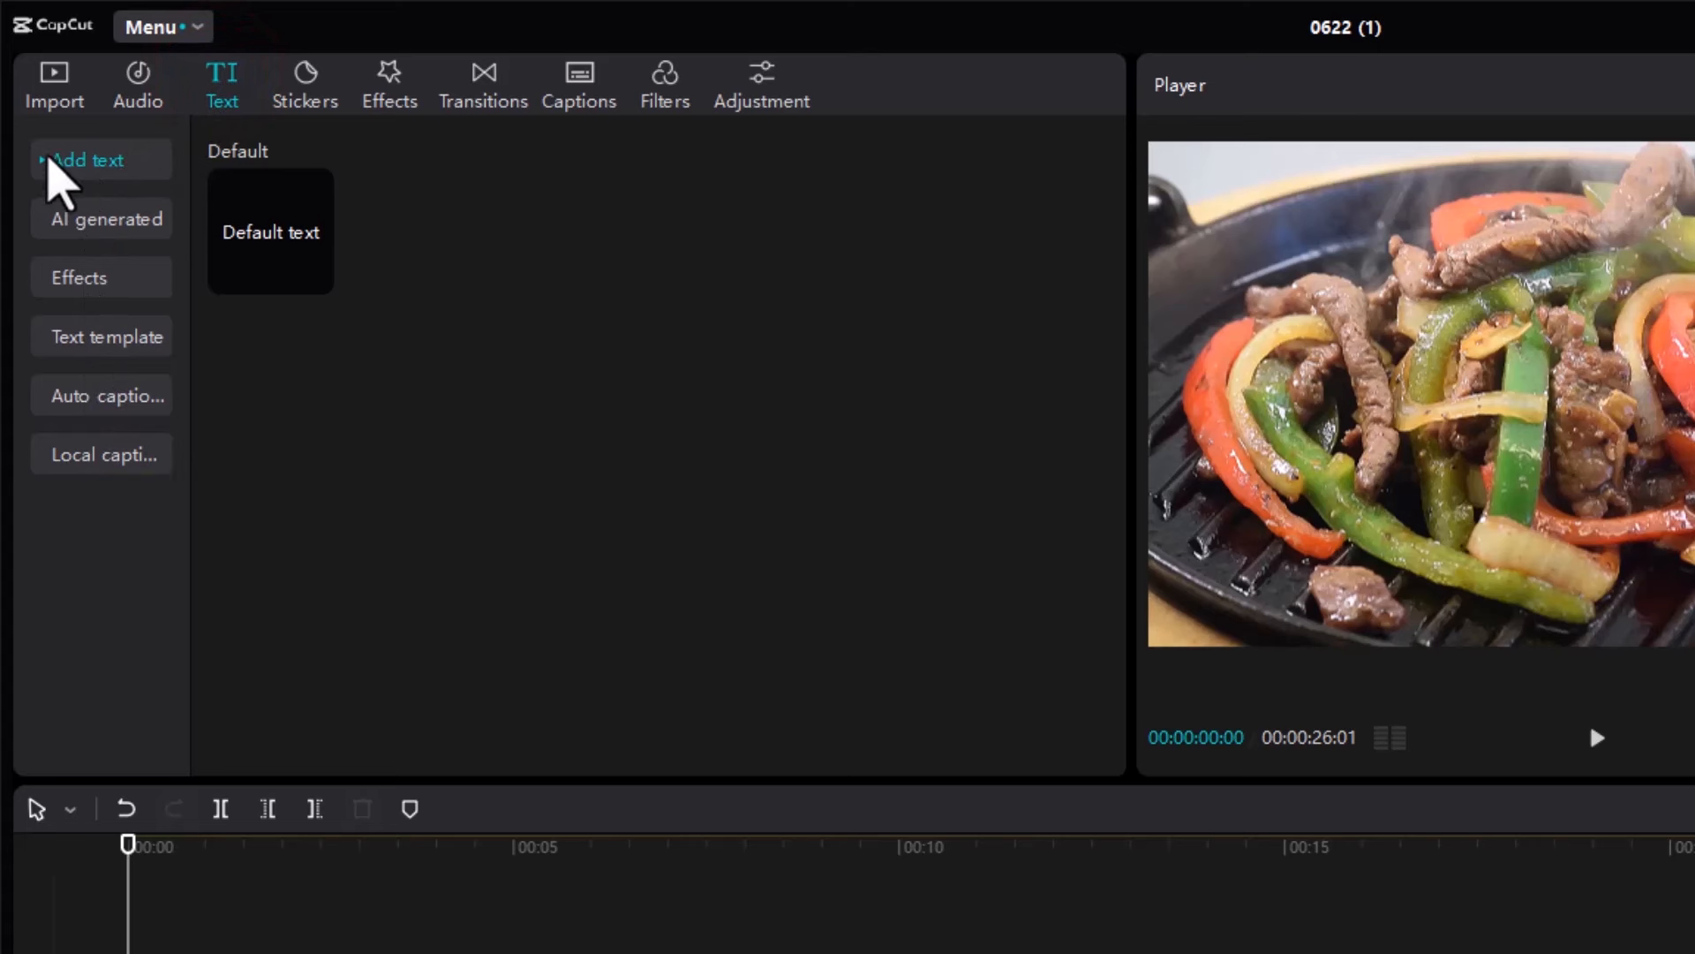
# Look through the text effects collection and its category list, from Trending to Pink
pyautogui.moveTo(234, 267)
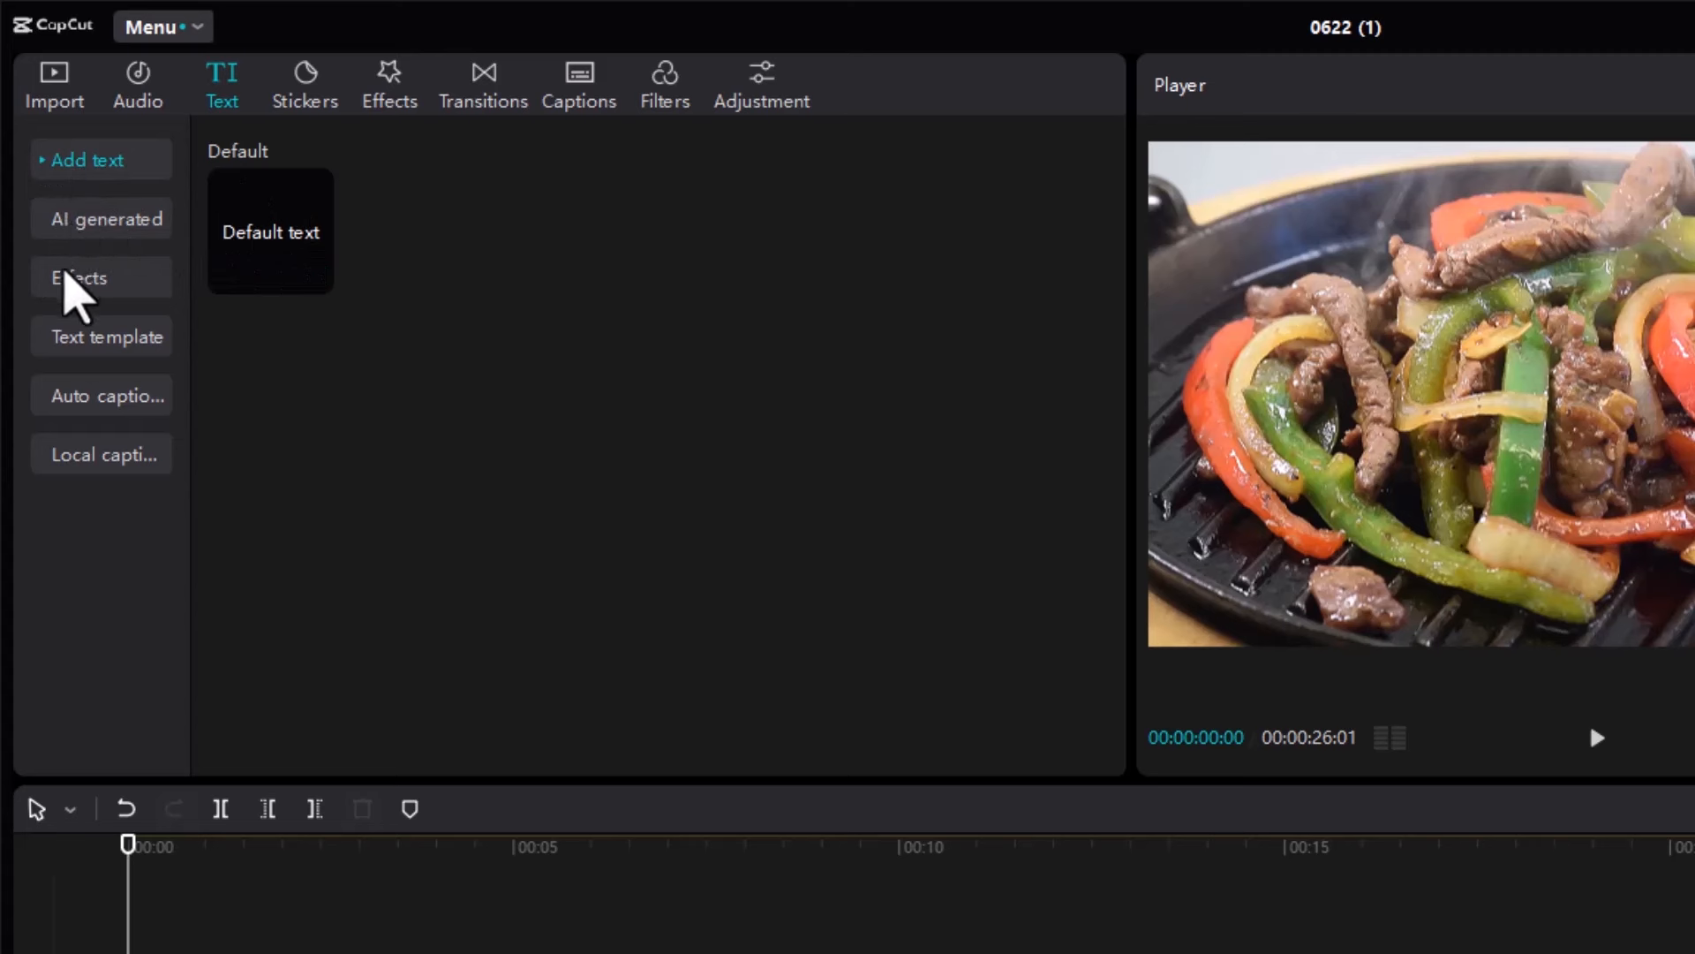
pyautogui.click(68, 281)
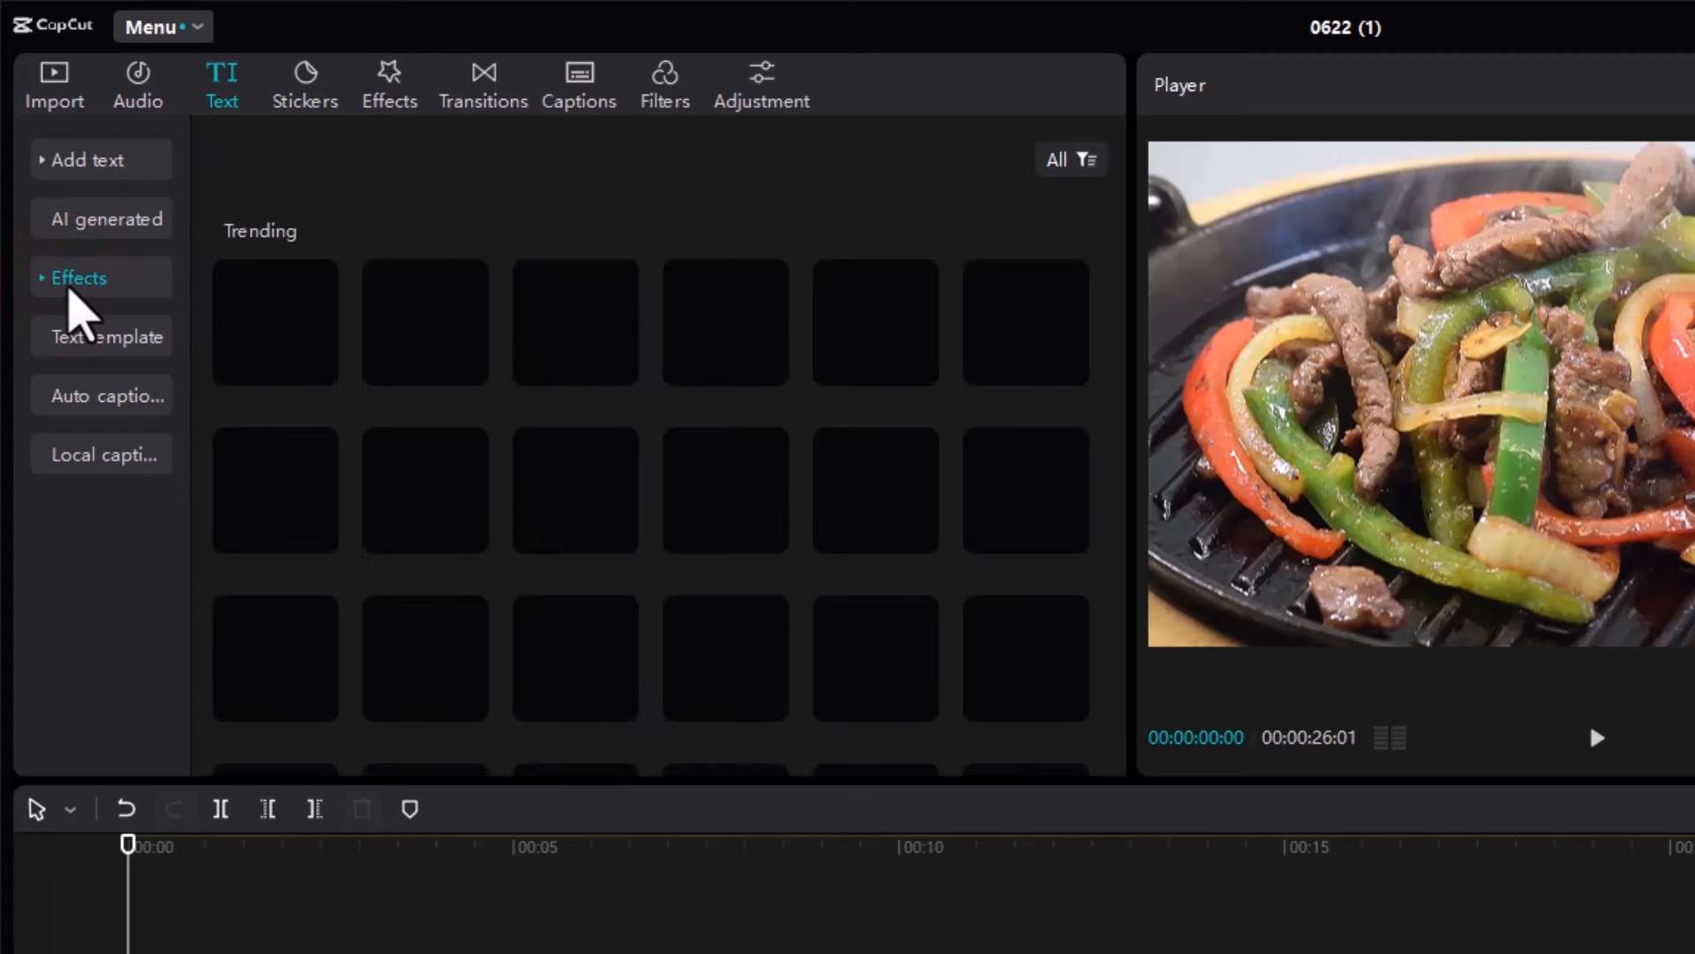
pyautogui.click(40, 278)
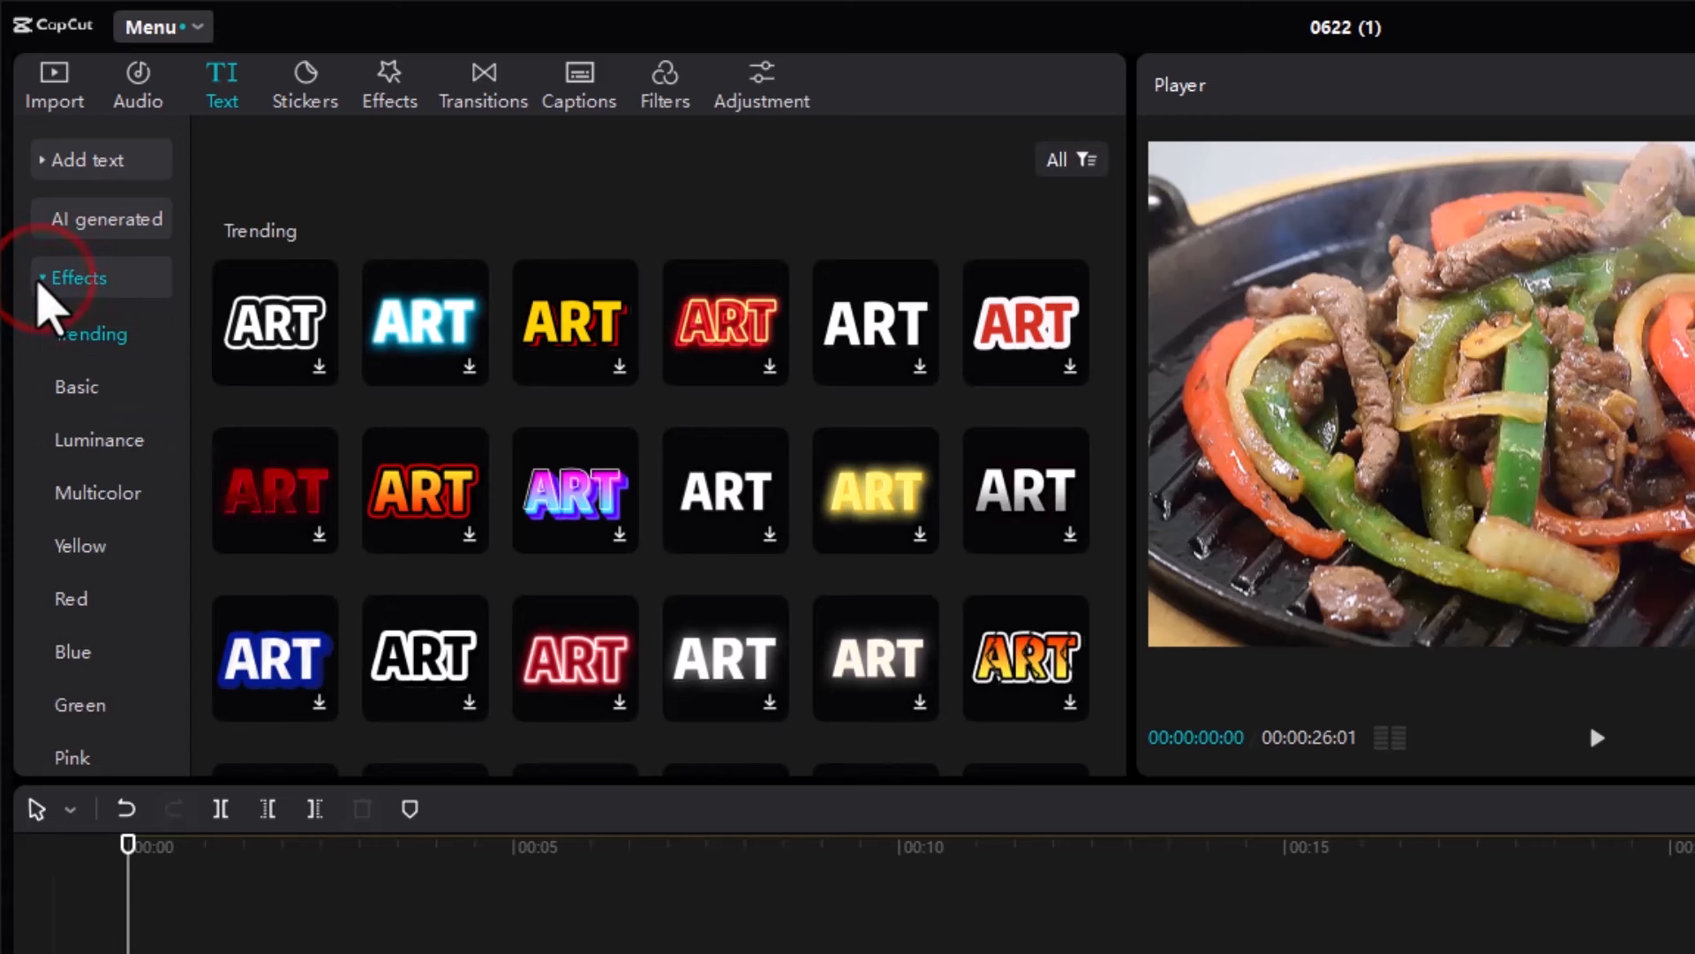
pyautogui.scroll(-3, 110, 378)
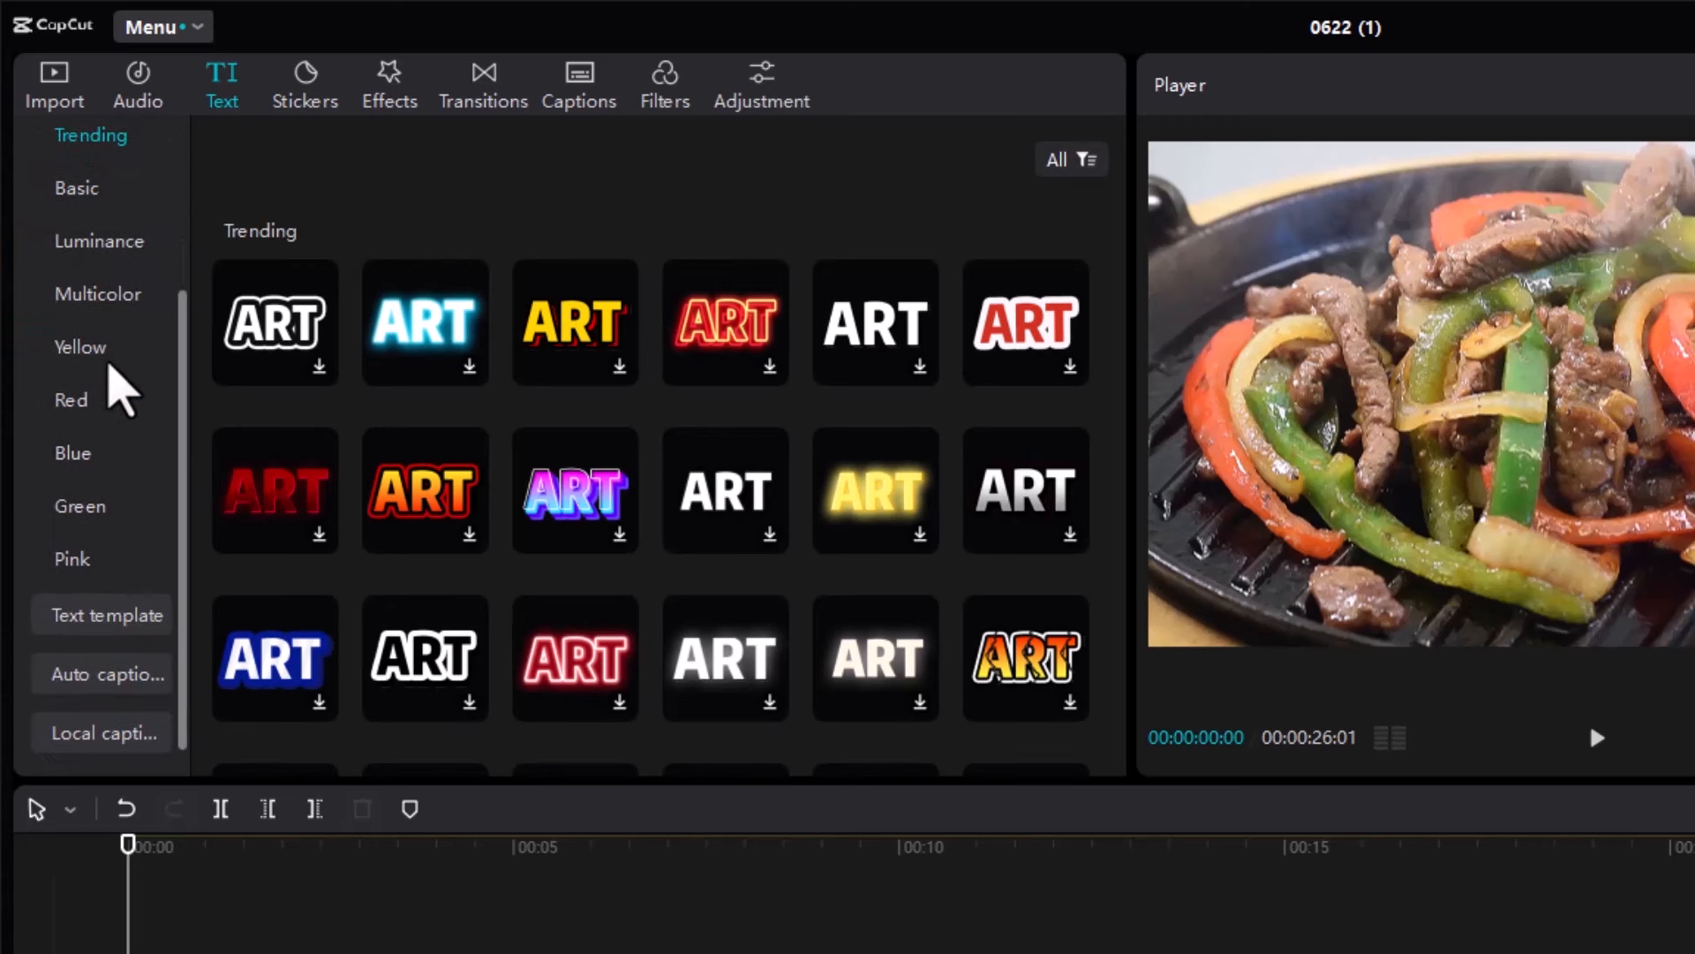
pyautogui.scroll(2, 115, 380)
pyautogui.scroll(1, 115, 379)
pyautogui.click(42, 276)
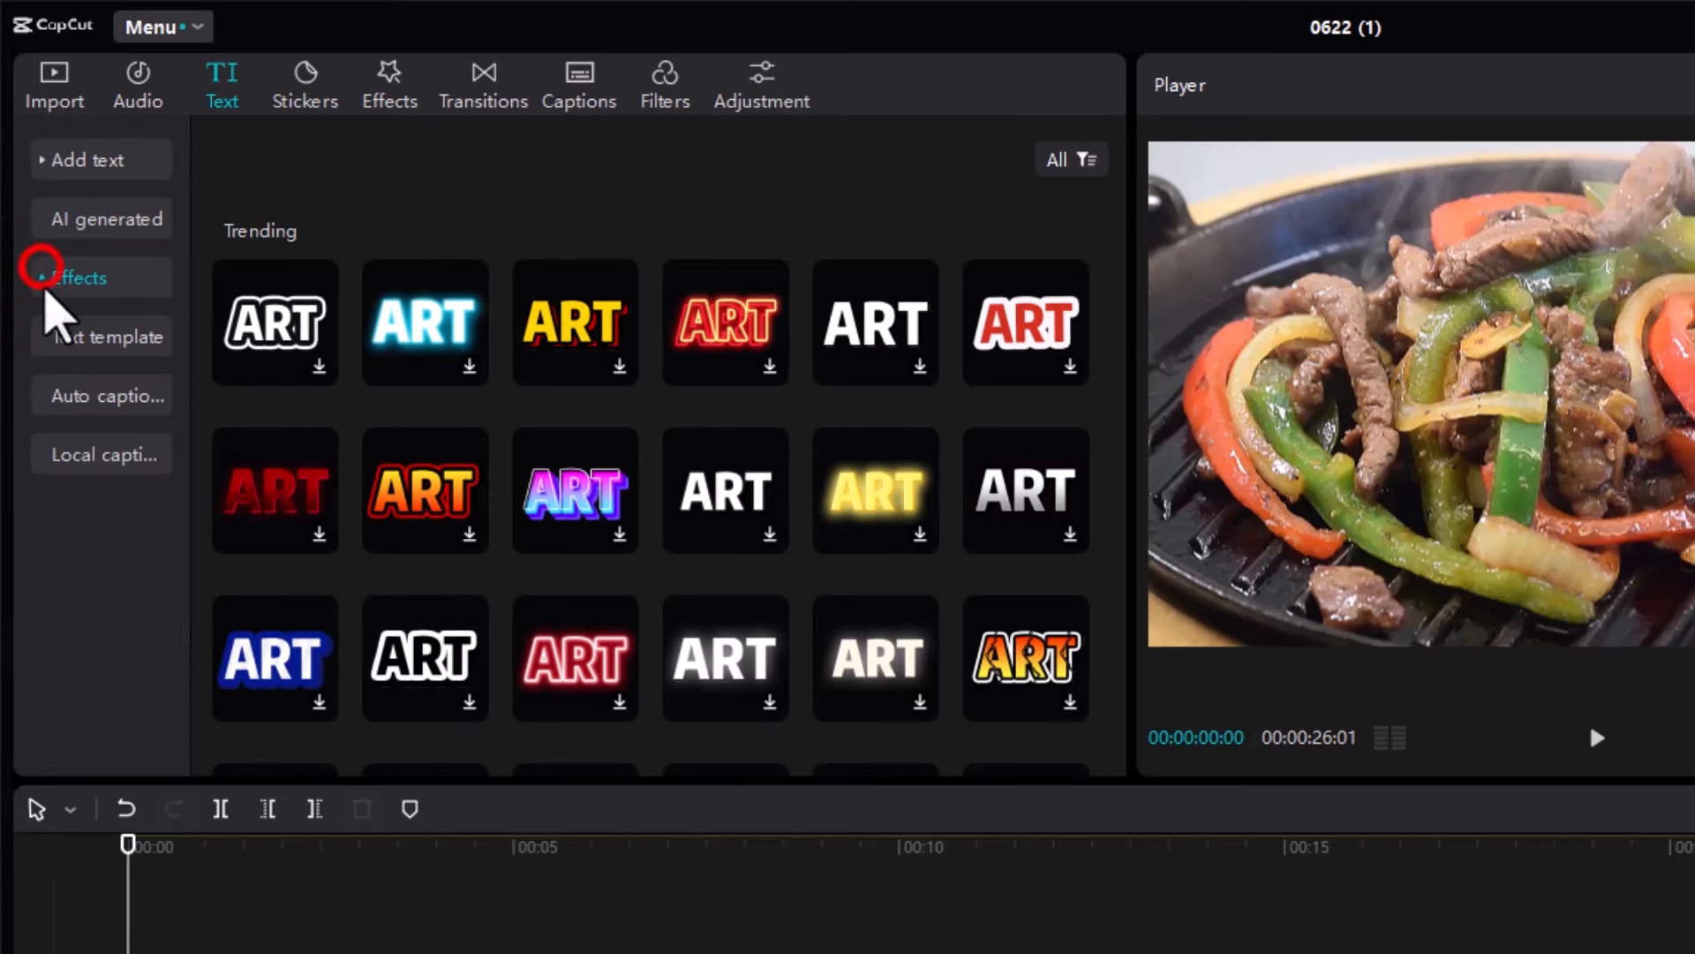
# Look through the text template collection and its list of categories
pyautogui.click(56, 343)
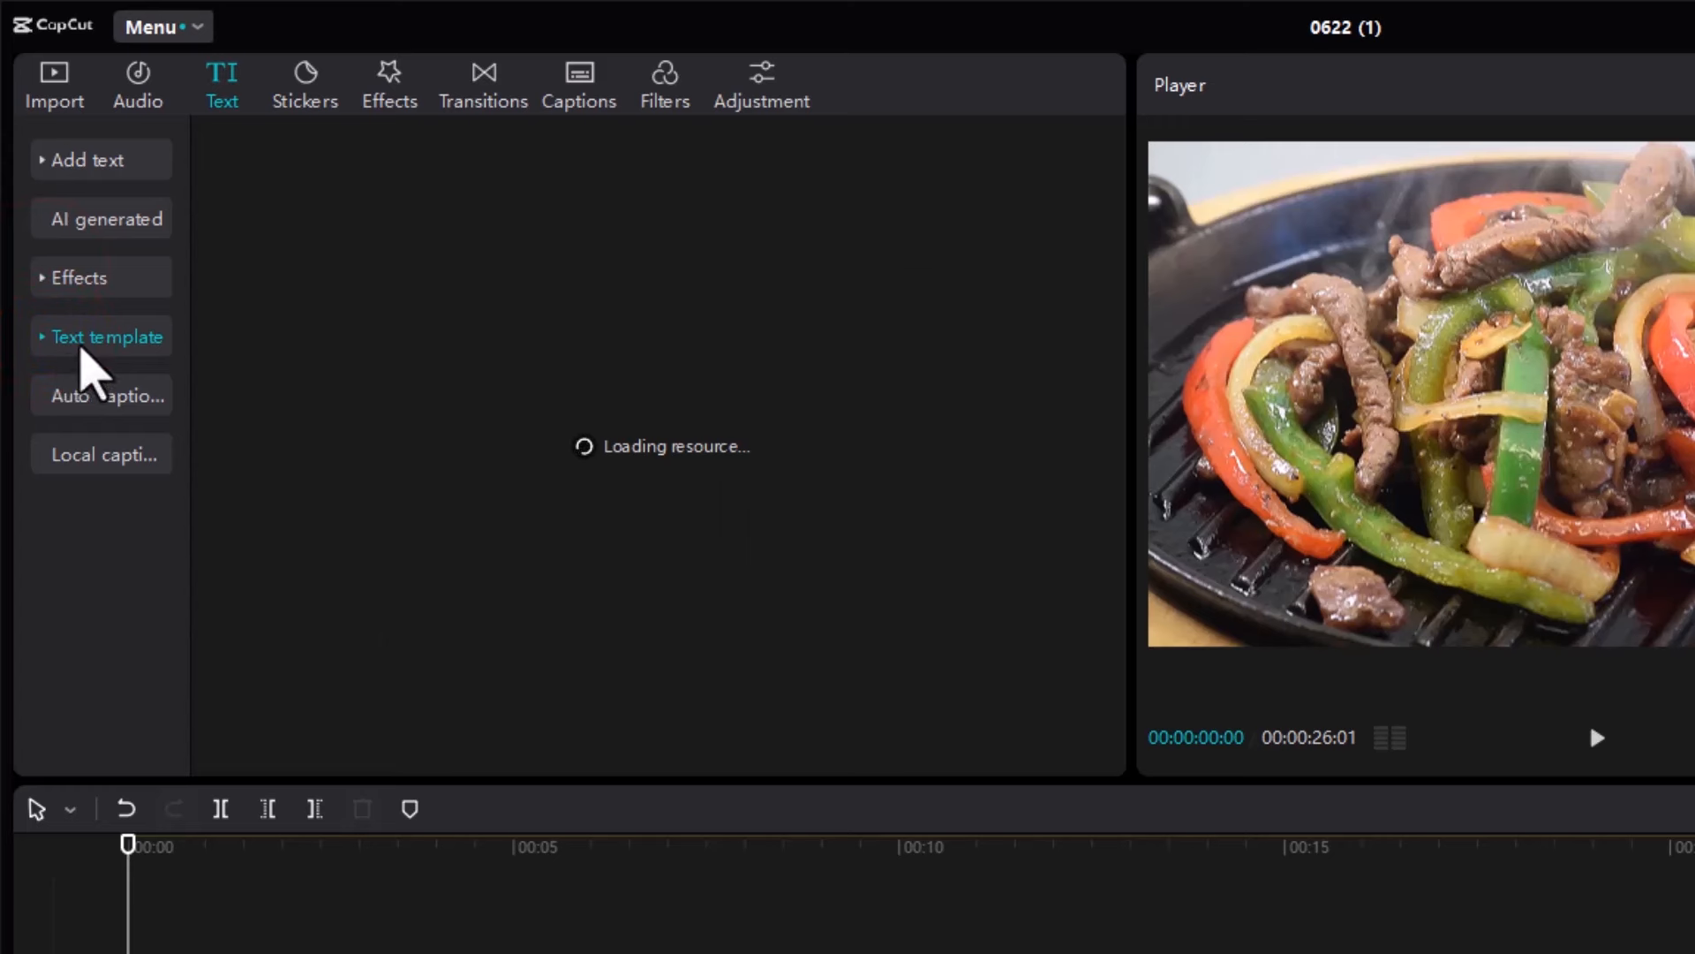
pyautogui.click(45, 336)
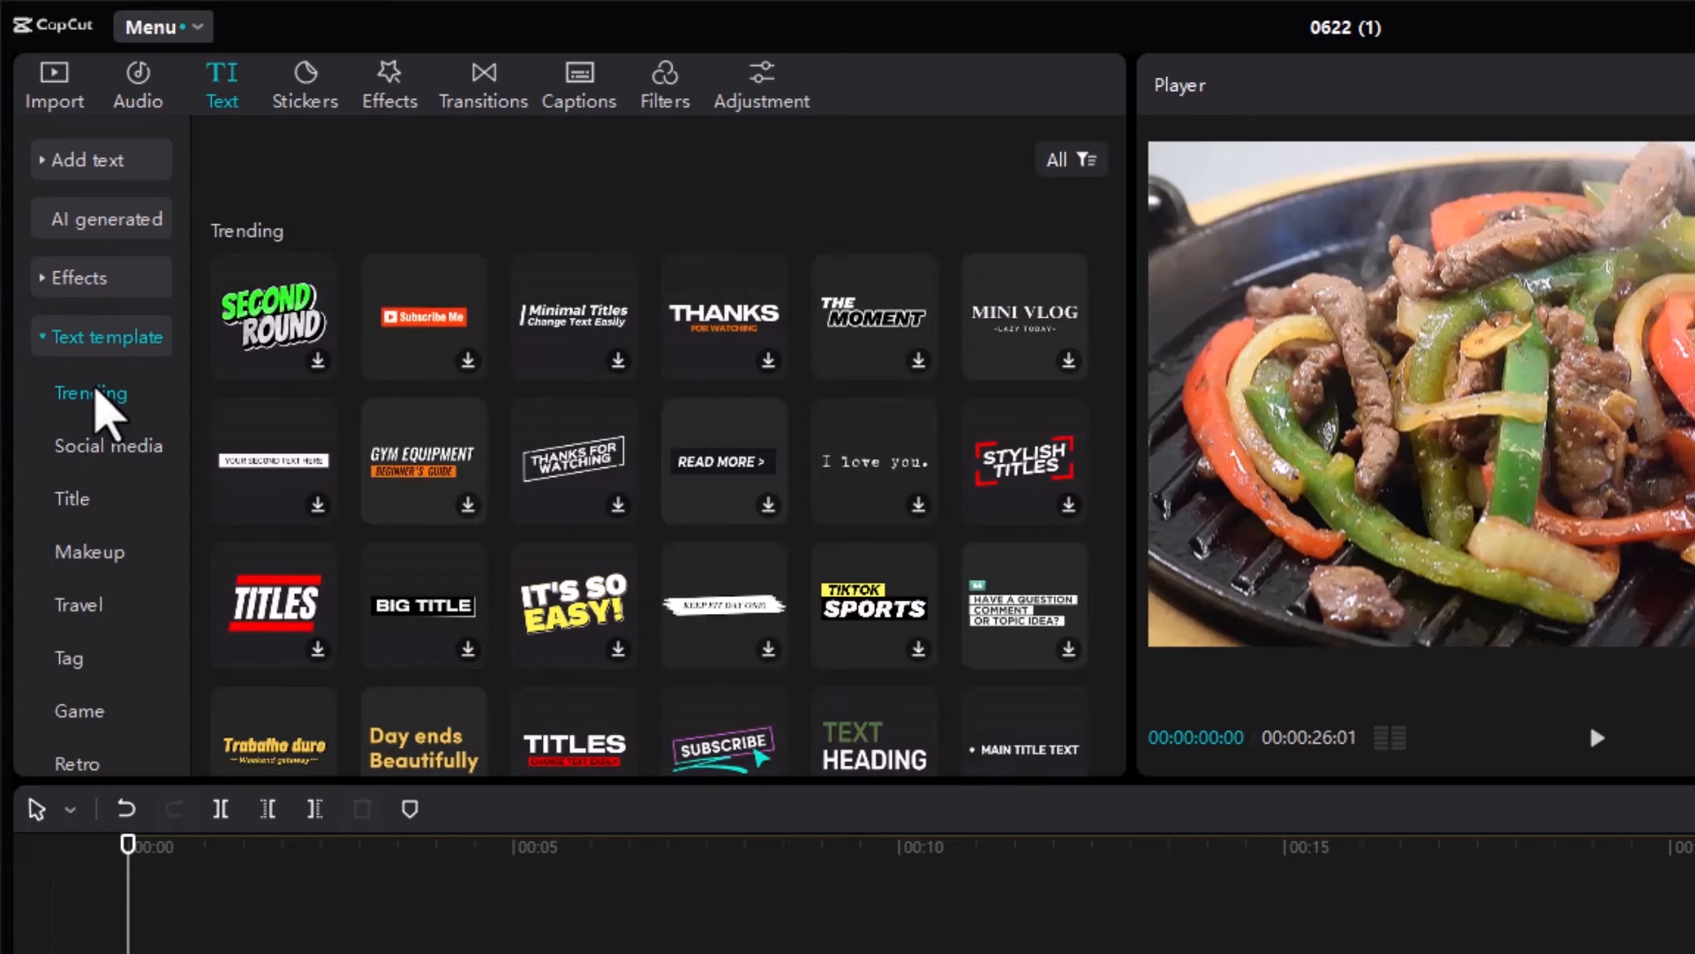
pyautogui.scroll(-2, 104, 406)
pyautogui.scroll(-4, 76, 495)
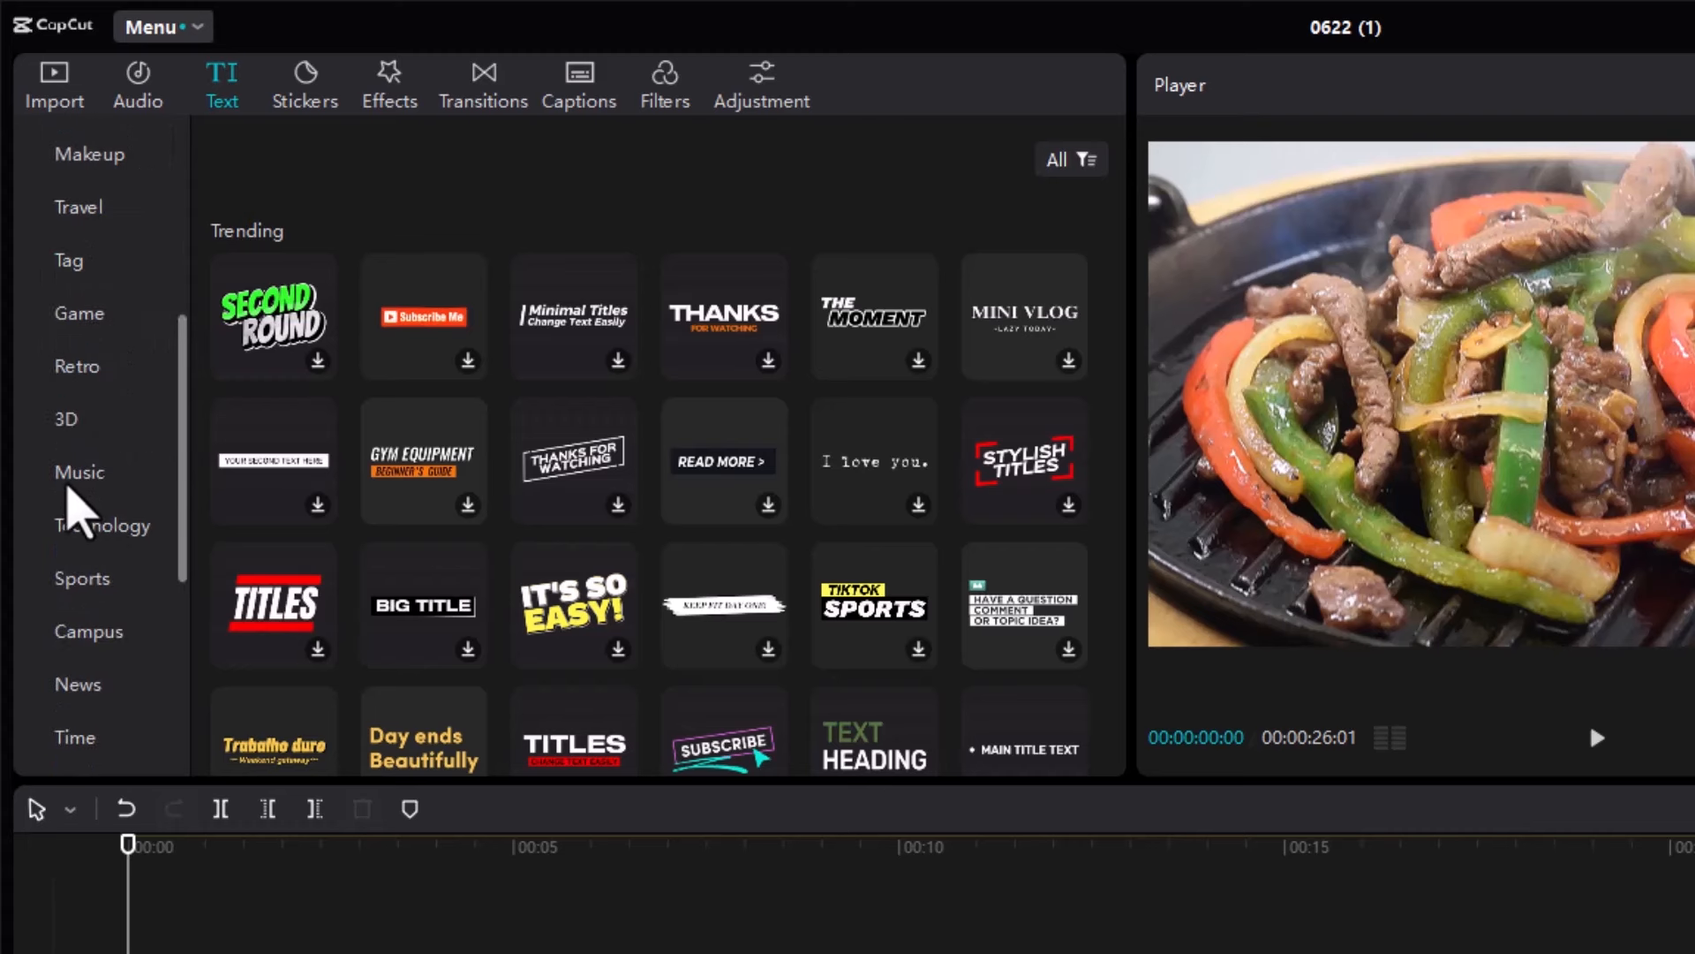
pyautogui.scroll(6, 76, 484)
pyautogui.click(40, 337)
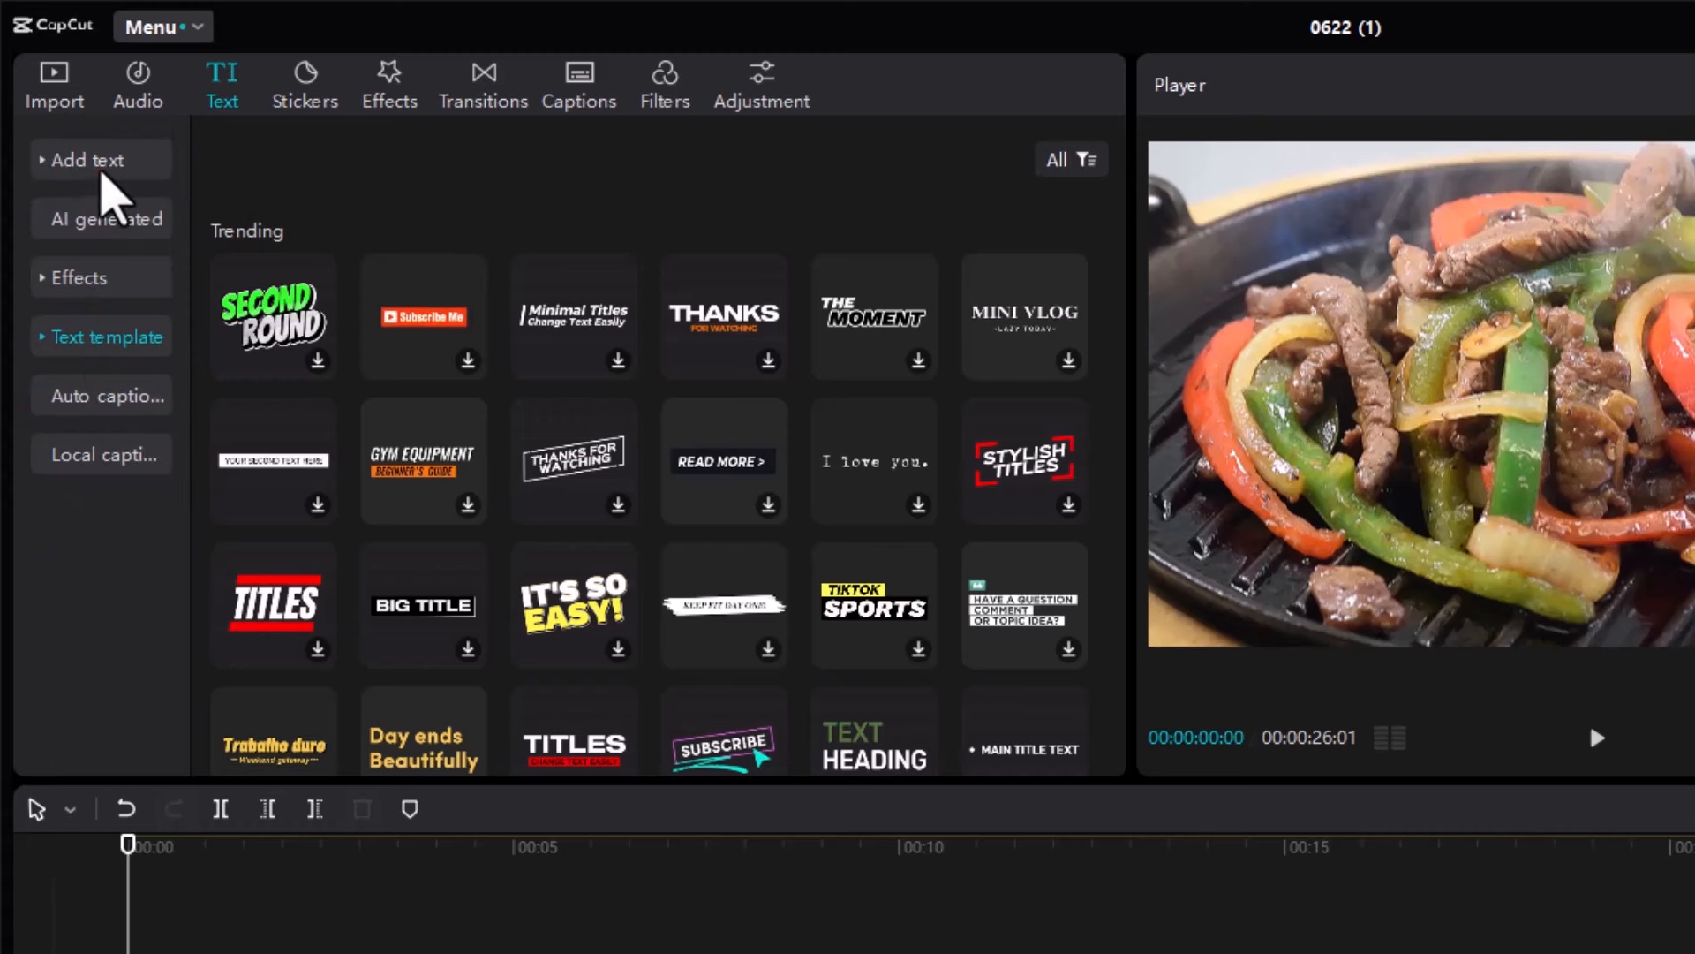
# Preview the default text and add it to the track at the start of the stir-fry clip
pyautogui.click(101, 162)
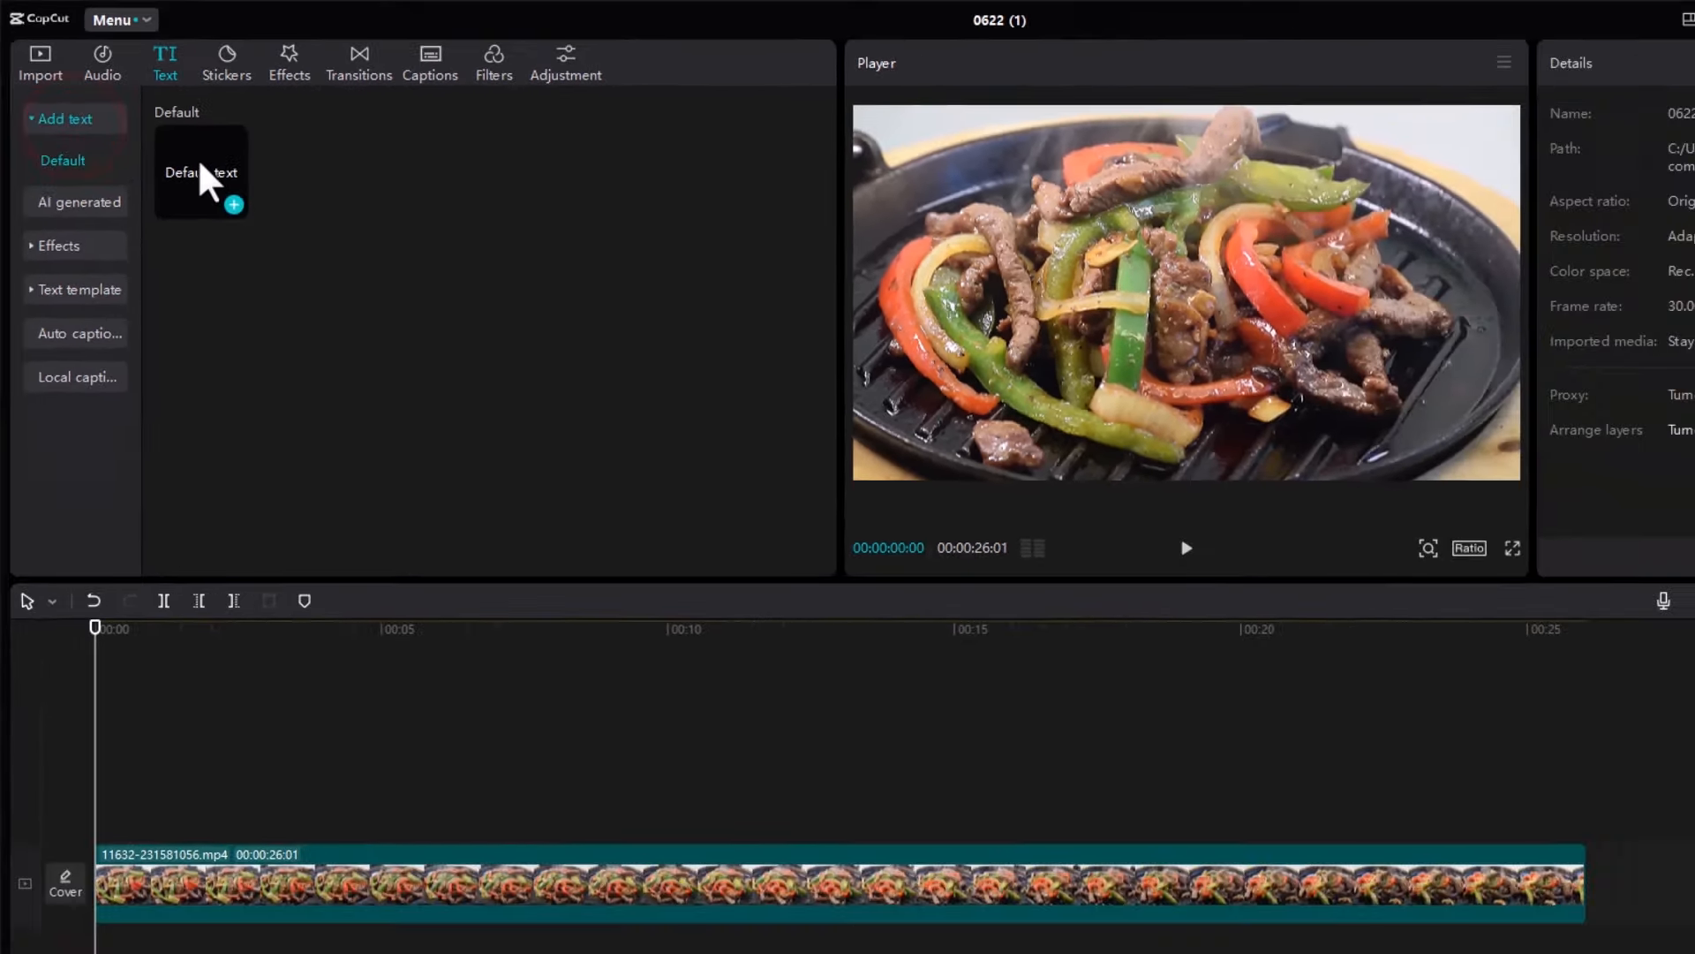
pyautogui.click(198, 168)
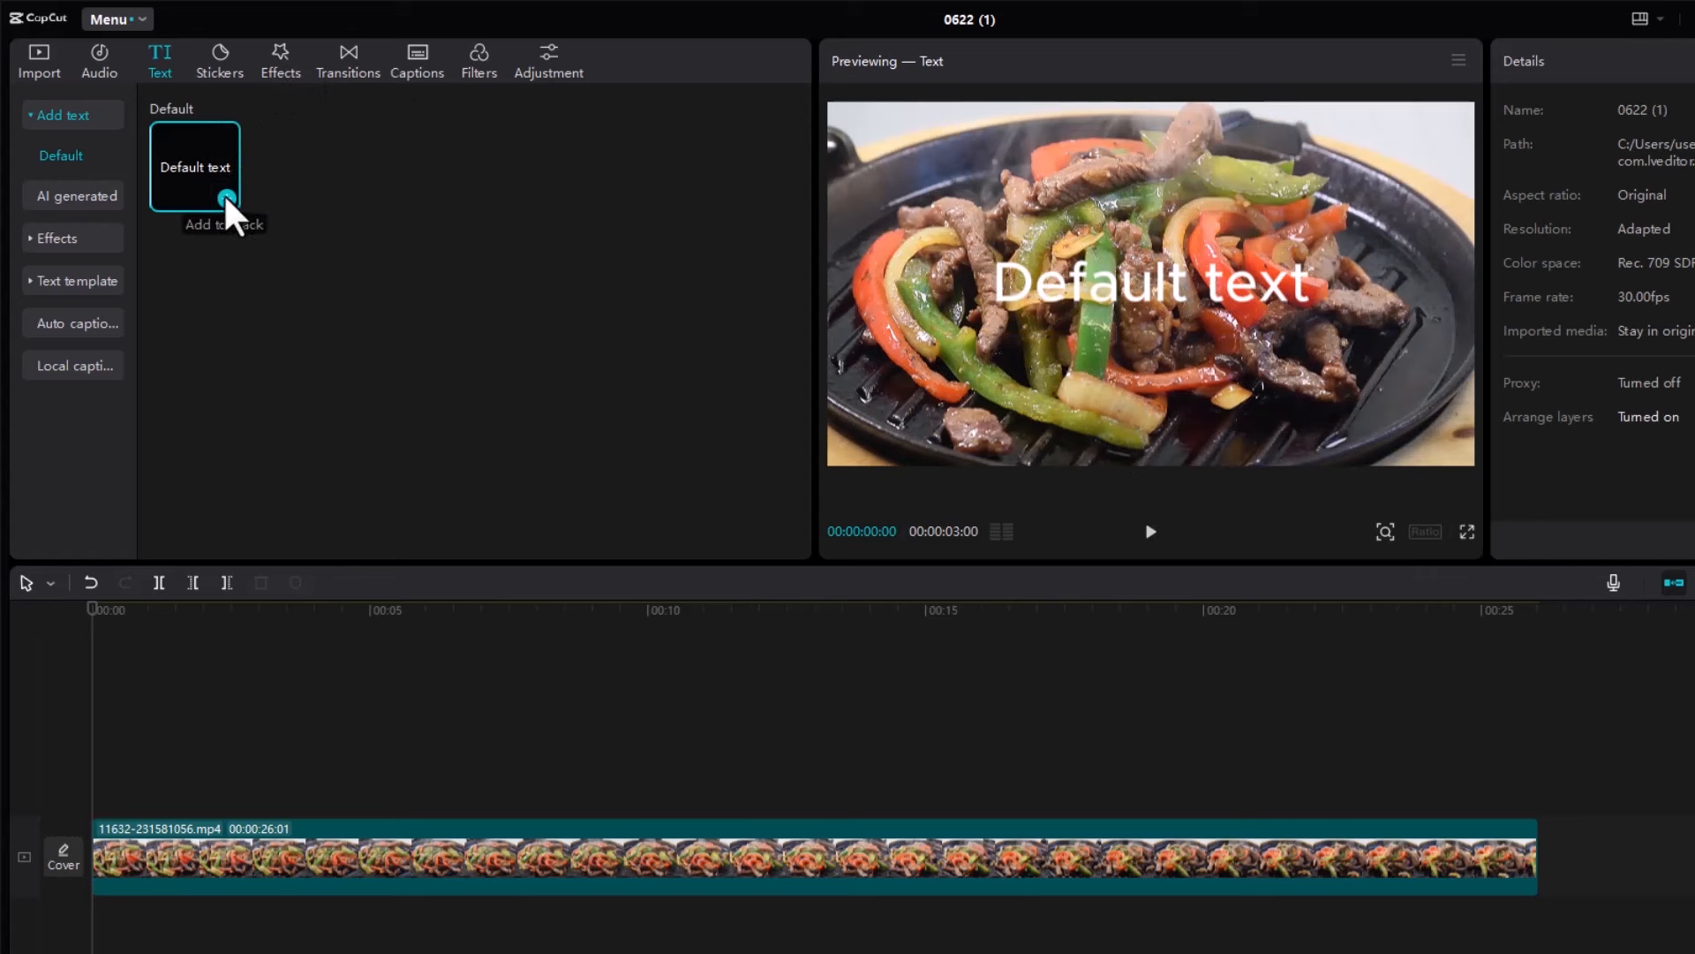
pyautogui.click(227, 197)
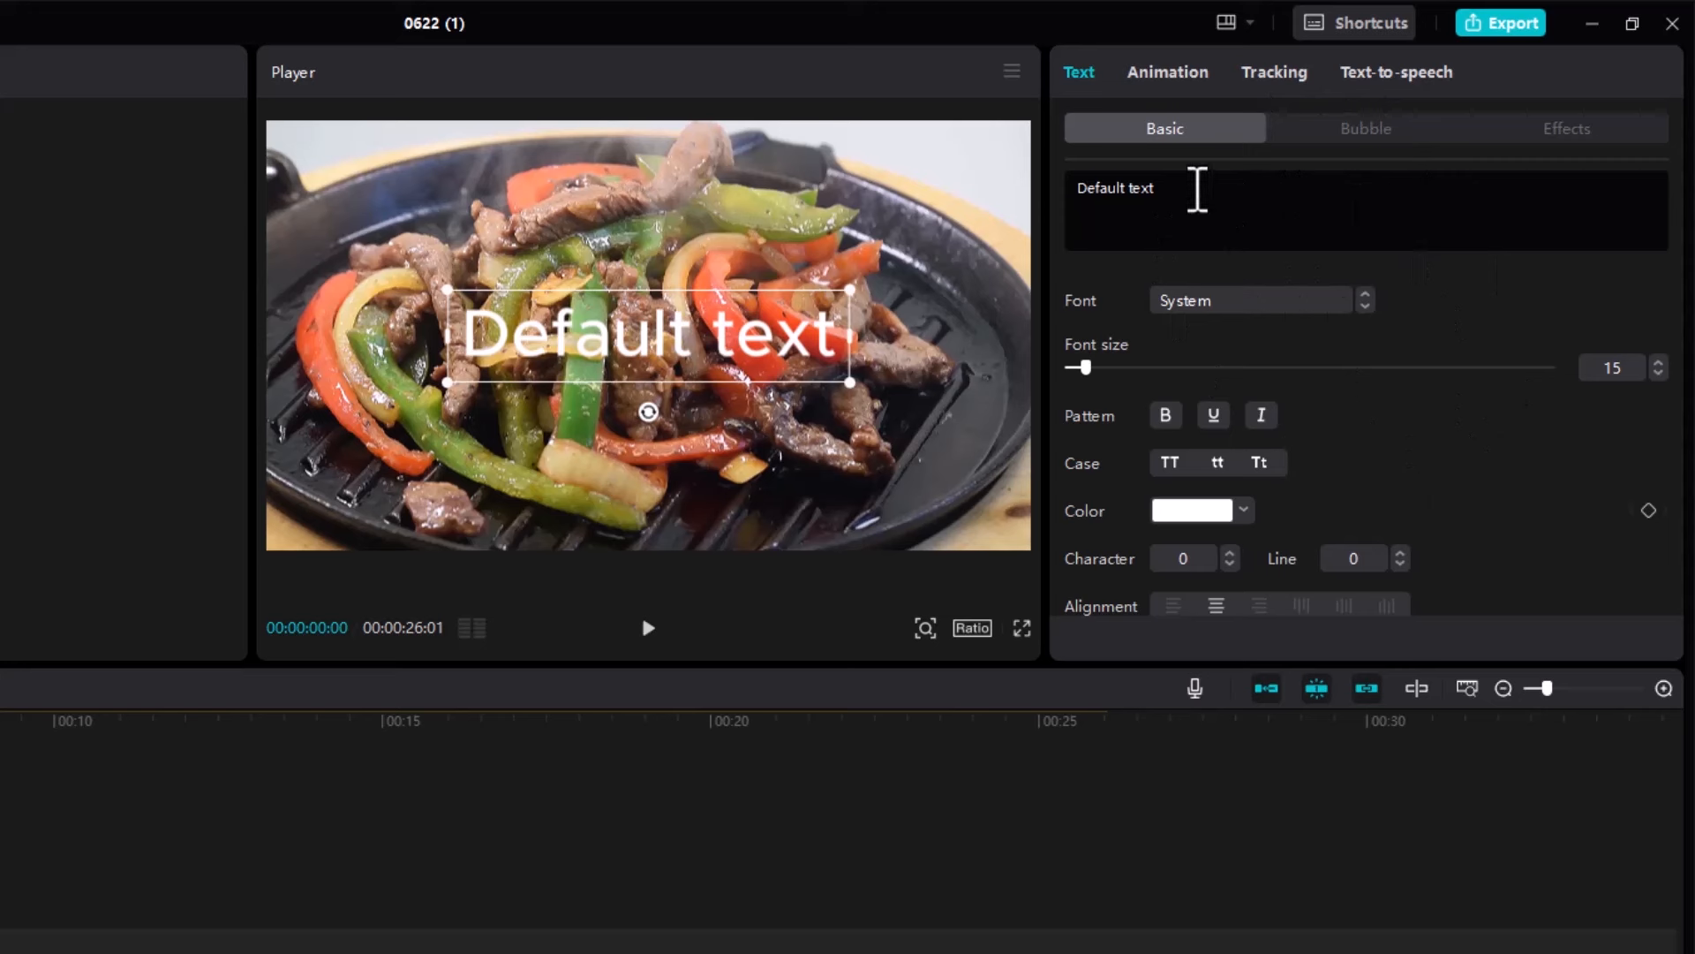
# Replace the wording of the default text with RECIPE
pyautogui.moveTo(1181, 183); pyautogui.dragTo(1066, 196)
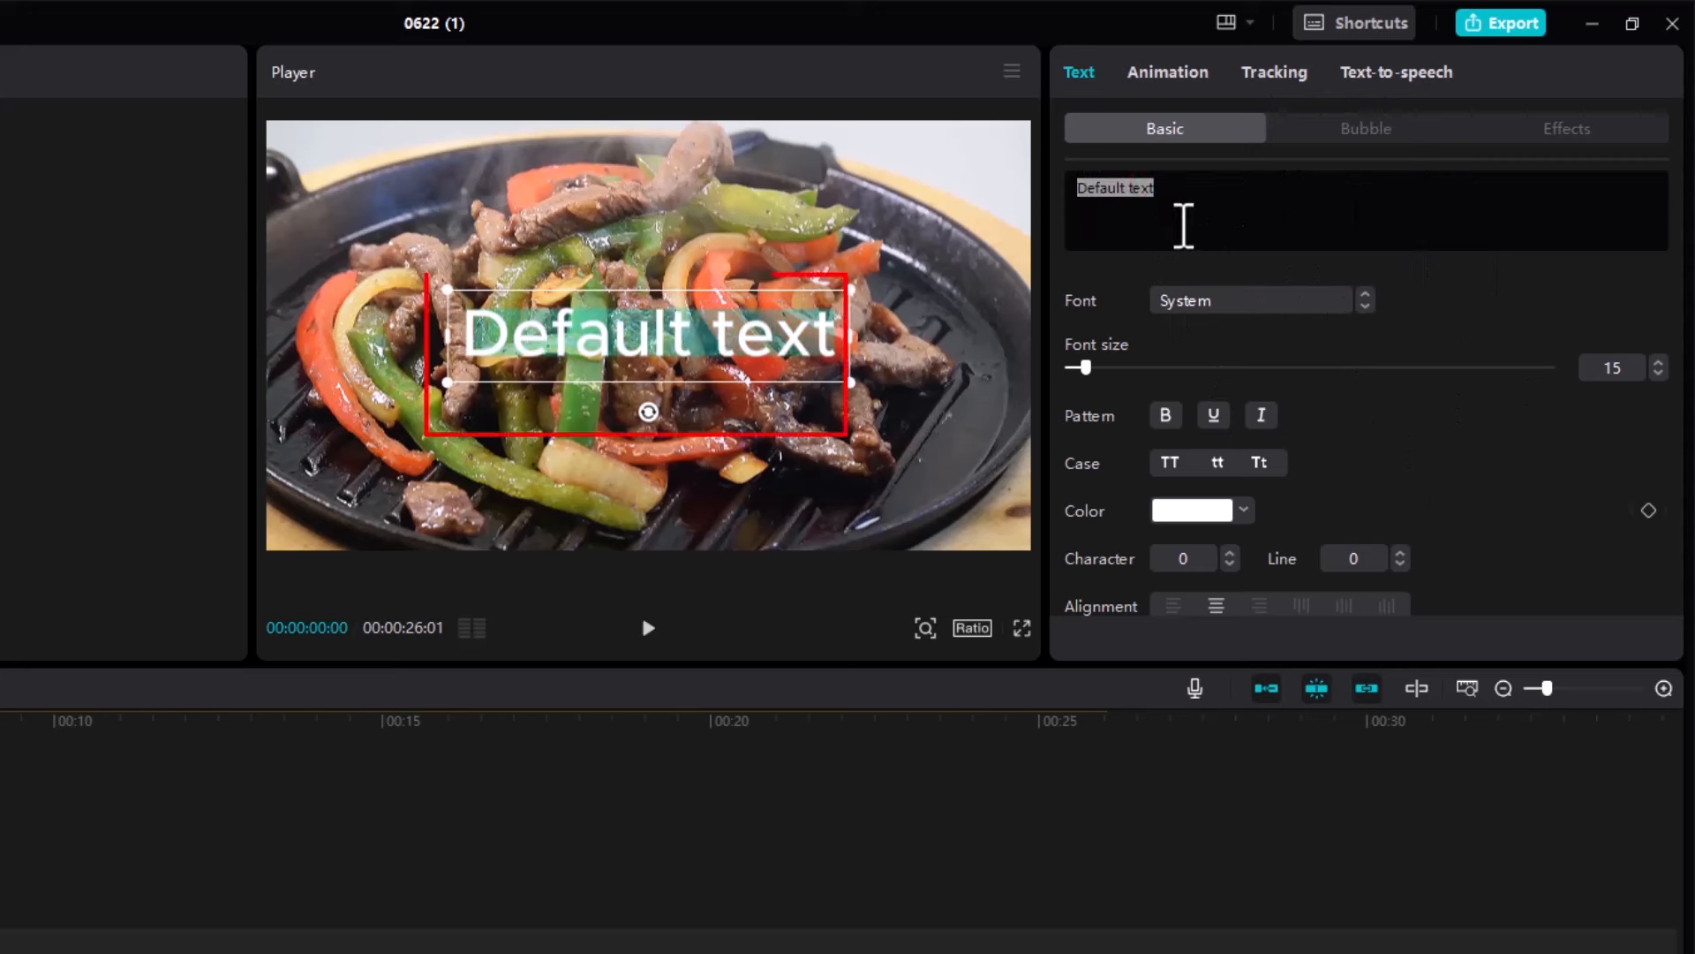
pyautogui.write('R')
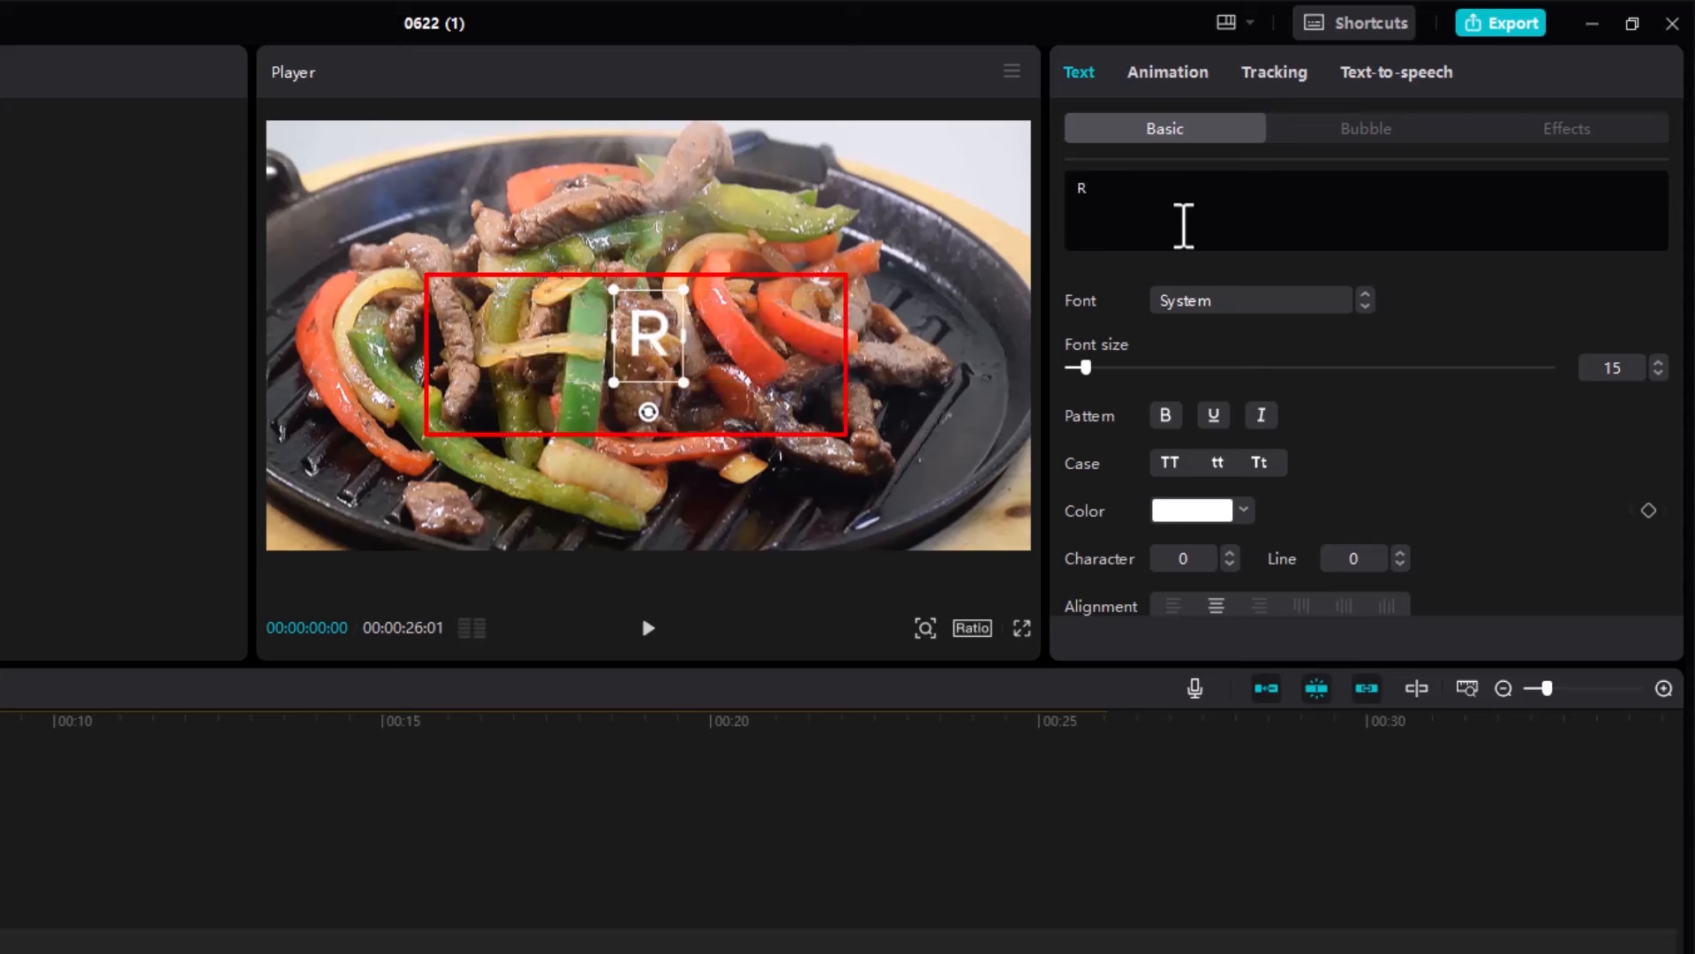
pyautogui.write('ECIPE')
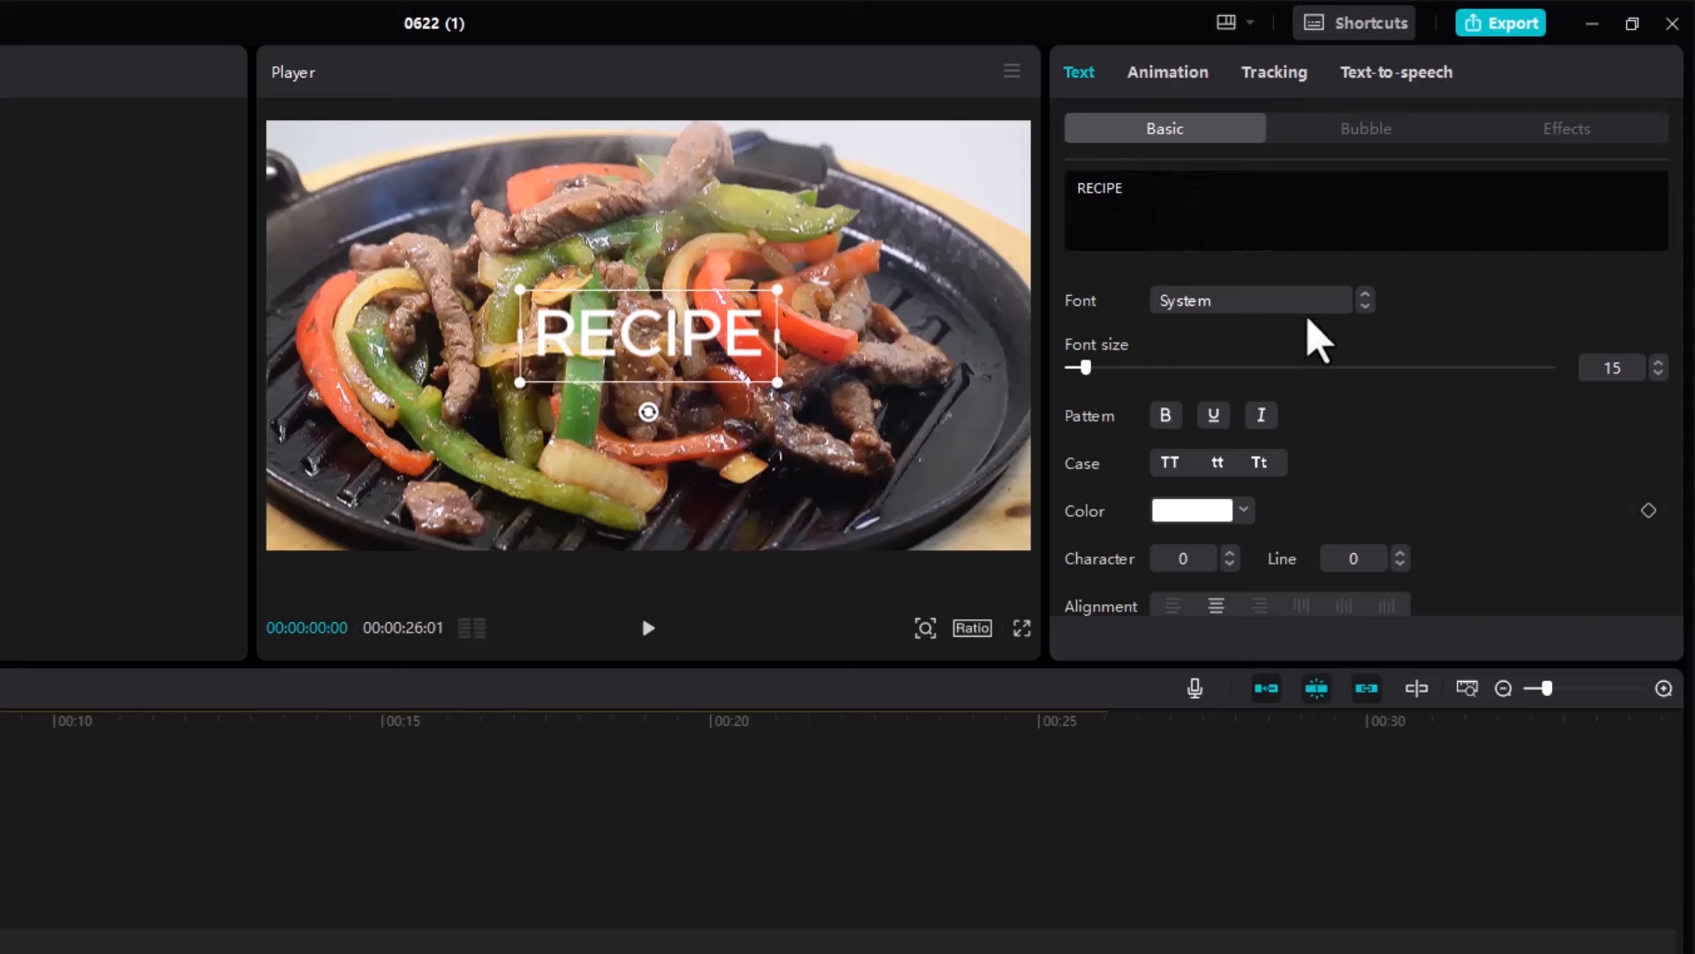
# Set the font of the RECIPE title to Monstro
pyautogui.click(1325, 296)
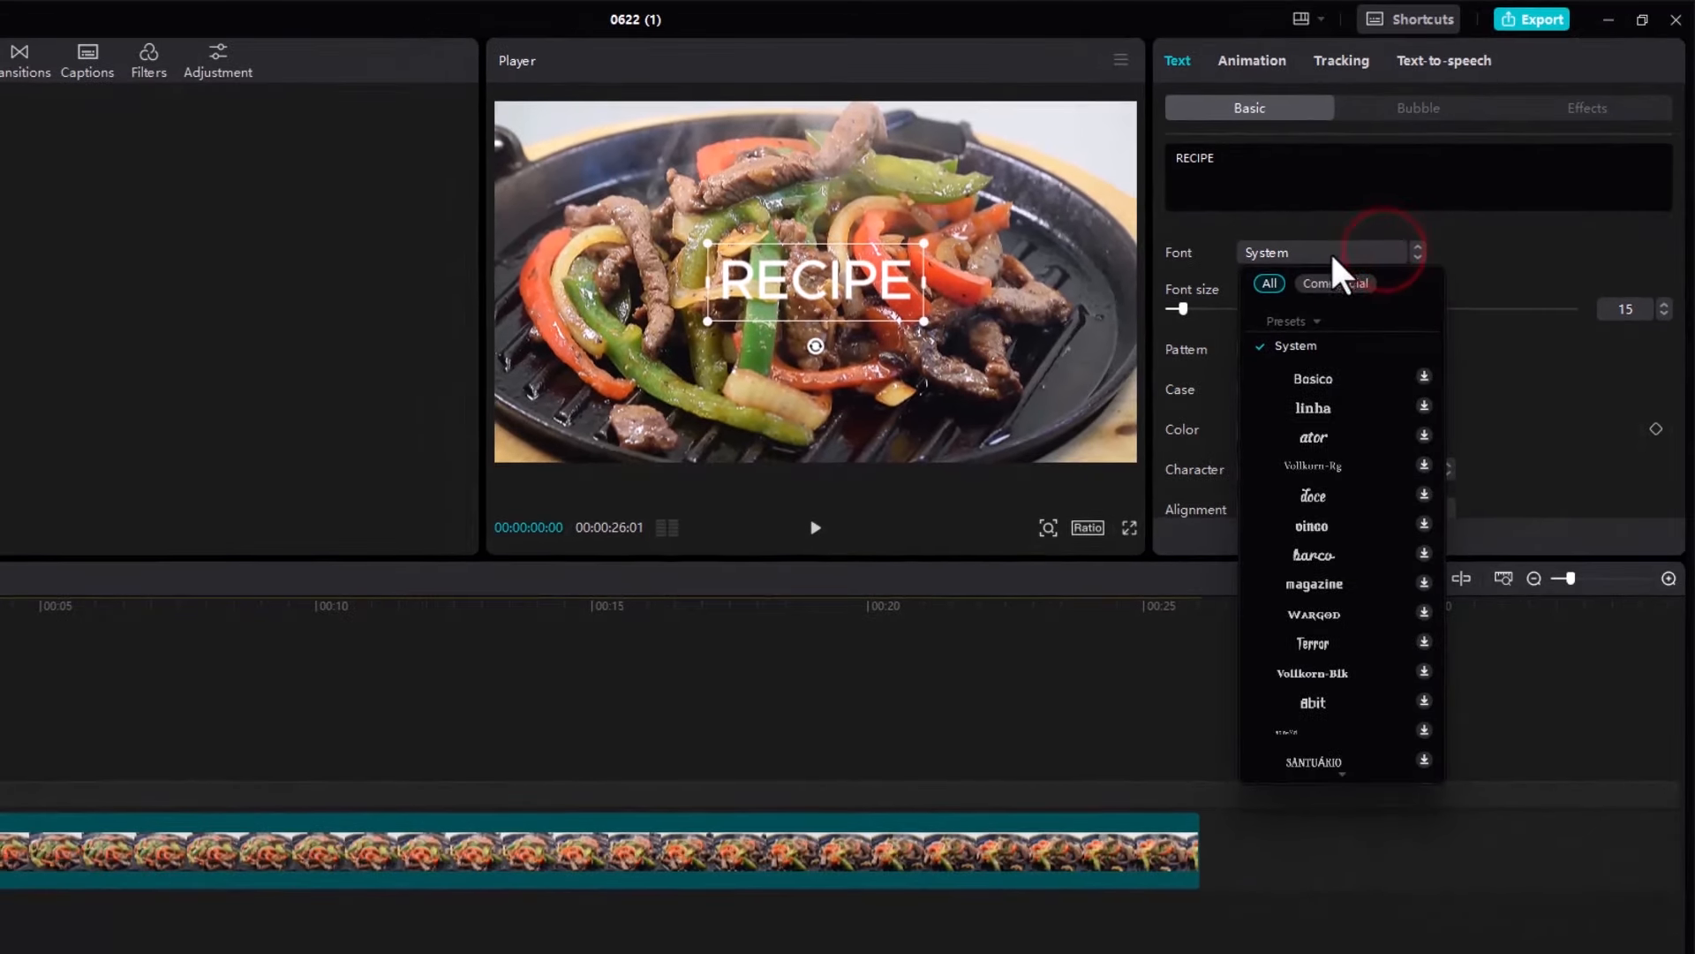
pyautogui.scroll(-5, 1316, 358)
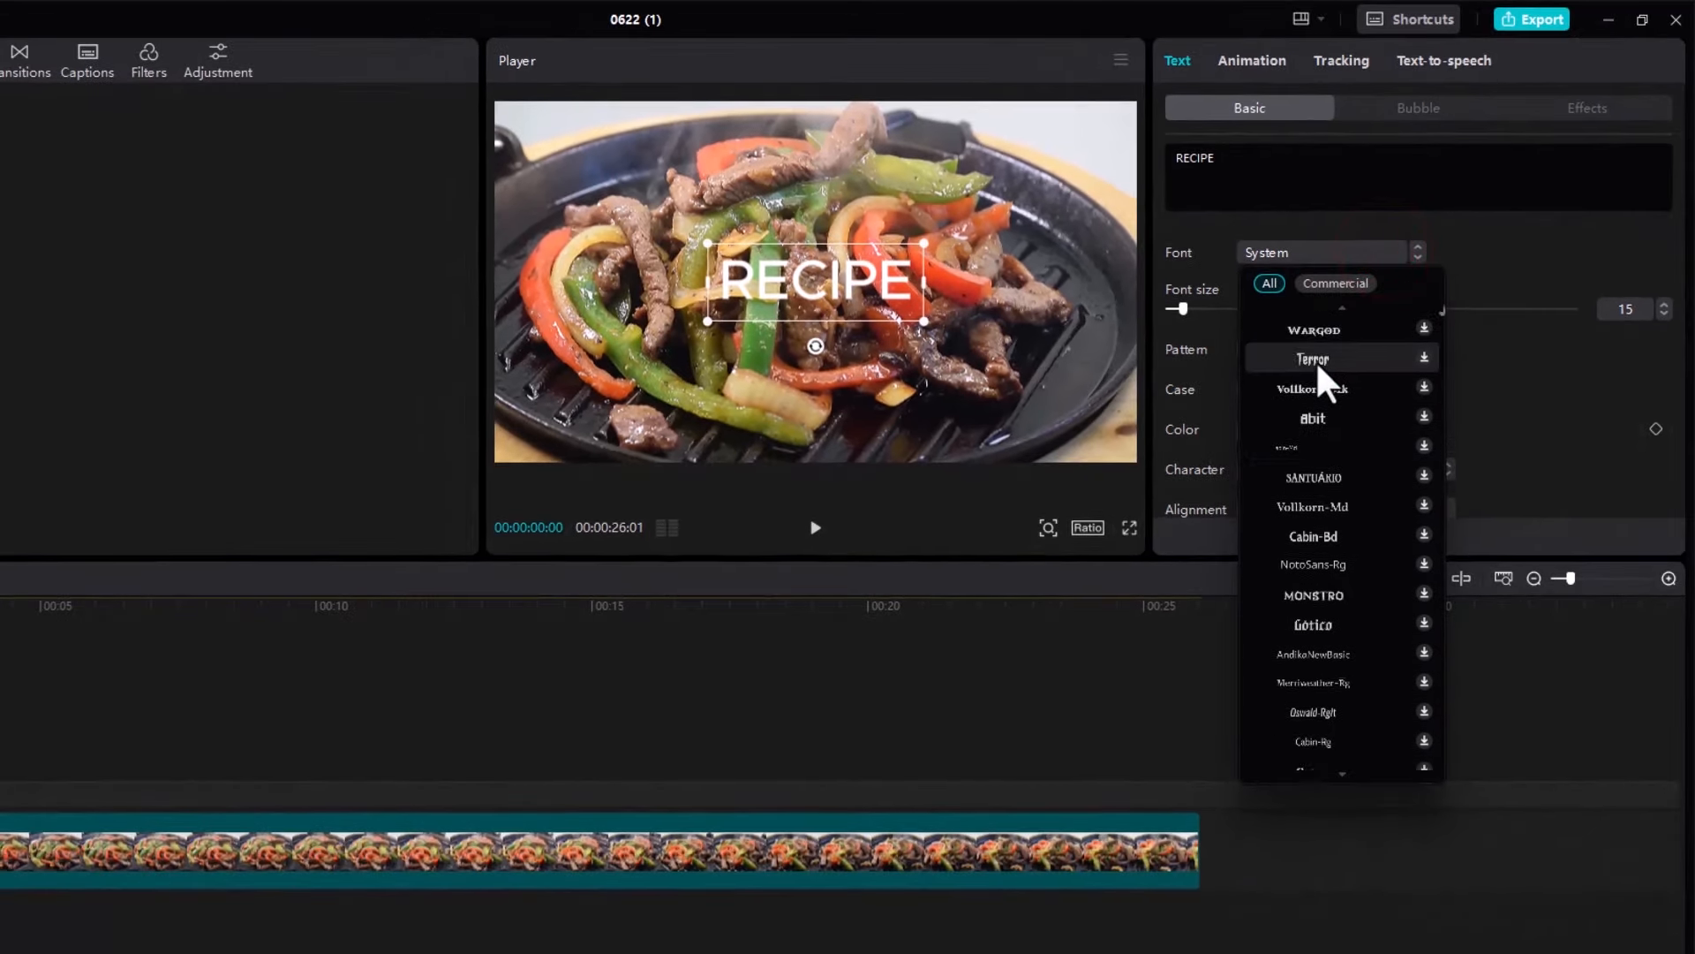
pyautogui.click(1337, 496)
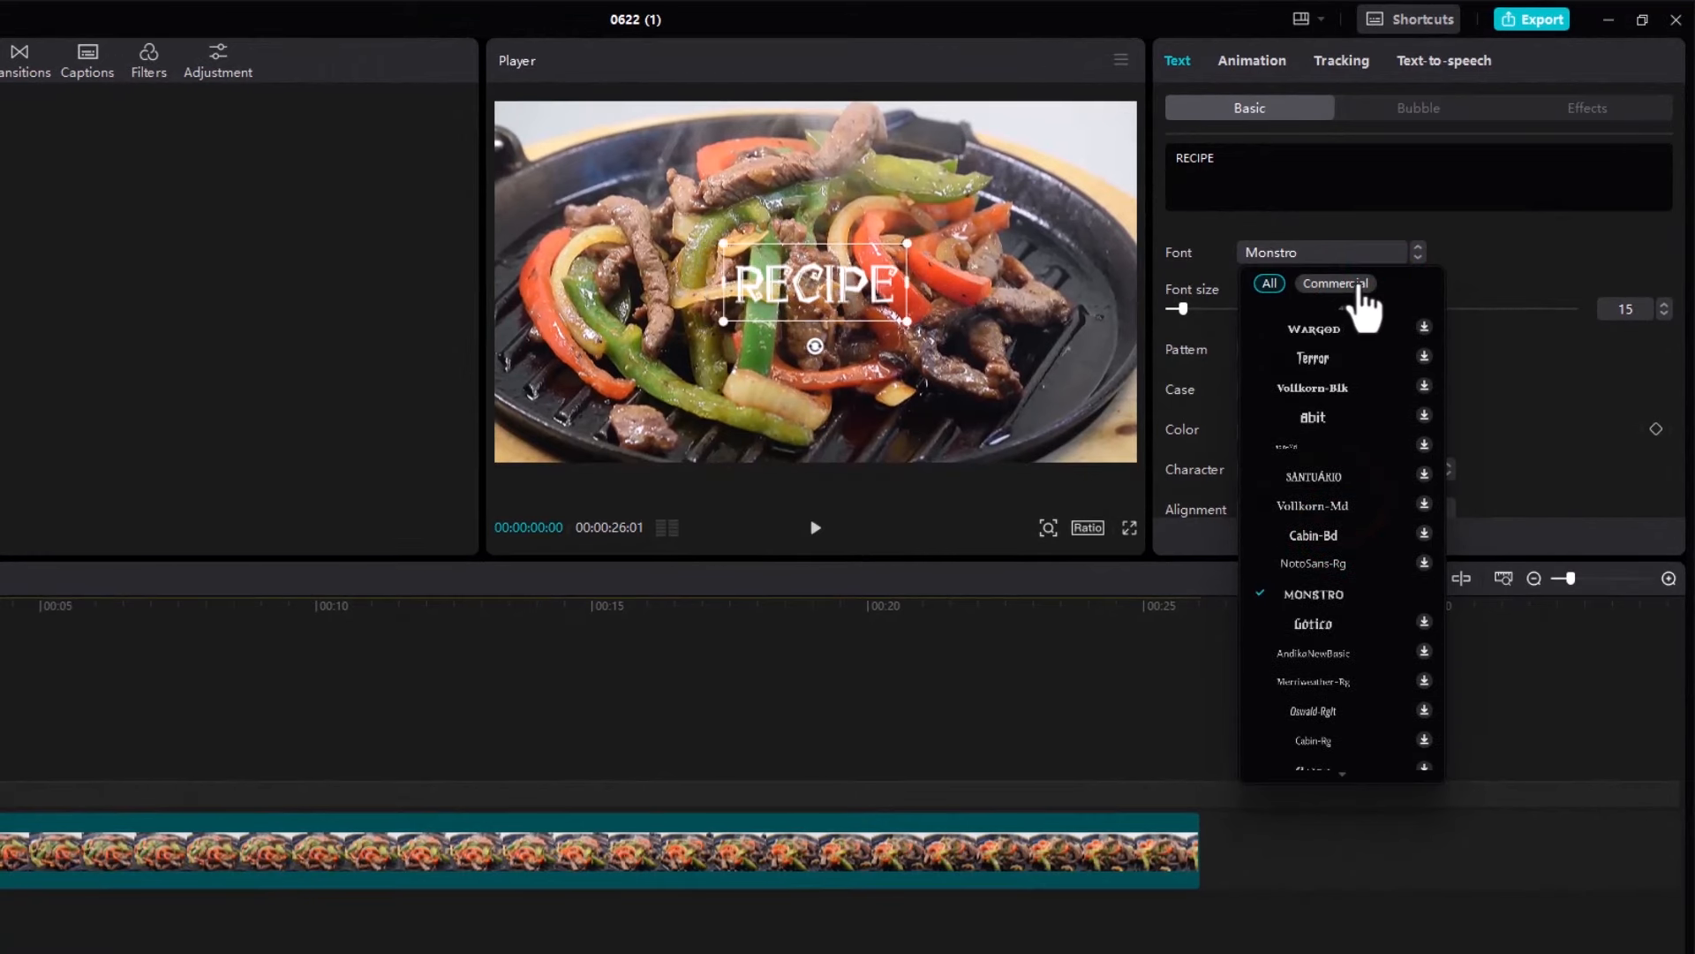
pyautogui.scroll(2, 1342, 336)
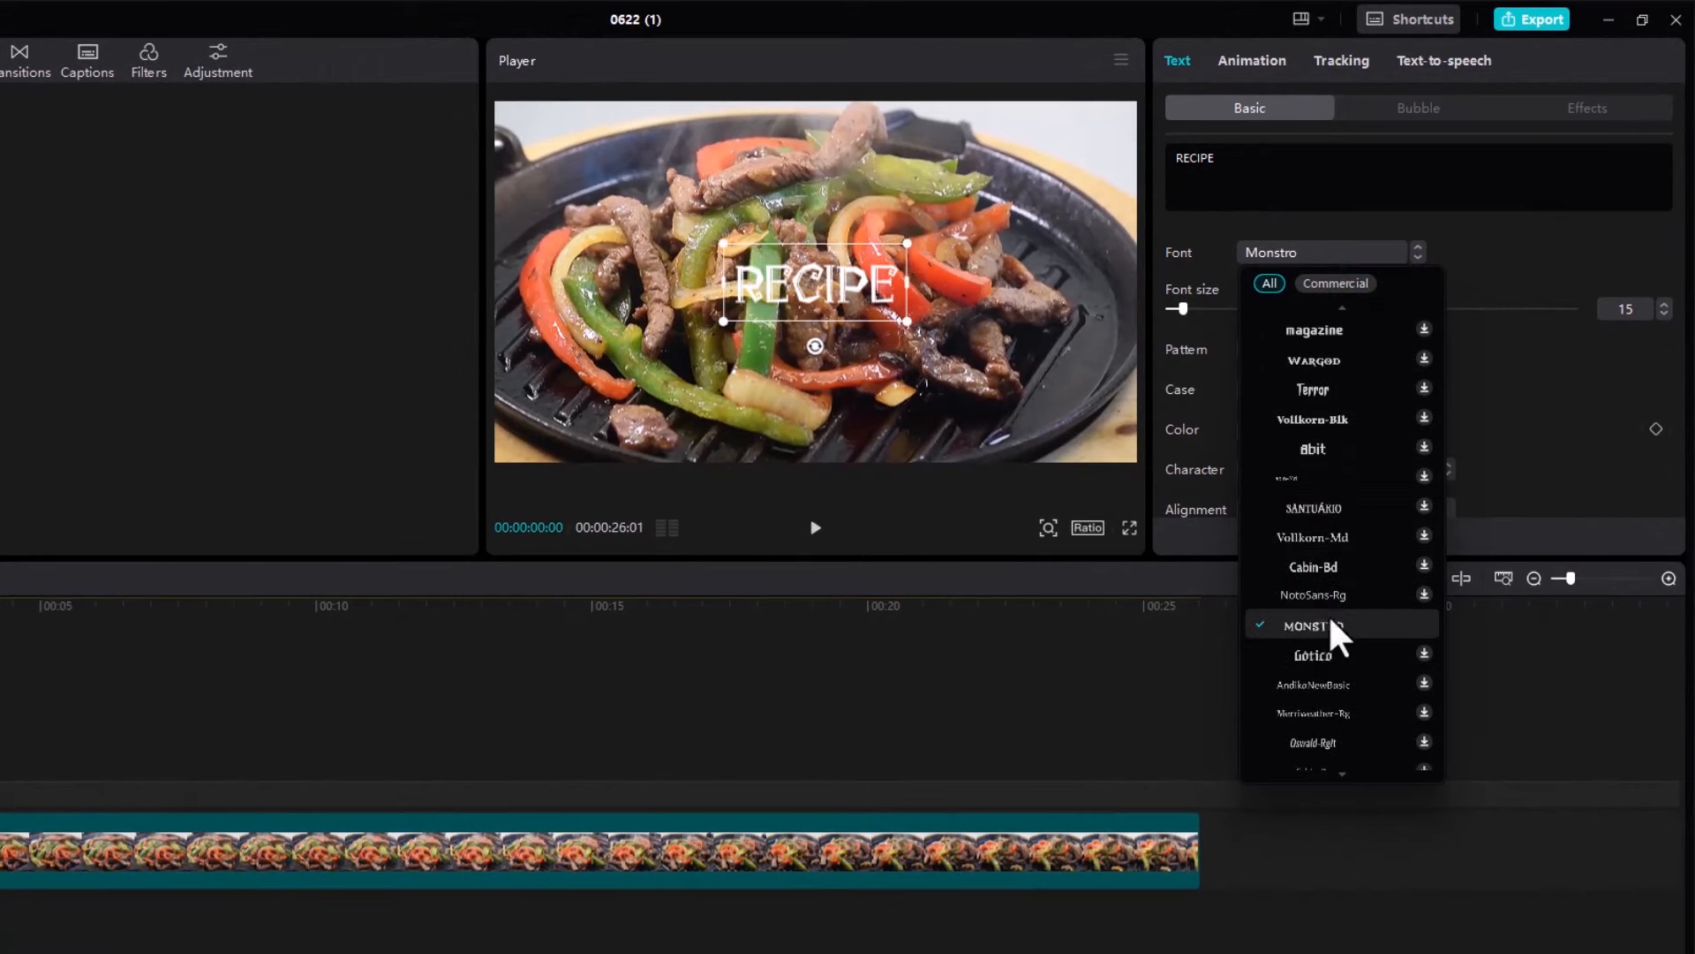
pyautogui.click(1443, 250)
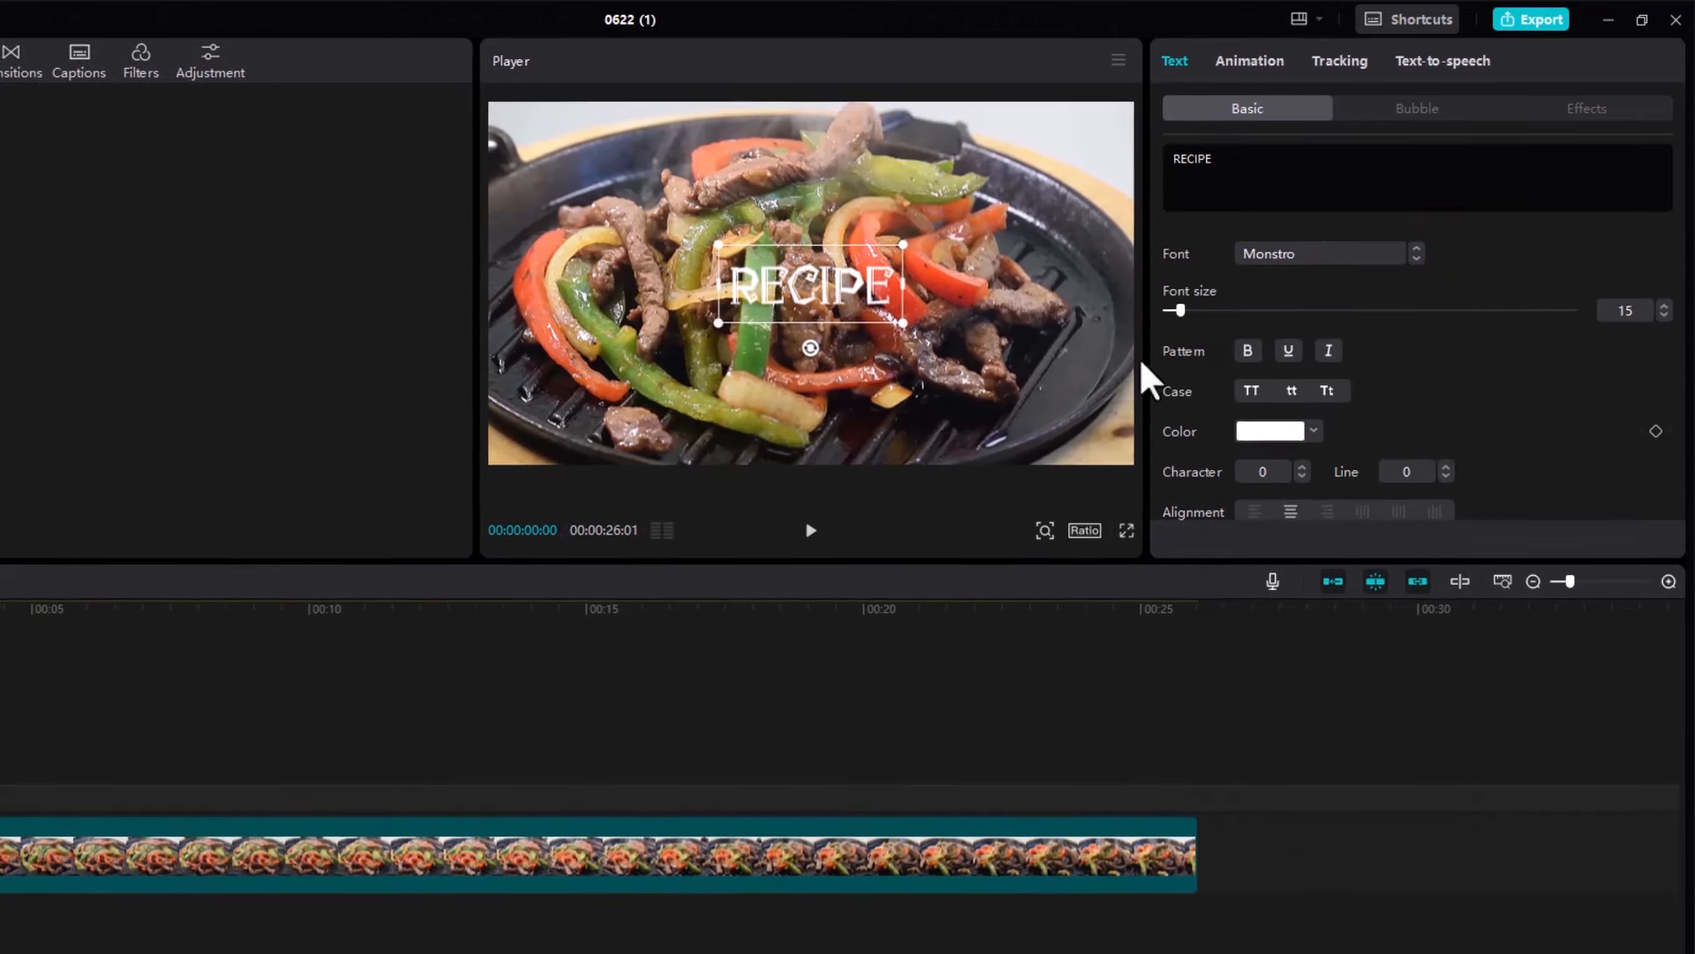
# Set the title's font size to 39 and apply the bold, underline and italic patterns
pyautogui.moveTo(1181, 310); pyautogui.dragTo(1209, 334)
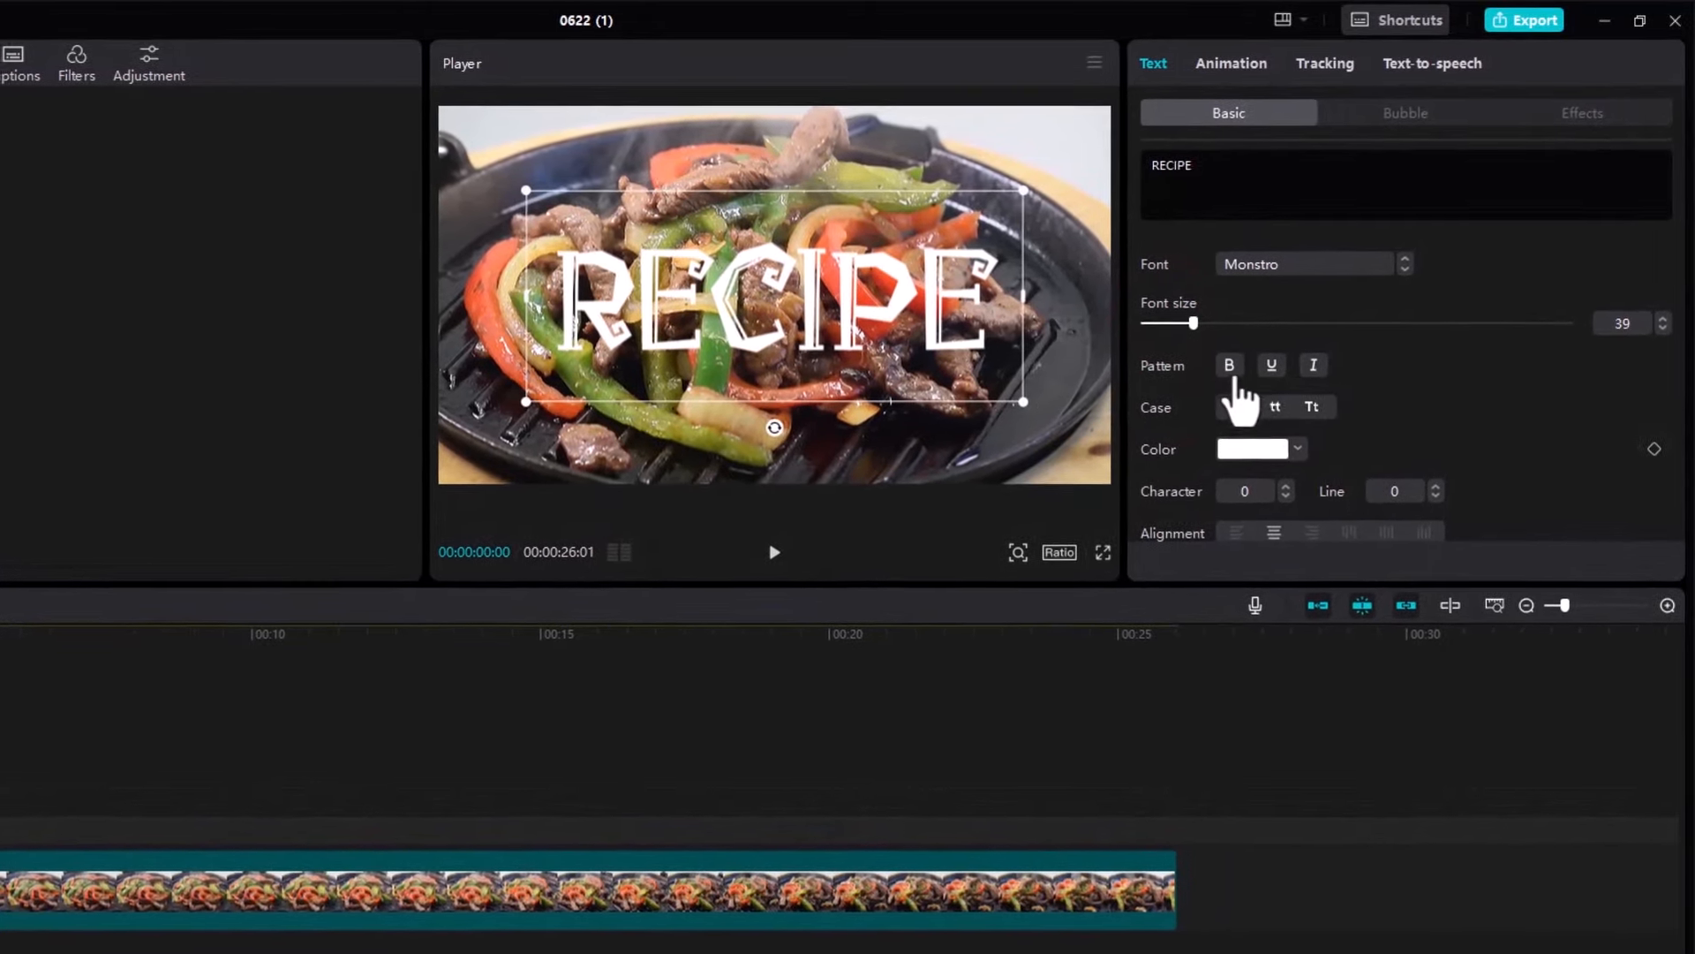
pyautogui.click(1233, 370)
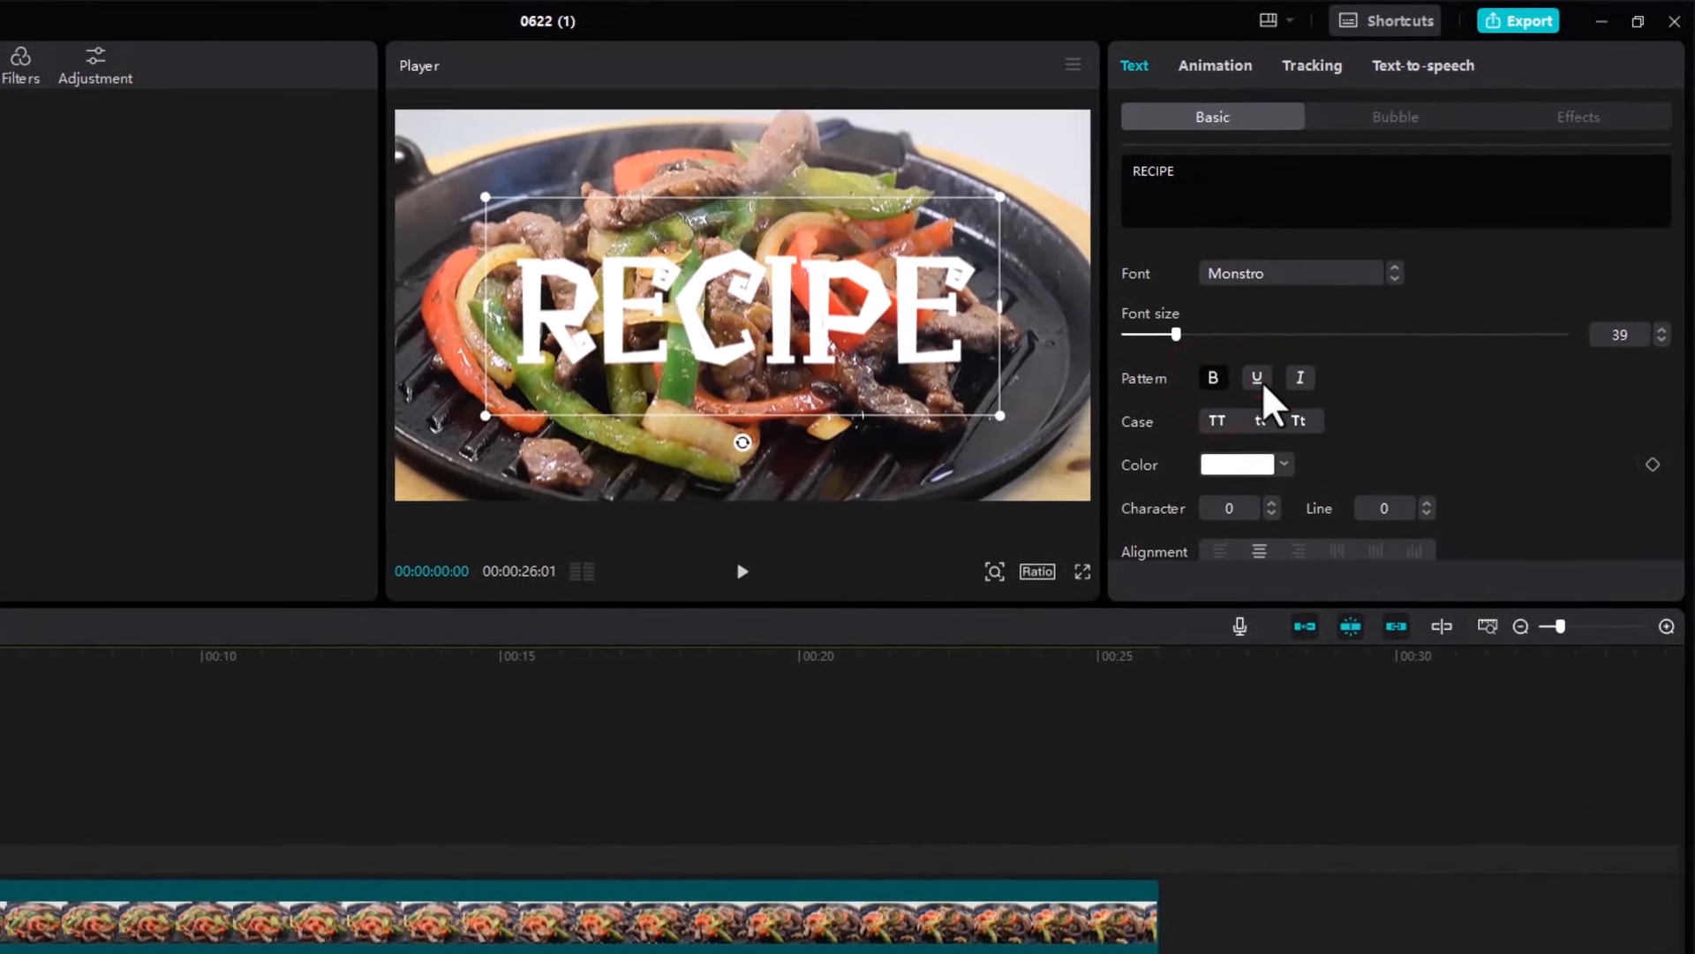
pyautogui.click(1258, 380)
pyautogui.click(1299, 378)
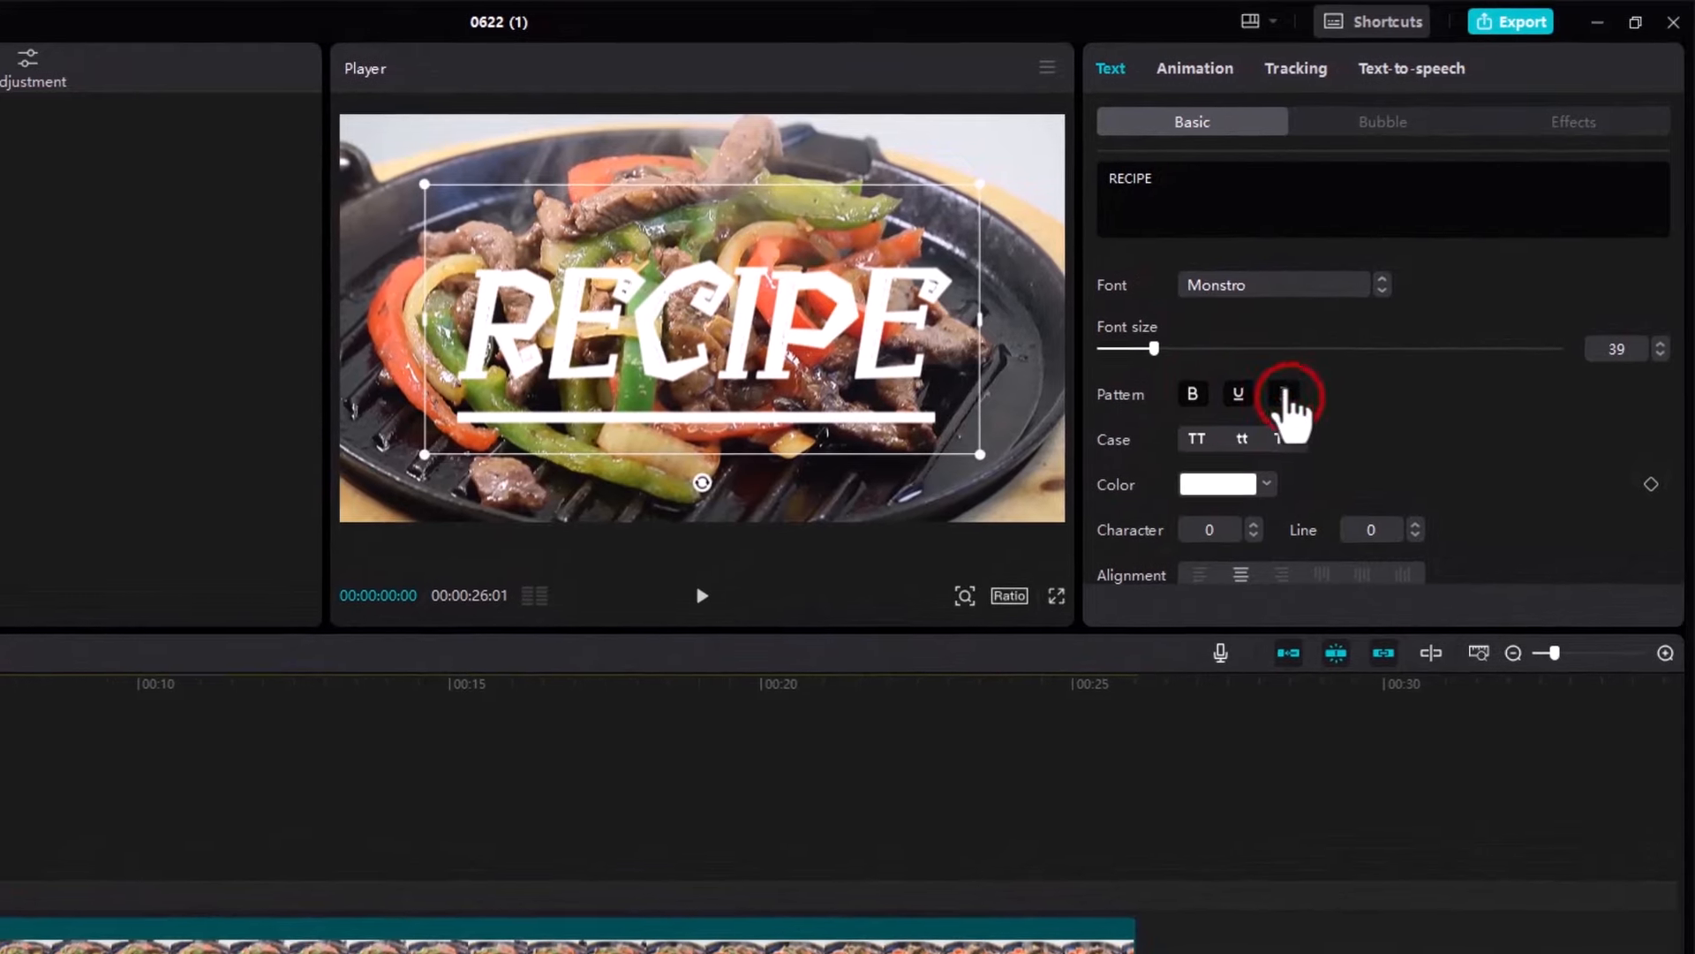
# Apply uppercase to the title's letters, followed by lowercase
pyautogui.scroll(-2, 1161, 388)
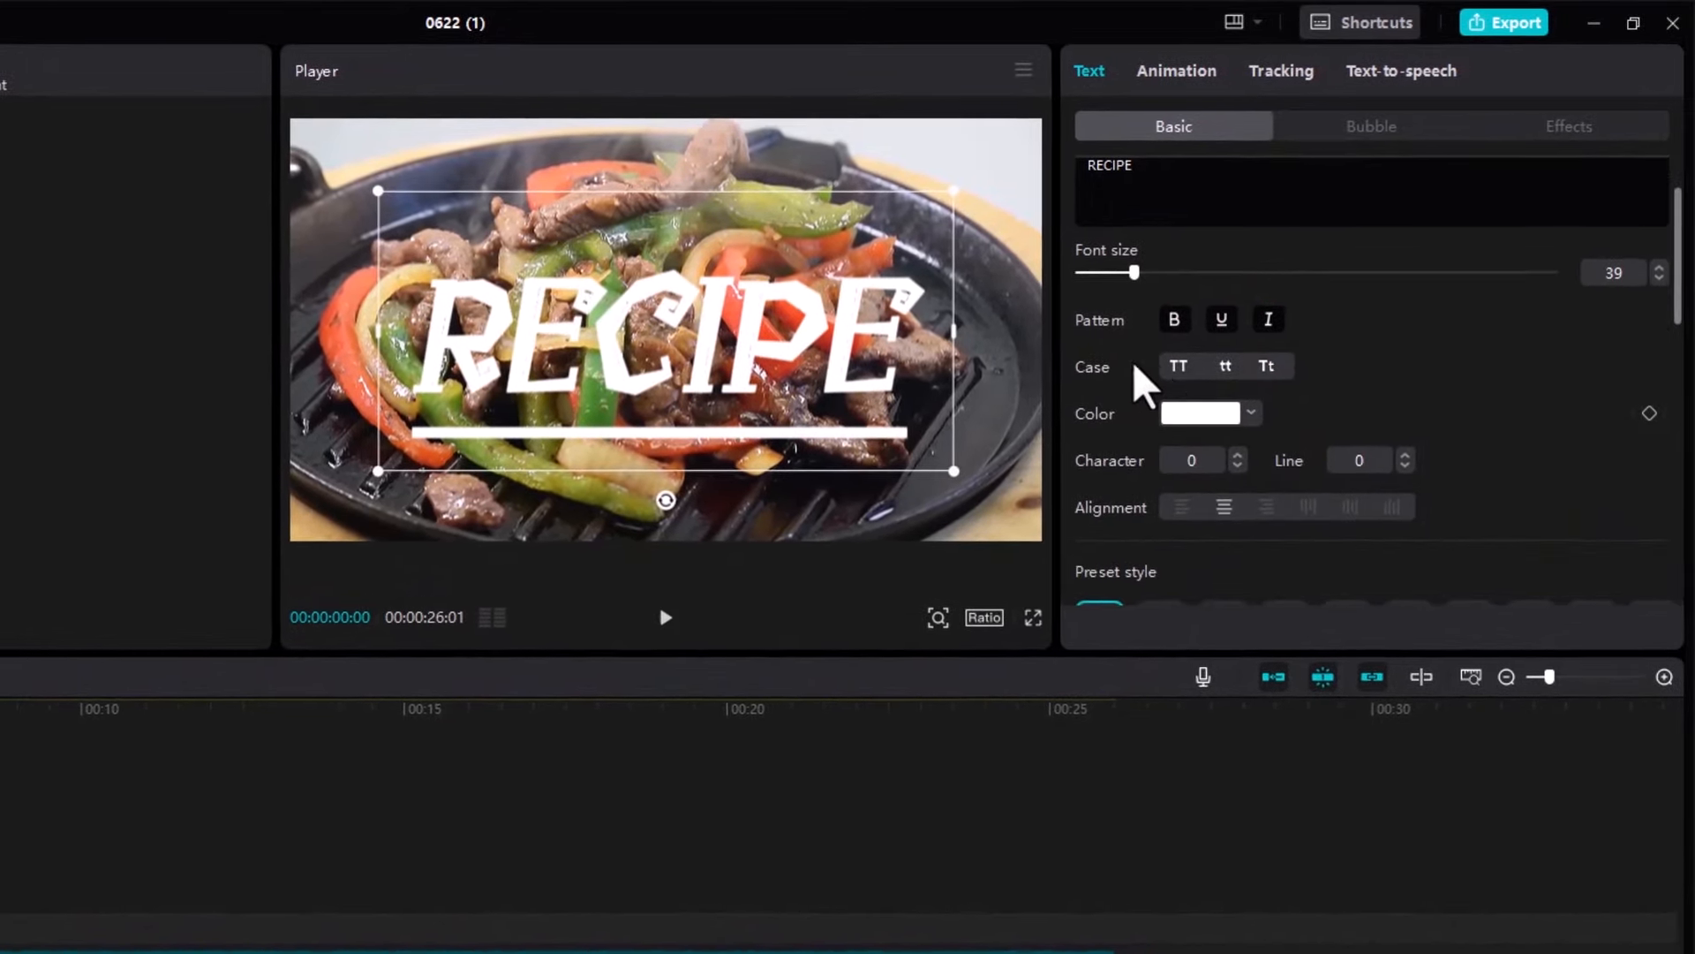
pyautogui.click(1178, 365)
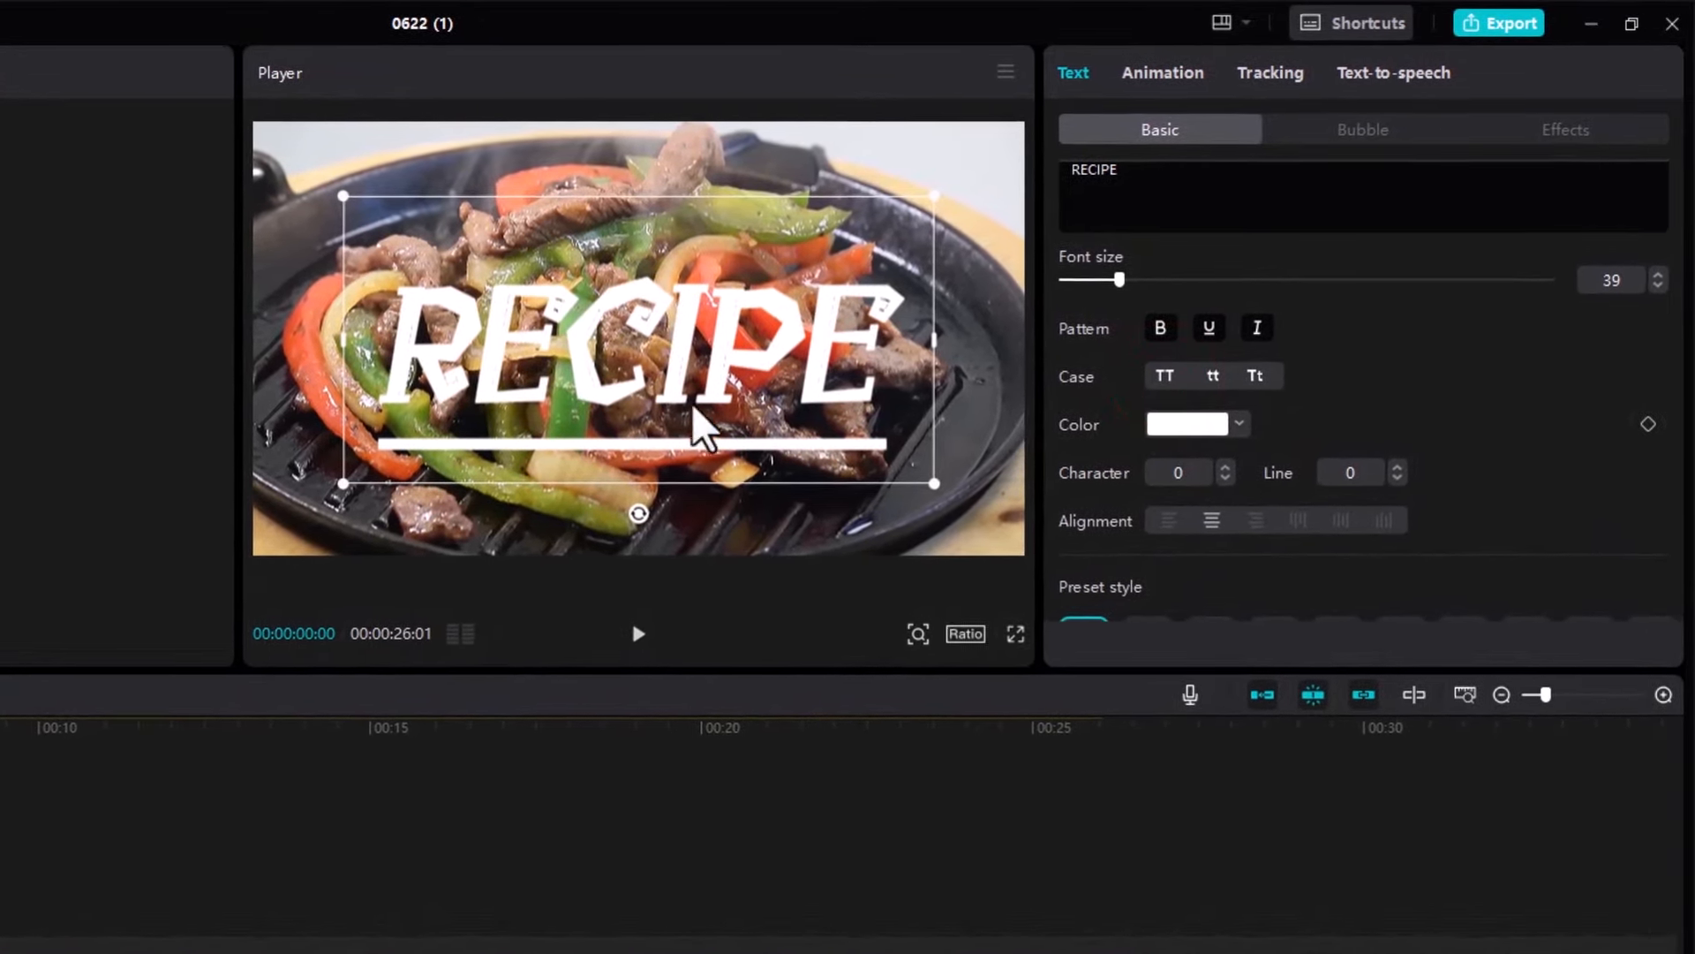
pyautogui.click(1213, 377)
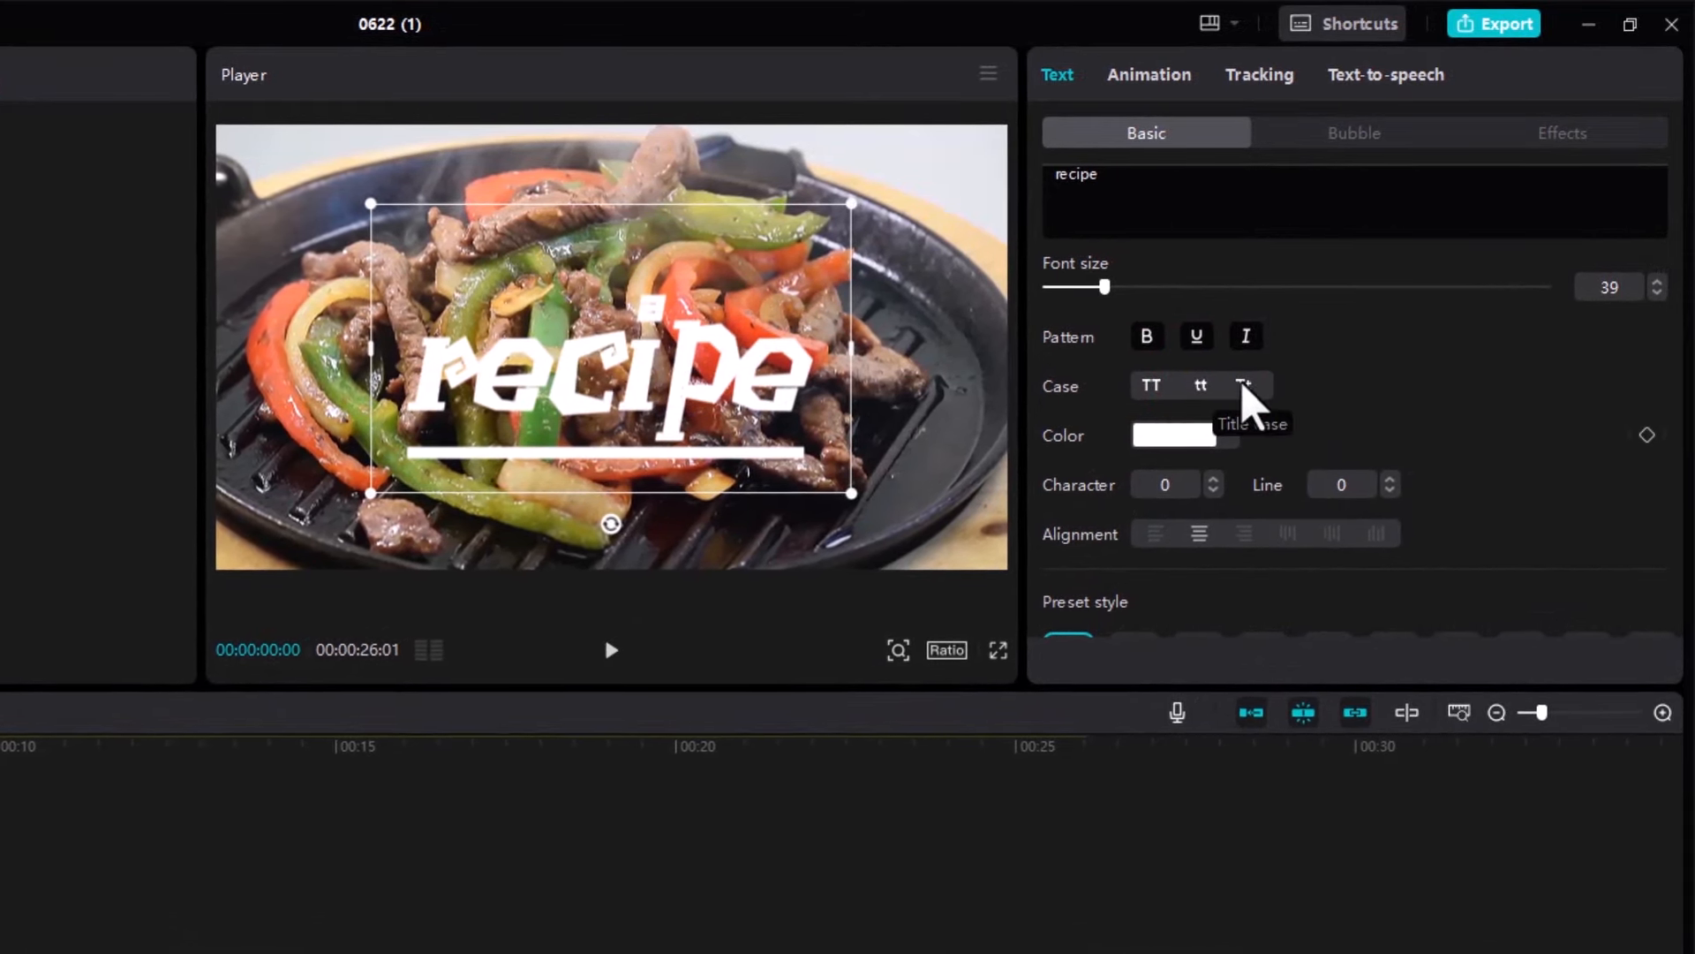
# Apply title case to the title and, after trying dark red and orange shades, set its color to magenta BA007A
pyautogui.click(1242, 385)
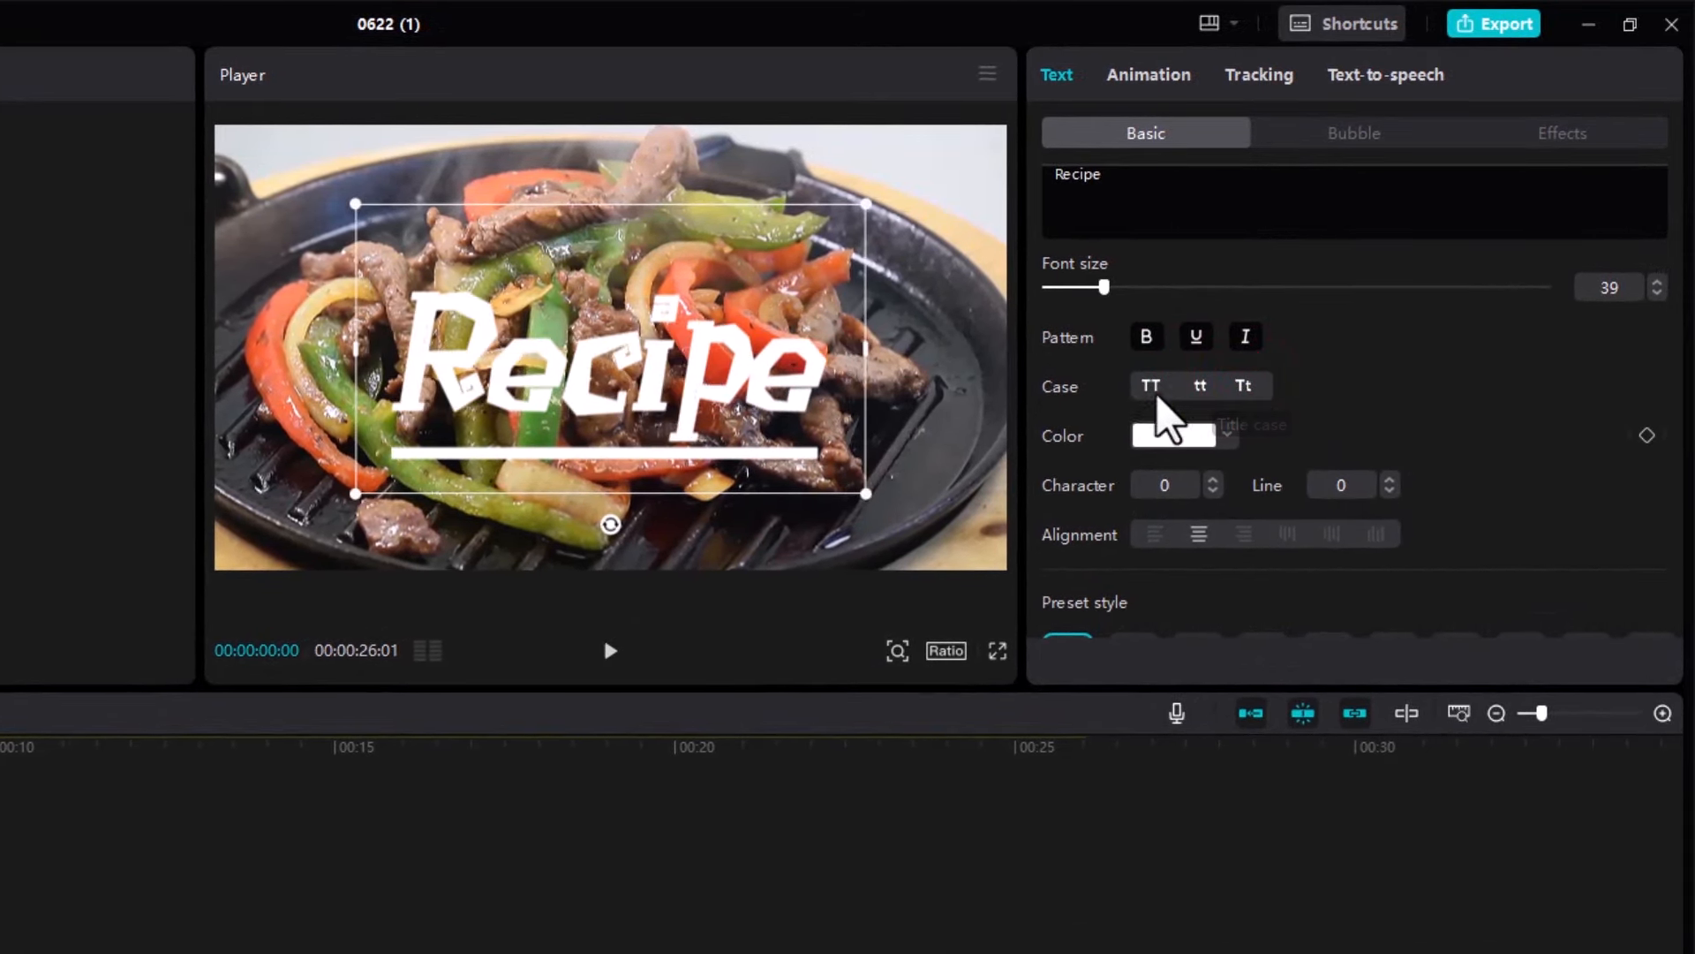
pyautogui.scroll(-2, 1201, 415)
pyautogui.click(1231, 341)
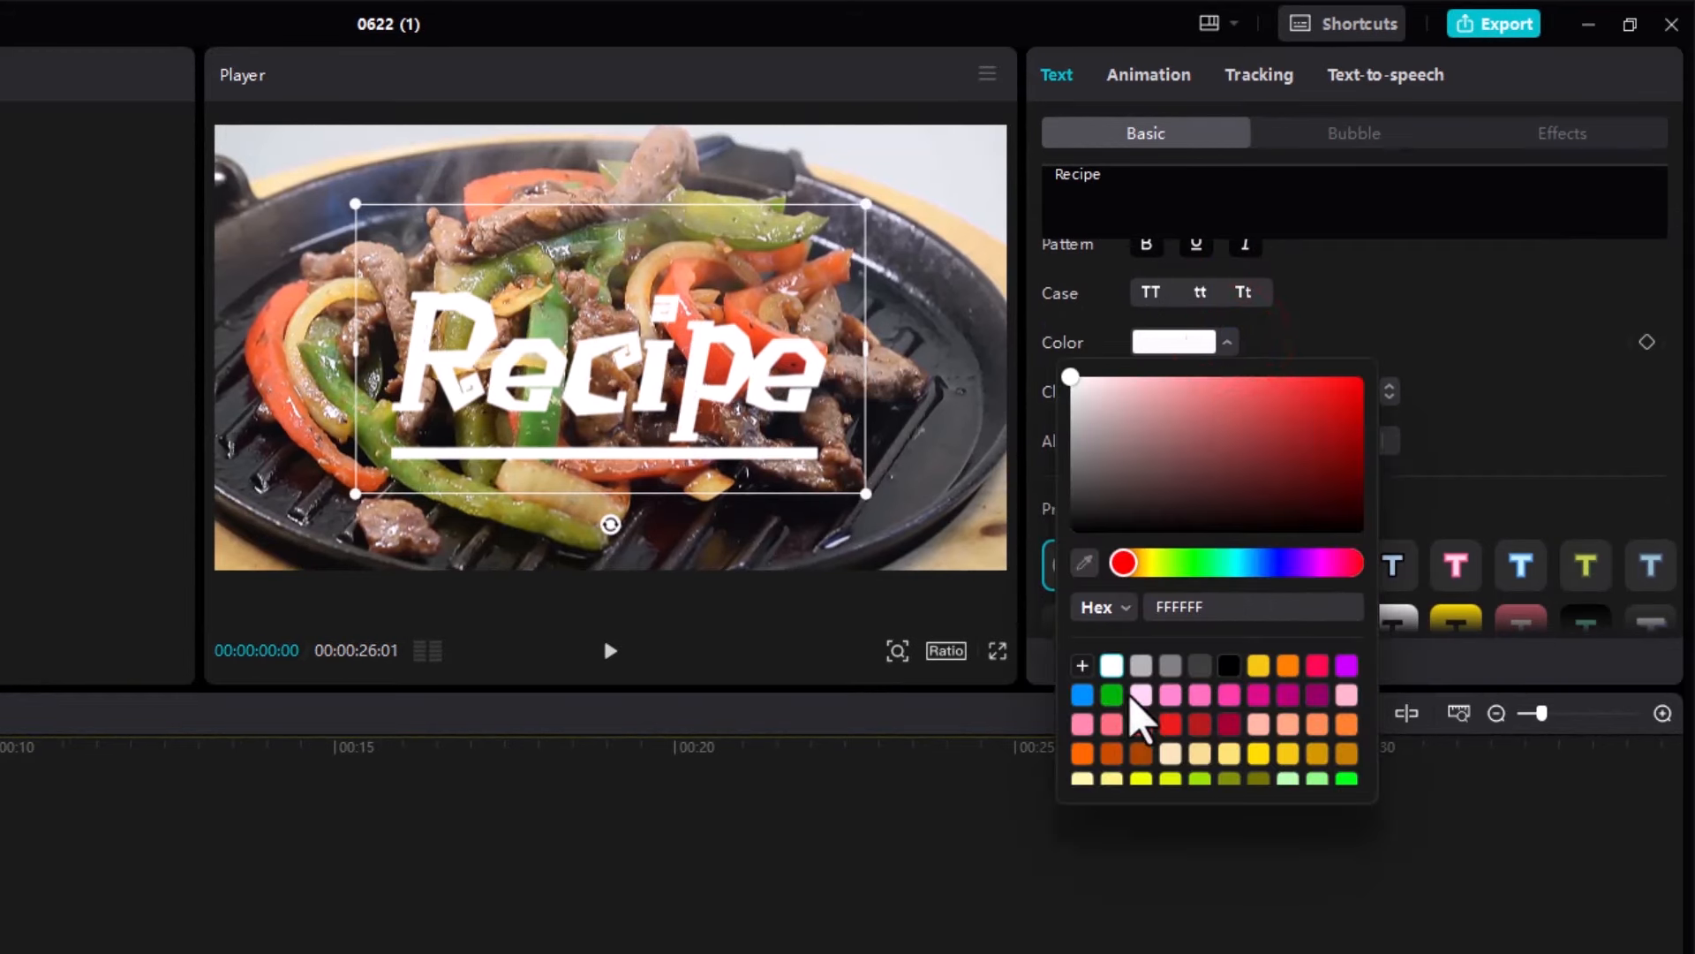
pyautogui.click(1229, 724)
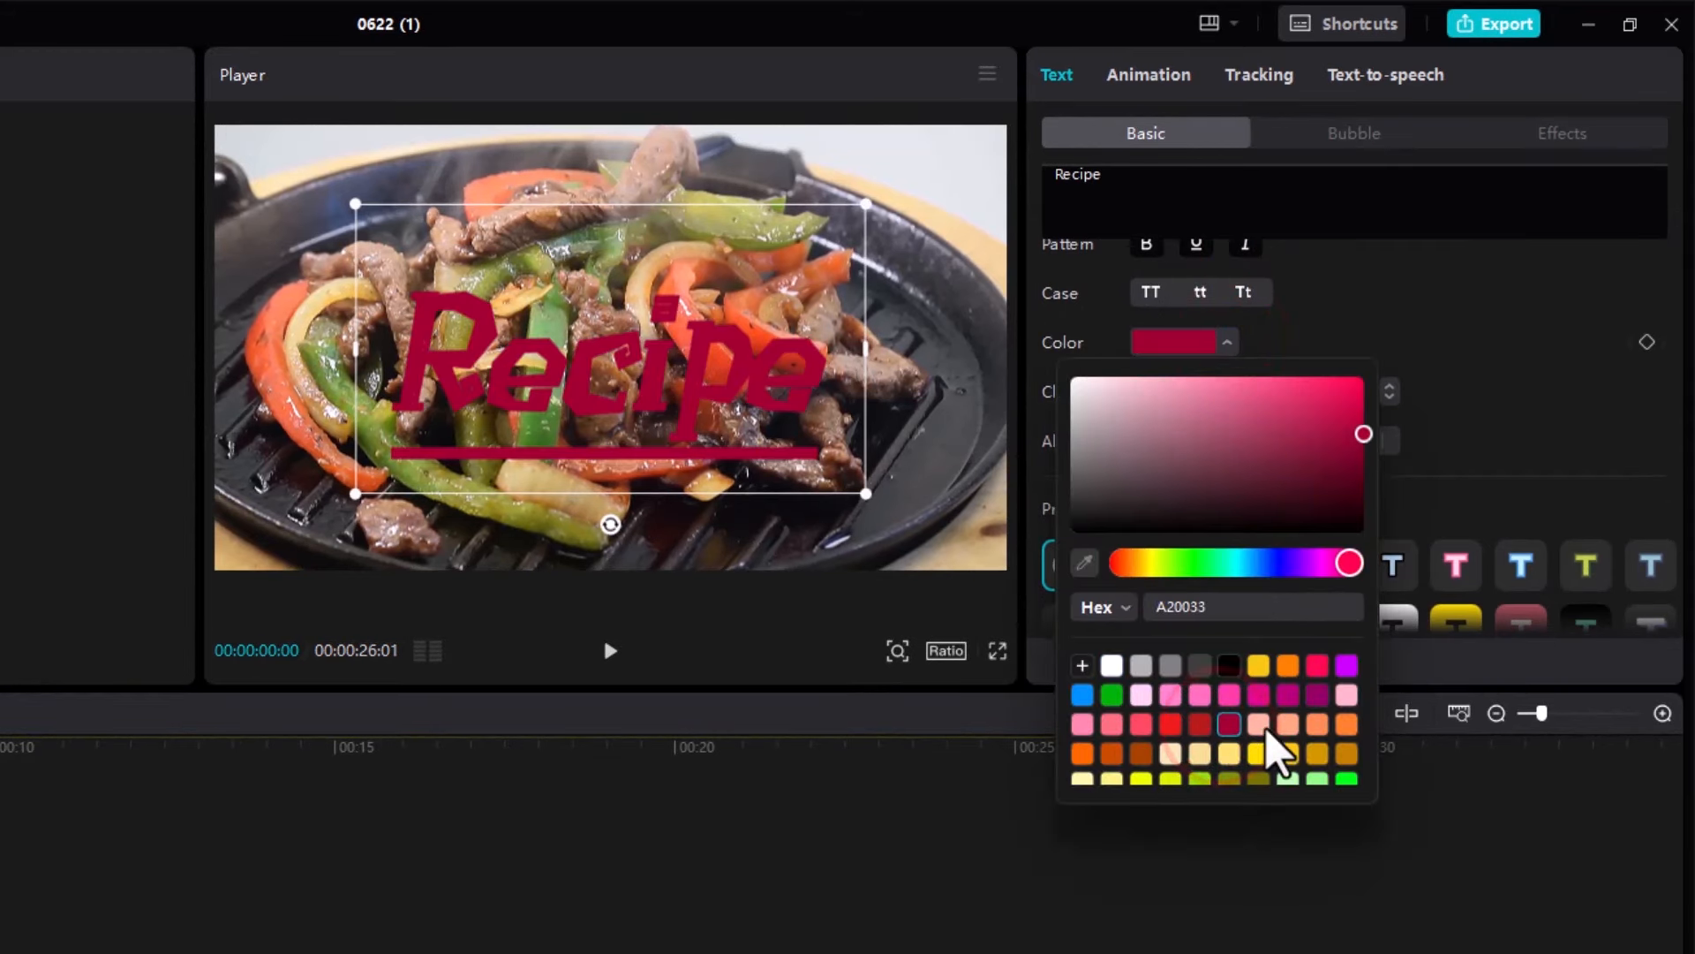
pyautogui.click(1317, 724)
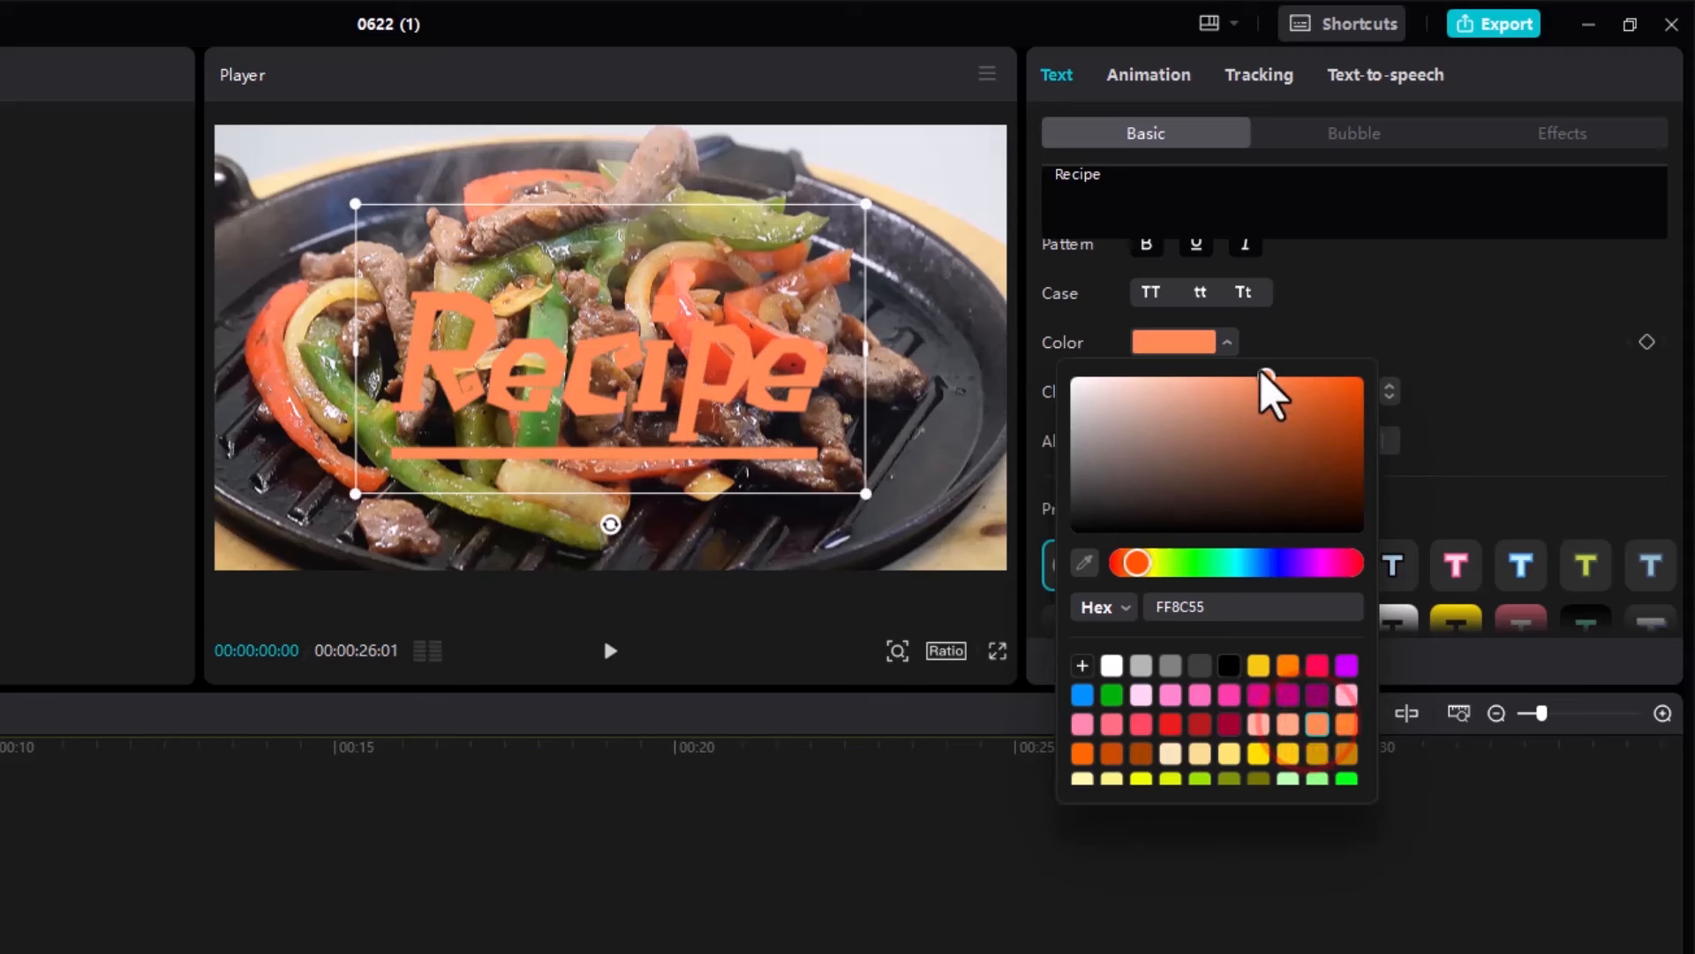
pyautogui.moveTo(1269, 399)
pyautogui.mouseDown()
pyautogui.moveTo(1270, 450)
pyautogui.moveTo(1242, 399)
pyautogui.mouseUp()
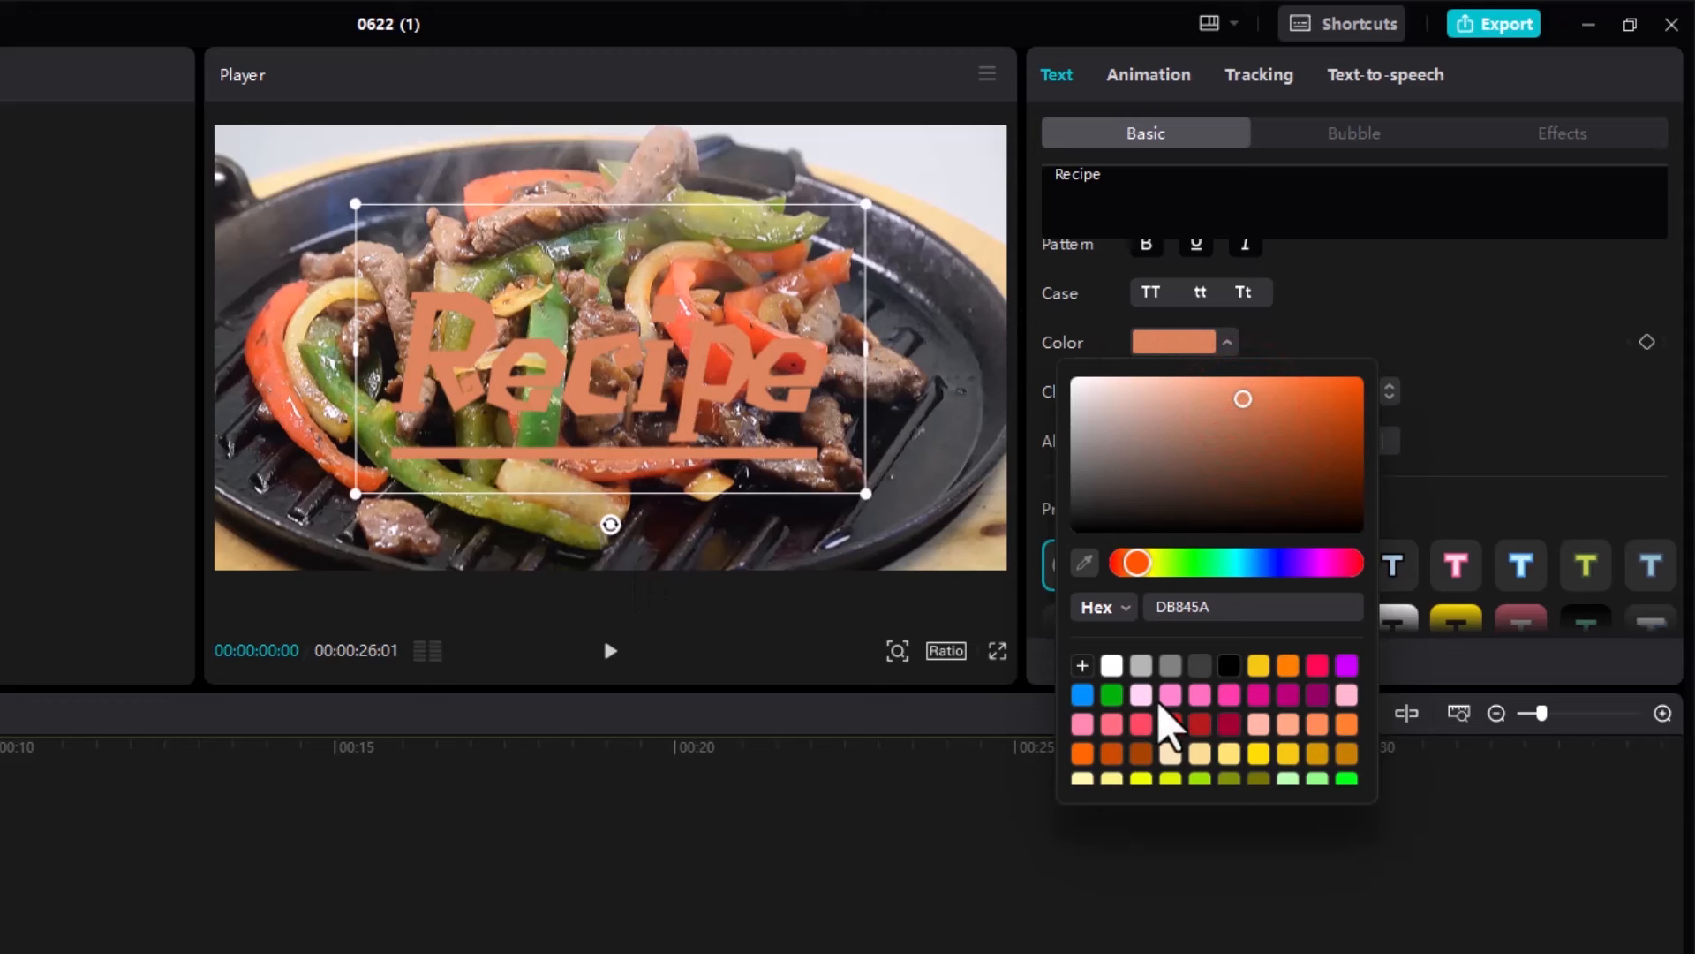
pyautogui.click(1289, 694)
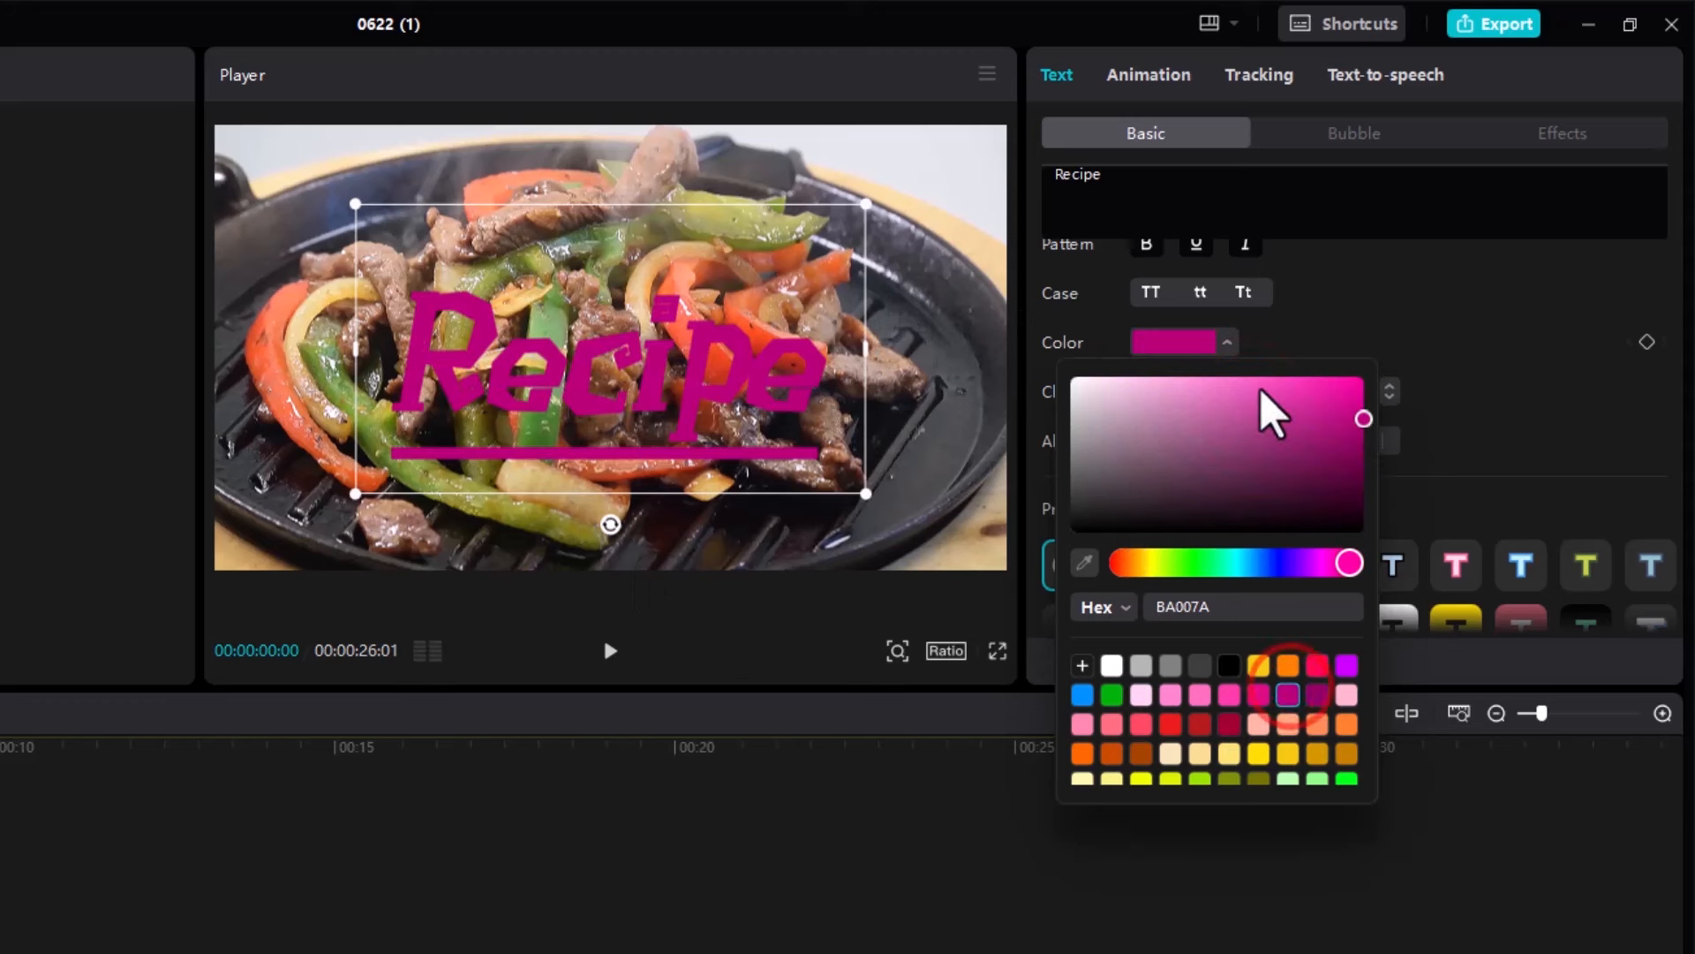
pyautogui.click(1226, 344)
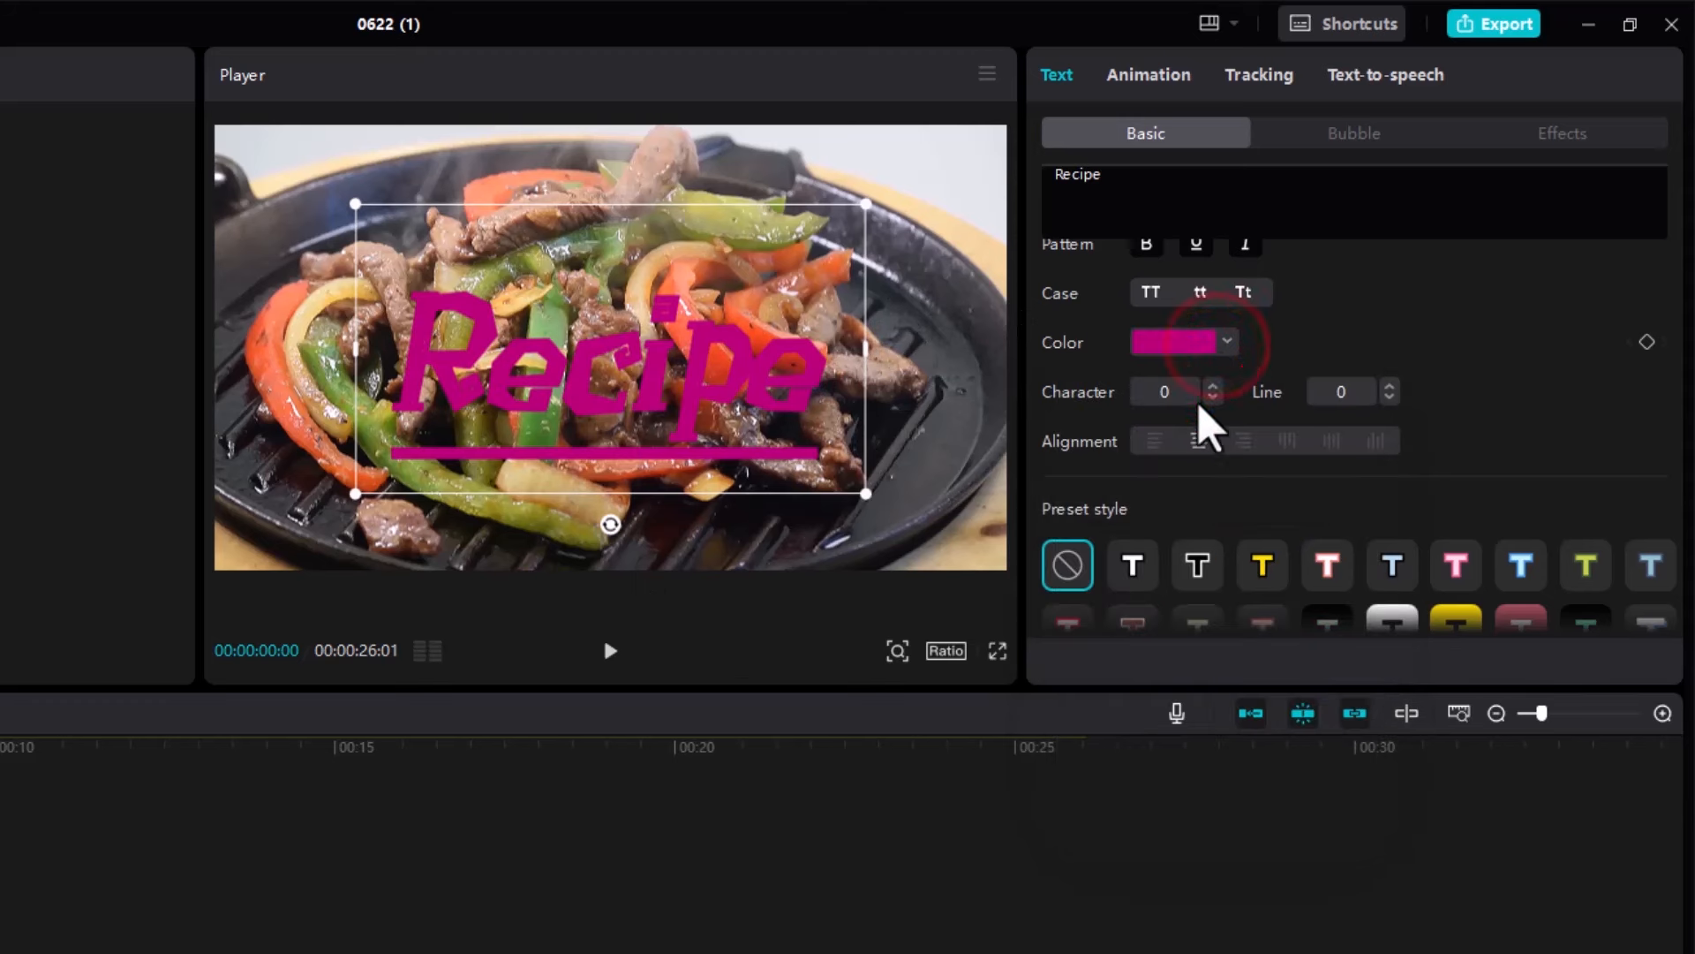
# Widen the title's character spacing to 4, and tighten it to -1
pyautogui.click(1213, 386)
pyautogui.click(1213, 386)
pyautogui.click(1213, 386)
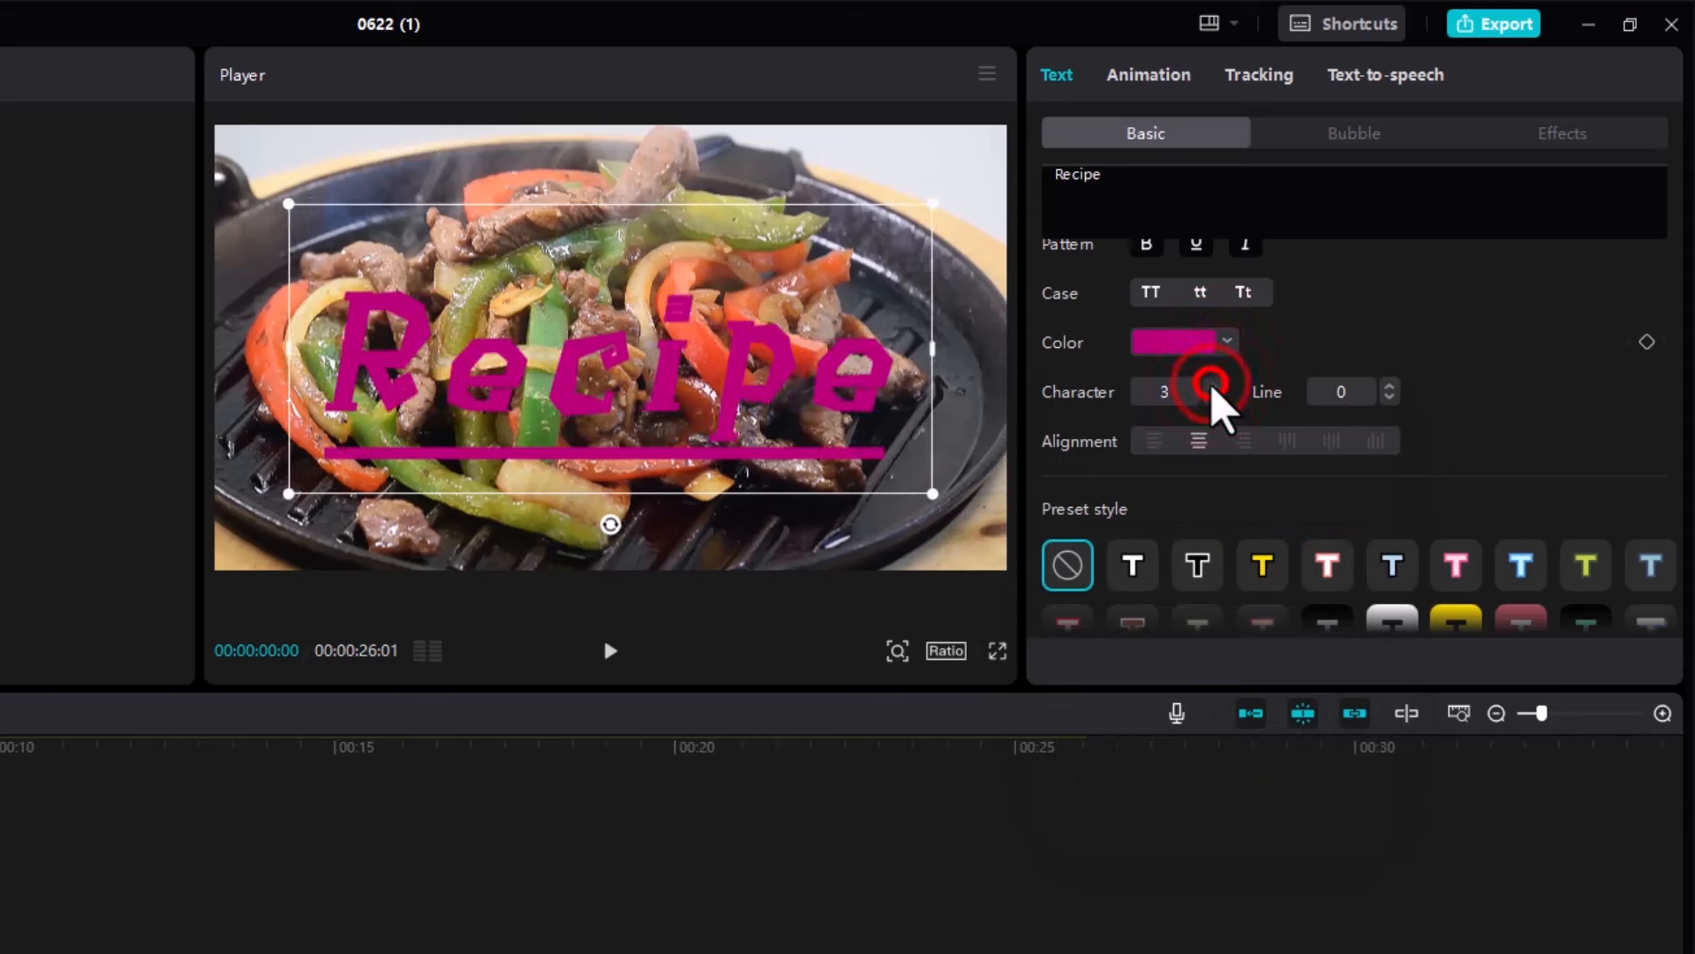
pyautogui.click(1214, 386)
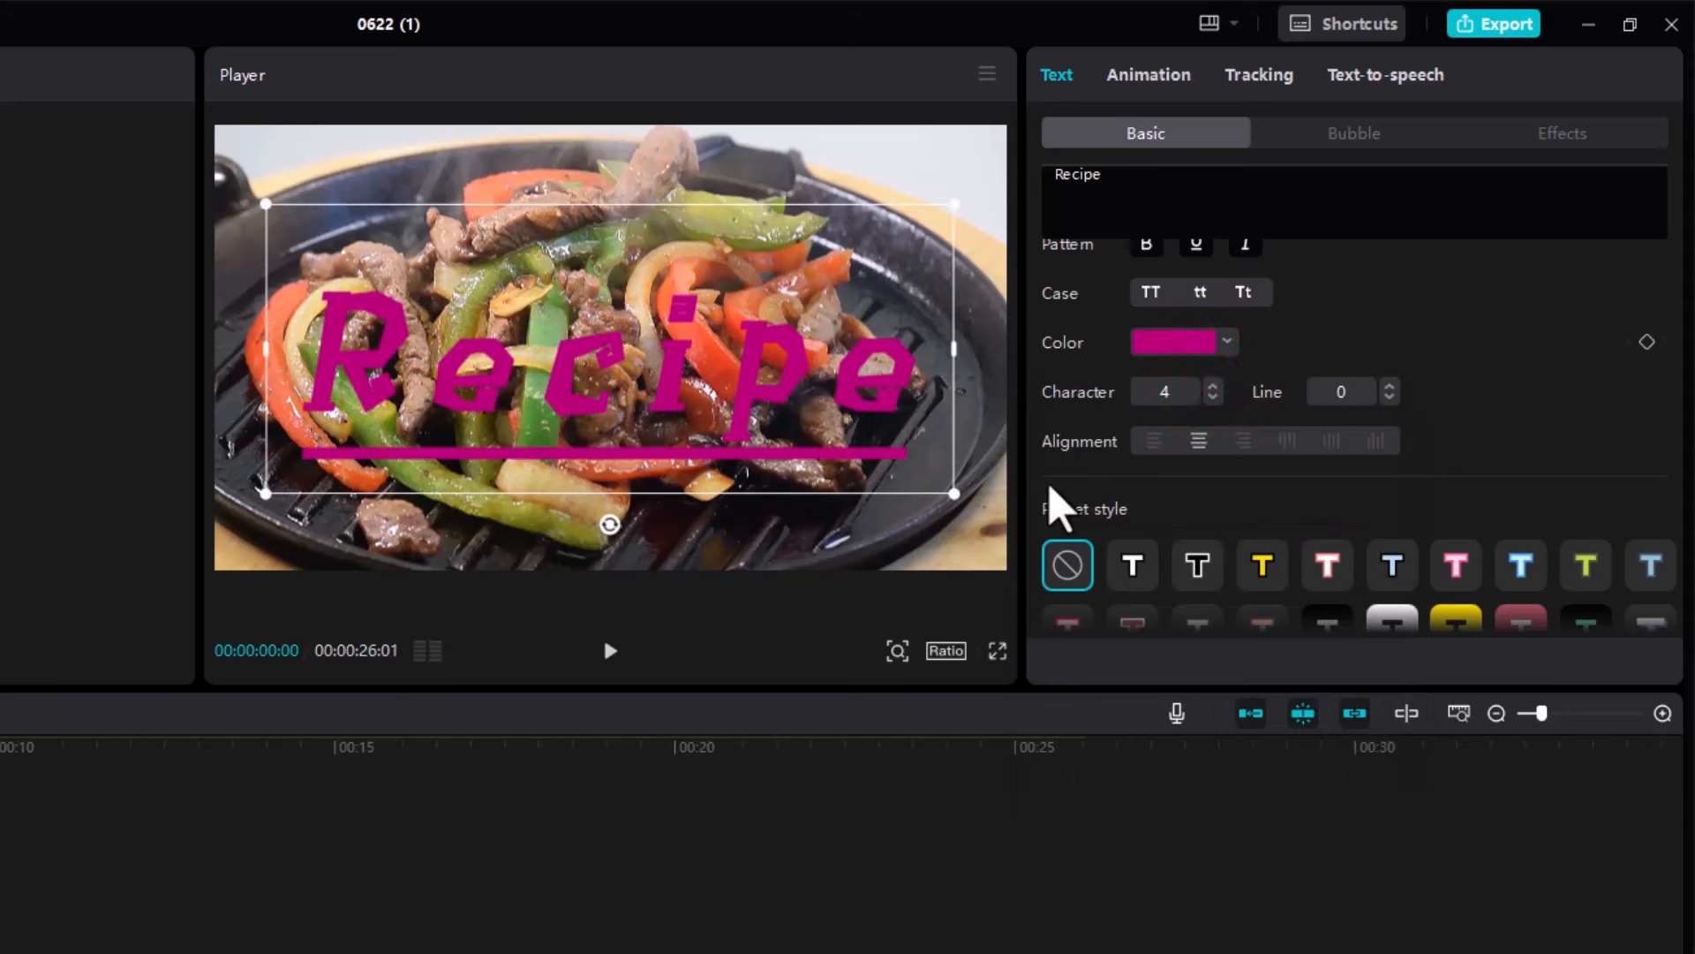
pyautogui.click(1213, 396)
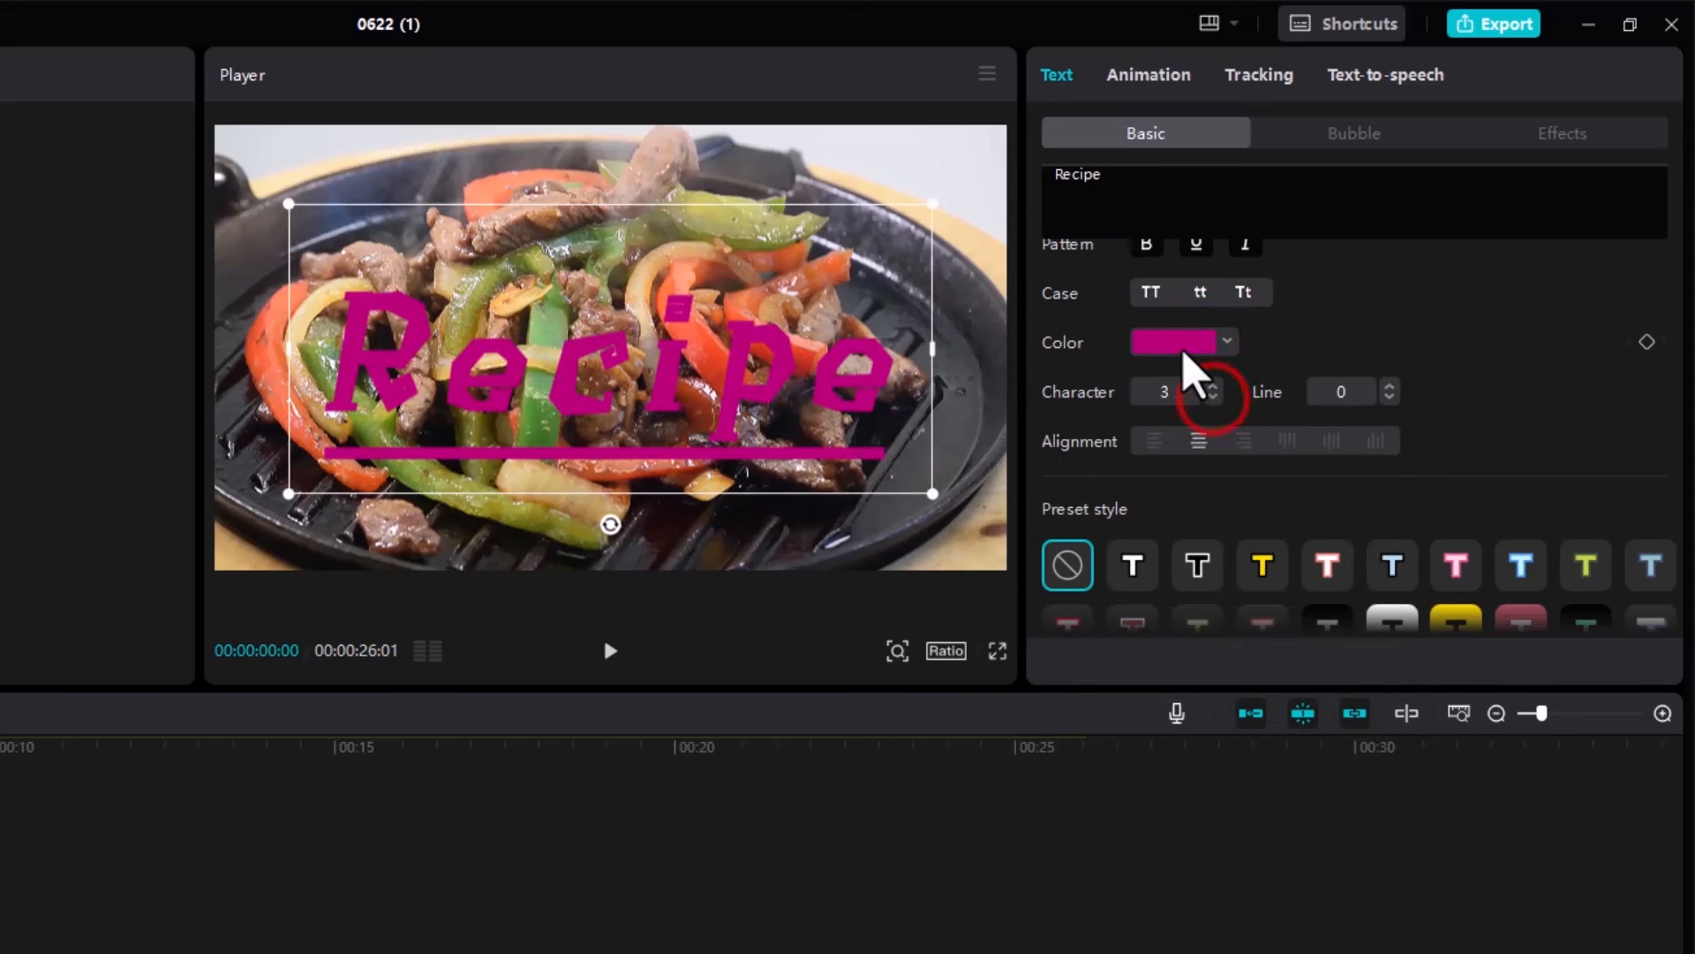
pyautogui.click(1213, 397)
pyautogui.click(1213, 397)
pyautogui.click(1213, 397)
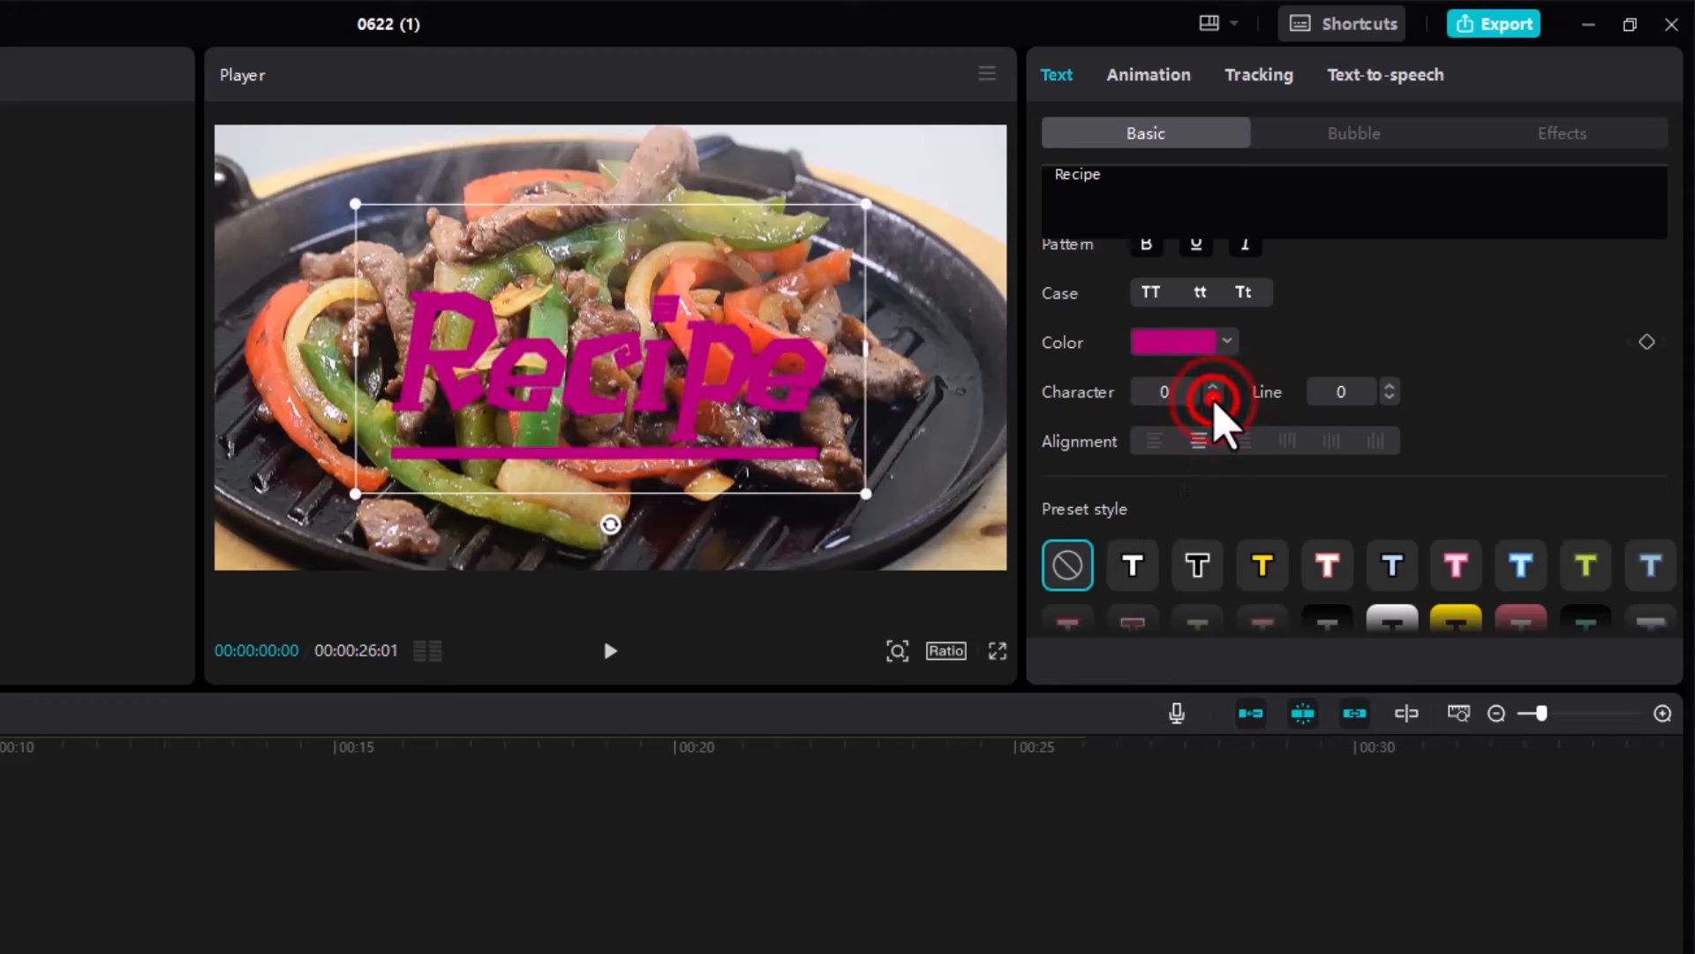
pyautogui.click(1213, 397)
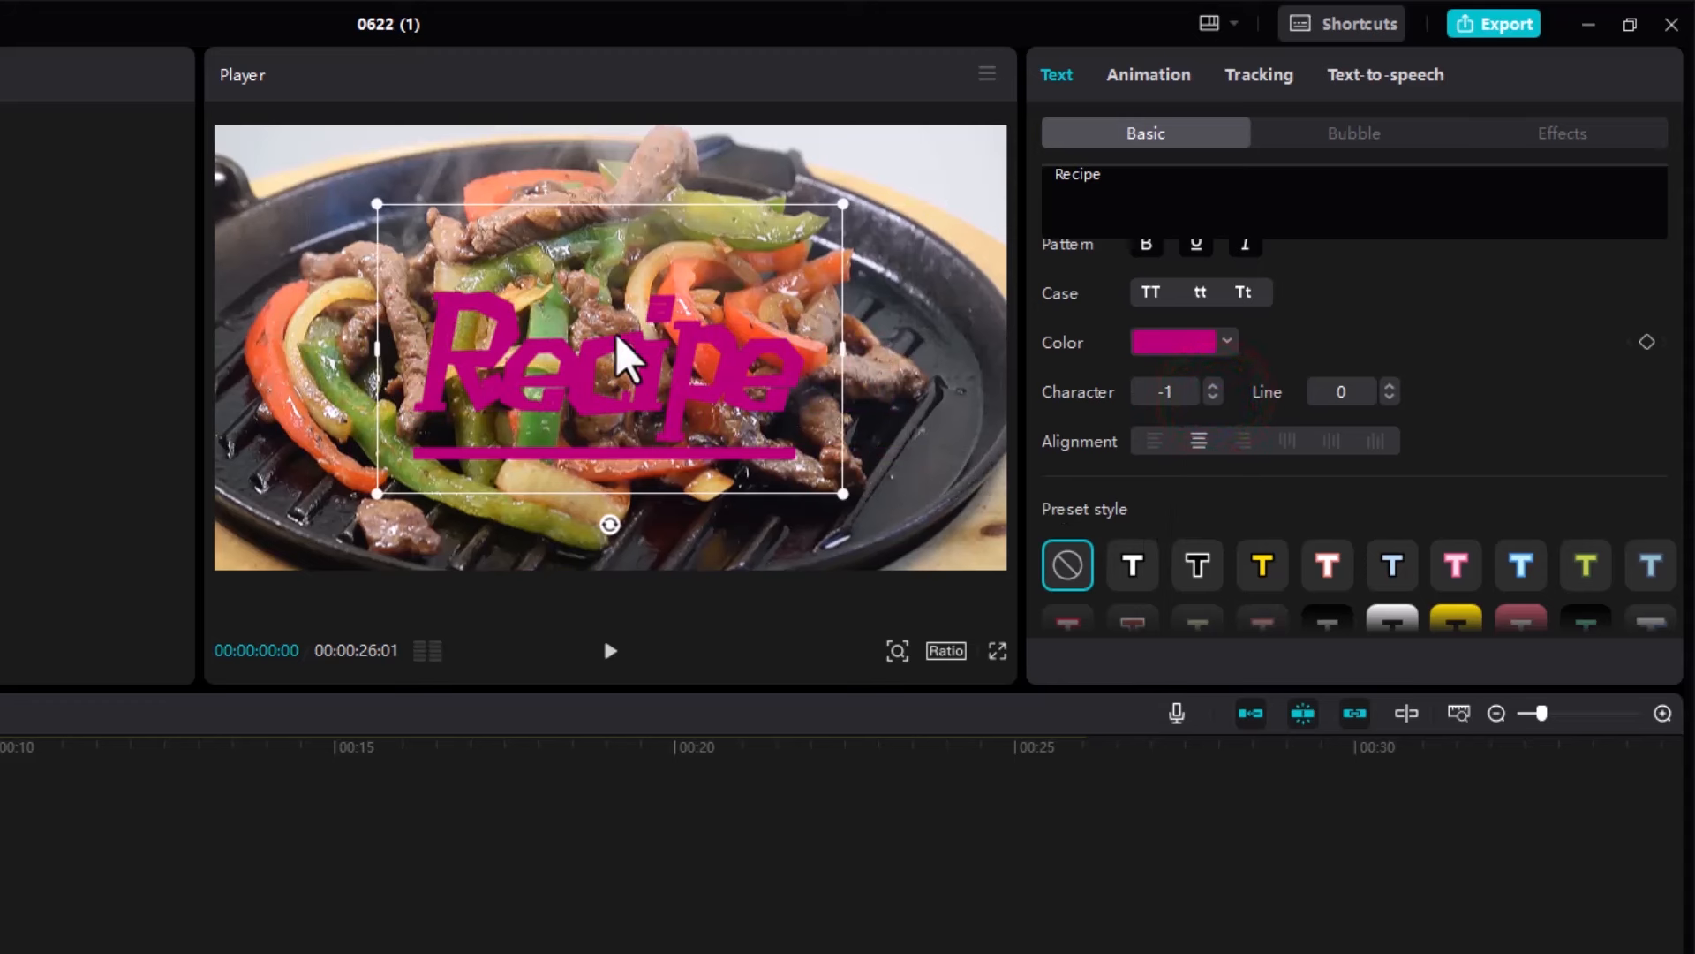
# Raise the title's character spacing to 4 again and return it to 0
pyautogui.click(1214, 385)
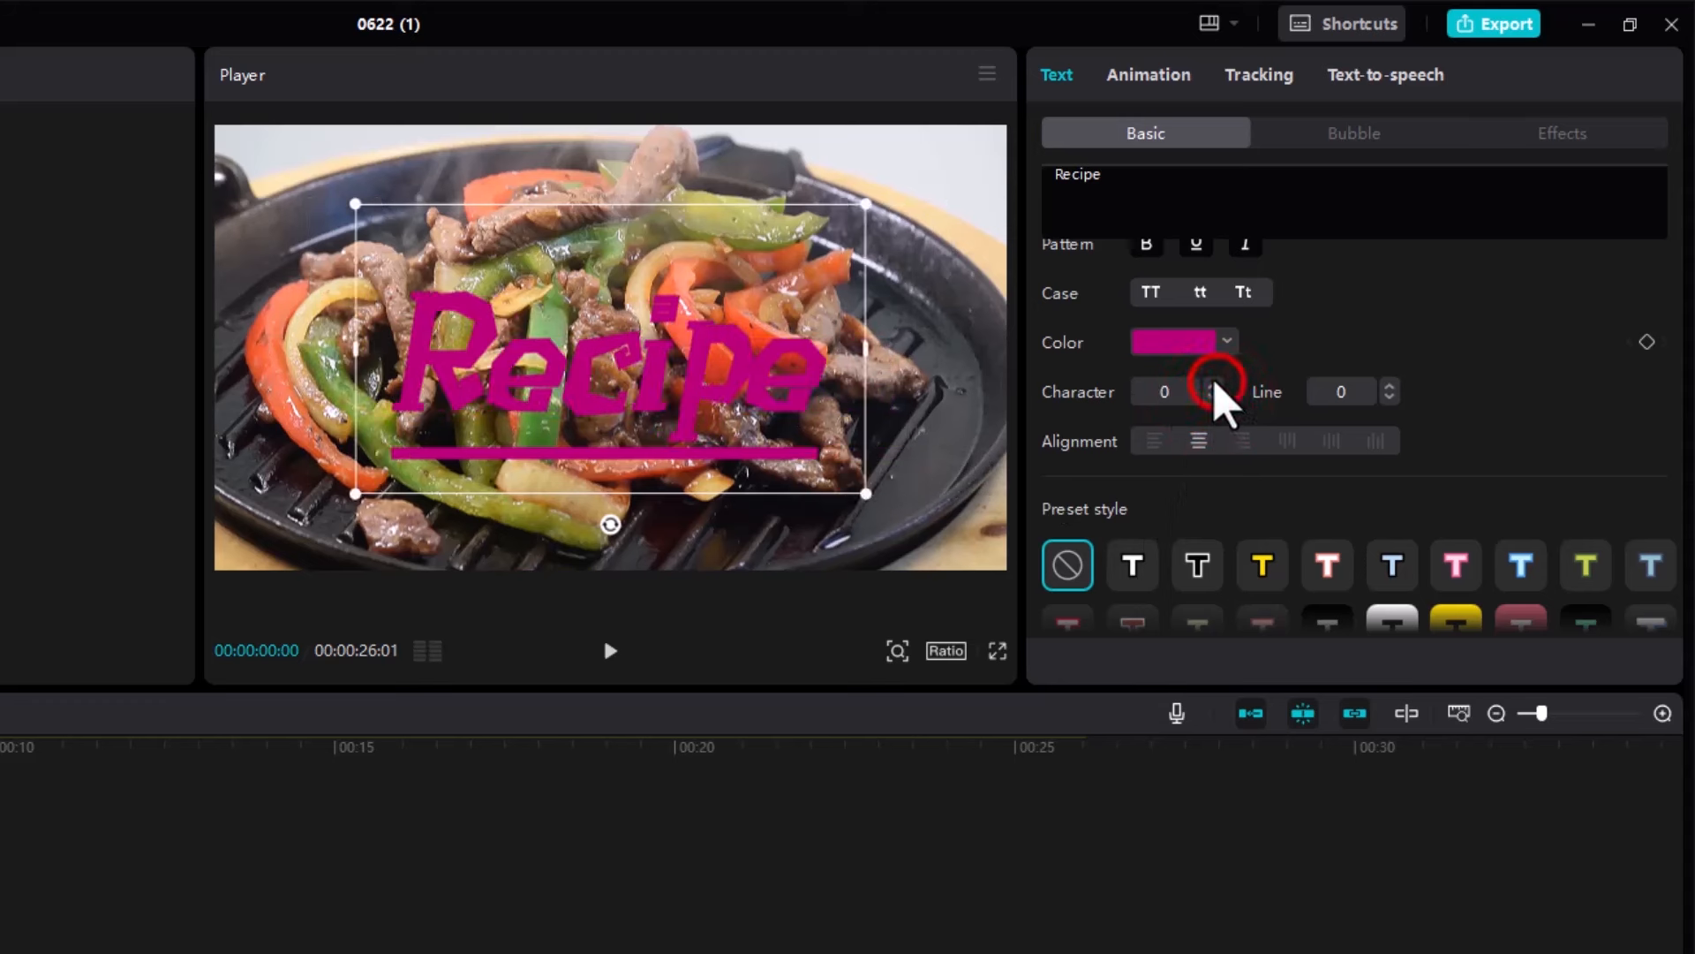
pyautogui.click(1214, 385)
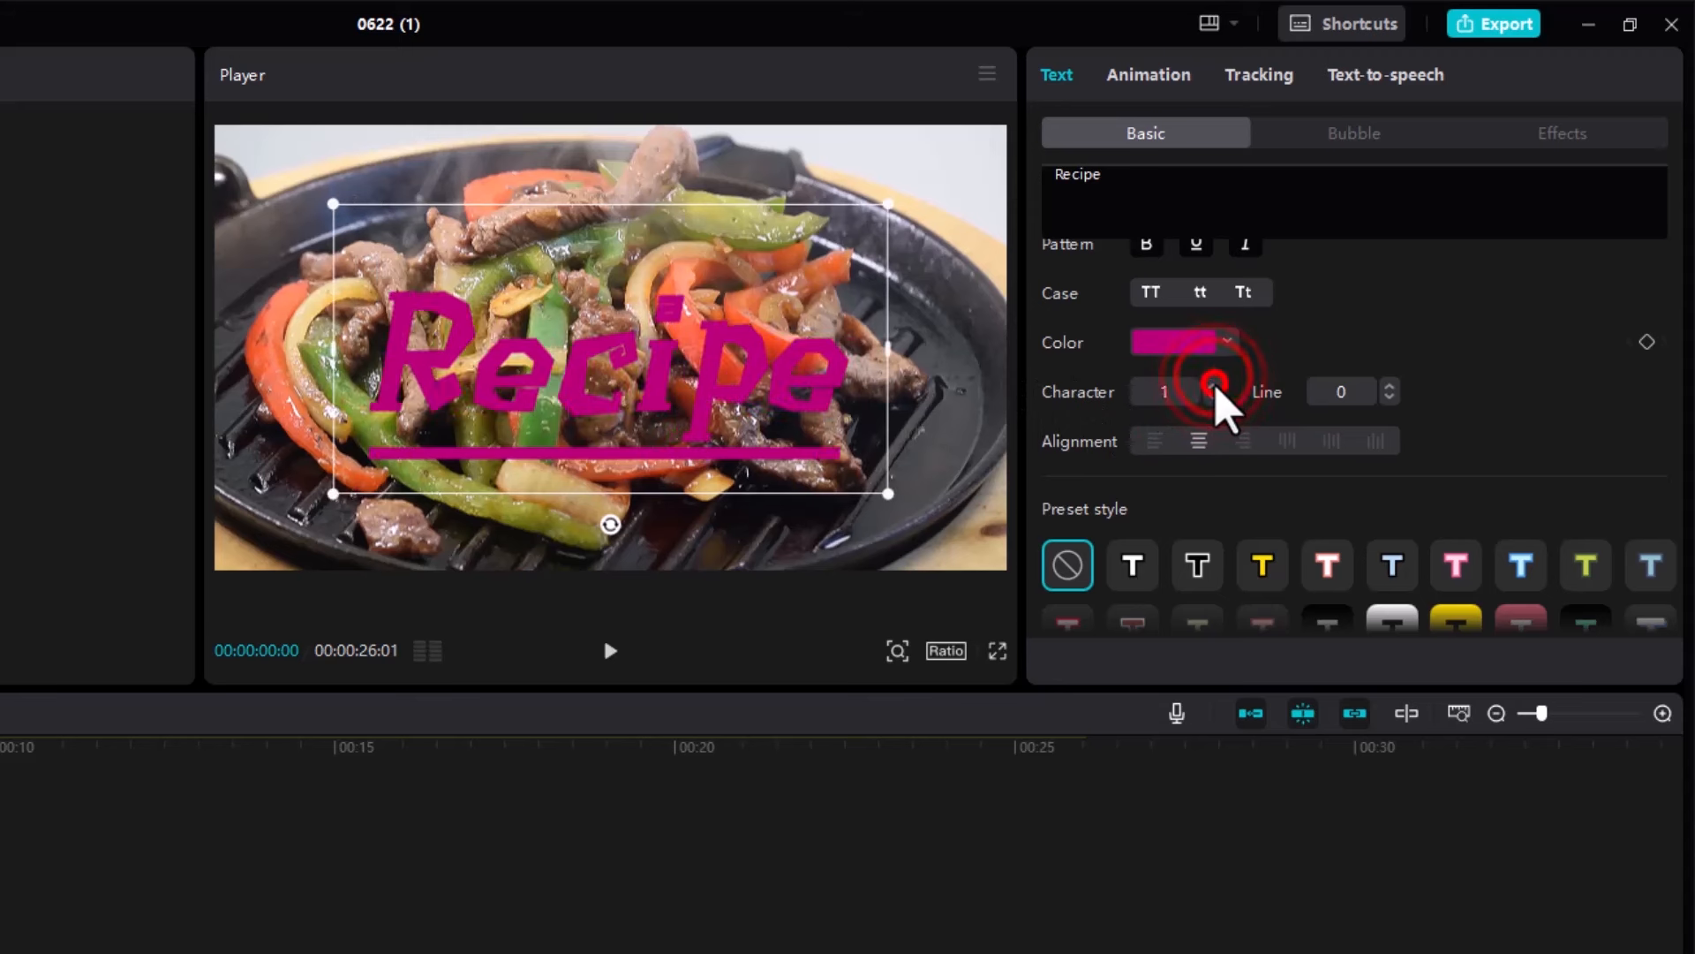
pyautogui.click(1214, 385)
pyautogui.click(1214, 385)
pyautogui.click(1214, 385)
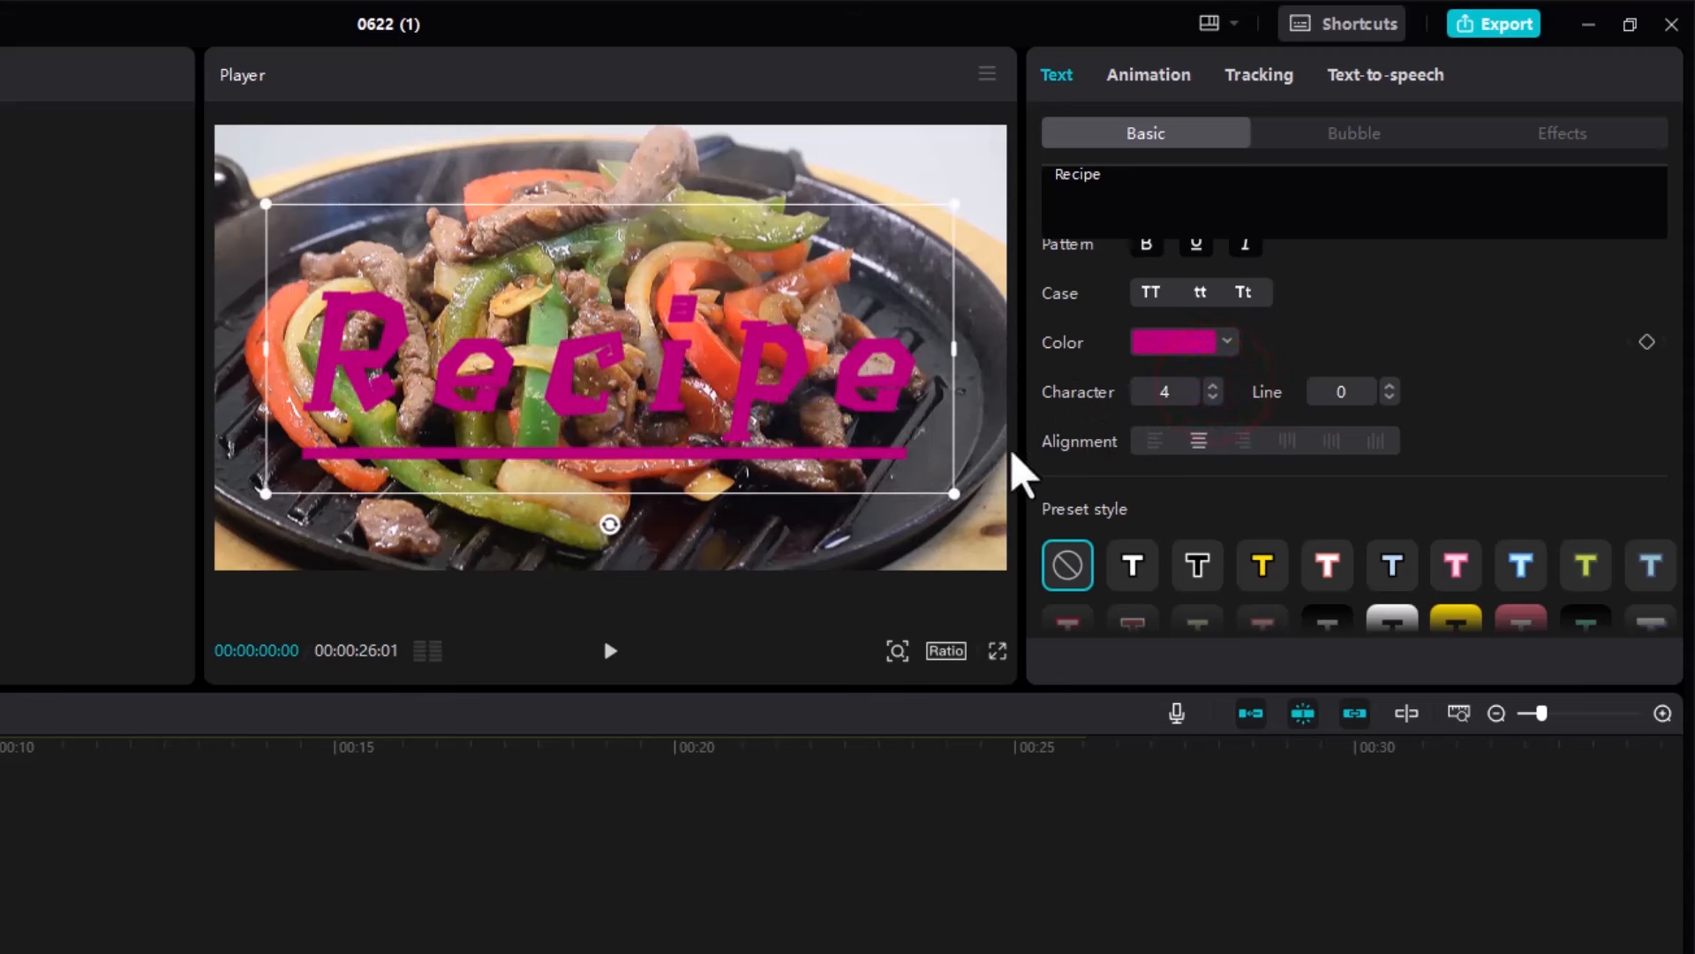
pyautogui.click(1214, 397)
pyautogui.click(1214, 397)
pyautogui.click(1214, 398)
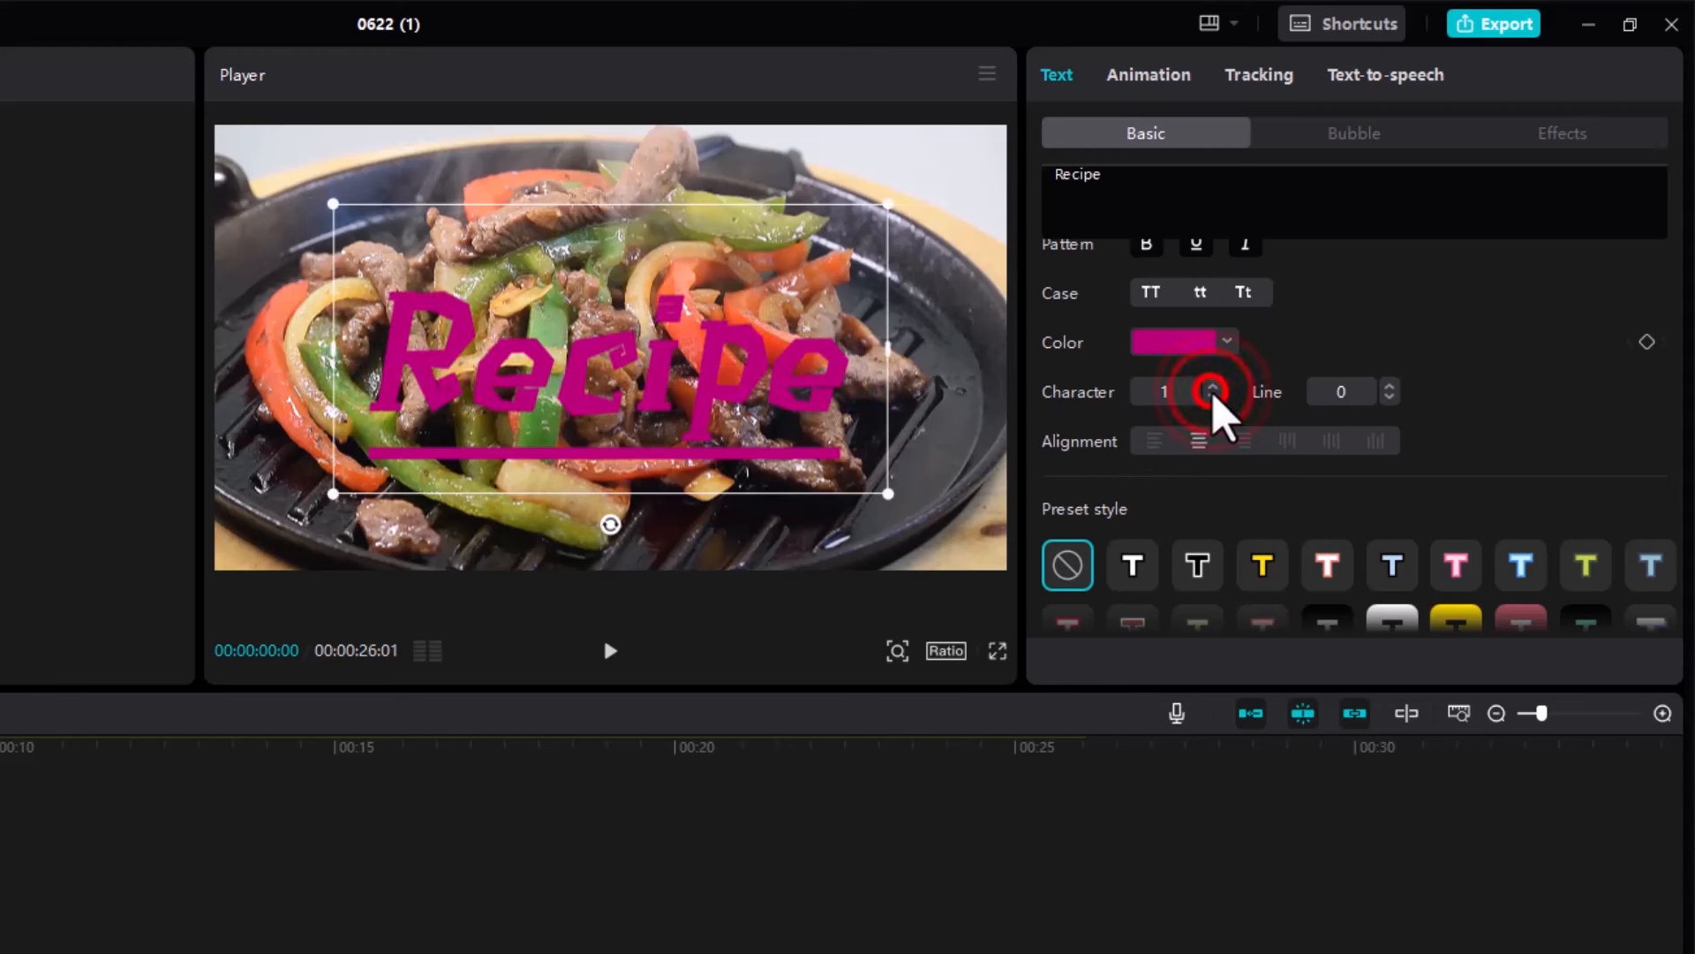
pyautogui.click(1214, 397)
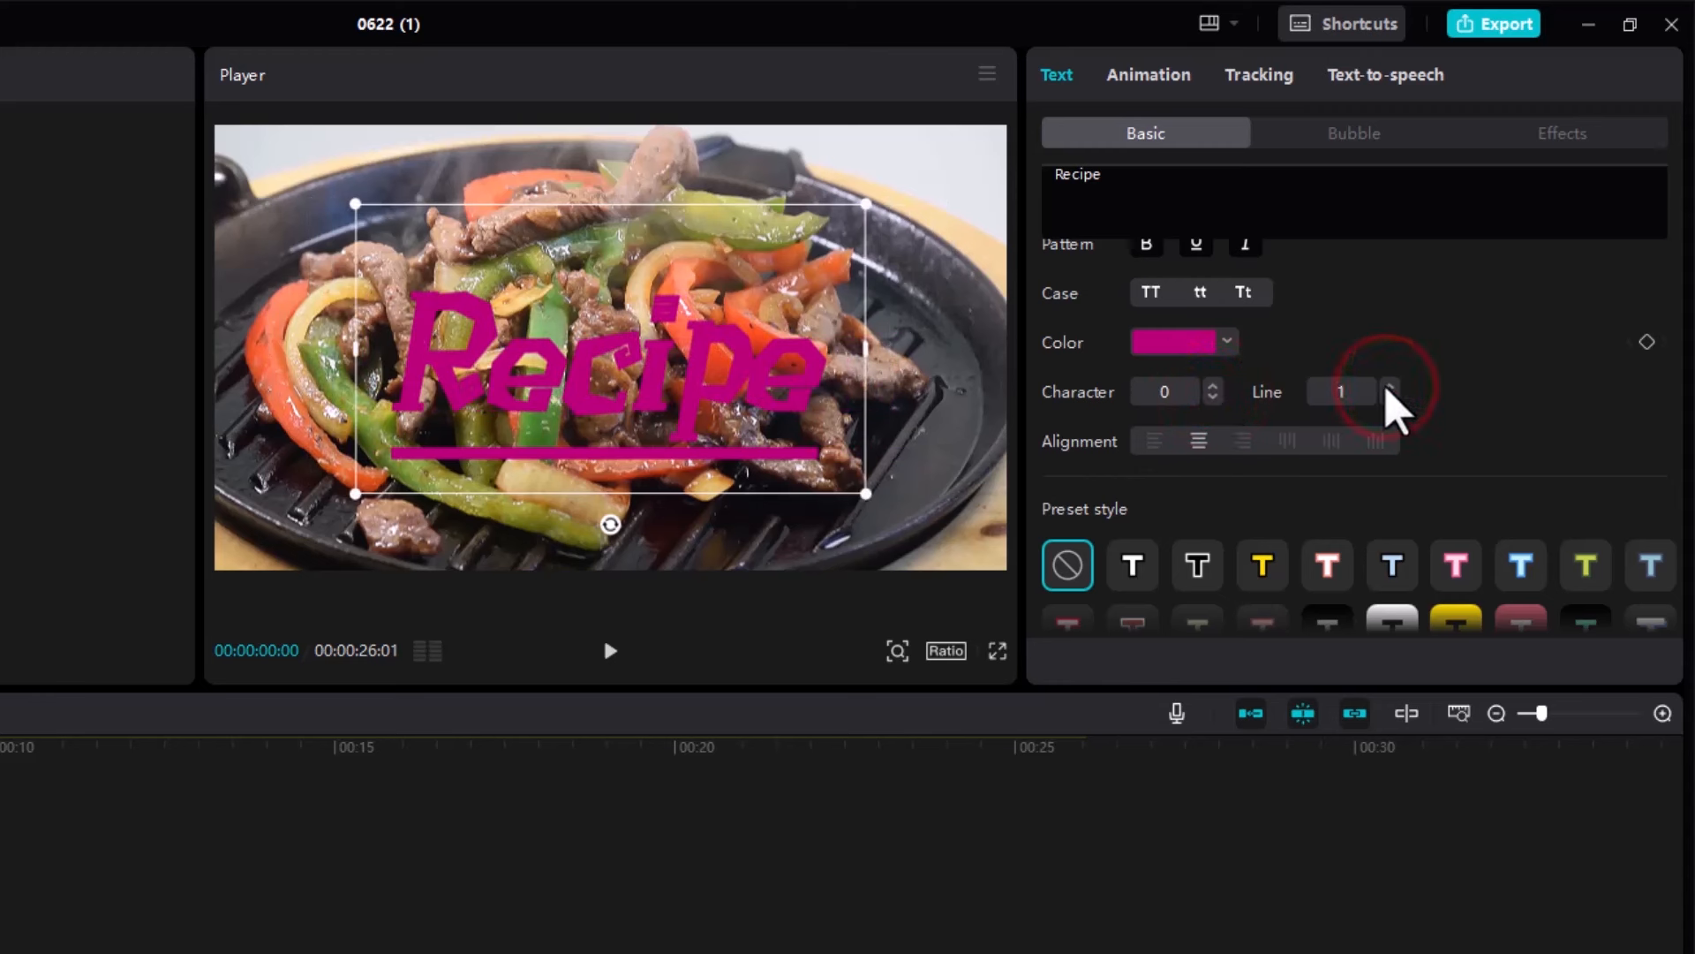
# Set the title's line spacing to 4 and try the left and center alignments before choosing right alignment
pyautogui.click(1390, 386)
pyautogui.click(1390, 386)
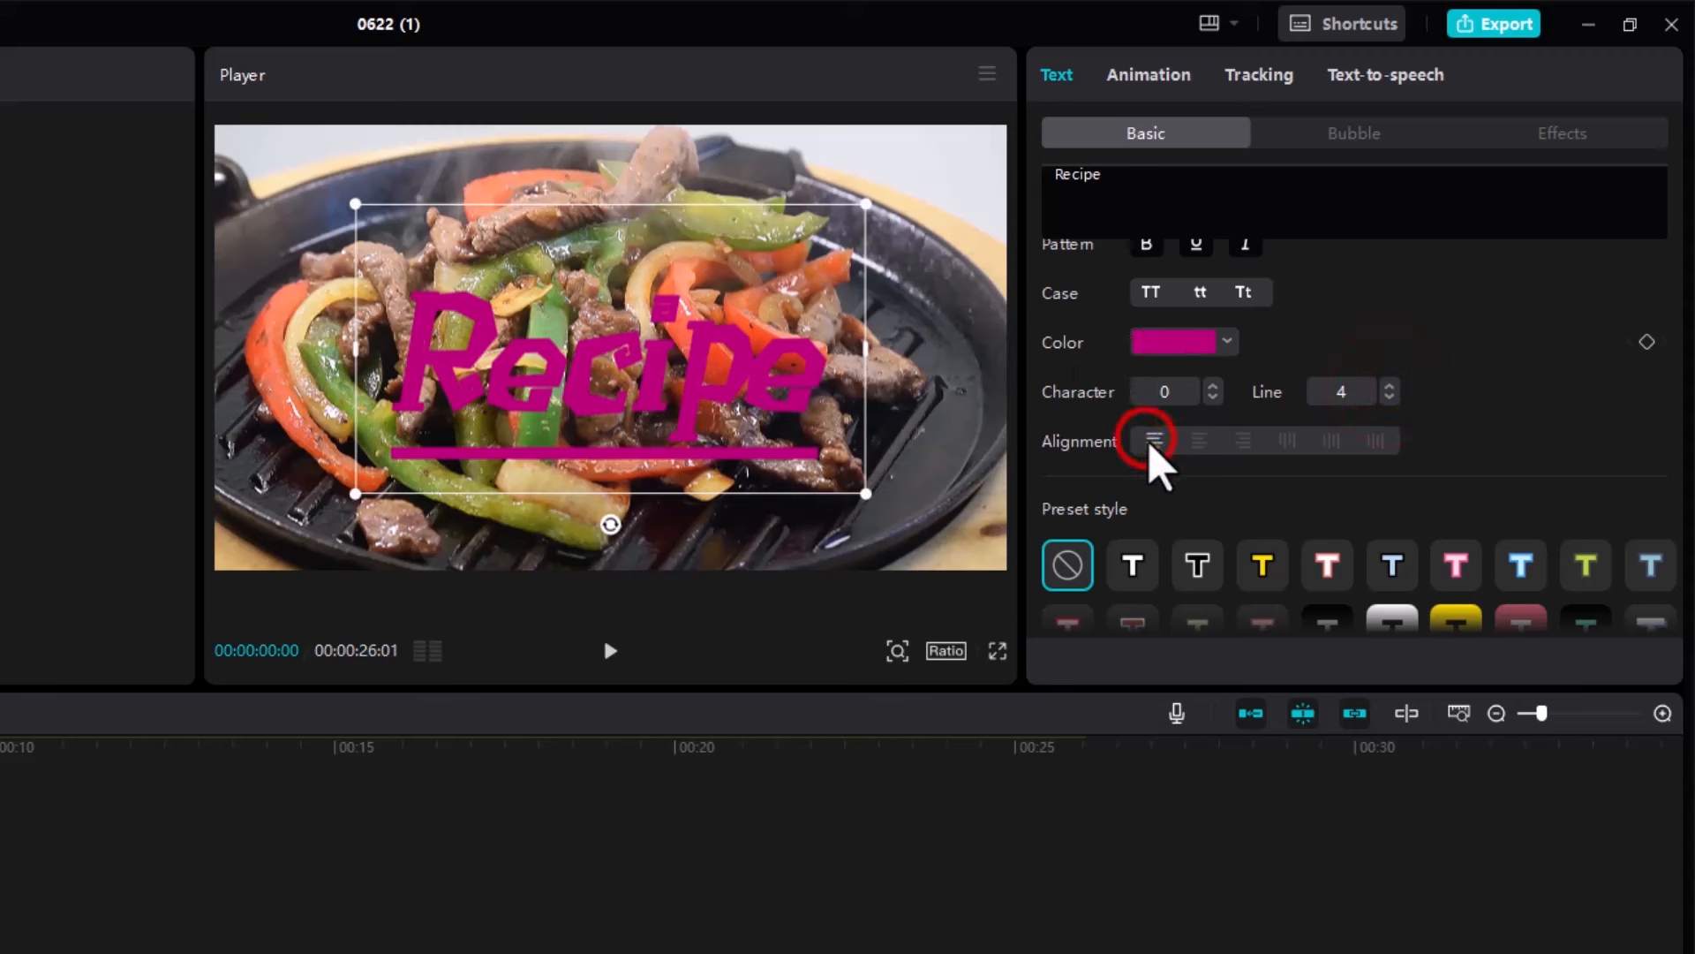
pyautogui.click(1199, 439)
pyautogui.click(1245, 439)
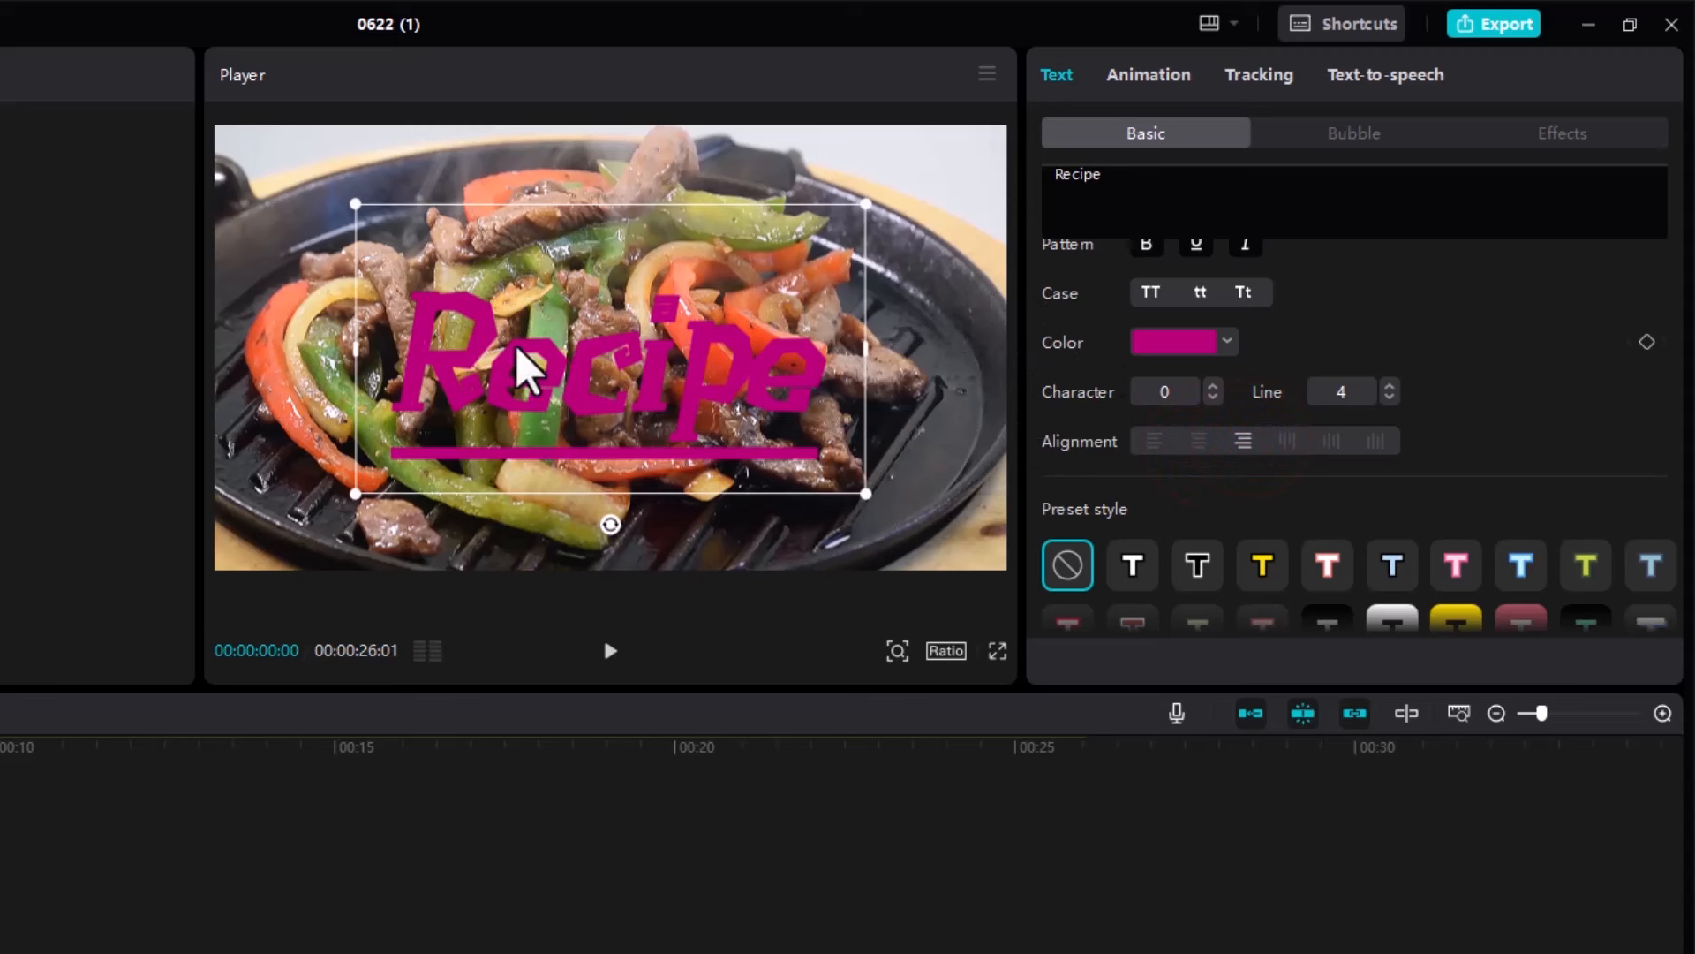
# Apply the yellow preset style with a black outline to the title, followed by the light-blue one with a black outline
pyautogui.scroll(-8, 1086, 454)
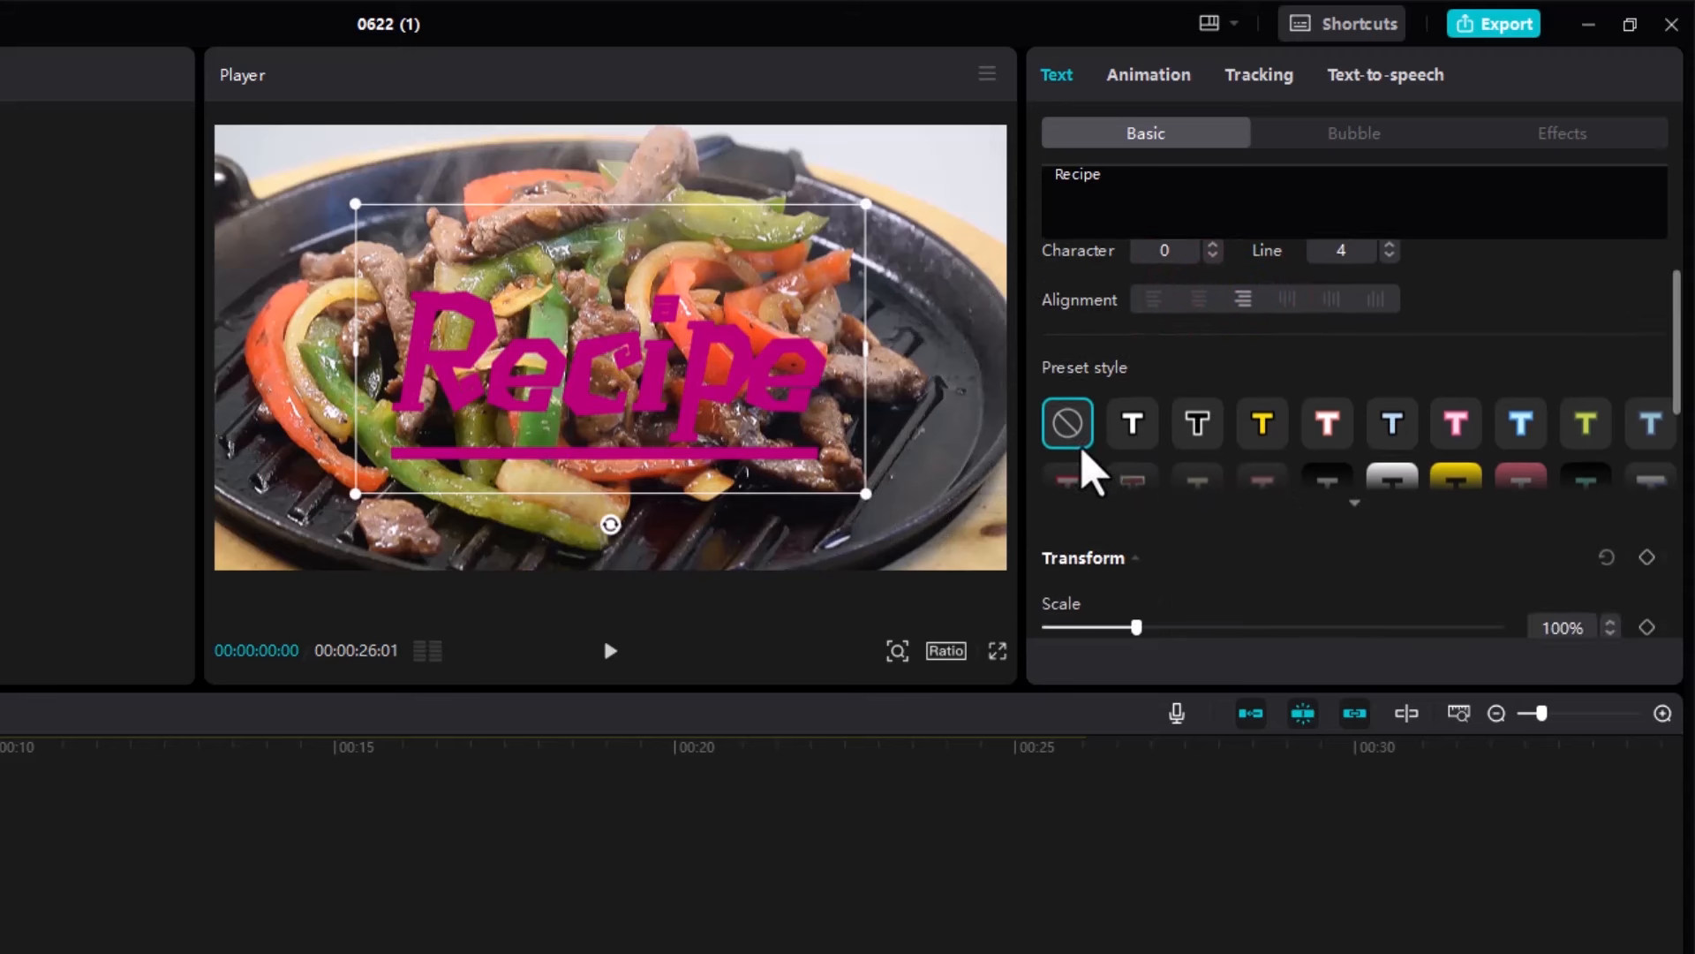
pyautogui.scroll(3, 1100, 437)
pyautogui.scroll(3, 1117, 448)
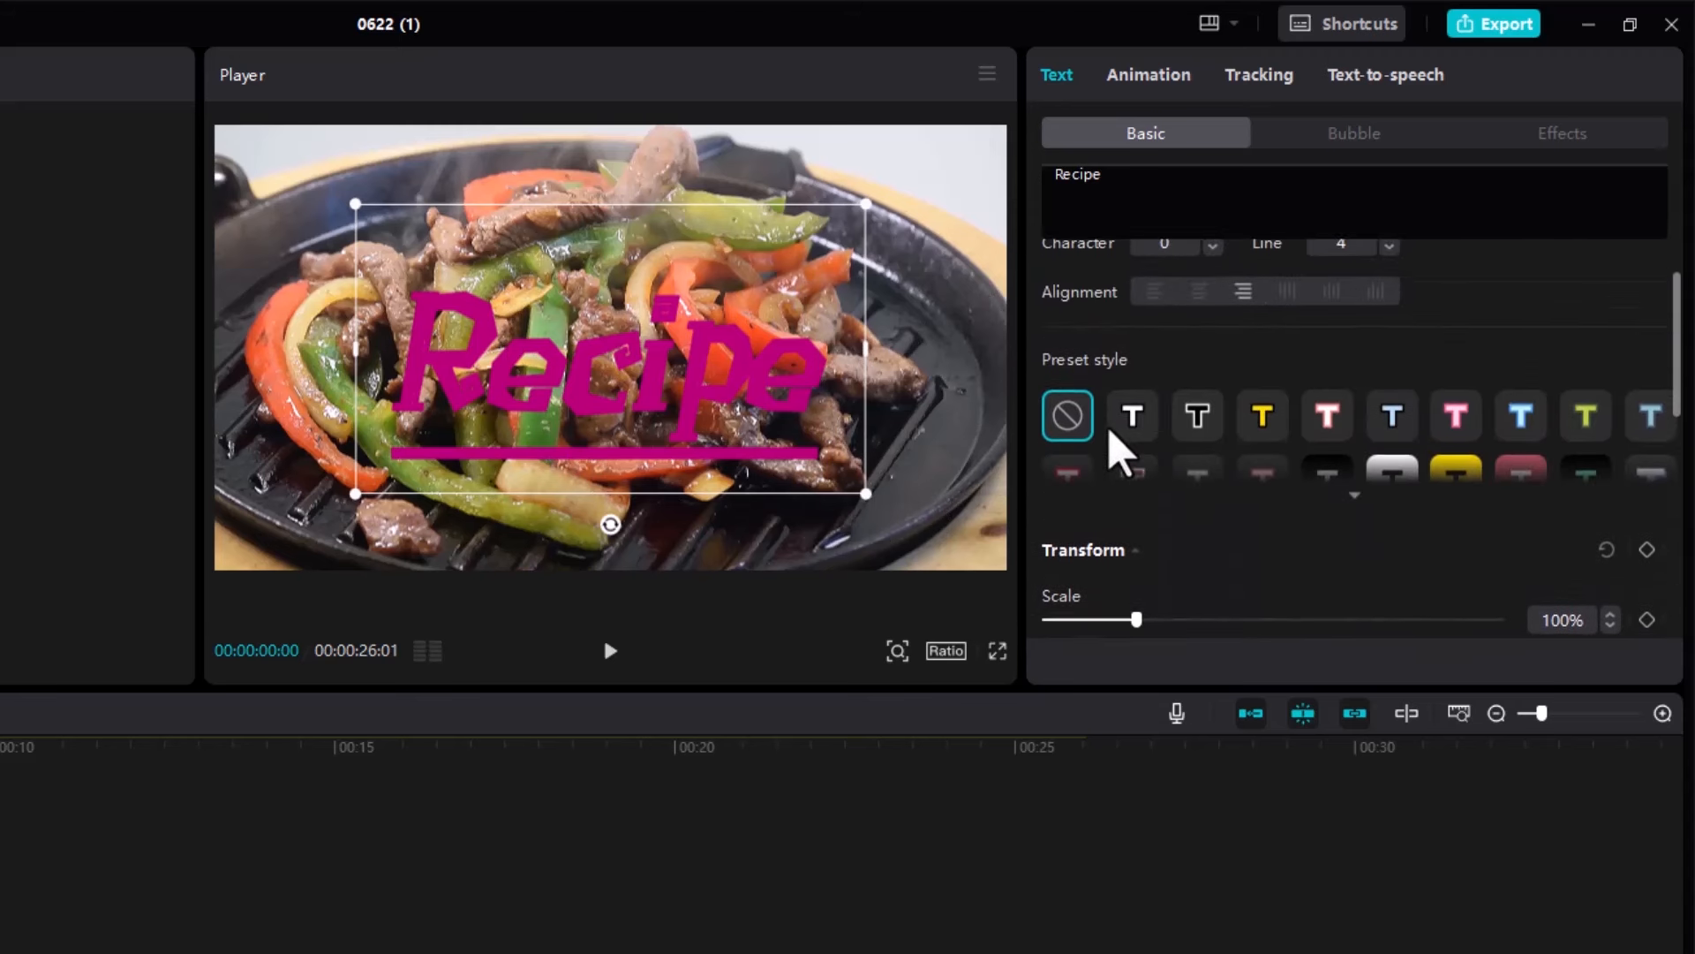
pyautogui.click(1267, 420)
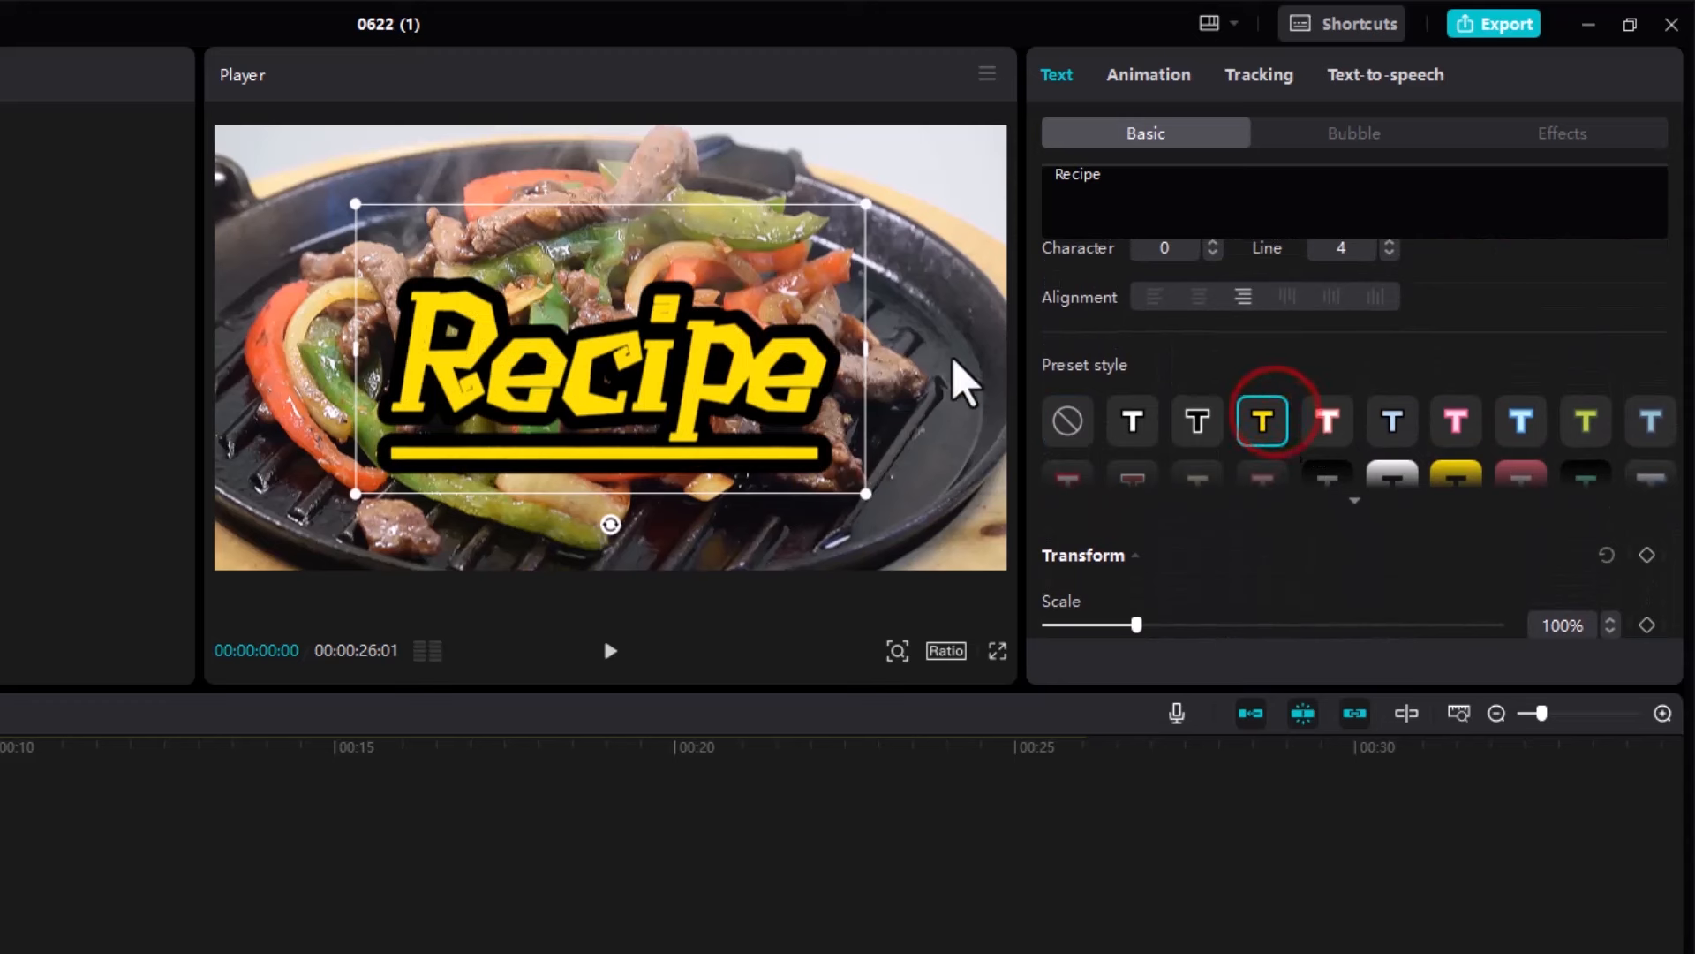
pyautogui.click(1393, 423)
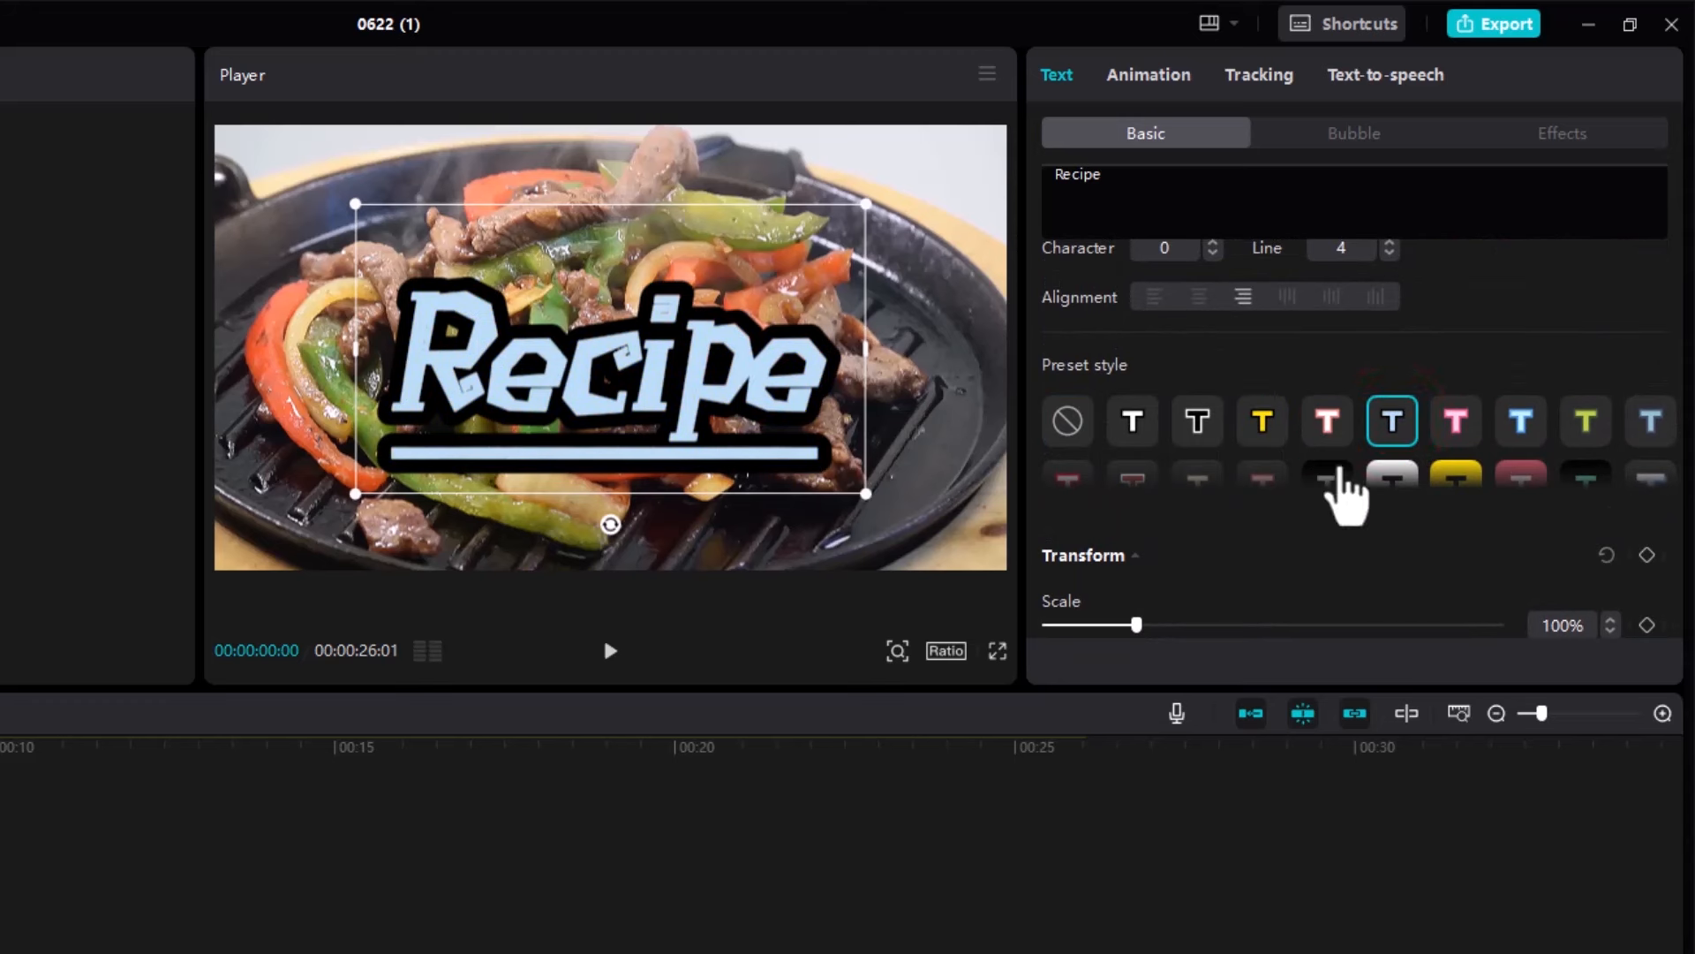
# Show all preset styles, try the white-on-dark-red and black-and-green ones, and give the title the orange-yellow style
pyautogui.scroll(-1, 1343, 455)
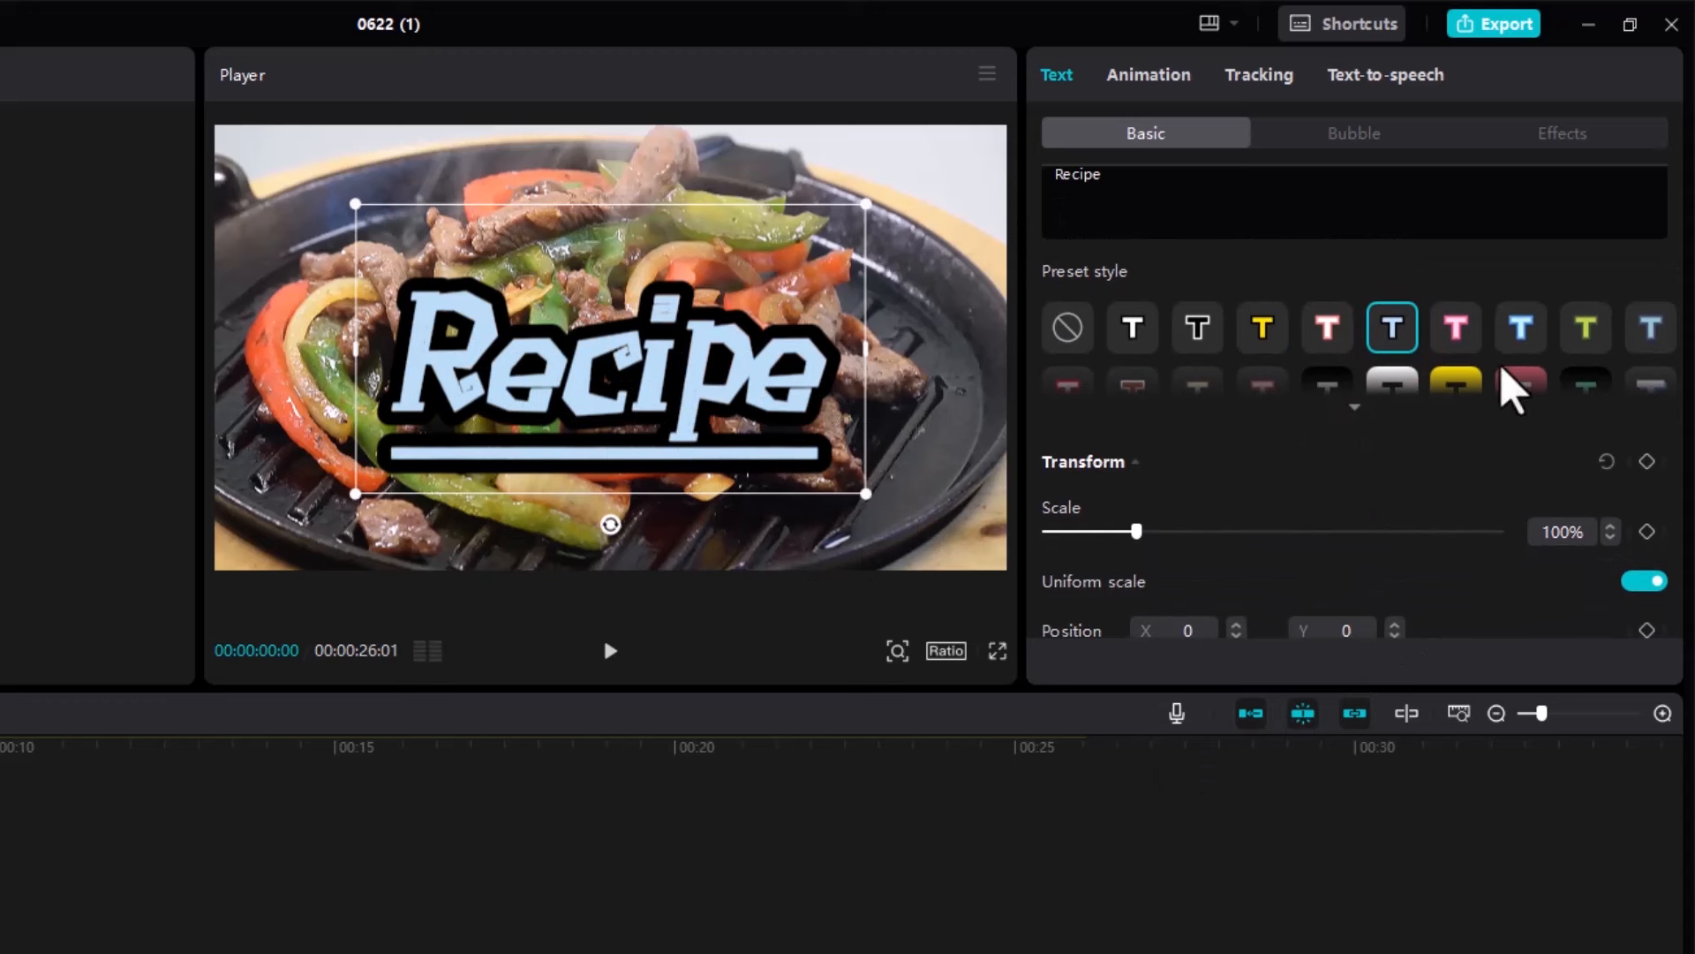
pyautogui.scroll(-1, 1157, 490)
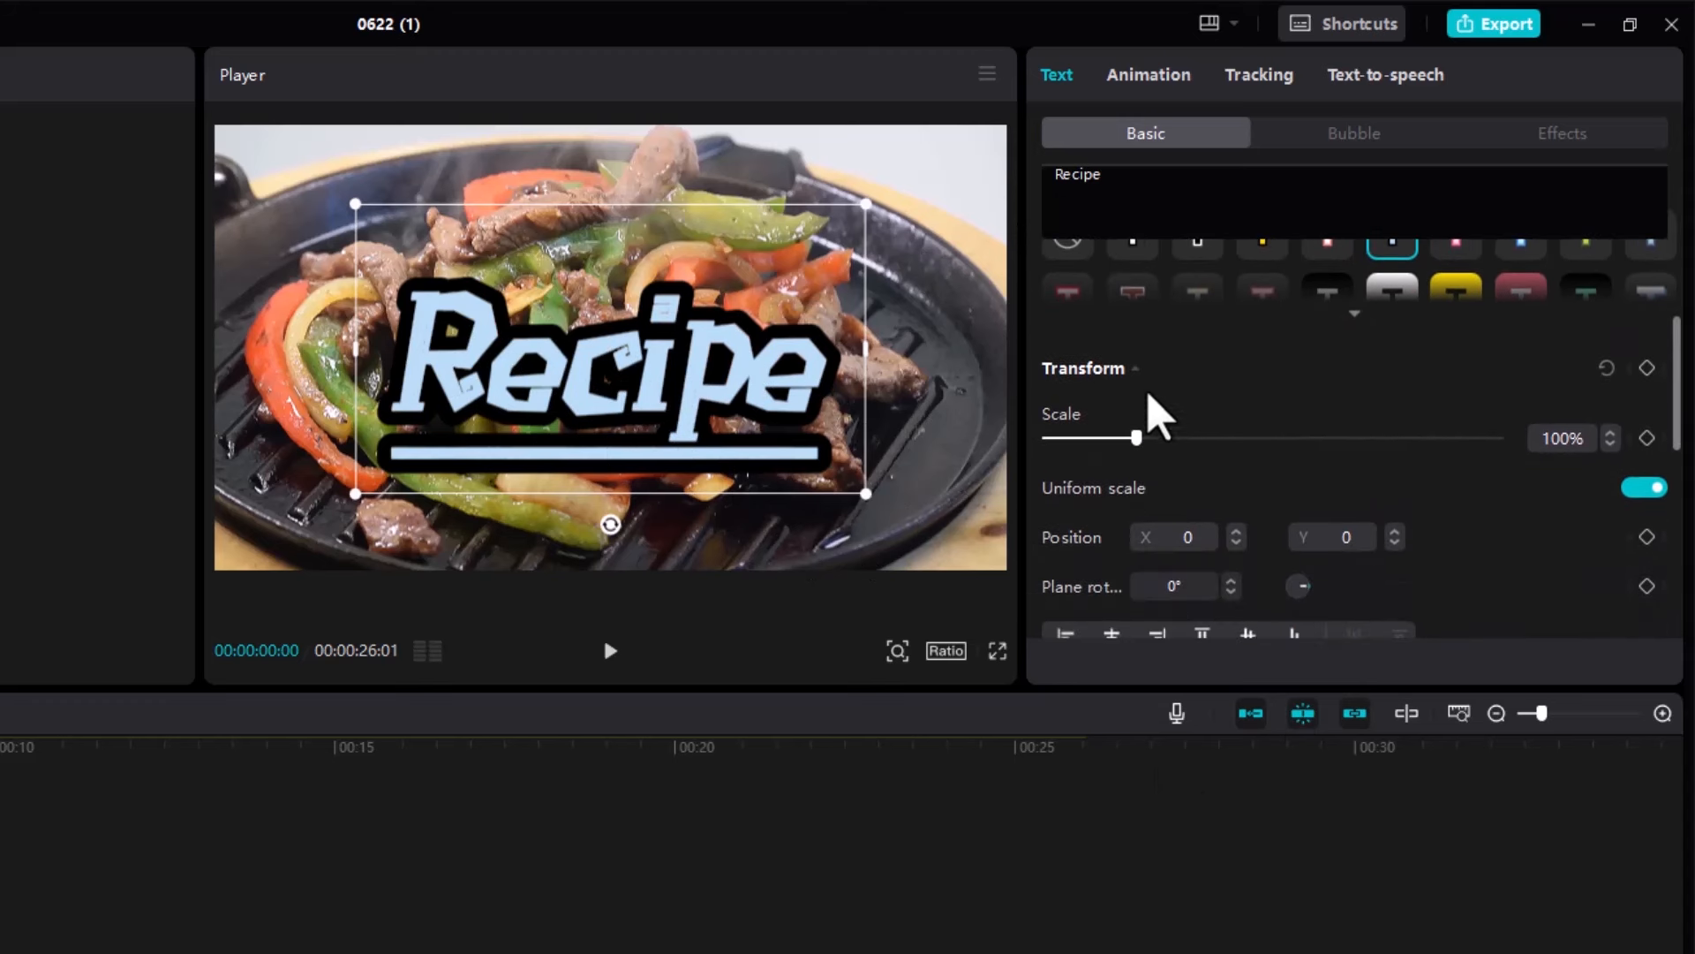
pyautogui.scroll(1, 1353, 333)
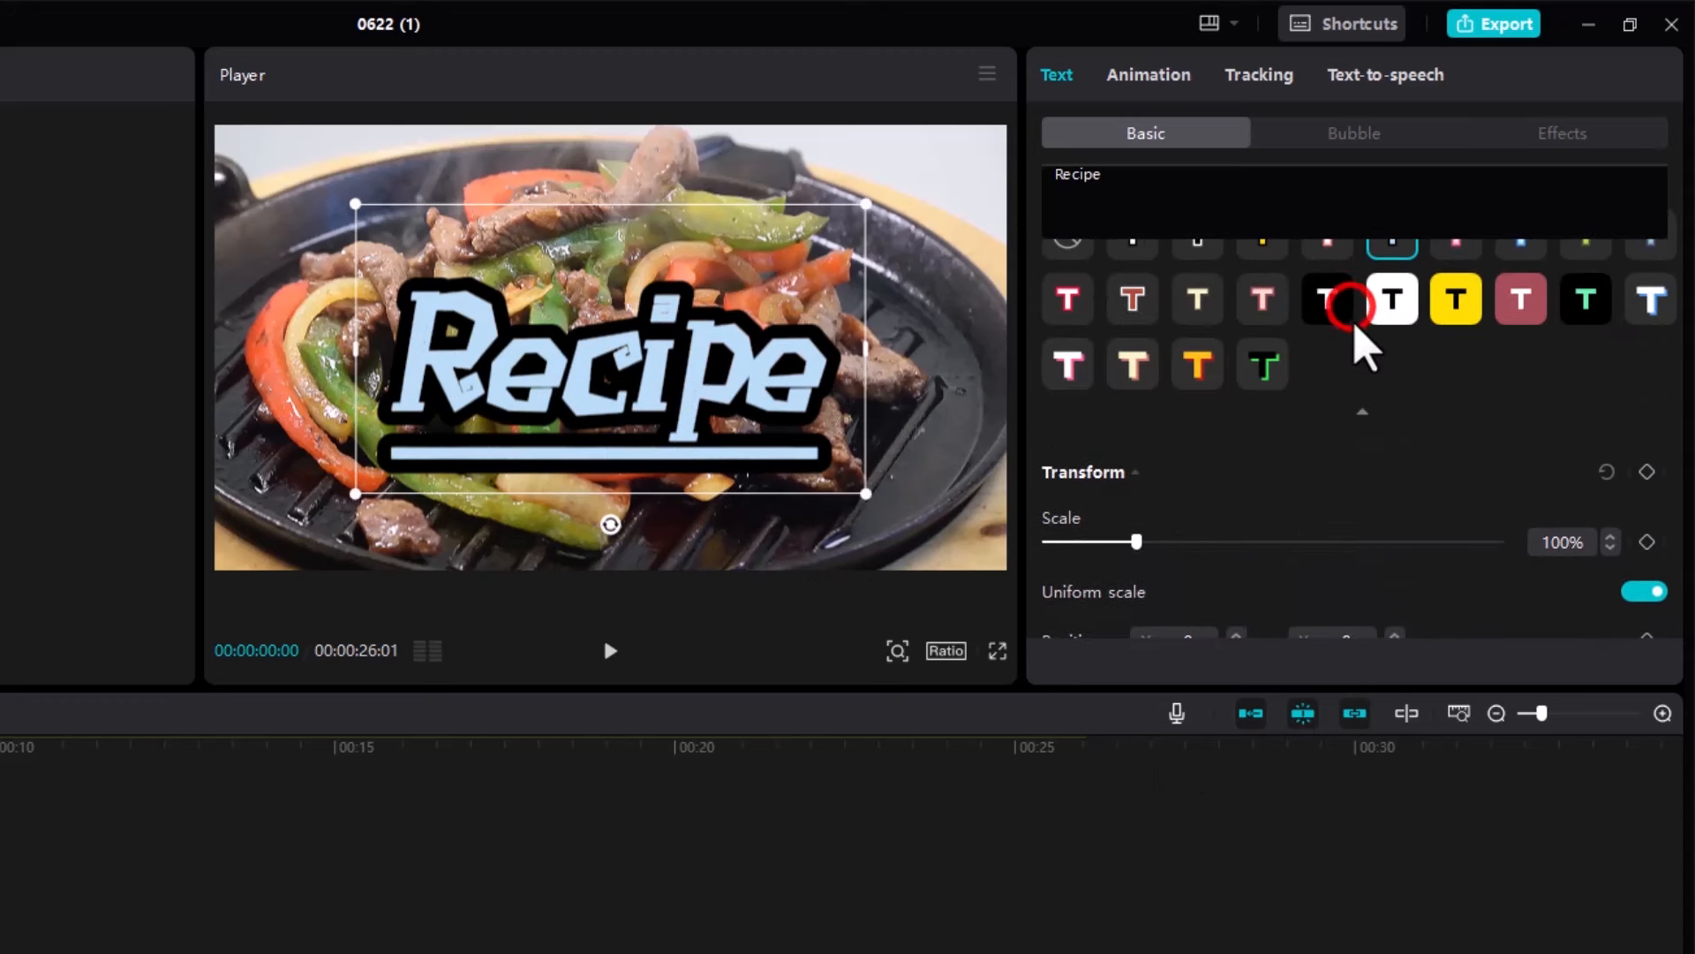
pyautogui.scroll(1, 1297, 378)
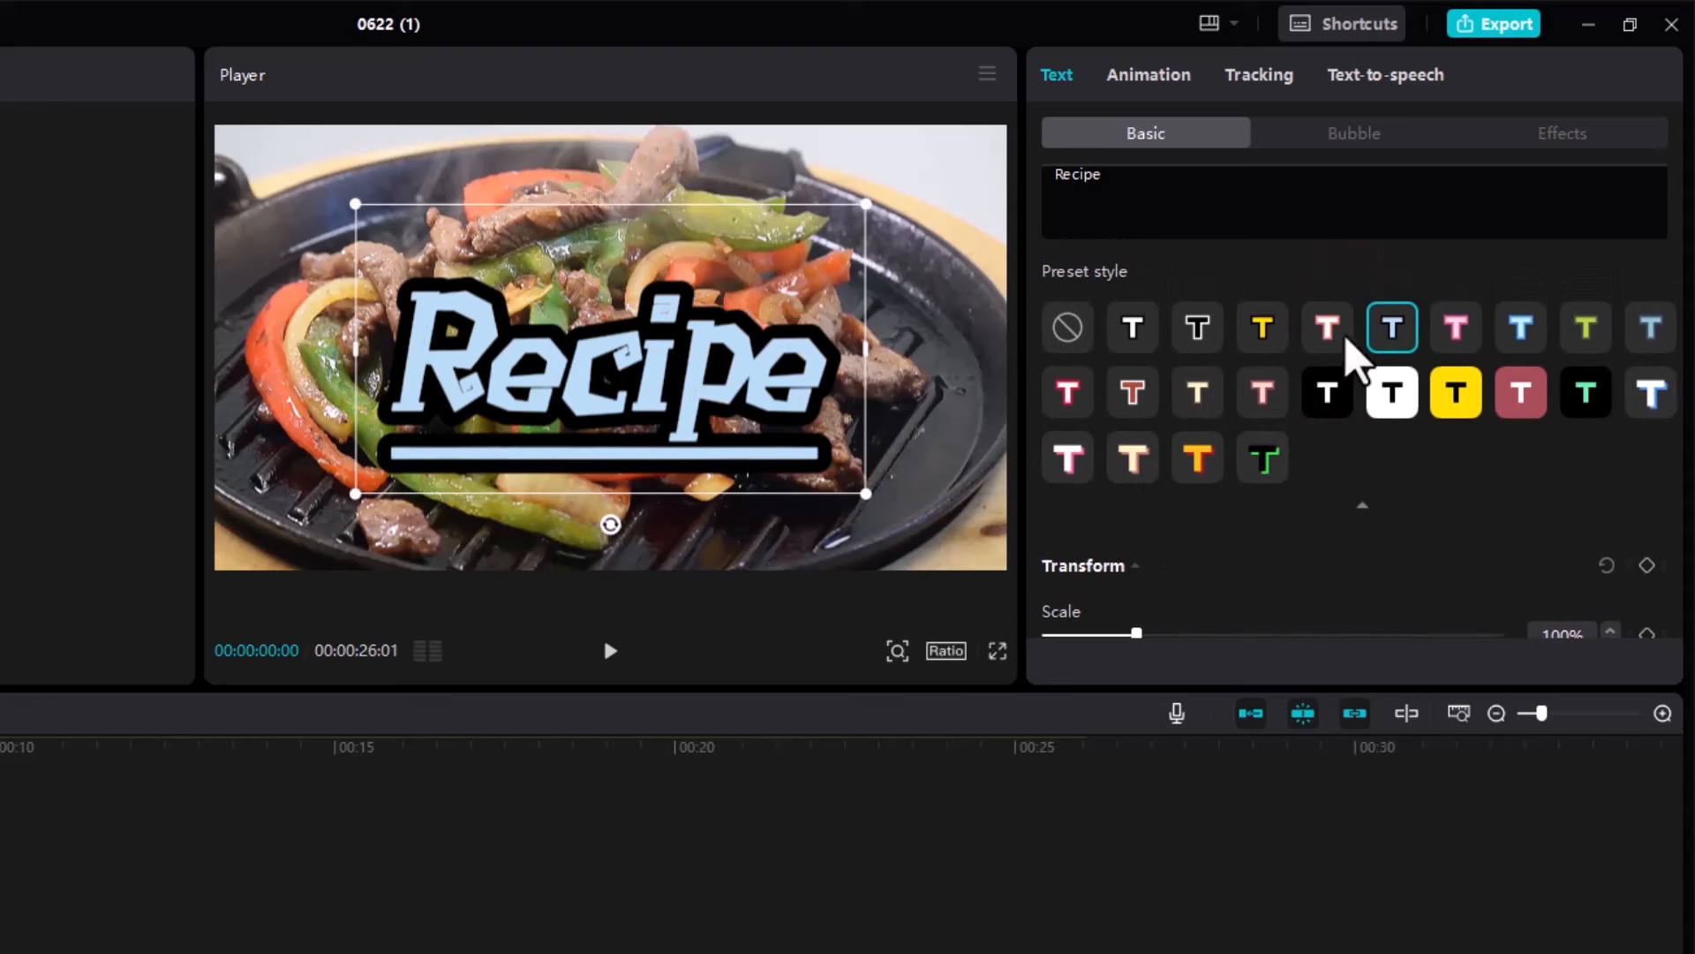
pyautogui.click(1518, 403)
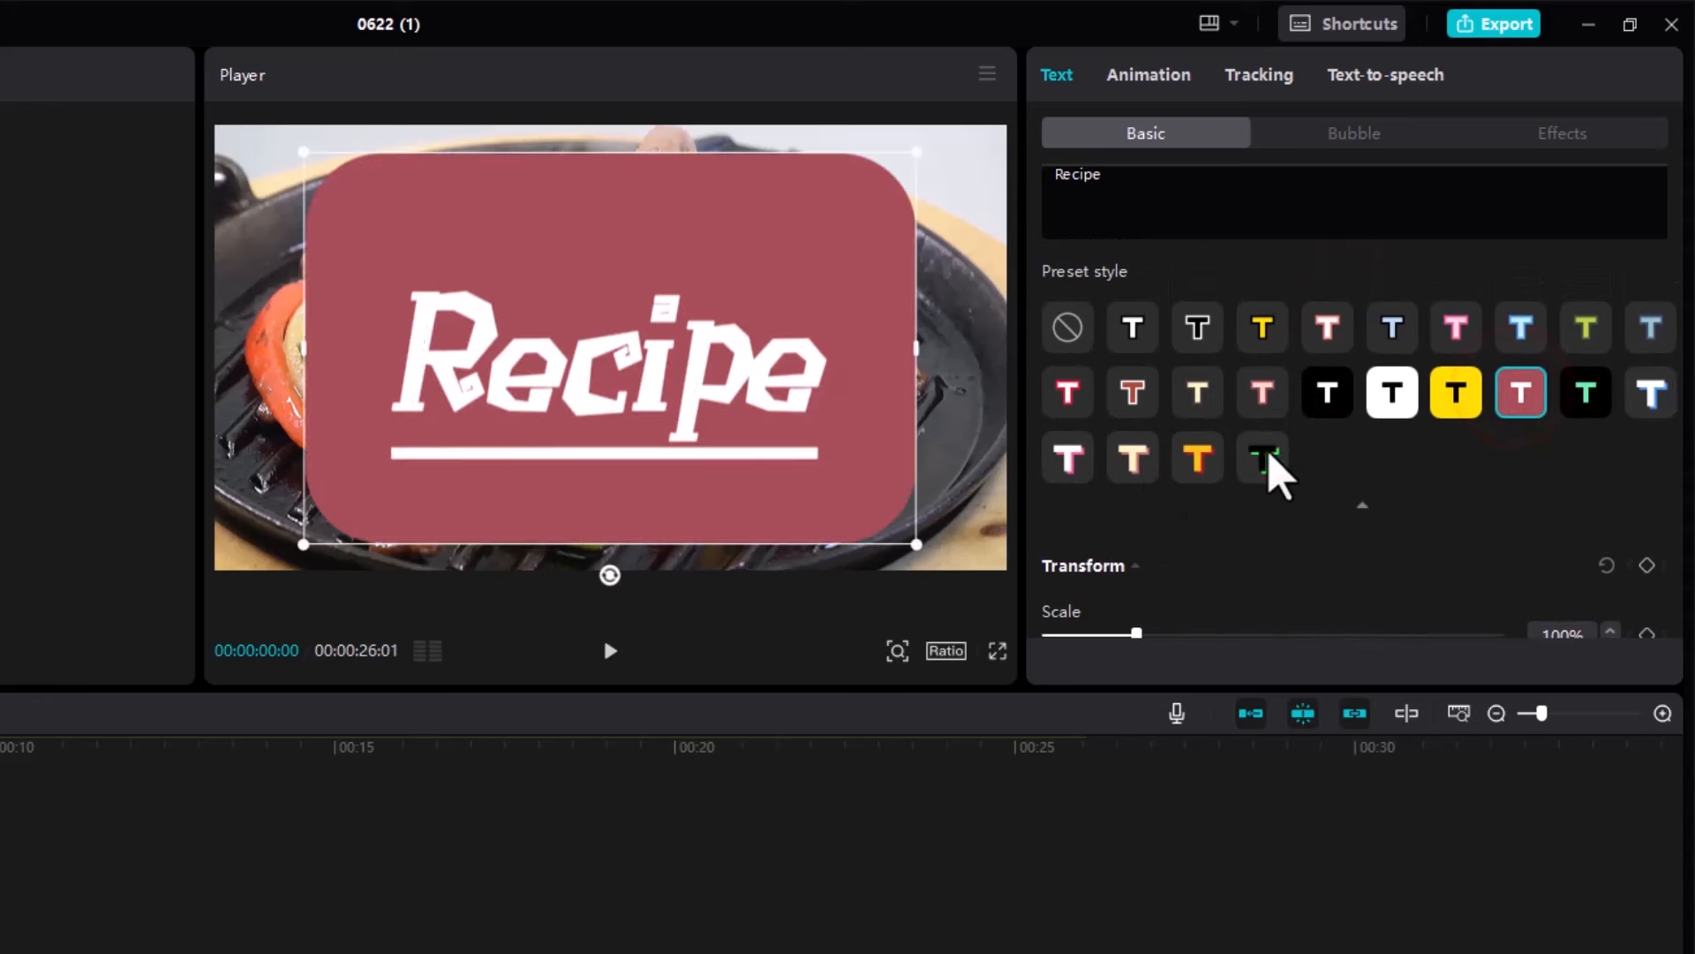
pyautogui.click(1276, 469)
pyautogui.click(1198, 465)
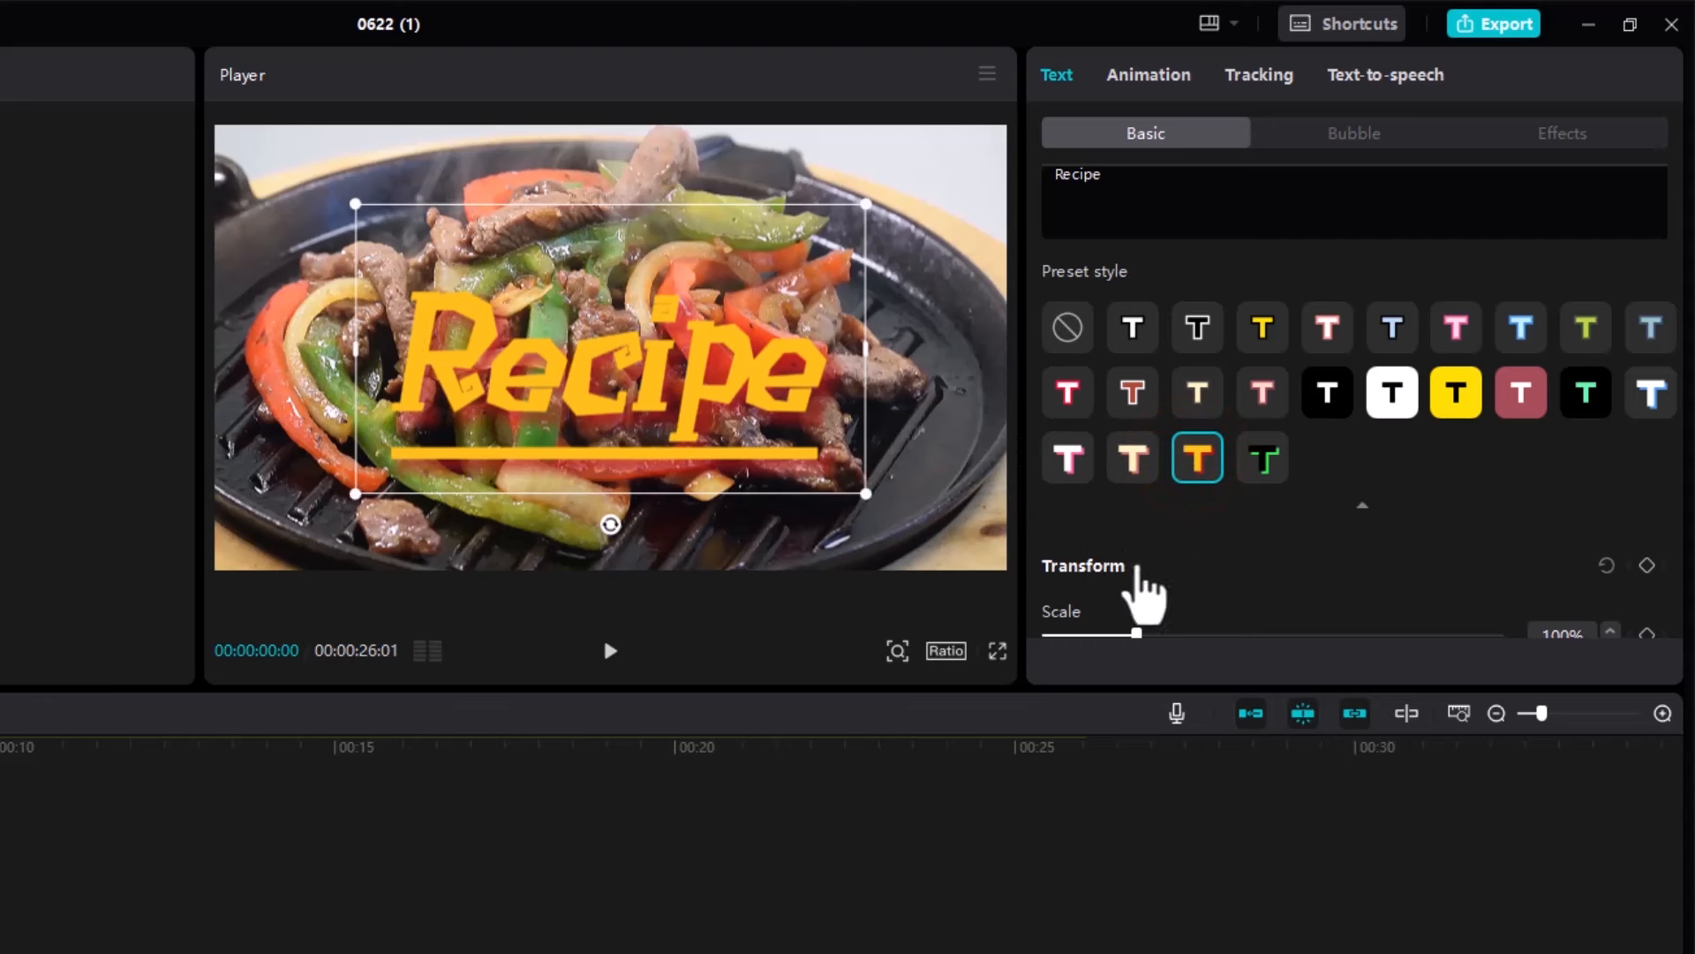
# Collapse the Transform settings and look through the title's Blend, Stroke and Background options
pyautogui.click(1137, 569)
pyautogui.scroll(-5, 1385, 530)
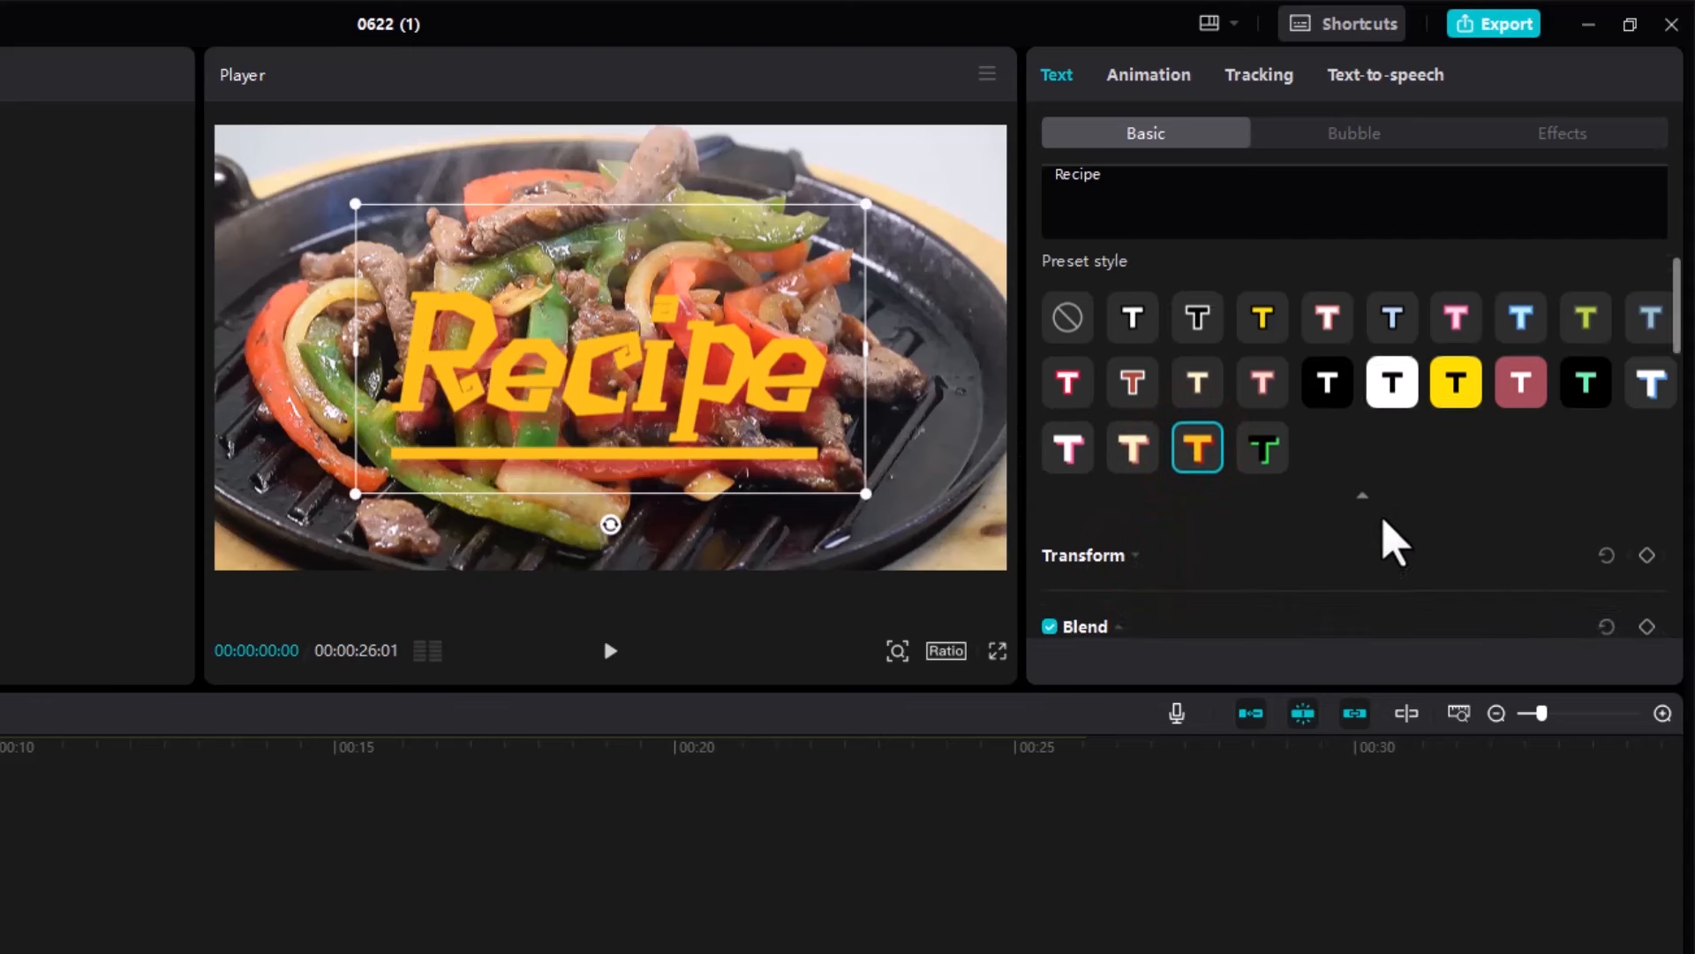
pyautogui.scroll(5, 1383, 512)
pyautogui.scroll(-4, 1383, 512)
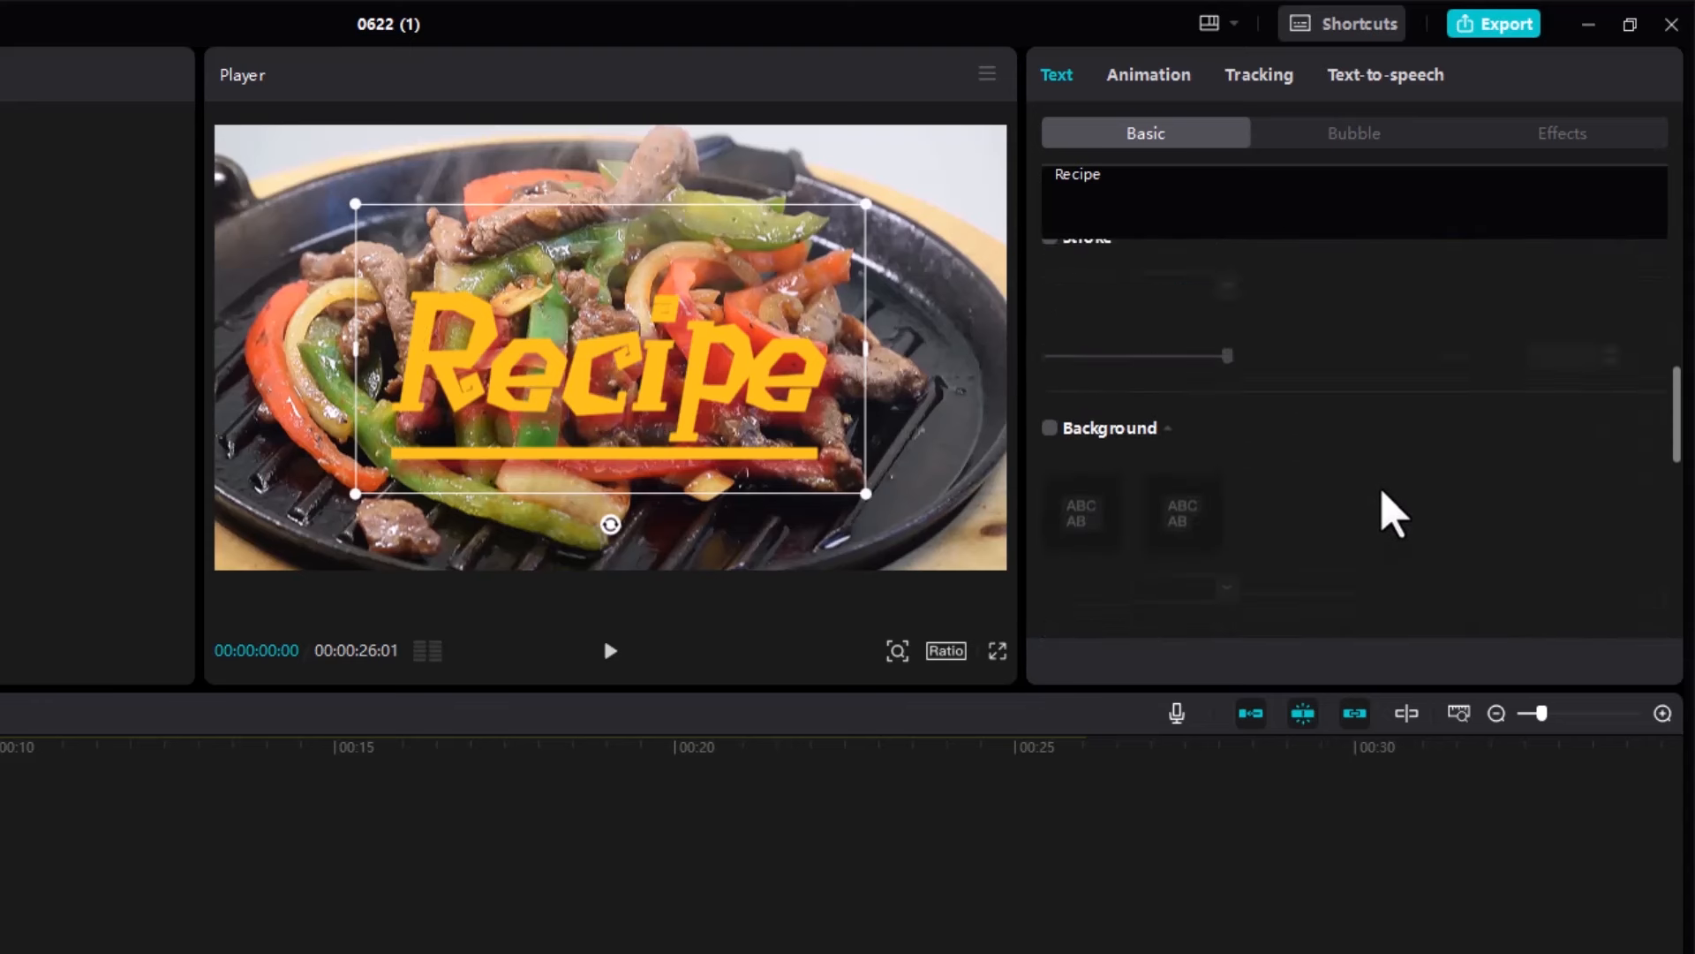
pyautogui.scroll(6, 1386, 514)
pyautogui.scroll(2, 1393, 515)
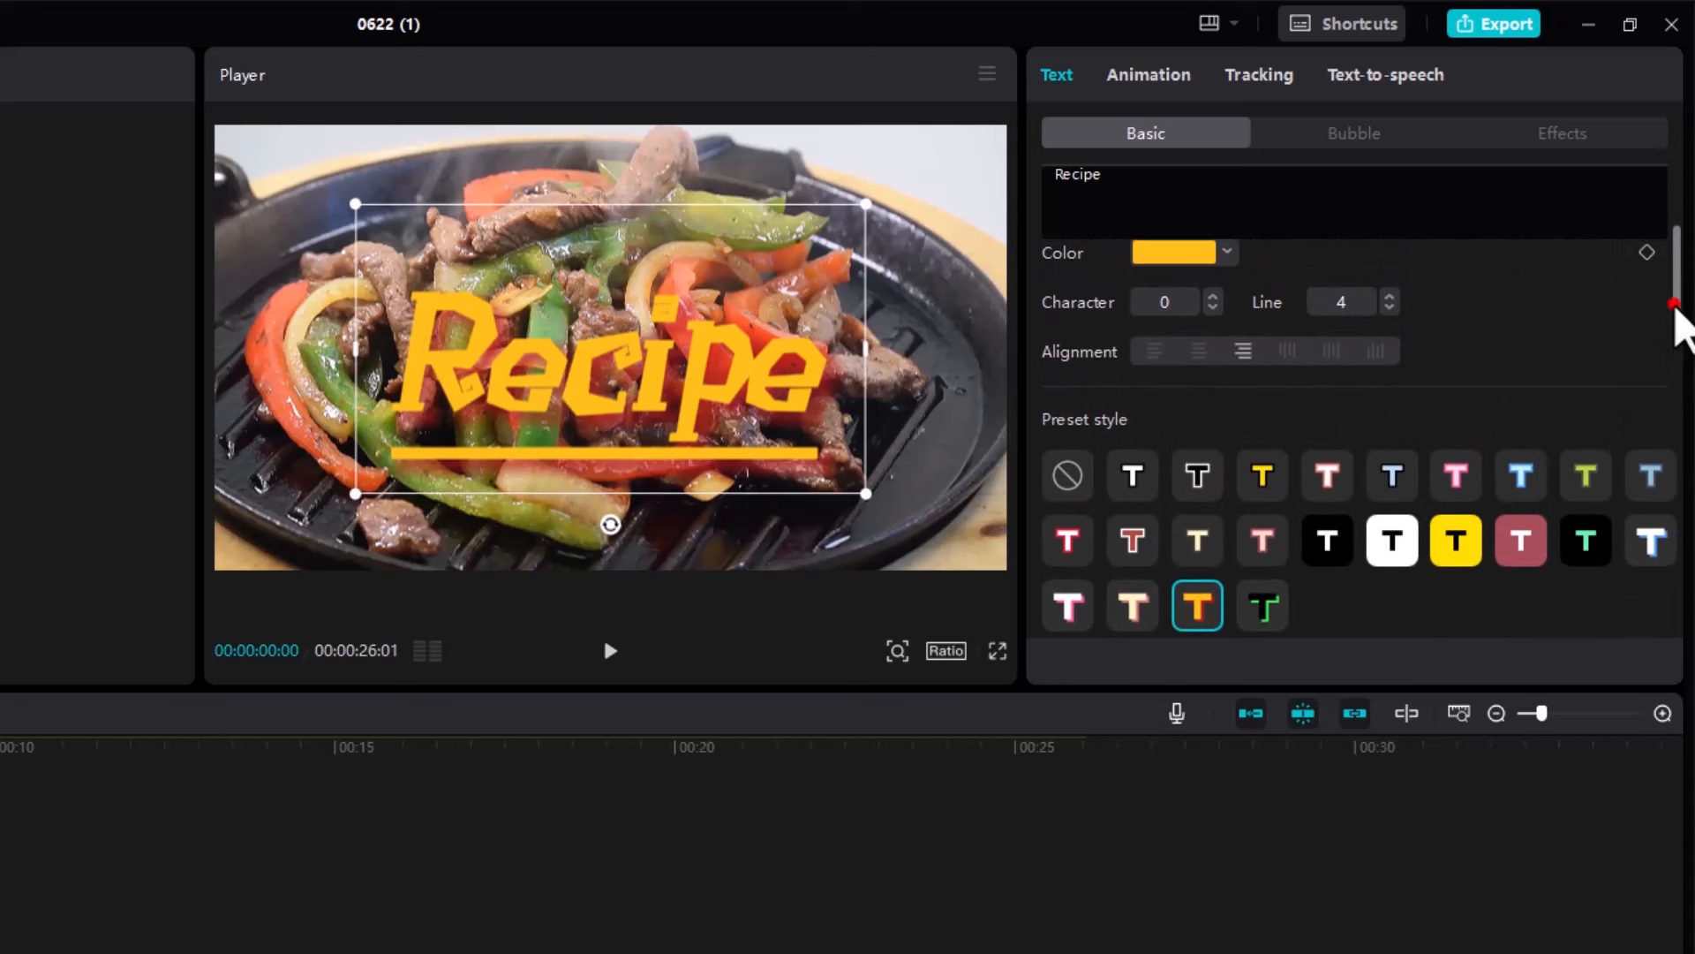
pyautogui.moveTo(1675, 304); pyautogui.dragTo(1681, 401)
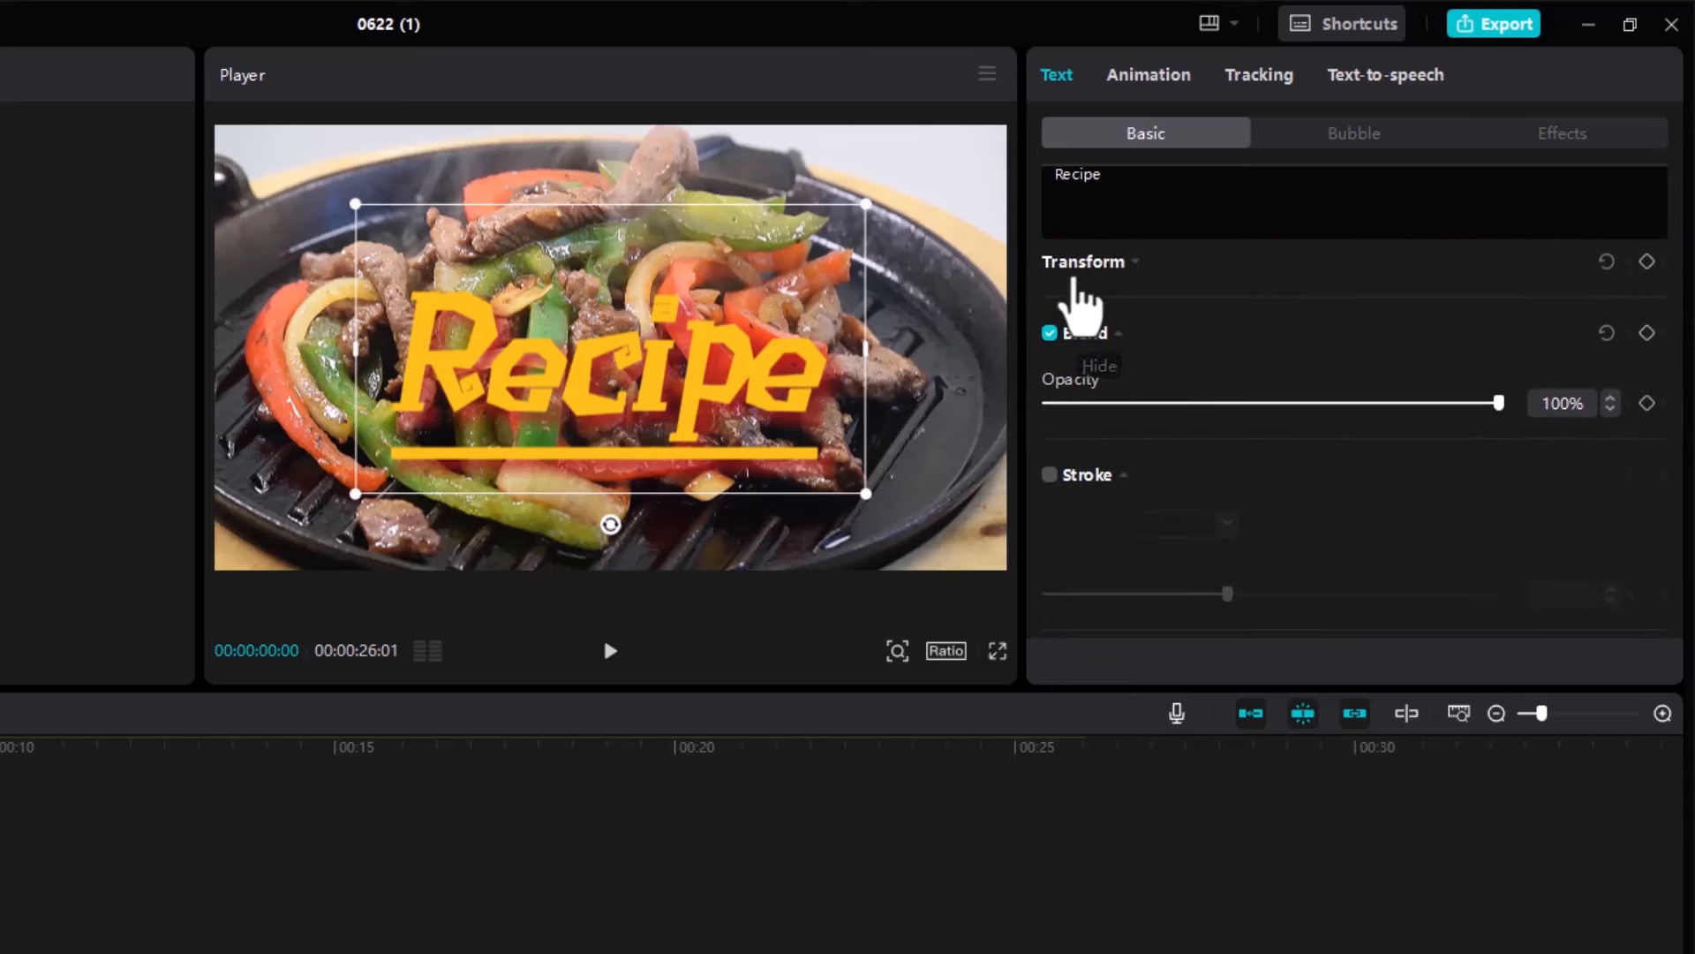
# Expand the Transform settings and reduce the title's scale to 93%
pyautogui.click(1126, 261)
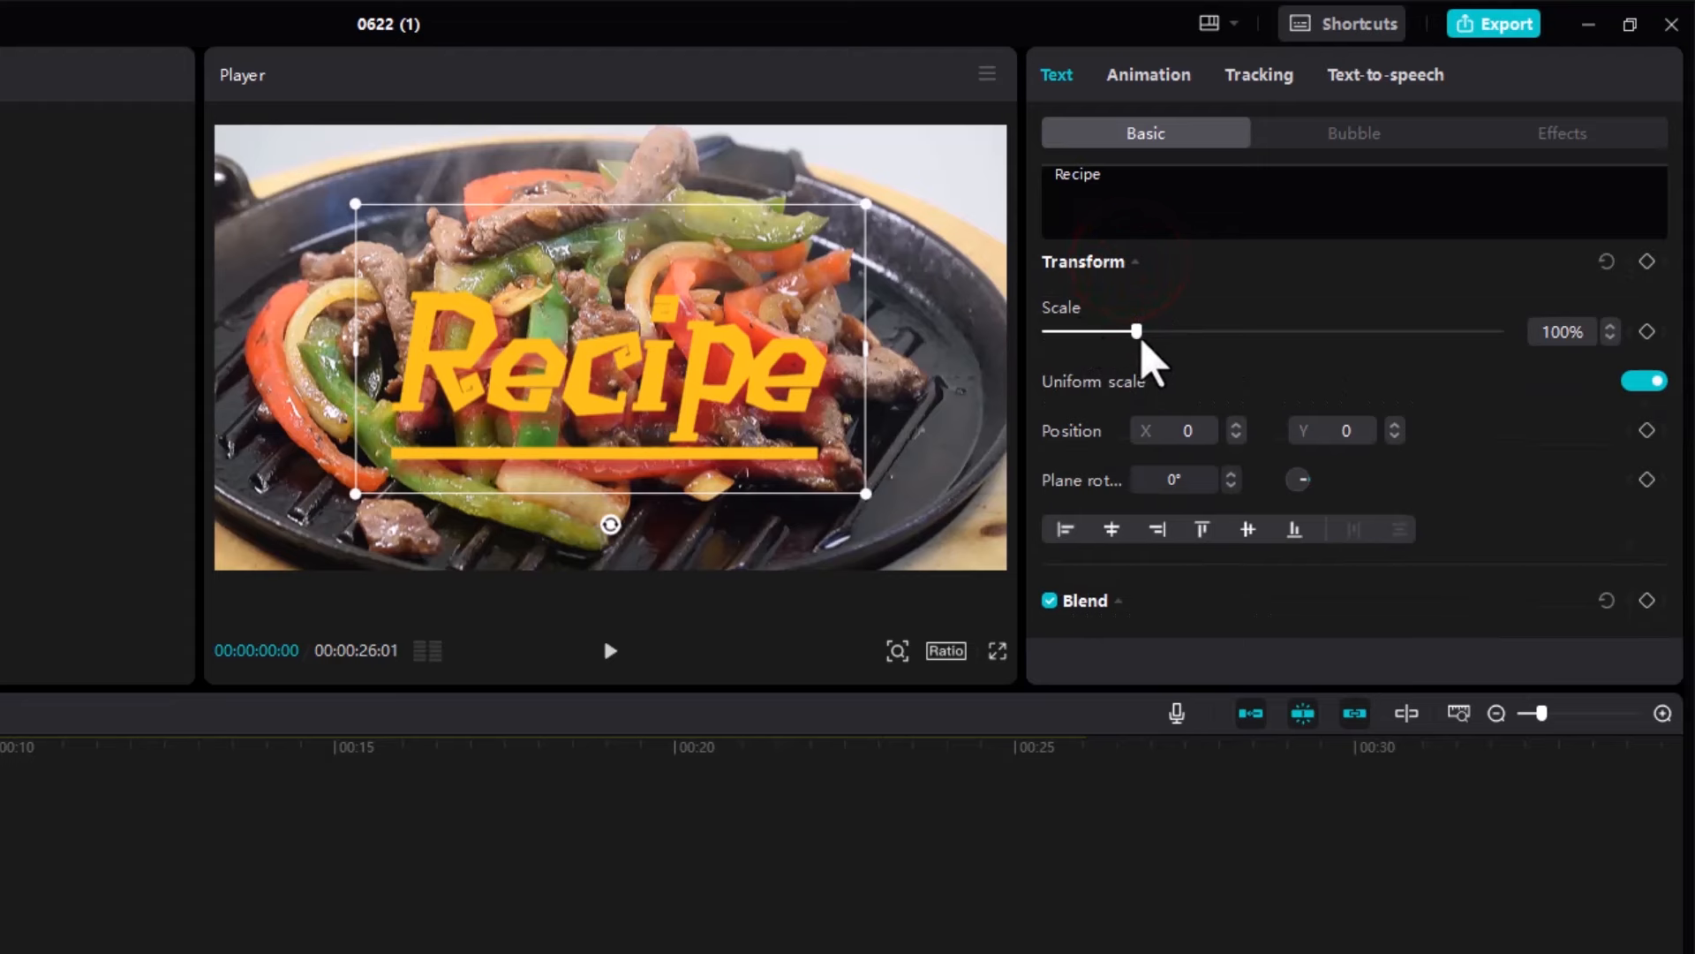
pyautogui.moveTo(1136, 333); pyautogui.dragTo(1132, 383)
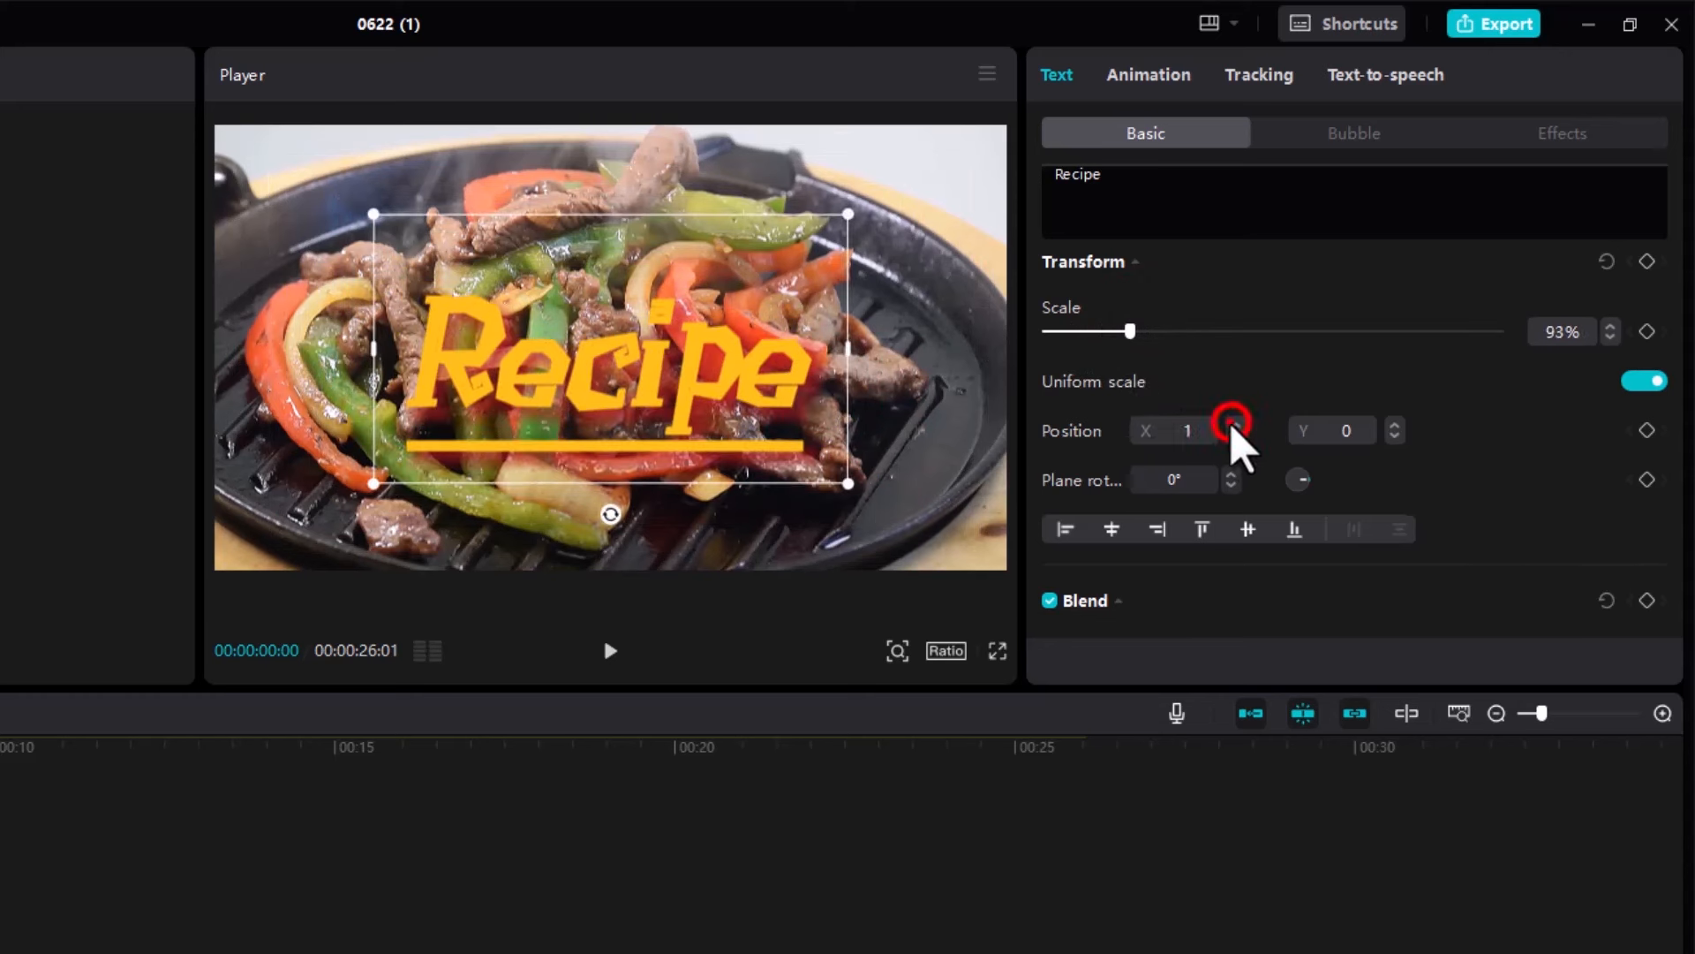
# Try shifting the title sideways by increasing its X position in small increments and then by entering a larger value
pyautogui.click(1233, 423)
pyautogui.click(1233, 424)
pyautogui.click(1233, 423)
pyautogui.click(1234, 424)
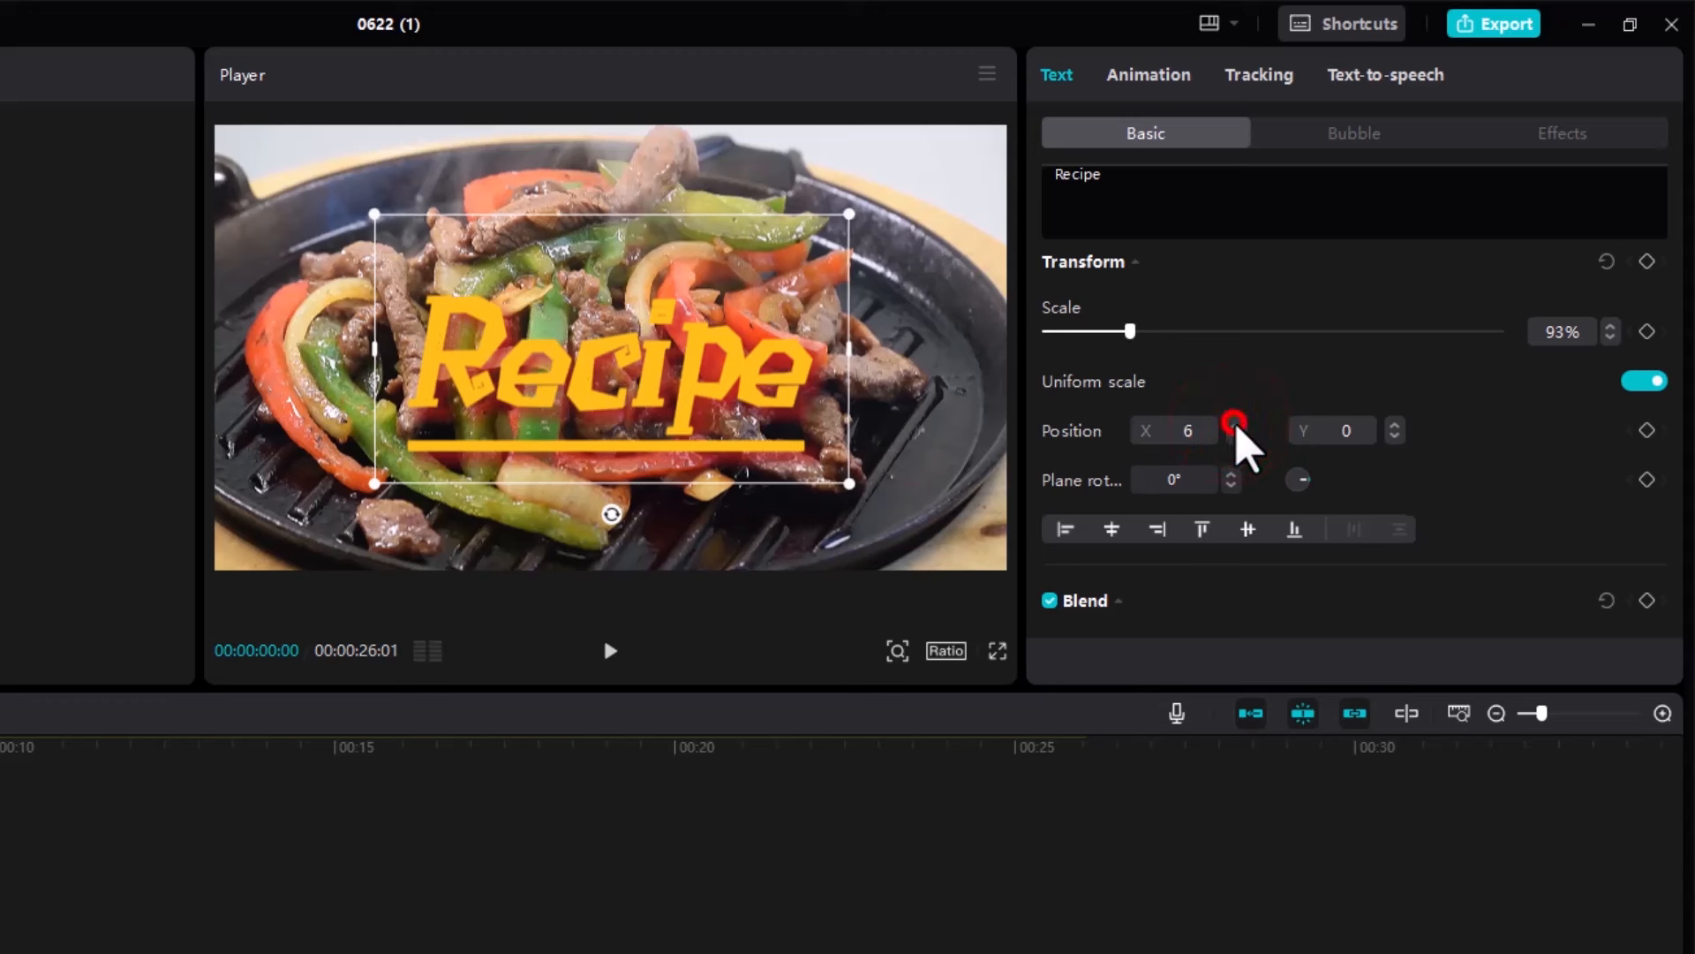
pyautogui.moveTo(1235, 425); pyautogui.dragTo(1236, 426)
pyautogui.click(1236, 424)
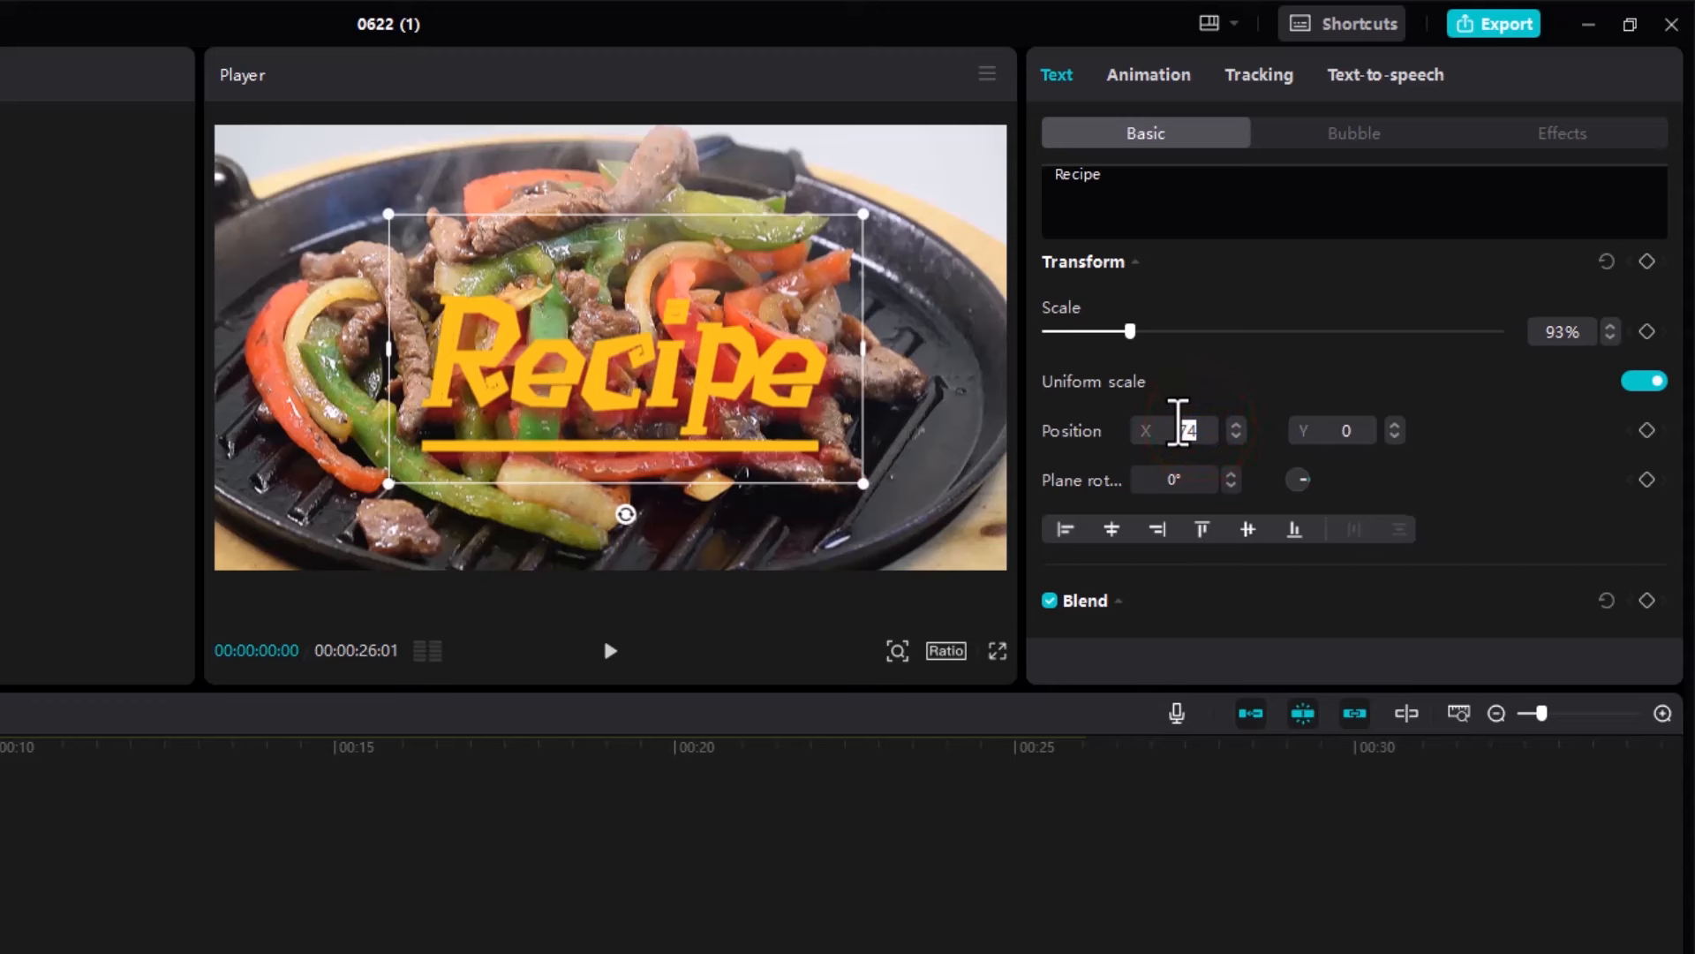
pyautogui.press('Return')
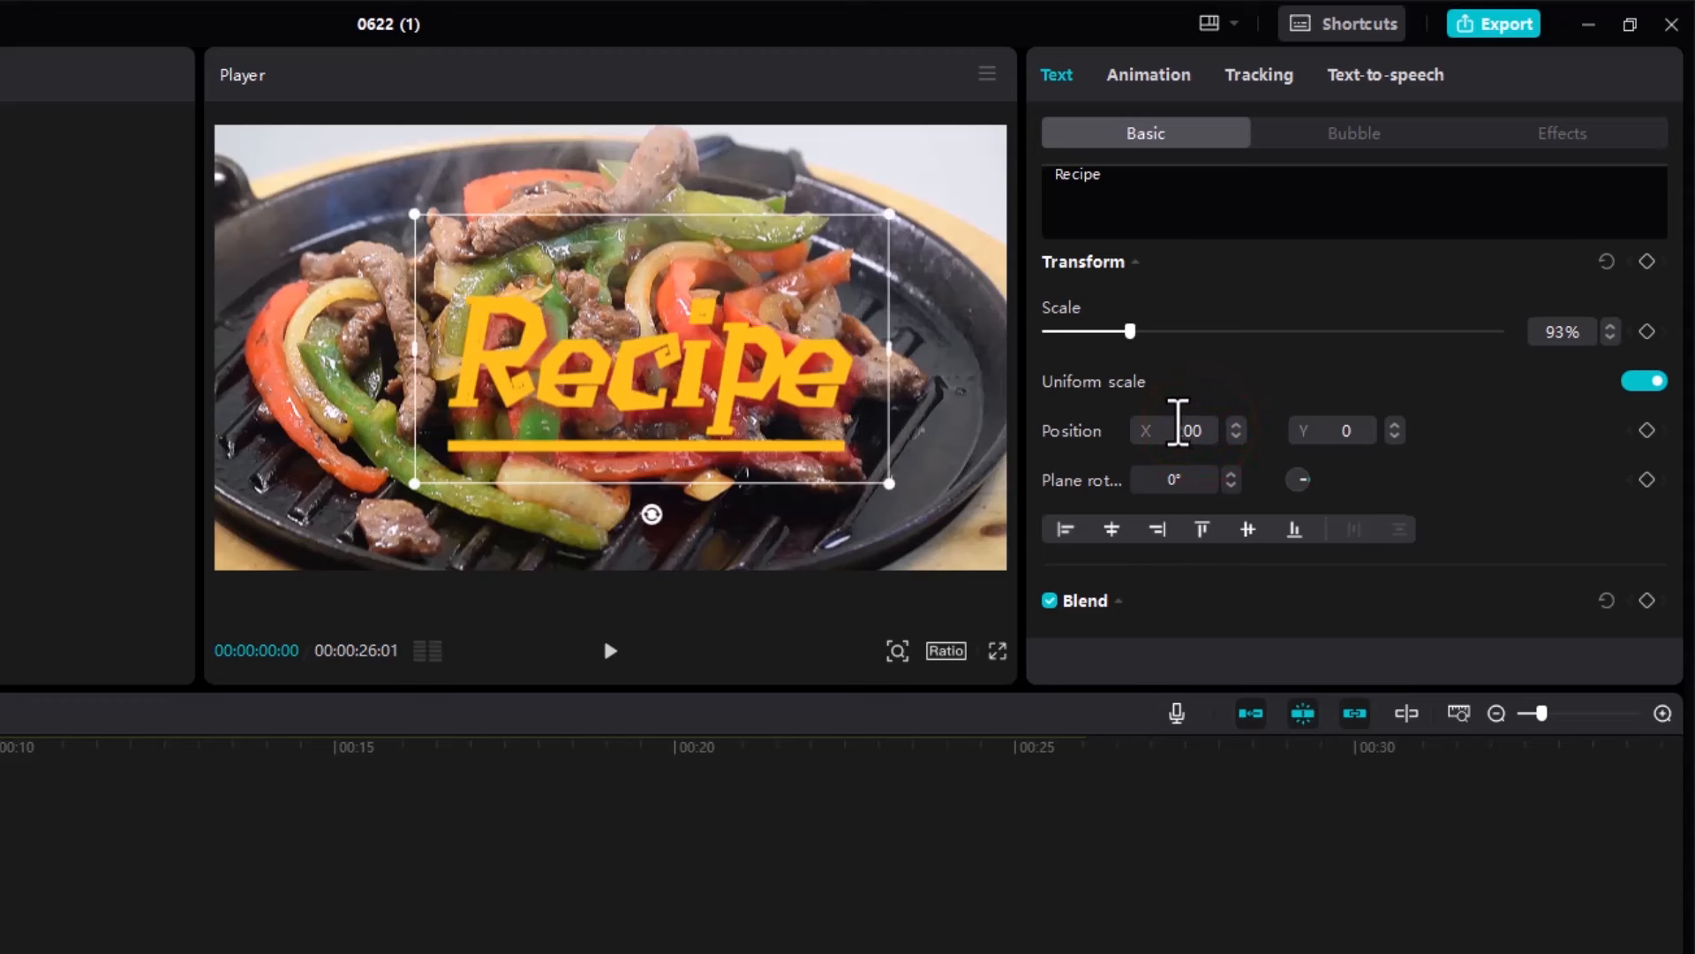
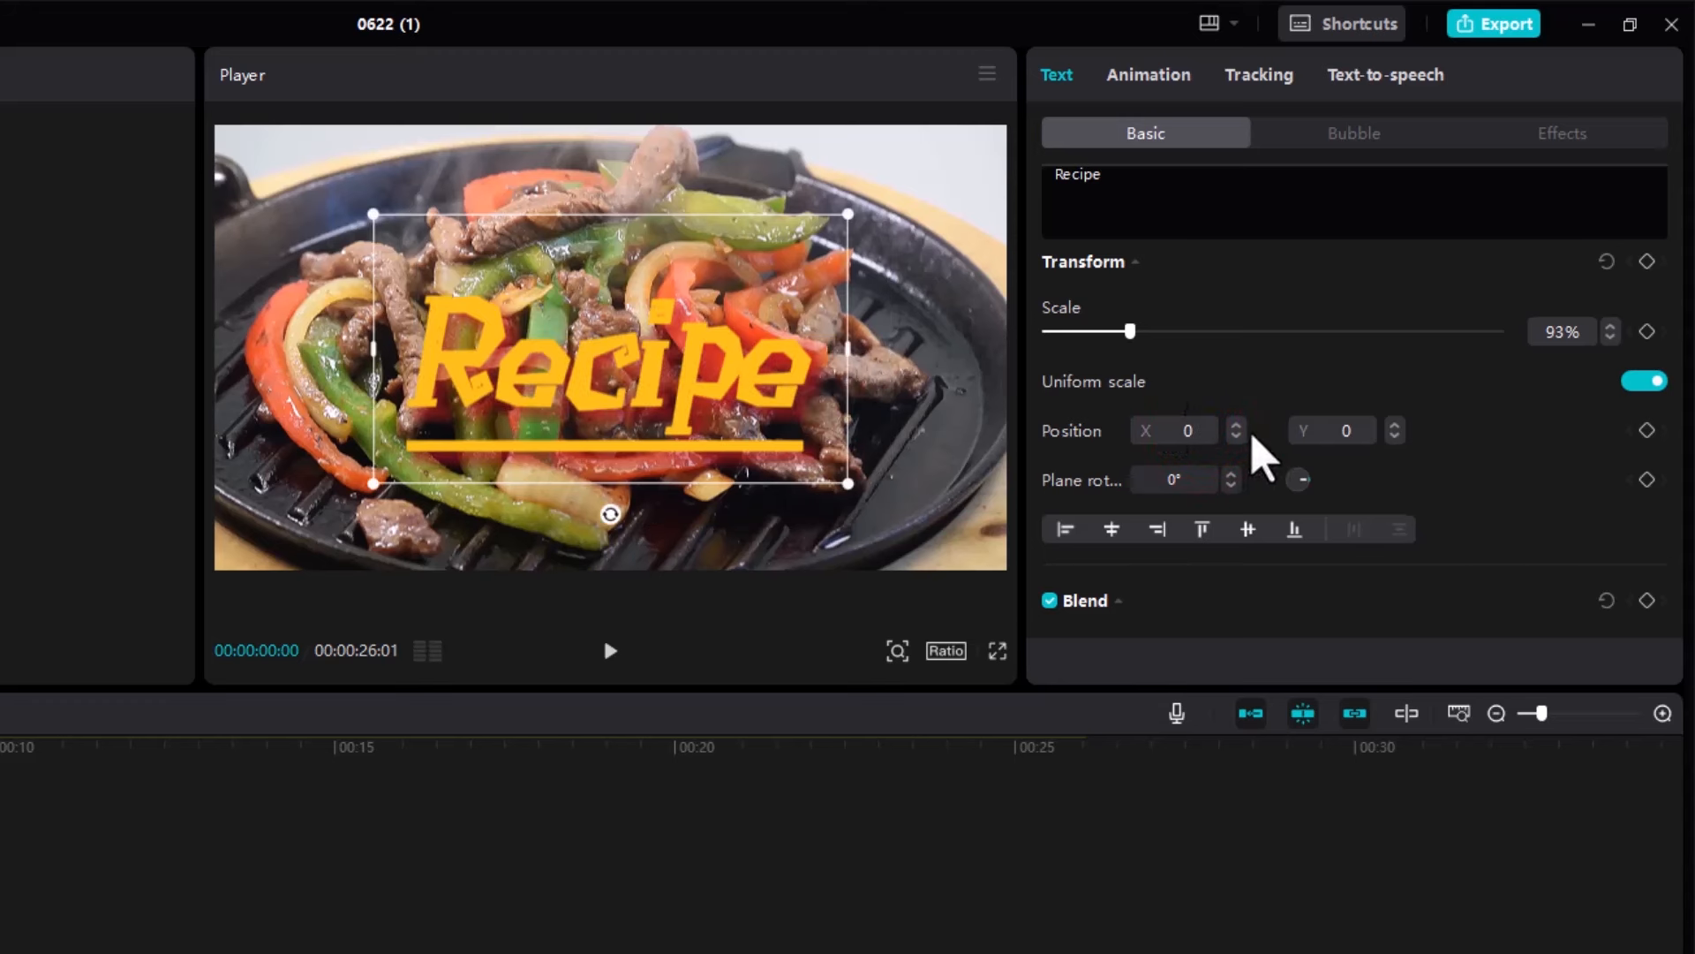
# Collapse and re-expand the title's Blend settings, try lower opacities, and leave the opacity at 100%
pyautogui.scroll(-5, 1248, 434)
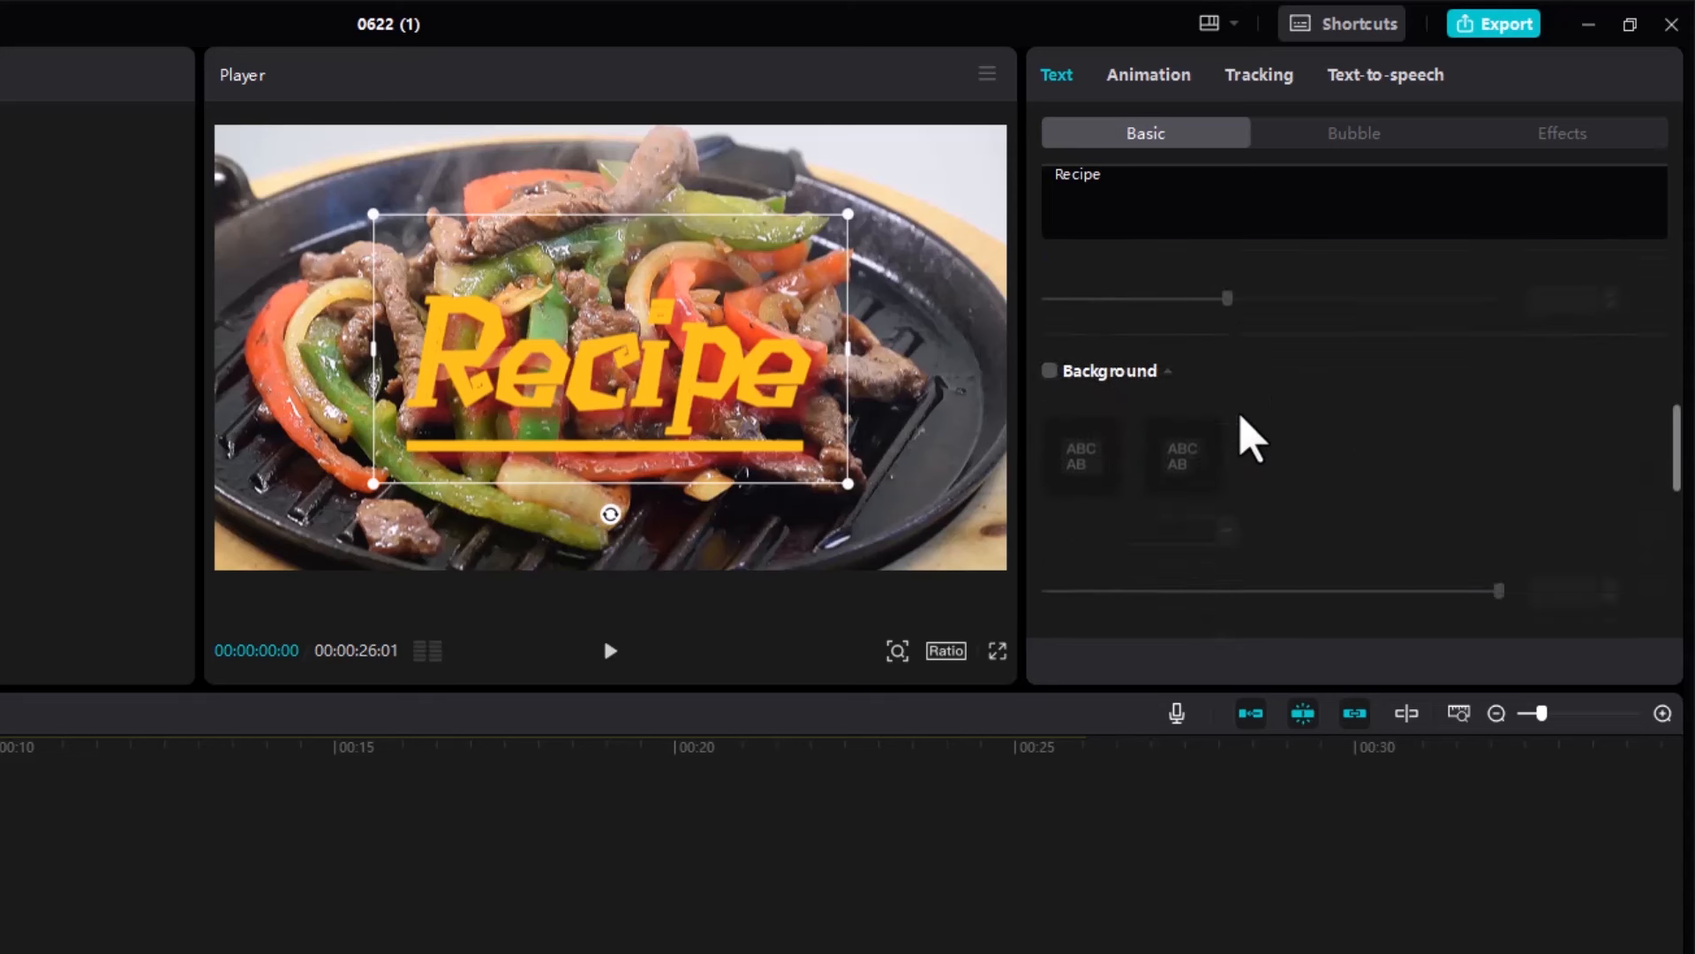
pyautogui.scroll(3, 1275, 435)
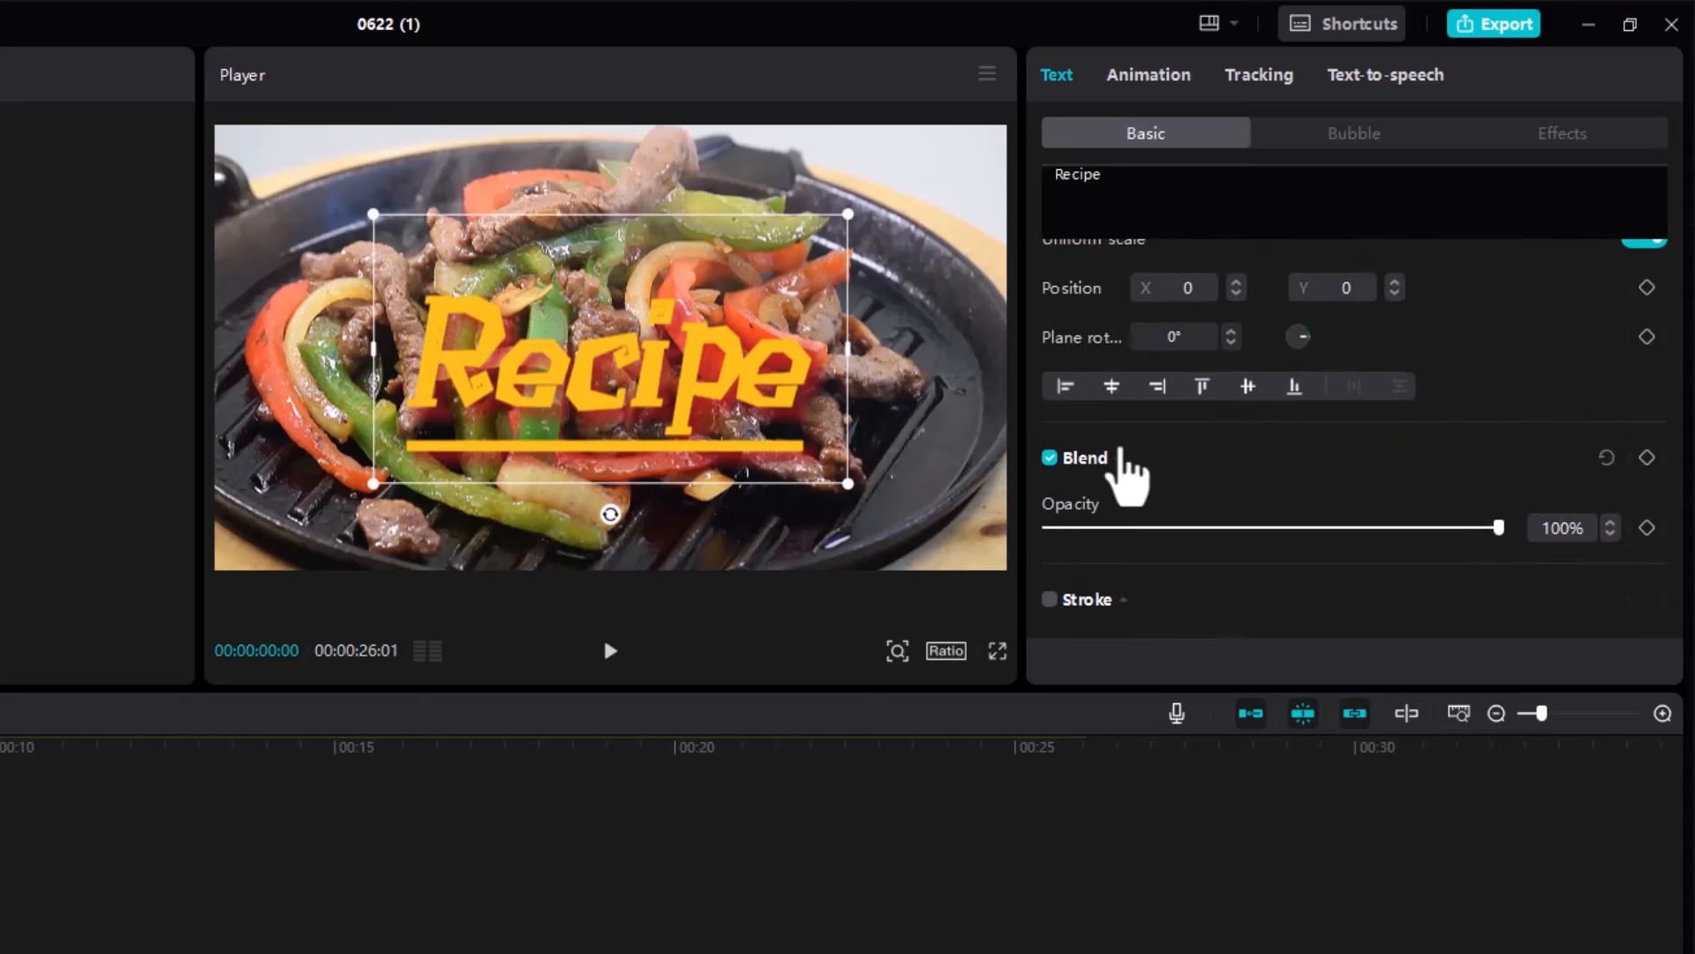
pyautogui.click(1117, 458)
pyautogui.click(1117, 457)
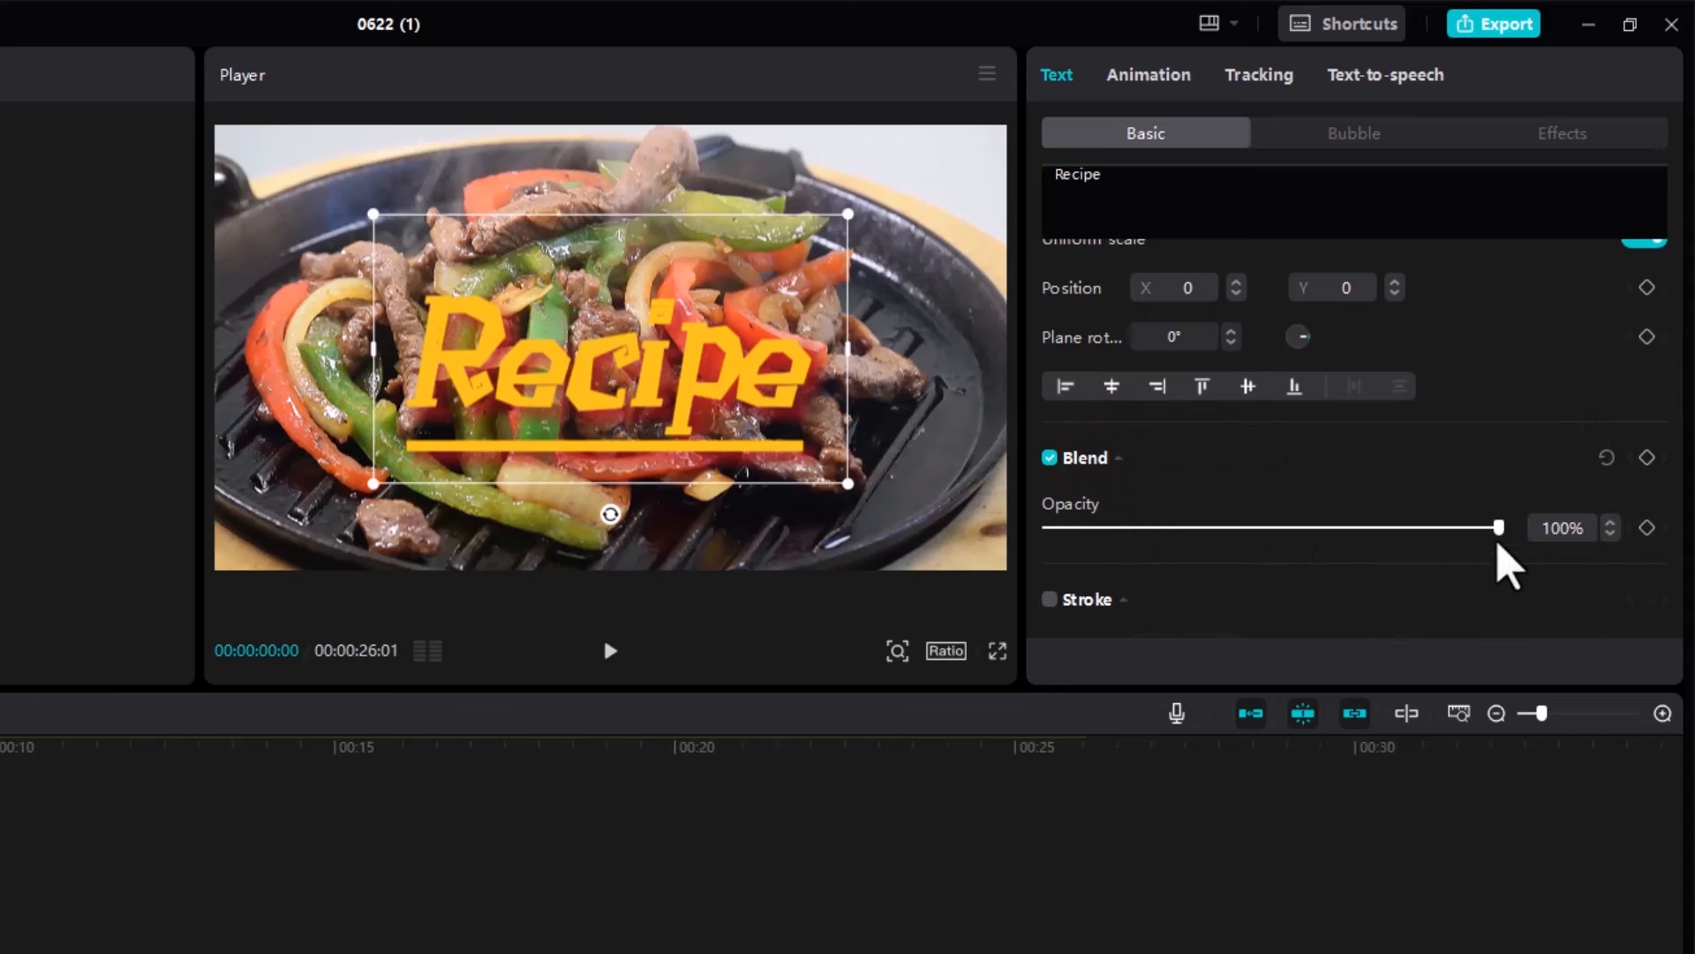
pyautogui.moveTo(1498, 528); pyautogui.dragTo(1528, 618)
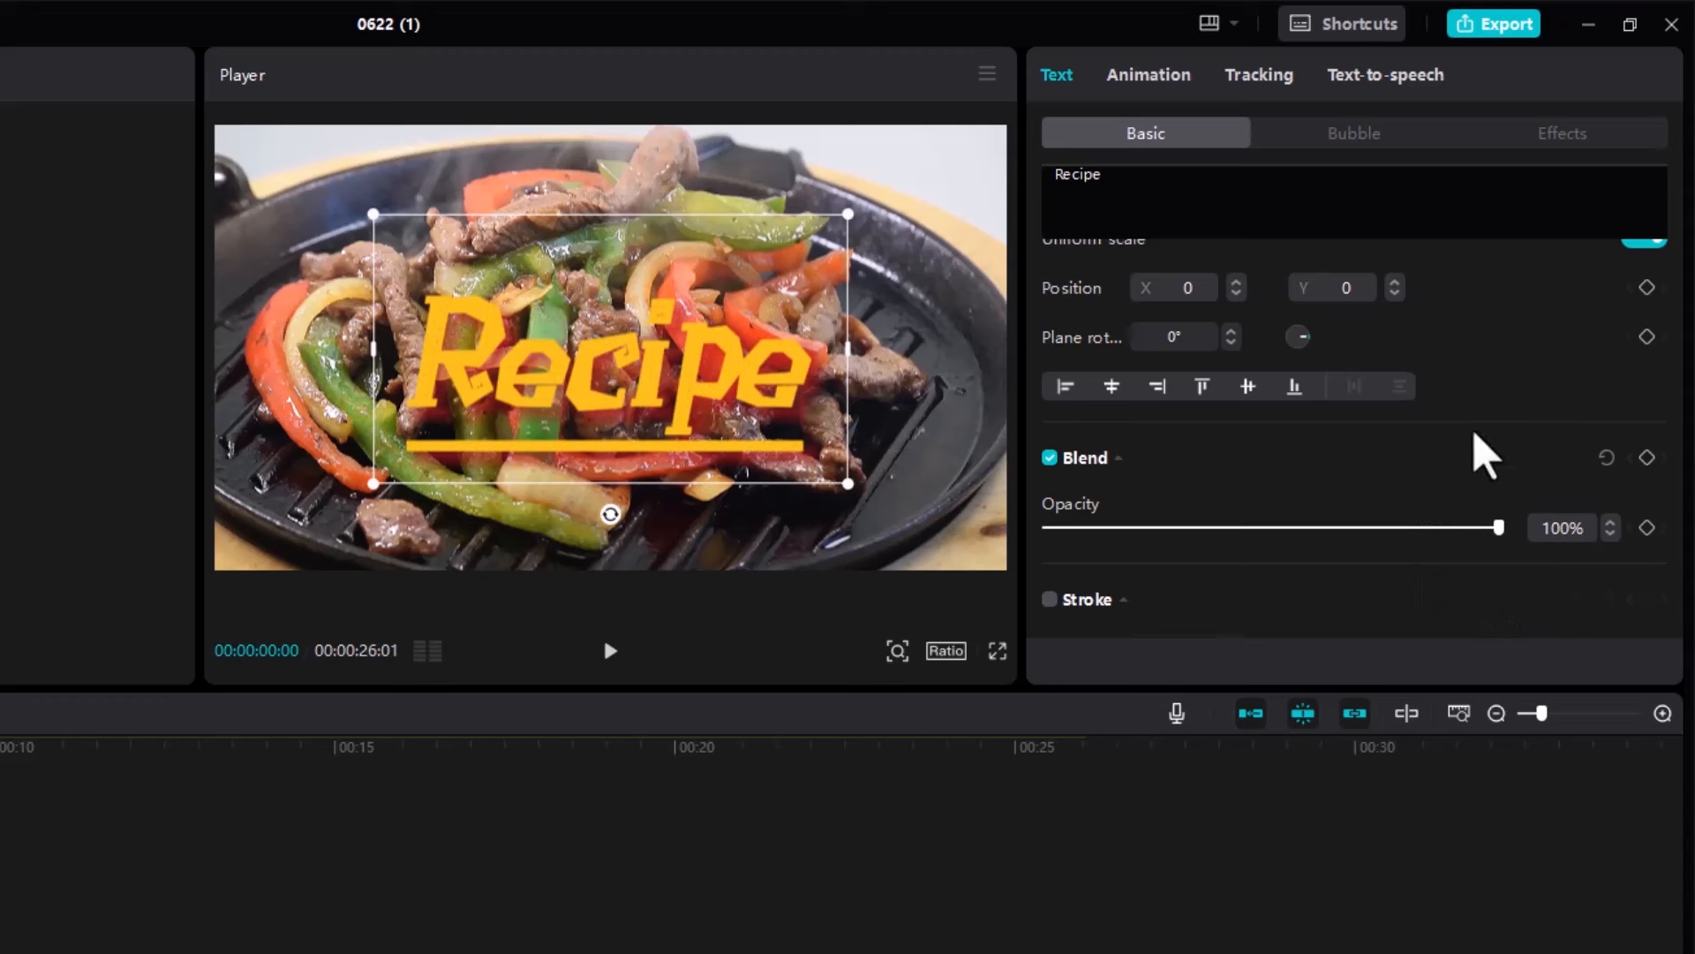
# Enable the title's Stroke, disable it for comparison, and enable it again
pyautogui.scroll(-3, 1479, 450)
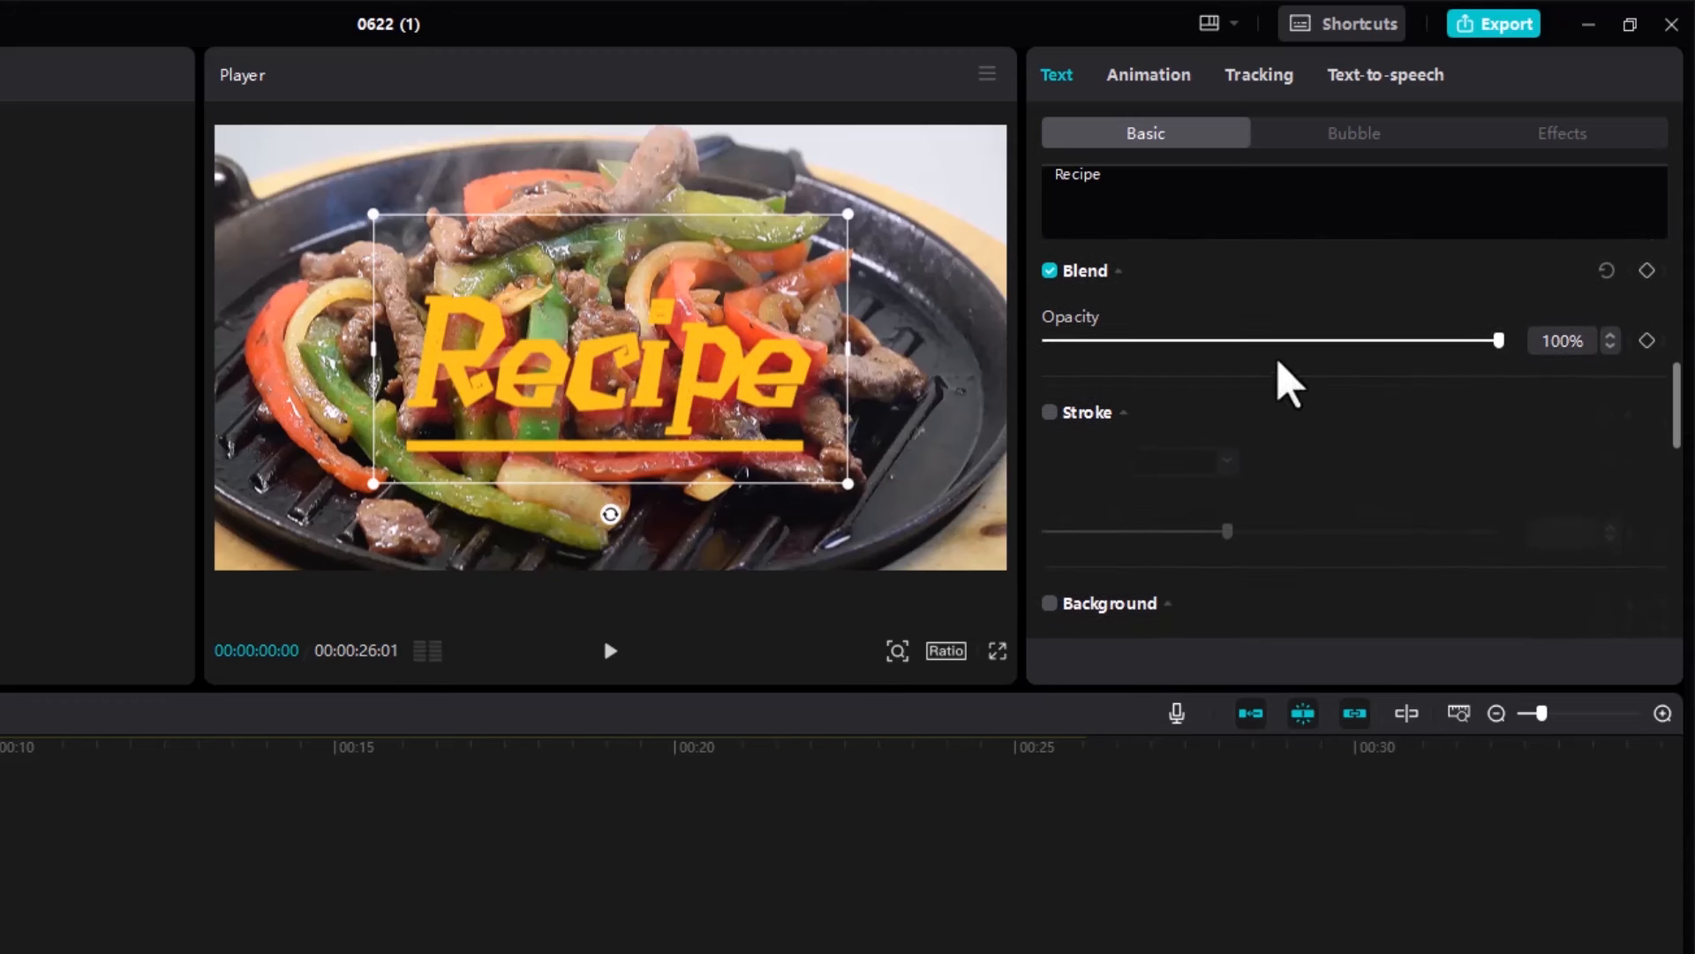
pyautogui.click(1049, 412)
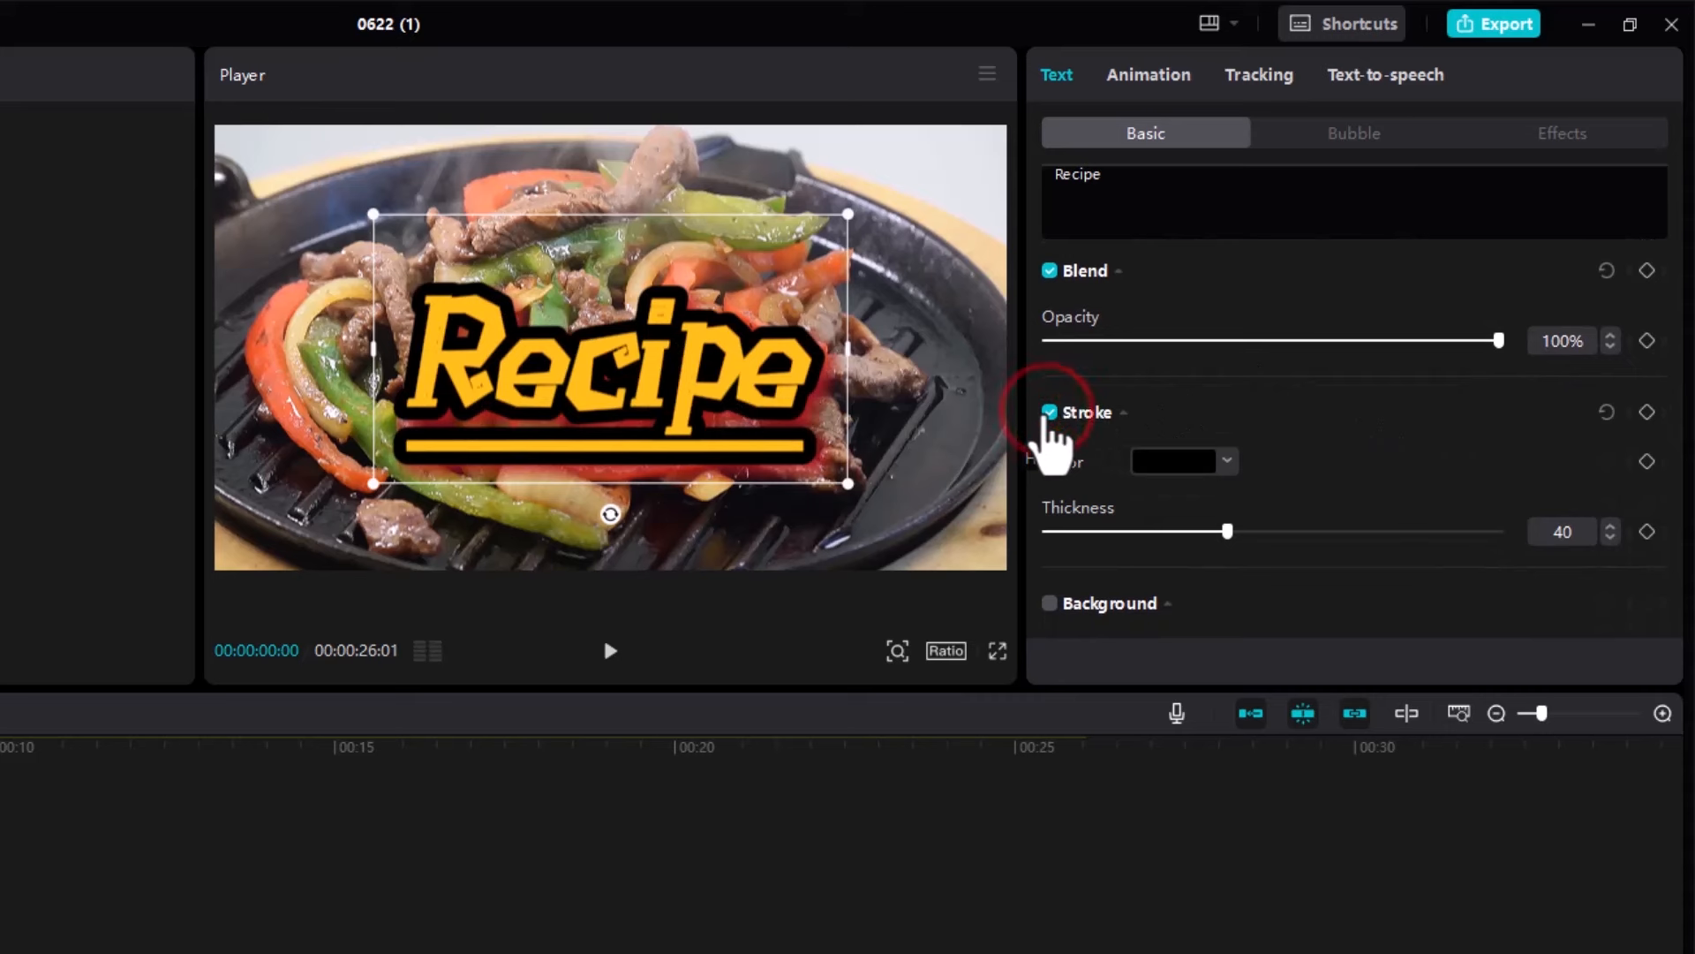
pyautogui.click(1049, 412)
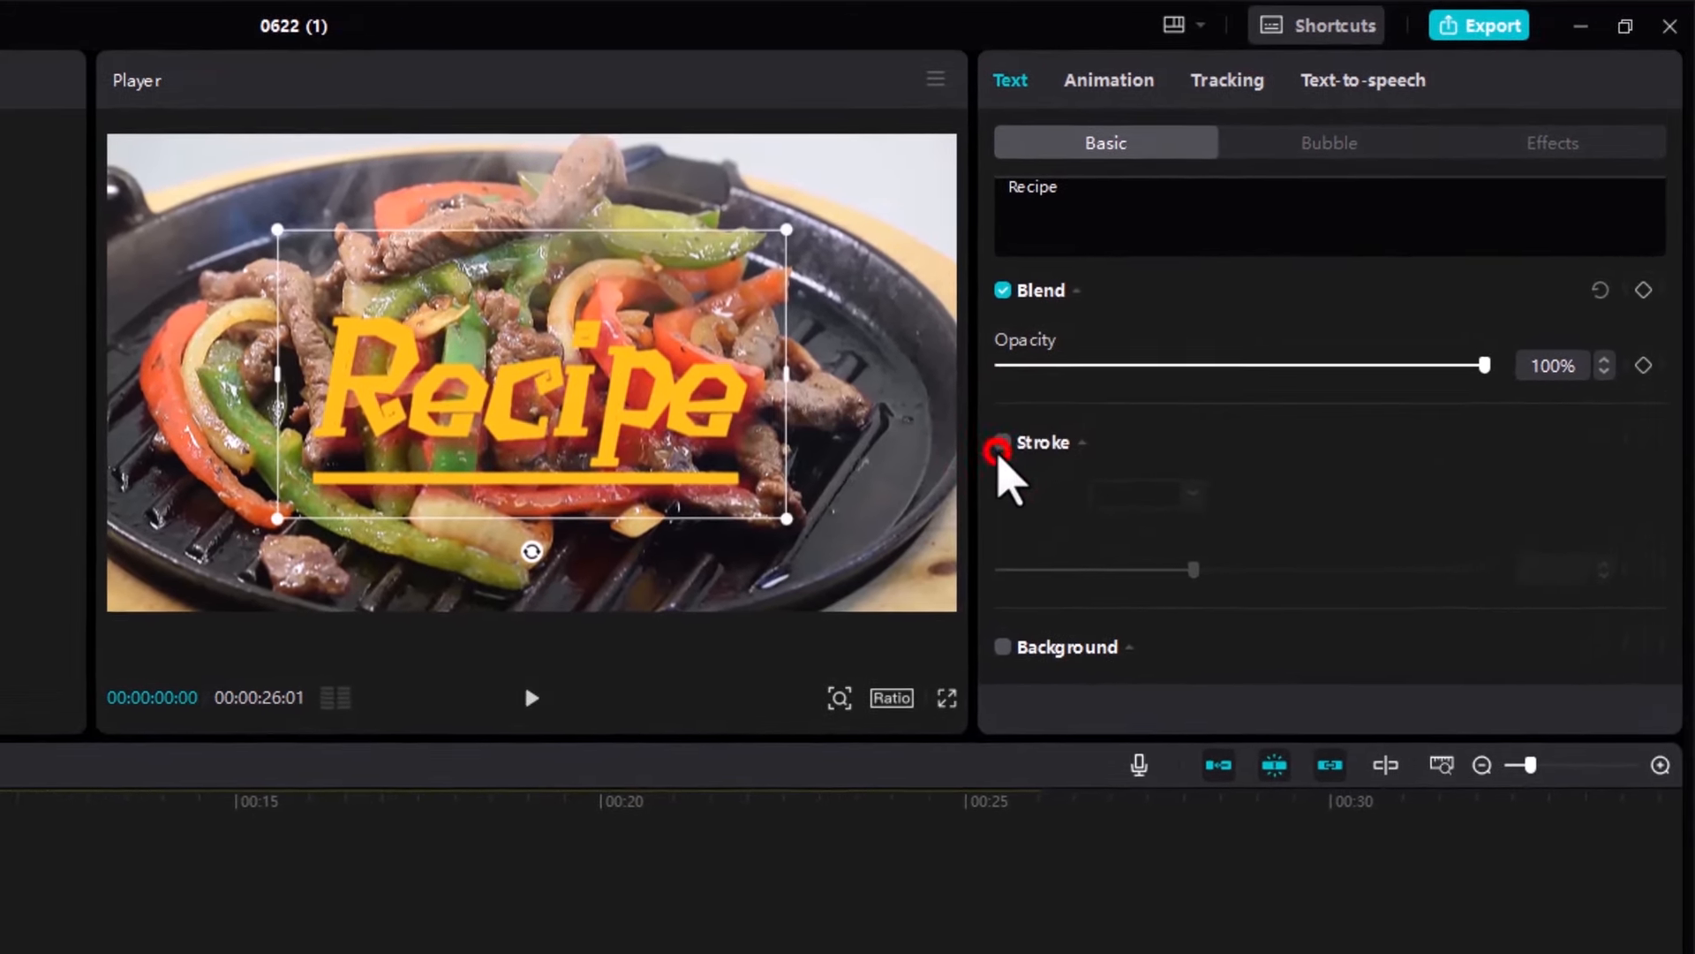
pyautogui.click(1002, 445)
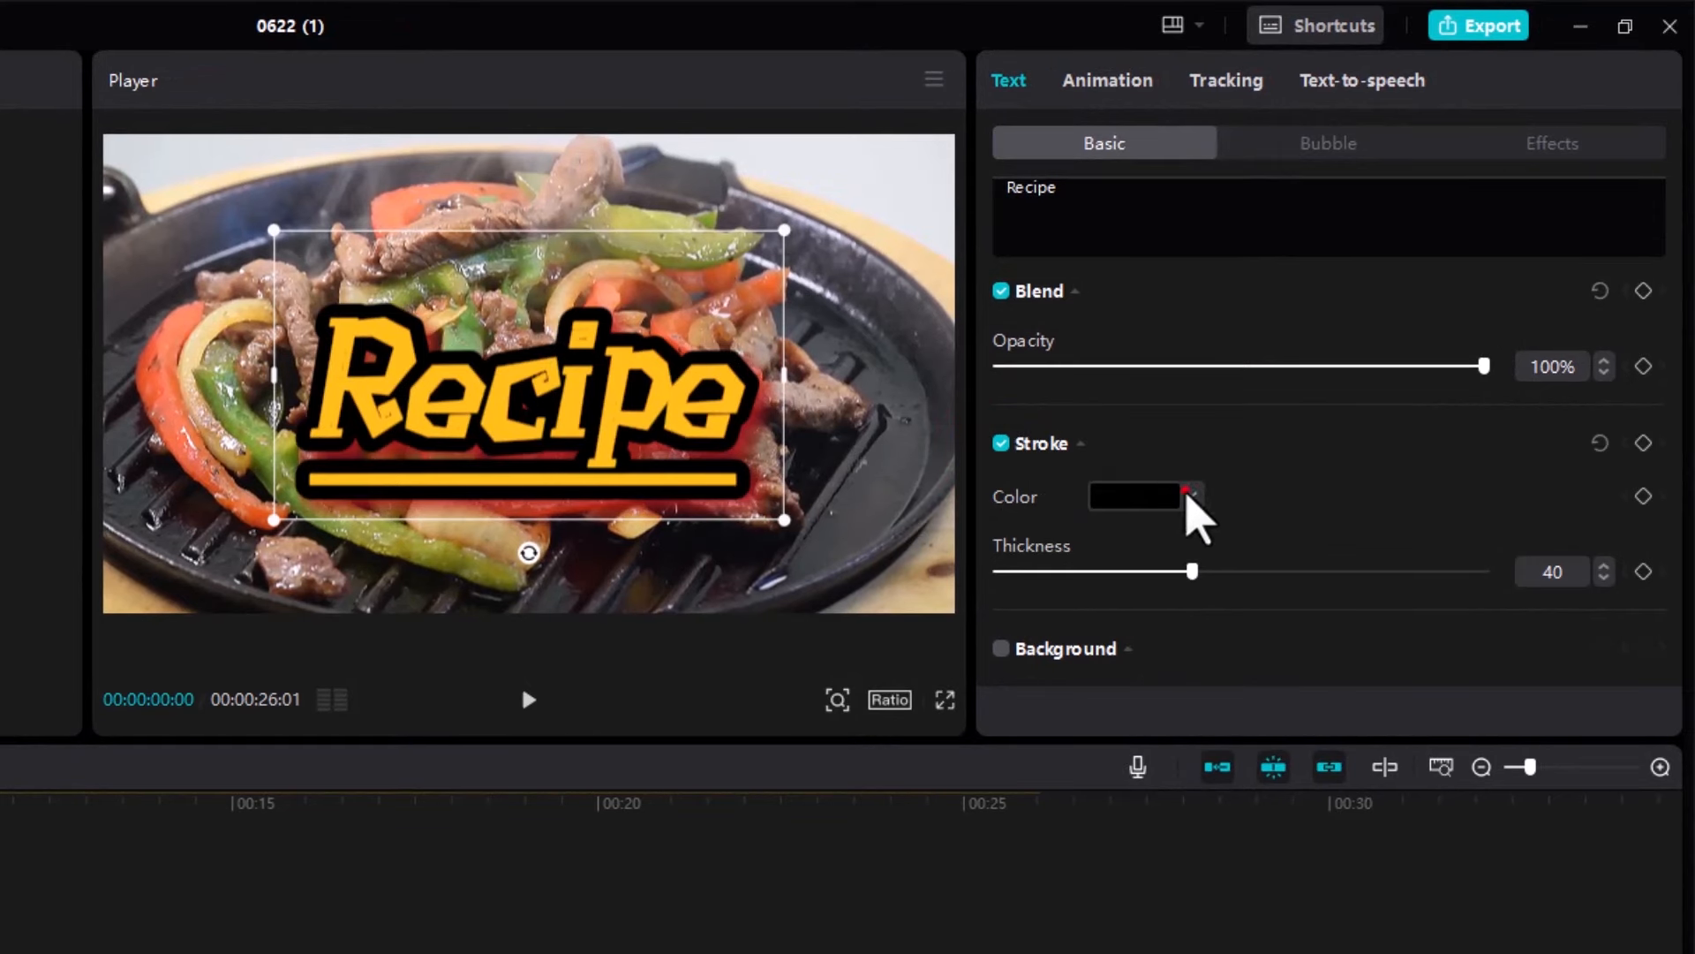
# Try pink, orange and yellow swatches for the title's stroke color, and choose the blue 0090FF
pyautogui.click(1188, 492)
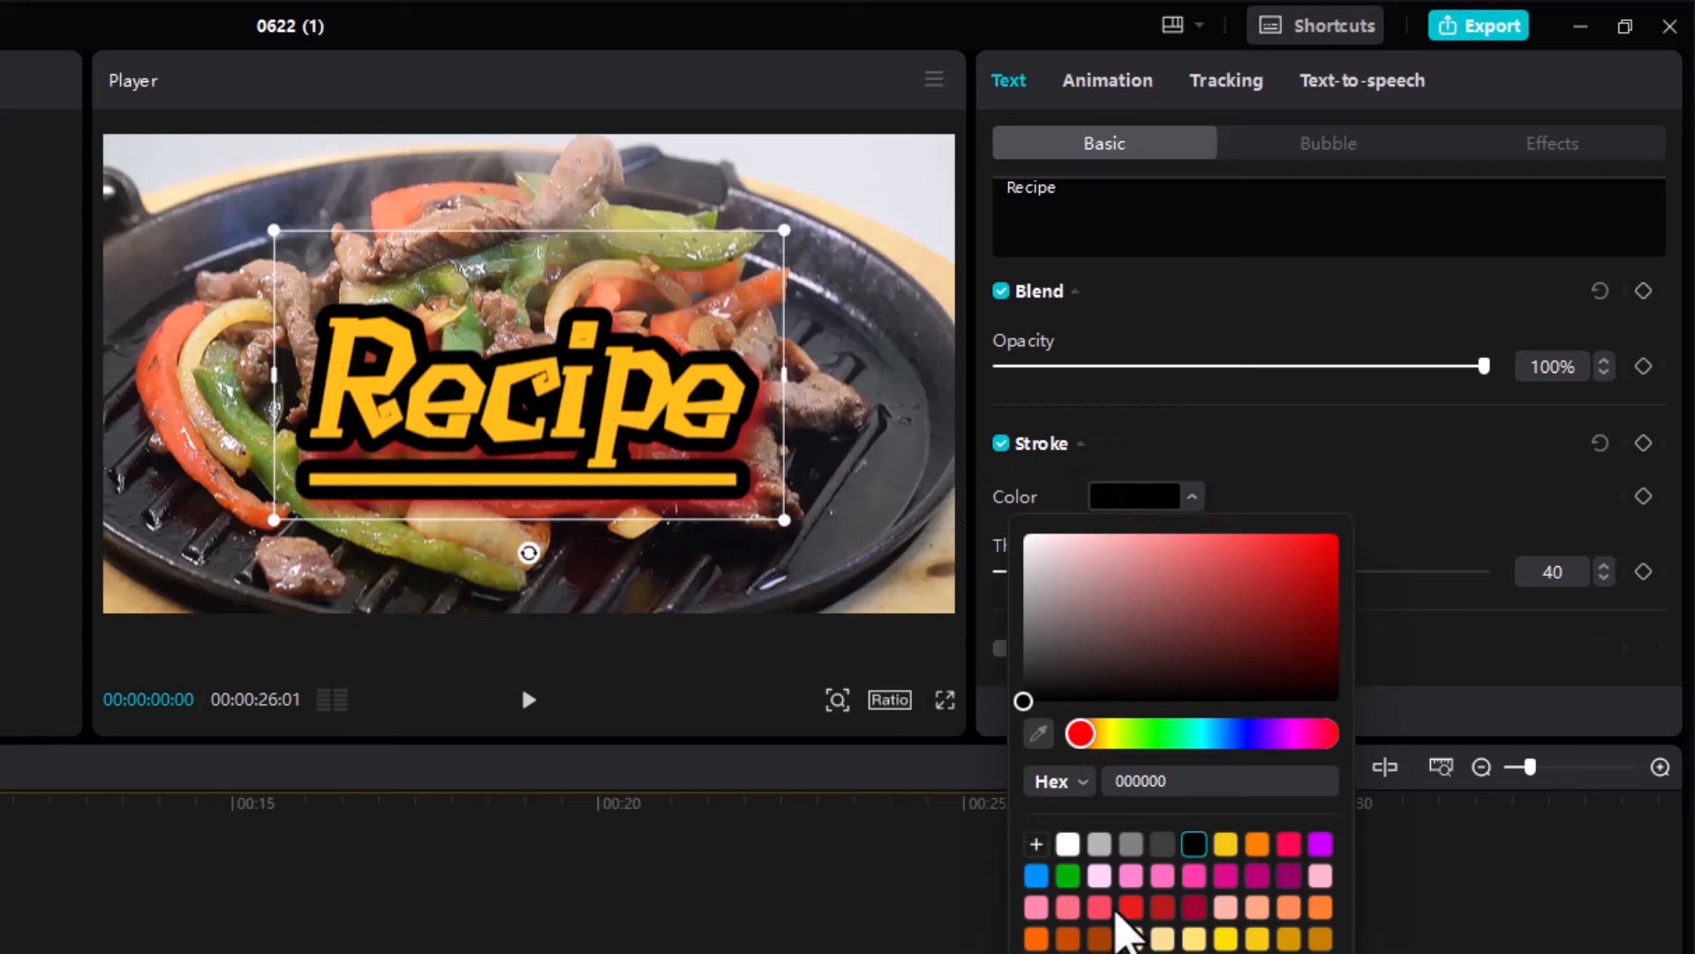
pyautogui.click(1131, 875)
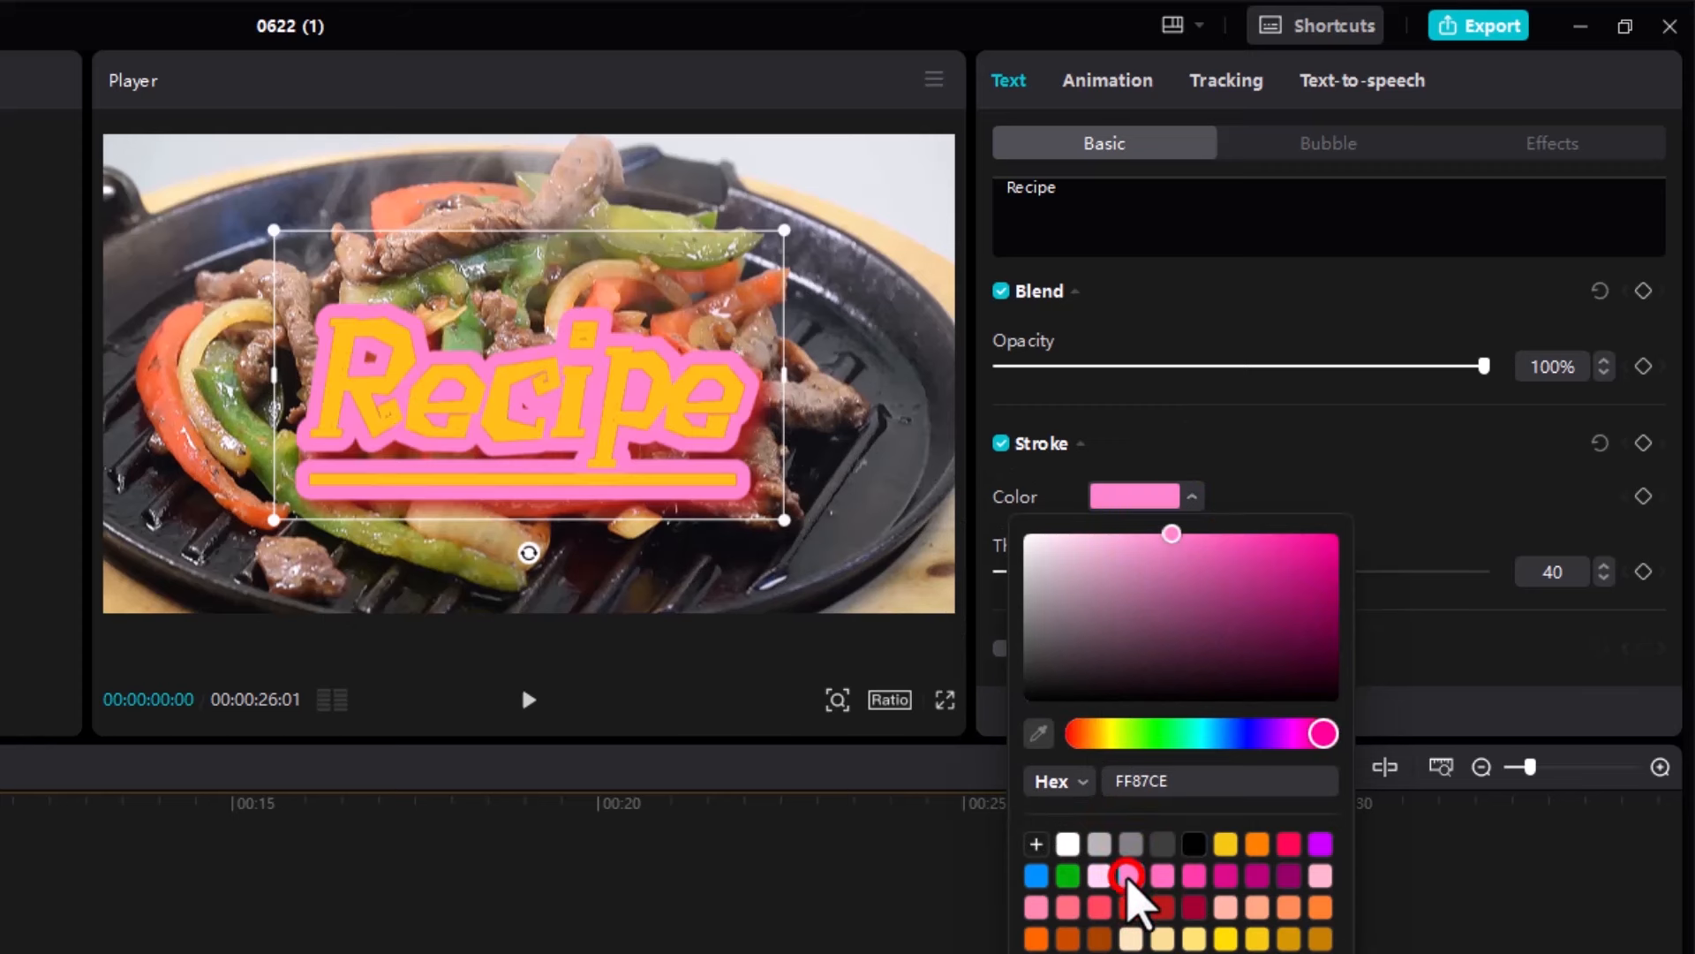
pyautogui.click(1259, 877)
pyautogui.click(1289, 906)
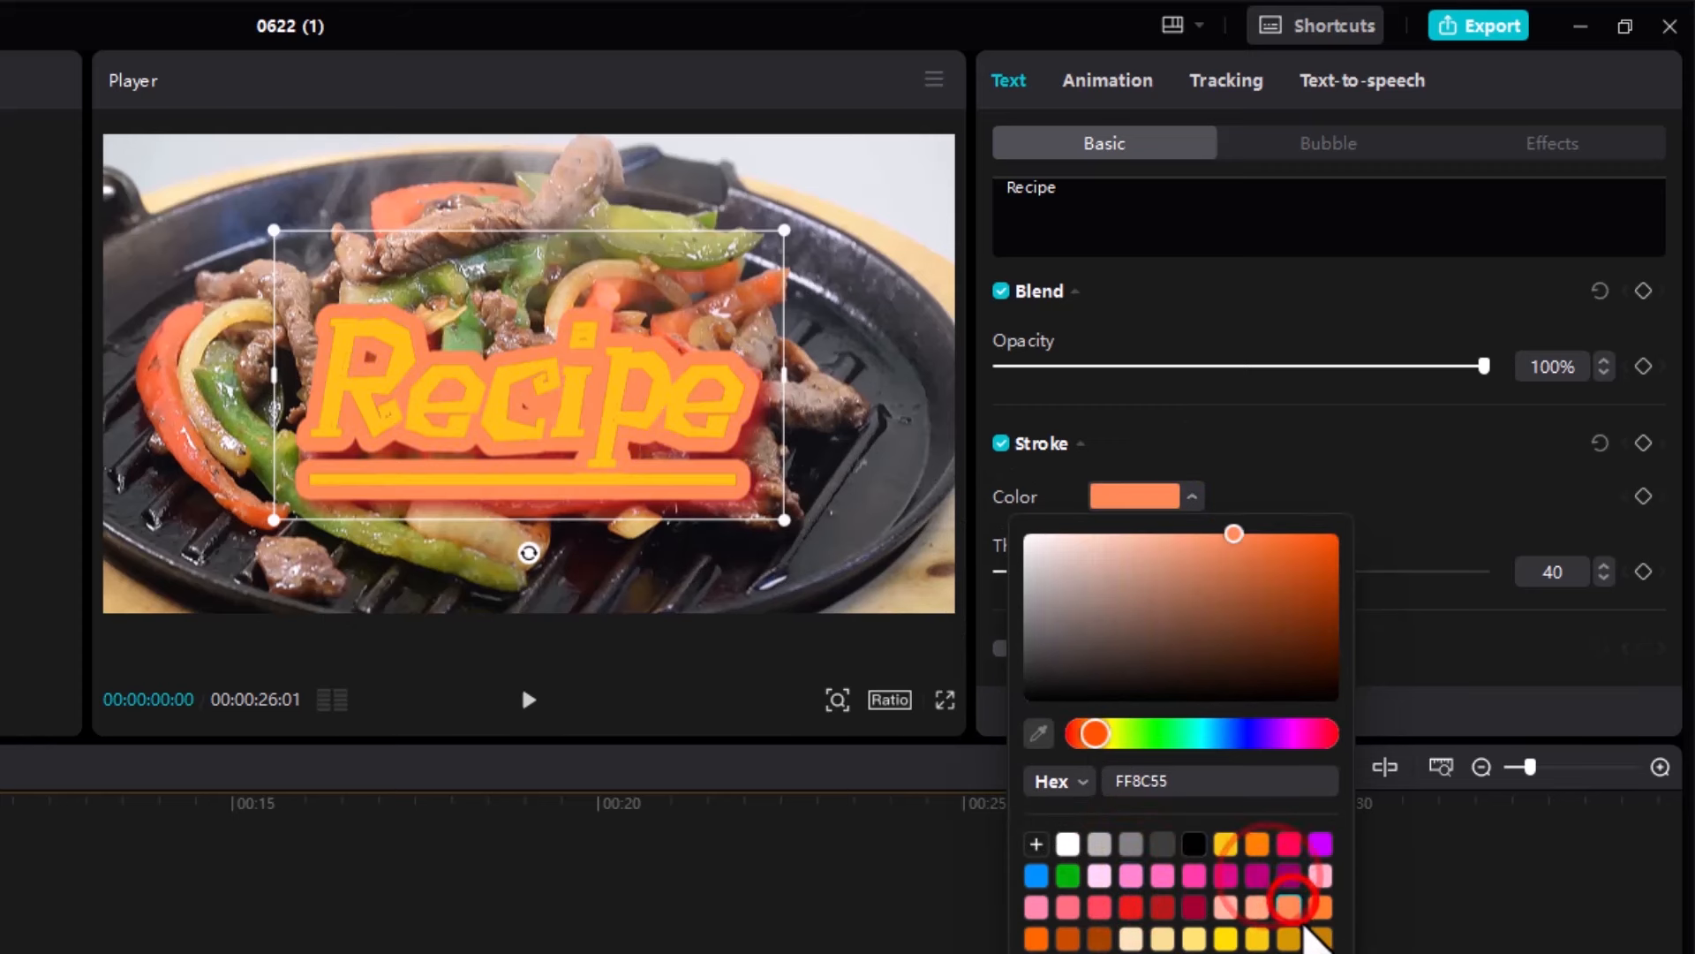
pyautogui.click(1319, 938)
pyautogui.click(1256, 939)
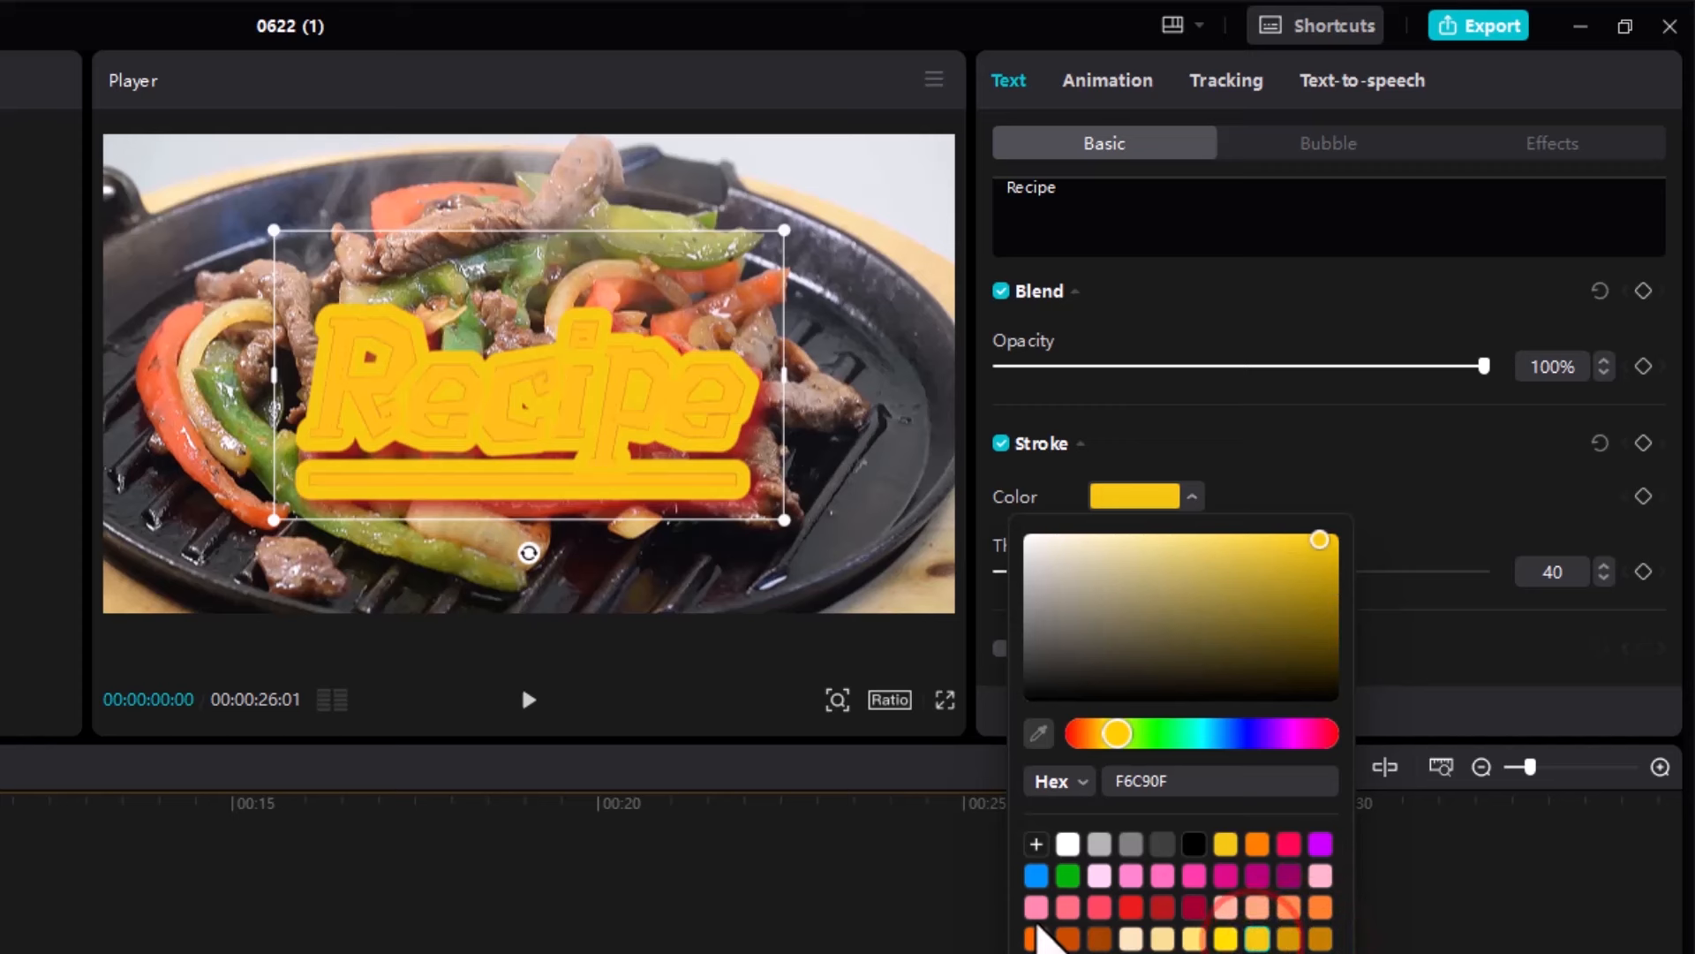
pyautogui.click(1036, 907)
pyautogui.click(1038, 875)
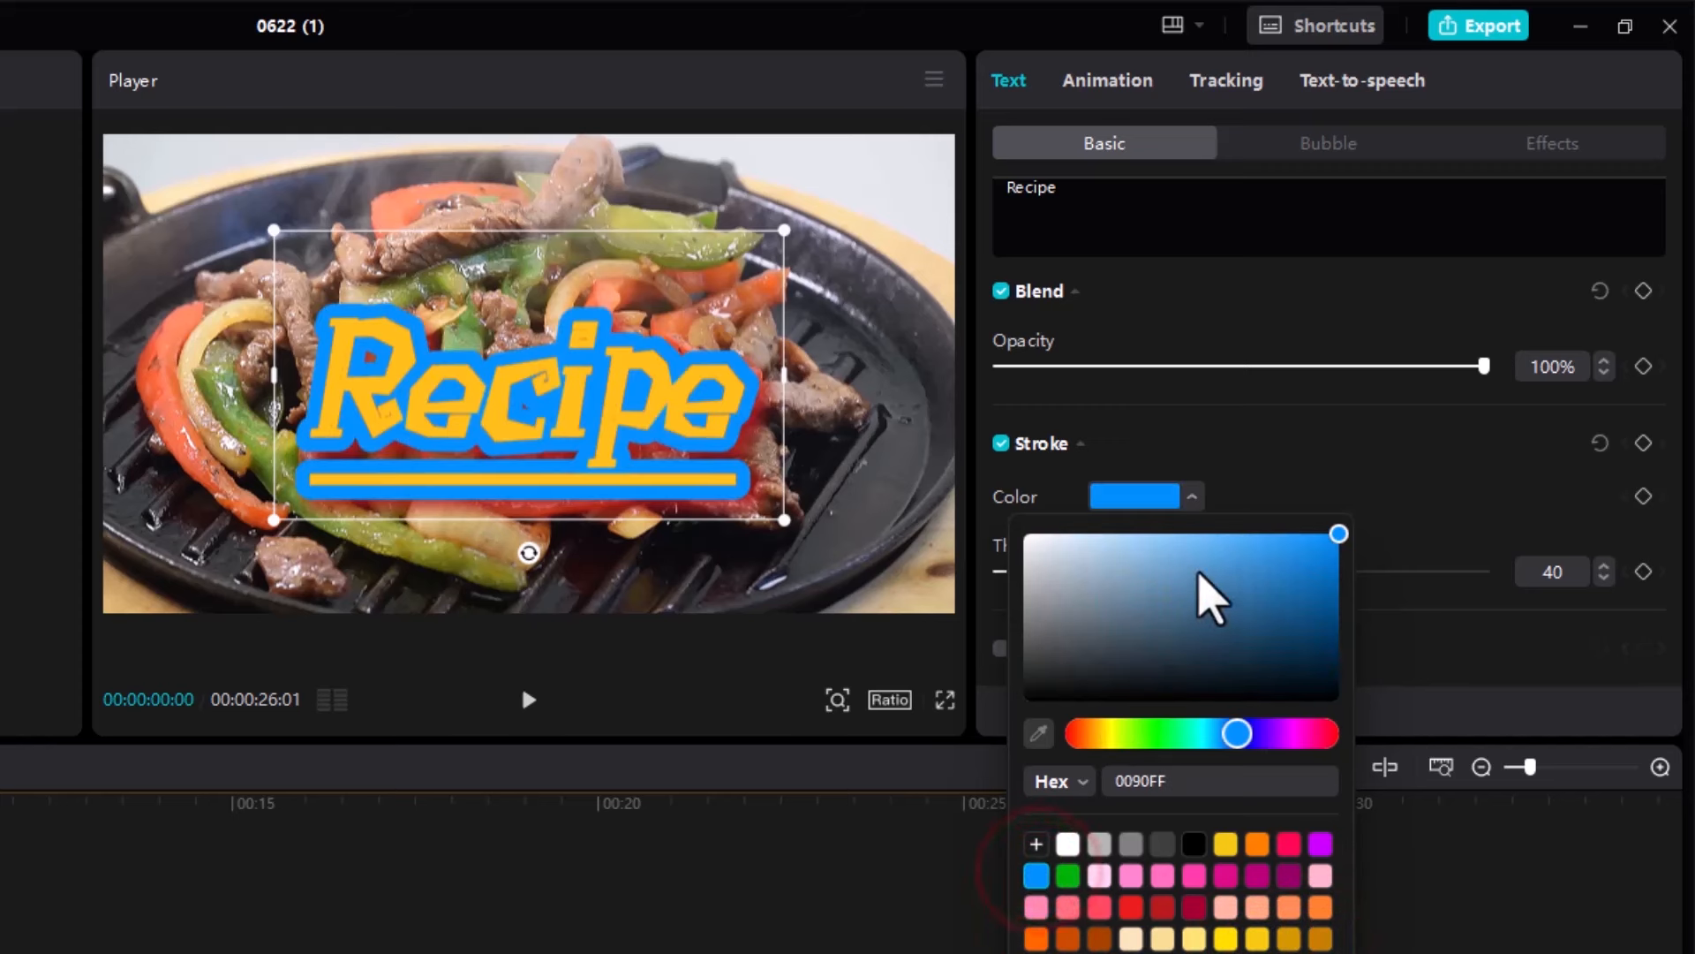
# Change the stroke color to a muted medium-blue shade and set the stroke thickness to 20
pyautogui.click(1249, 590)
pyautogui.click(1265, 573)
pyautogui.click(1245, 607)
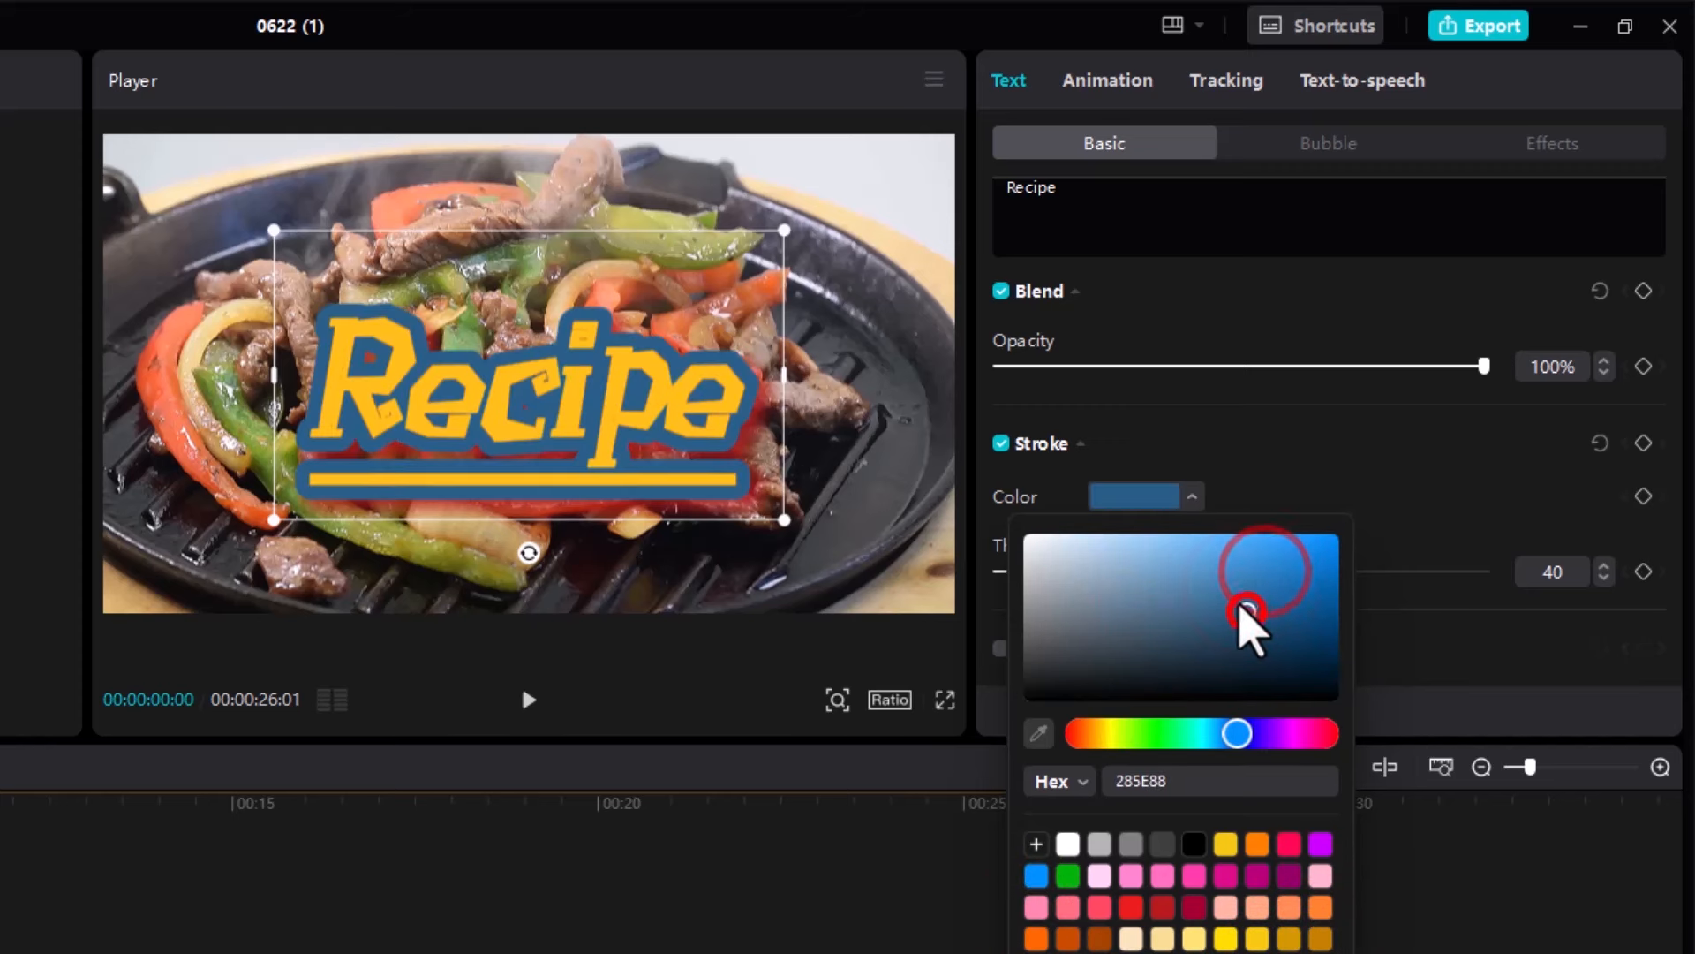
pyautogui.click(1223, 589)
pyautogui.click(1194, 494)
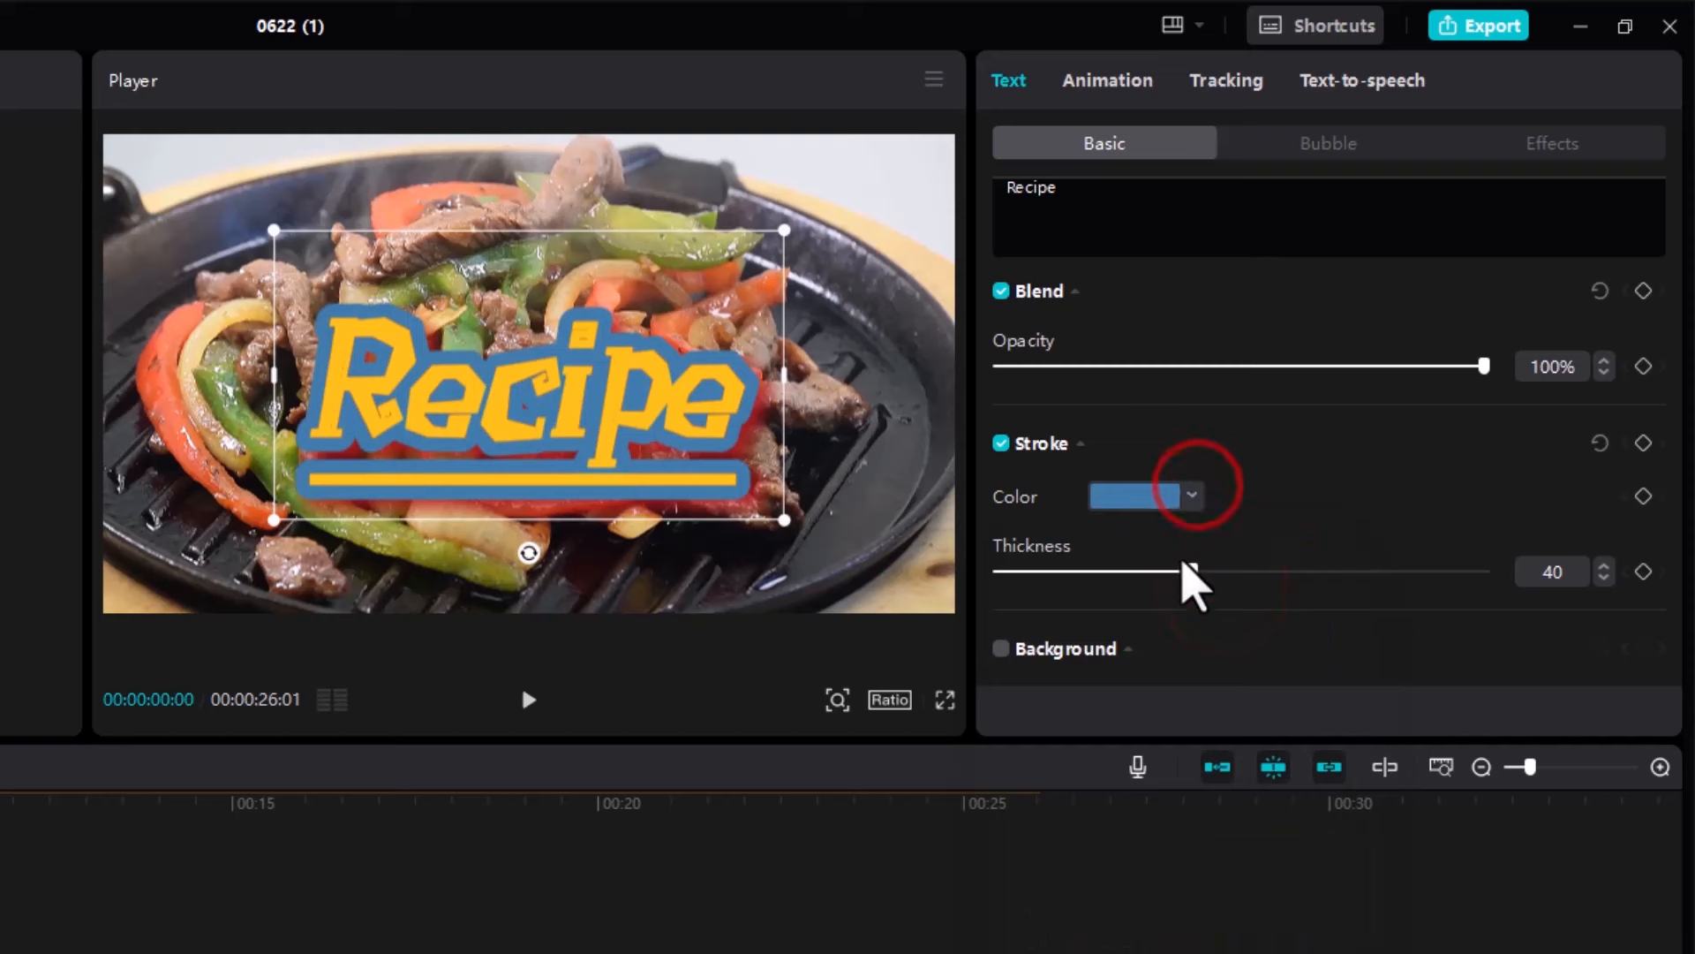
pyautogui.moveTo(1189, 571); pyautogui.dragTo(1088, 632)
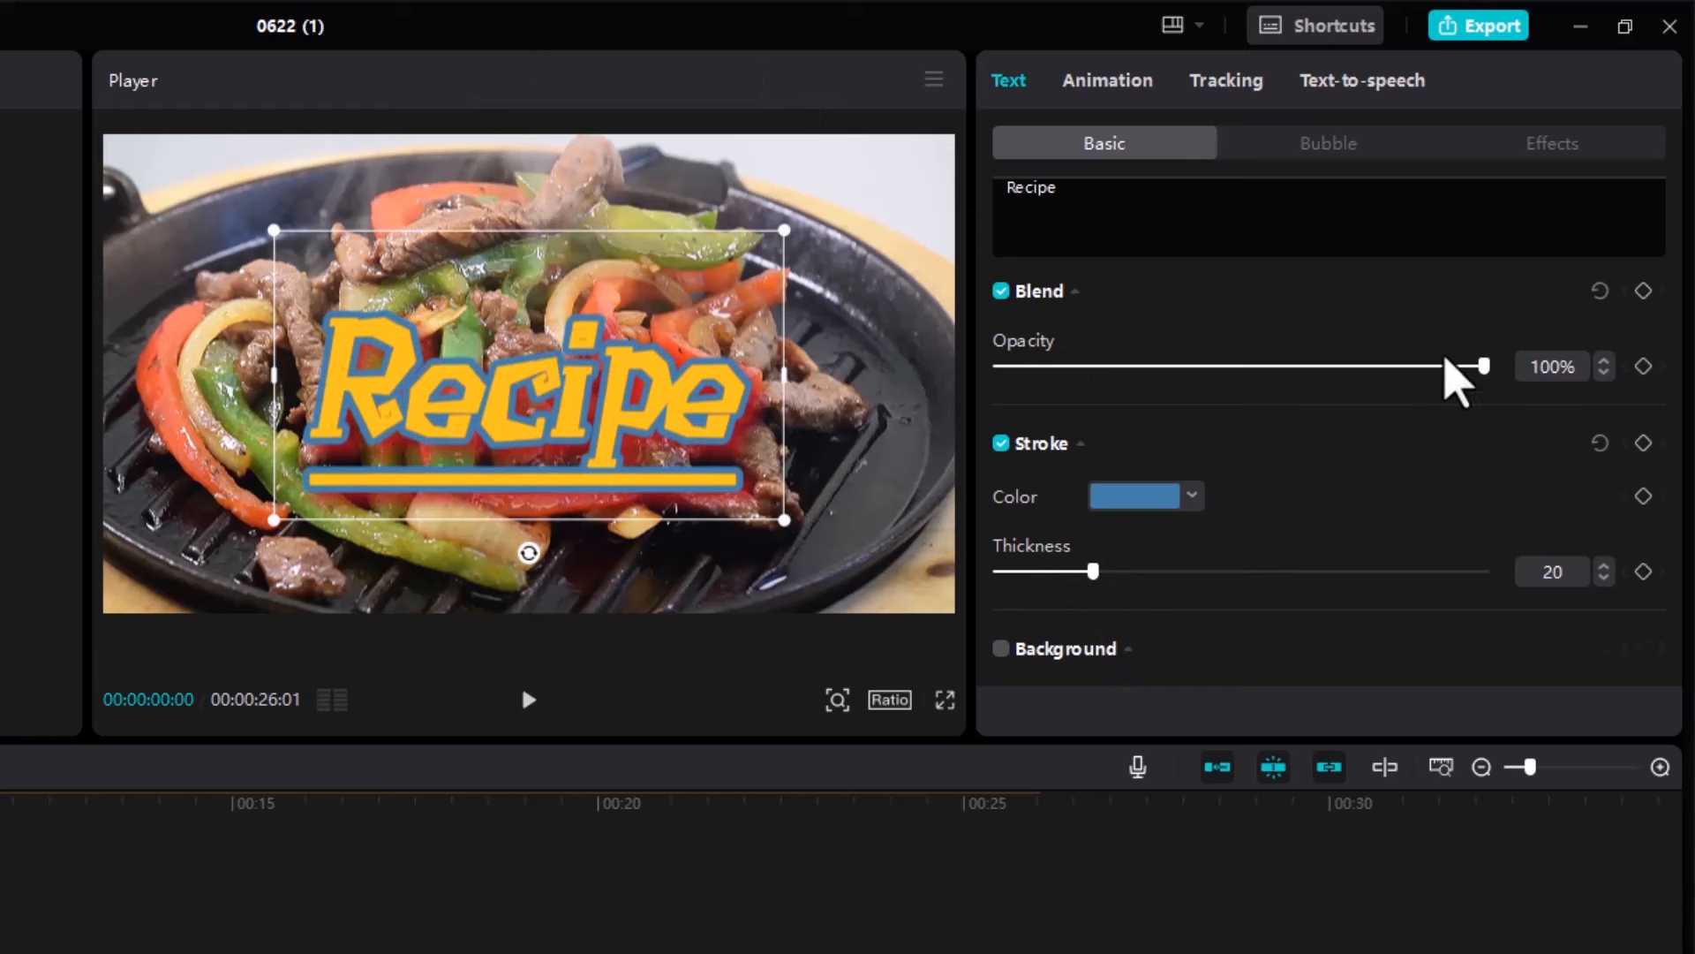
# Enable the title's Background, try the second background style, and keep the first one
pyautogui.scroll(-3, 1395, 388)
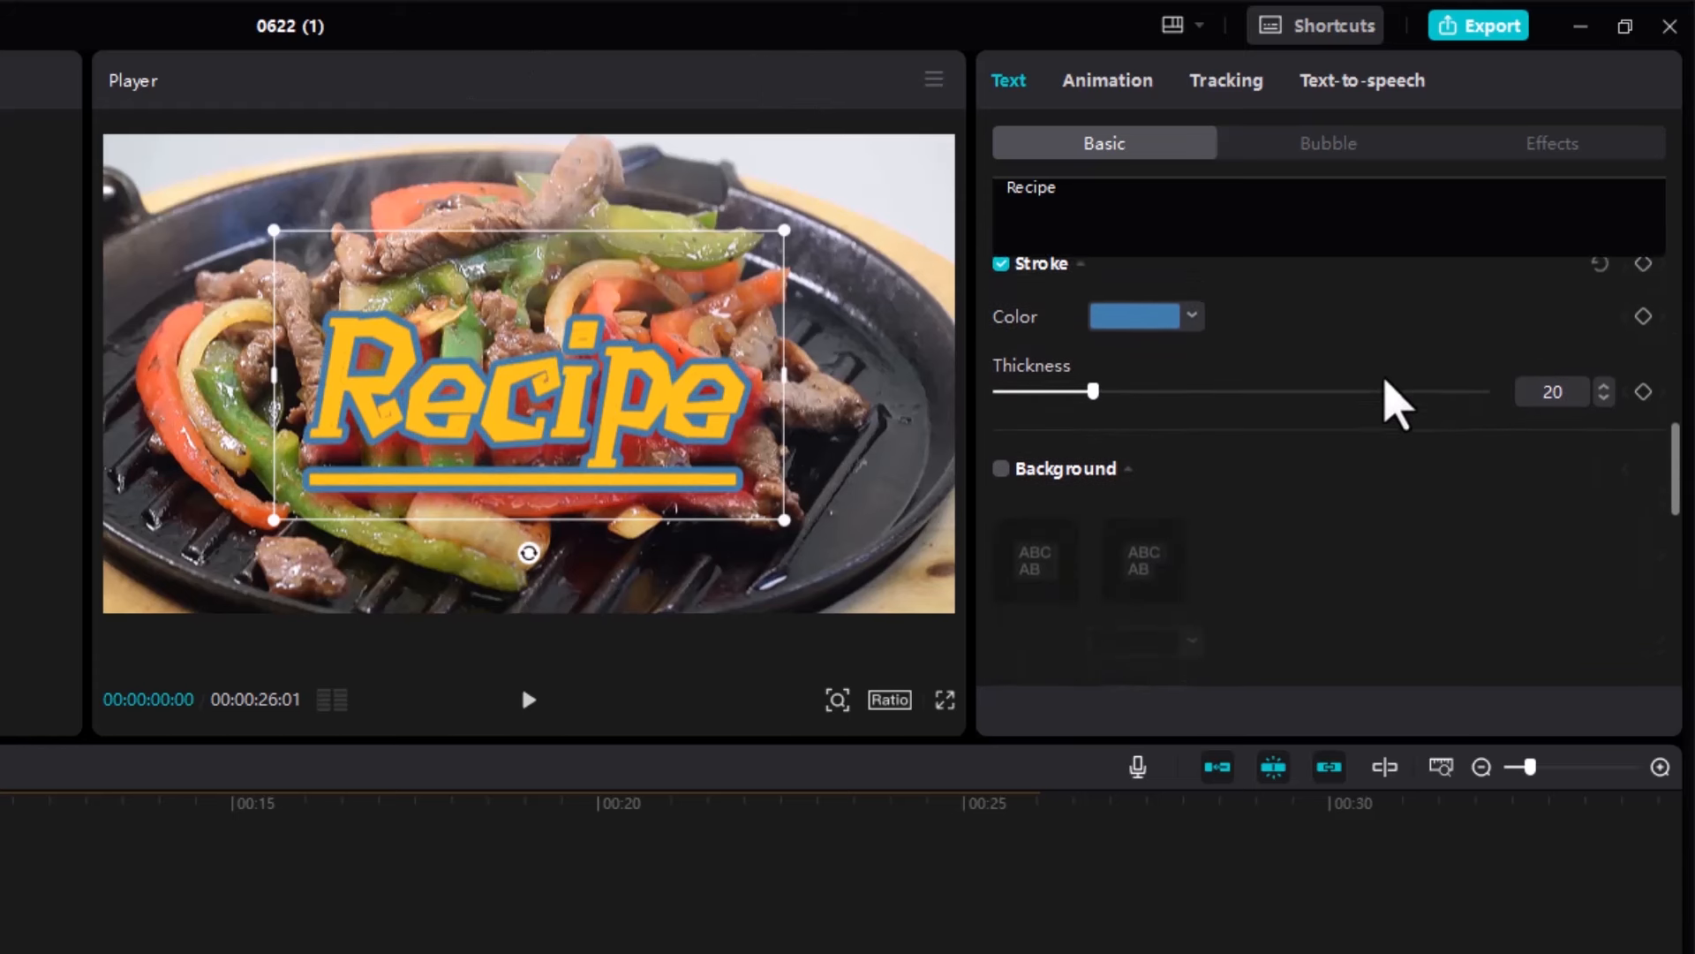
pyautogui.scroll(-2, 1384, 382)
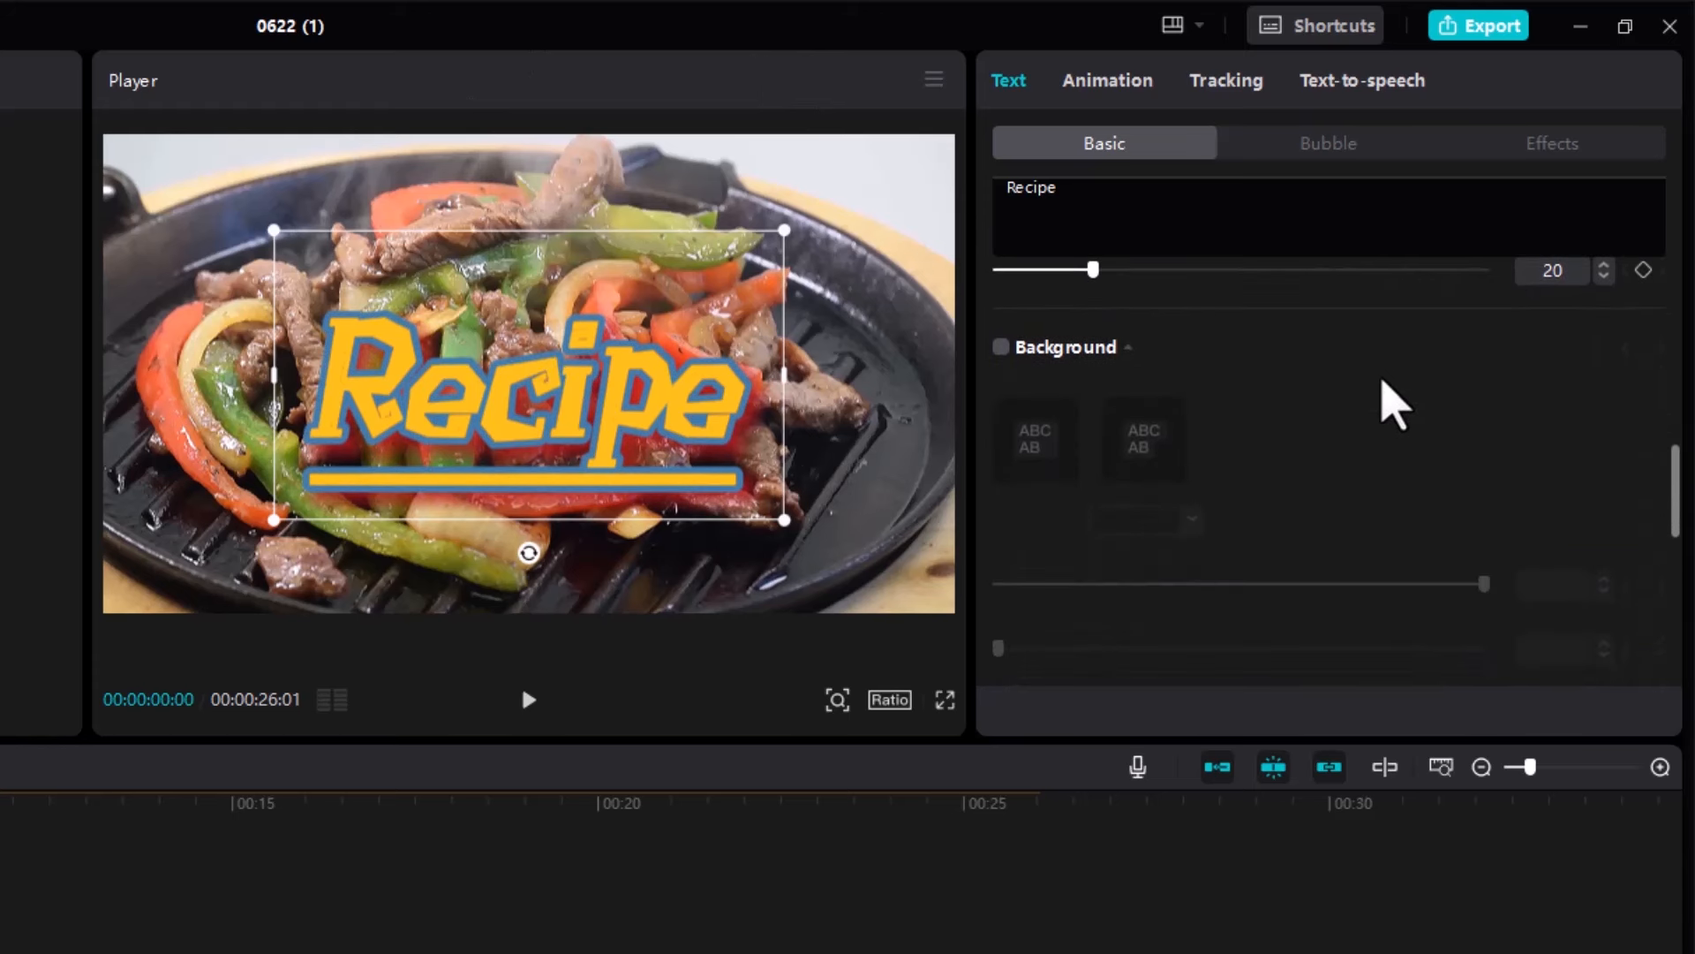
pyautogui.click(1001, 347)
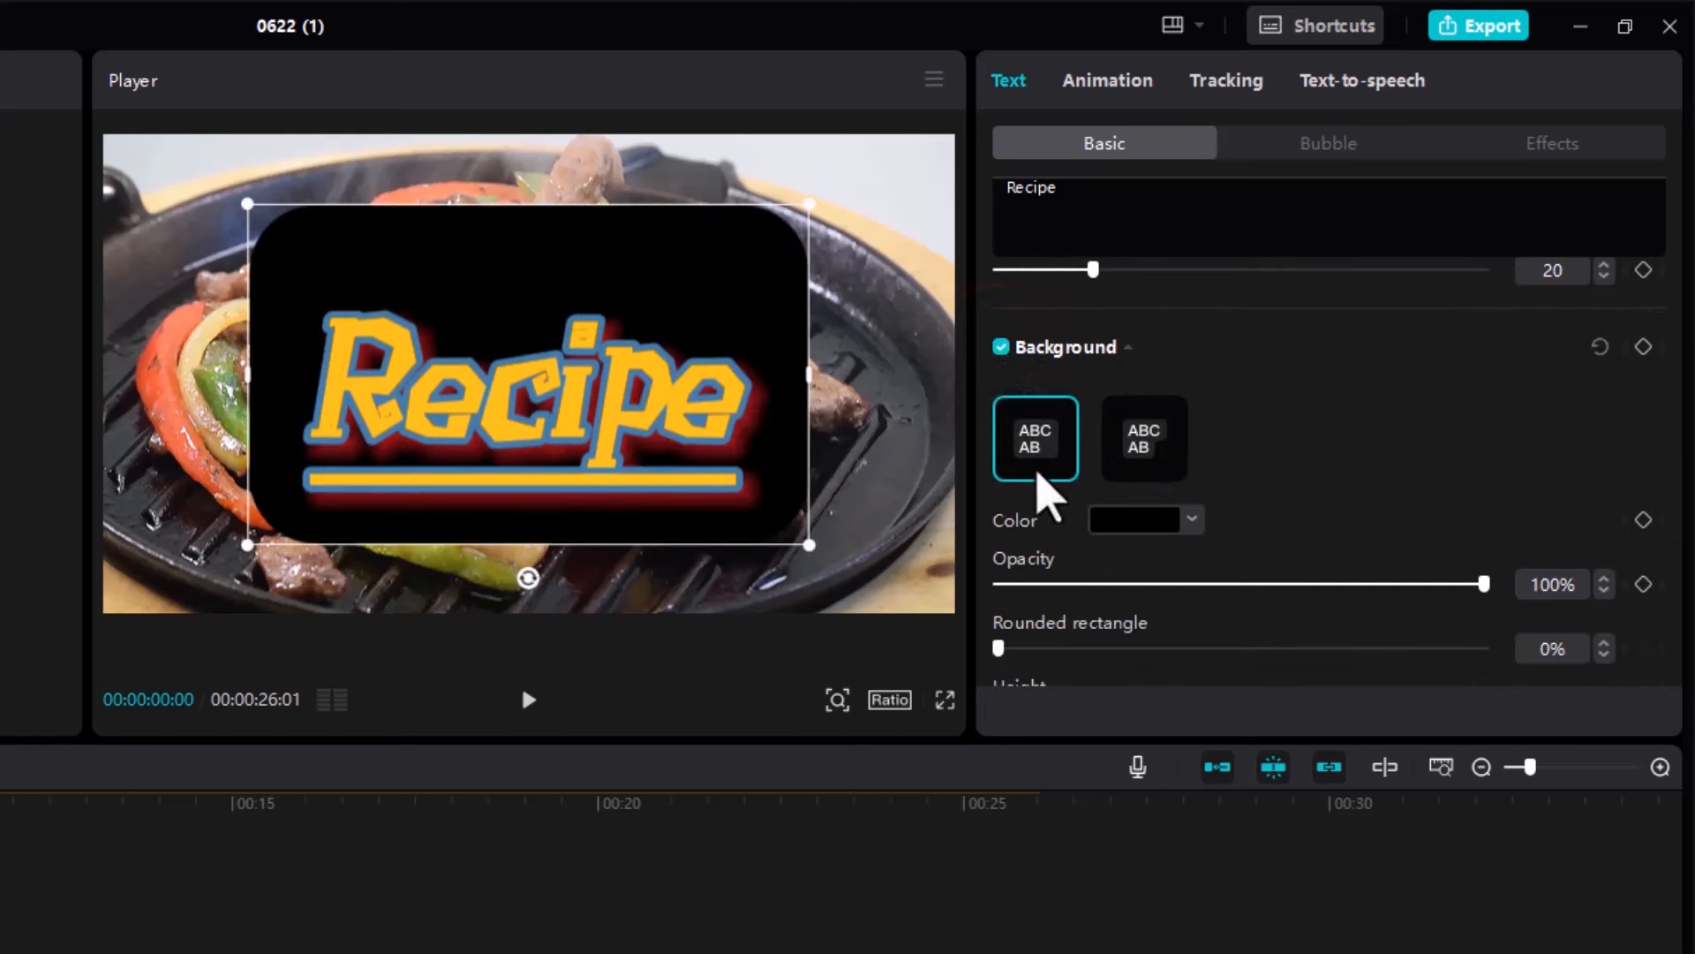
pyautogui.click(1141, 446)
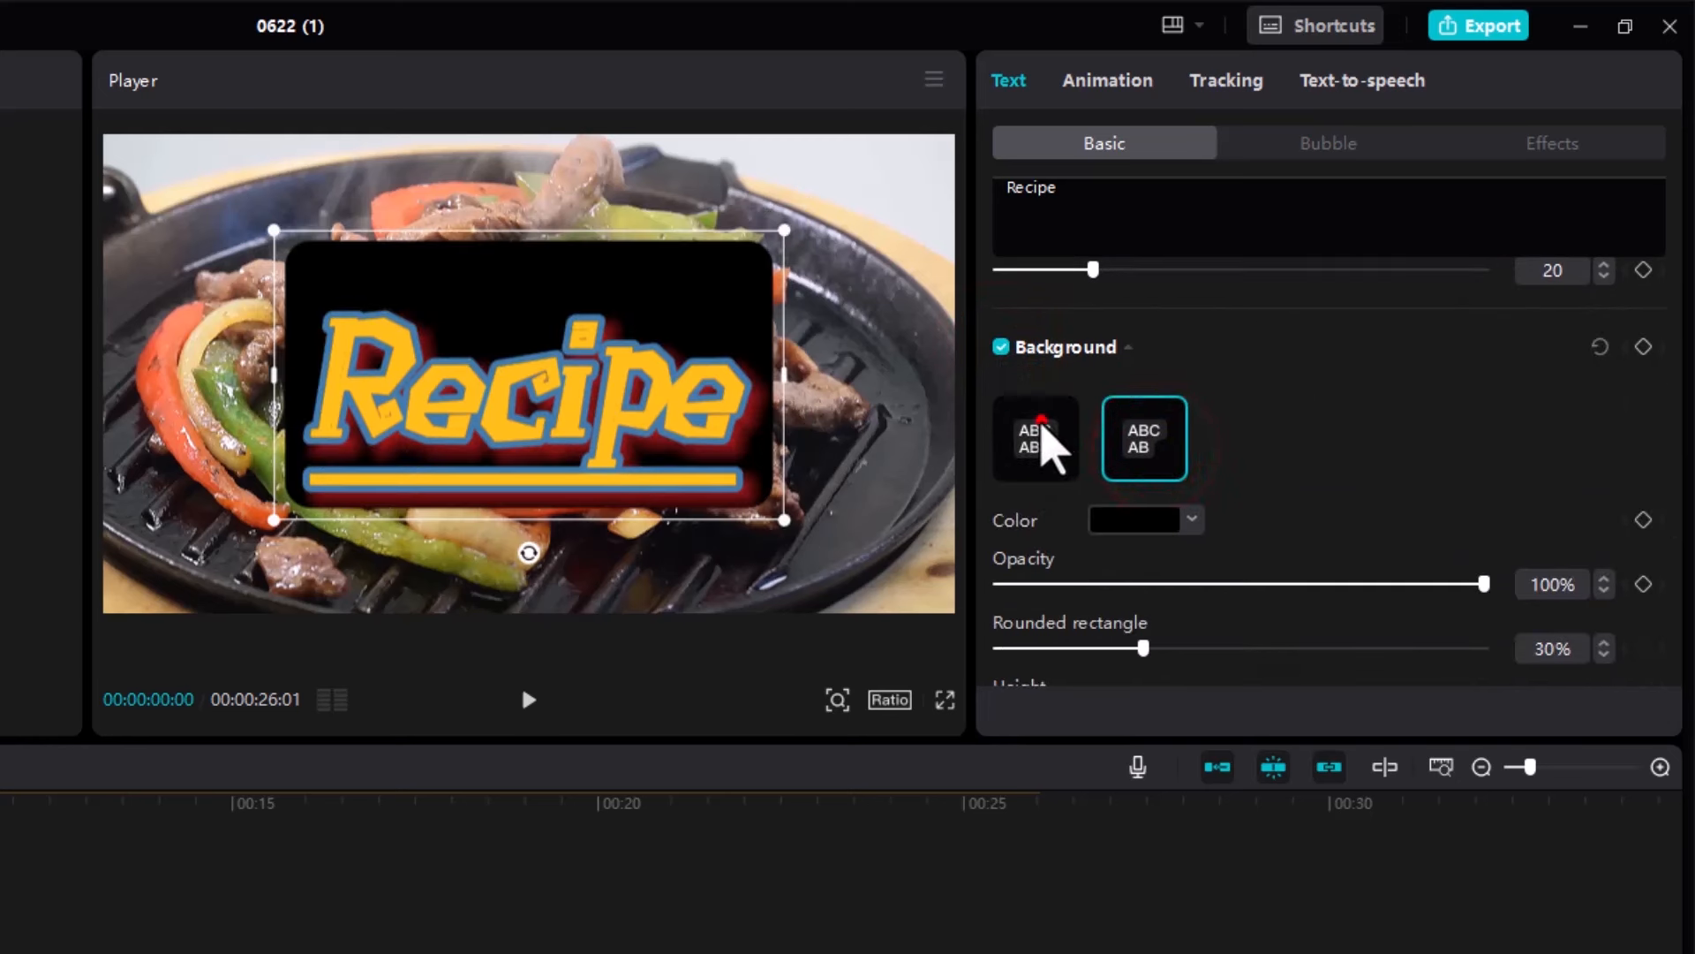
pyautogui.click(1041, 426)
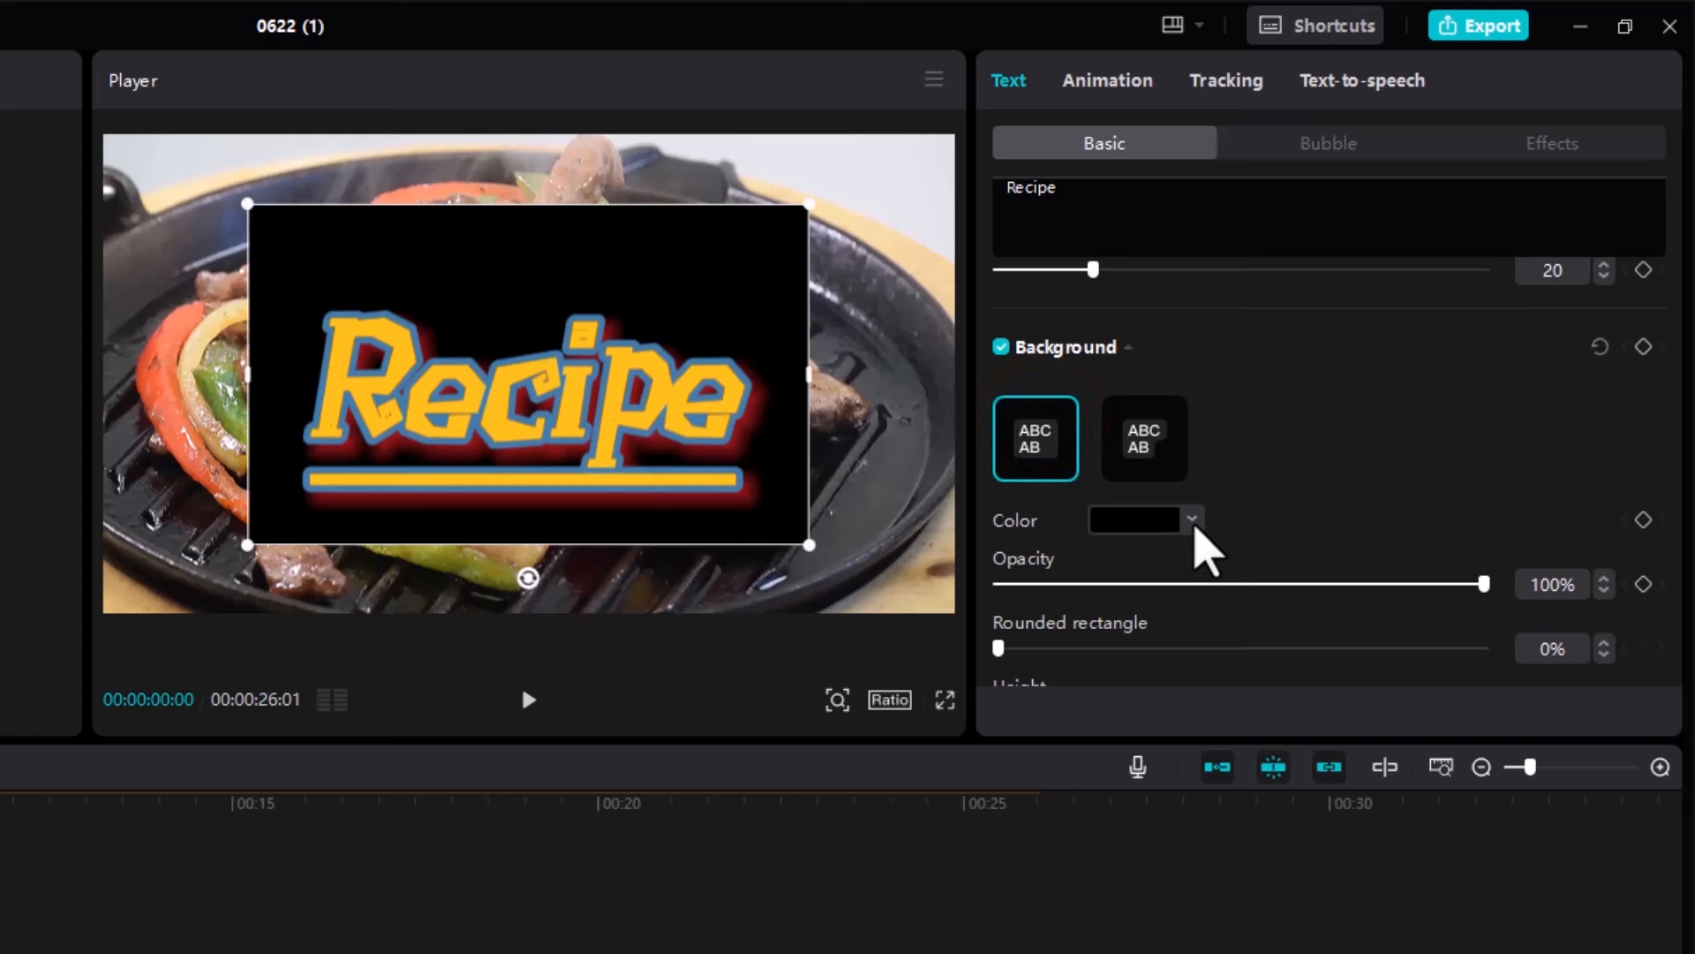
# Try white for the title's background color, and pick a muted light blue instead
pyautogui.click(1194, 523)
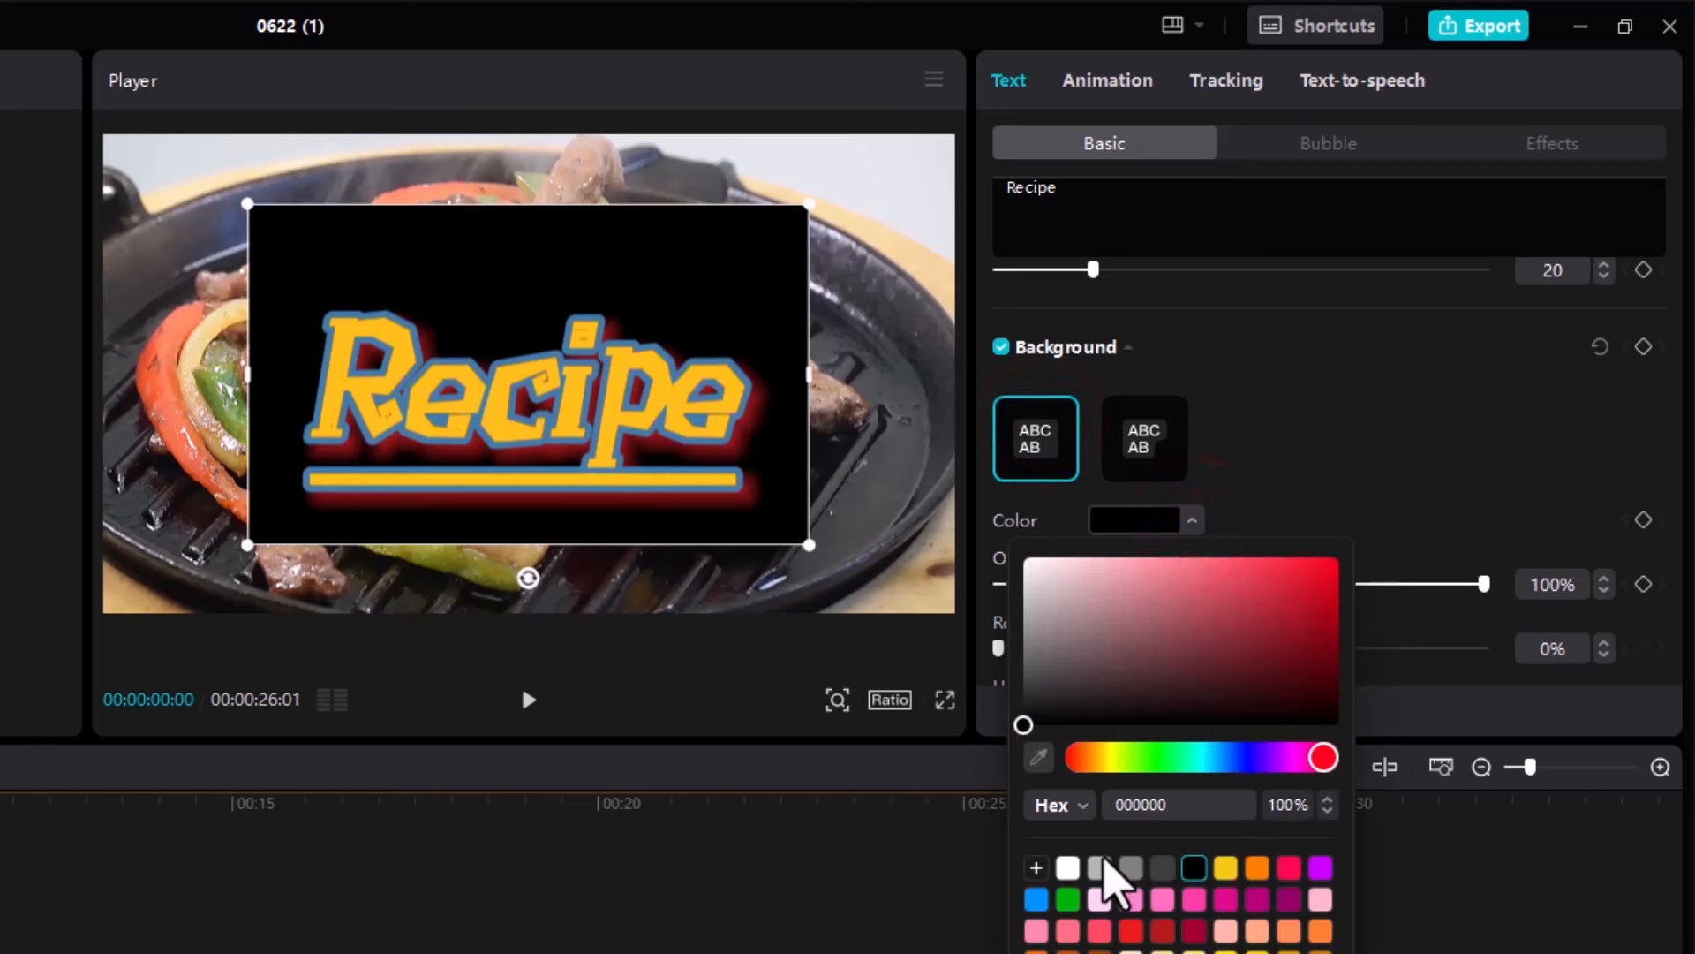
pyautogui.click(1068, 868)
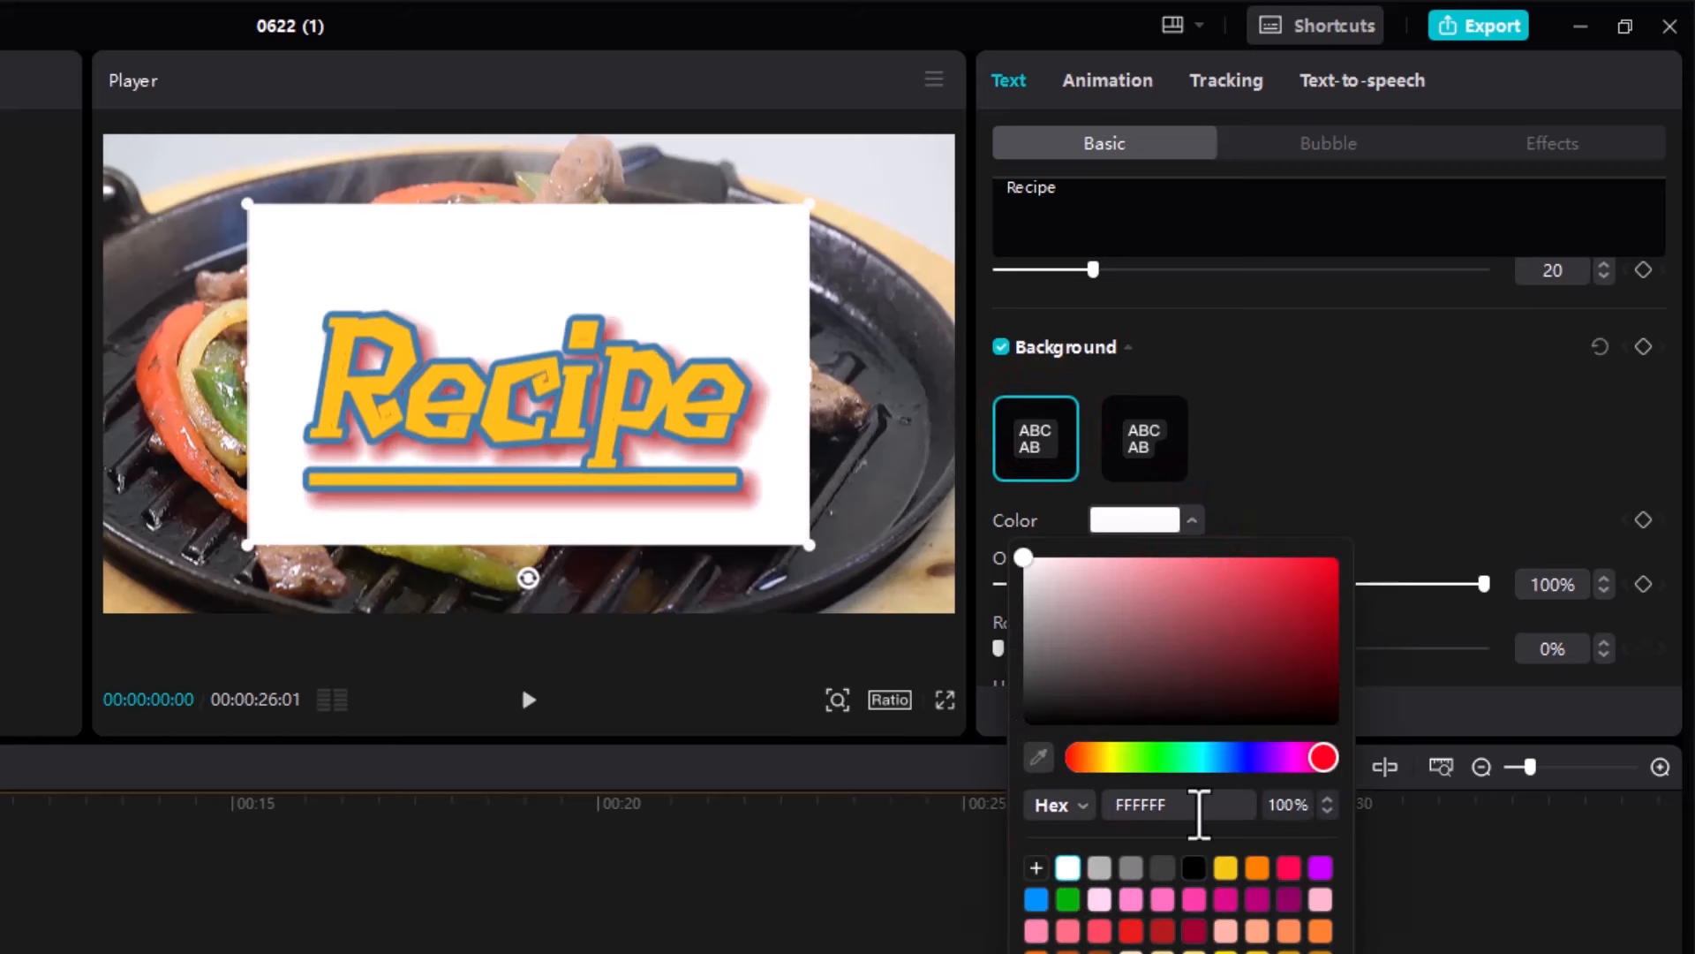
pyautogui.click(1239, 759)
pyautogui.moveTo(1257, 649); pyautogui.dragTo(1156, 605)
pyautogui.click(1192, 519)
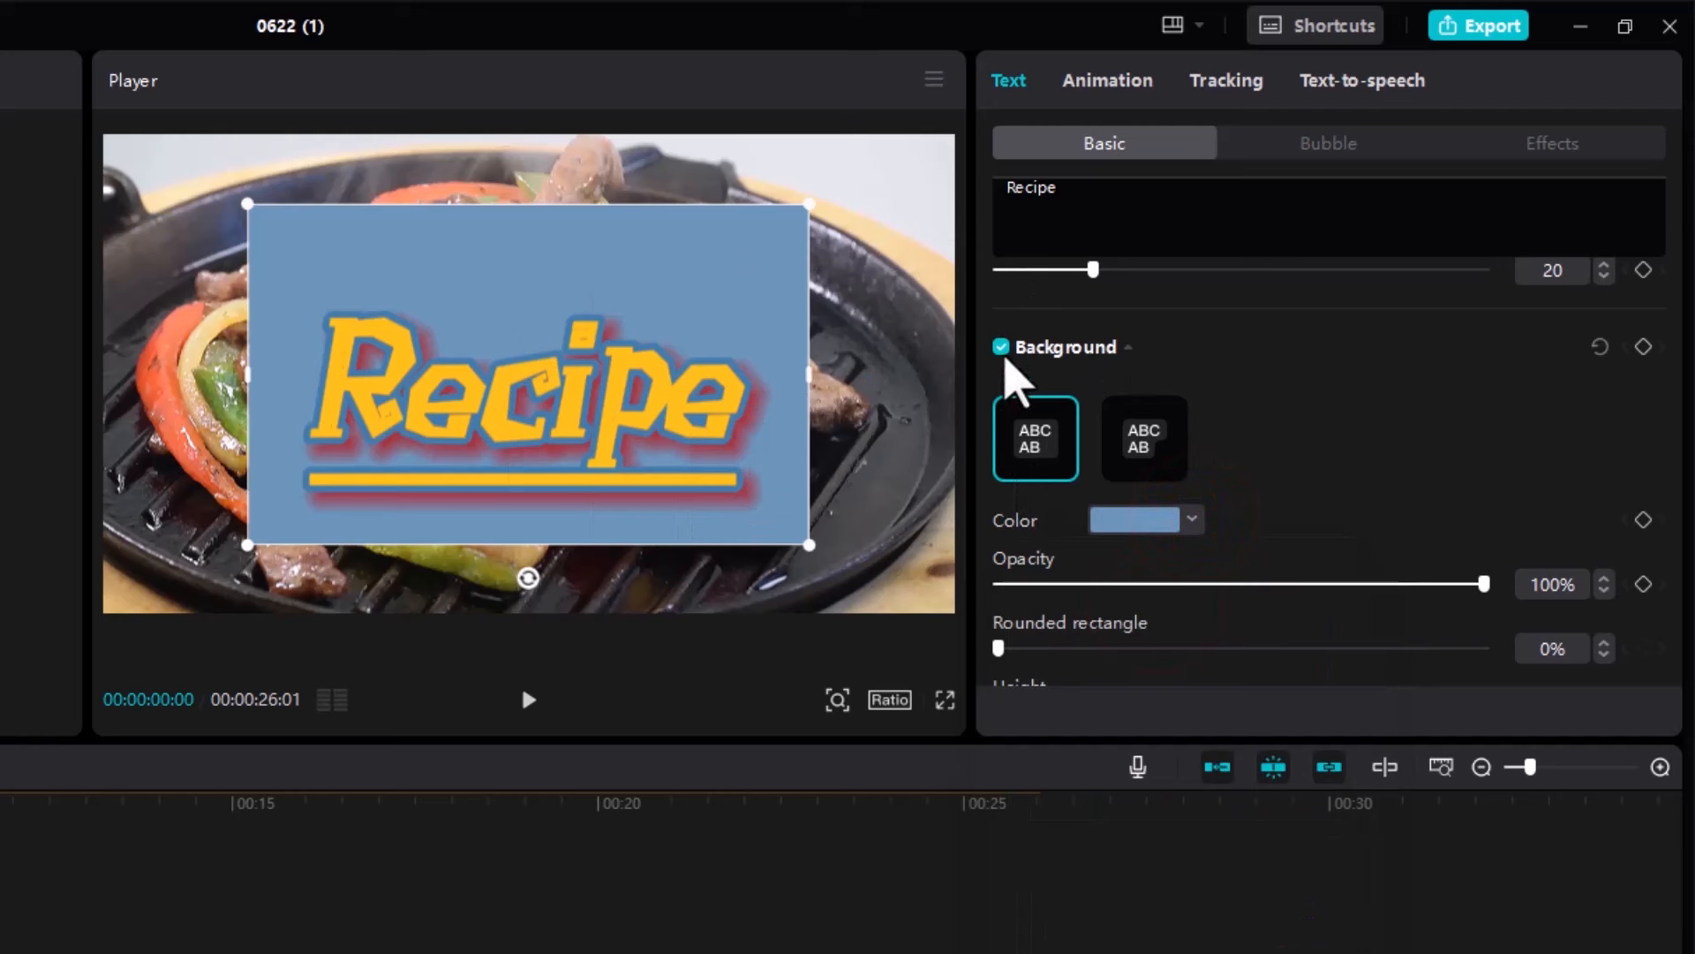
# Toggle the title's background off and on, and set its opacity to 58% and its rounded rectangle to 42%
pyautogui.click(1000, 346)
pyautogui.click(1000, 347)
pyautogui.scroll(-2, 1174, 530)
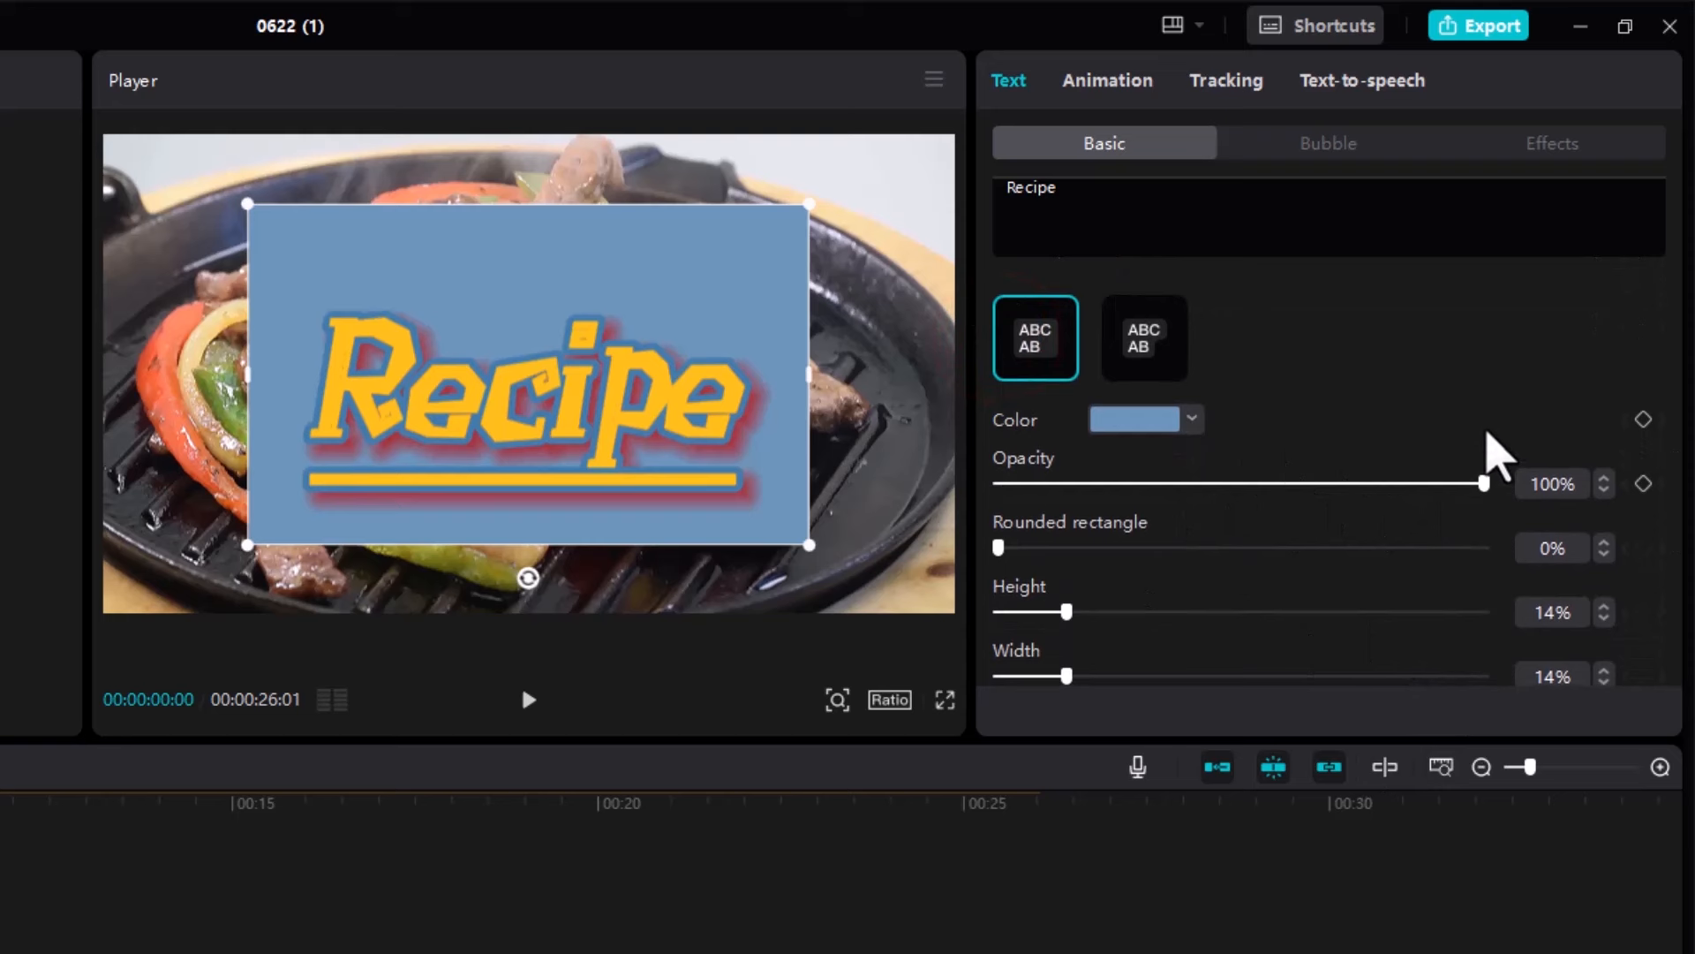
pyautogui.moveTo(1486, 483); pyautogui.dragTo(1350, 483)
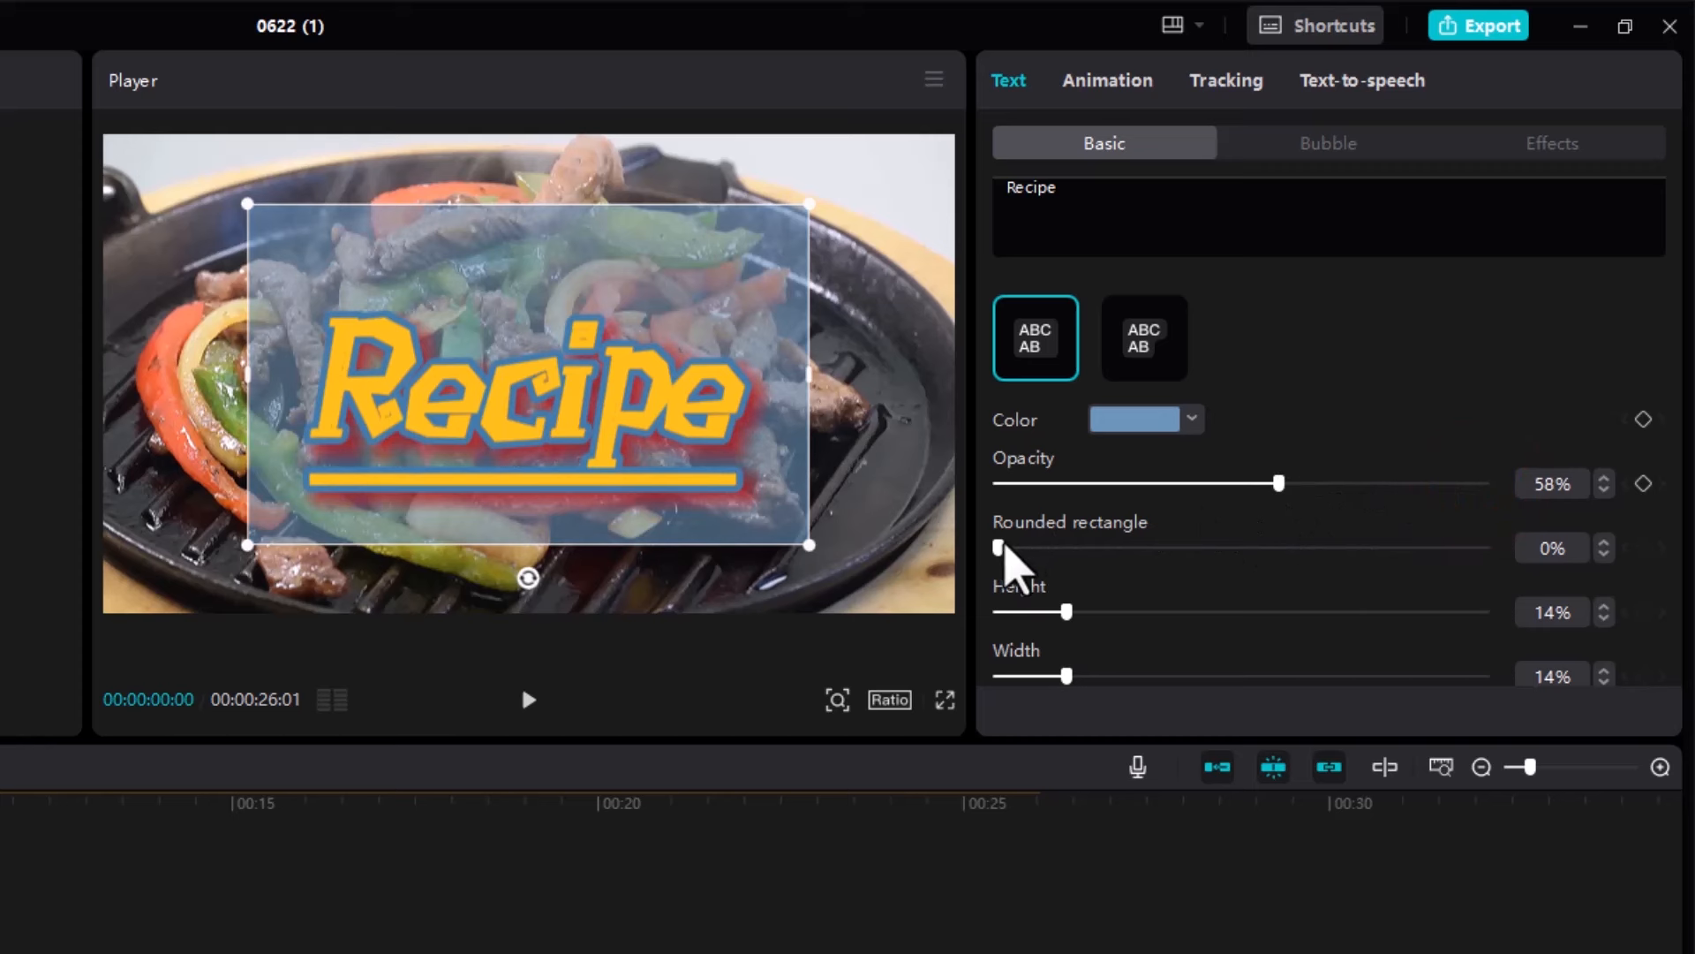
pyautogui.moveTo(999, 544); pyautogui.dragTo(1201, 629)
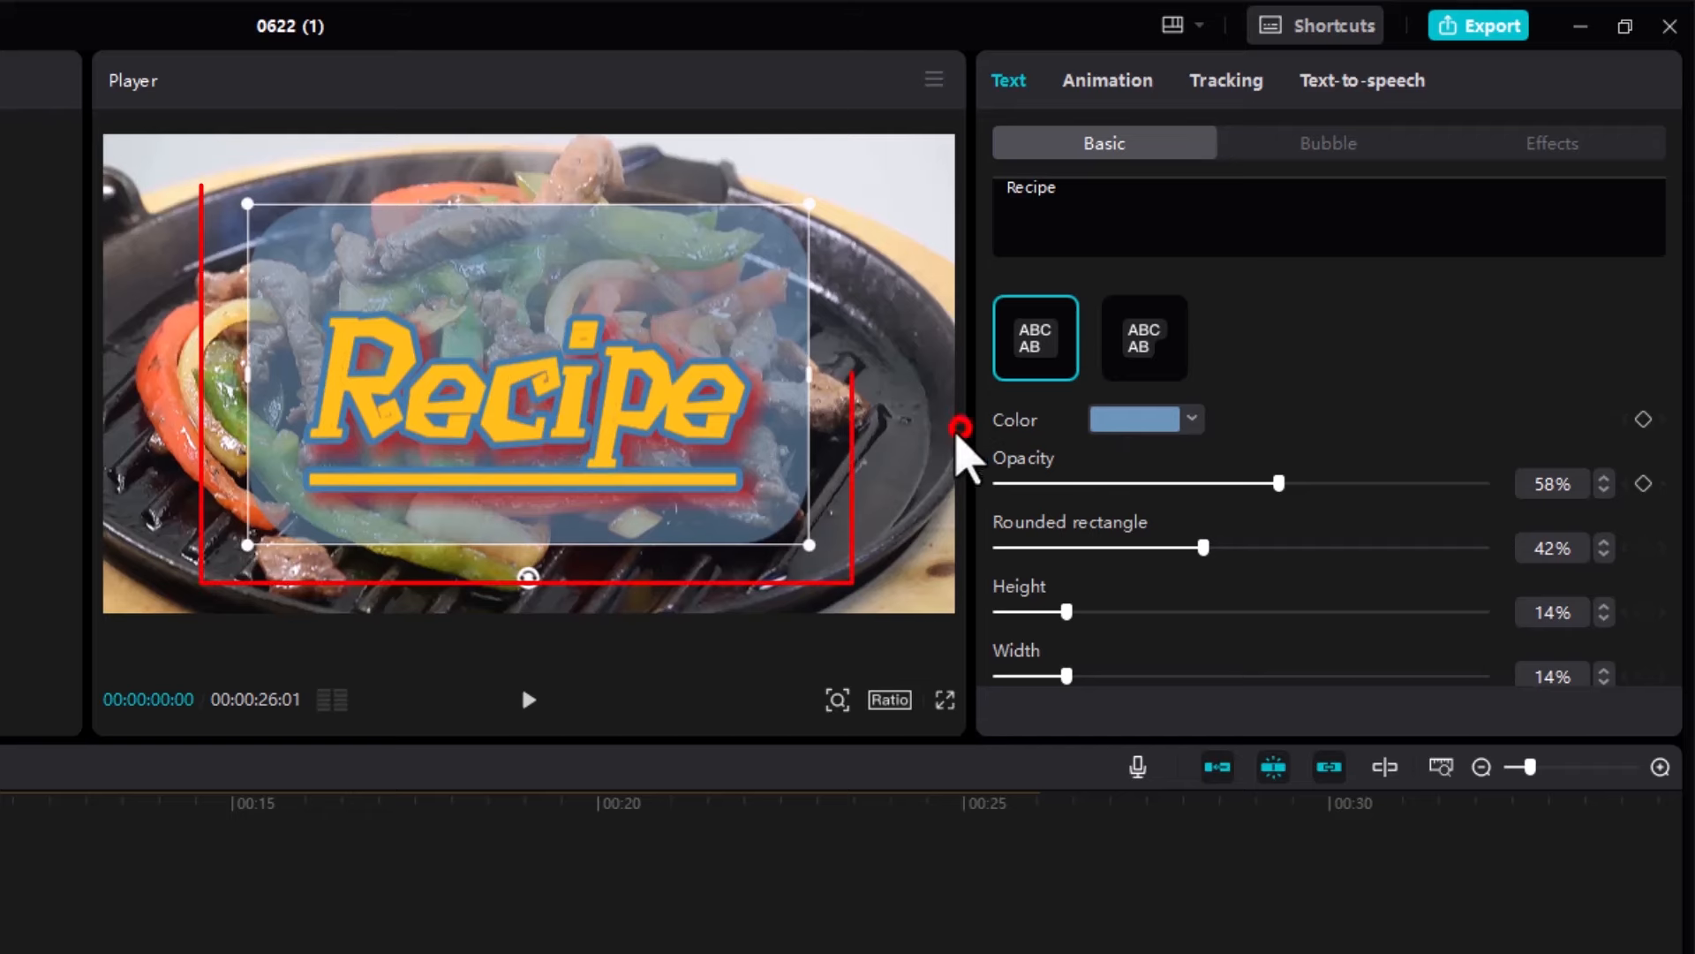
# Reselect the Recipe title and set its background height to 16% and width to 19%
pyautogui.click(802, 198)
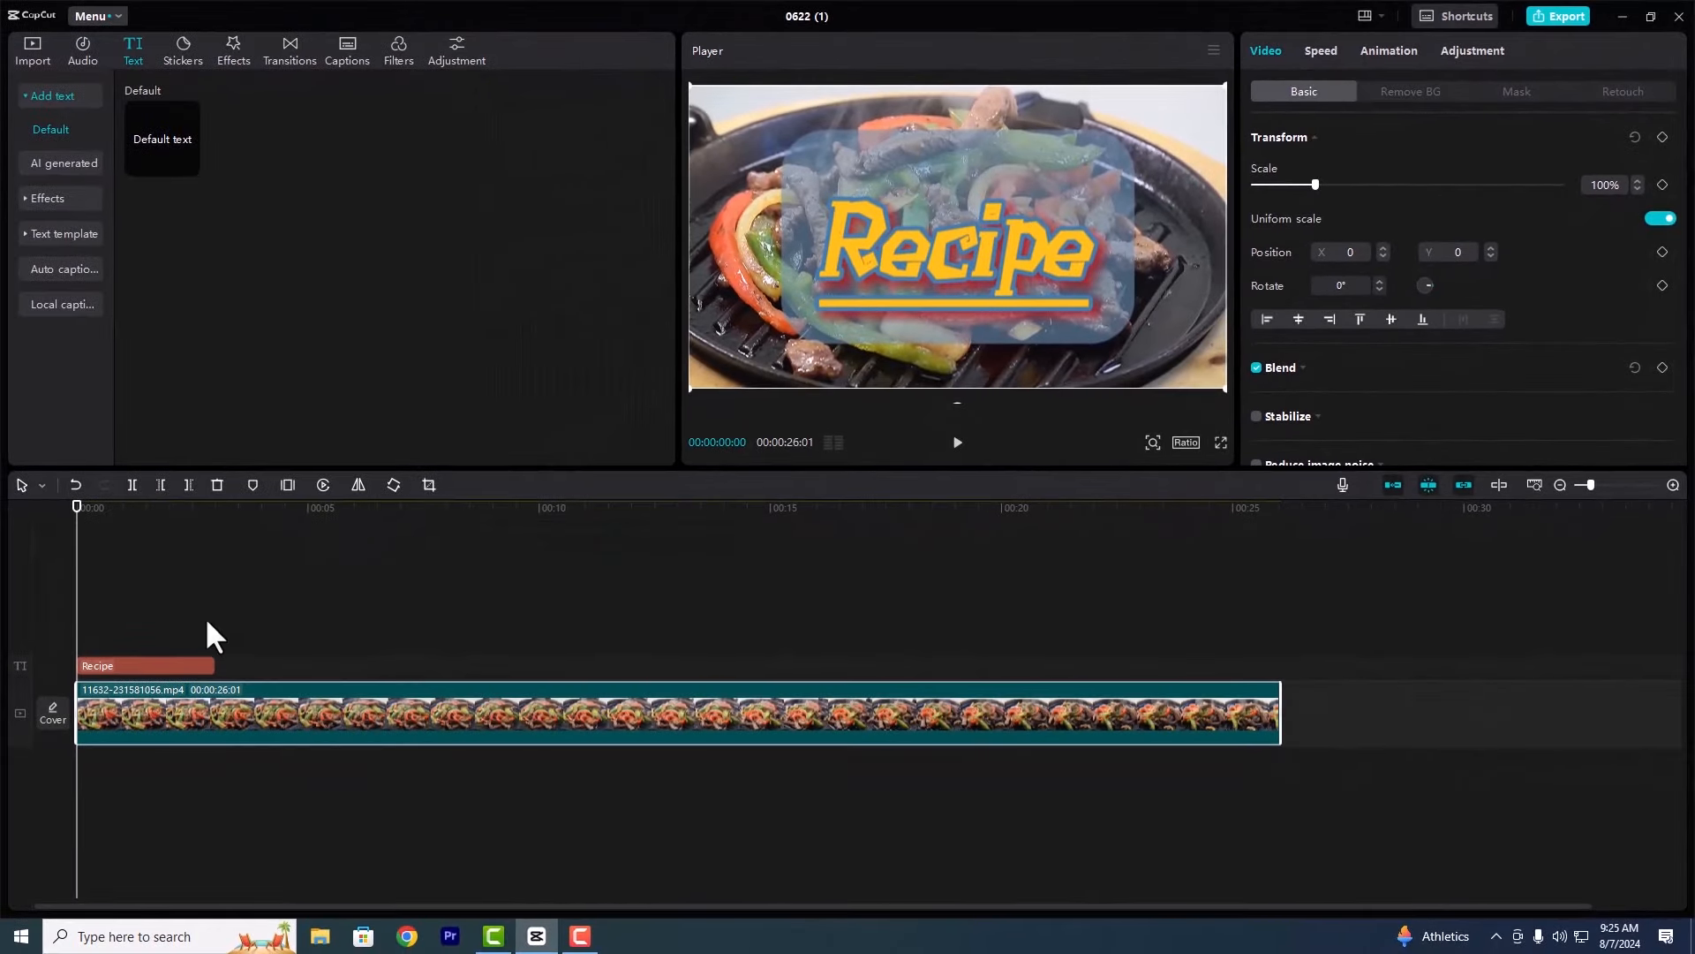
pyautogui.click(172, 664)
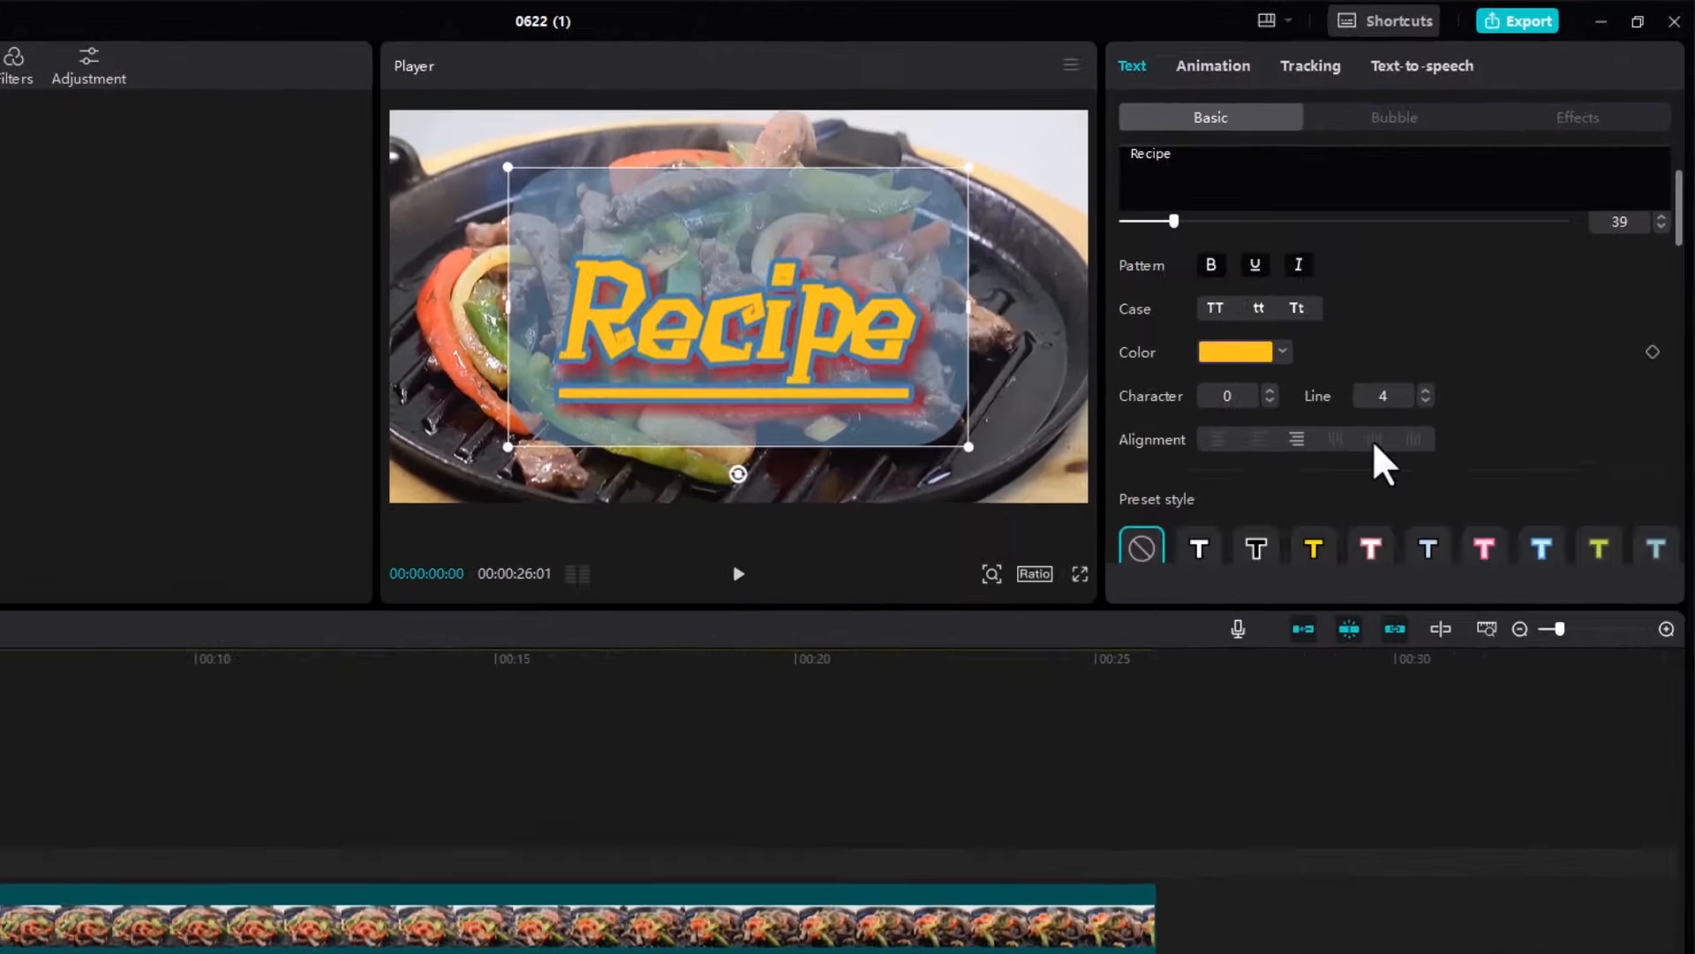
pyautogui.scroll(-8, 1379, 461)
pyautogui.scroll(5, 1377, 459)
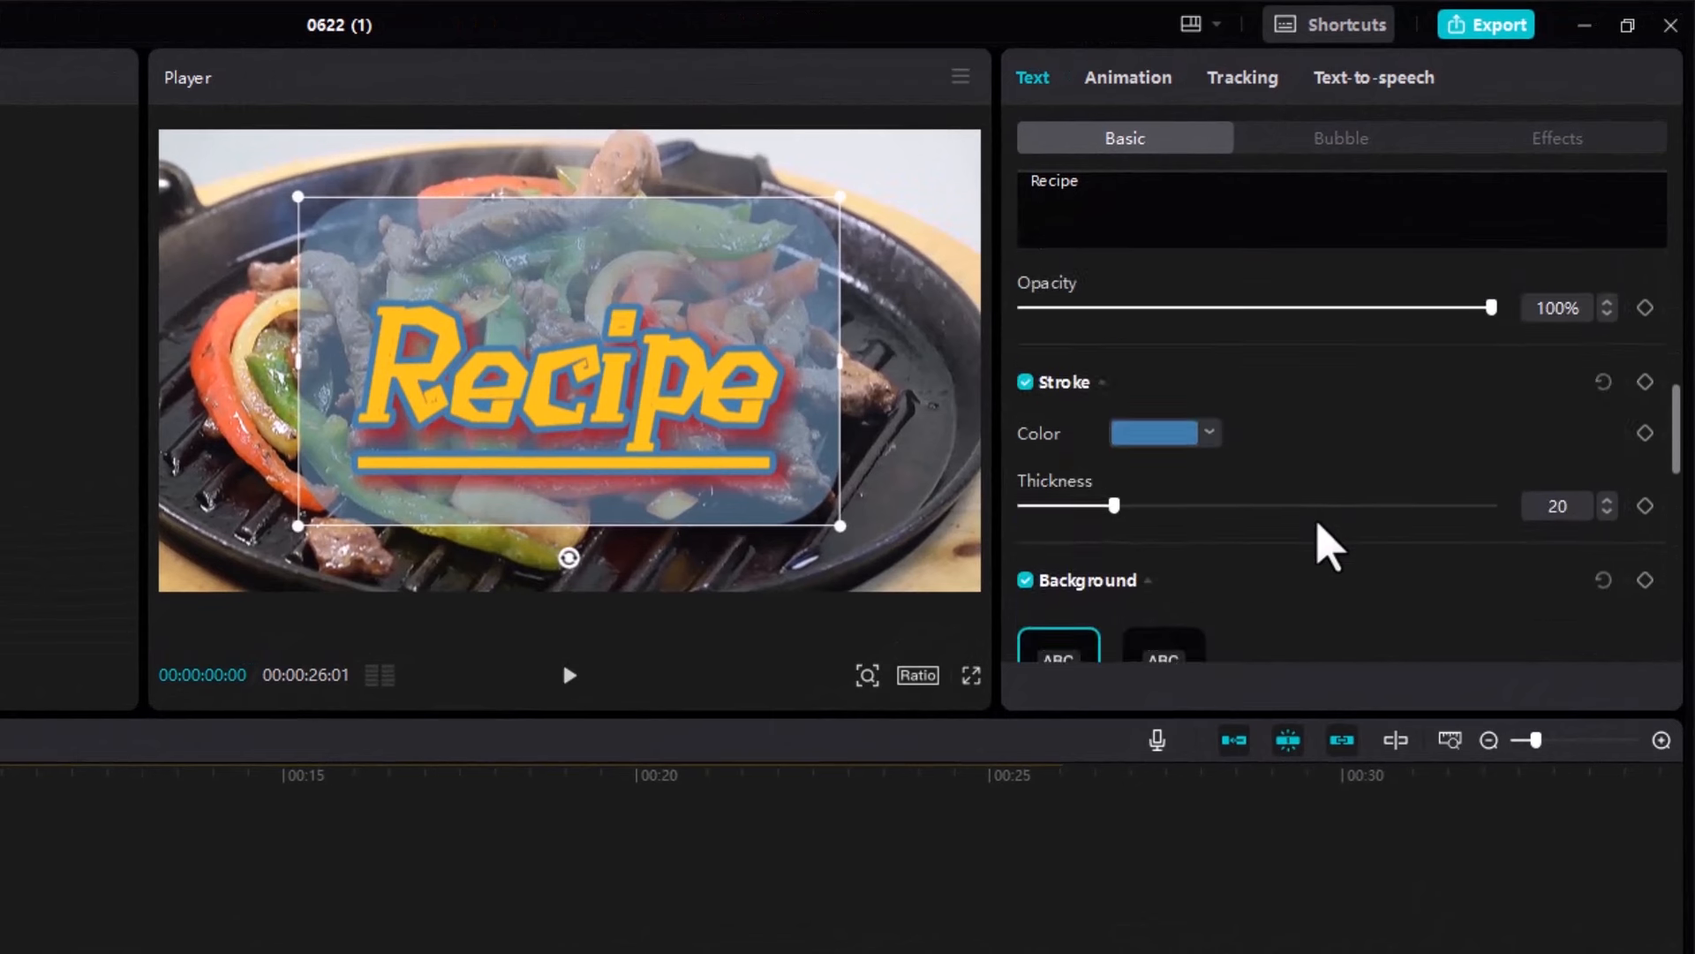
pyautogui.scroll(-6, 1382, 462)
pyautogui.scroll(-3, 1659, 600)
pyautogui.moveTo(1682, 610); pyautogui.dragTo(1676, 542)
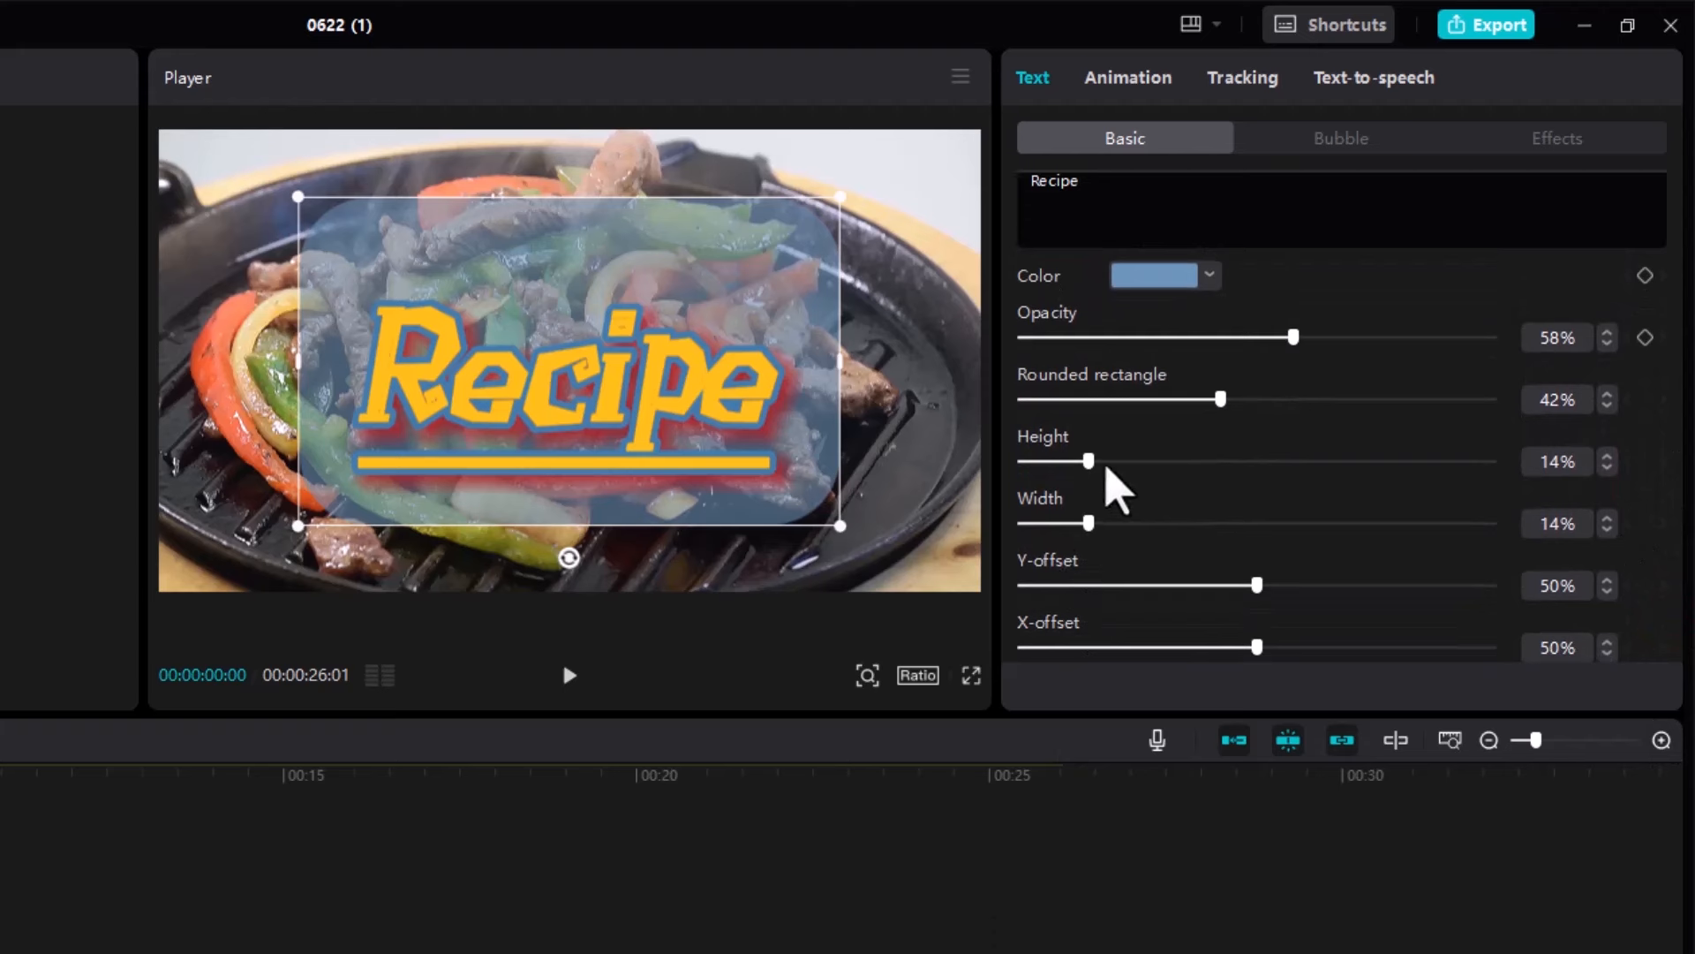
pyautogui.moveTo(1090, 460); pyautogui.dragTo(1110, 545)
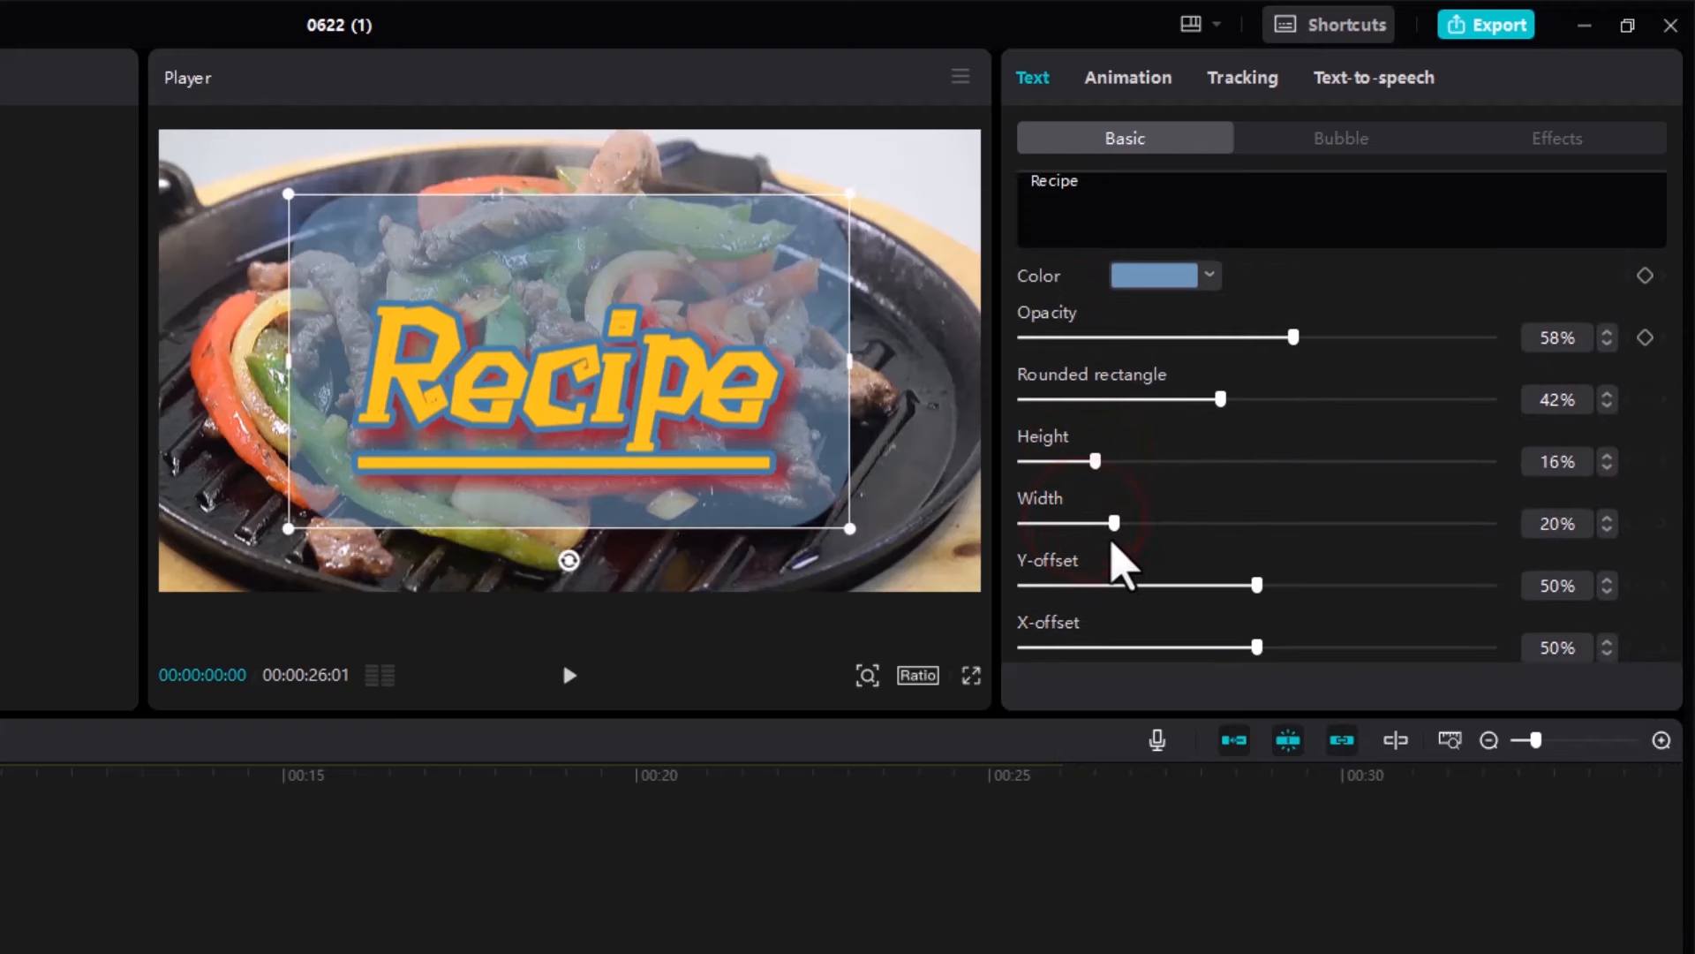
# Shift the title's background by setting its Y-offset to 48% and its X-offset to 51%
pyautogui.moveTo(1256, 584)
pyautogui.mouseDown()
pyautogui.moveTo(1218, 579)
pyautogui.moveTo(1270, 598)
pyautogui.moveTo(1246, 581)
pyautogui.mouseUp()
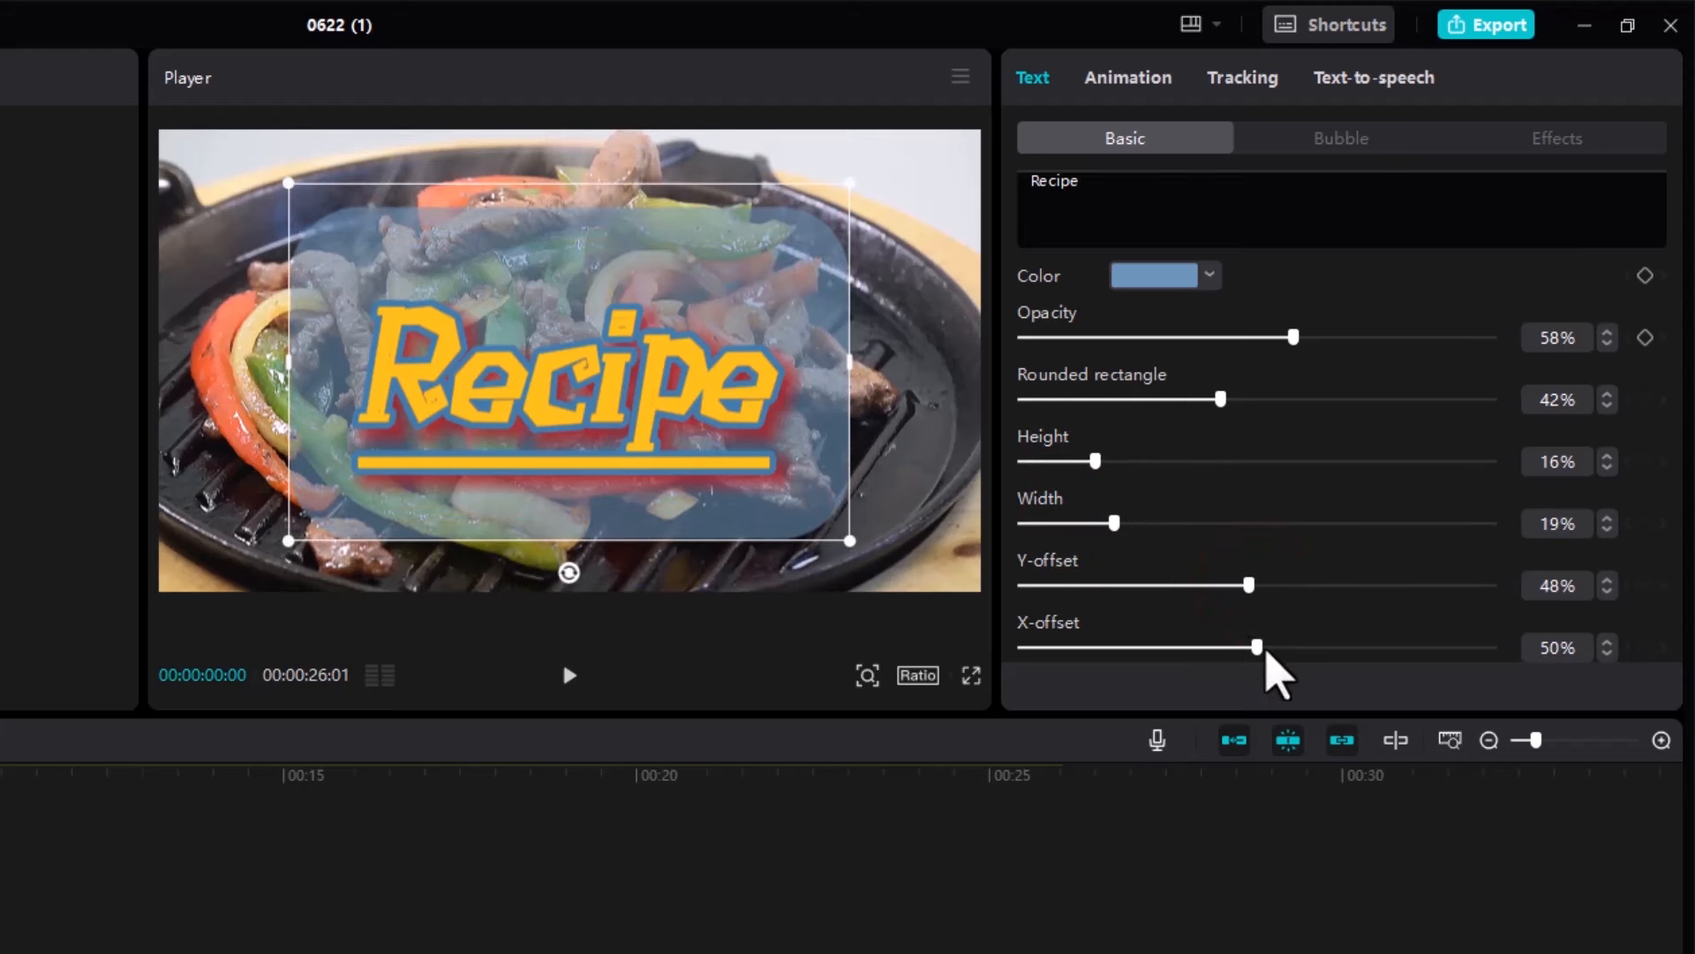
pyautogui.click(1255, 646)
pyautogui.moveTo(1255, 648)
pyautogui.mouseDown()
pyautogui.moveTo(1294, 651)
pyautogui.moveTo(1261, 651)
pyautogui.mouseUp()
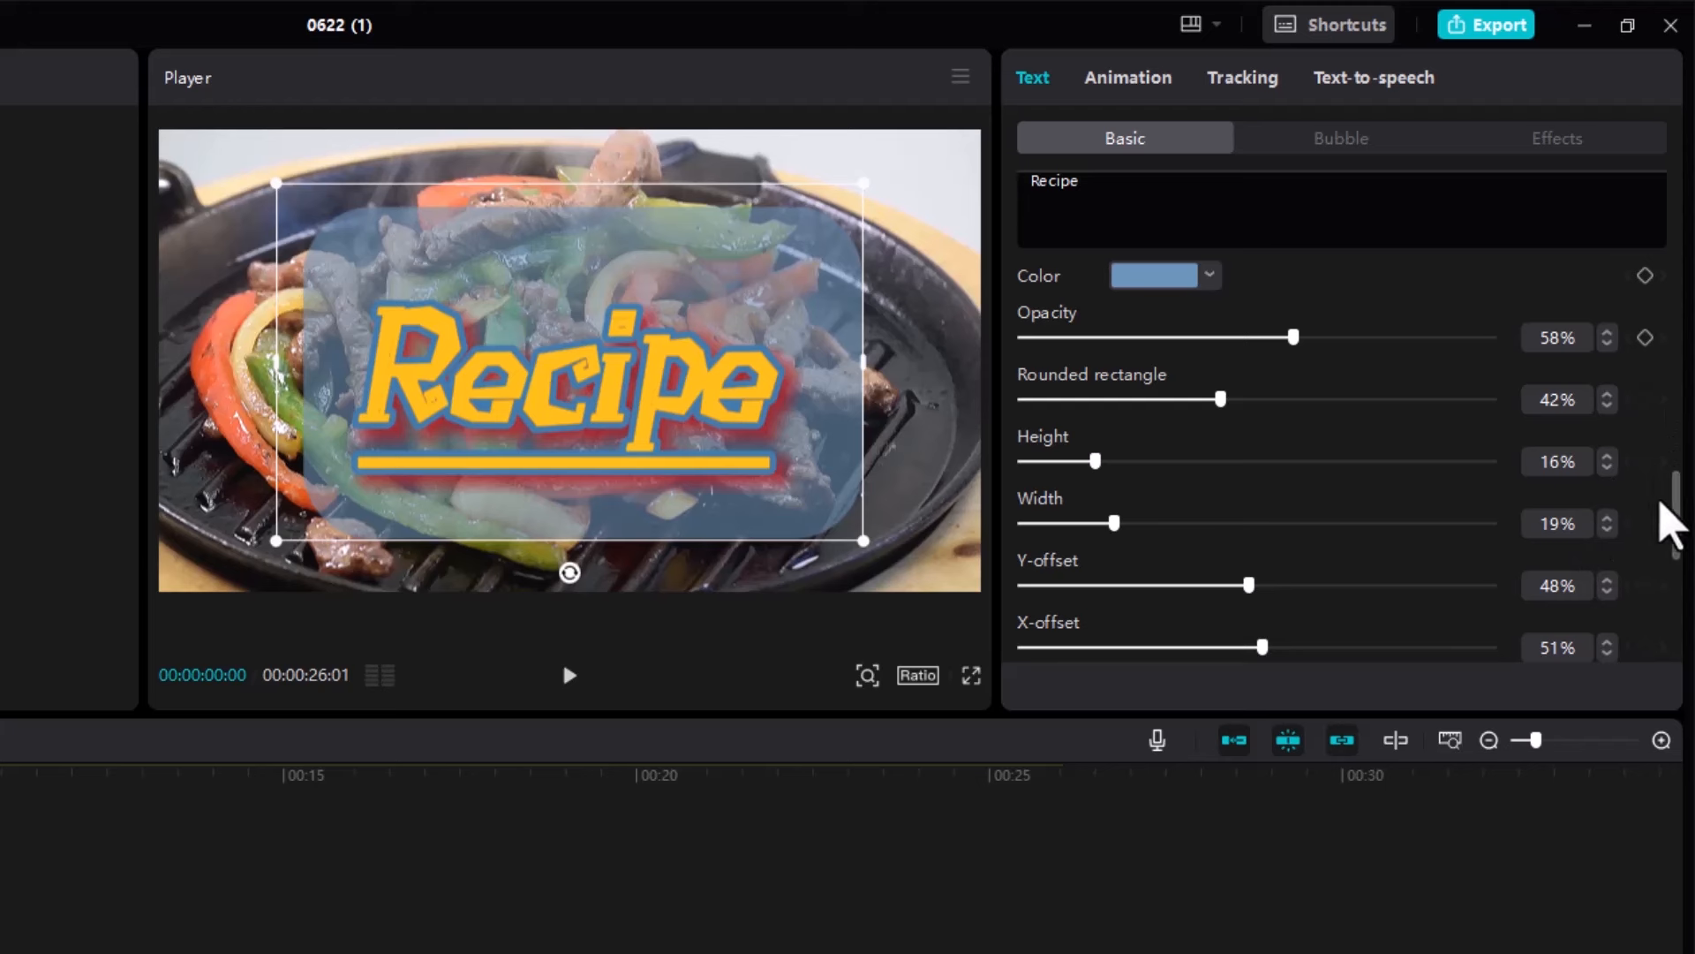
# Turn on the title's Glow effect and try to enable Curve for the underlined text
pyautogui.scroll(-3, 1676, 495)
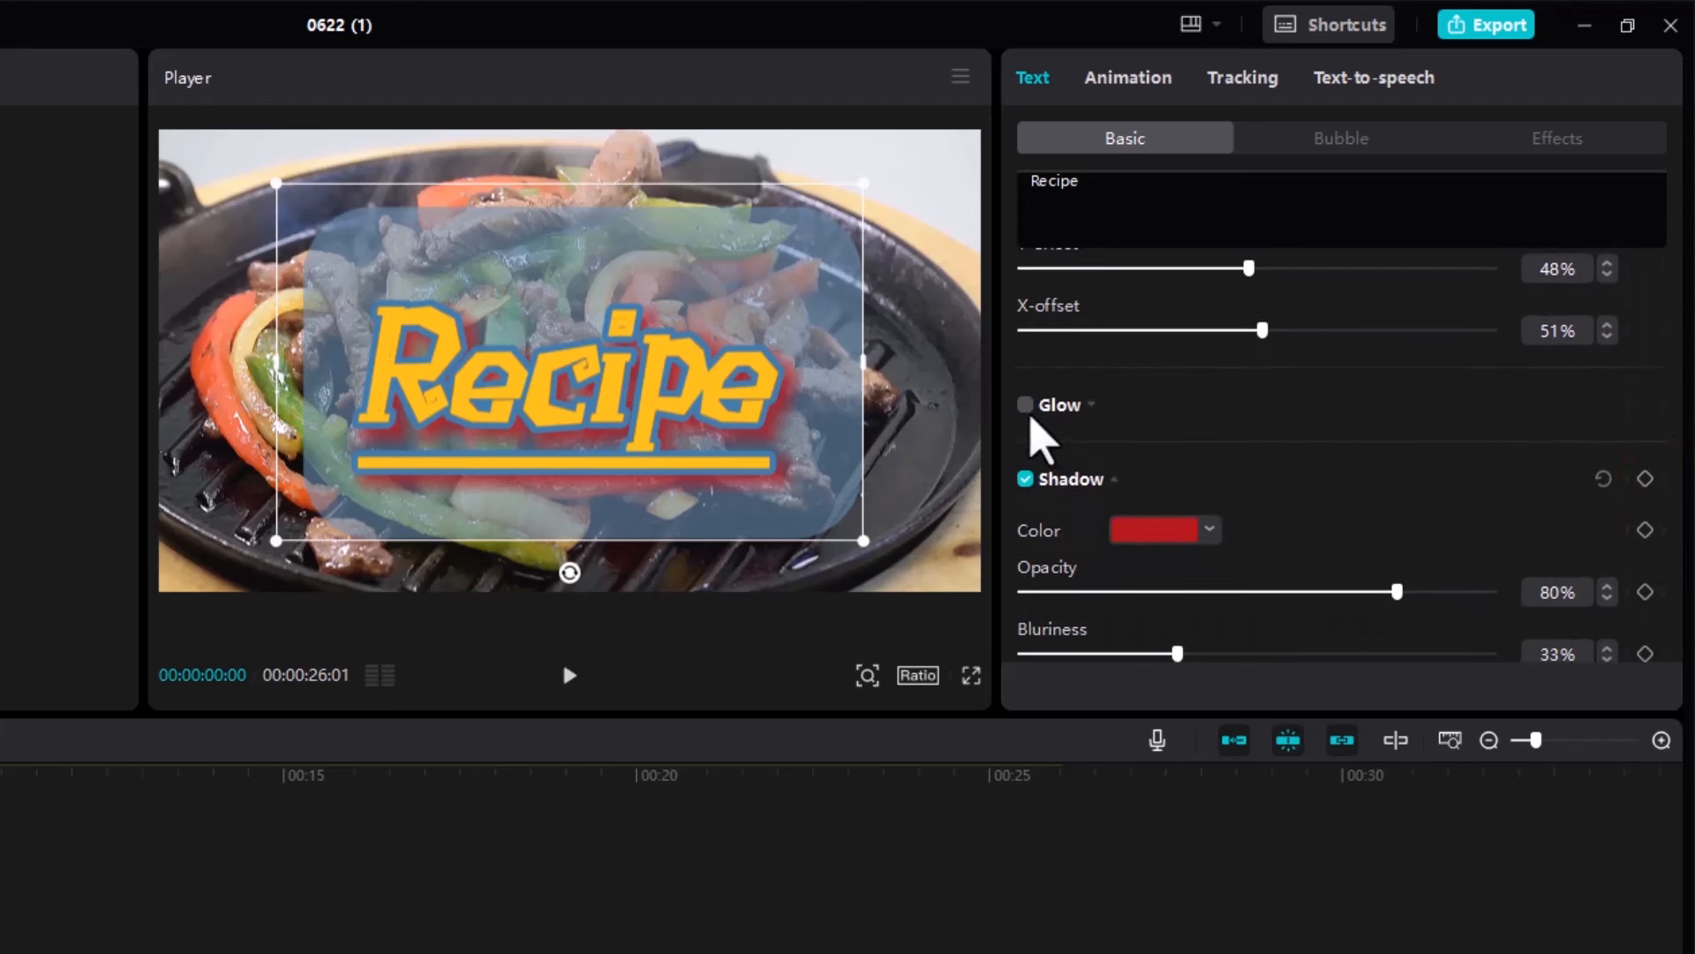
pyautogui.click(1024, 404)
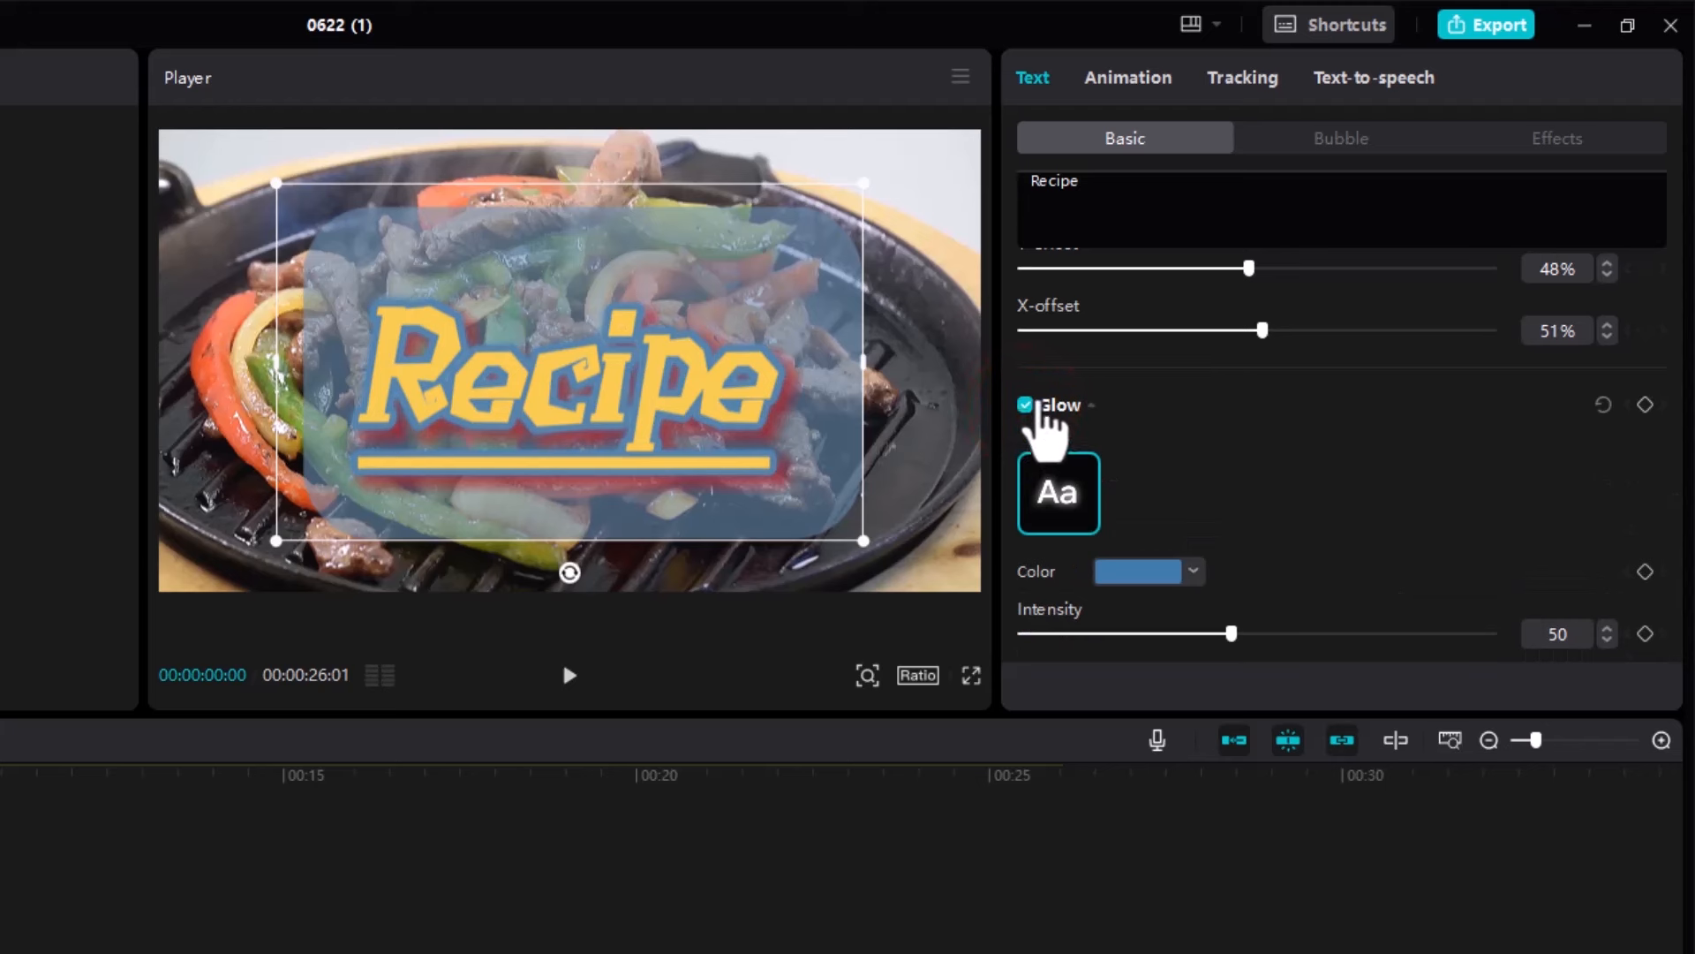
pyautogui.scroll(-3, 1178, 543)
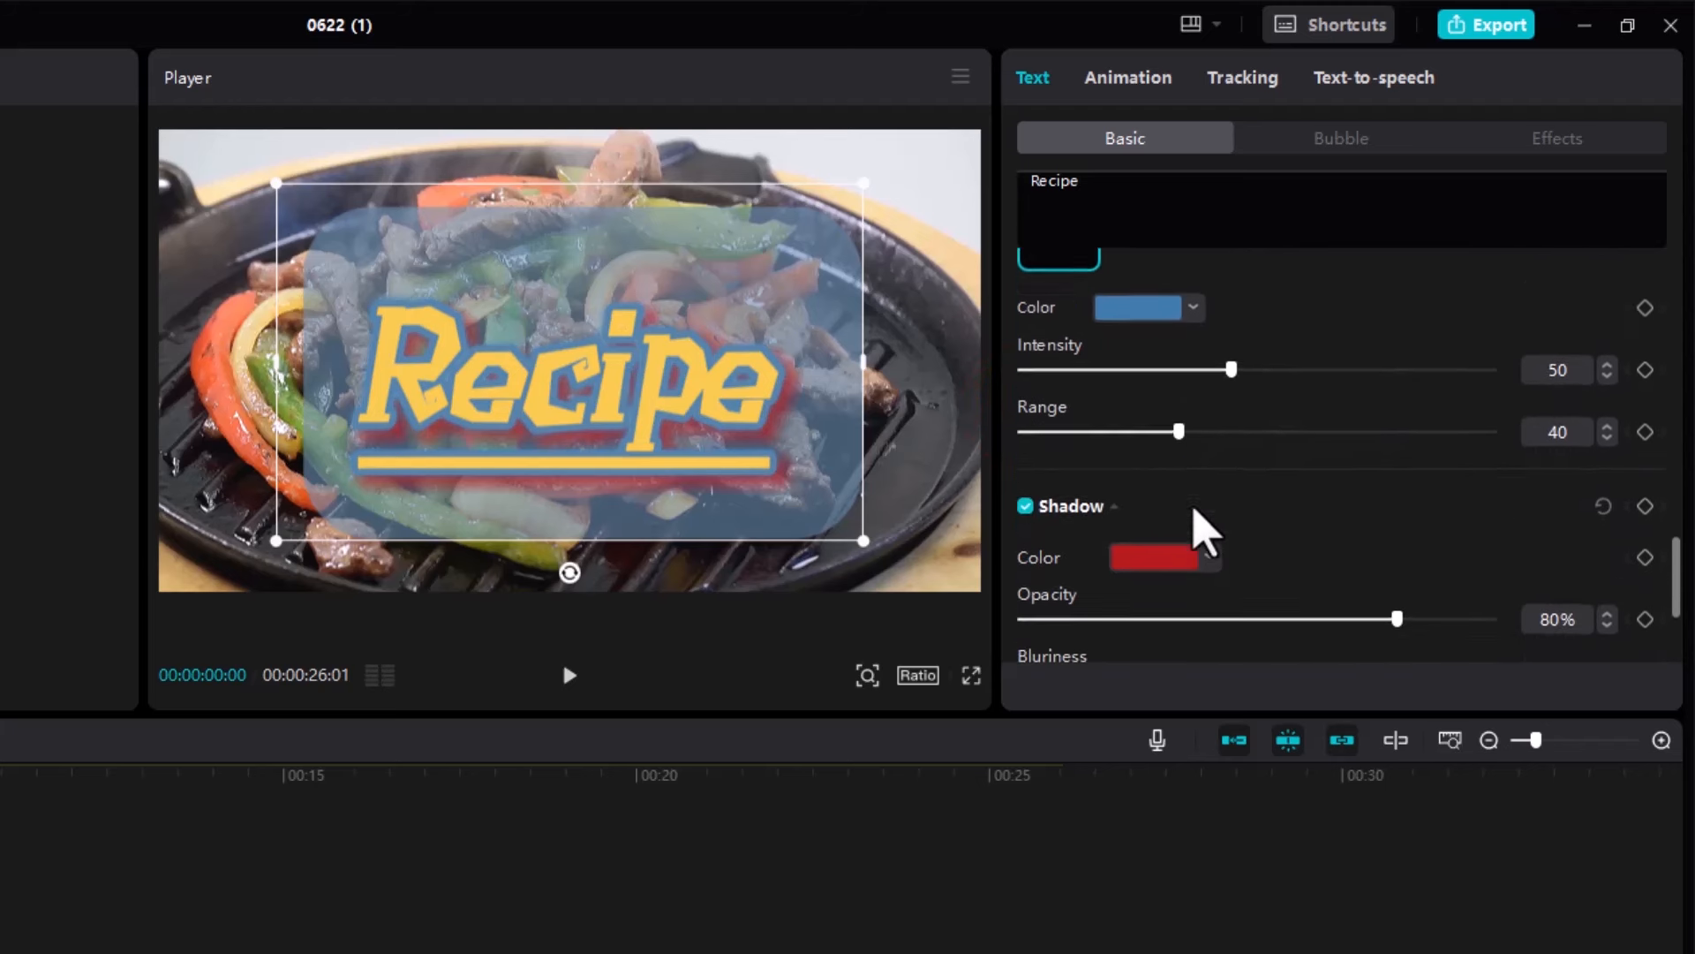
pyautogui.scroll(-2, 1097, 511)
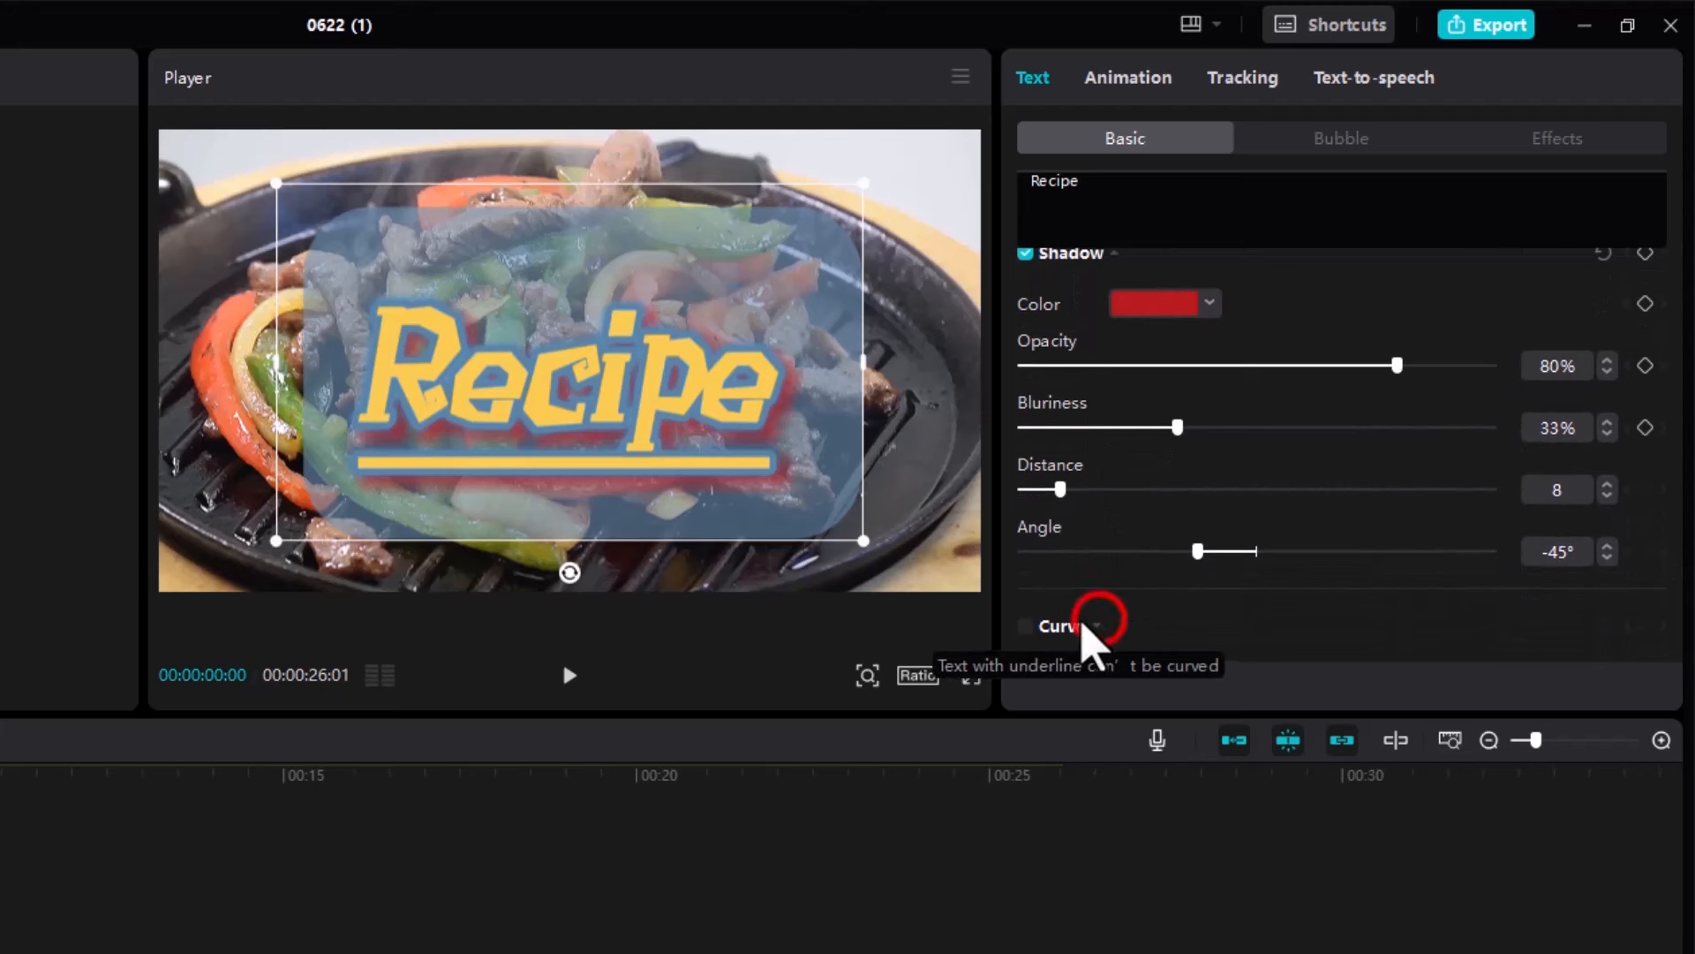
pyautogui.click(1025, 626)
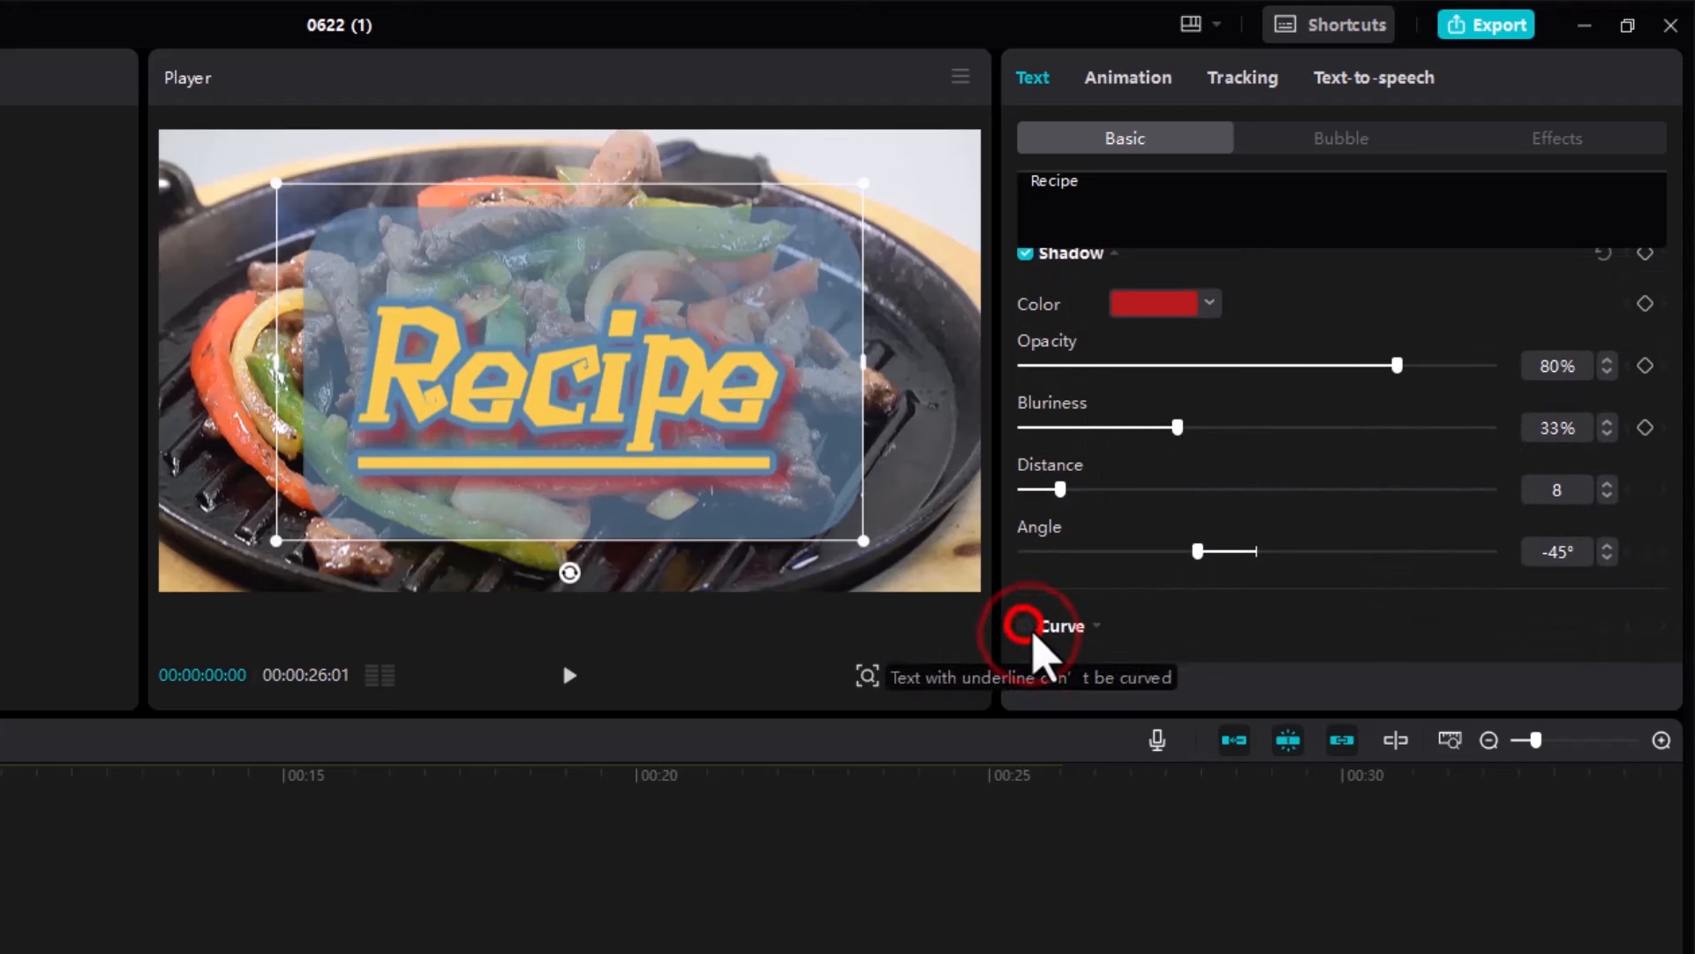
pyautogui.click(1025, 626)
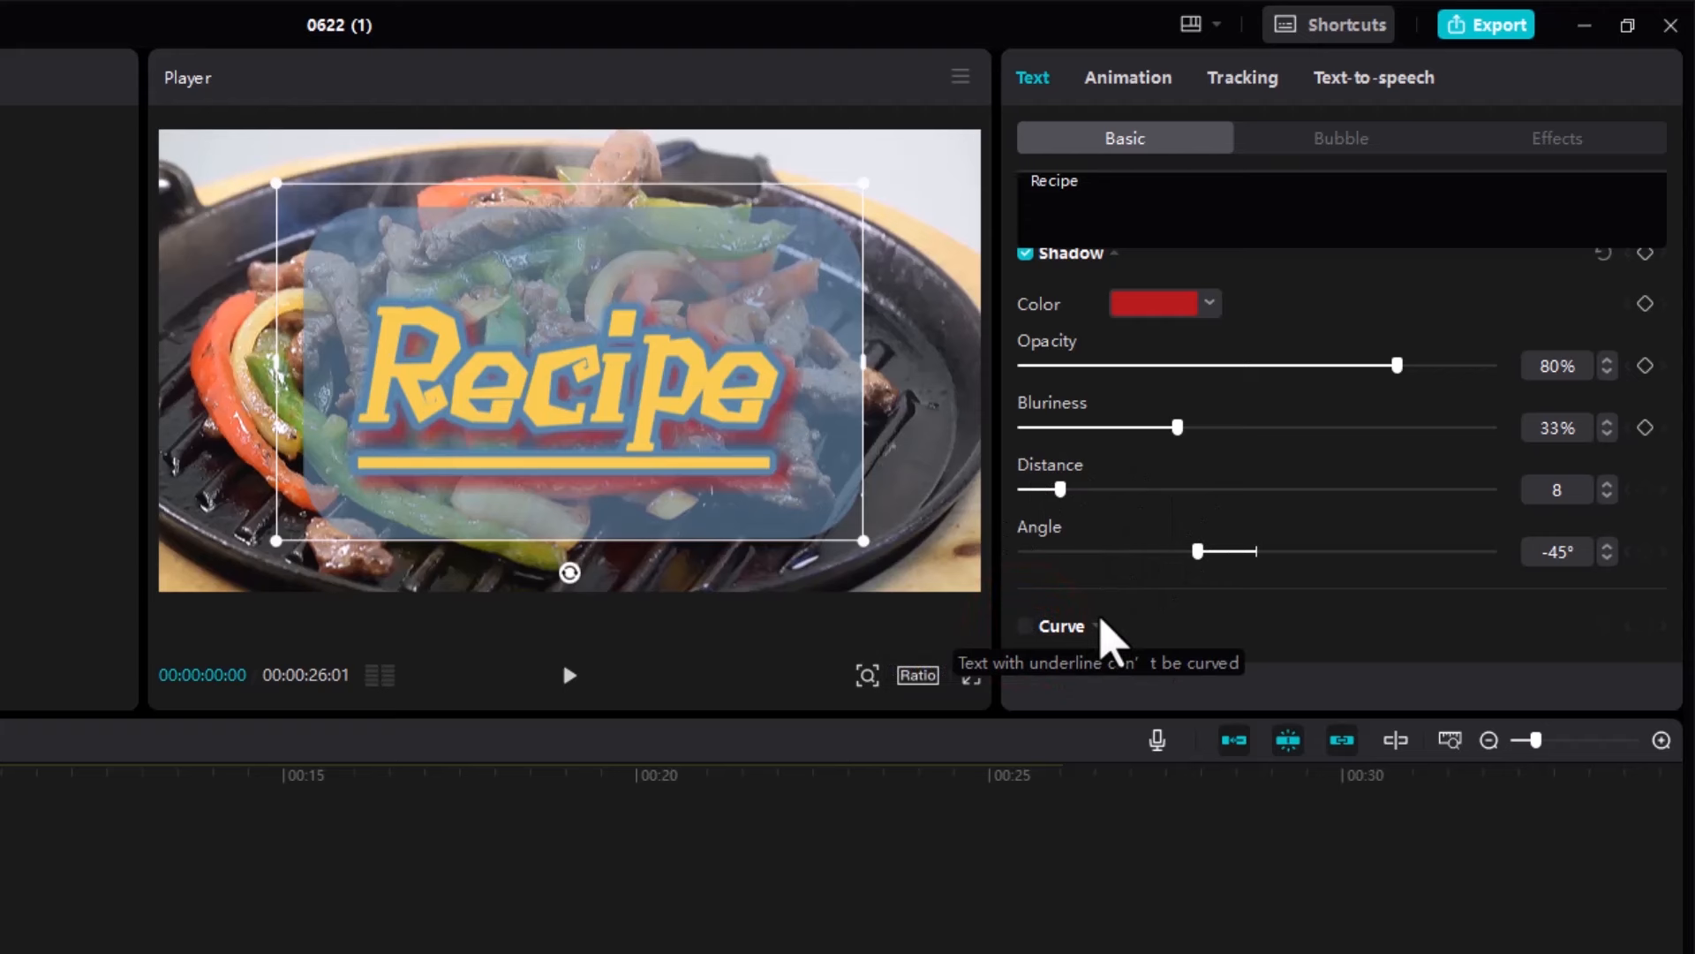
# Turn off the title's Shadow, Glow and Background
pyautogui.scroll(2, 1109, 627)
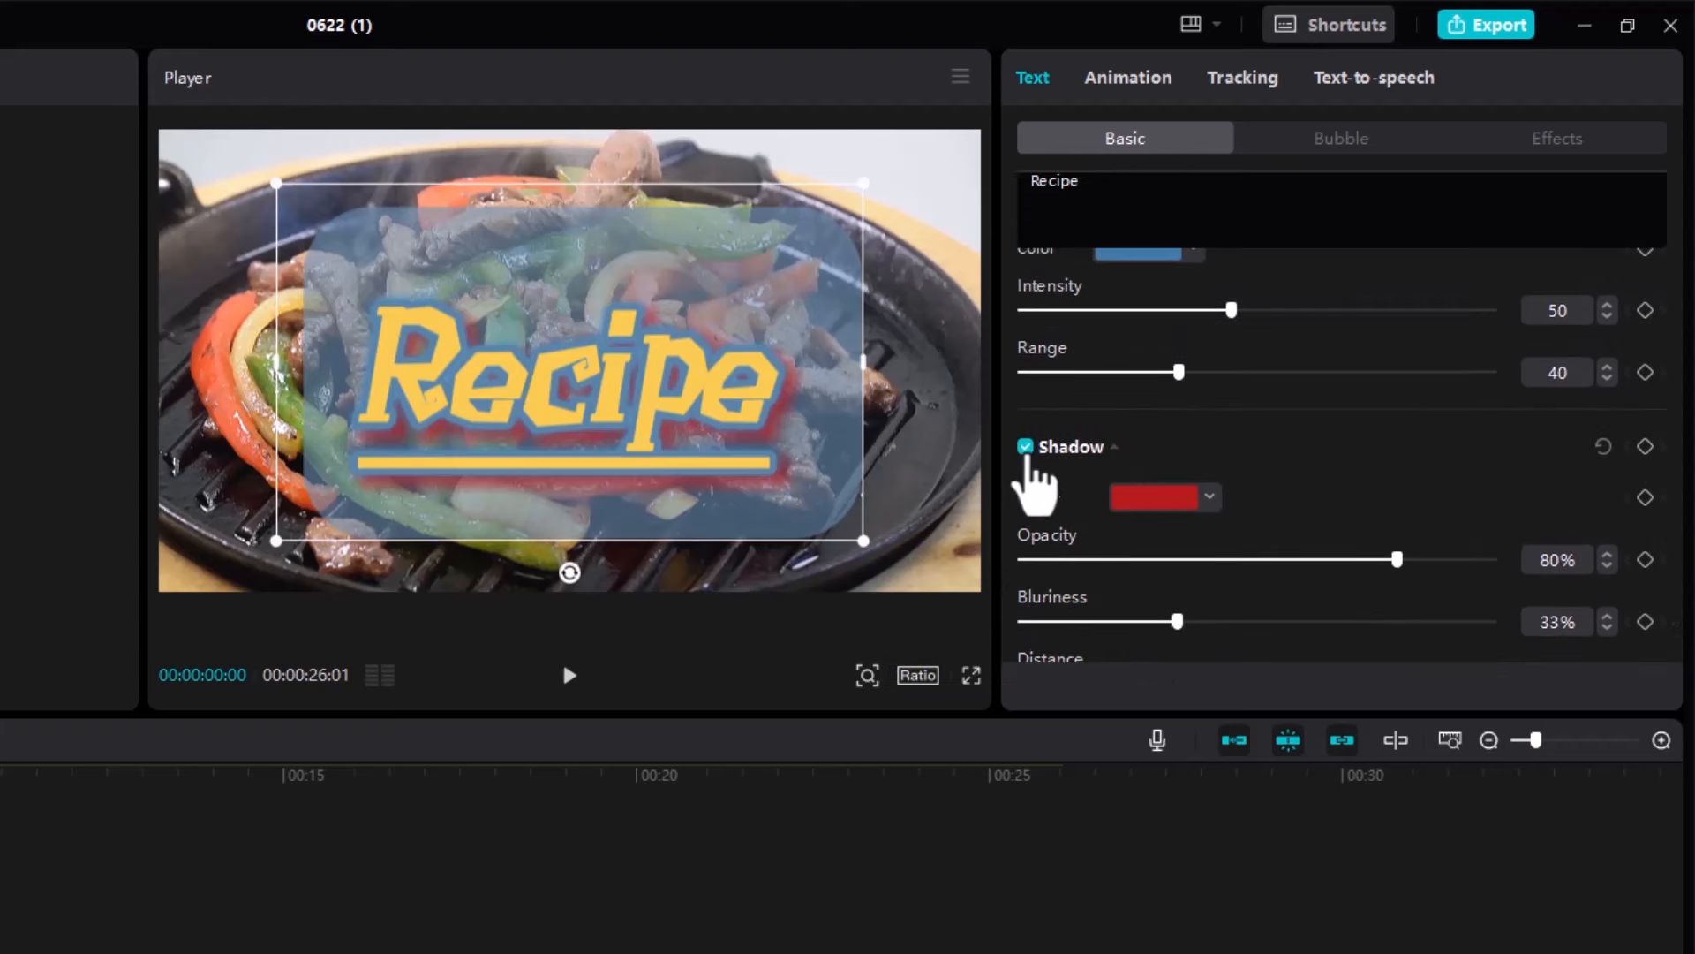
pyautogui.click(1025, 447)
pyautogui.scroll(3, 1086, 504)
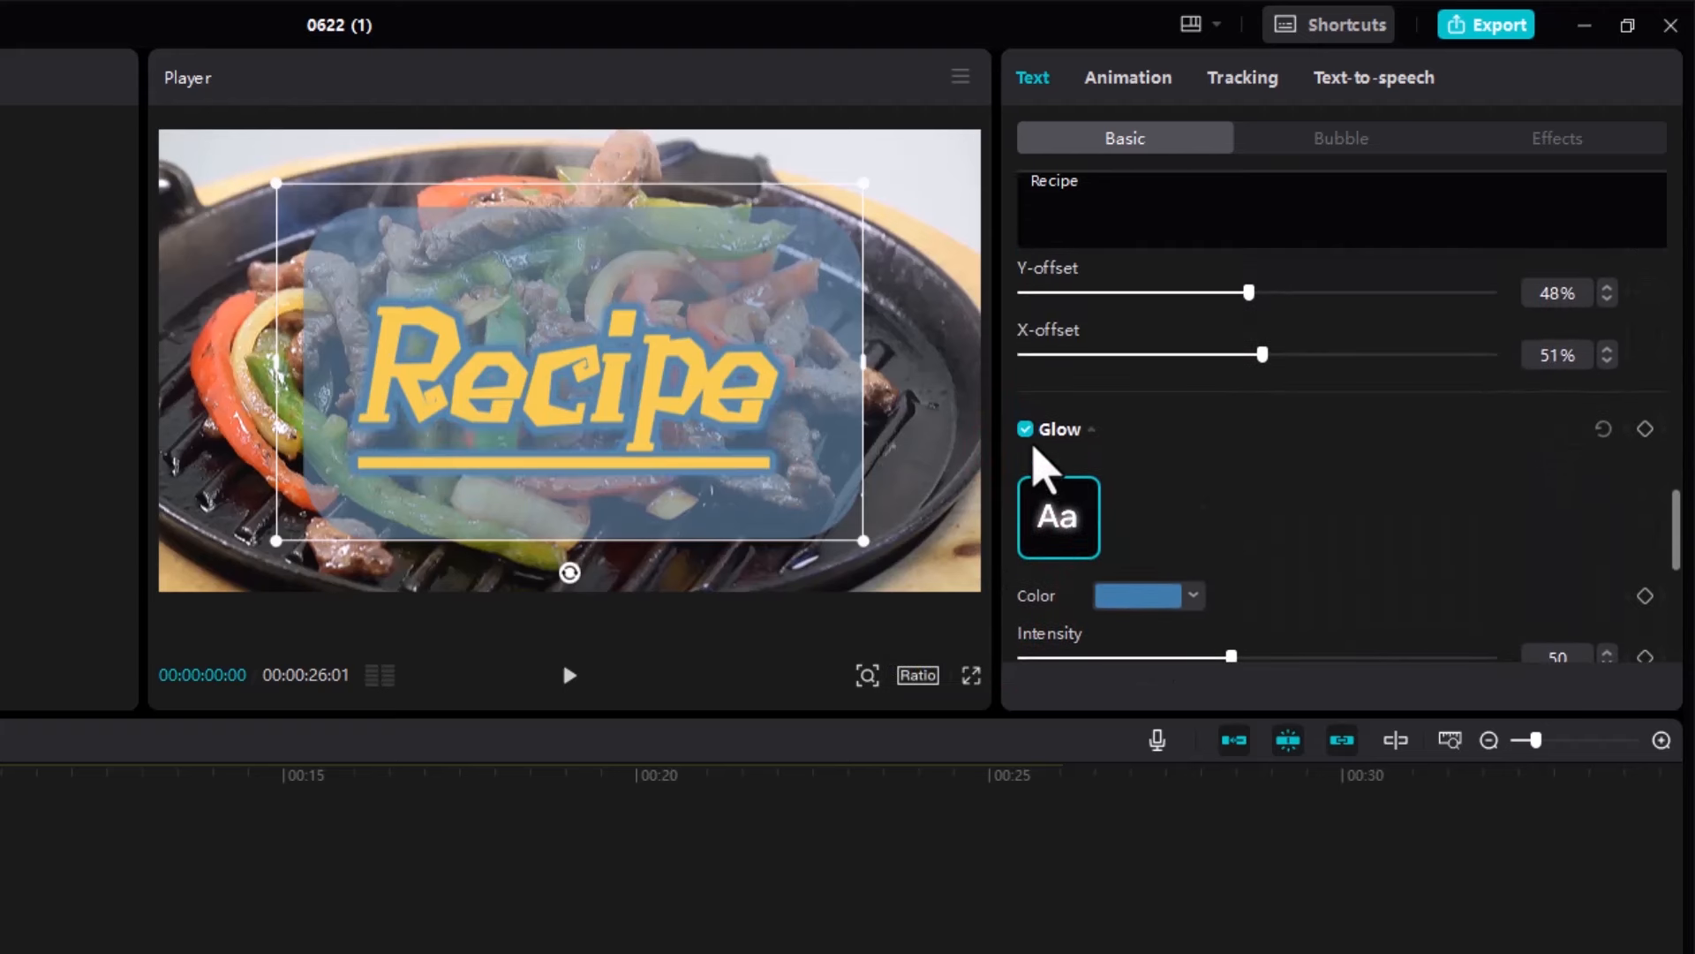
pyautogui.click(1025, 429)
pyautogui.scroll(5, 1068, 491)
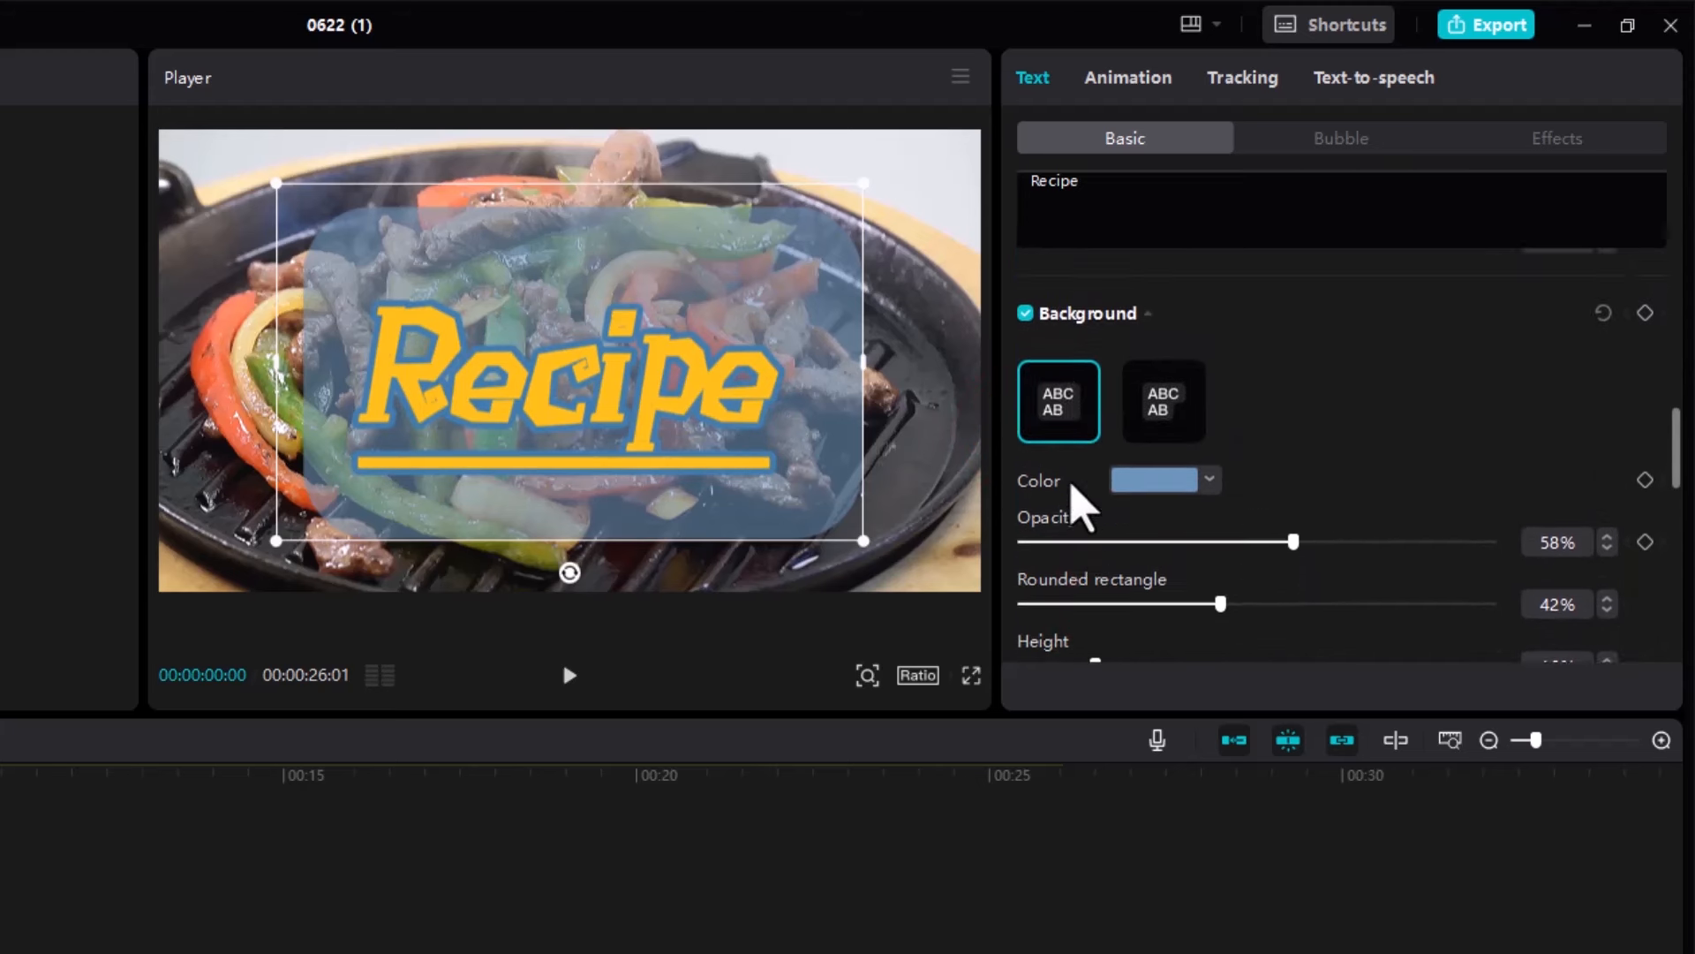
pyautogui.scroll(2, 1077, 499)
pyautogui.click(1025, 418)
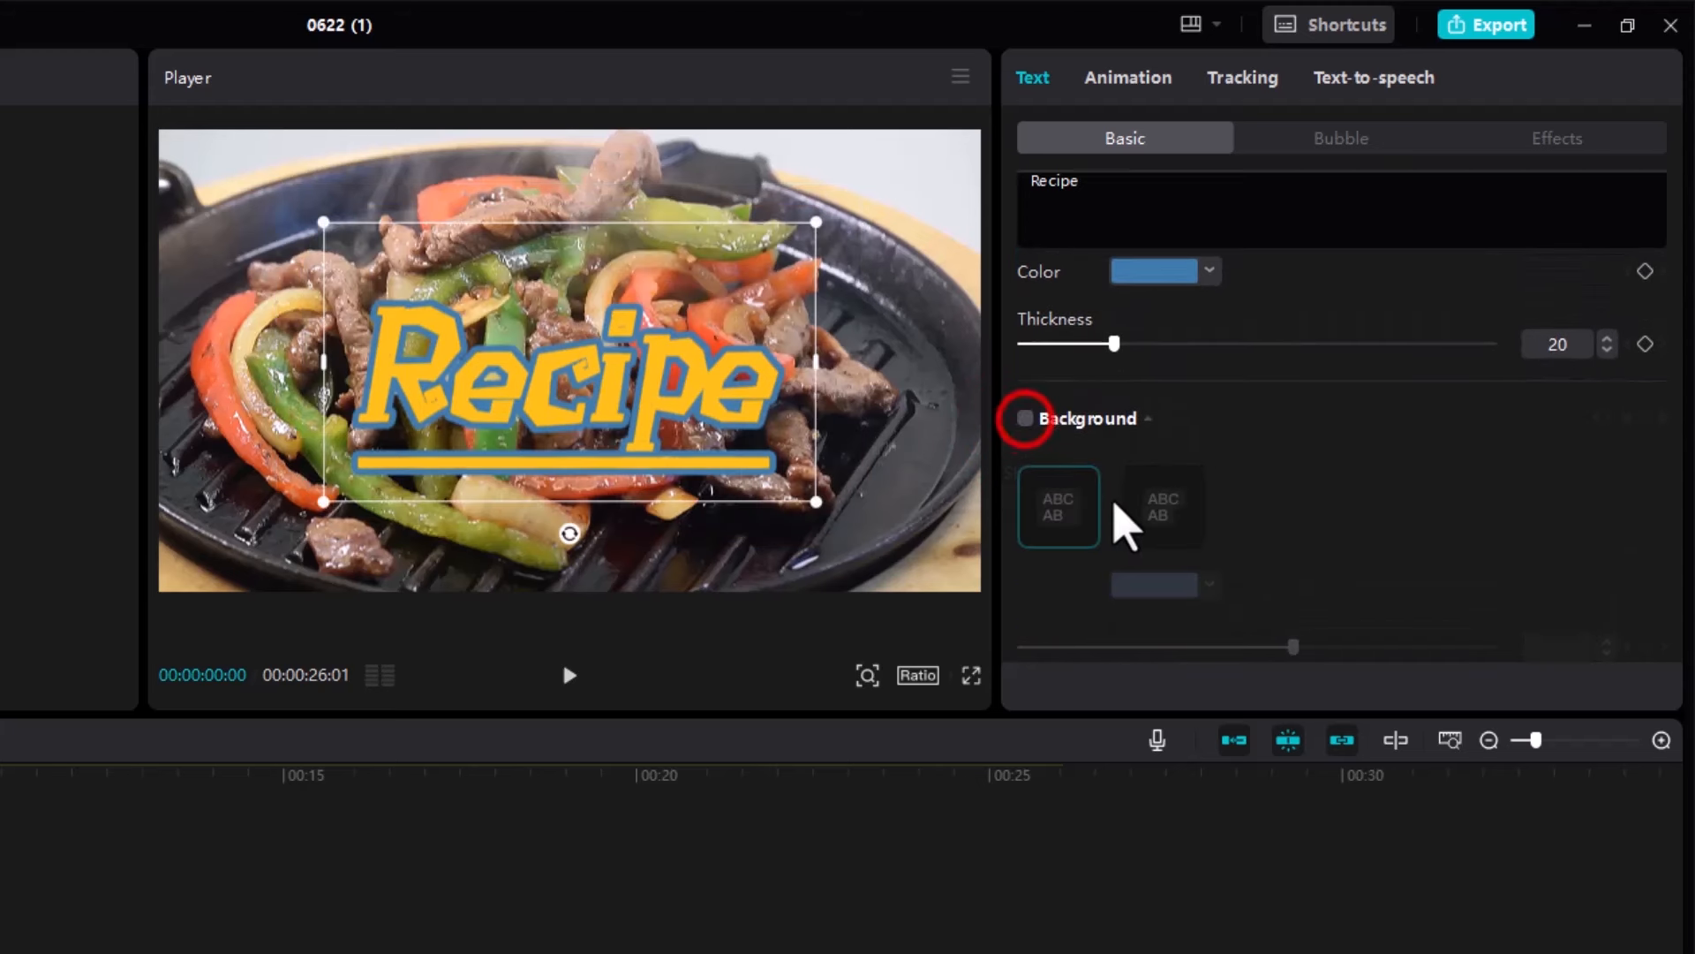
# Try the starburst, orange ribbon, white heart bar, By journey, NEXT card and white oval bubbles on the Recipe title
pyautogui.scroll(5, 1117, 516)
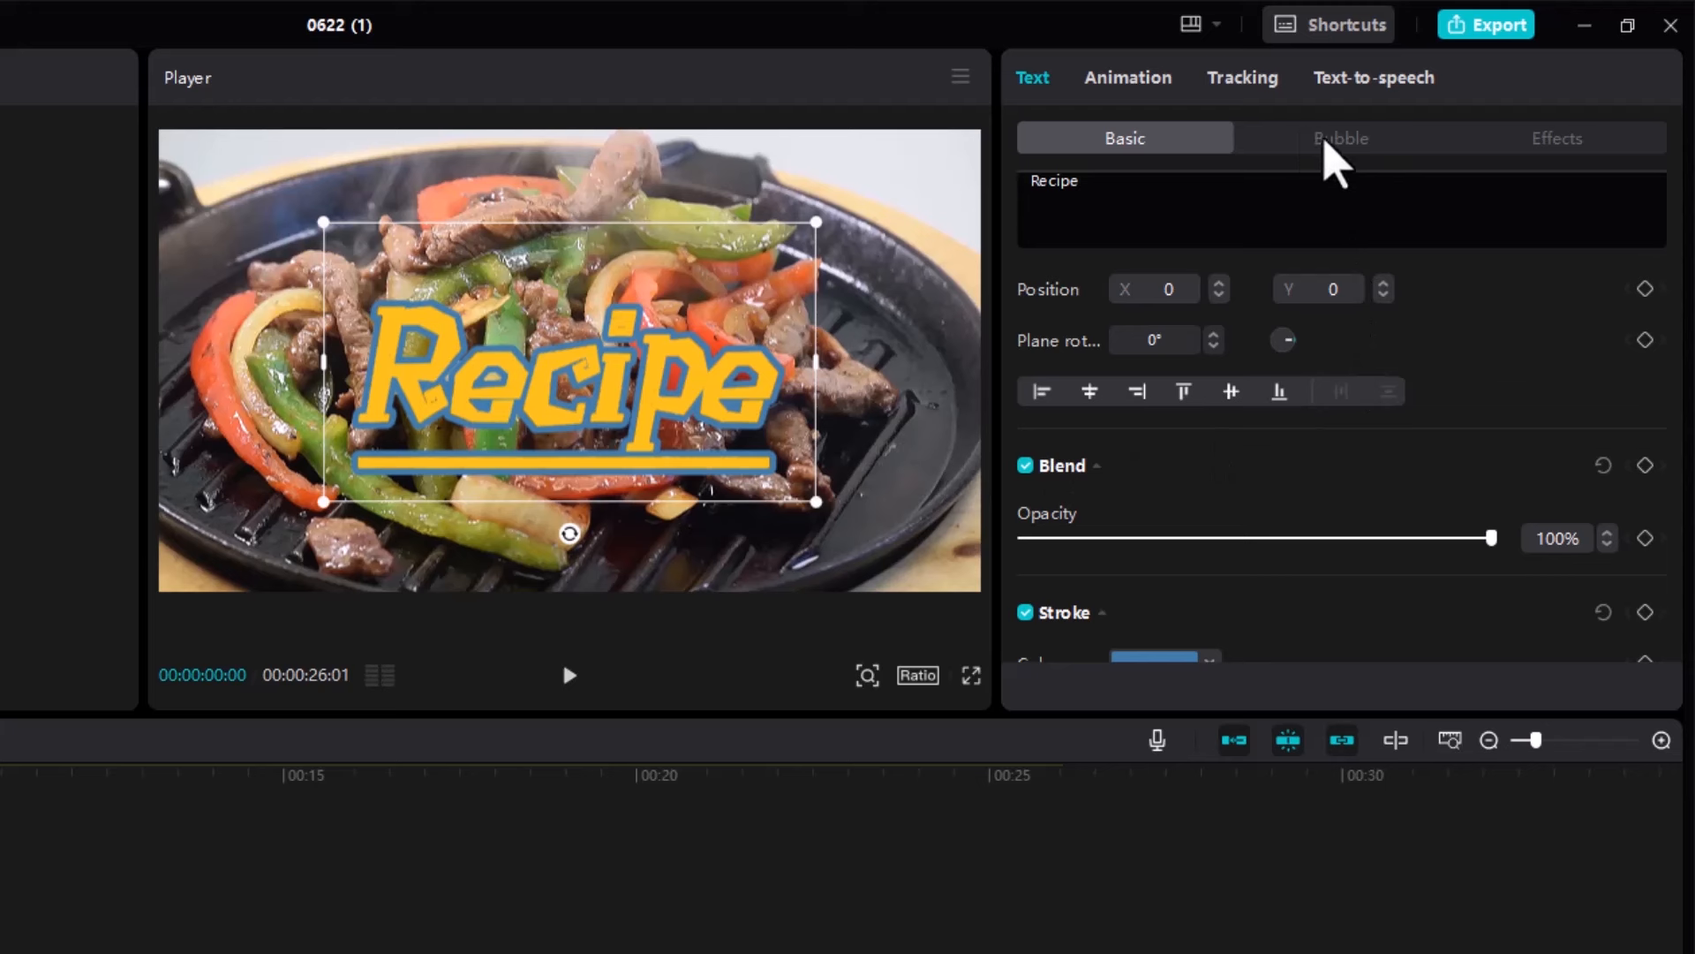
pyautogui.click(1331, 150)
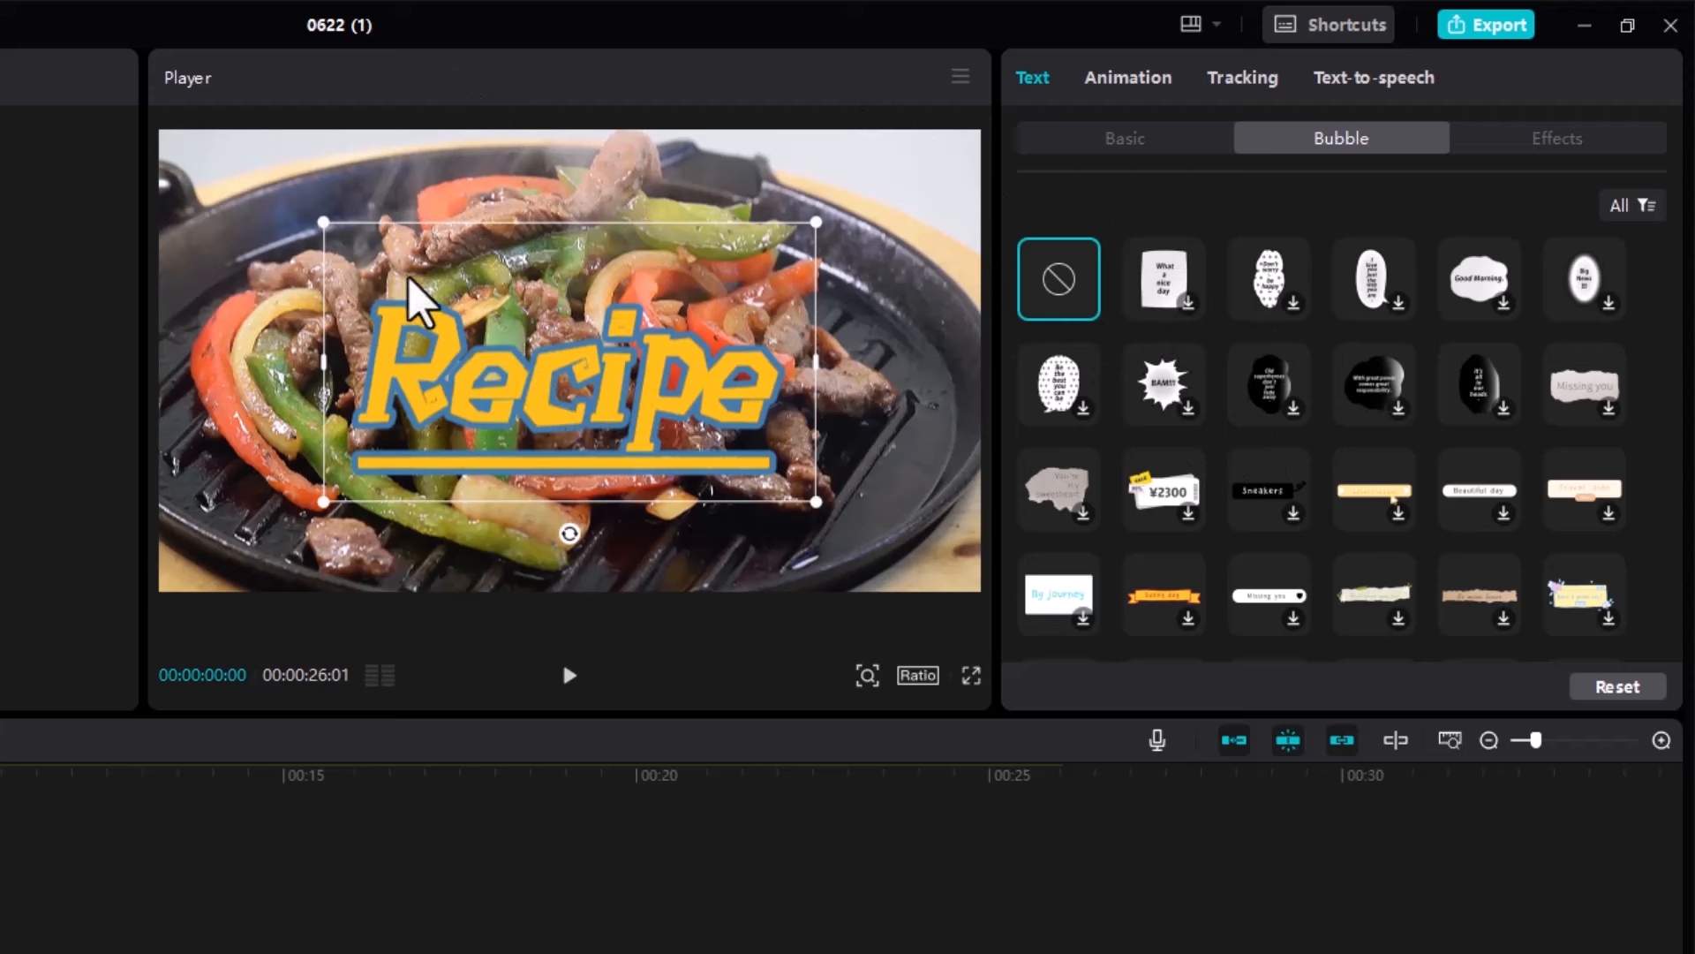
pyautogui.click(1178, 404)
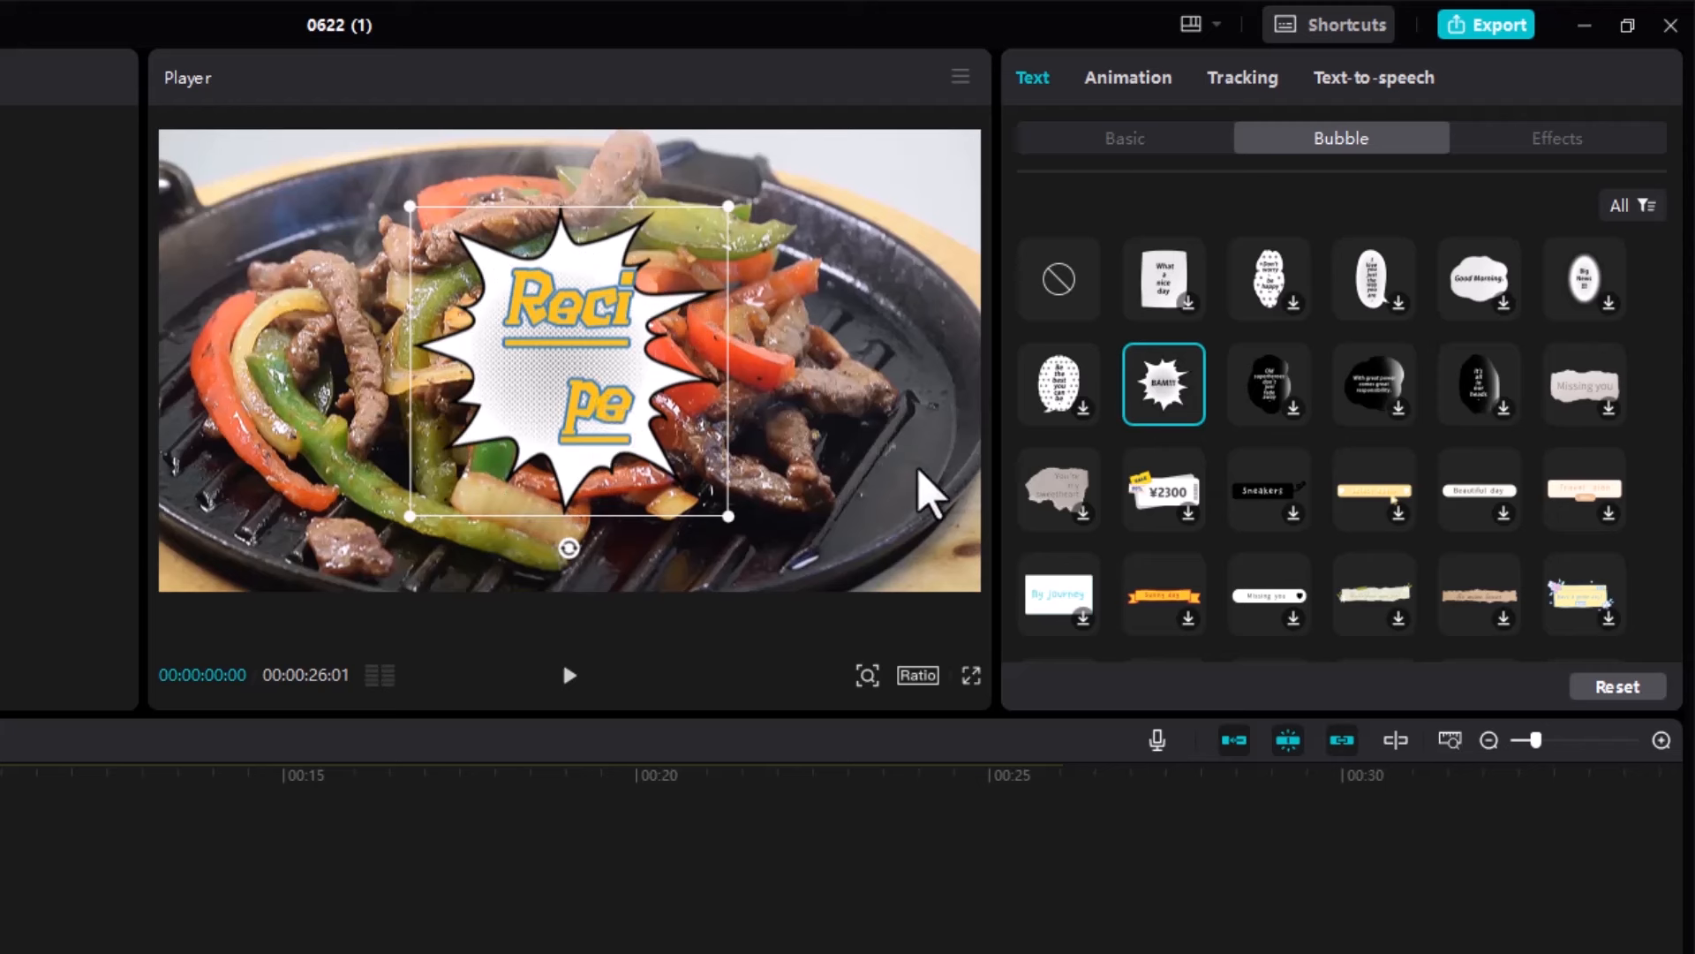
pyautogui.click(1177, 594)
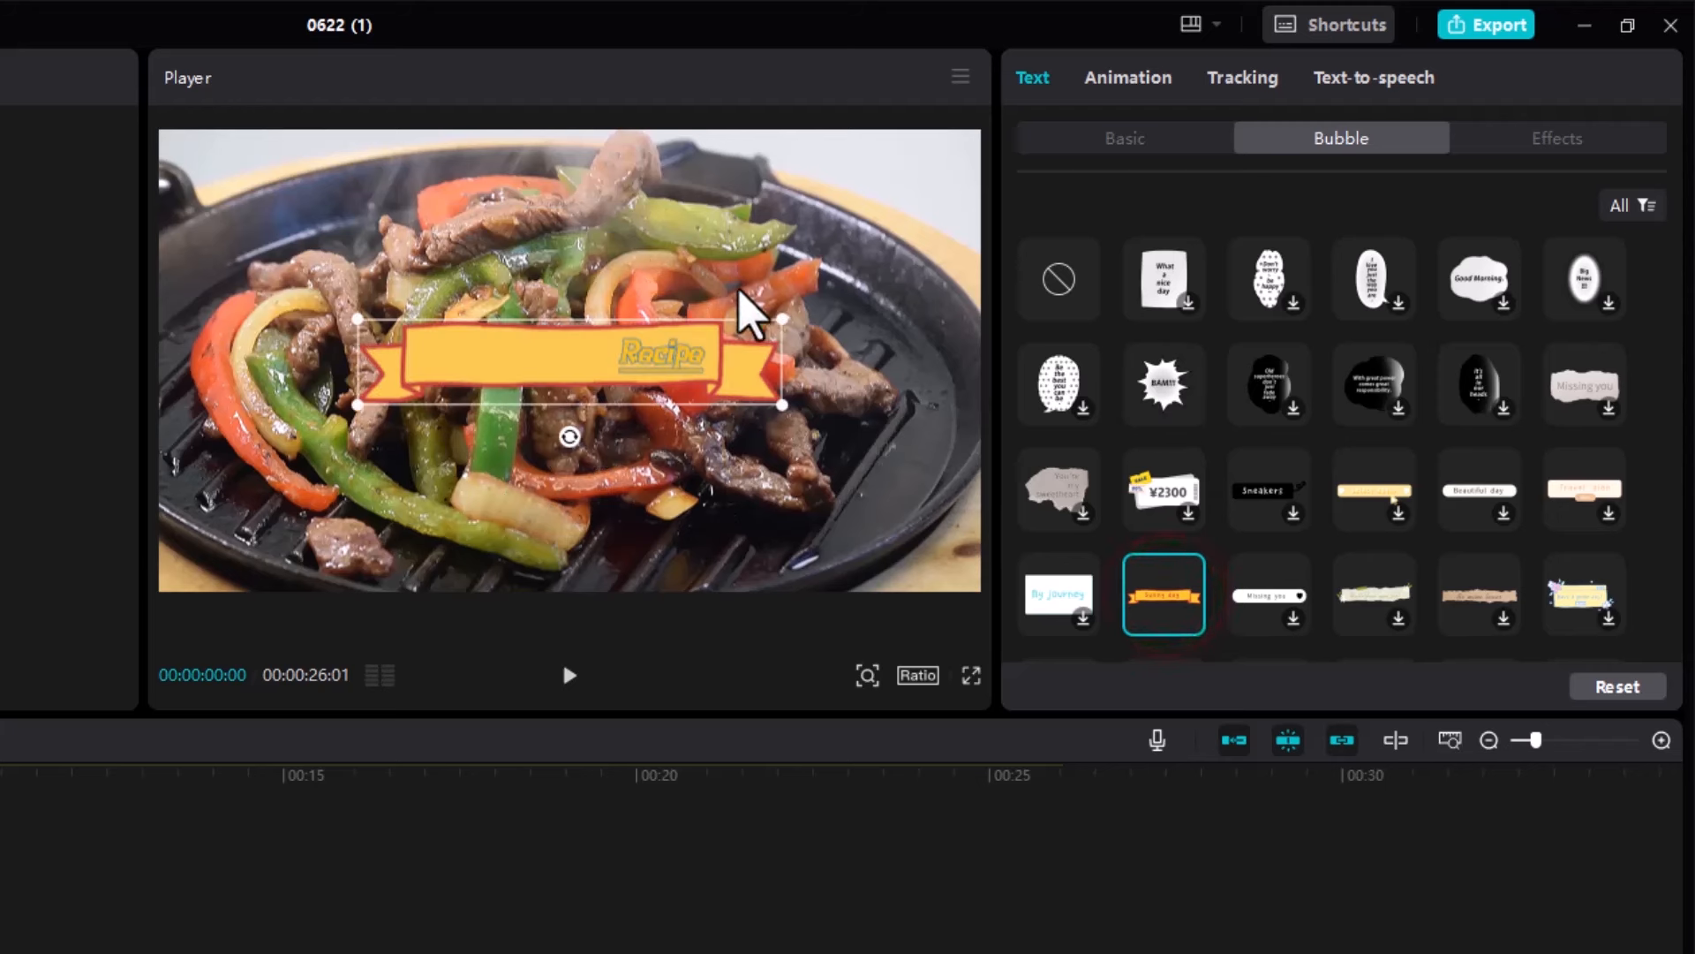
pyautogui.click(1233, 602)
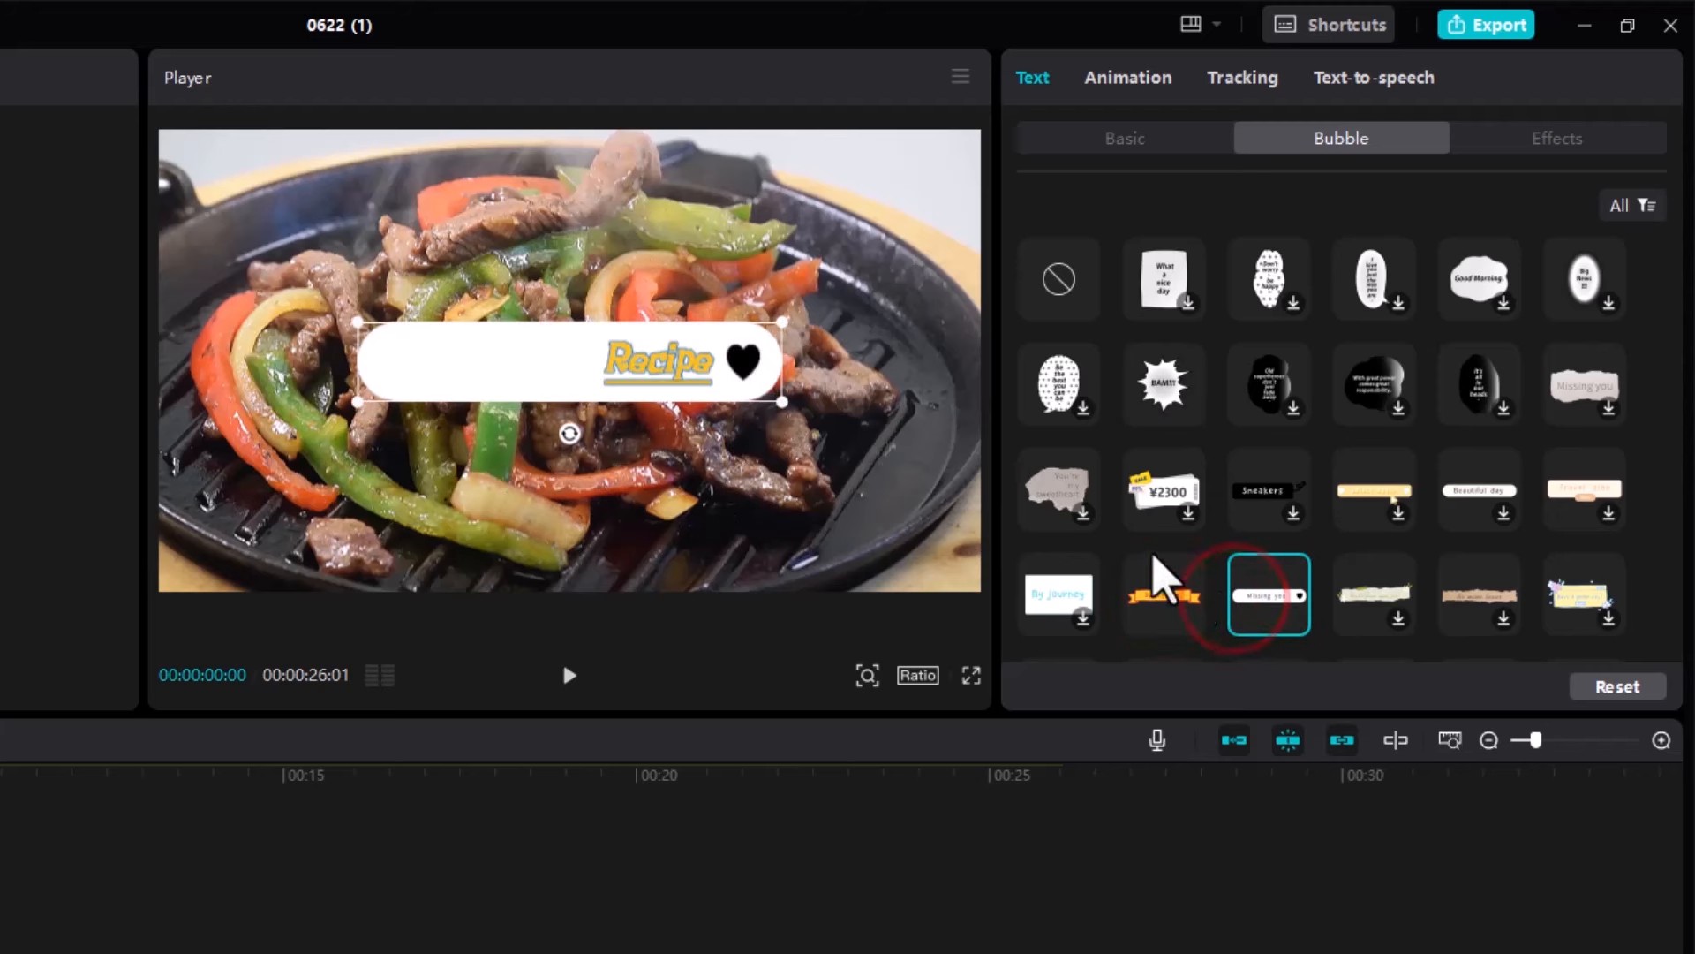
pyautogui.click(1064, 580)
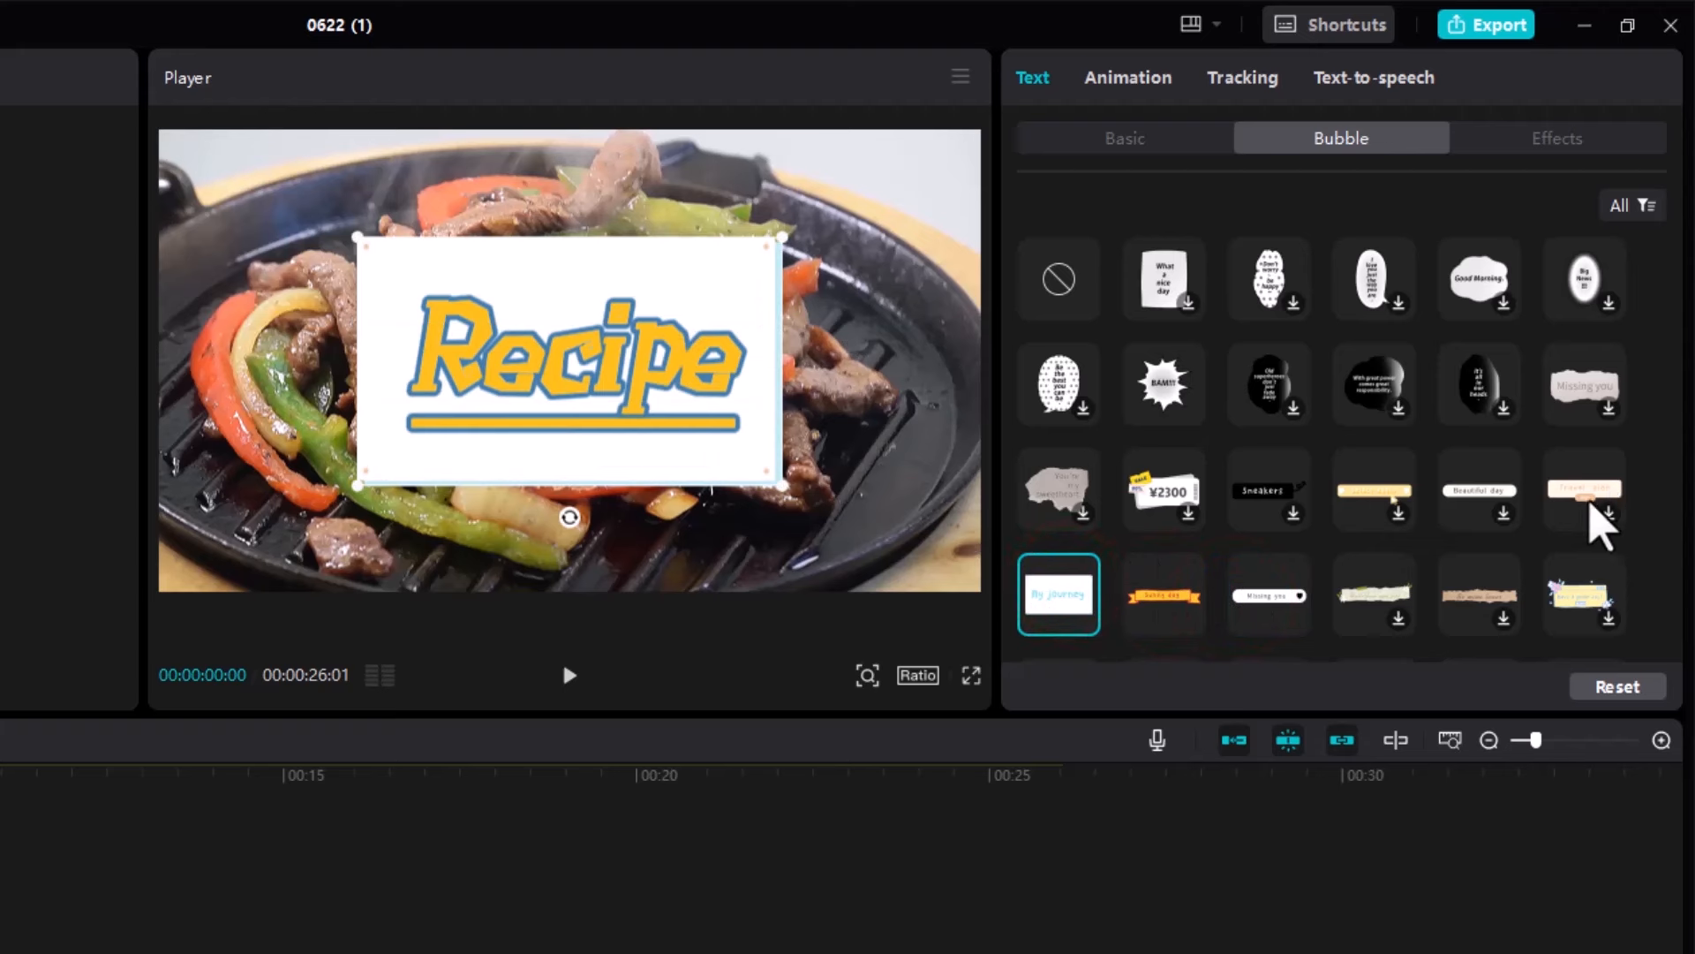
pyautogui.click(1590, 507)
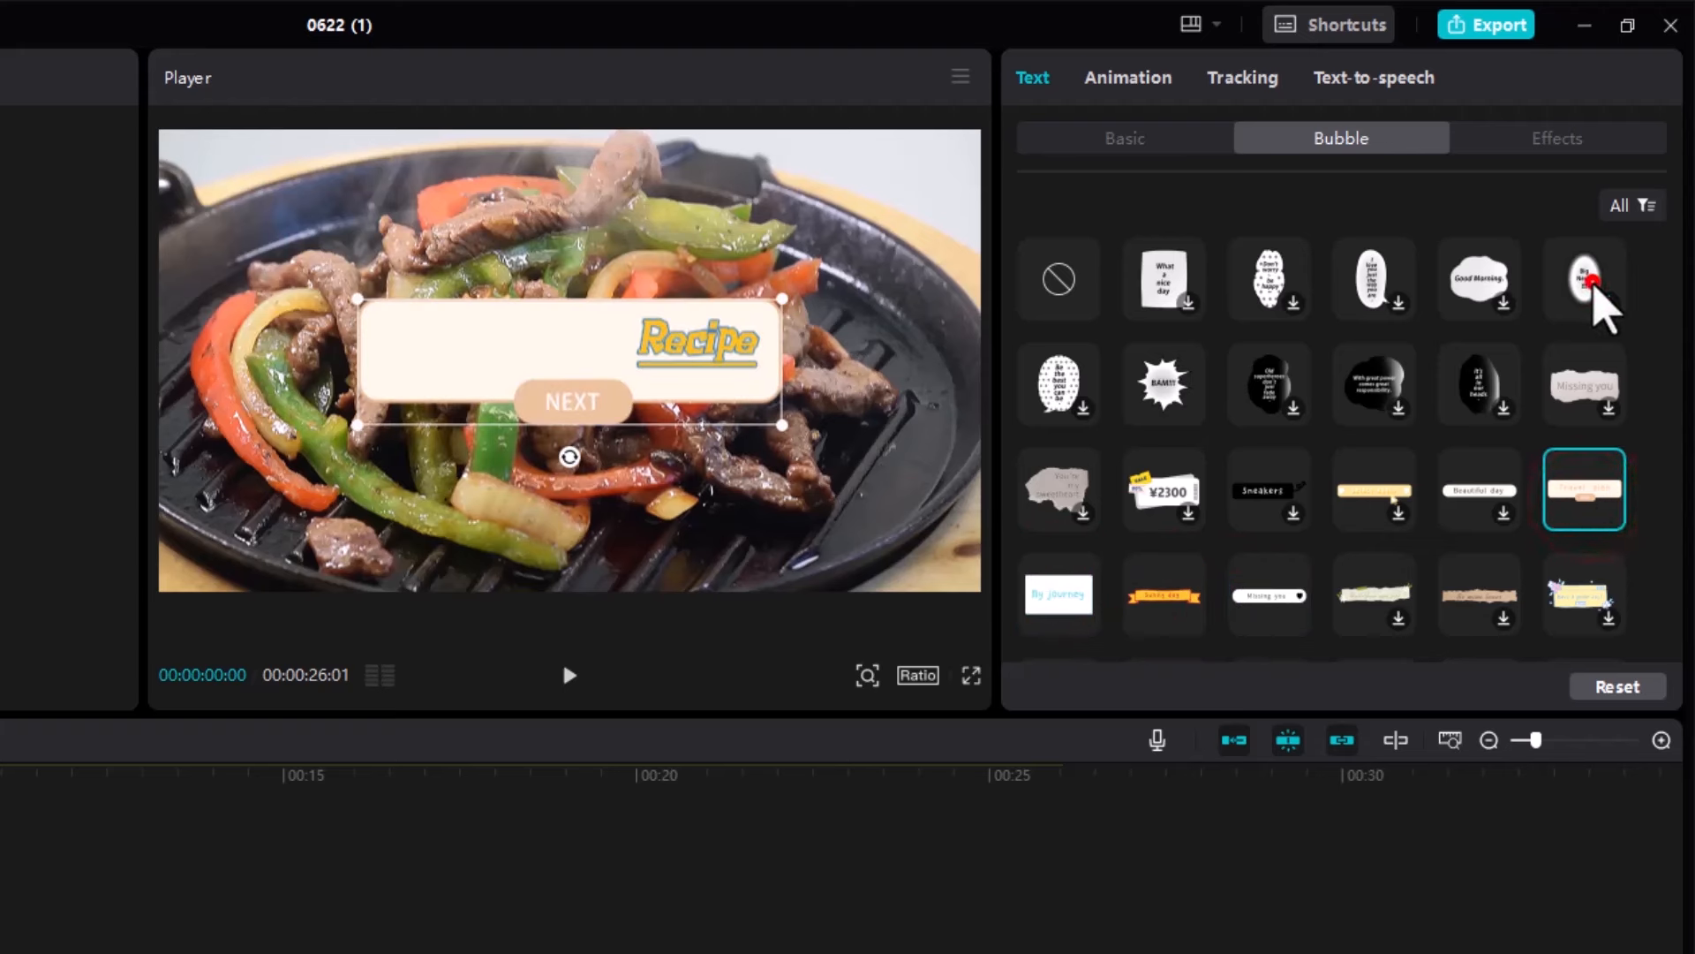
pyautogui.click(1592, 281)
# Try the pink neon cloud, blue-edged white cloud, Shoes and purple Your Words bubbles, and remove the bubble from the title
pyautogui.scroll(-3, 1487, 341)
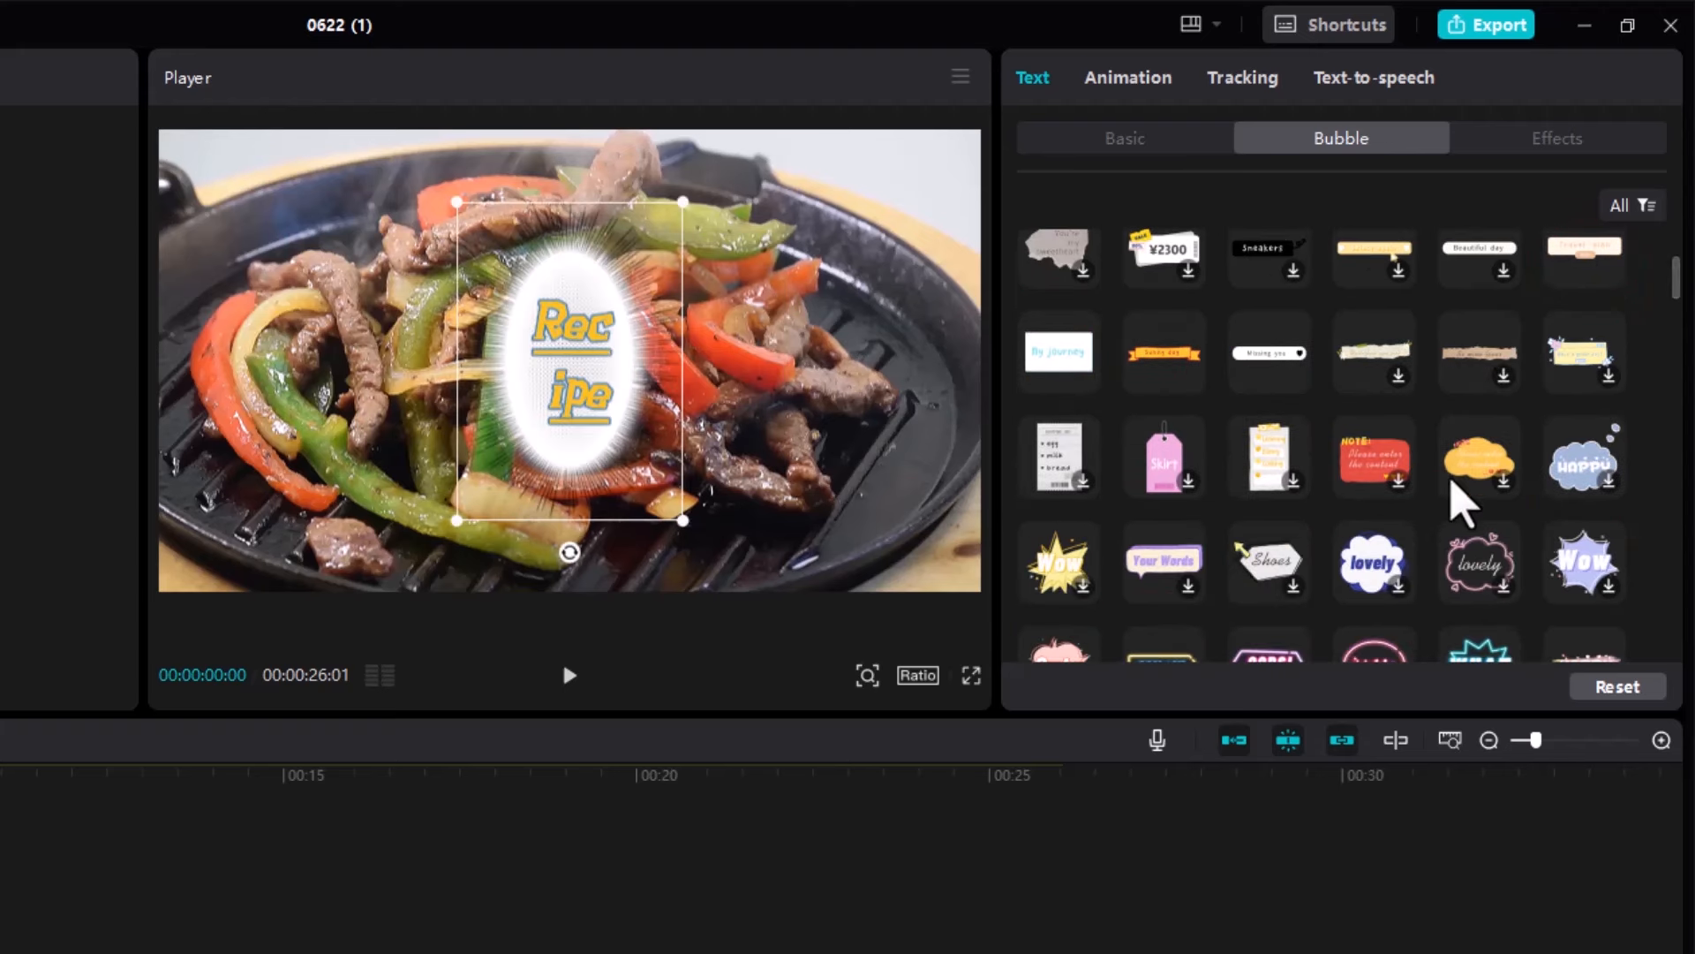
pyautogui.click(1465, 570)
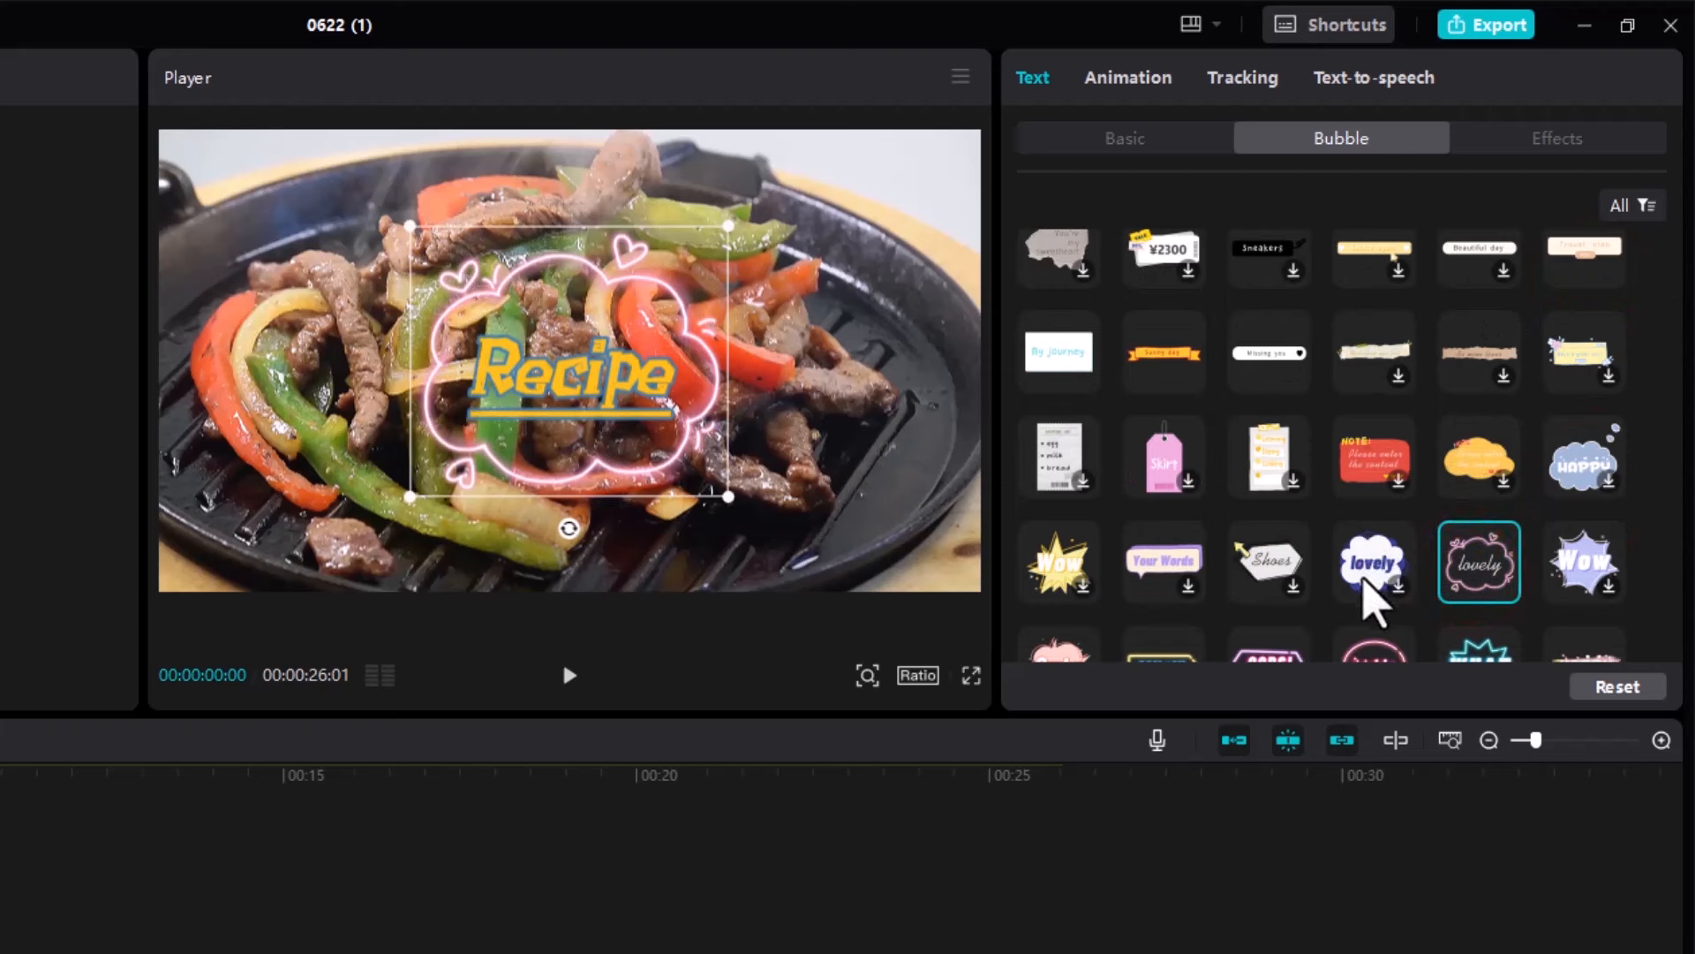
pyautogui.click(1367, 574)
pyautogui.click(1268, 565)
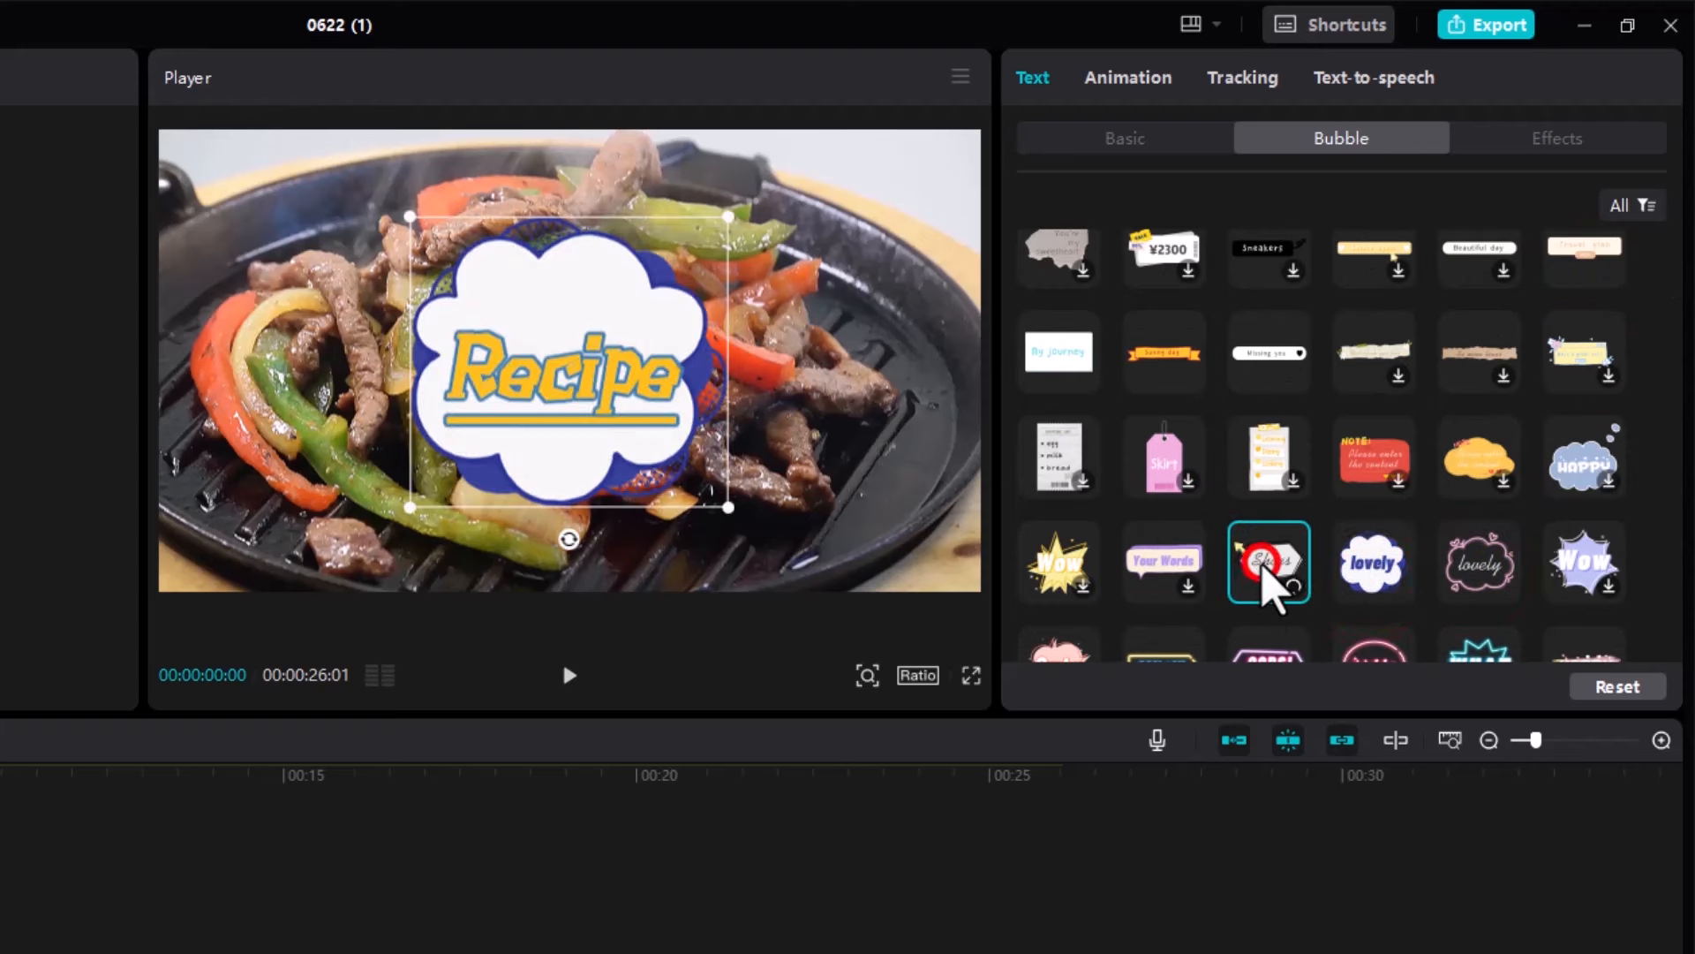
pyautogui.click(1188, 557)
pyautogui.scroll(3, 1206, 565)
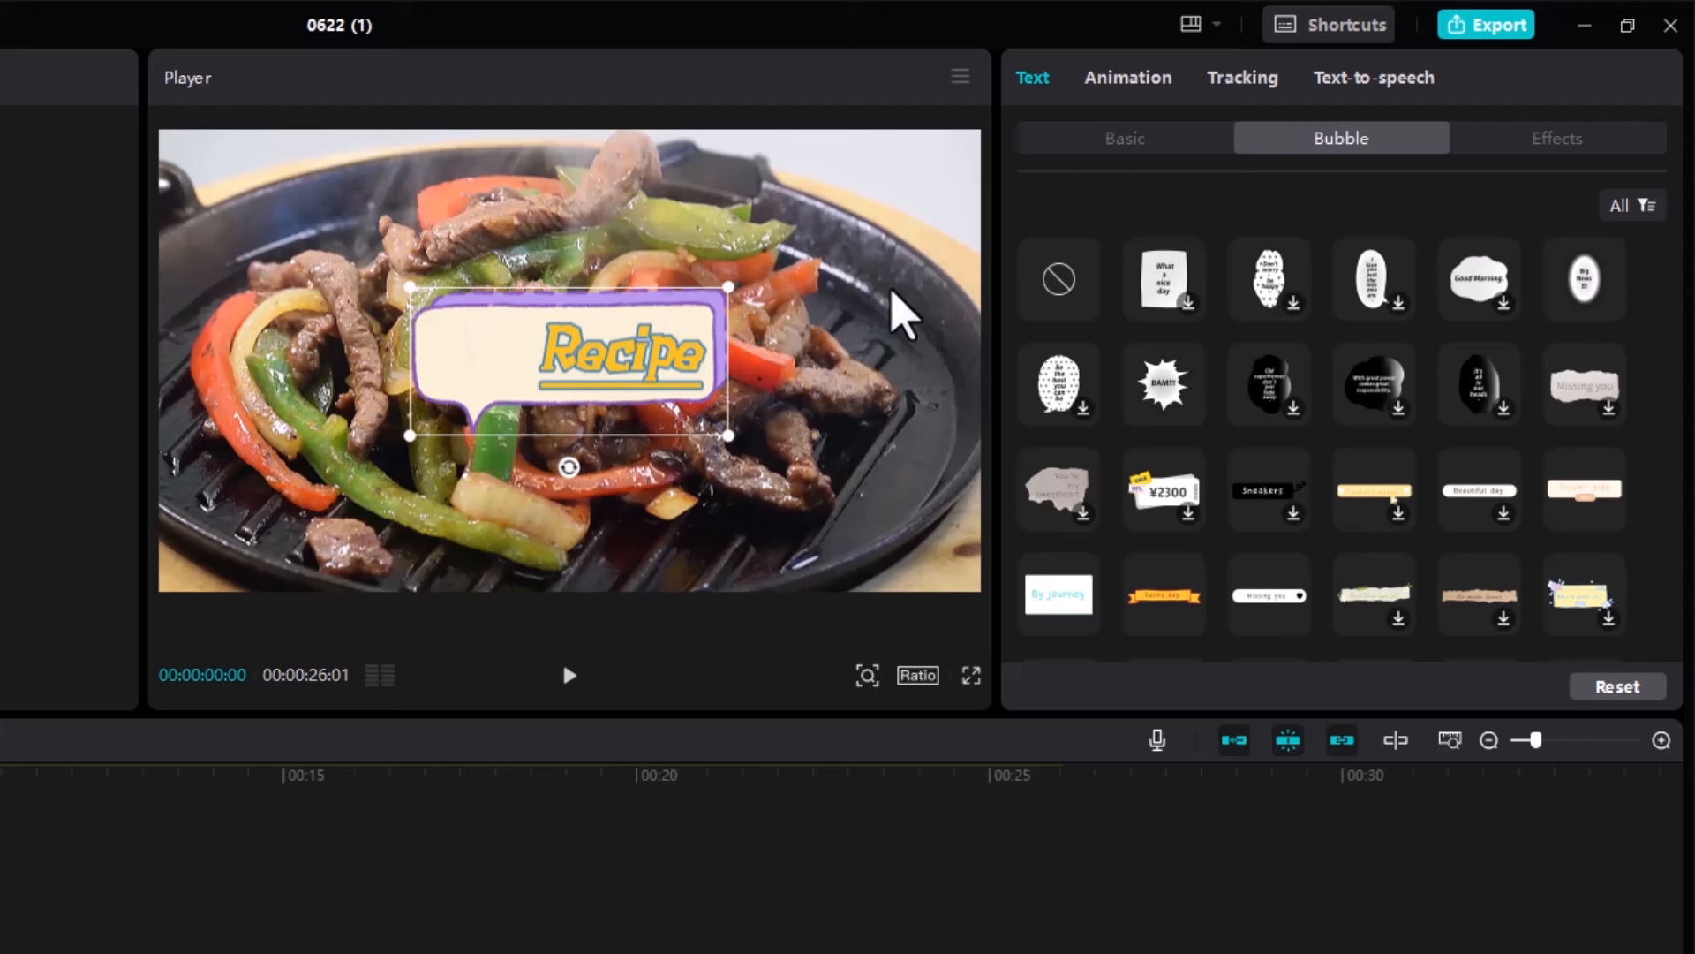
pyautogui.click(1056, 278)
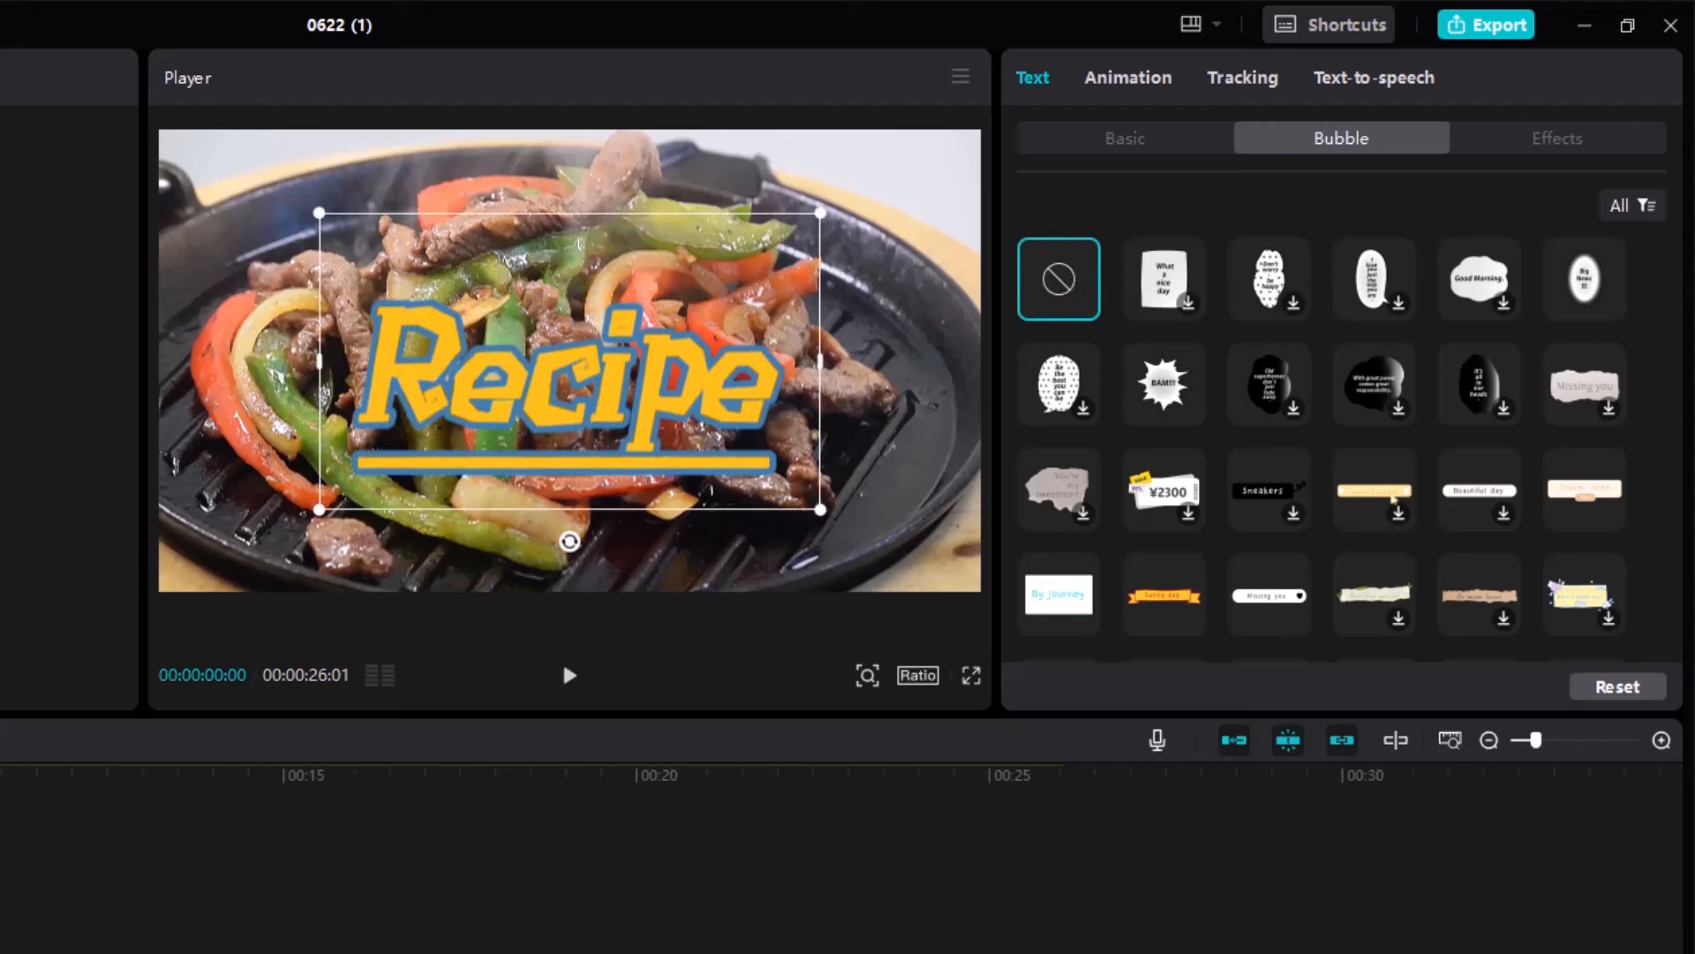
# Try the red, purple-outlined, multicolor, plain white and black-and-red text effects on the title, and pick the yellow one with a white outline
pyautogui.click(1558, 141)
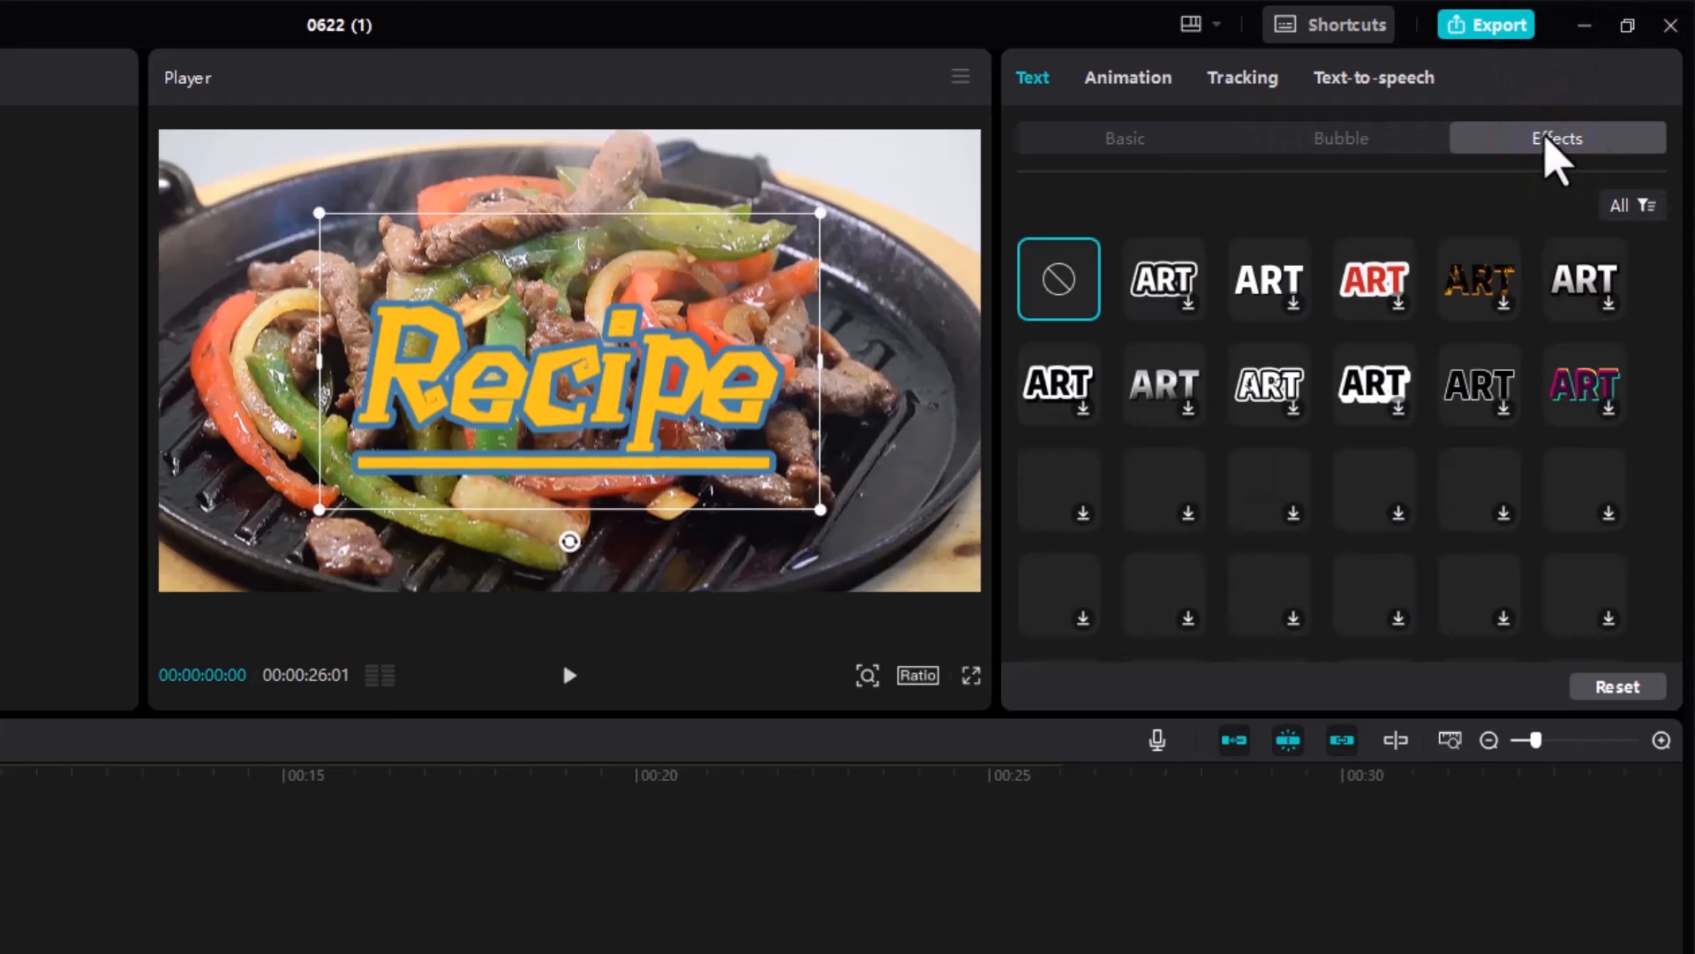
pyautogui.click(1387, 284)
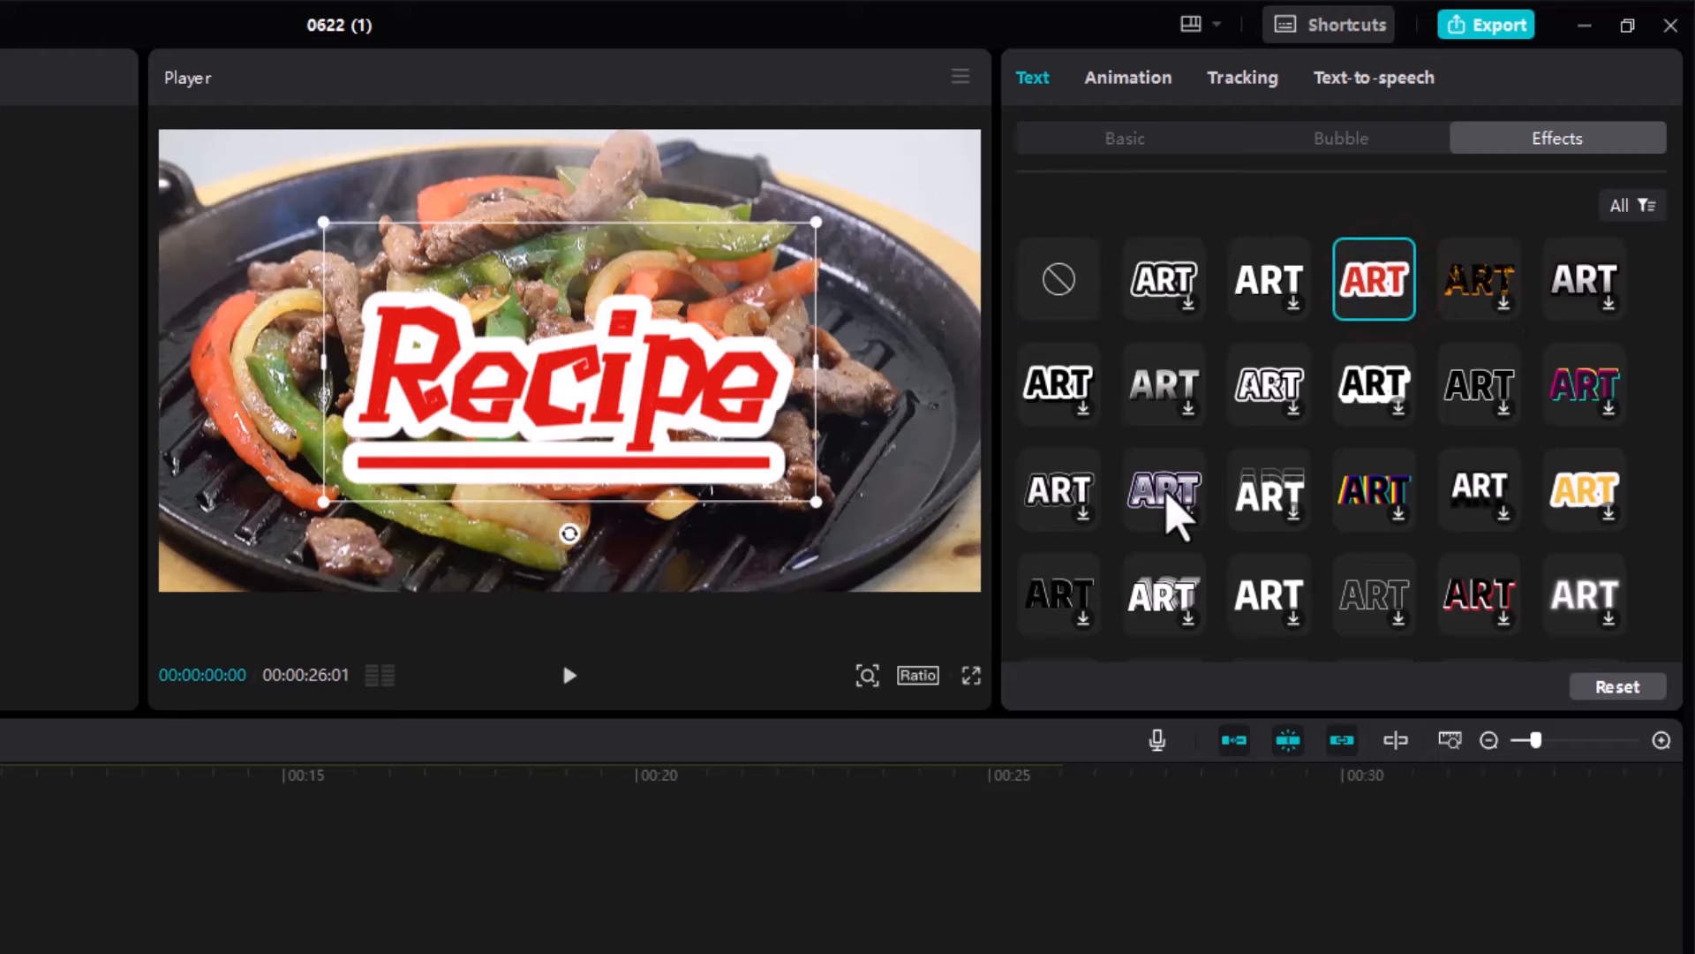
pyautogui.click(1167, 499)
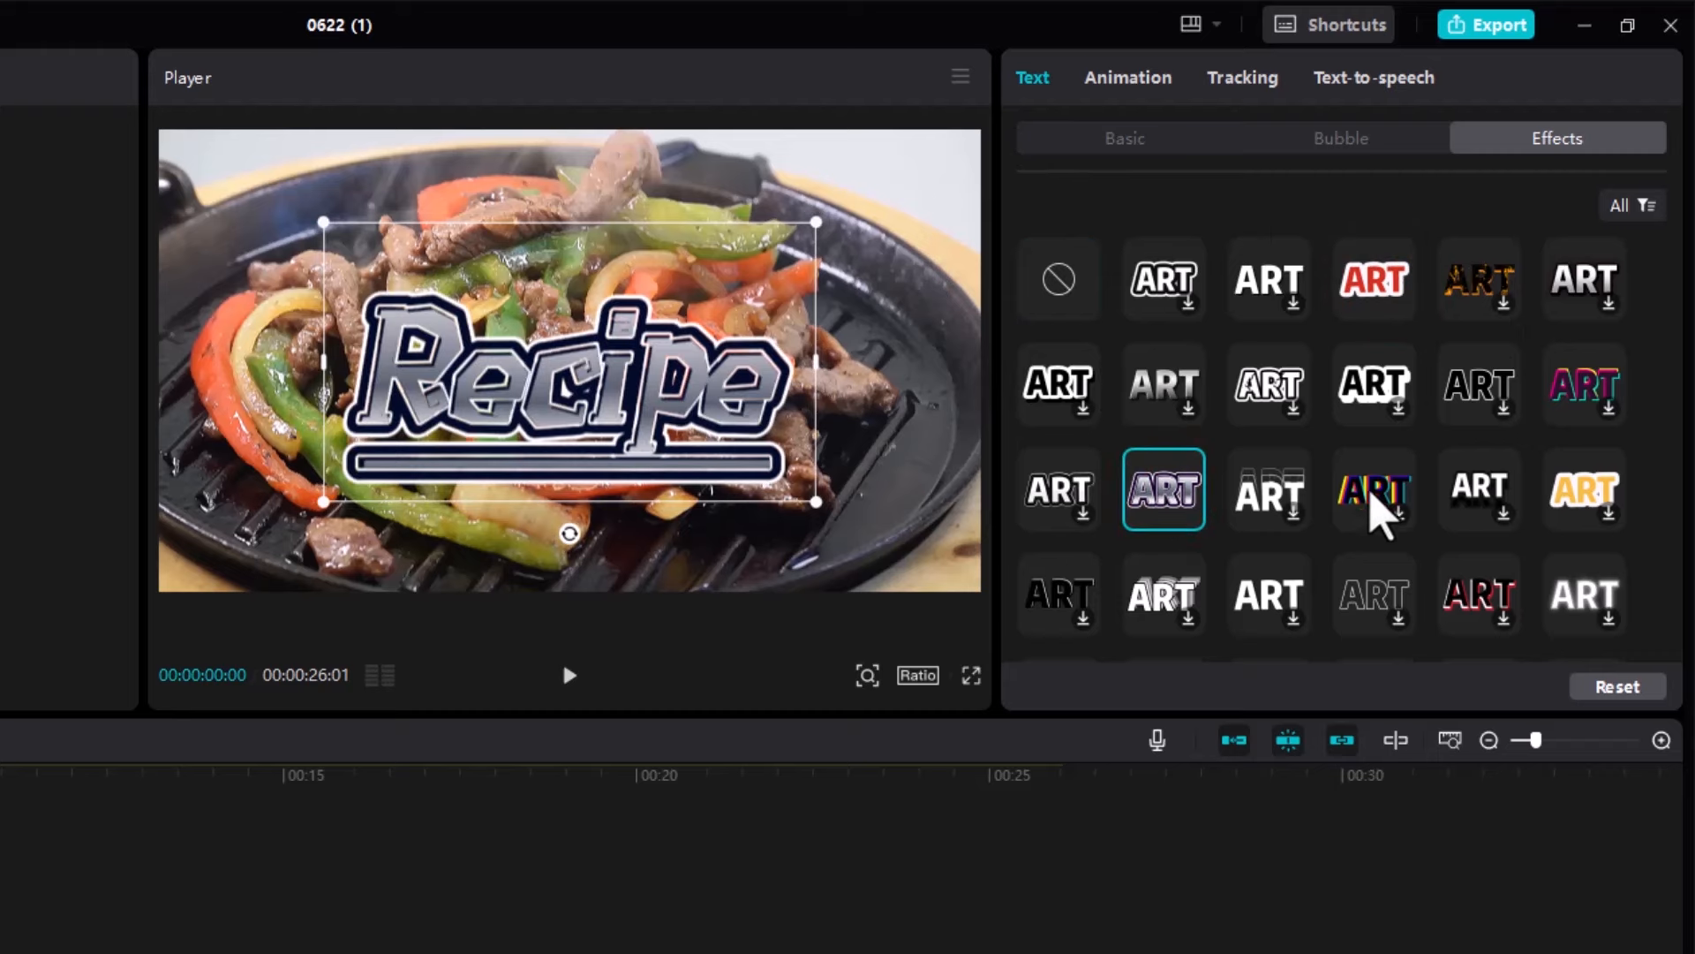
pyautogui.click(1373, 495)
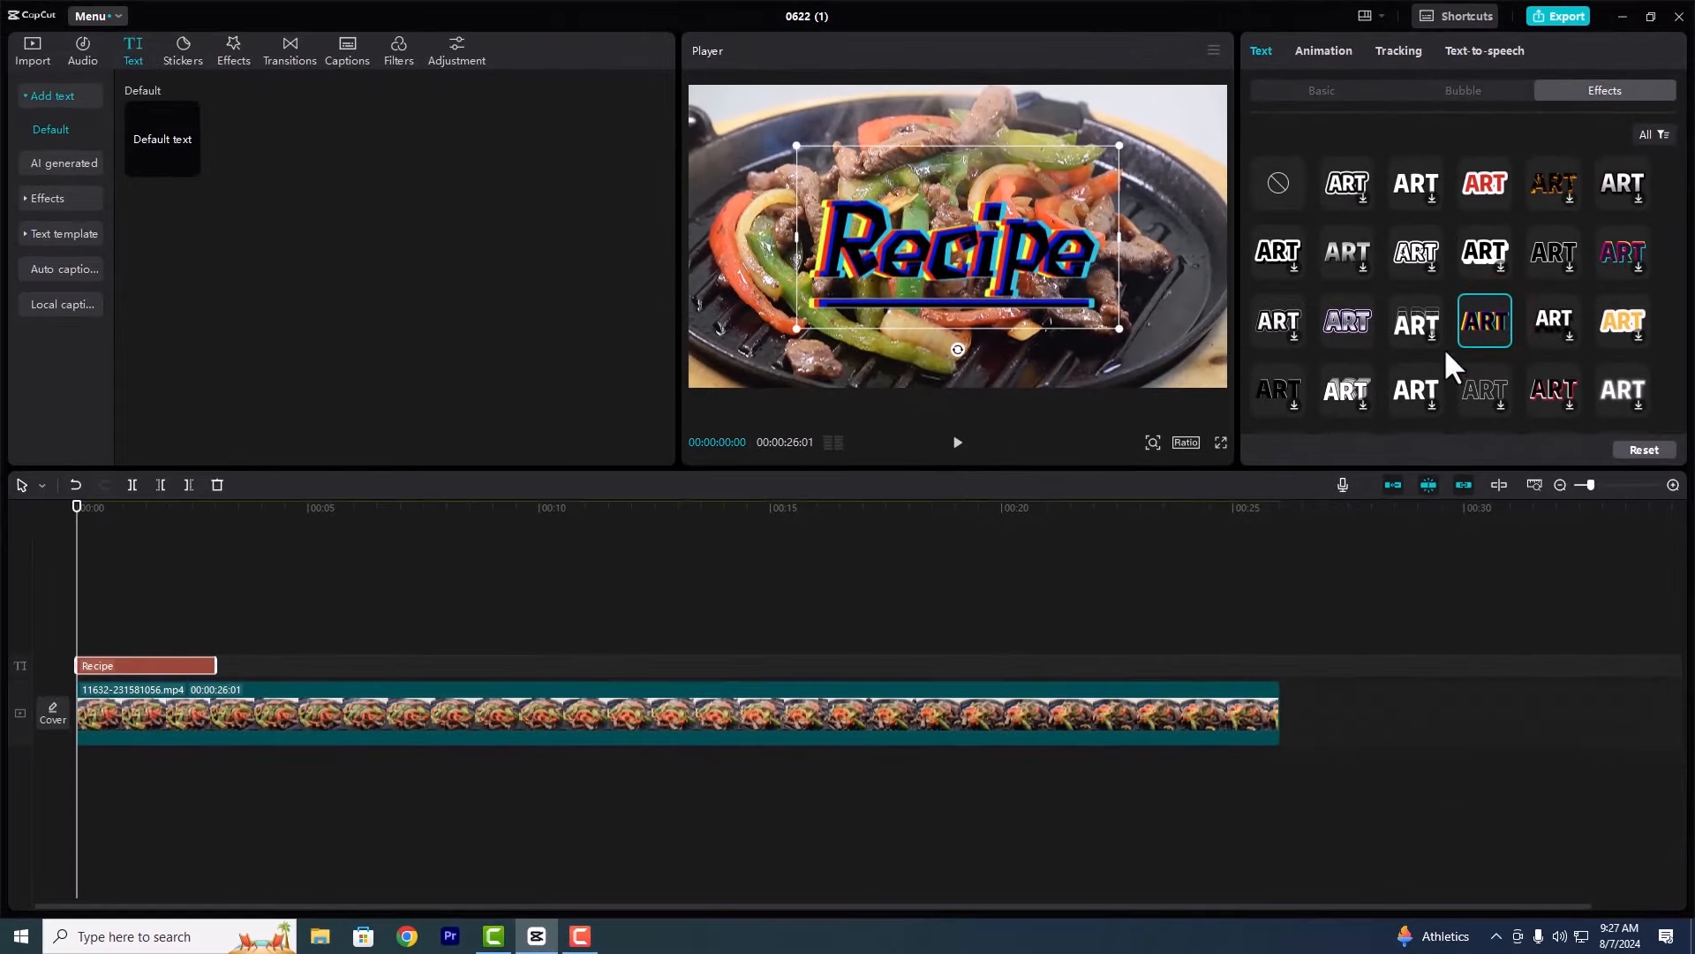
pyautogui.click(1419, 389)
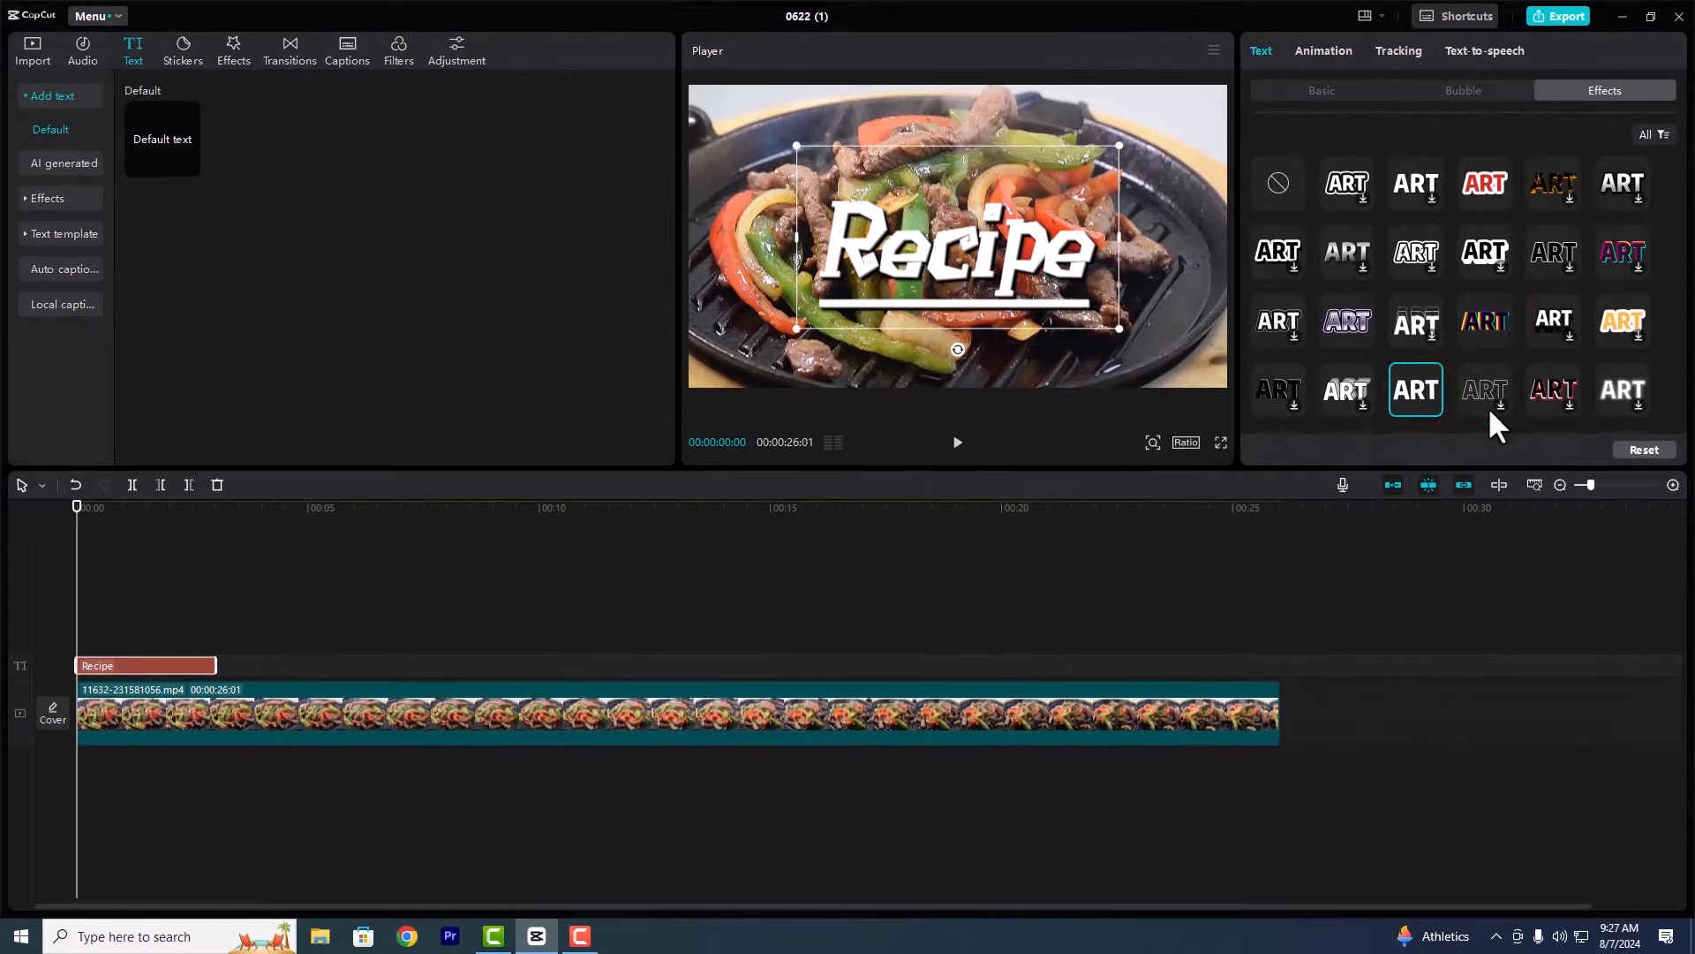
pyautogui.click(1557, 387)
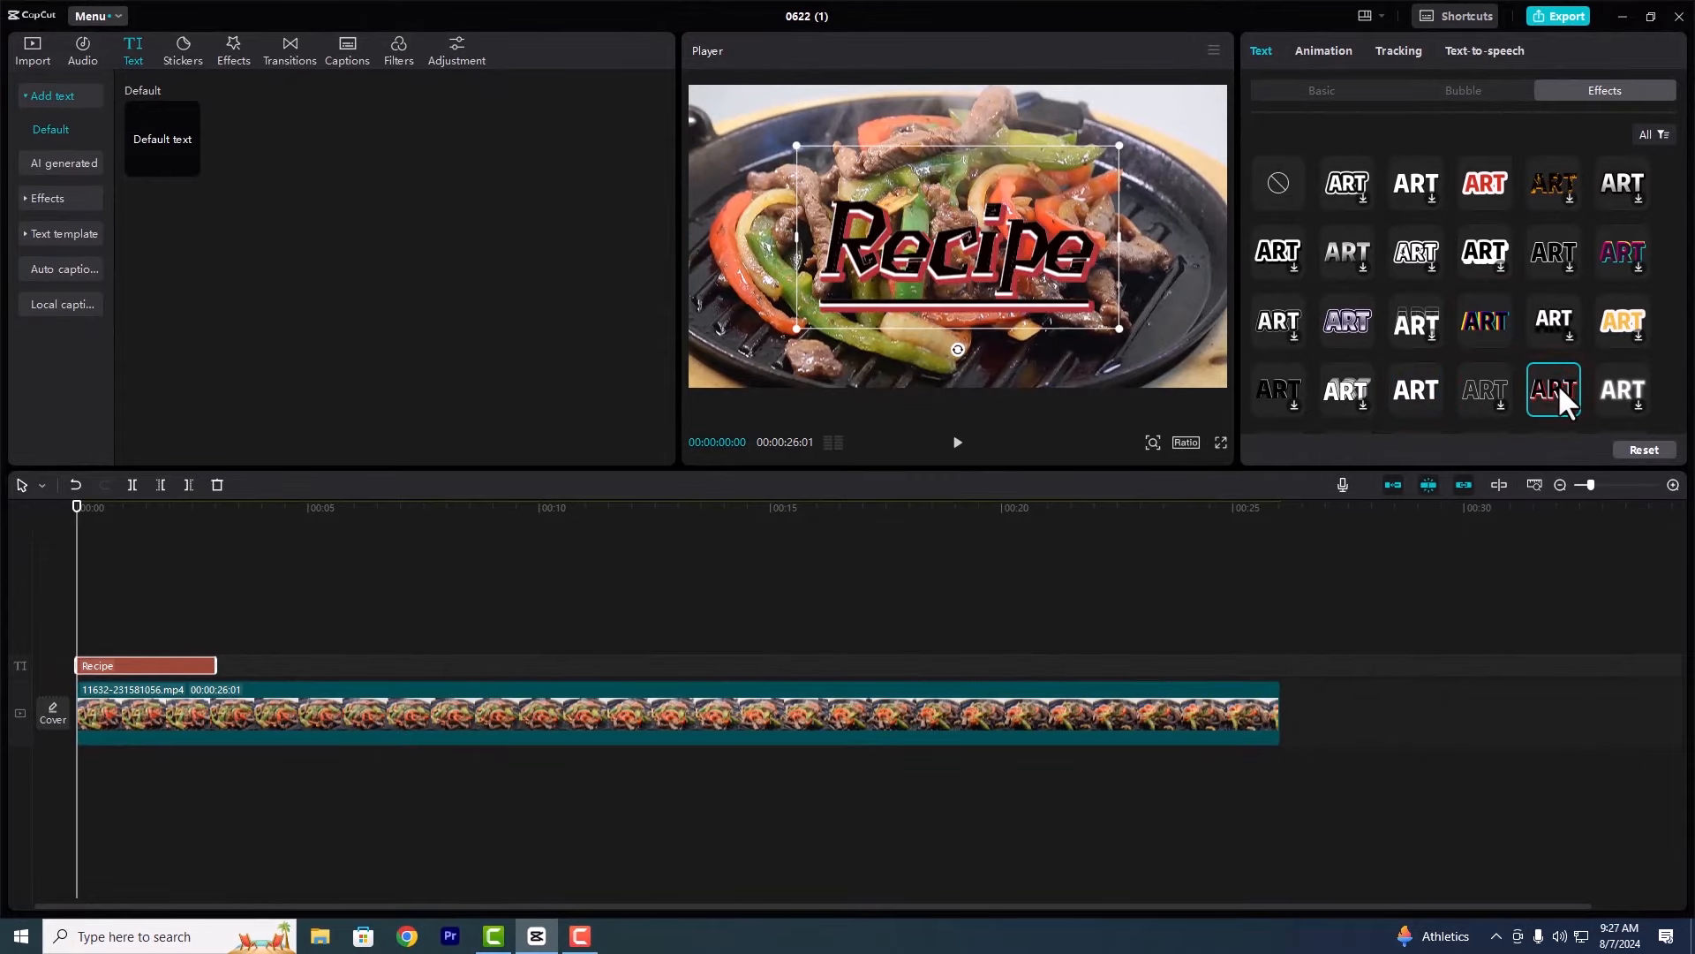
pyautogui.click(1630, 312)
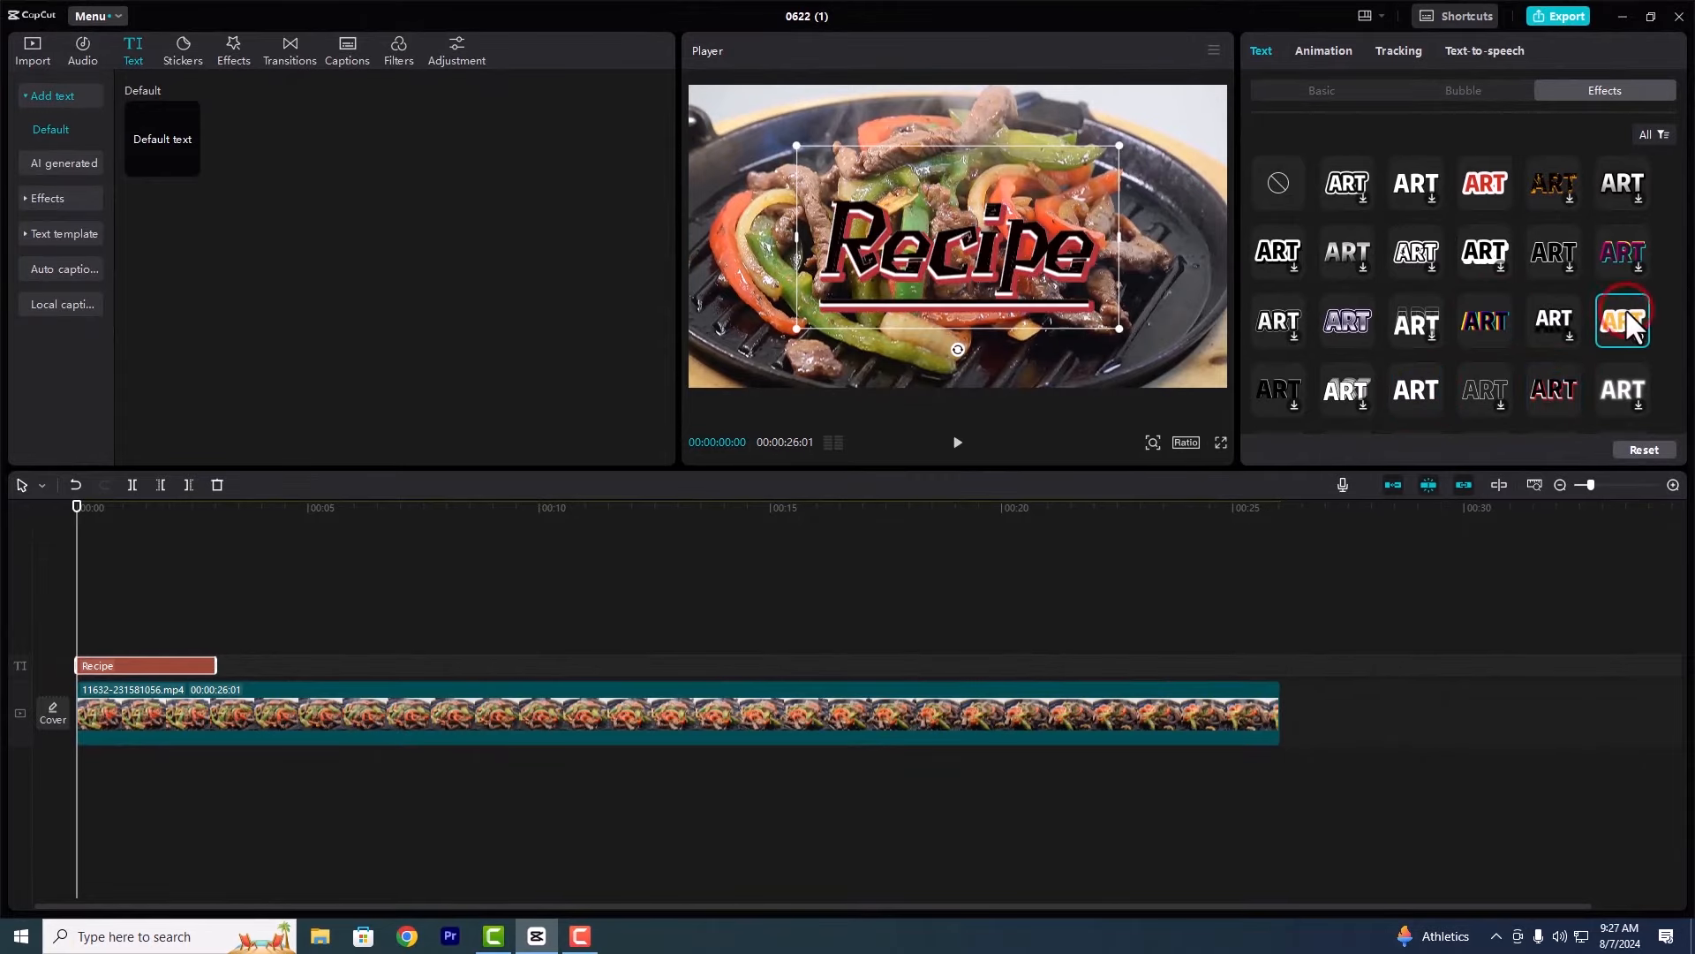